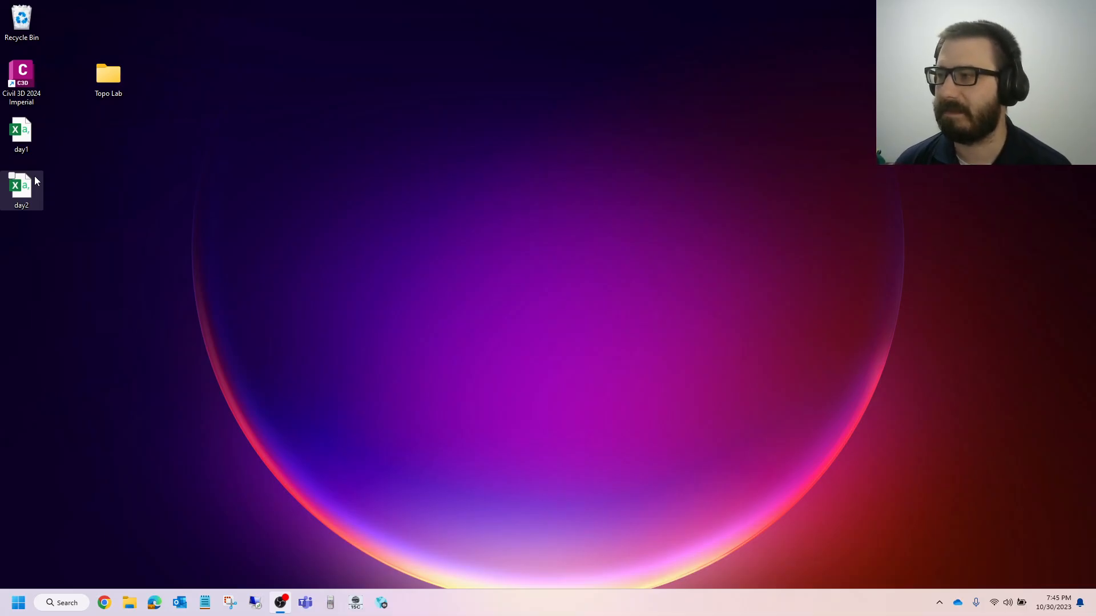
Step: Open the day1 CSV file from the desktop in Excel and maximize its window
left_click(10, 137)
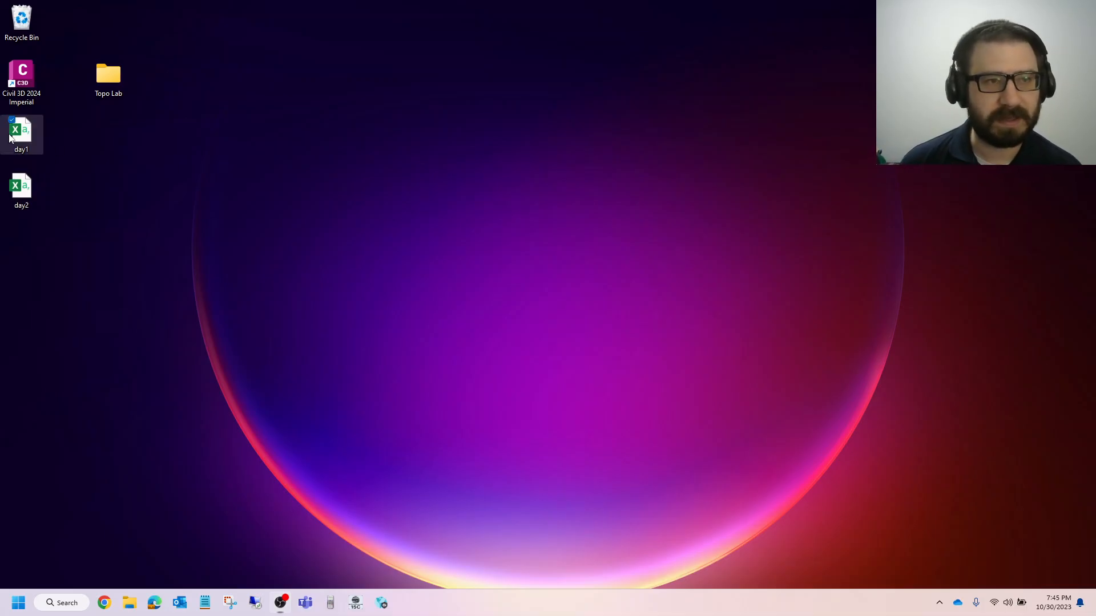
double_click(10, 137)
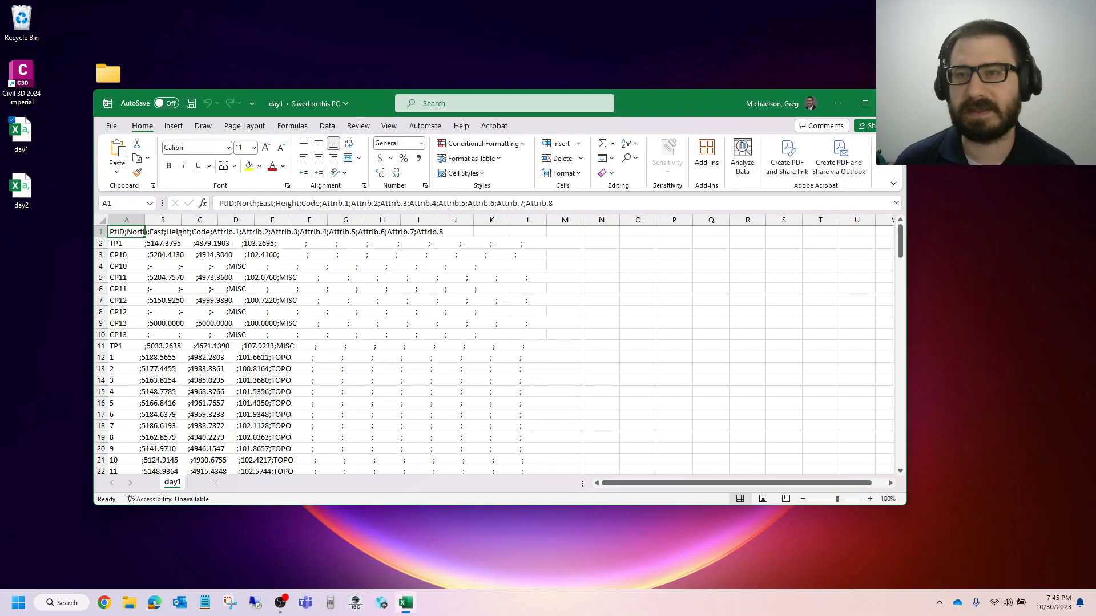
left_click(865, 103)
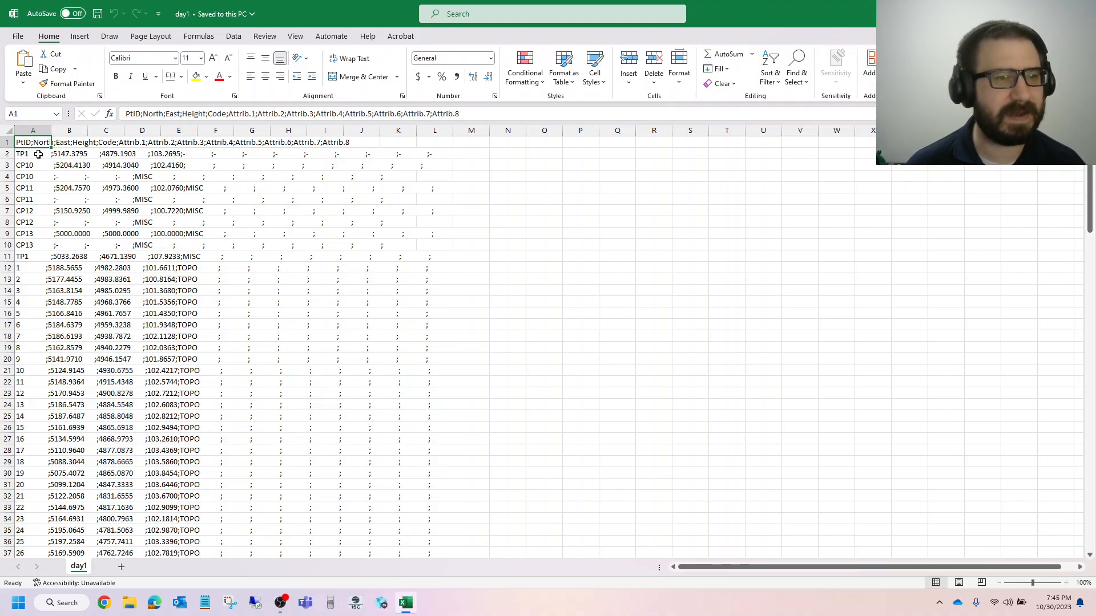
mouse_move(1090, 166)
left_mouse_down()
mouse_move(1085, 545)
mouse_move(1090, 156)
left_mouse_up()
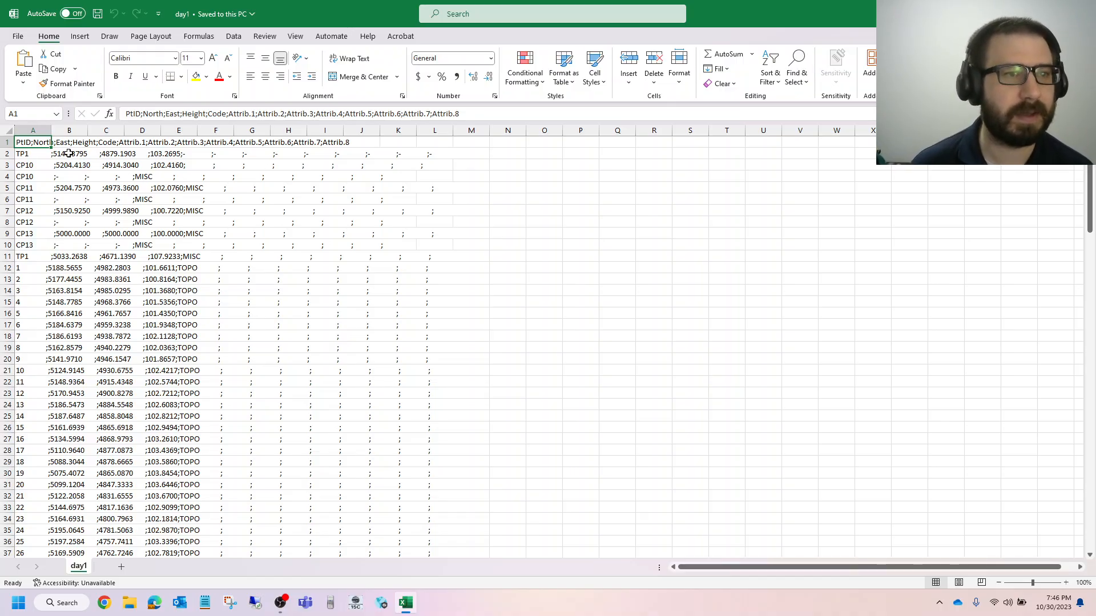
Step: Split column A into separate columns with Text to Columns, using Delimited data with only the semicolon as delimiter
left_click(36, 131)
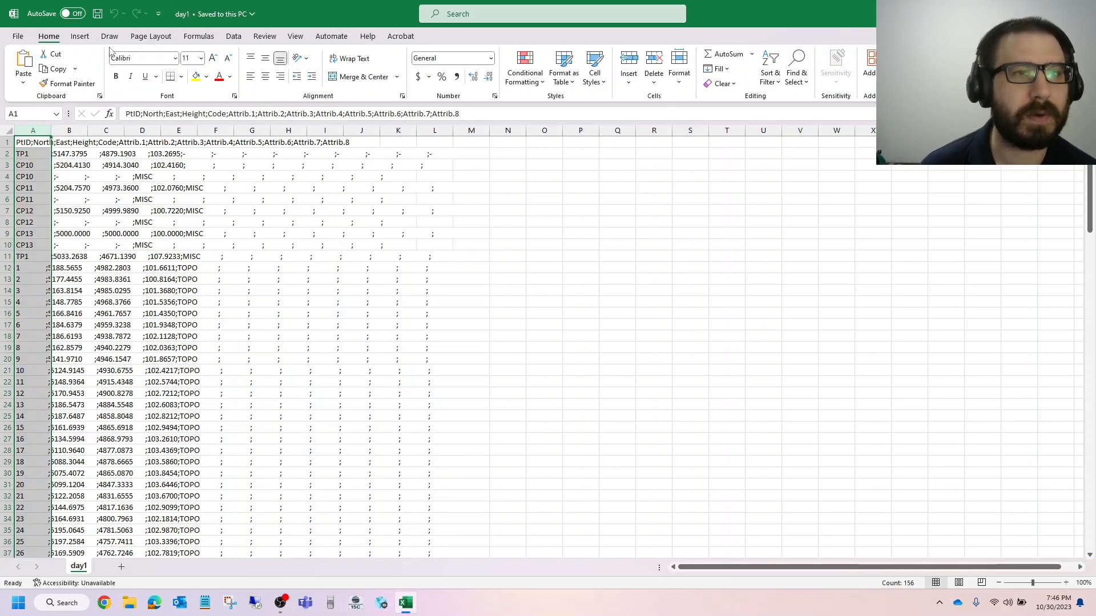
left_click(232, 38)
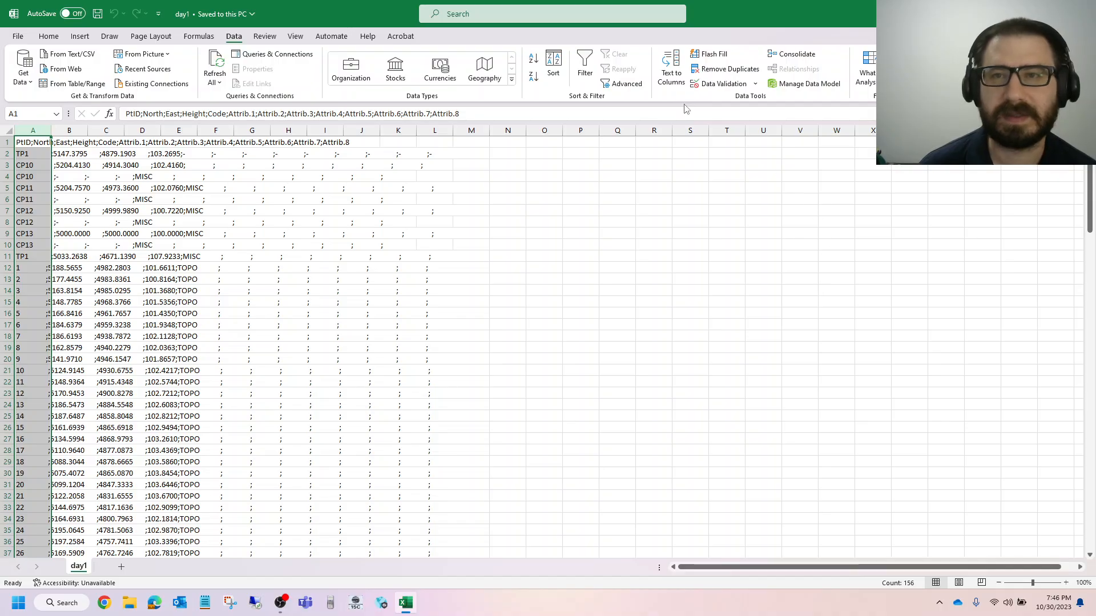
left_click(677, 85)
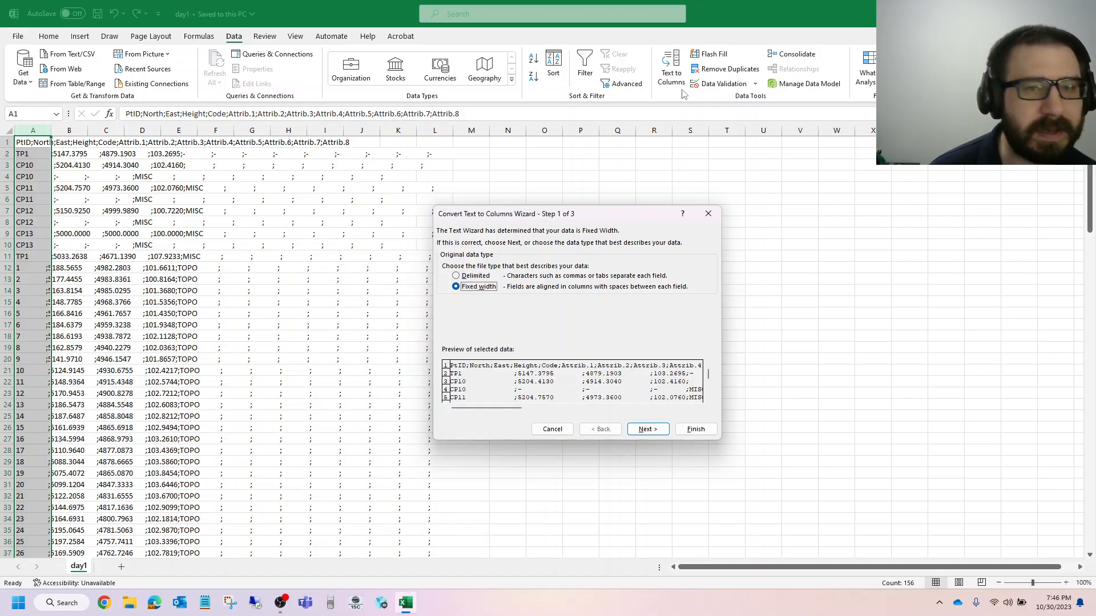
left_click(478, 277)
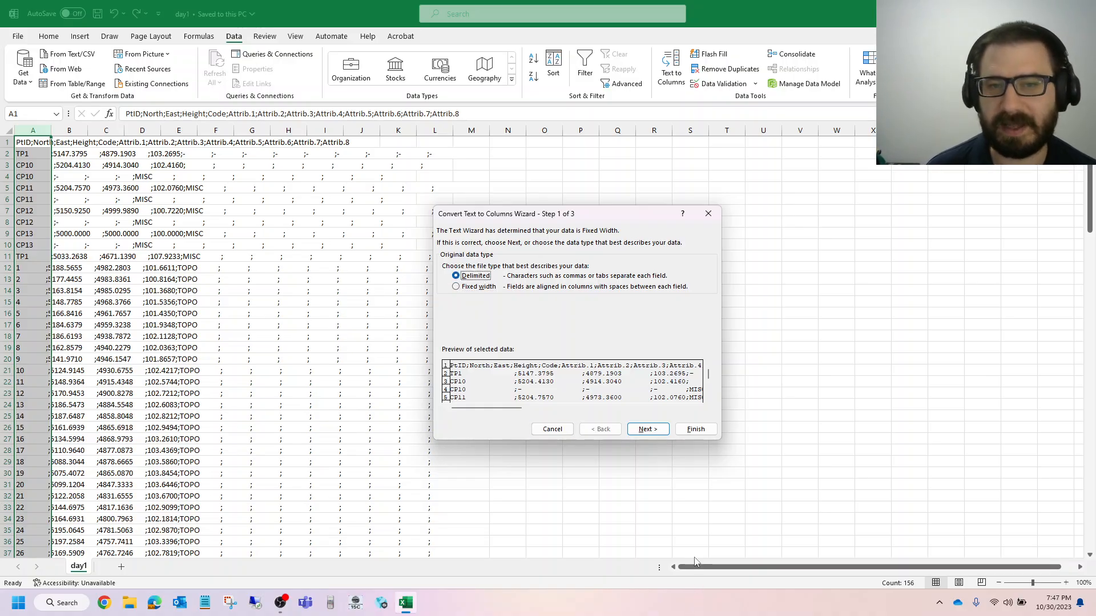
left_click(645, 429)
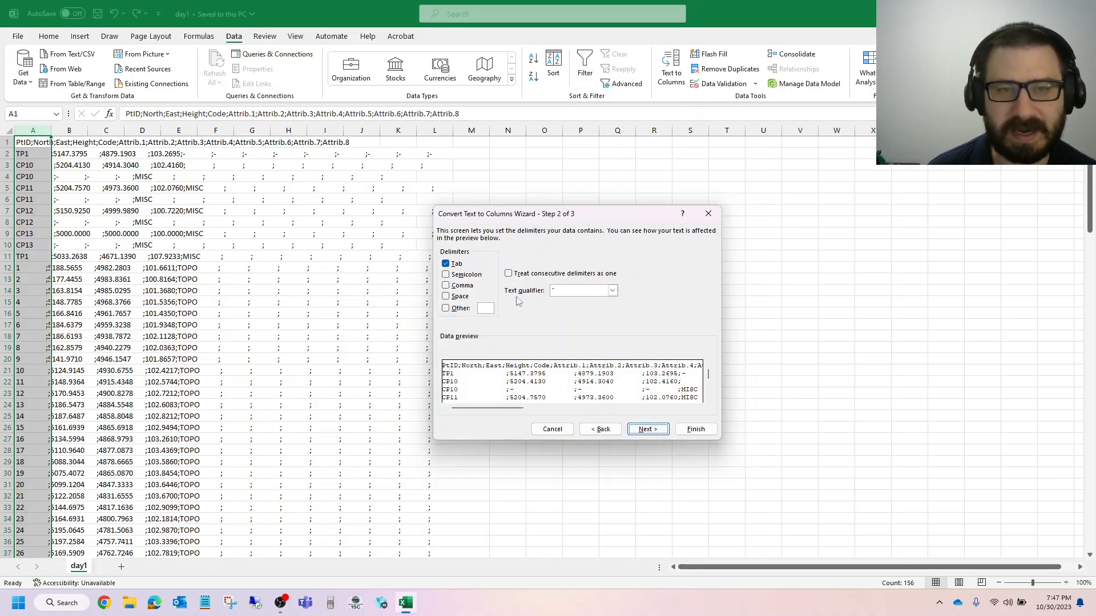
left_click(453, 264)
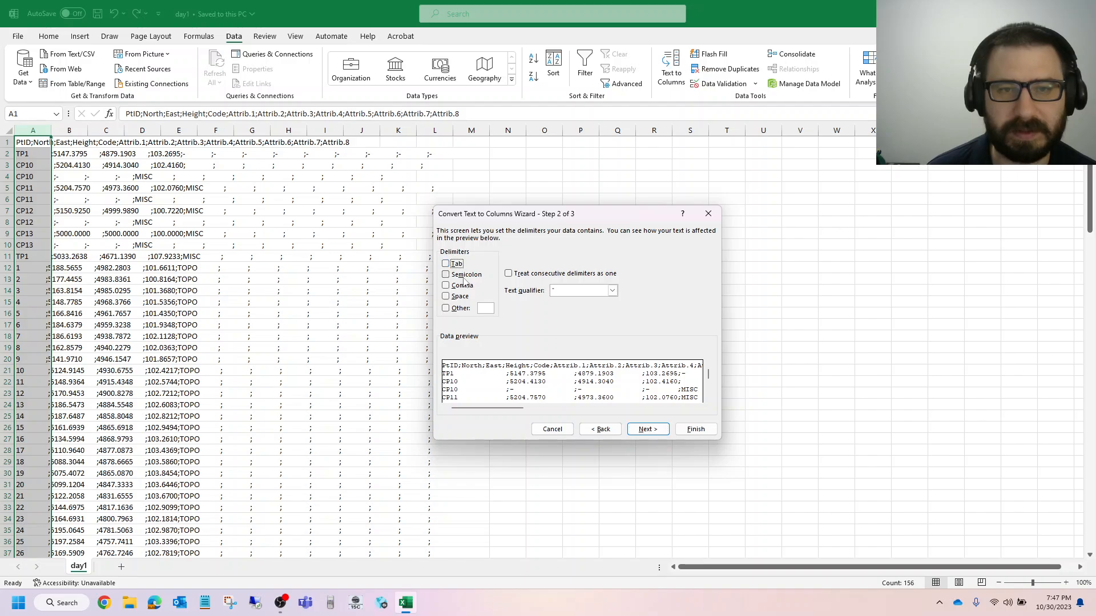
left_click(465, 275)
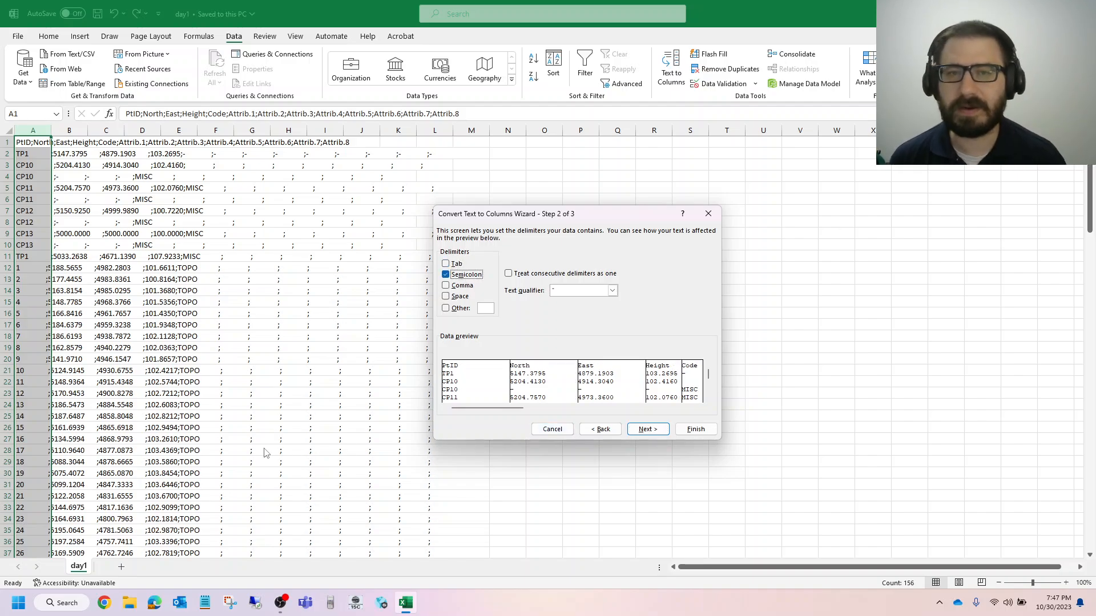
left_click(457, 268)
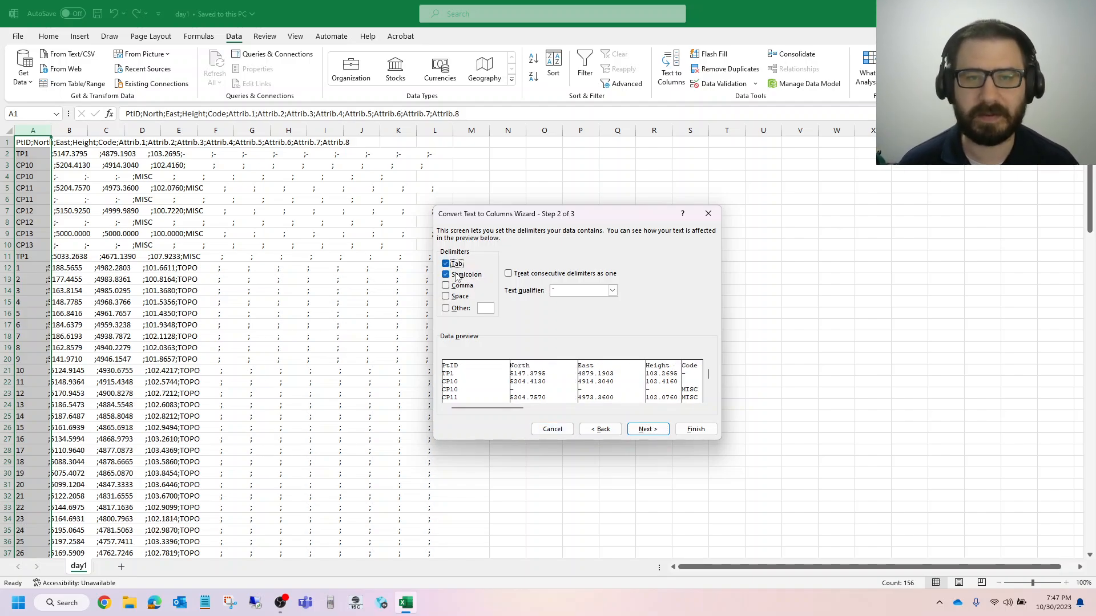
left_click(460, 274)
left_click(459, 274)
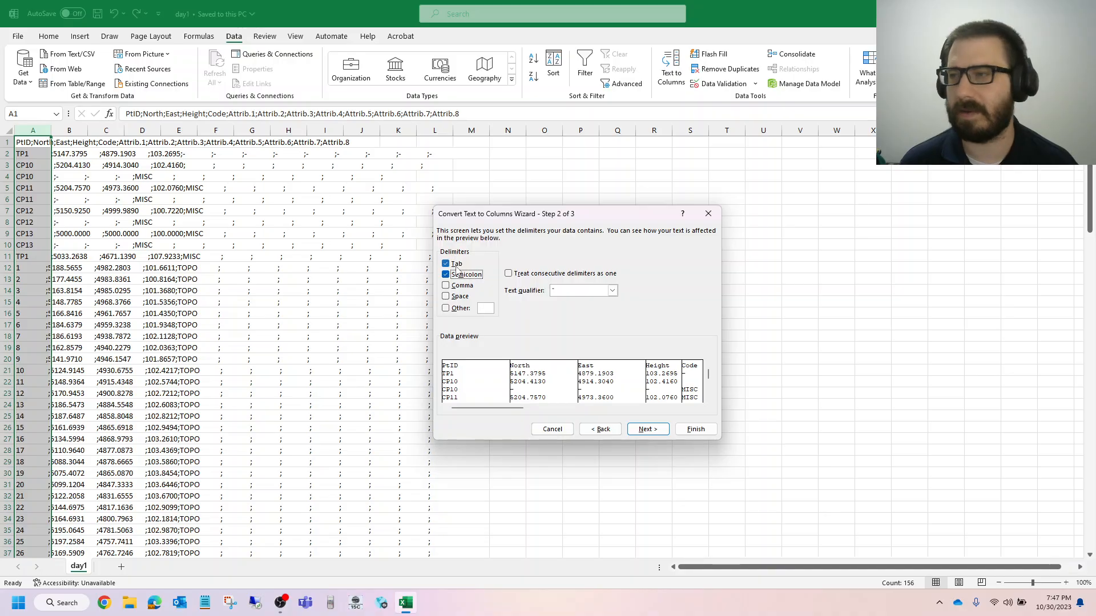
left_click(457, 265)
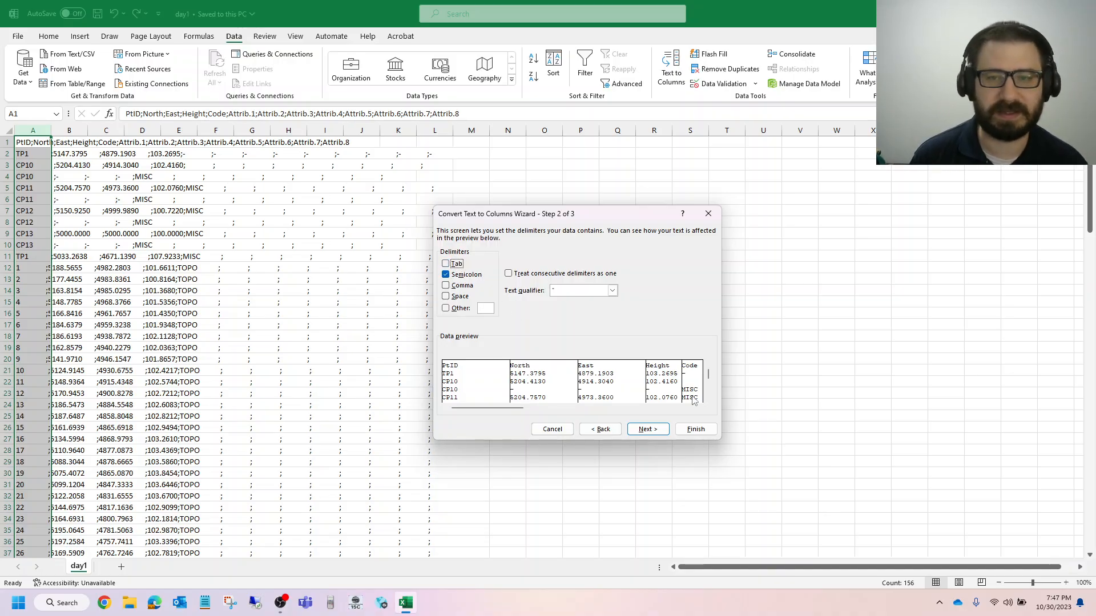
left_click(710, 430)
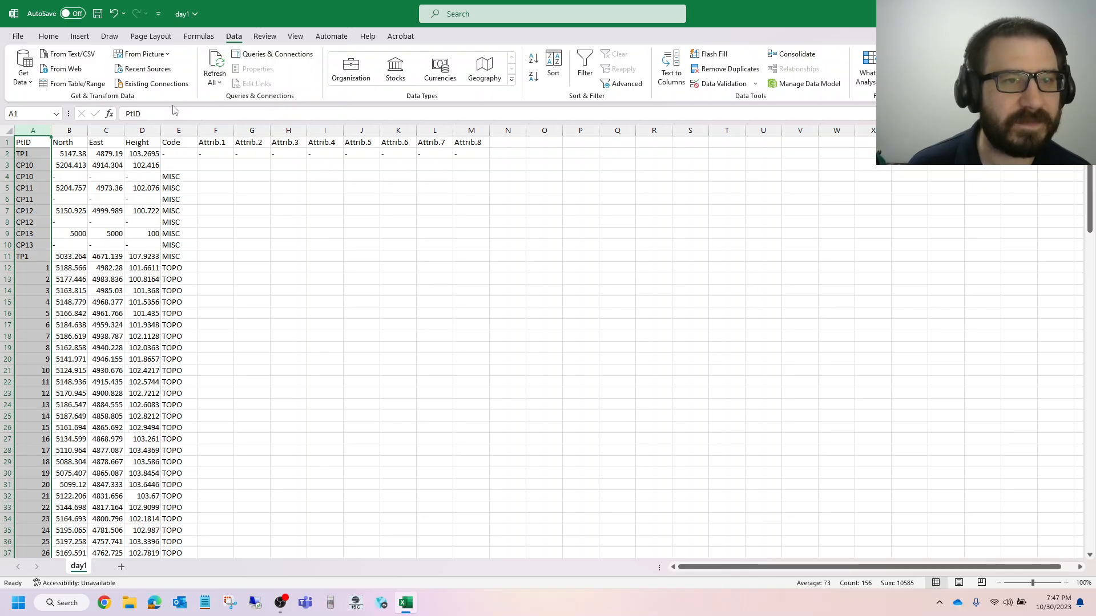
Step: Delete the Attrib.1 to Attrib.8 columns, F through M
left_click(207, 126)
left_click_drag(207, 126, 466, 132)
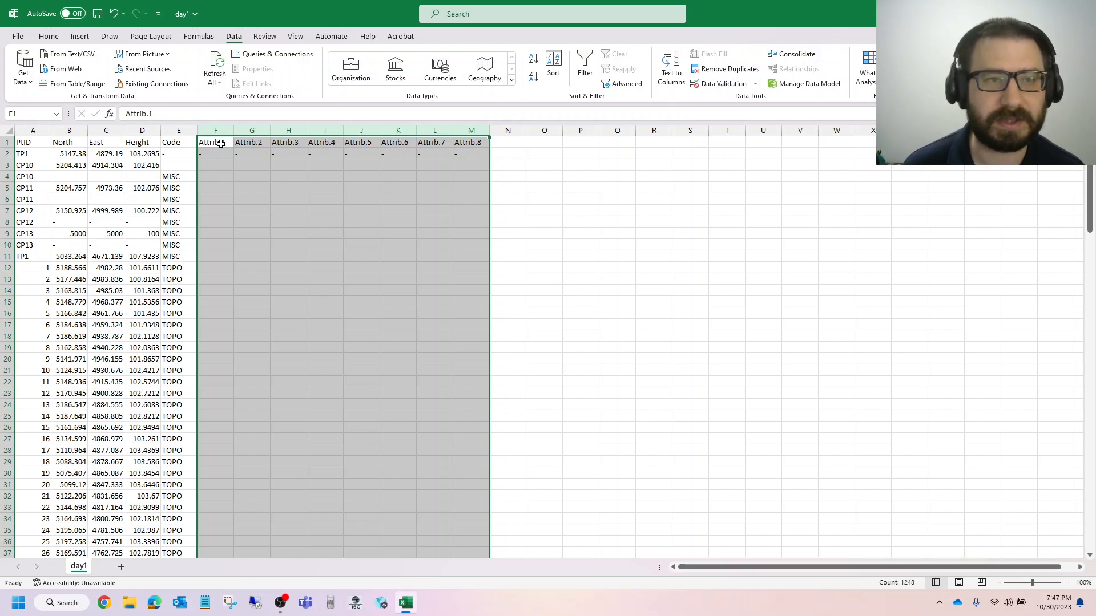
left_click_drag(212, 130, 465, 131)
right_click(464, 132)
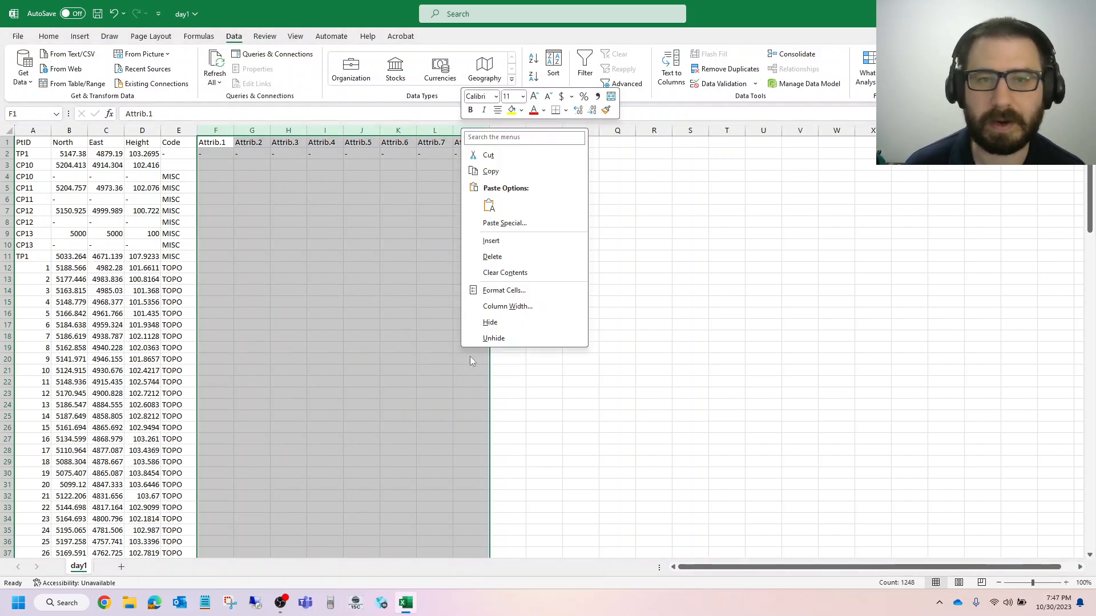
left_click(491, 256)
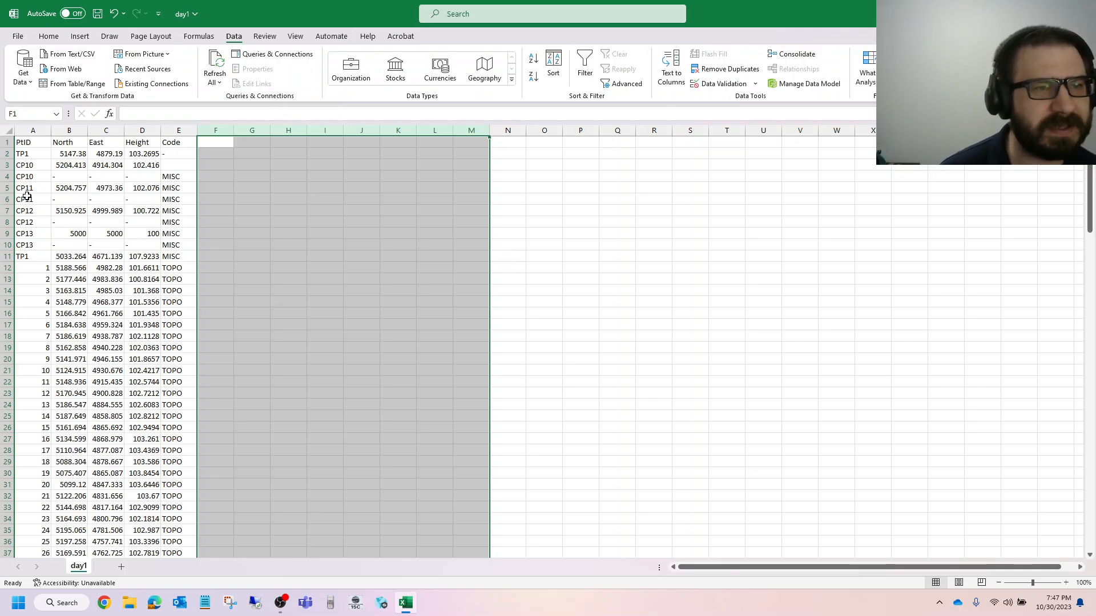
Step: Delete the duplicate control point rows without coordinates, rows 4, 6, 8 and 10
left_click(5, 177)
left_click(6, 199, "ctrl")
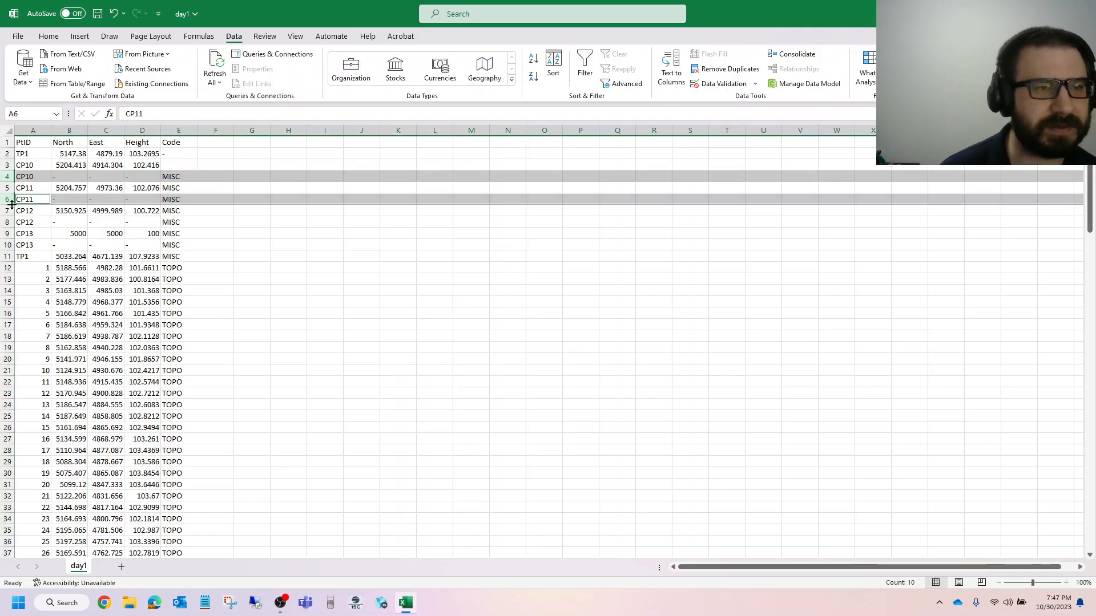
left_click(6, 222, "ctrl")
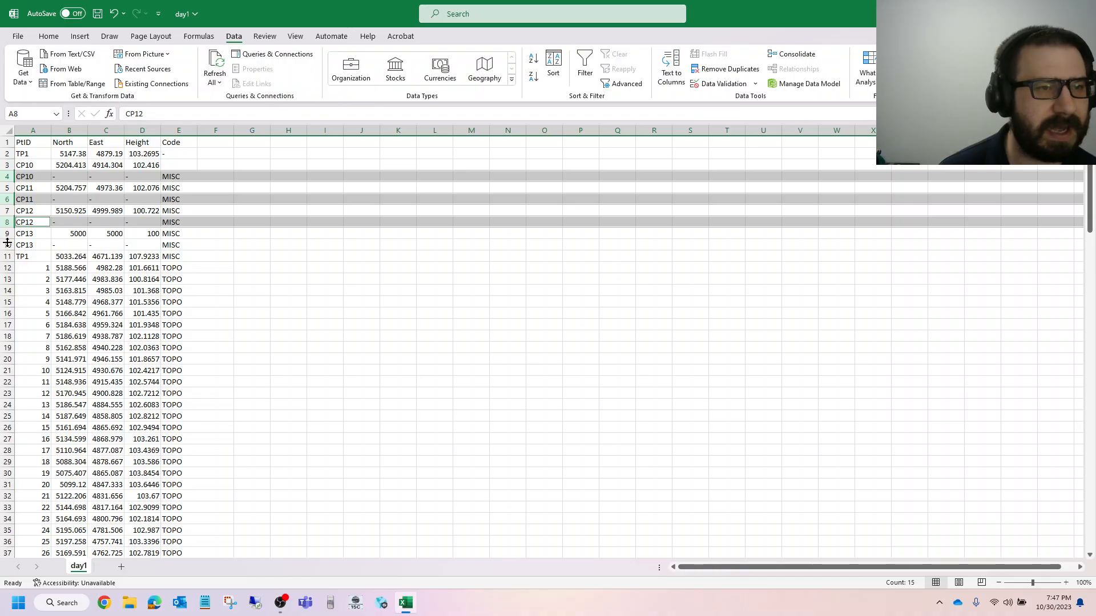
left_click(8, 246, "ctrl")
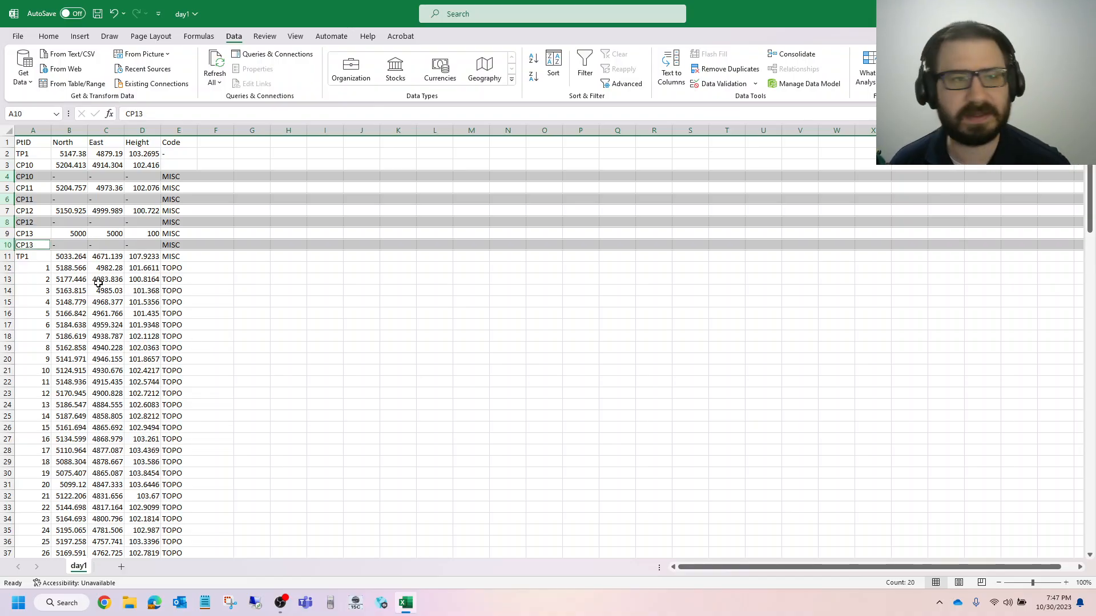
right_click(8, 199)
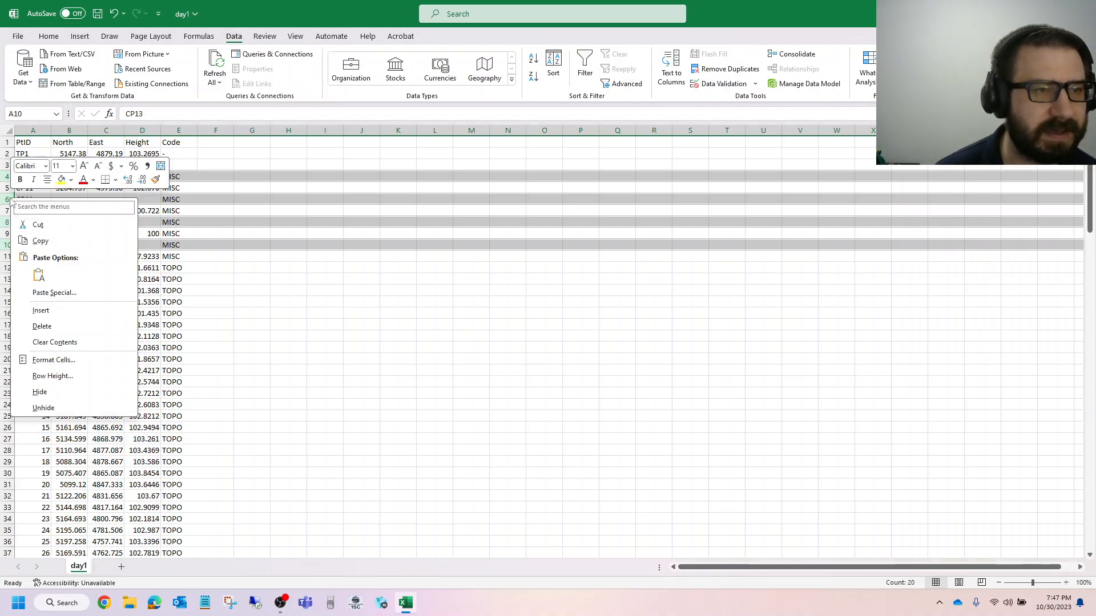
left_click(41, 310)
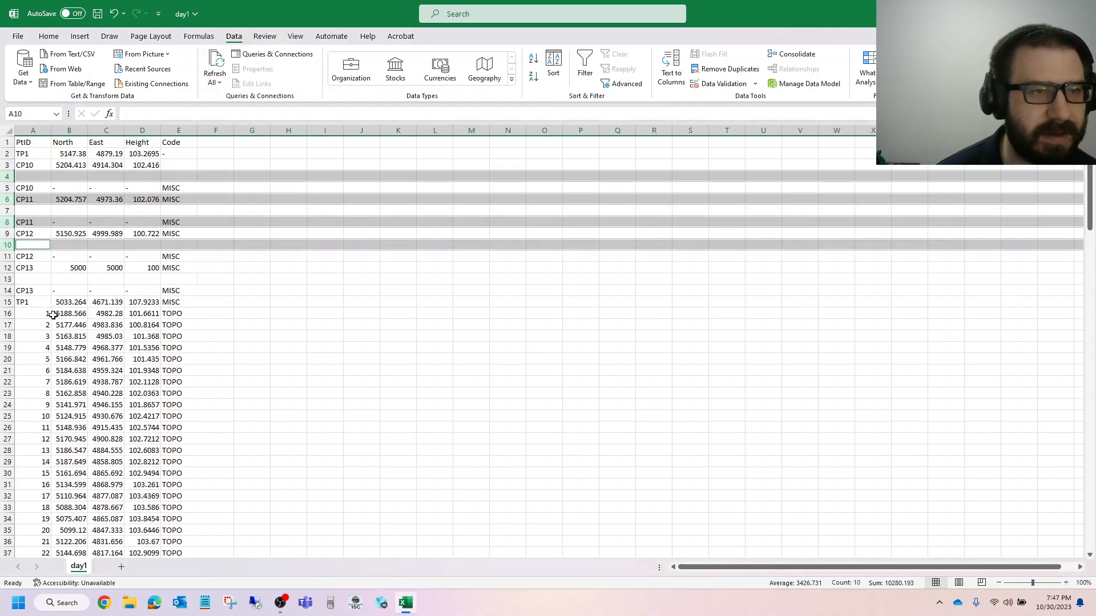
key("ctrl+z")
right_click(7, 179)
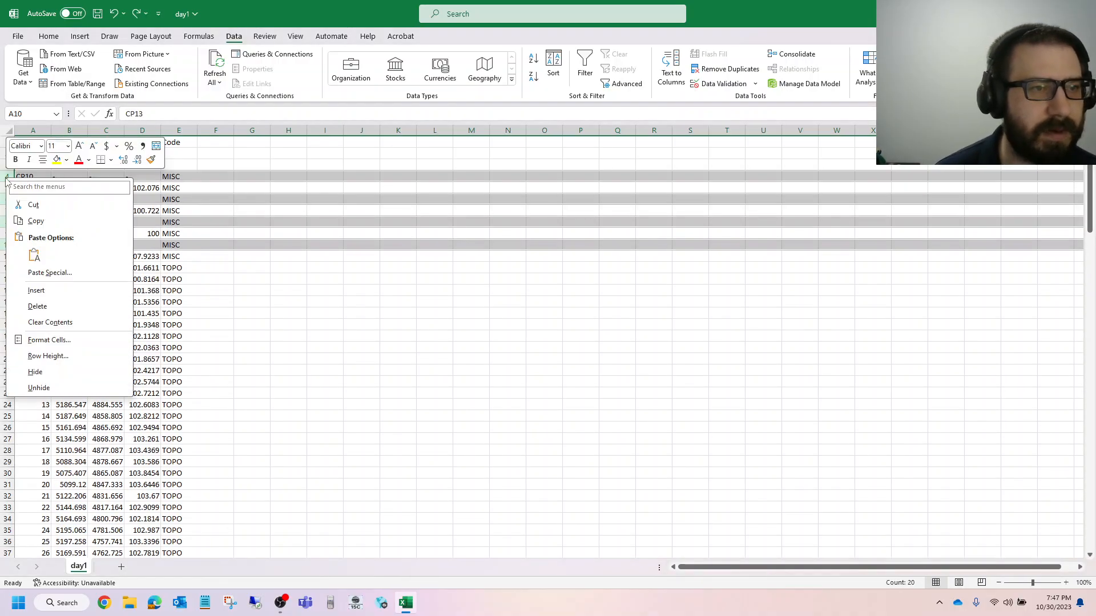
left_click(37, 308)
left_click(287, 358)
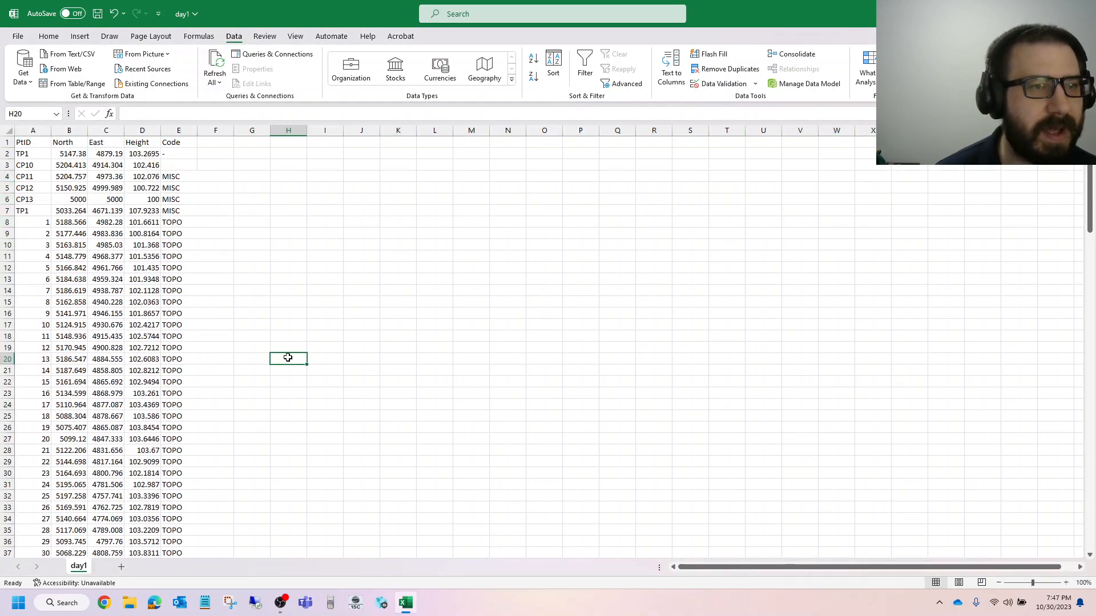
Step: Review the point list down to its last row and the column headers in row 1
left_click(129, 212)
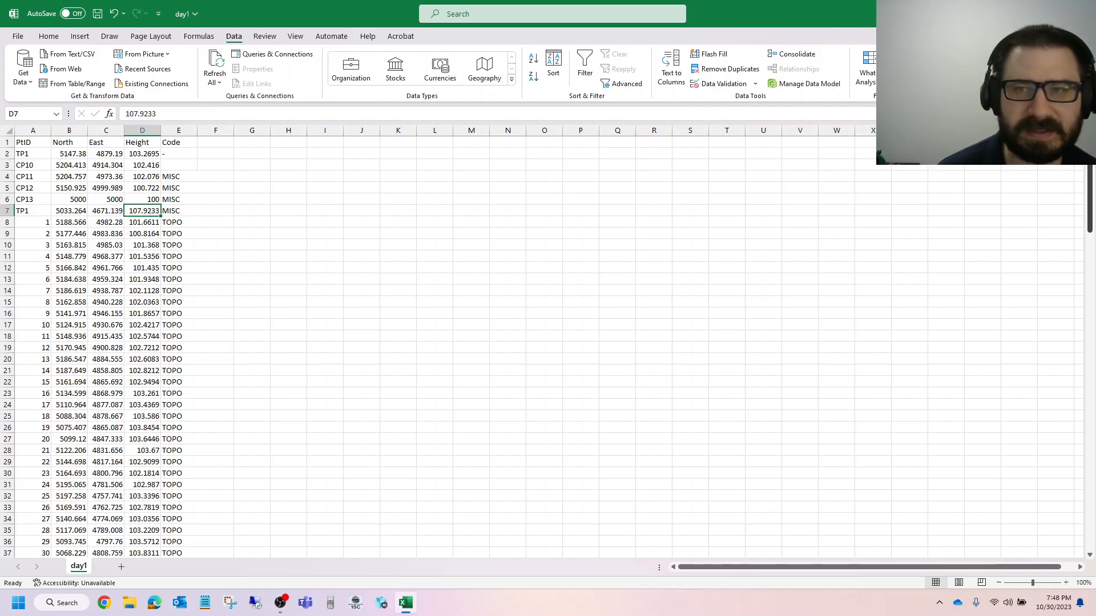
scroll(1072, 279, "down", 13)
scroll(1073, 279, "down", 20)
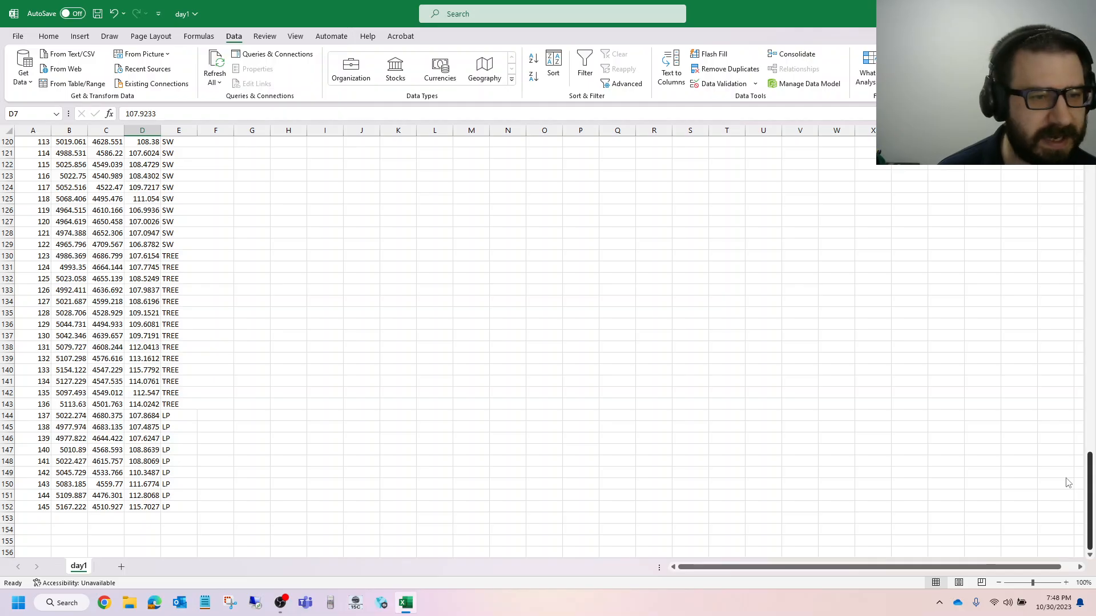
scroll(1068, 483, "up", 20)
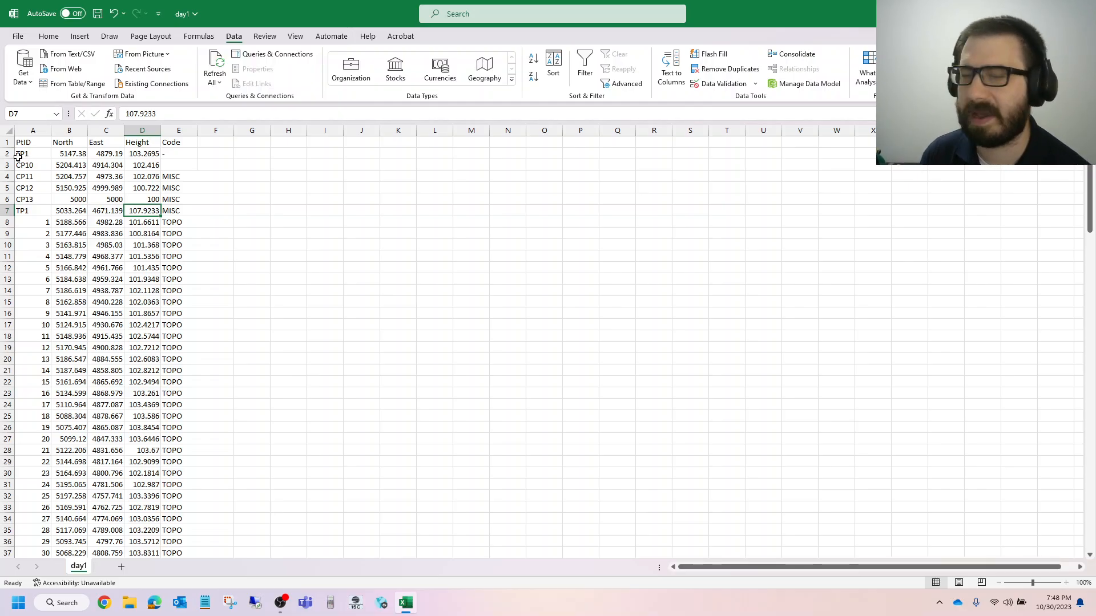
left_click(32, 143)
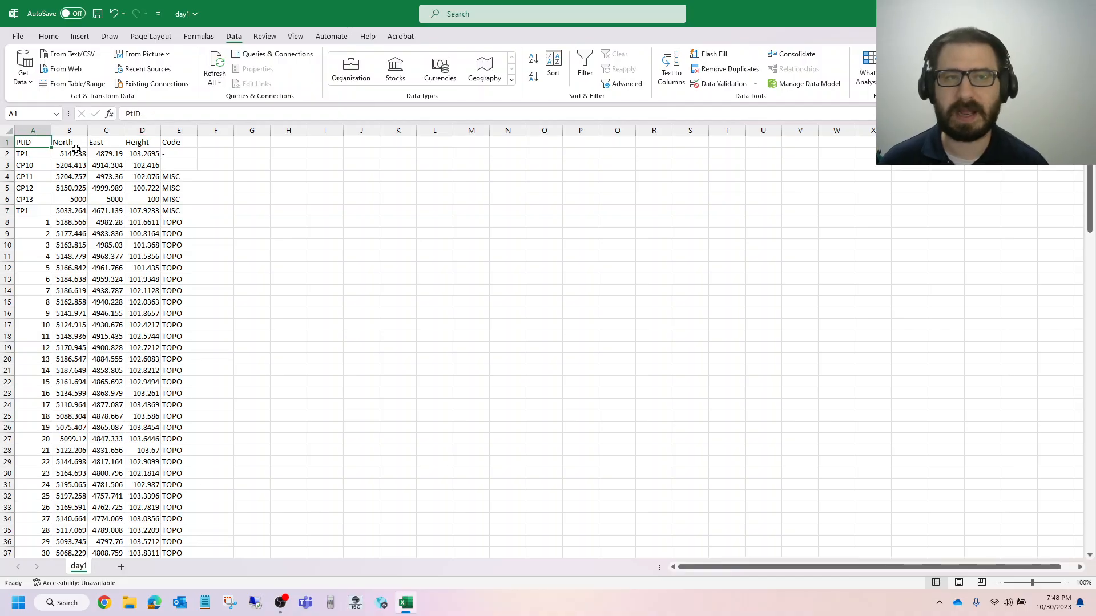
left_click(68, 142)
left_click_drag(75, 137, 95, 137)
left_click(137, 142)
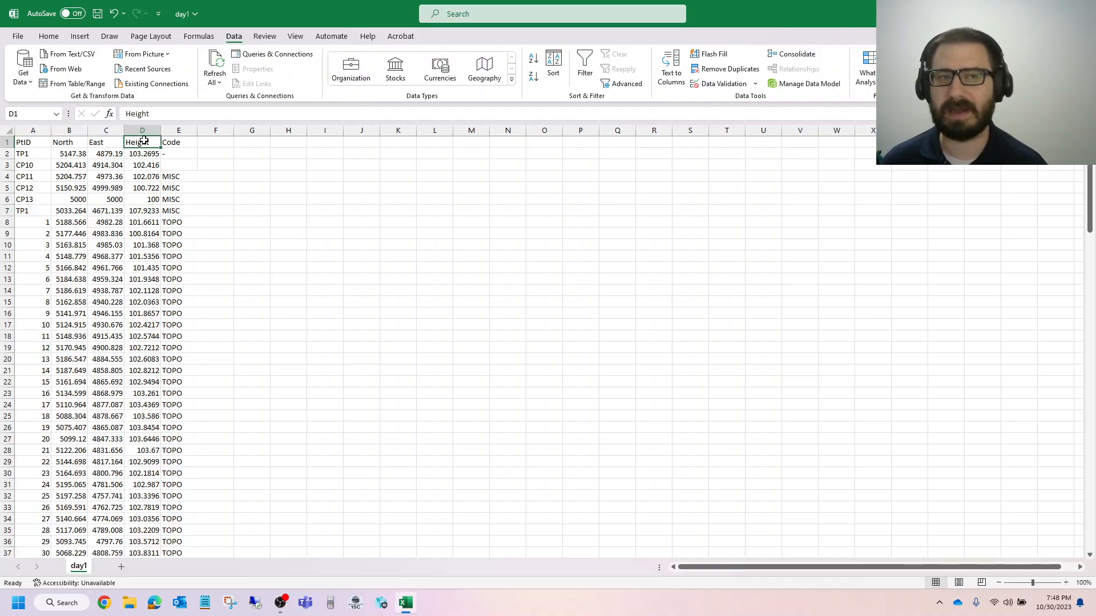
Step: Delete the header row, row 1, from the sheet
left_click(4, 143)
right_click(4, 144)
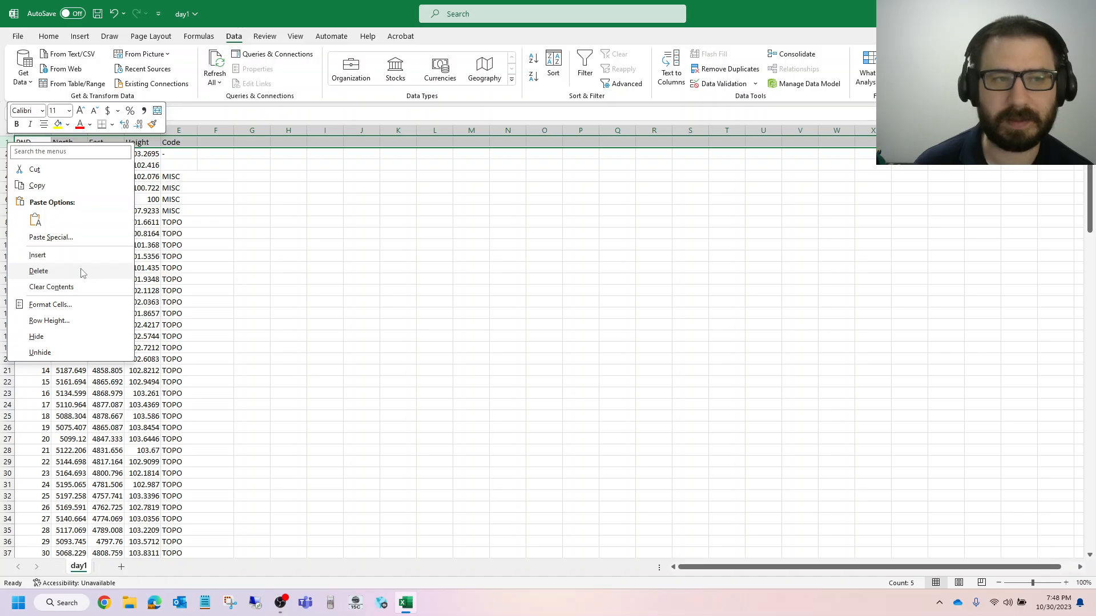
left_click(38, 271)
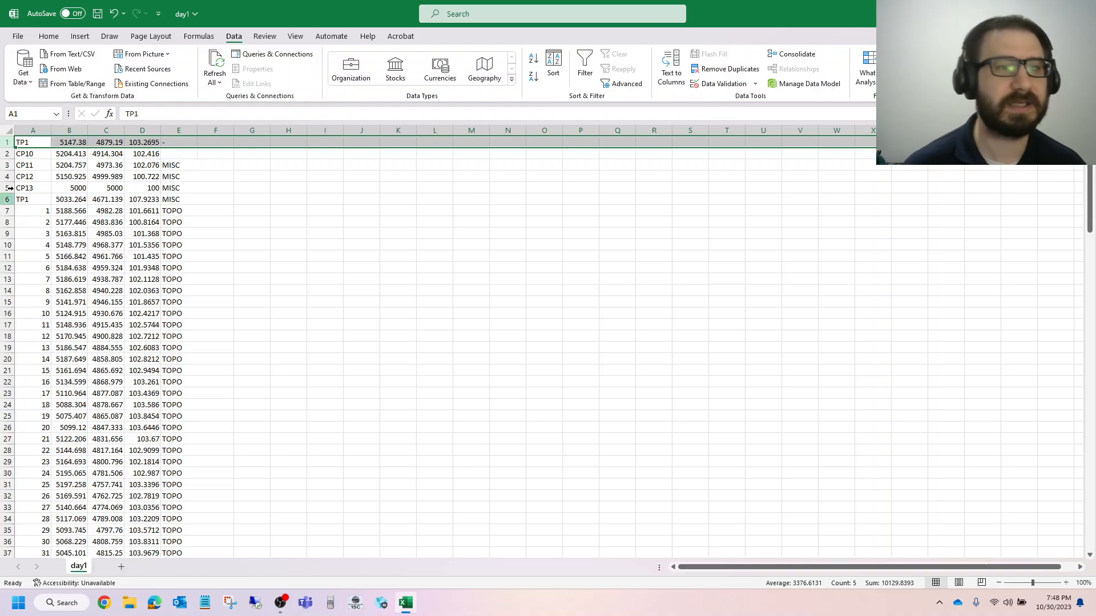
Step: Examine the numbered points in column A by selecting them from row 7 down to row 139
left_click_drag(35, 211, 23, 604)
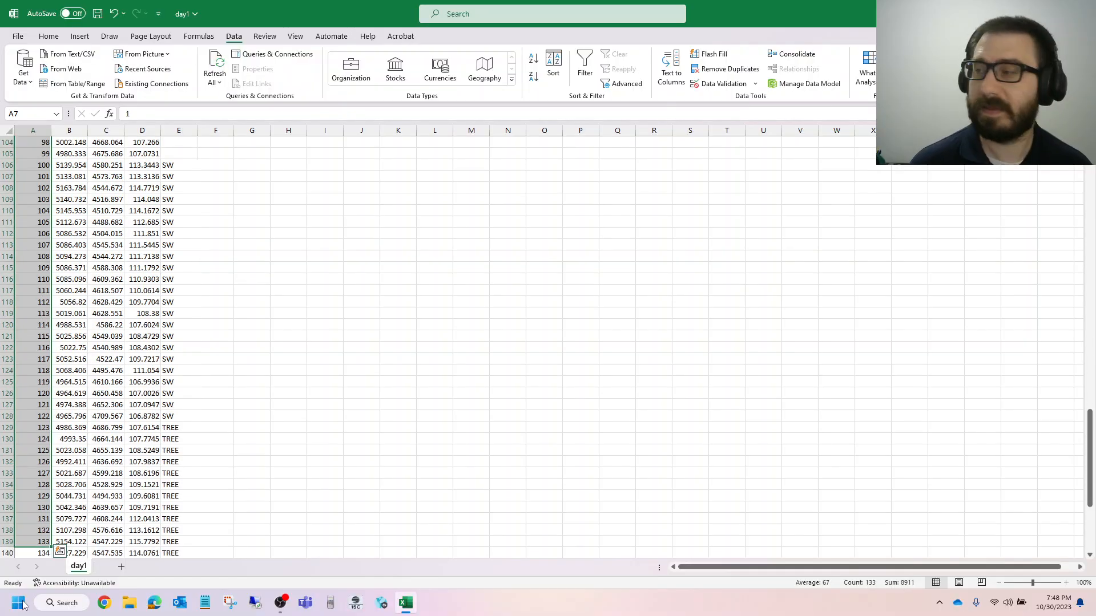
scroll(26, 466, "up", 18)
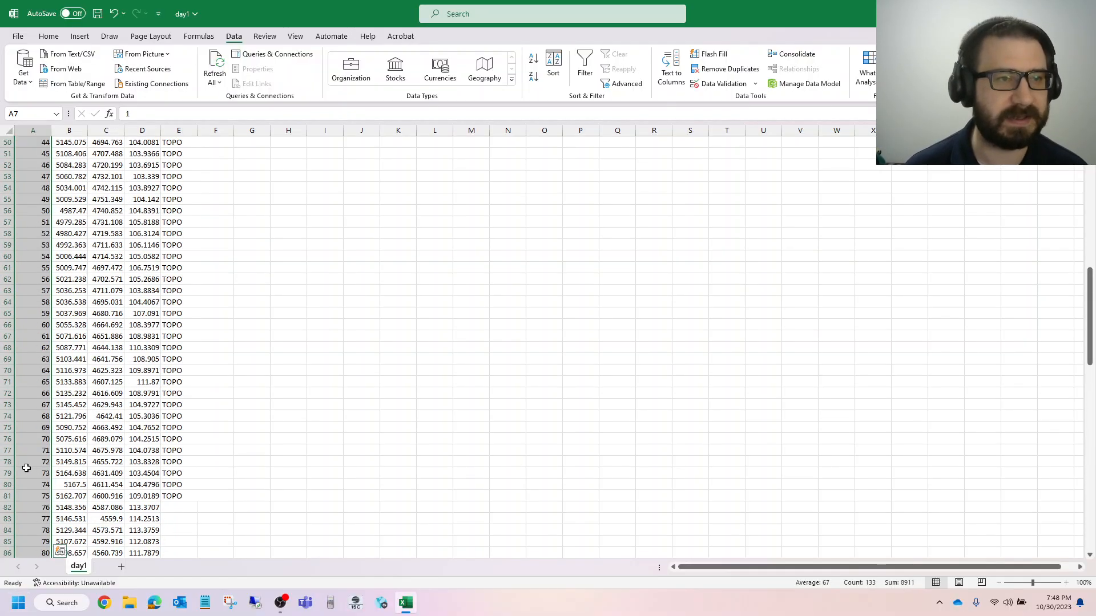
scroll(26, 467, "up", 16)
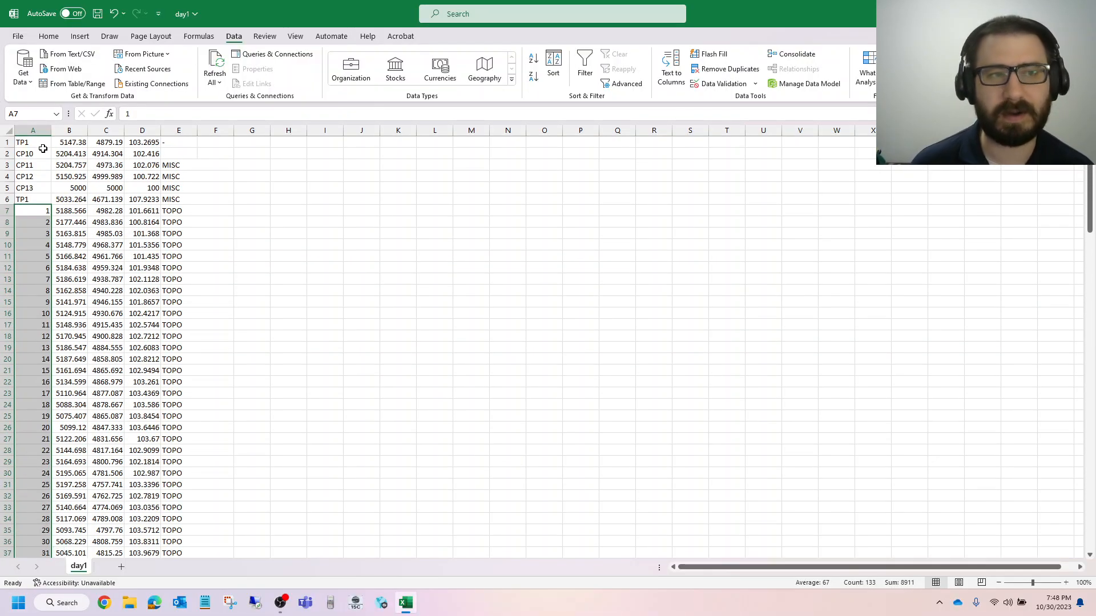
Step: Renumber the six control points in A1 to A6 consecutively from 1000 to 1005
left_click(42, 145)
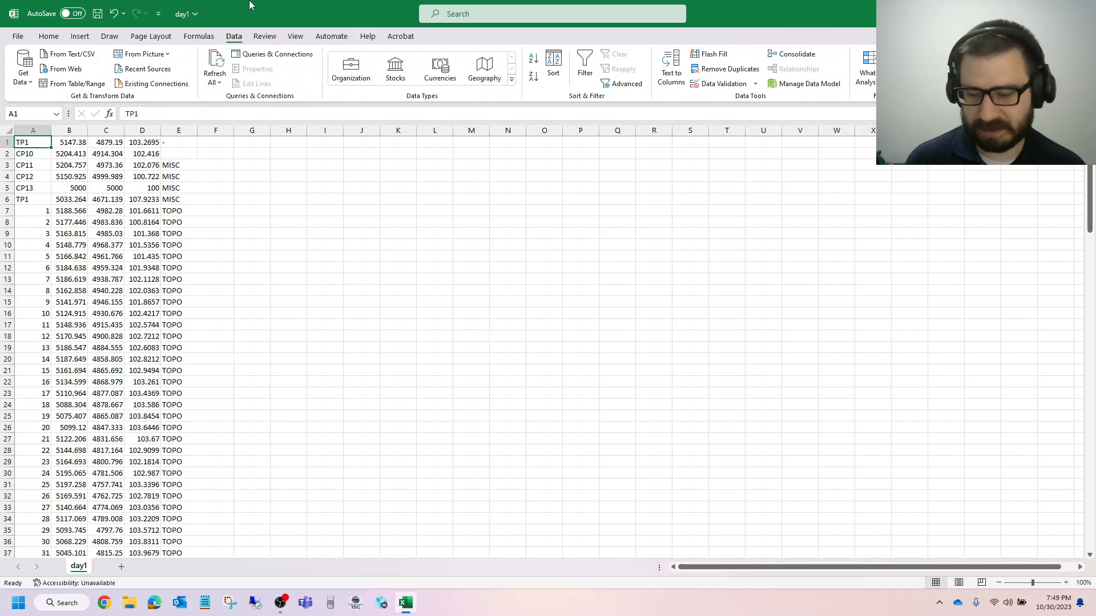
type("1000")
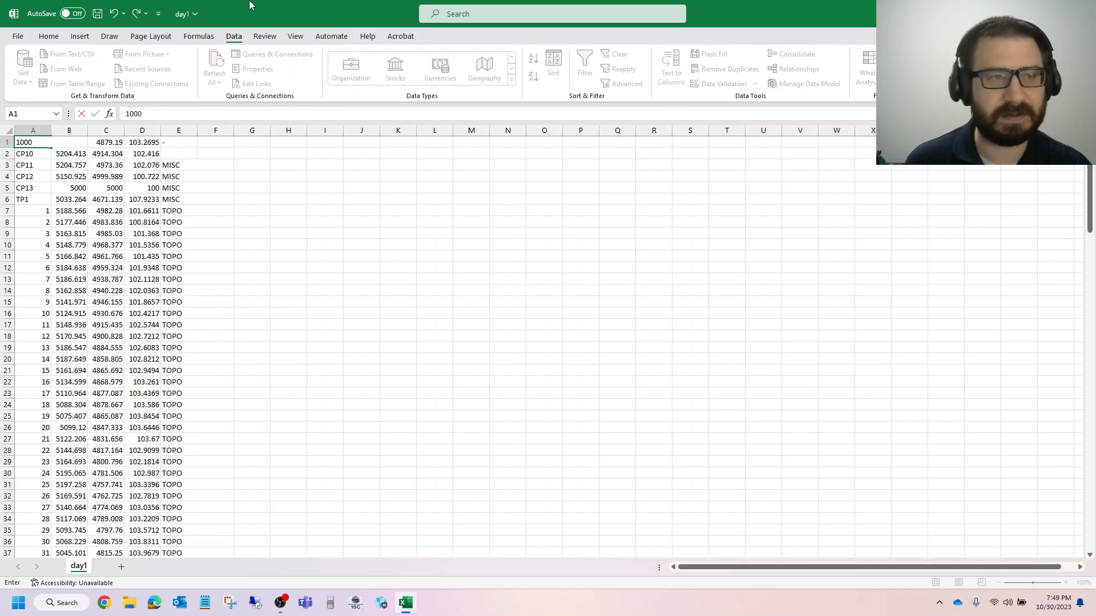
key("Return")
type("1001")
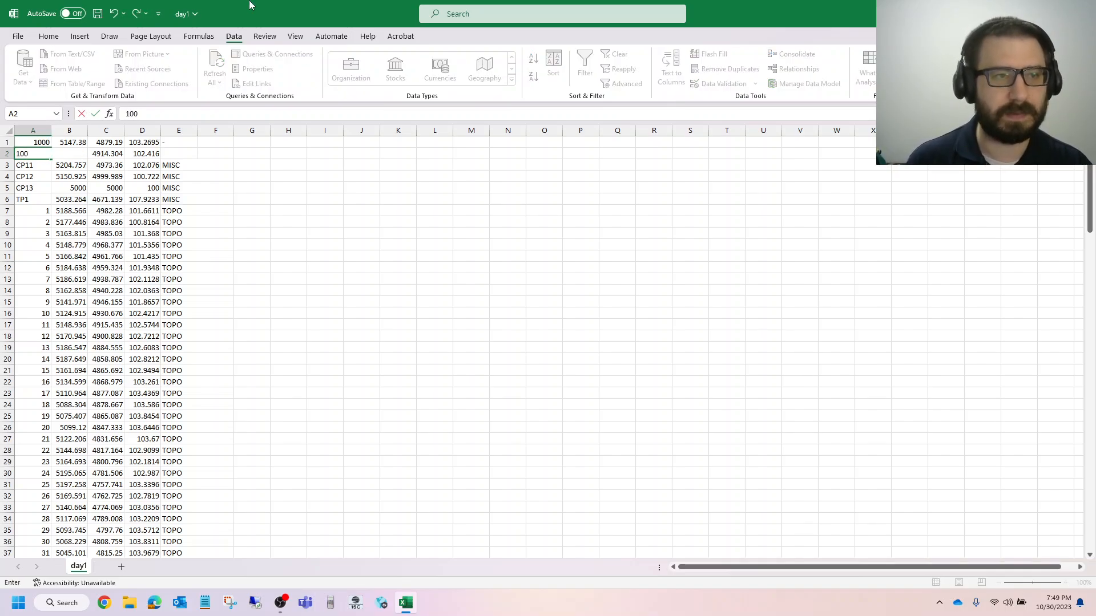
key("Return")
type("100")
key("Return")
key("Up")
type("1002")
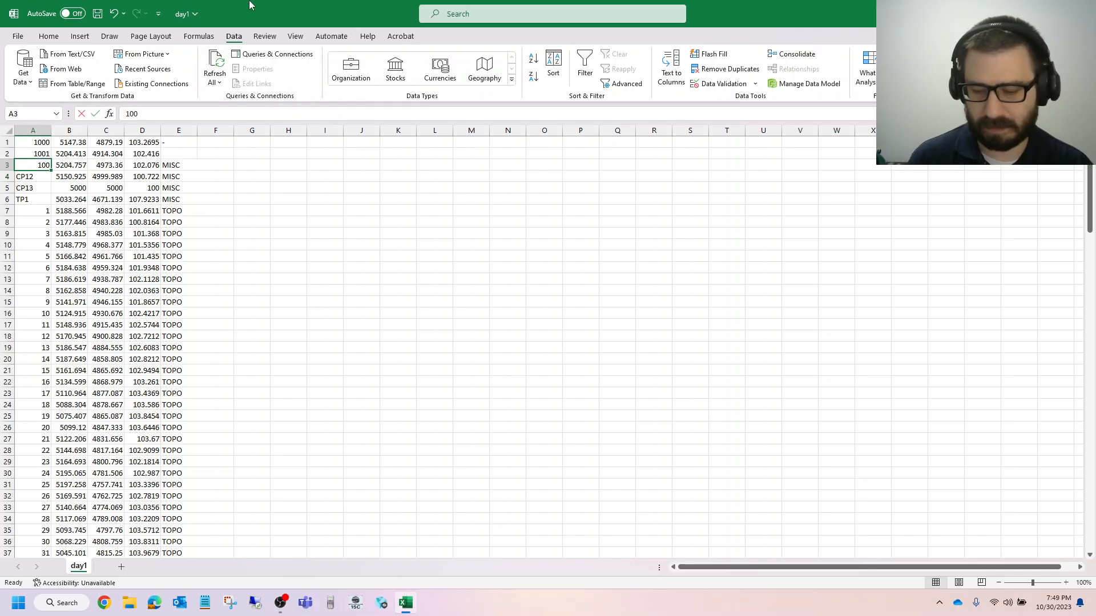
key("Return")
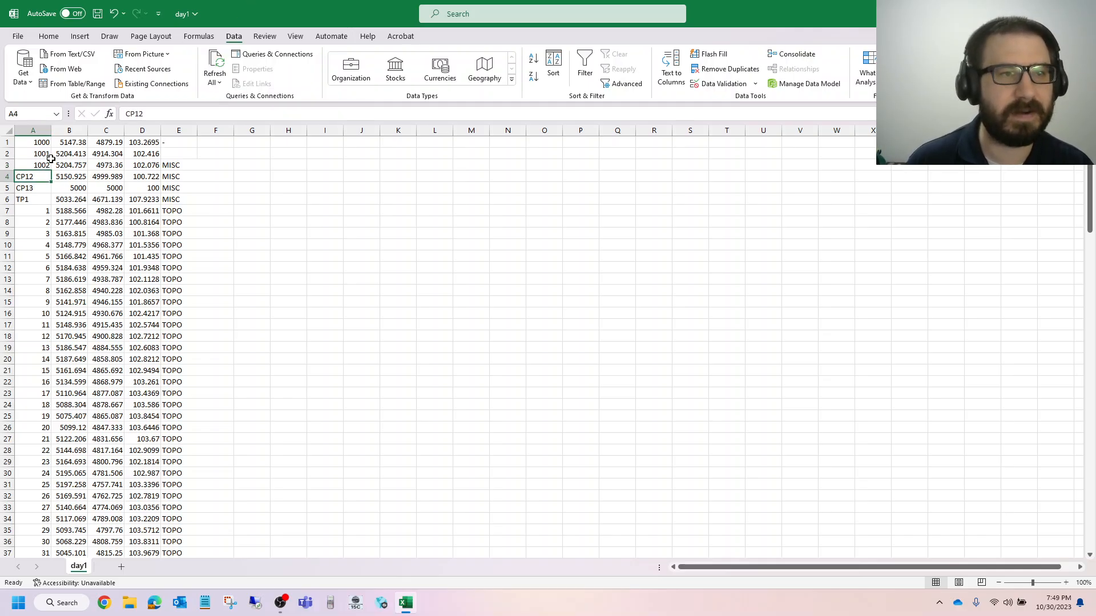
left_click_drag(43, 144, 52, 201)
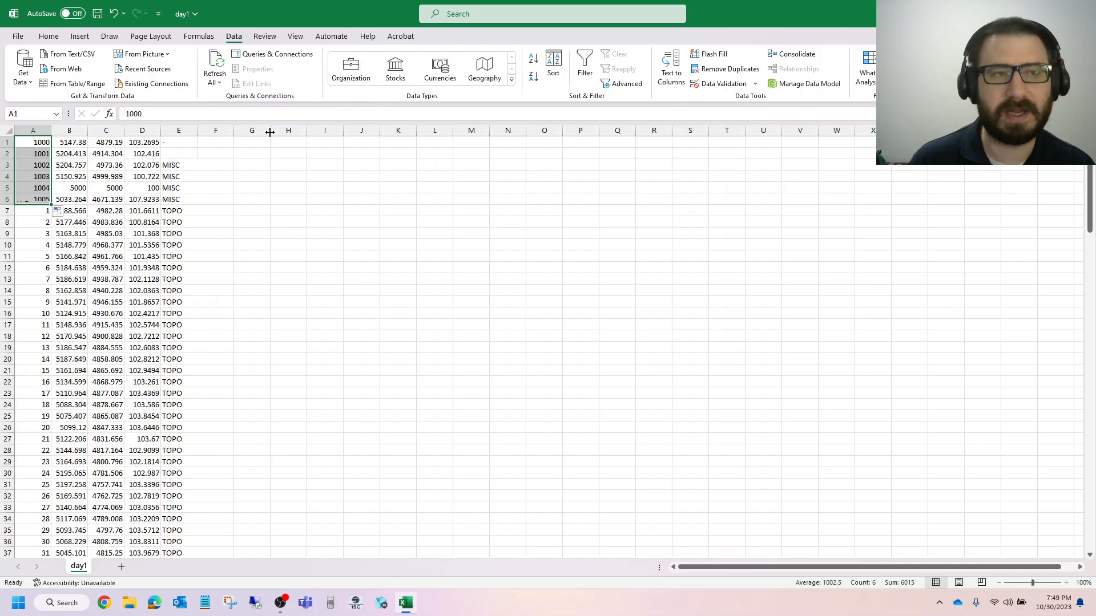
Step: Enter the codes CP10 in E2 and CP11 in E3 for points 1001 and 1002
left_click(183, 154)
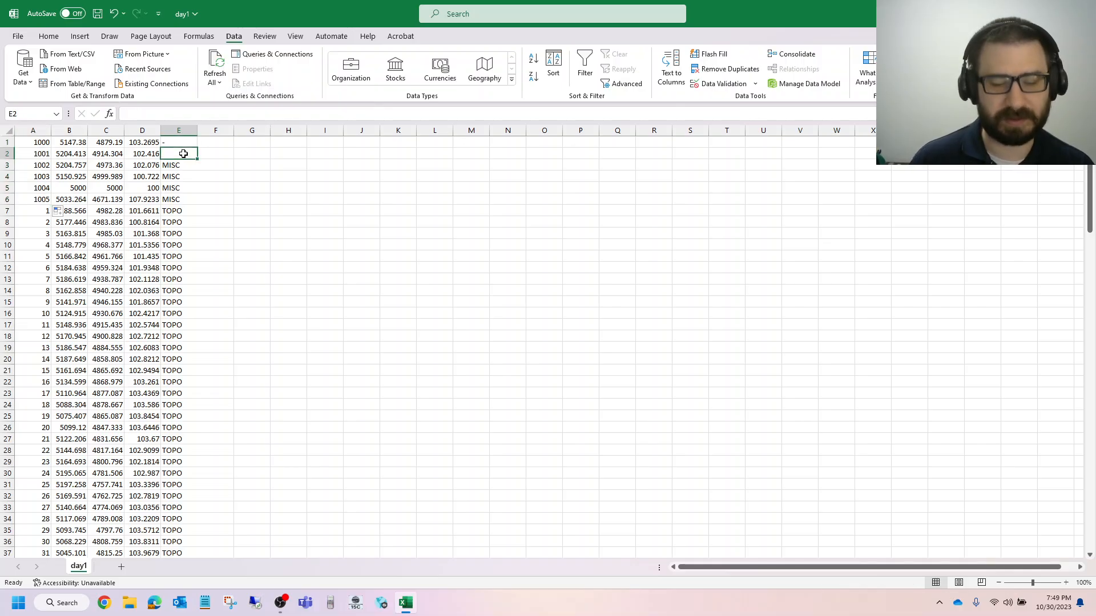
type("C")
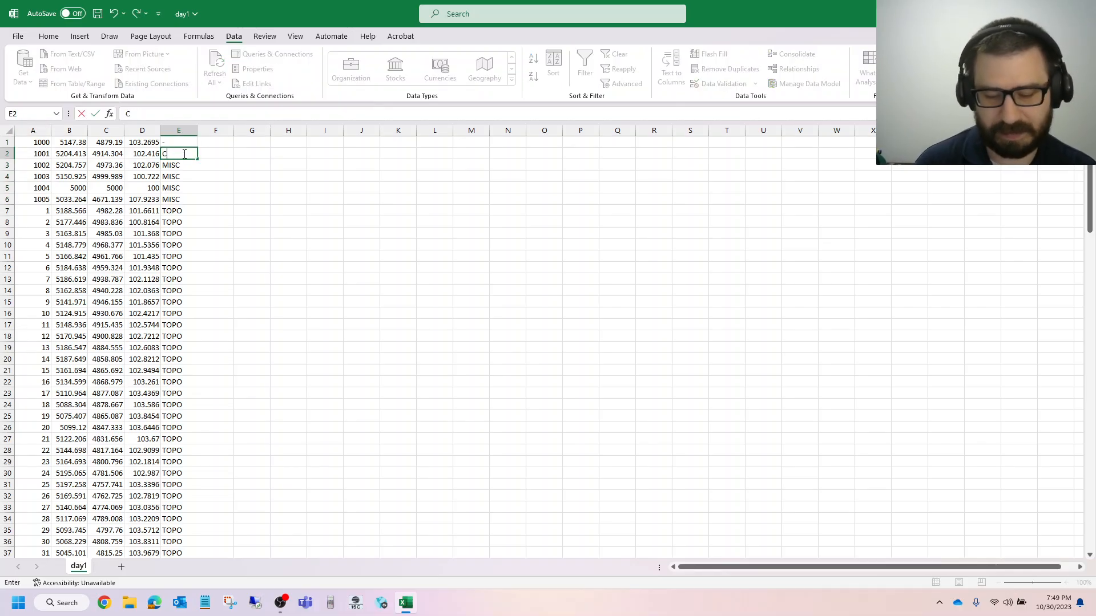
type("H100")
key("Return")
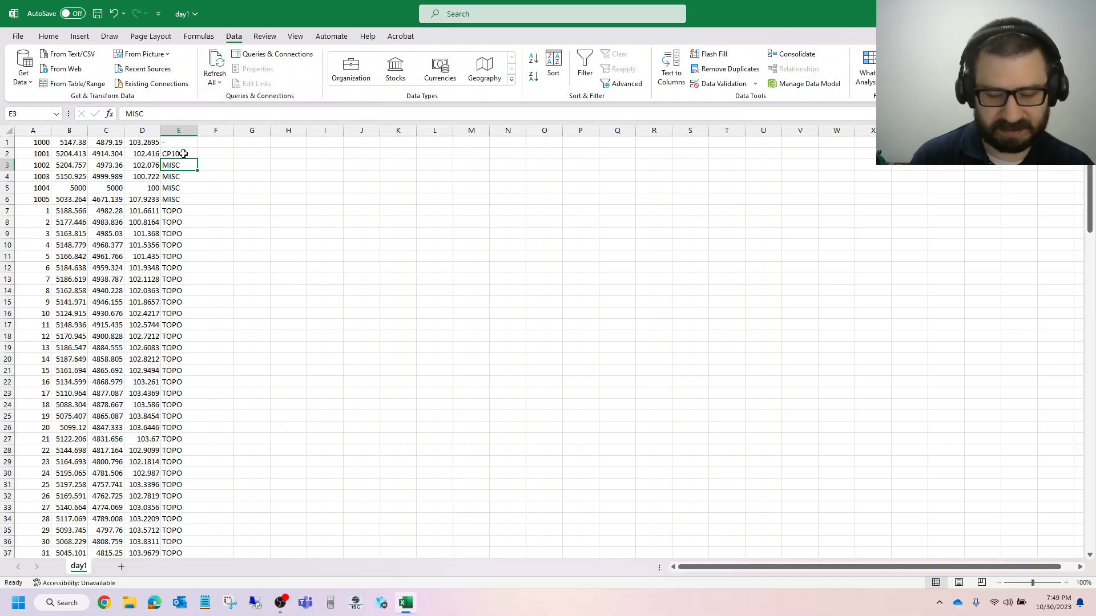
type("CP10")
key("BackSpace")
type("1")
key("Return")
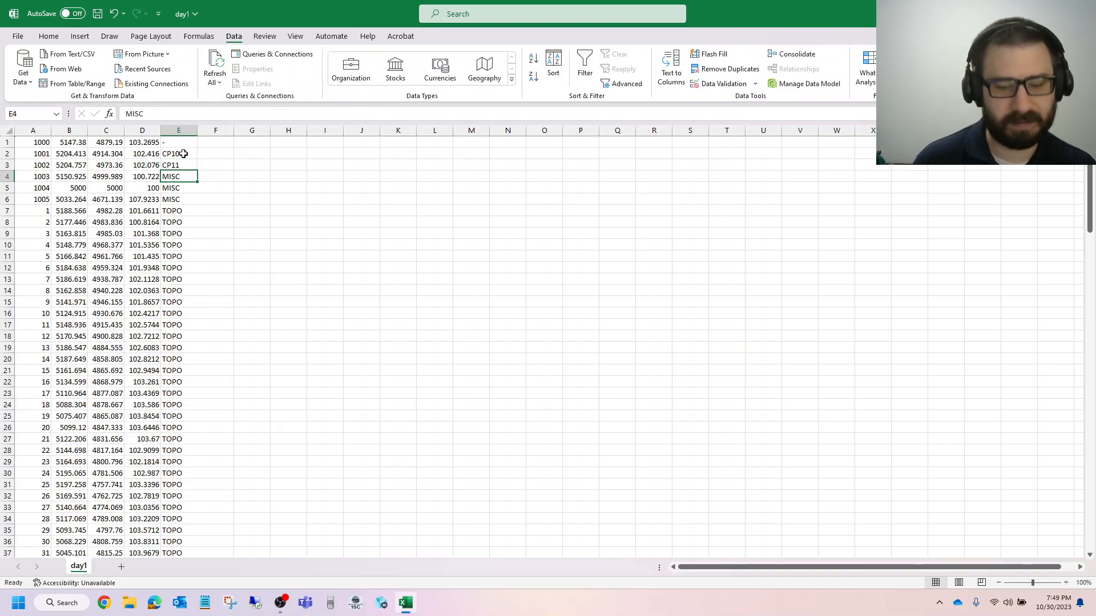
Step: Enter the codes CP12, CP13 and TP1 in E4 to E6 for points 1003 to 1005
type("CP12")
key("Return")
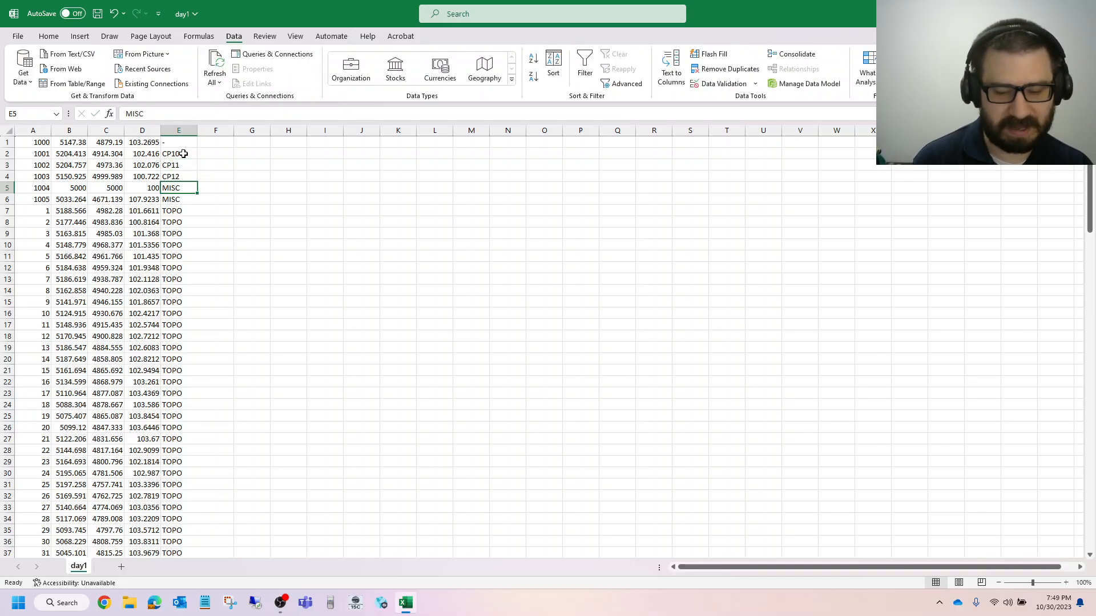
type("CP")
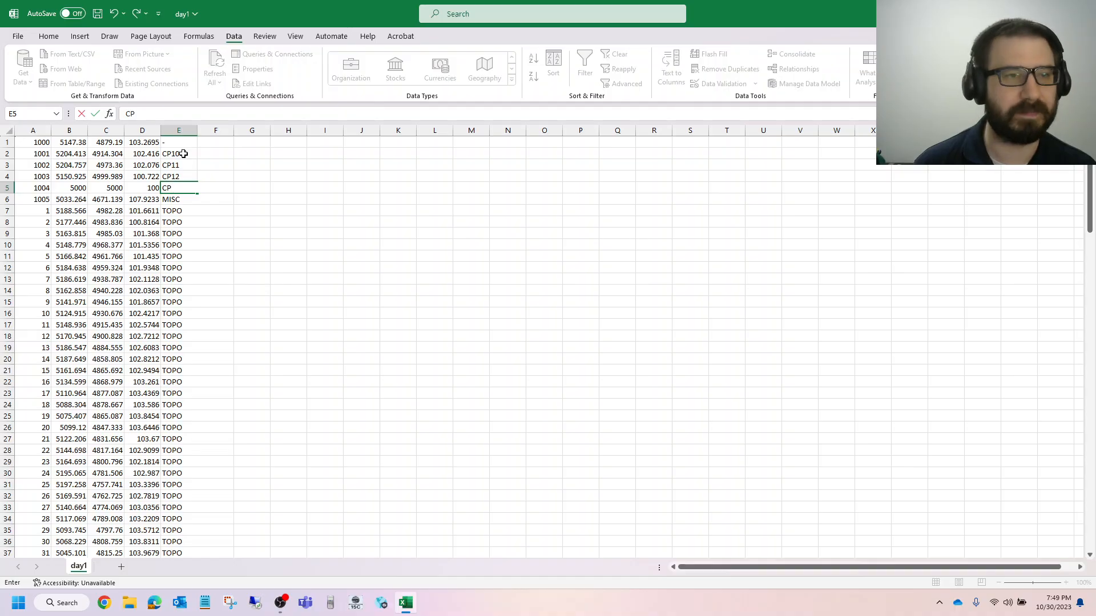
type("13")
key("Return")
type("TP1")
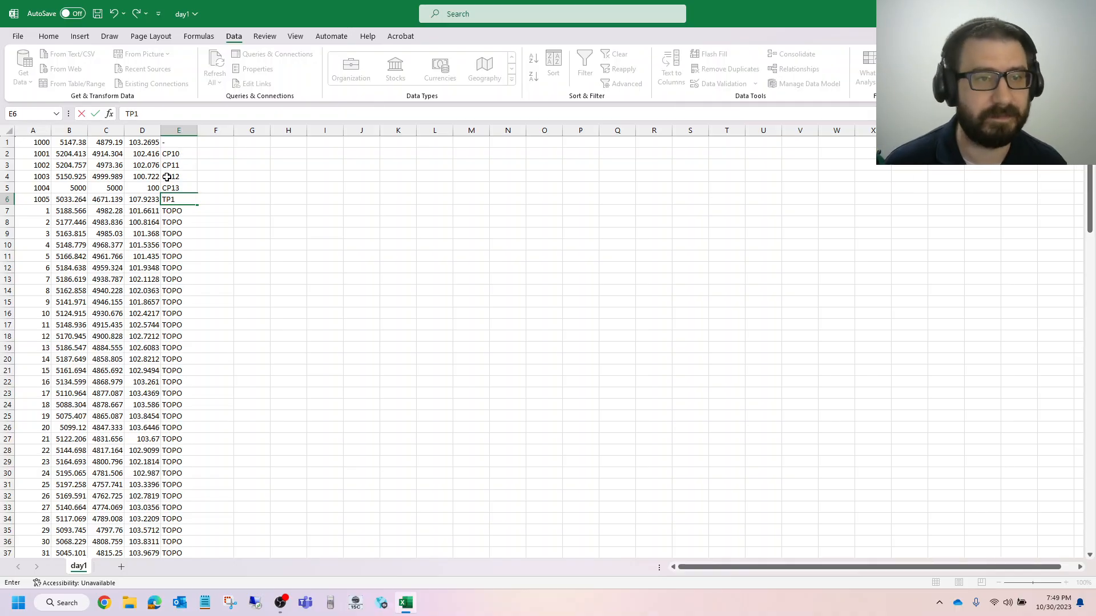
left_click(276, 202)
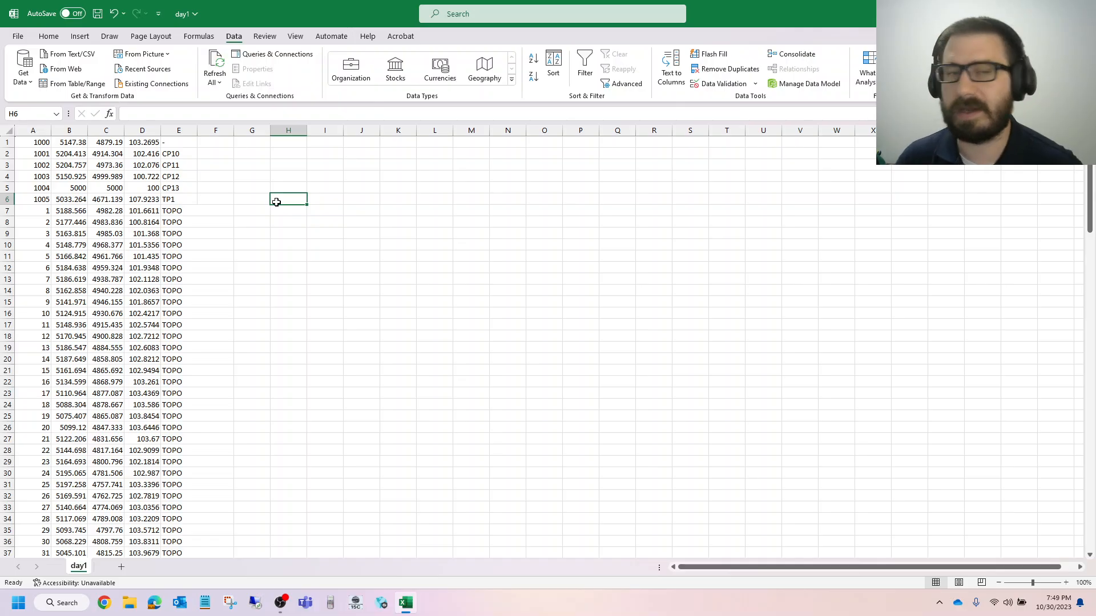
Step: Review the first data row and the northing, easting, height and code columns, B to E
left_click(7, 143)
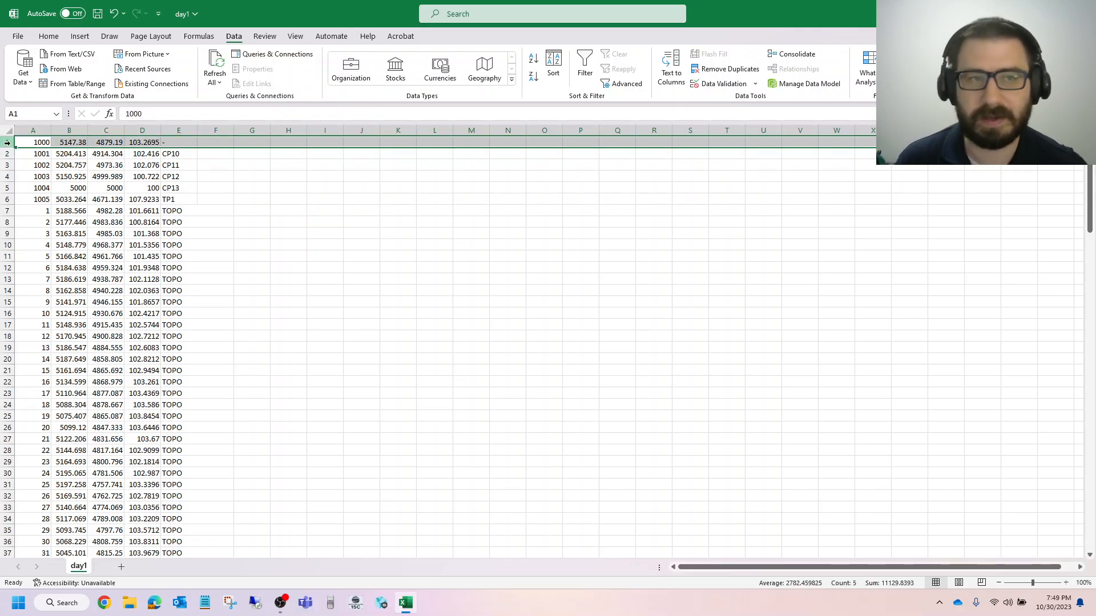
left_click(64, 132)
left_click(108, 131)
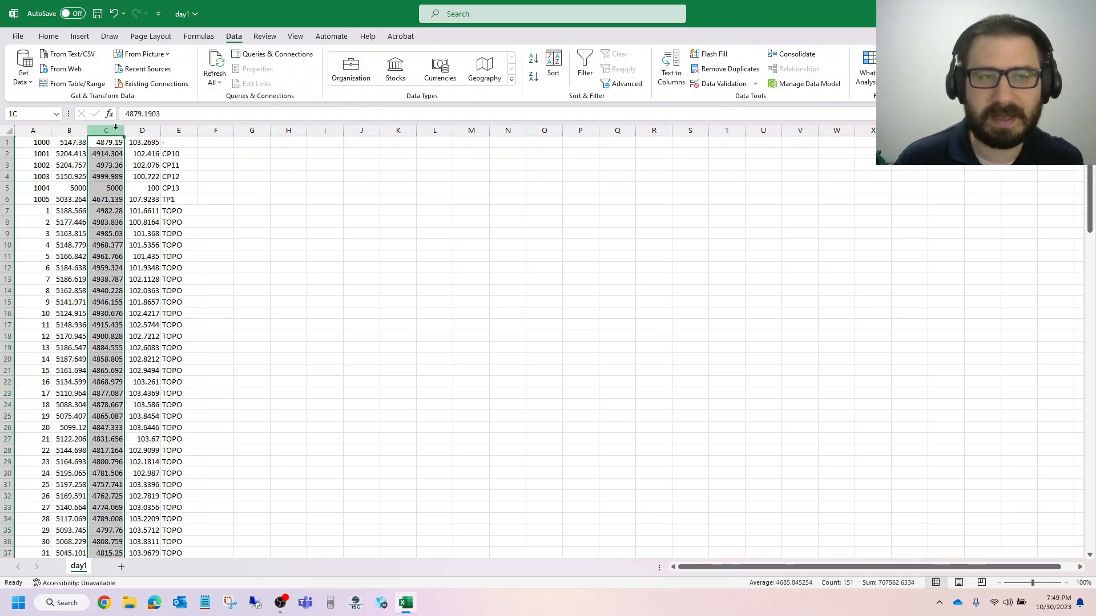
left_click(149, 131)
left_click(177, 130)
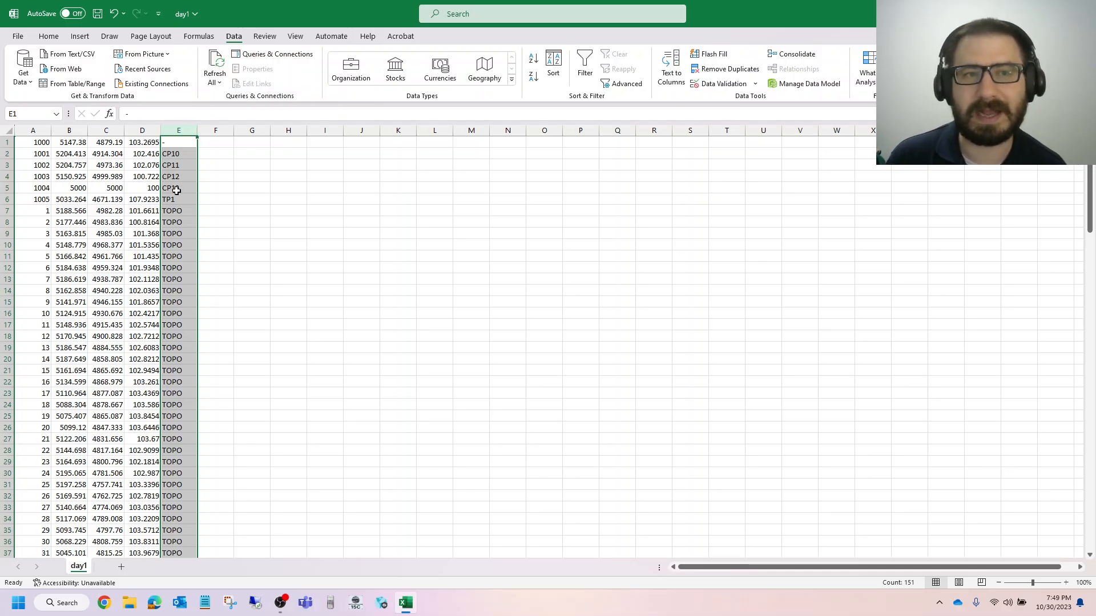
left_click(260, 145)
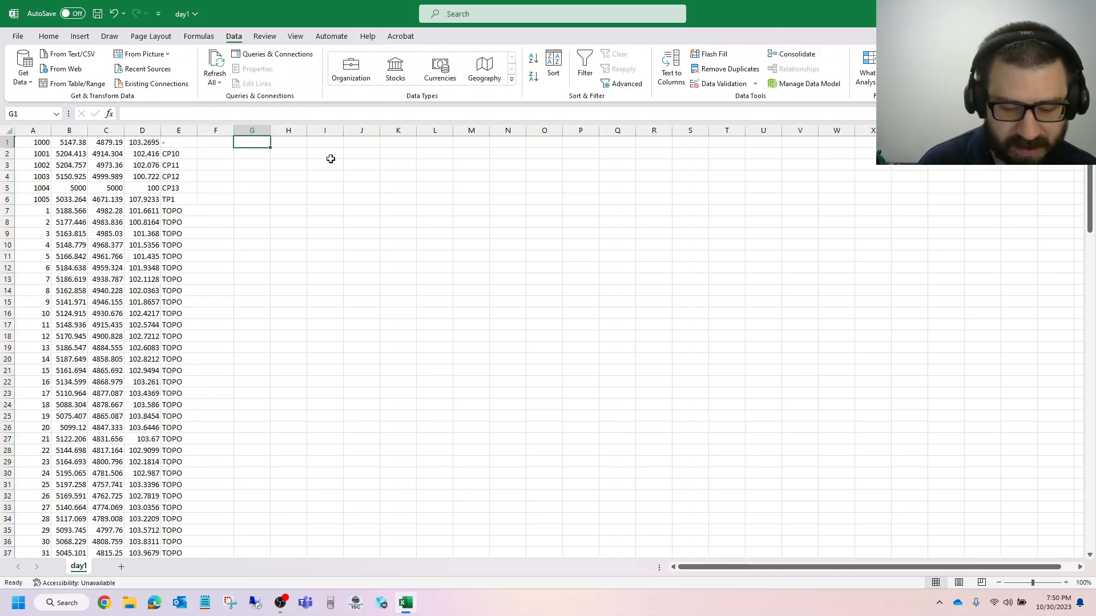
type("P")
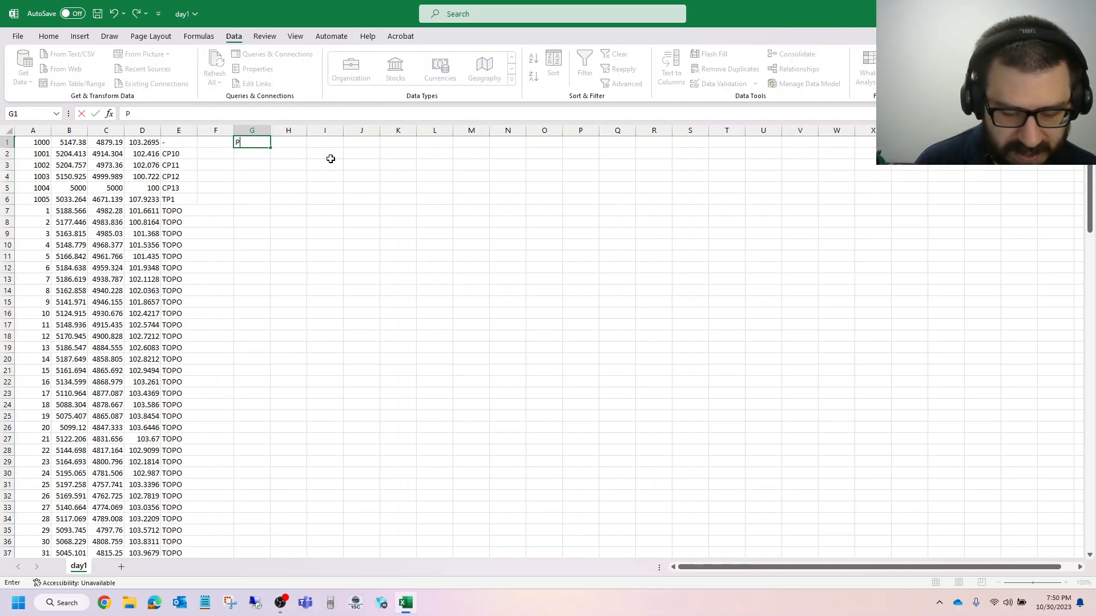
type("NEZD")
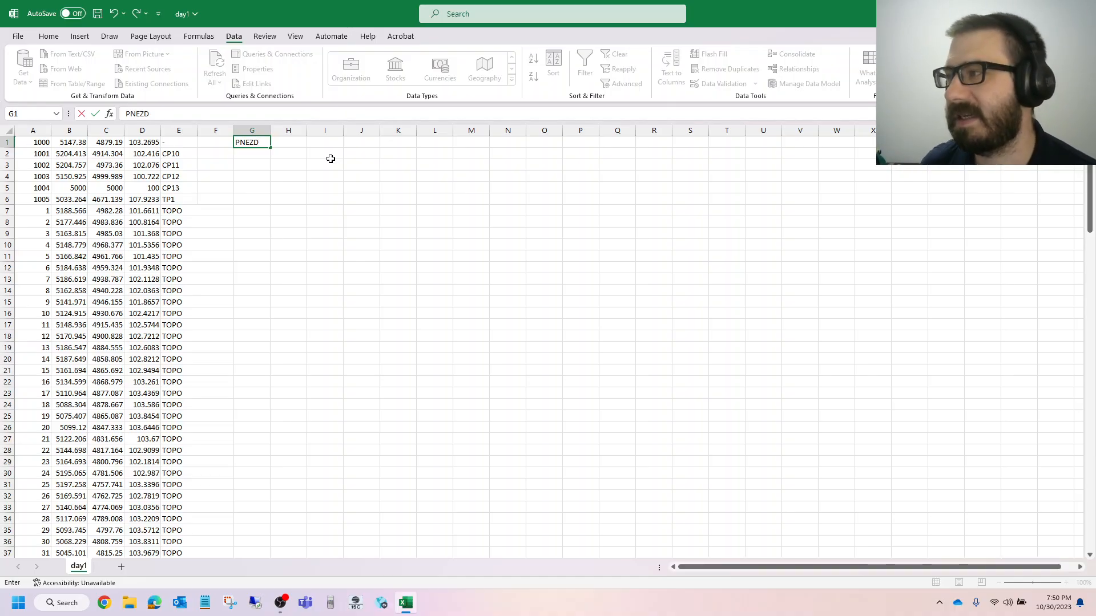
key("Escape")
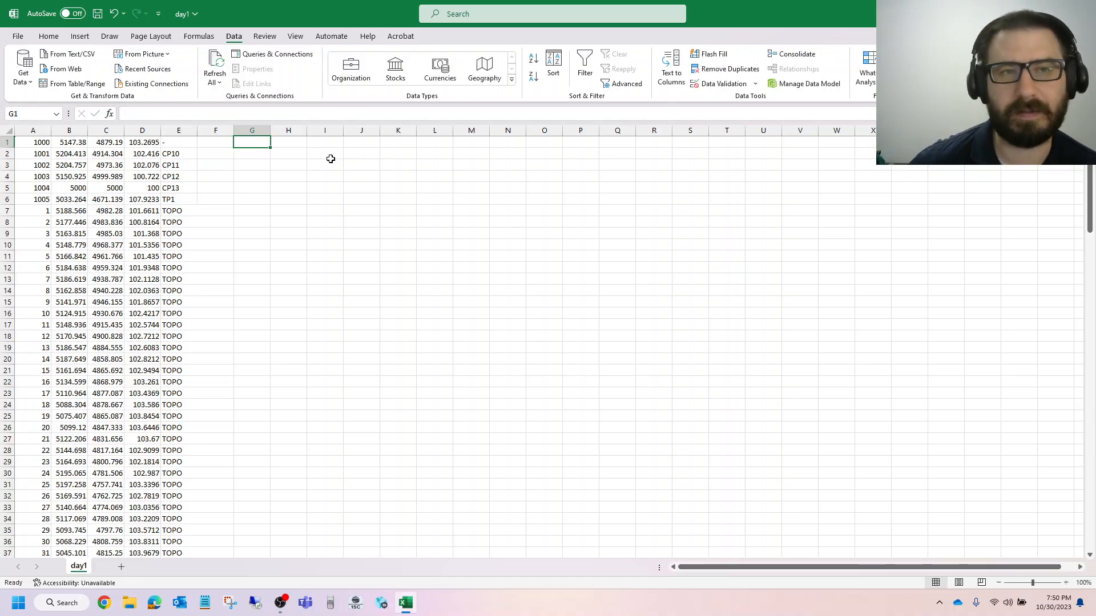
key("Left")
key("Left")
key("Left")
key("Left")
key("Left")
key("Left")
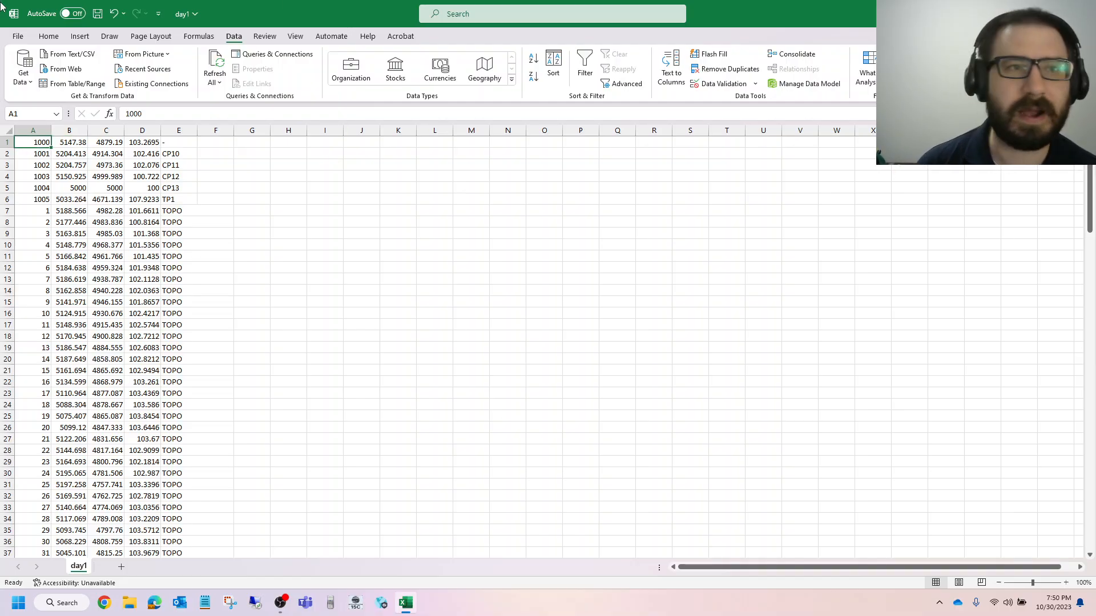
Step: Save the cleaned sheet on the desktop as a comma delimited CSV file named day1_processed
left_click(21, 37)
left_click(47, 210)
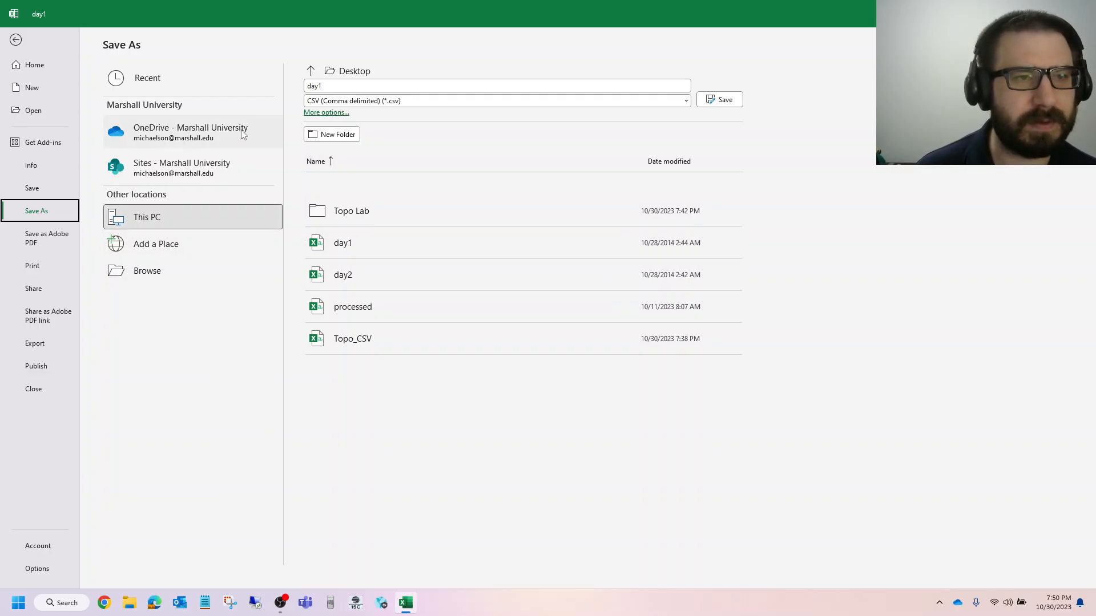
left_click(171, 224)
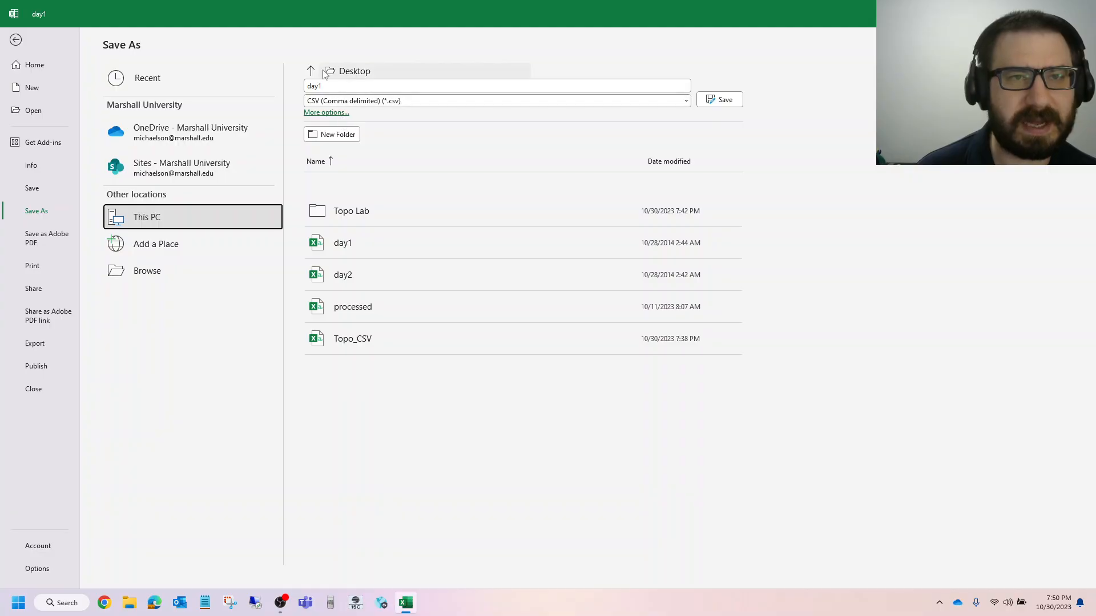
left_click(353, 86)
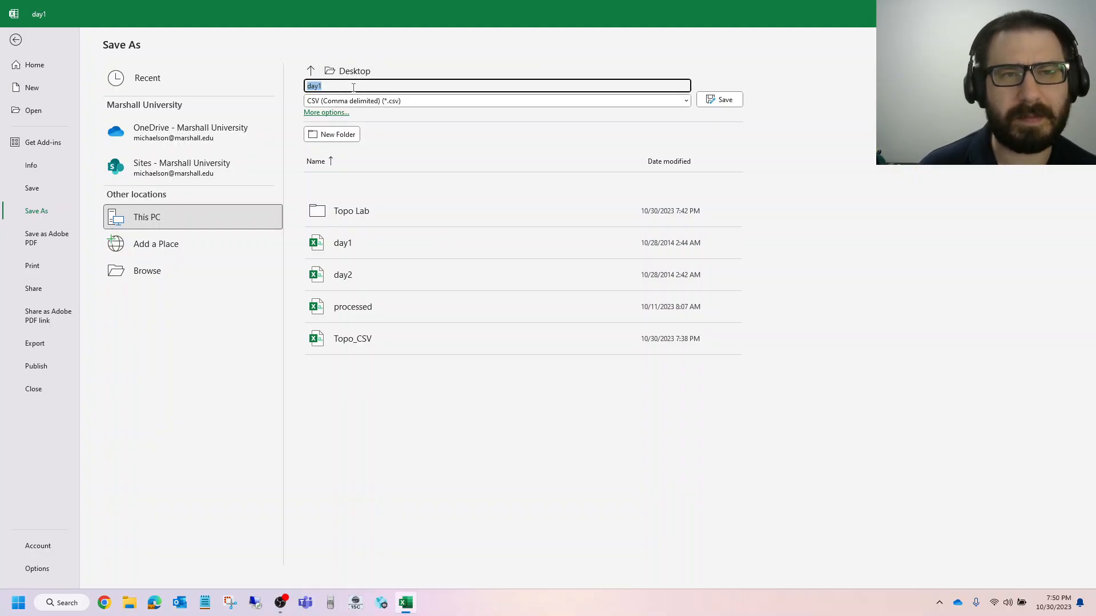
left_click(353, 87)
type("_")
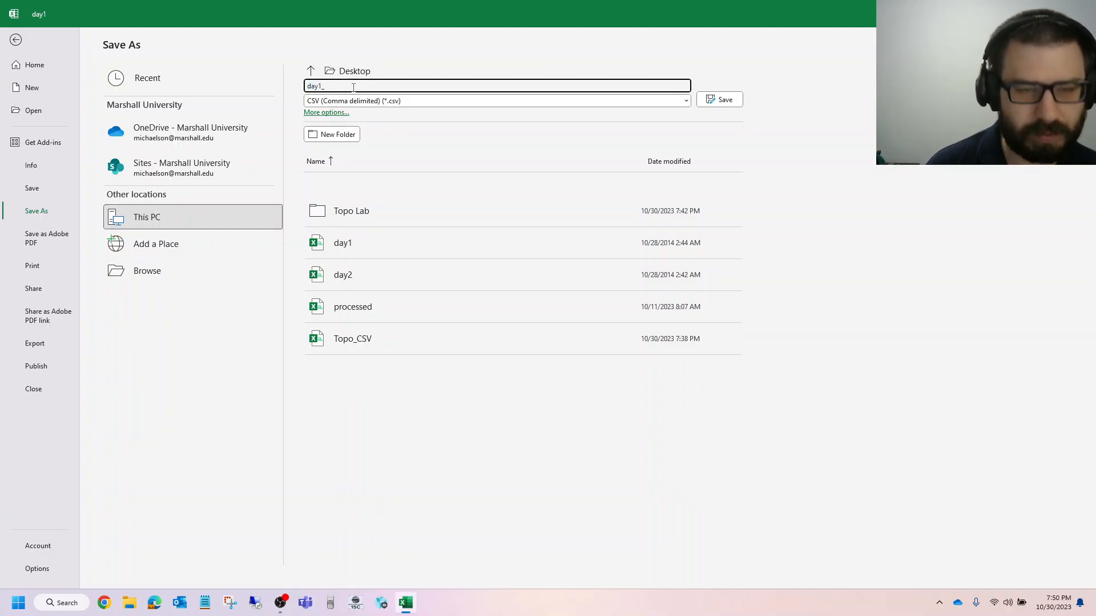
type("processed")
key("Return")
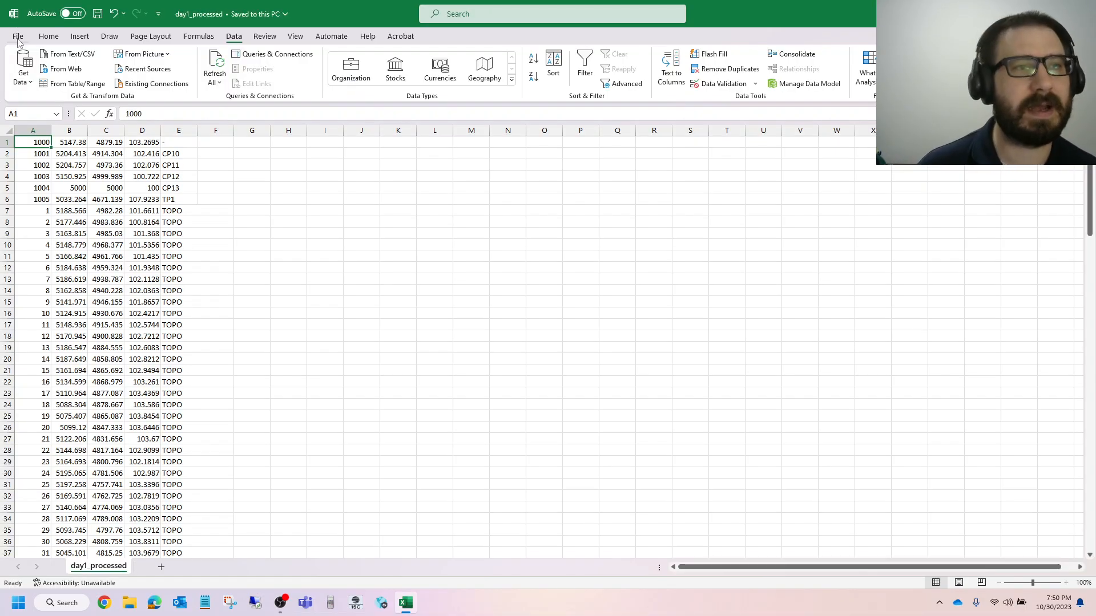
Step: Check the file type offered for saving day1_processed and close the workbook without saving it again
left_click(18, 38)
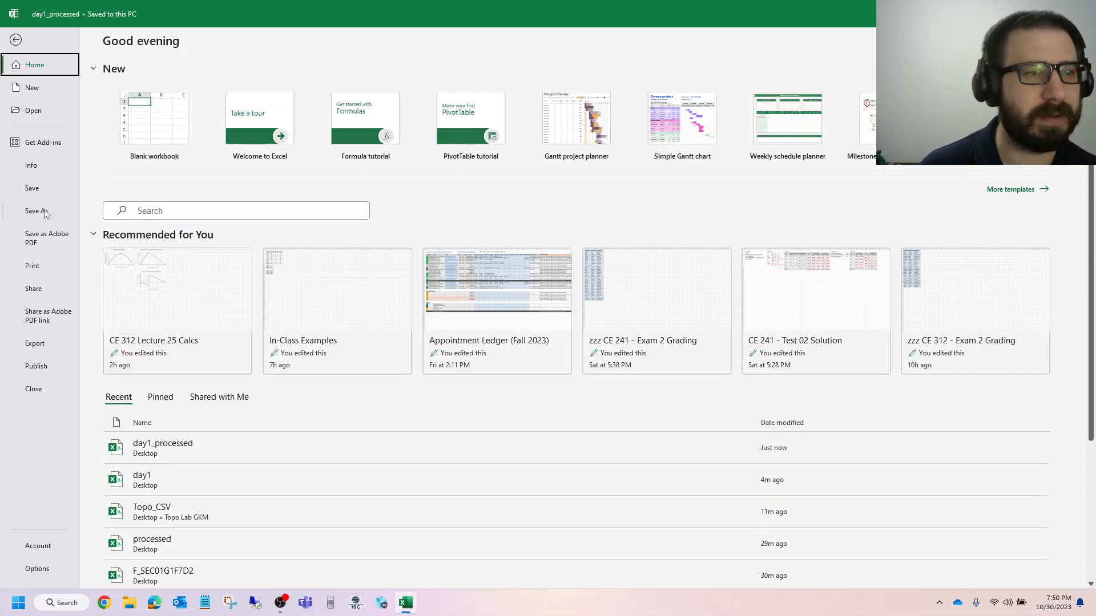
left_click(35, 211)
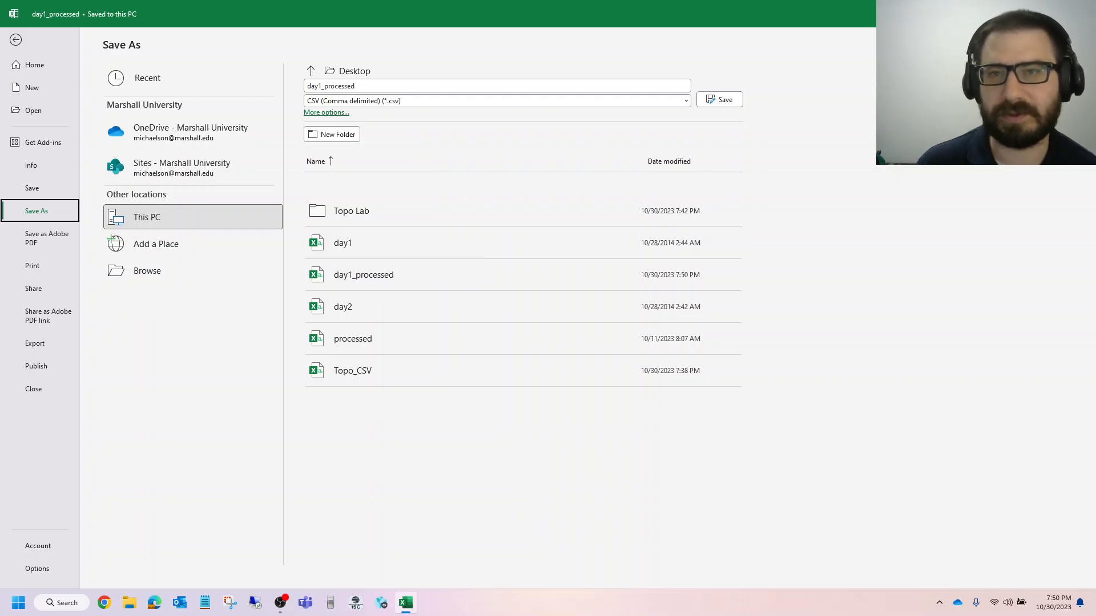
left_click(1080, 13)
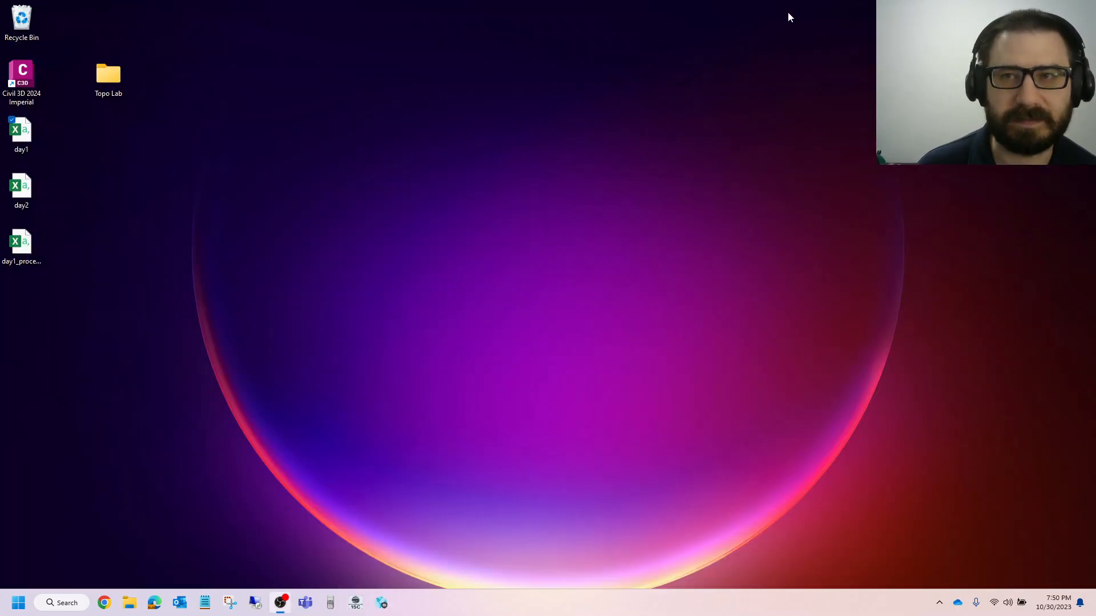
Step: Open day1 and day1_processed from the desktop and arrange their windows side by side for comparison
left_click(21, 244)
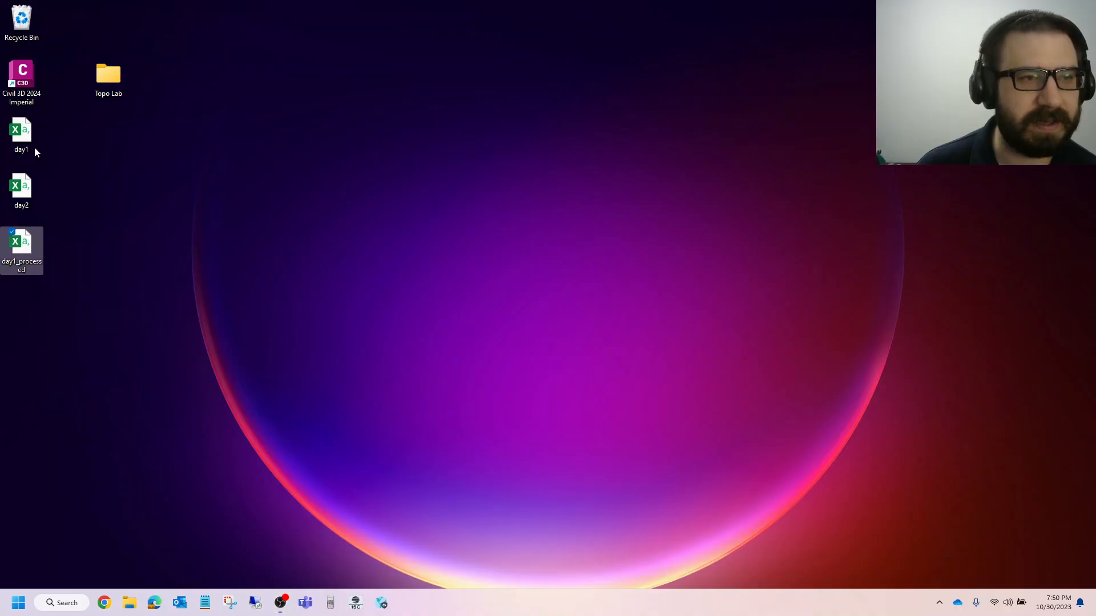
double_click(31, 143)
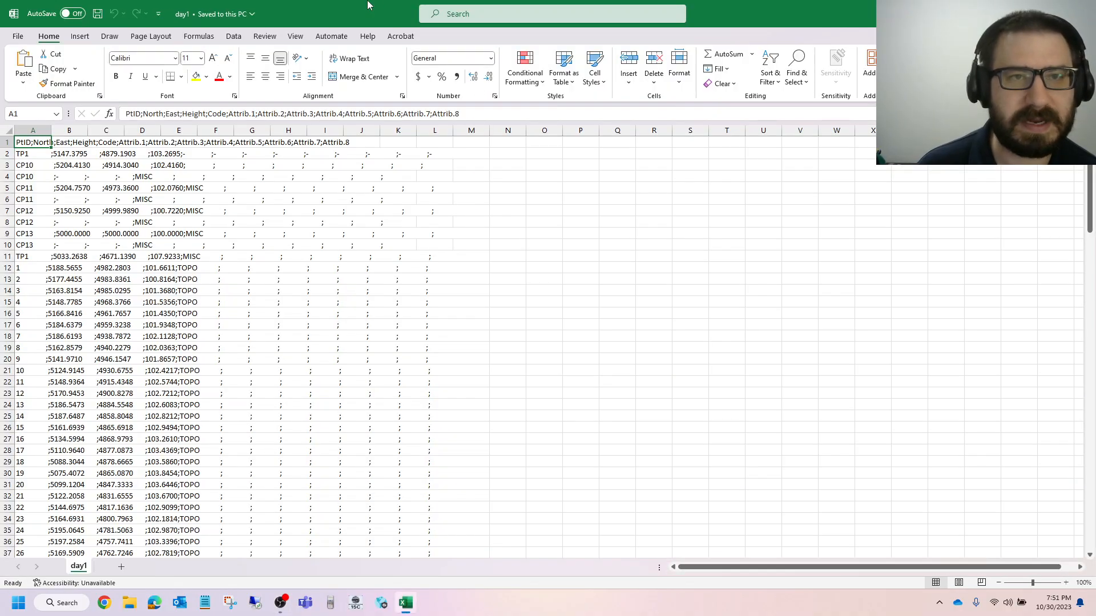
left_click_drag(368, 5, 254, 361)
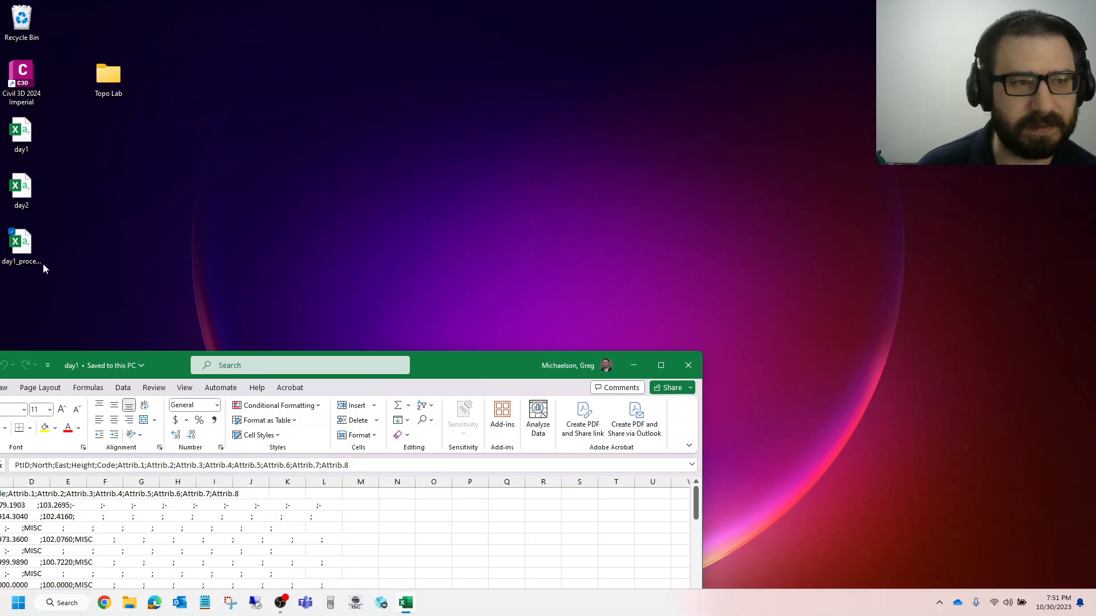
double_click(33, 253)
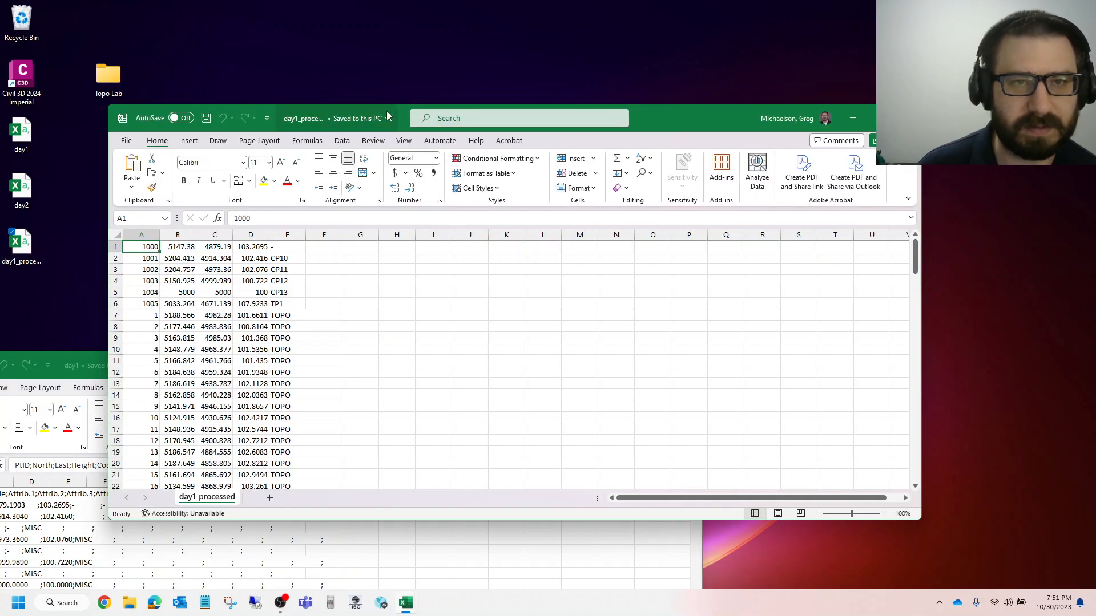
left_click_drag(407, 117, 1093, 251)
left_click(366, 113)
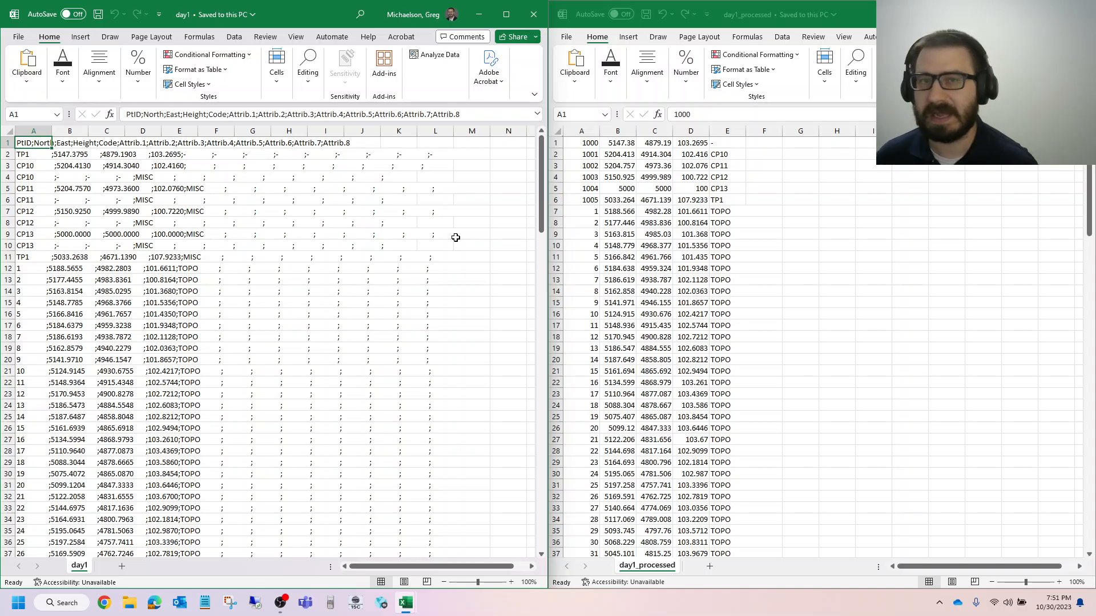
Step: Compare the point data in day1 and day1_processed down to the empty rows below the last point and close both workbooks
scroll(642, 292, "down", 8)
scroll(651, 306, "up", 8)
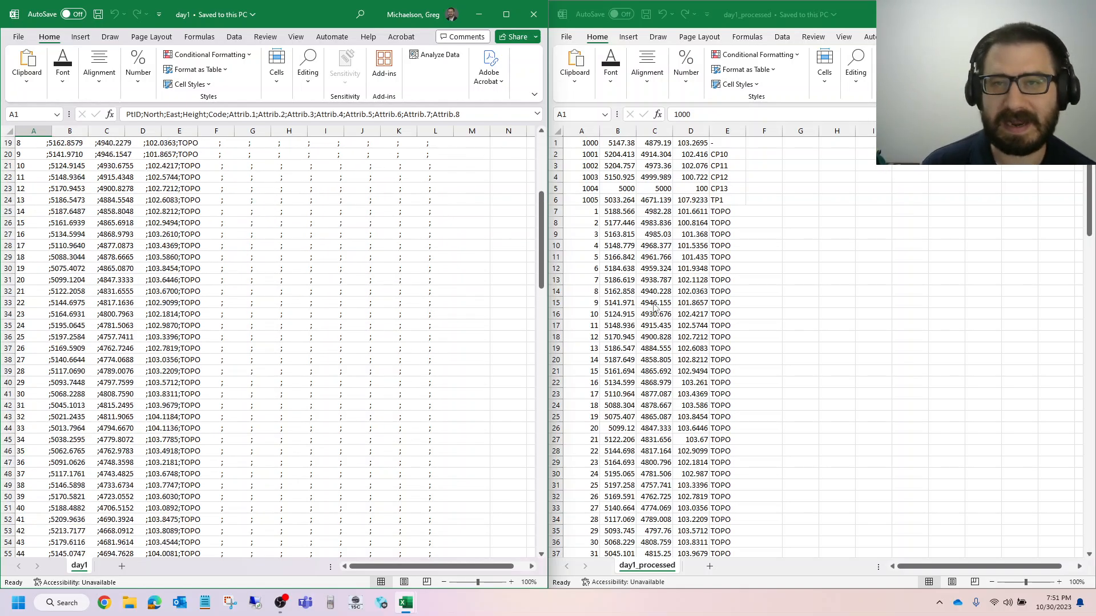
scroll(666, 304, "down", 20)
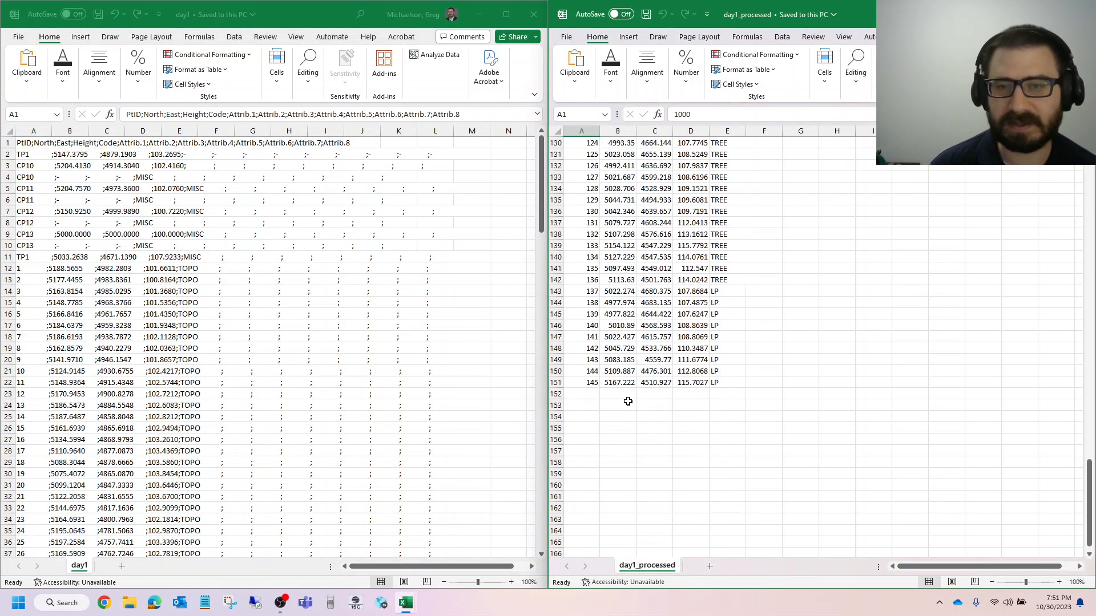
left_click_drag(596, 391, 712, 529)
scroll(711, 529, "up", 15)
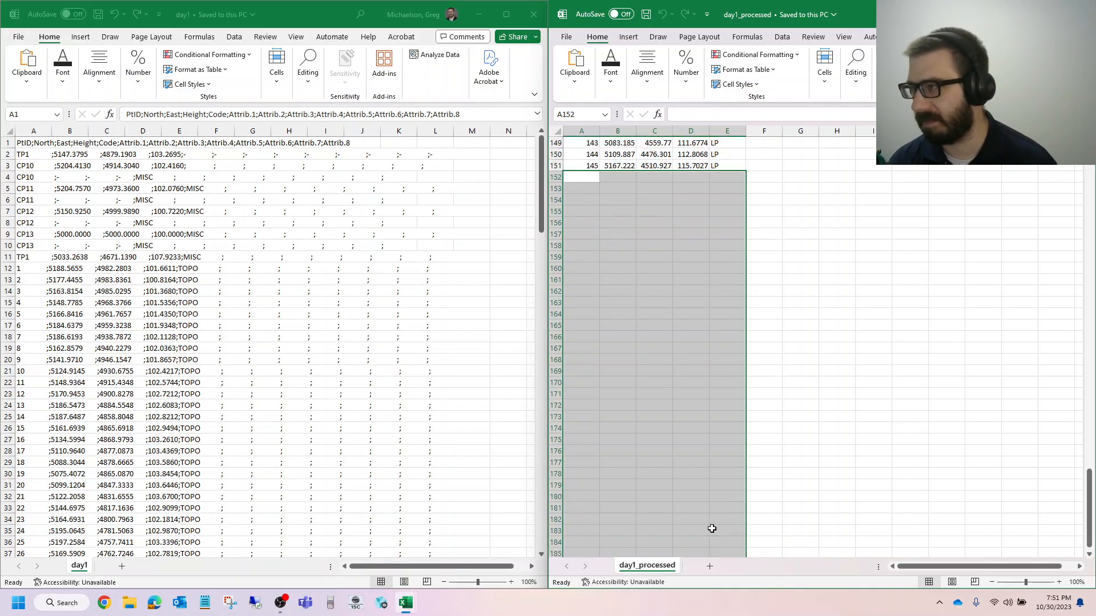
scroll(712, 529, "up", 20)
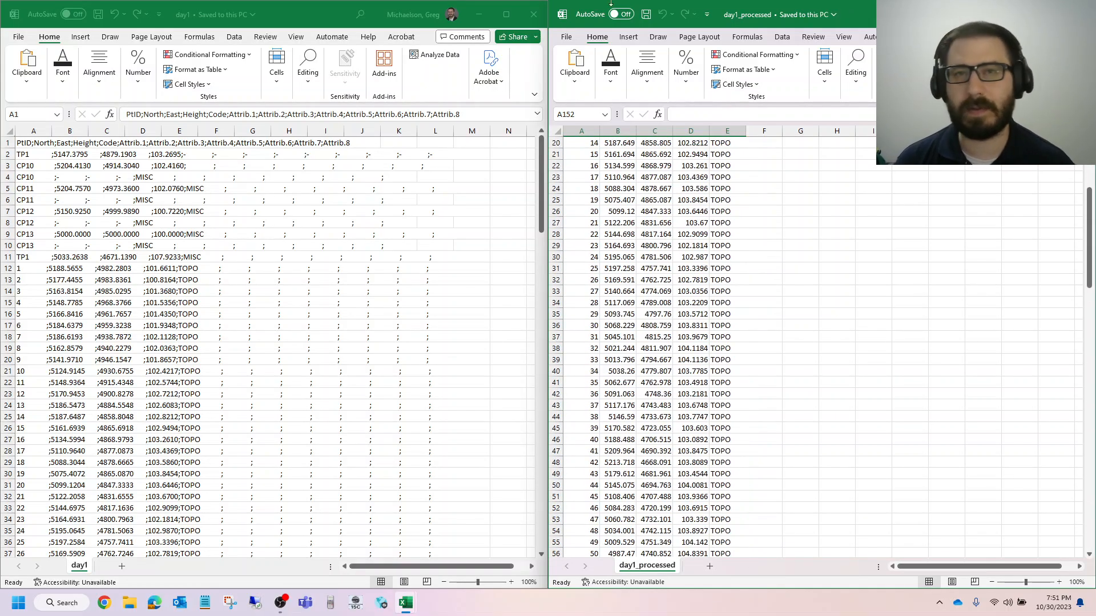
left_click(533, 14)
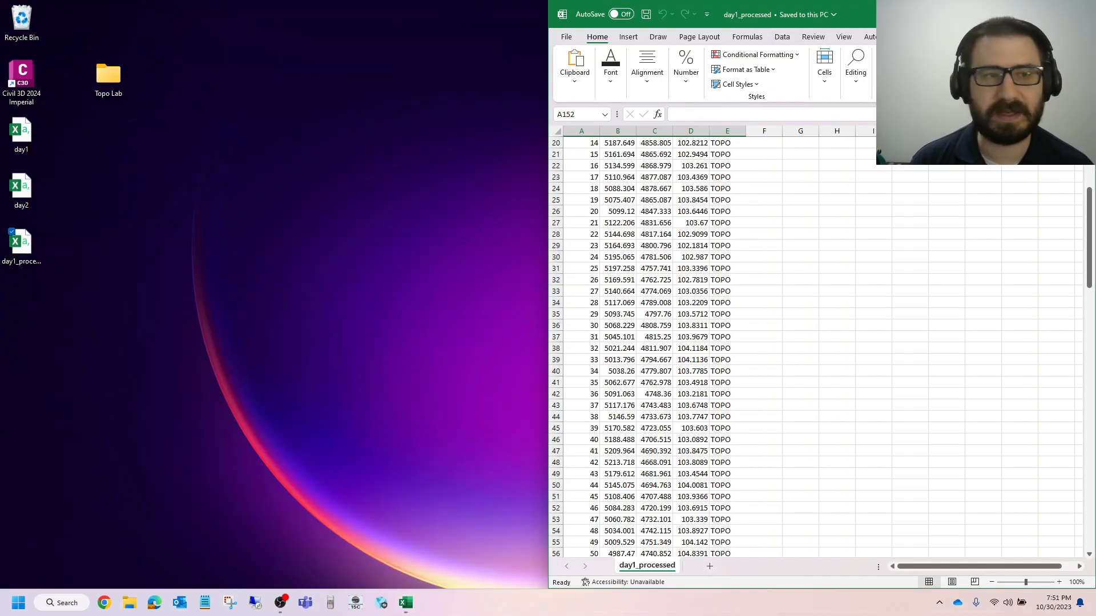
left_click(1081, 14)
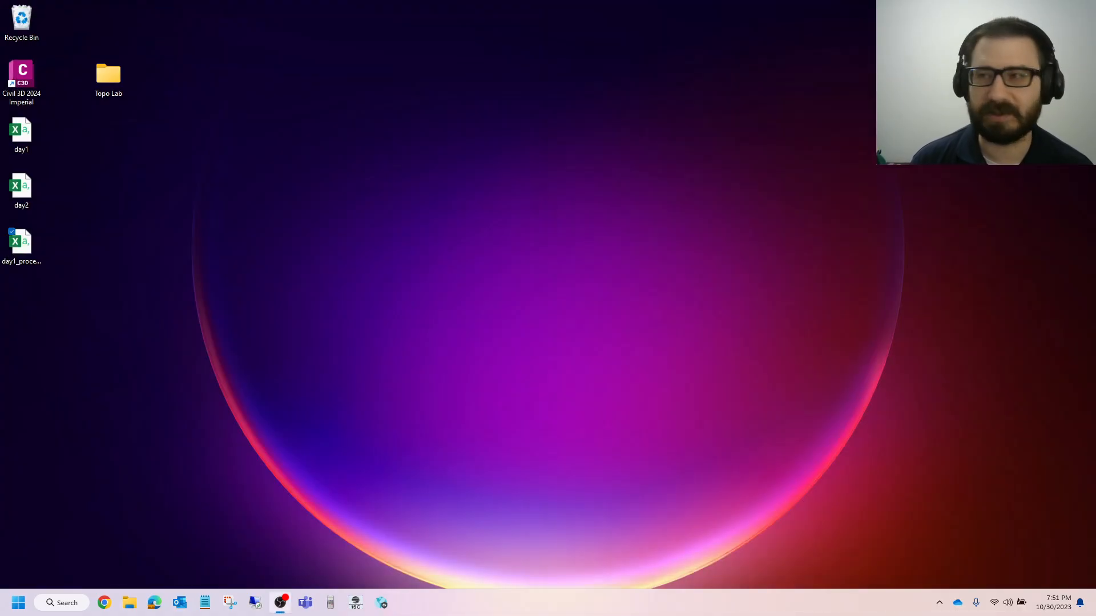
Step: Open the processed CSV, review its point codes down to the TOPO rows in column E, and close the workbook
double_click(21, 242)
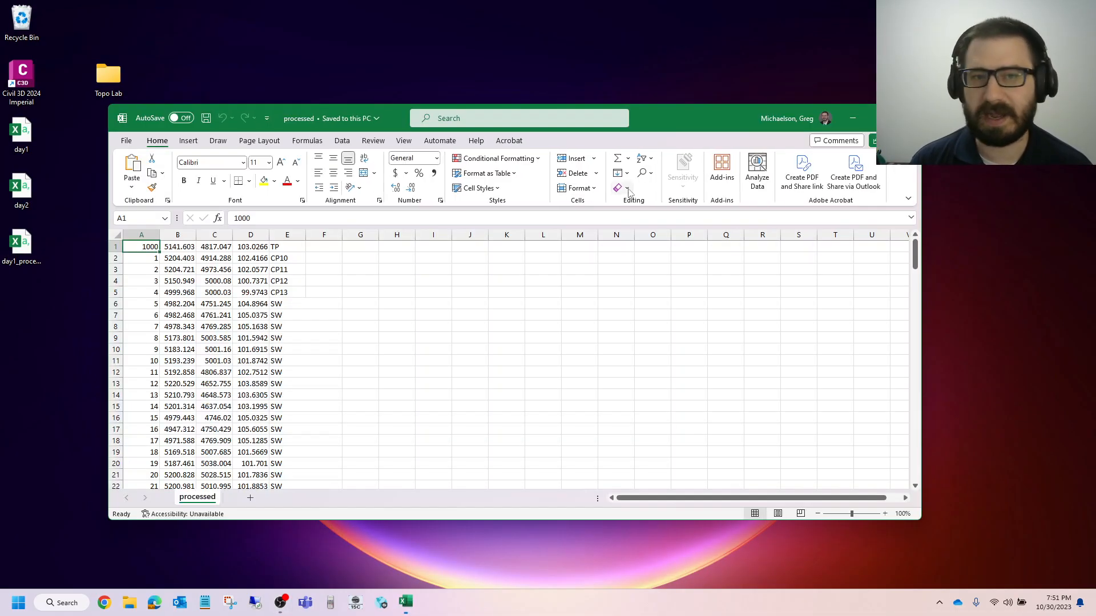
left_click(868, 112)
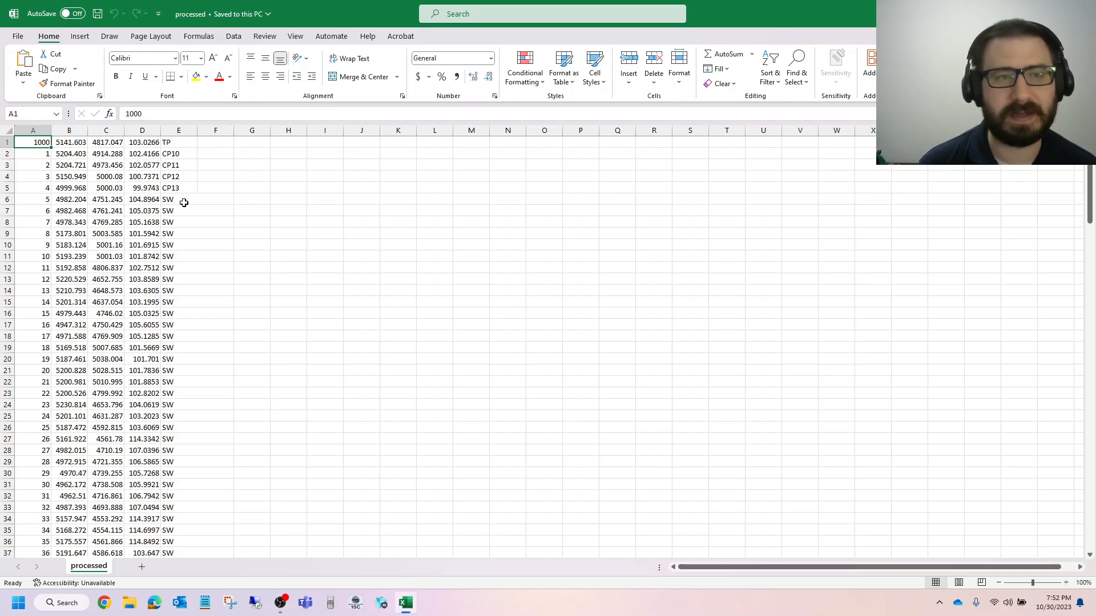
scroll(182, 202, "down", 10)
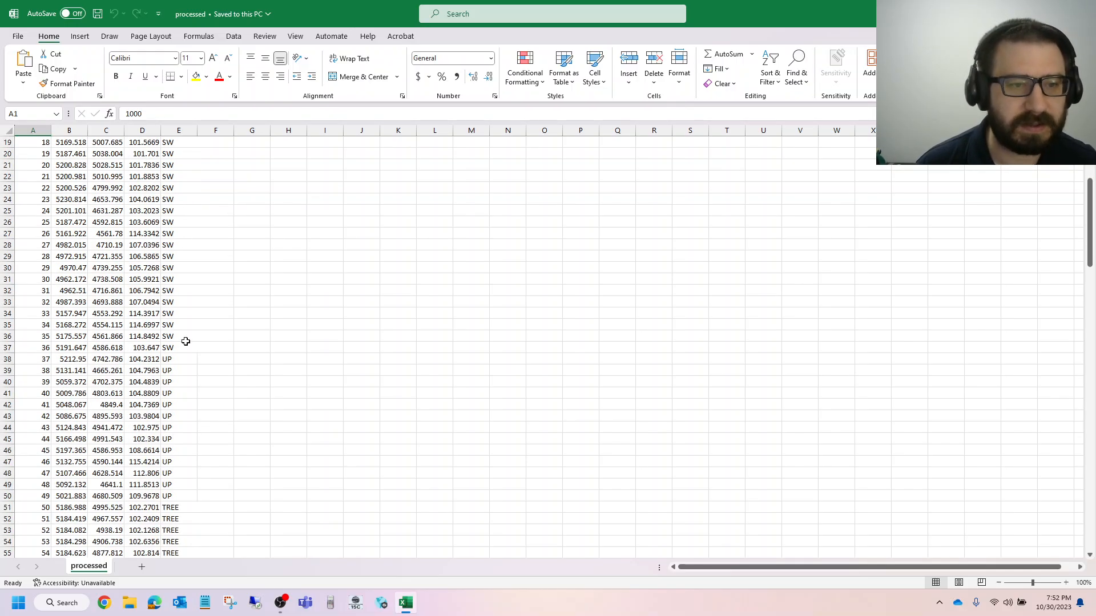
scroll(185, 421, "down", 4)
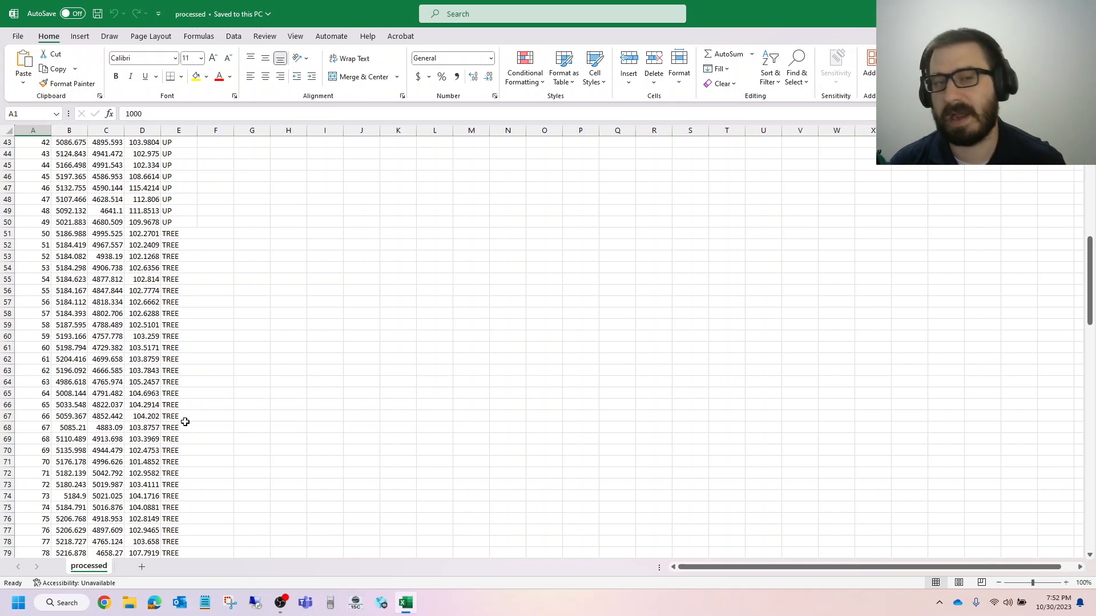
scroll(186, 423, "down", 8)
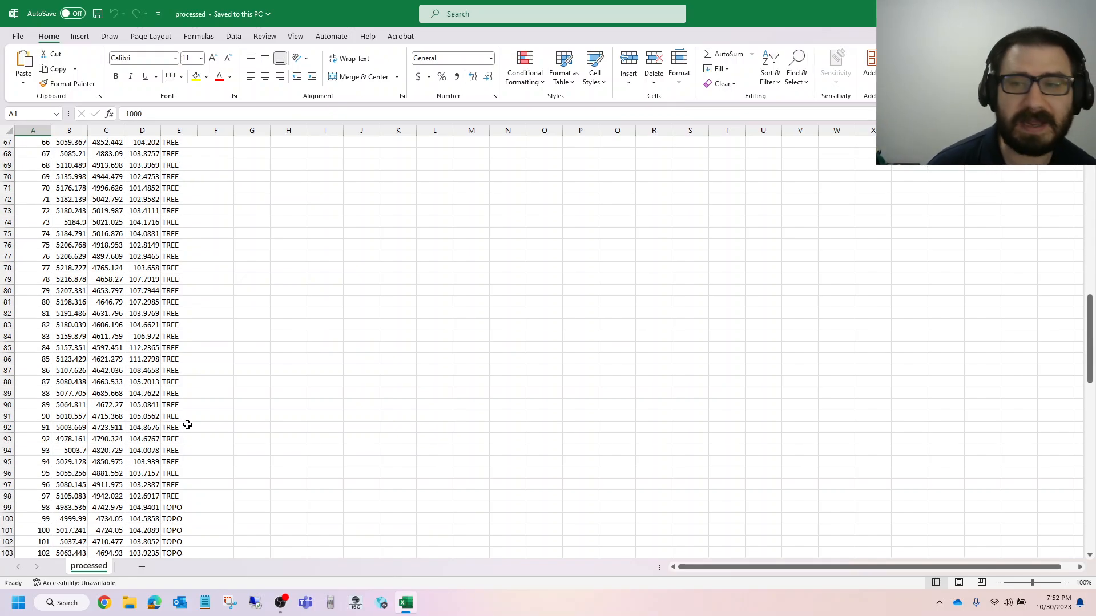
scroll(188, 425, "down", 2)
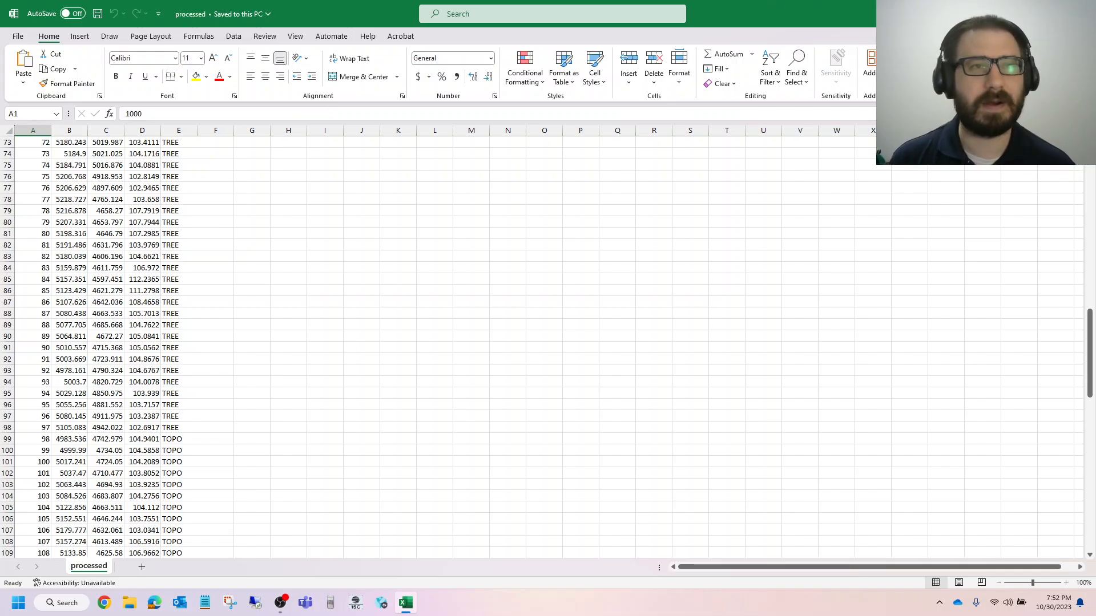
key("alt+F4")
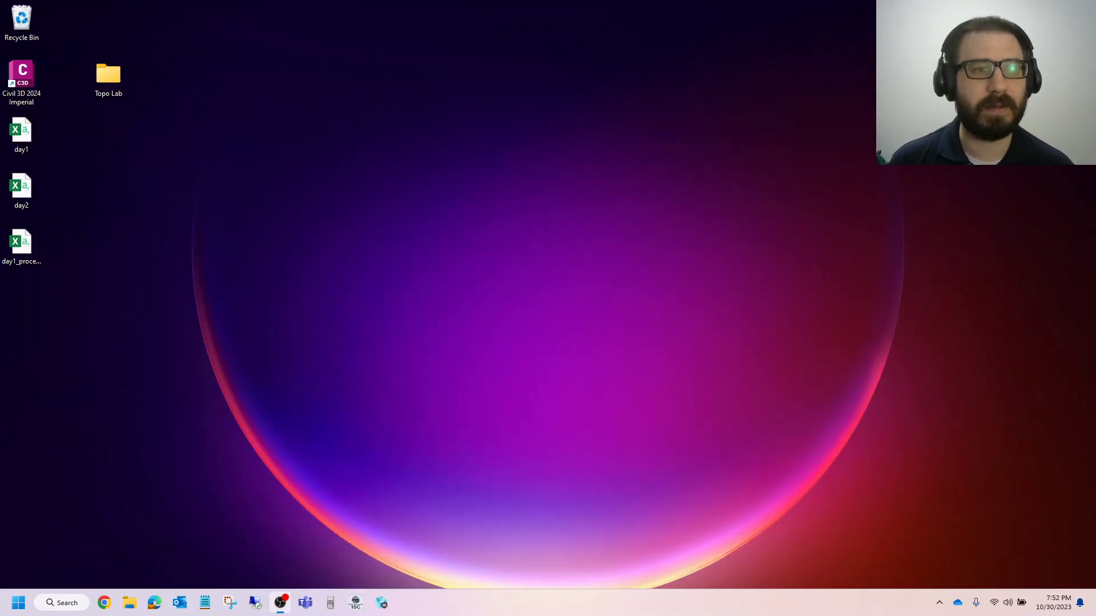
Step: Paste the copied Topo_CSV file into the Topo Lab folder on the desktop
double_click(108, 77)
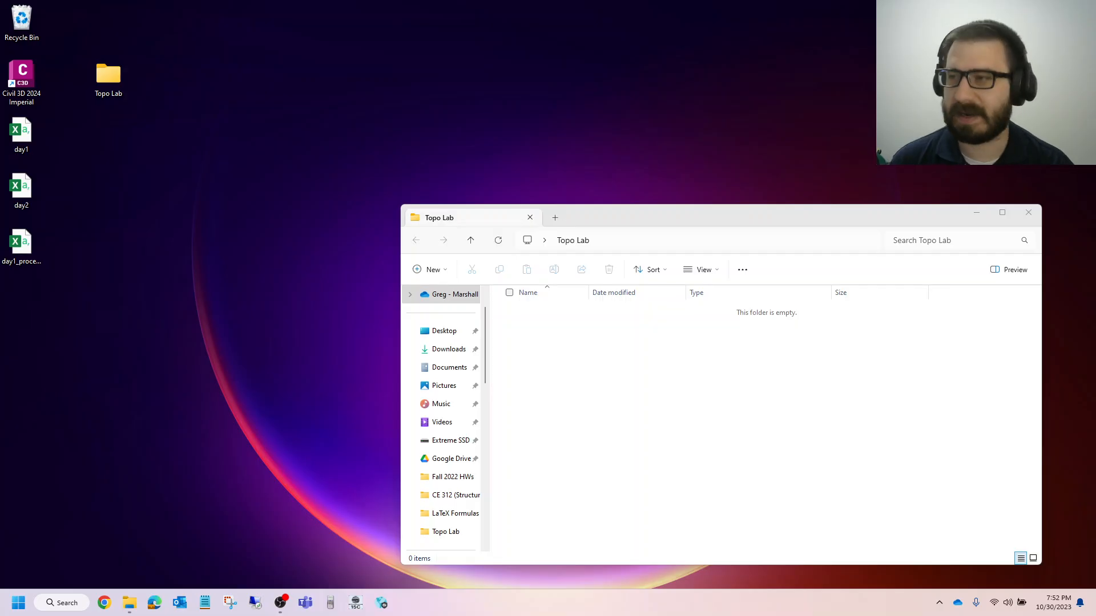
left_click(797, 409)
key("ctrl+v")
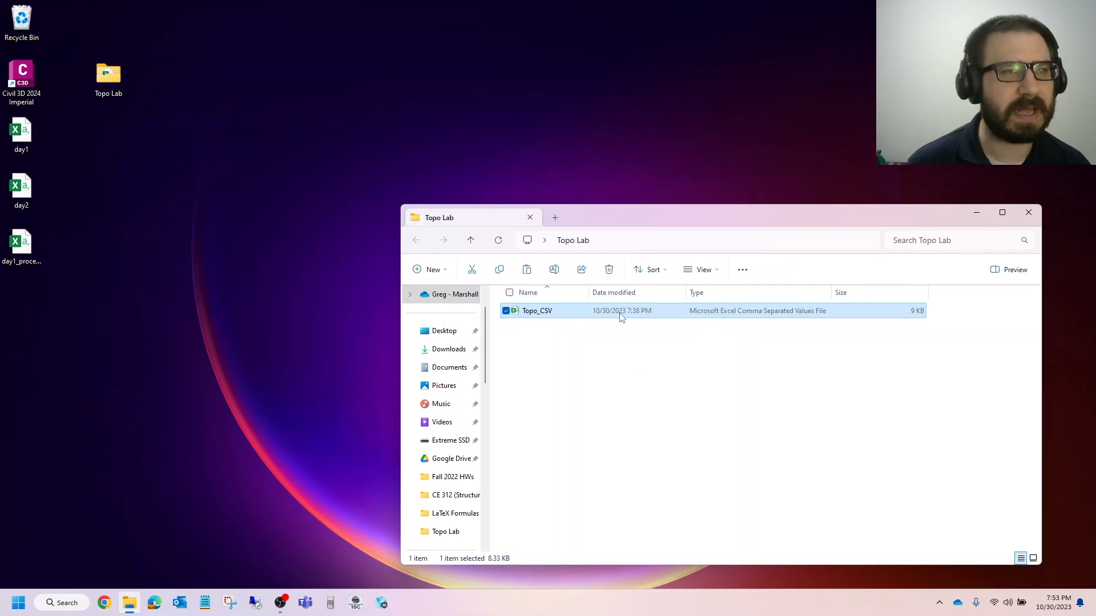
Step: Start Civil 3D 2024 Imperial and save a new drawing as Topo_CAD.dwg in the Topo Lab folder on the desktop
left_click(15, 86)
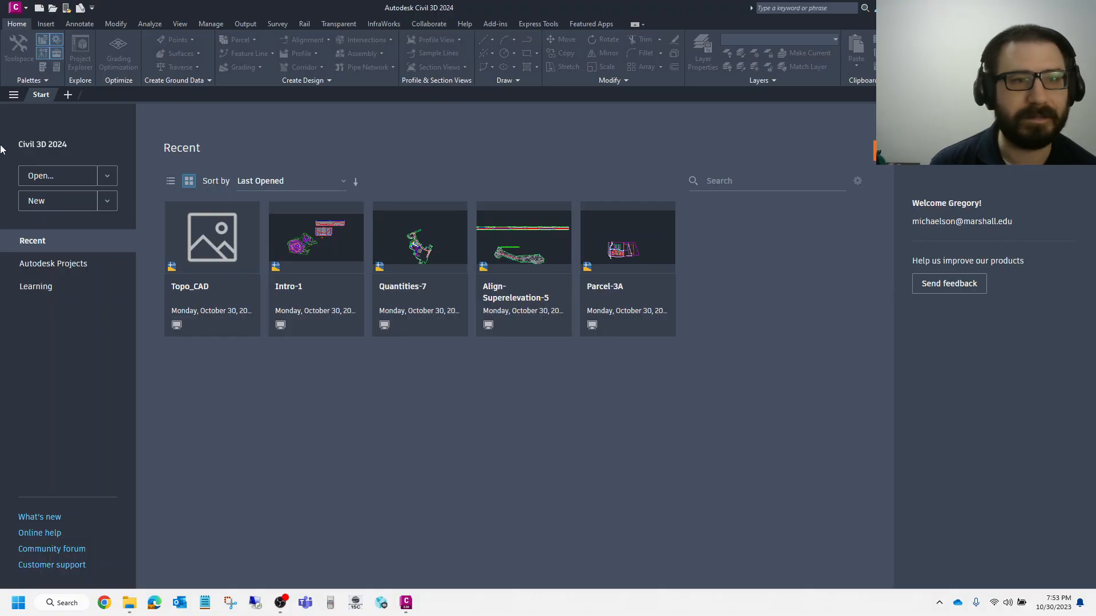
left_click(48, 208)
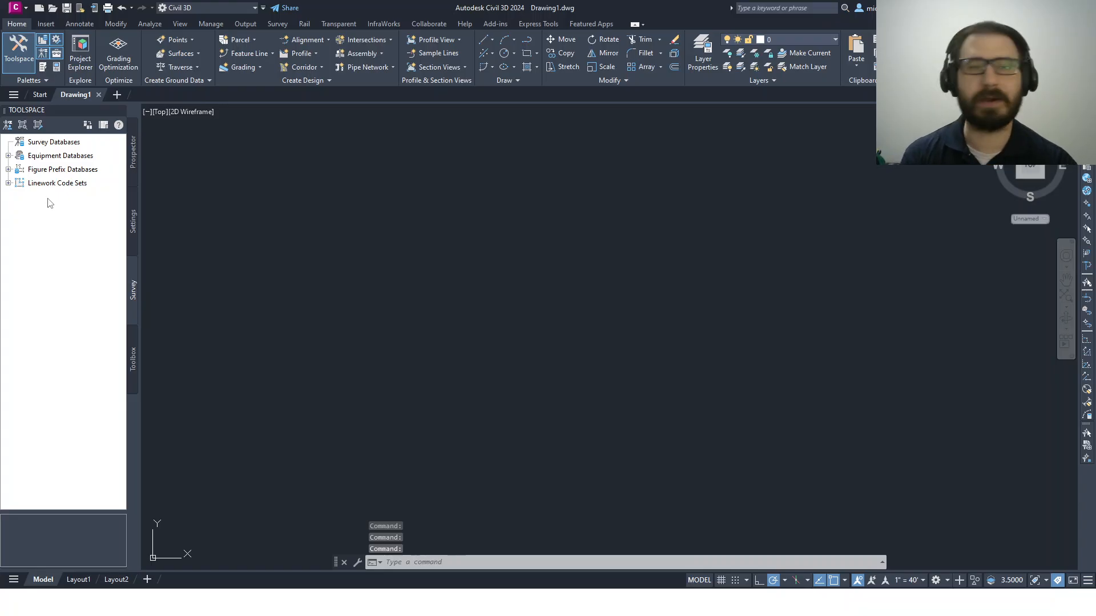
left_click(16, 8)
mouse_move(47, 150)
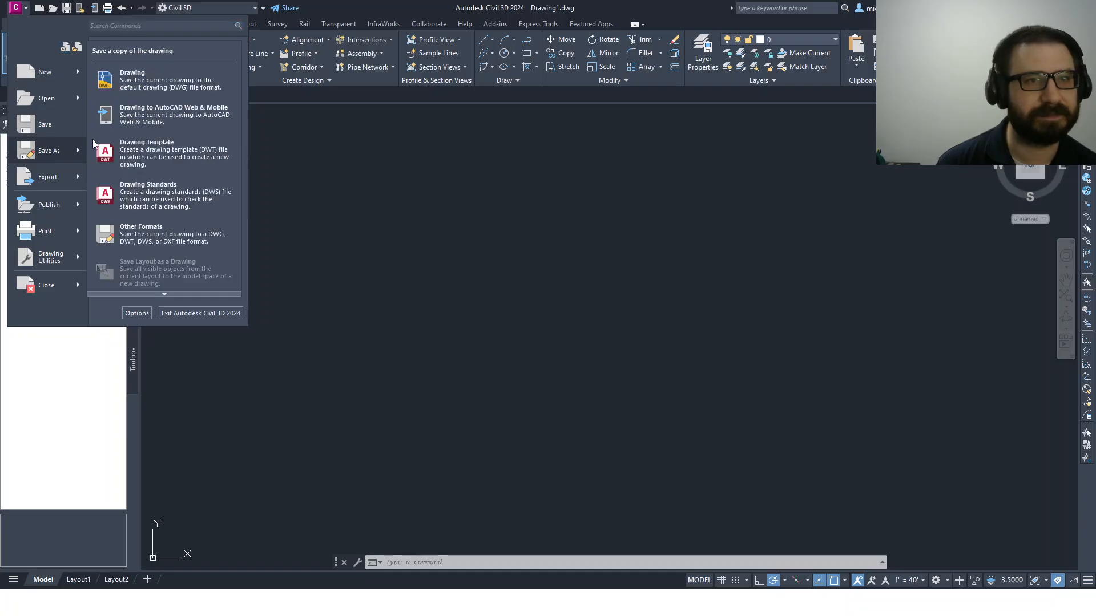
left_click(149, 87)
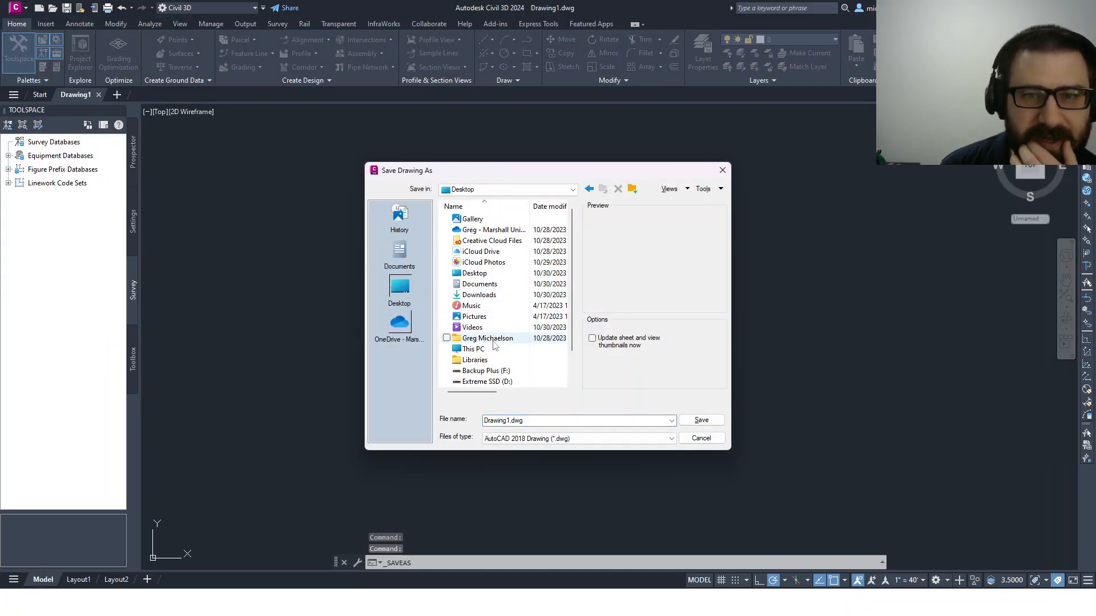
scroll(490, 360, "down", 1)
double_click(475, 381)
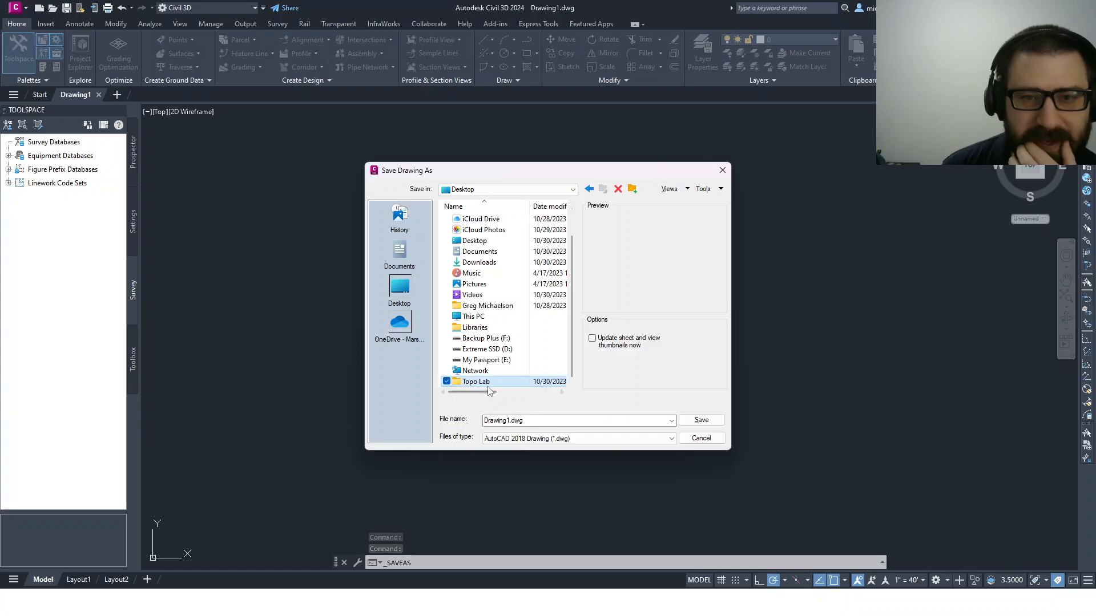
left_click(510, 420)
key("shift+Home")
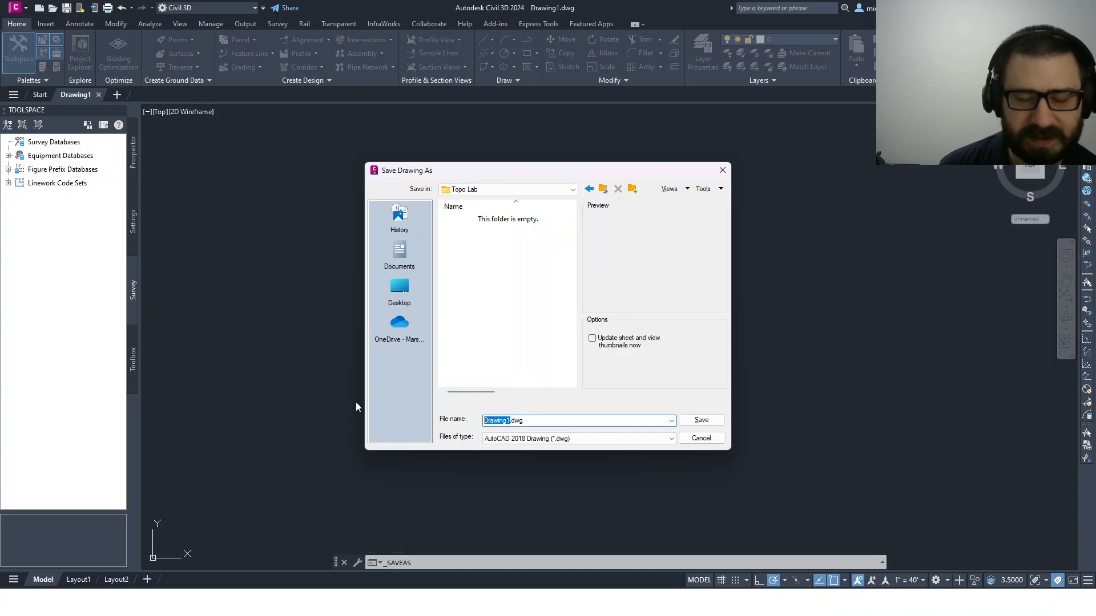
type("Topo")
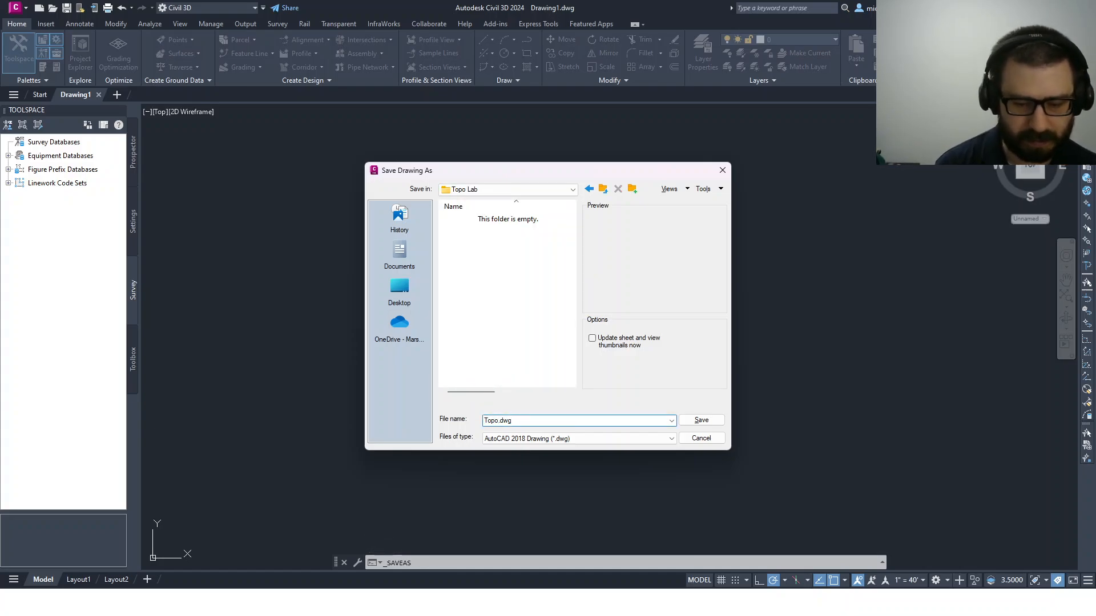
type("_CAD")
key("Return")
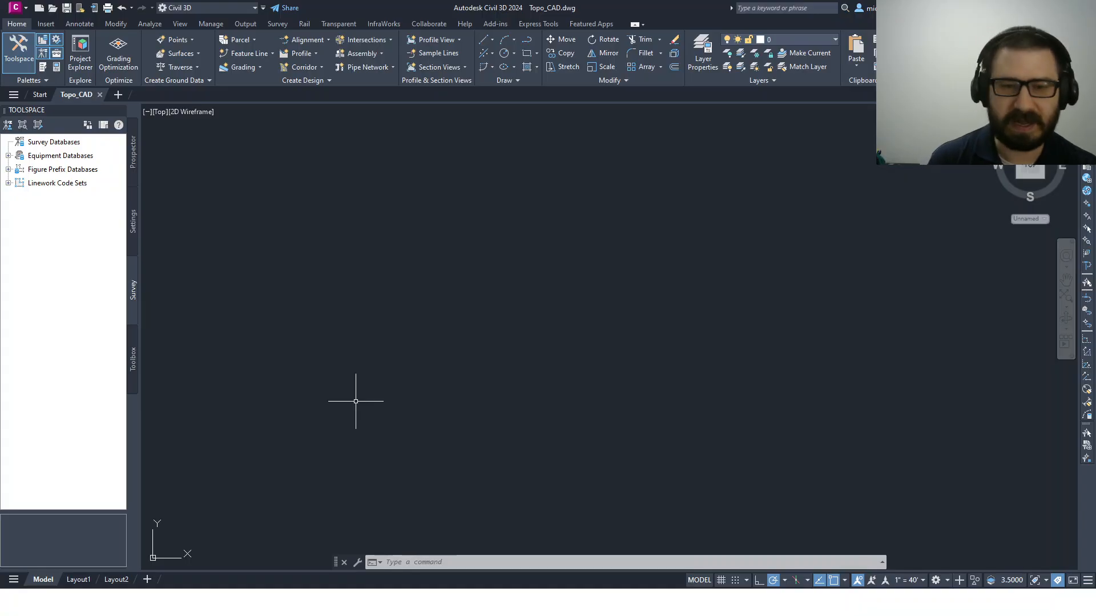
Step: Configure the drawing units with a length precision of 0.00 and Deg/Min/Sec angles at 0d00'00" precision
type("units")
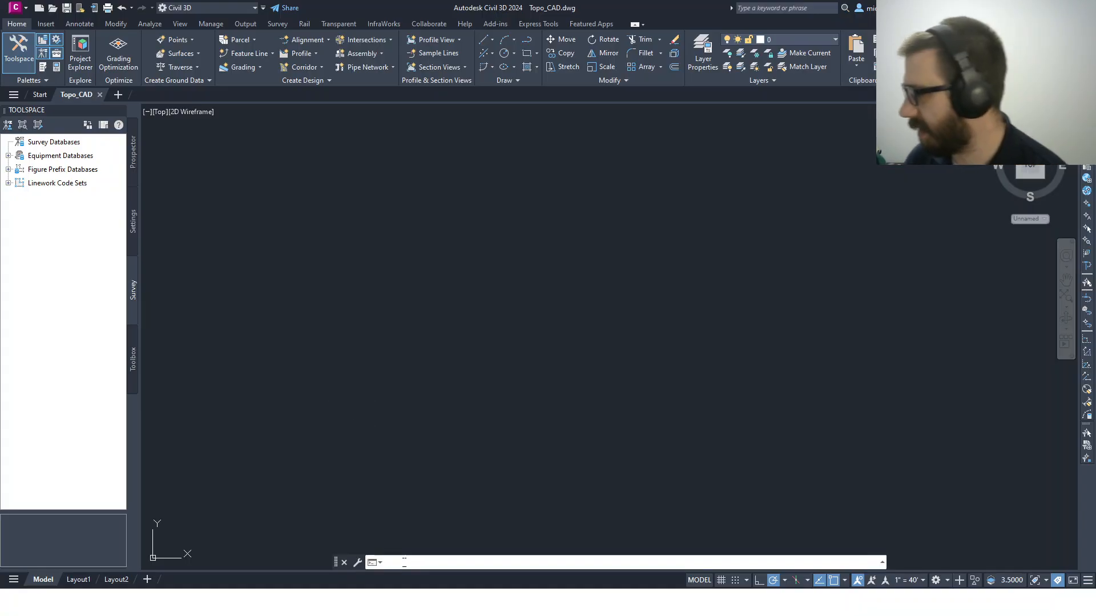
key("Return")
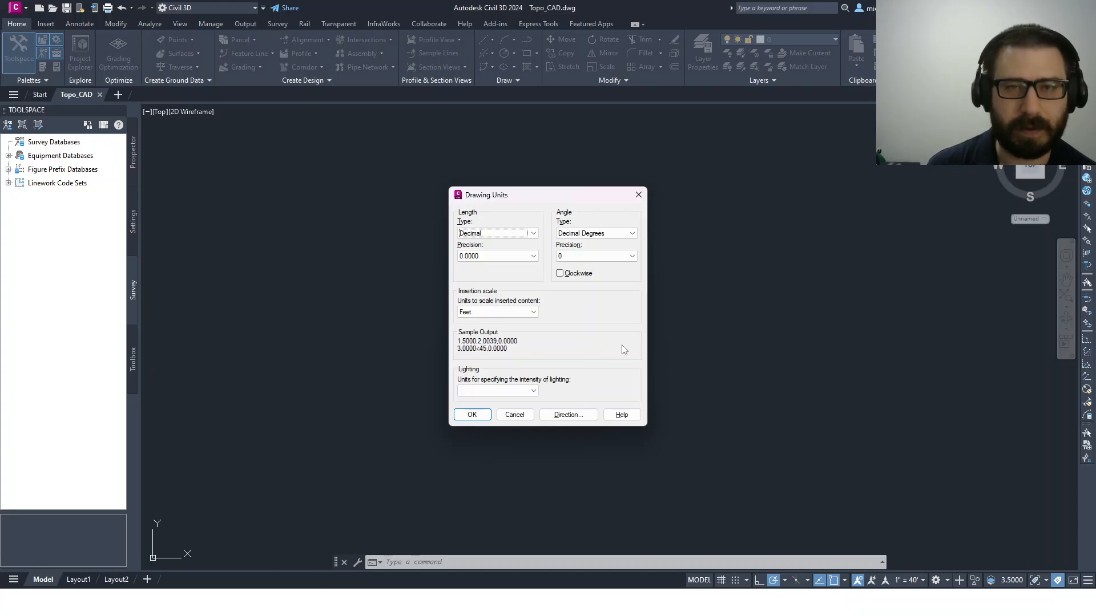
left_click(528, 256)
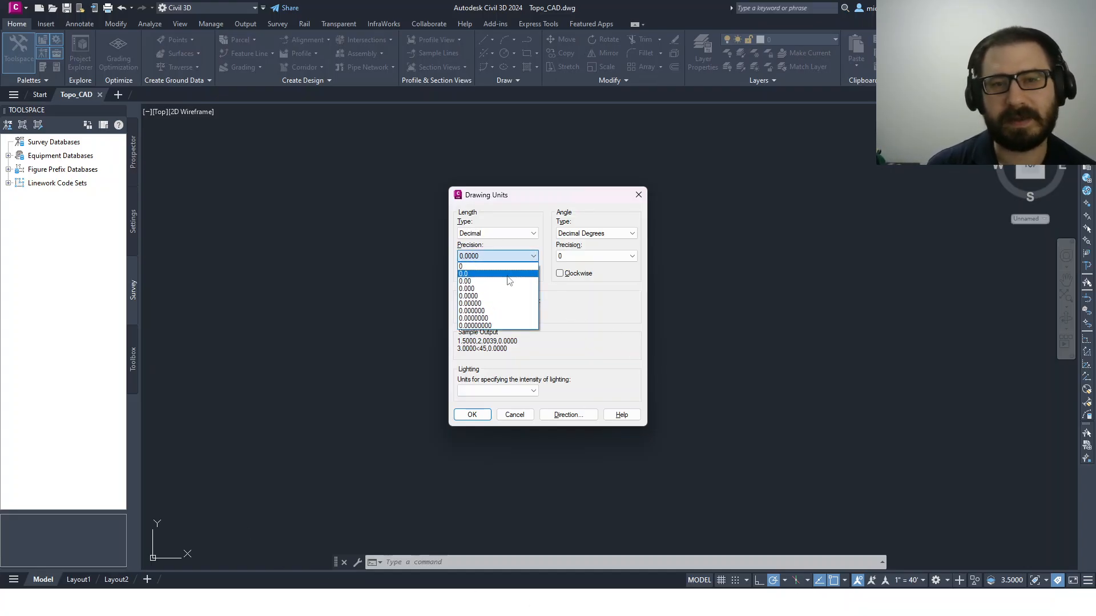
left_click(502, 281)
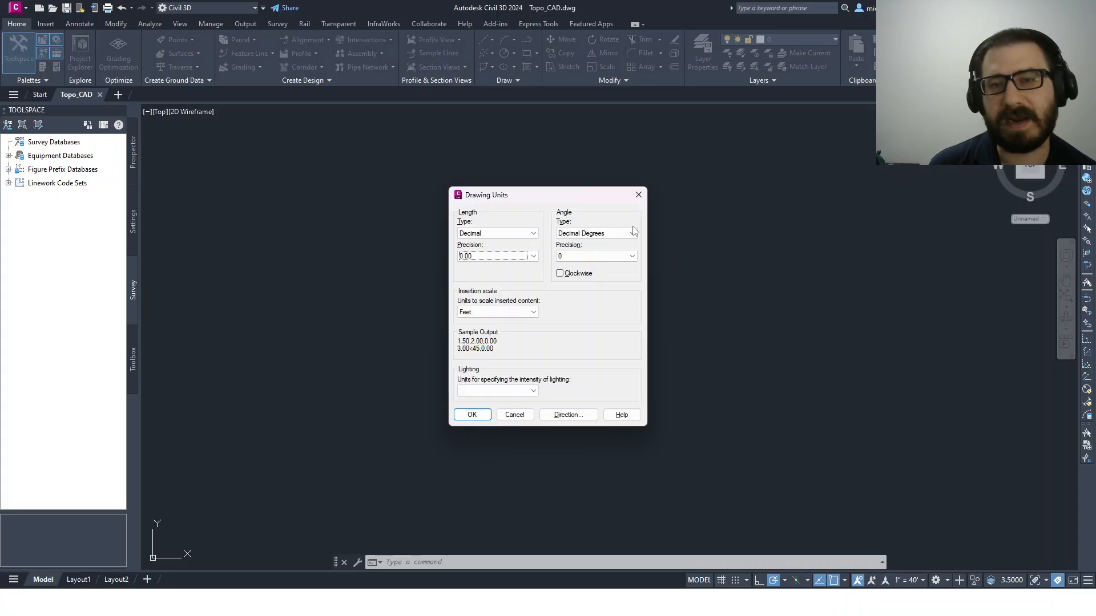
left_click(609, 234)
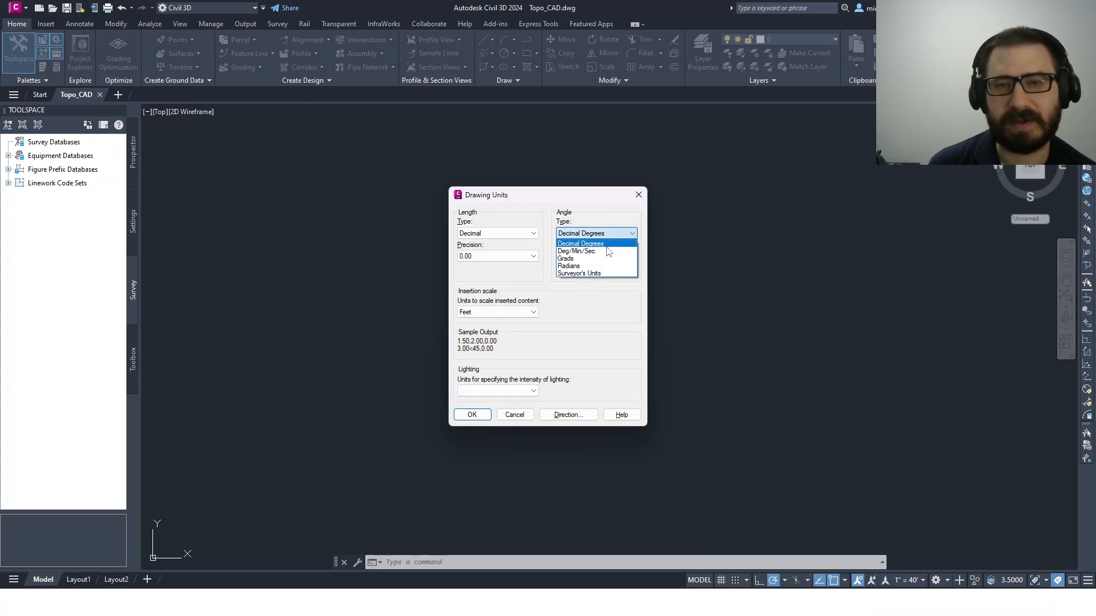
left_click(609, 233)
left_click(610, 234)
left_click(594, 252)
left_click(609, 256)
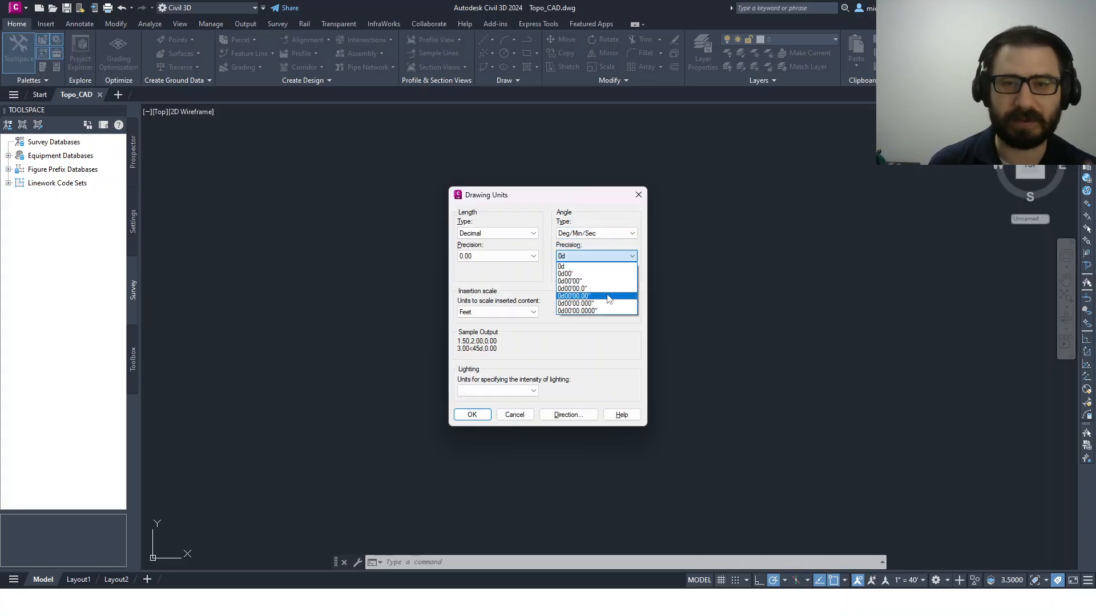
left_click(603, 281)
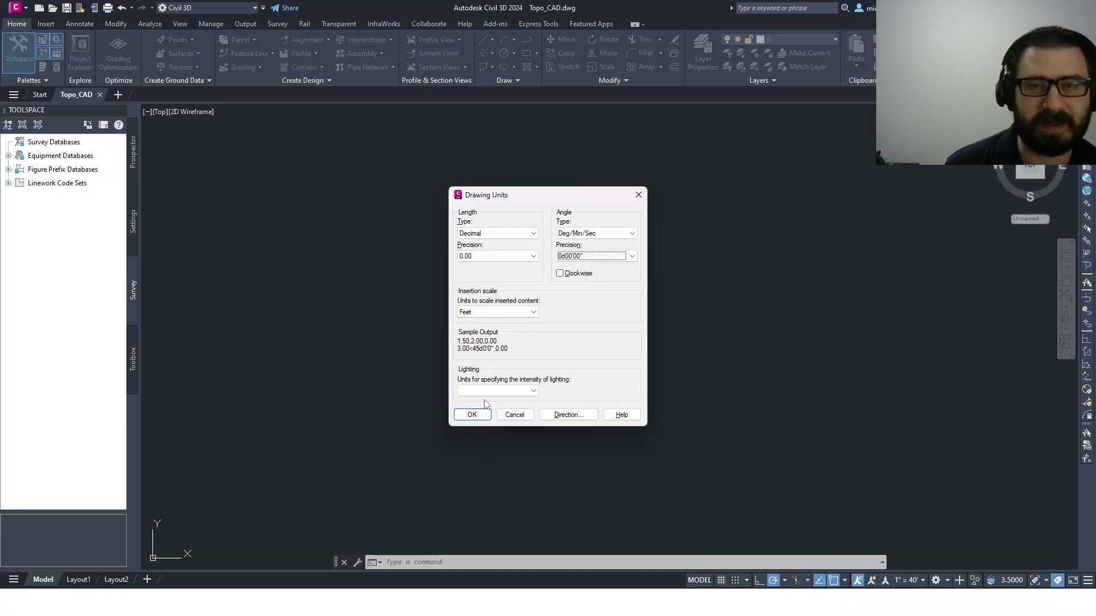
Step: Set the drawing's base angle direction to North, accept the units settings and save the drawing
left_click(560, 414)
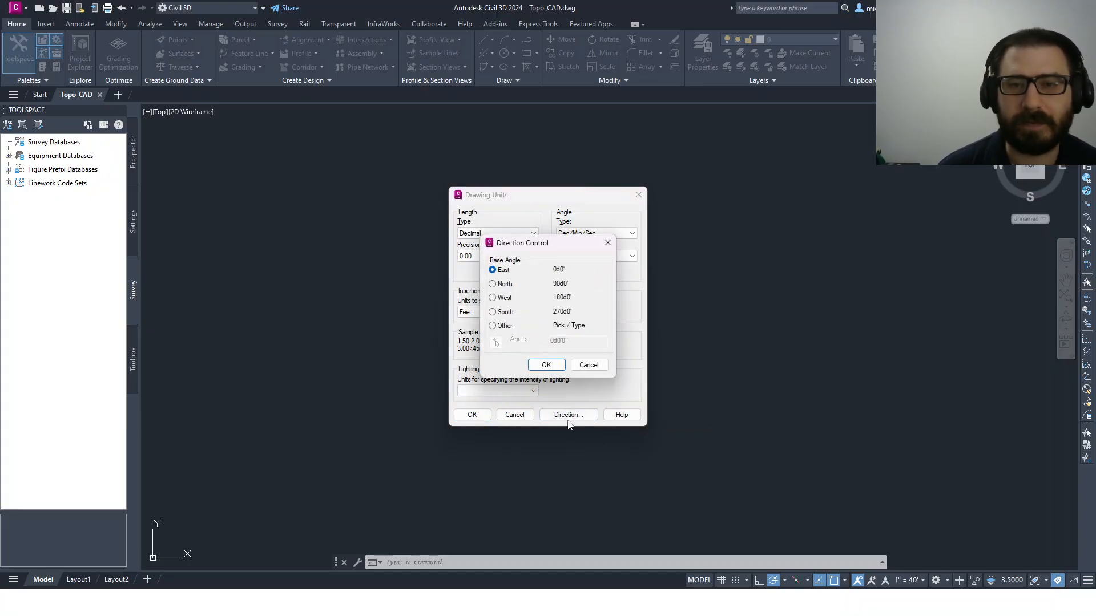
left_click(508, 285)
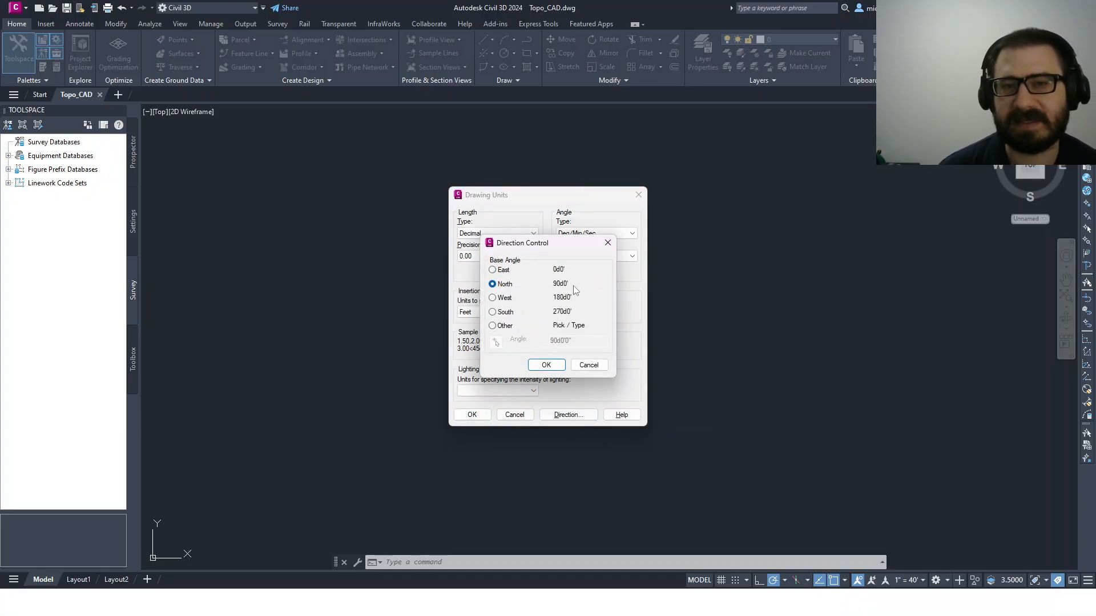
left_click(540, 367)
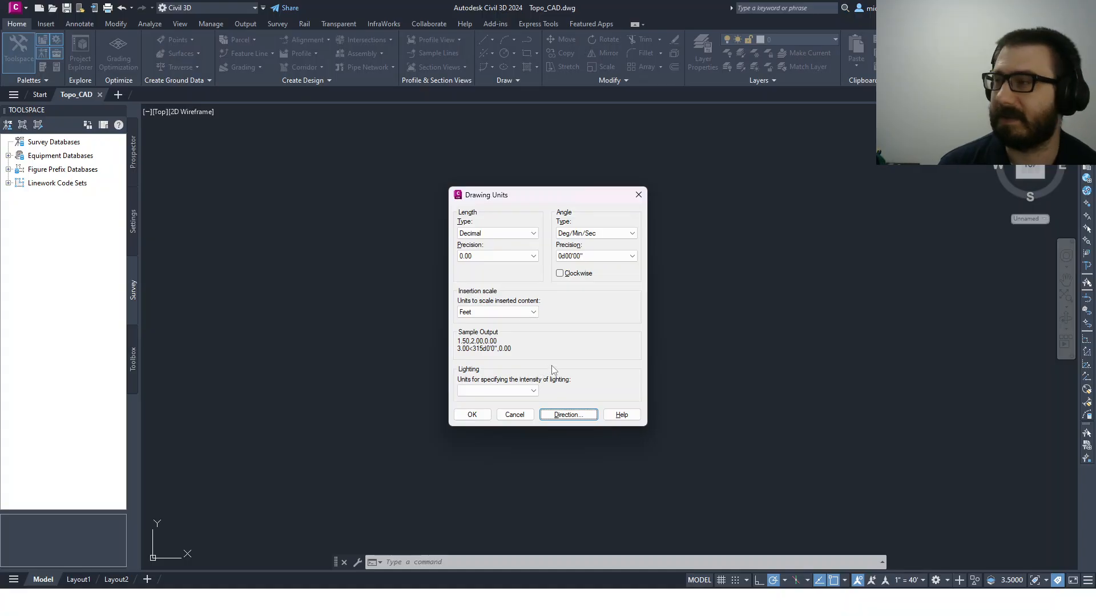
left_click(484, 417)
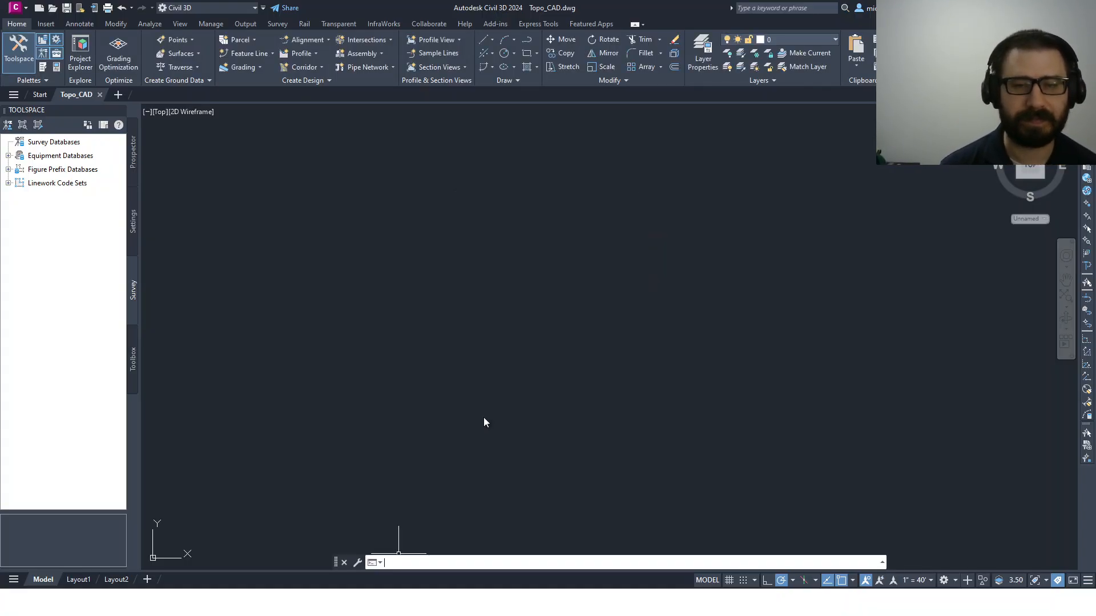
left_click(66, 8)
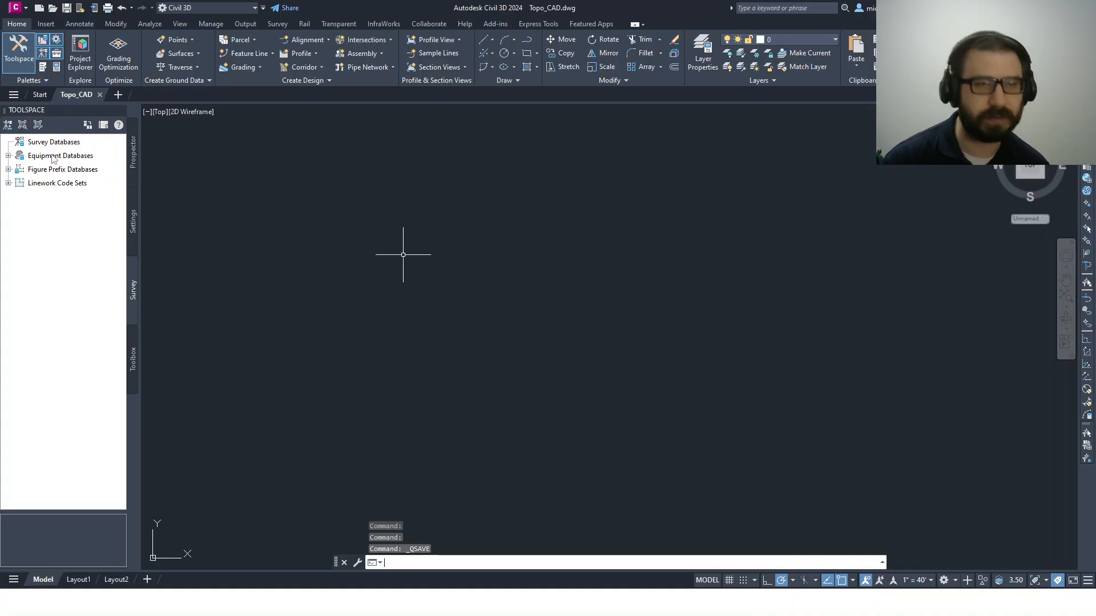
Step: Start importing survey data and create a new local survey database named Topo Lab
left_click(29, 59)
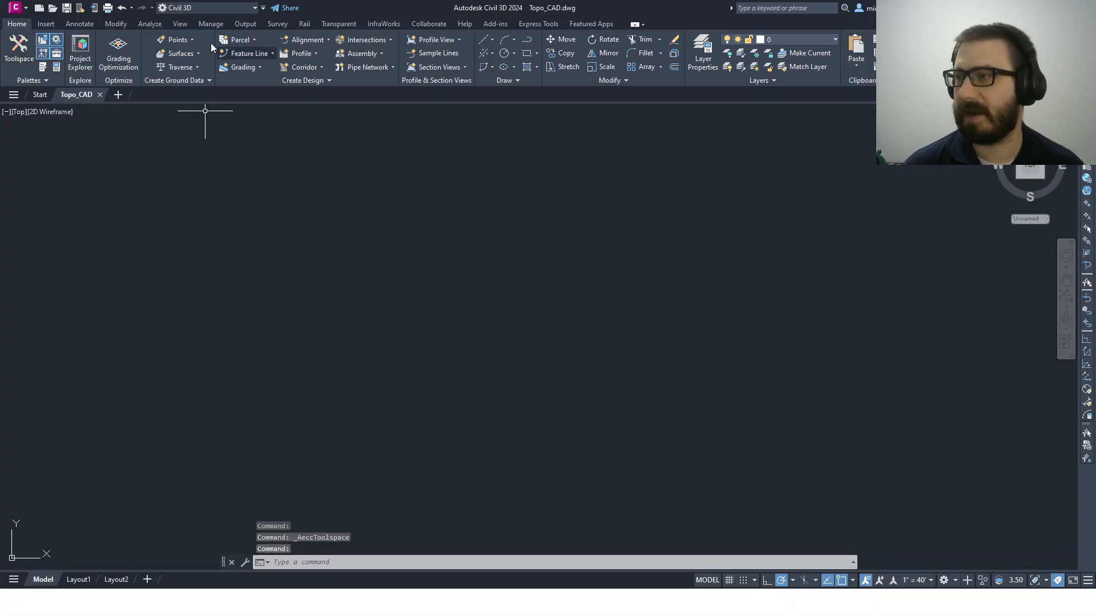
left_click(22, 41)
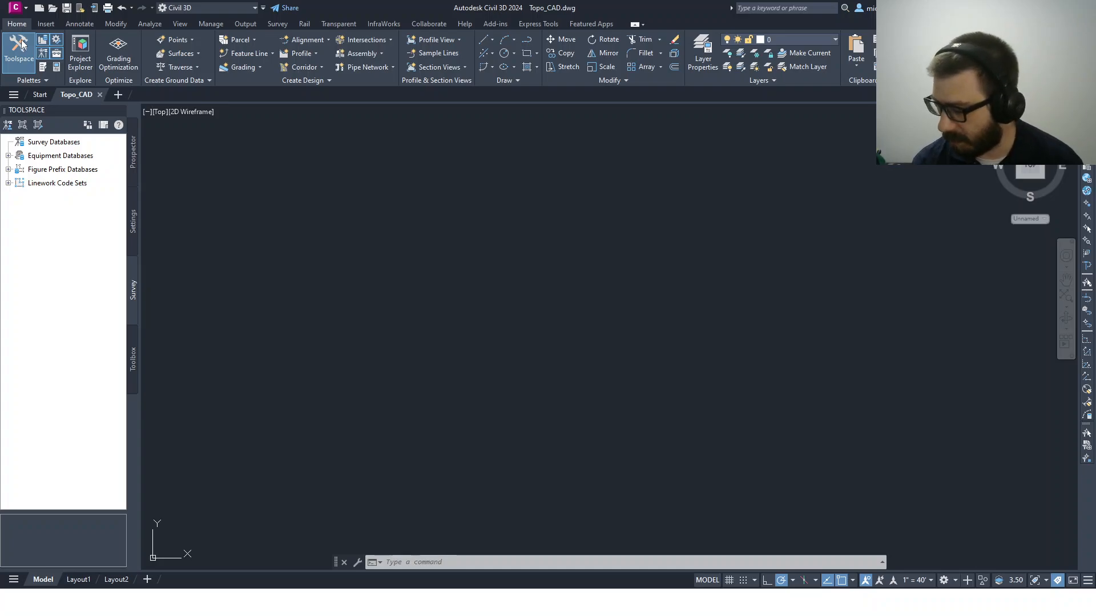
left_click(46, 23)
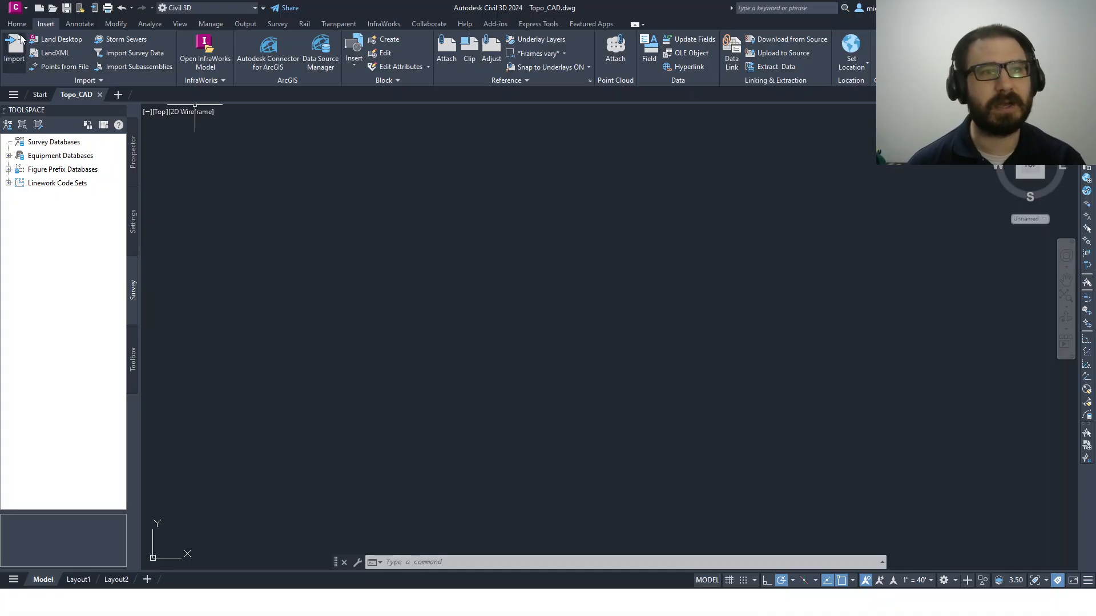
left_click(137, 53)
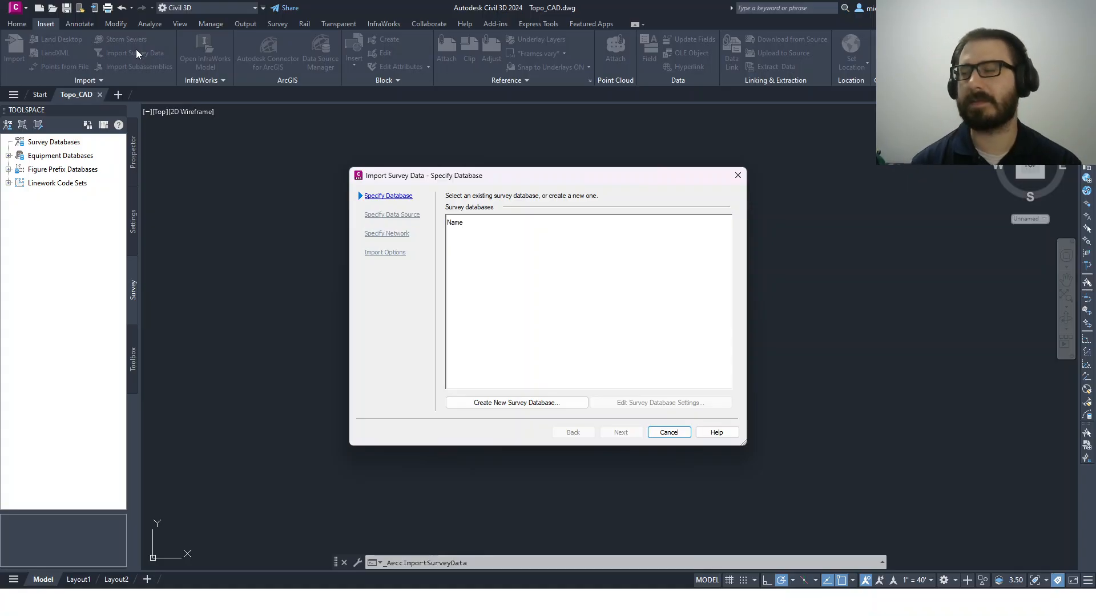
left_click(505, 402)
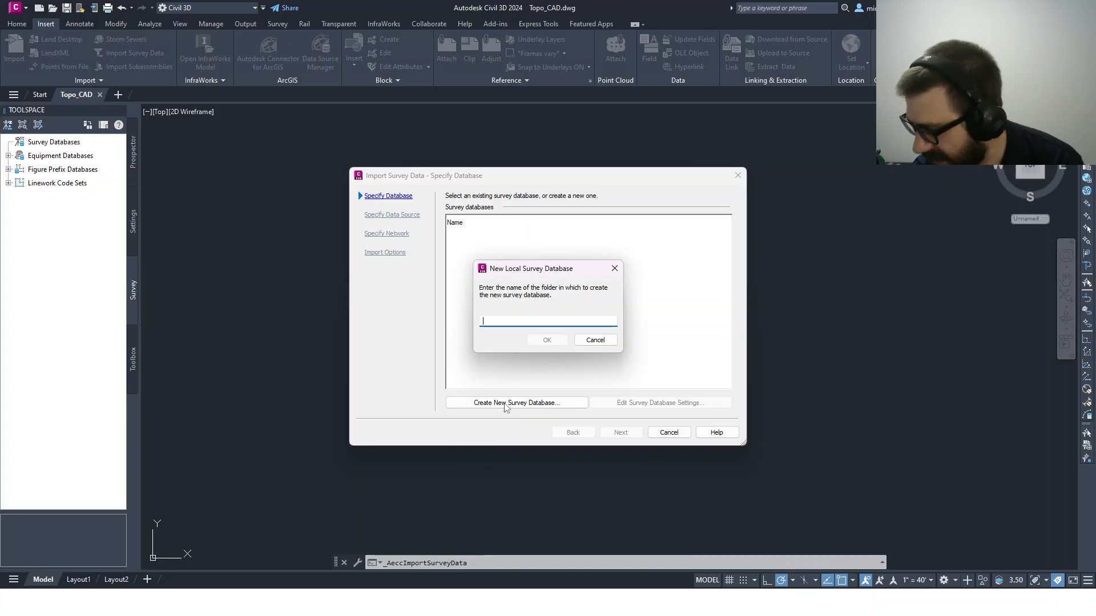
type("Top")
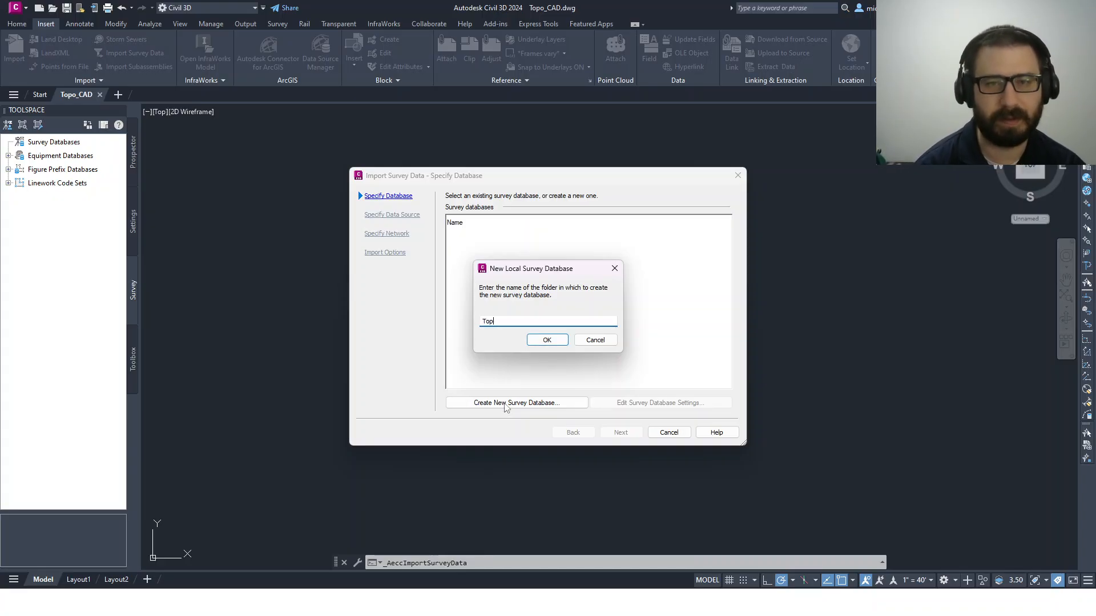
type("o Lab")
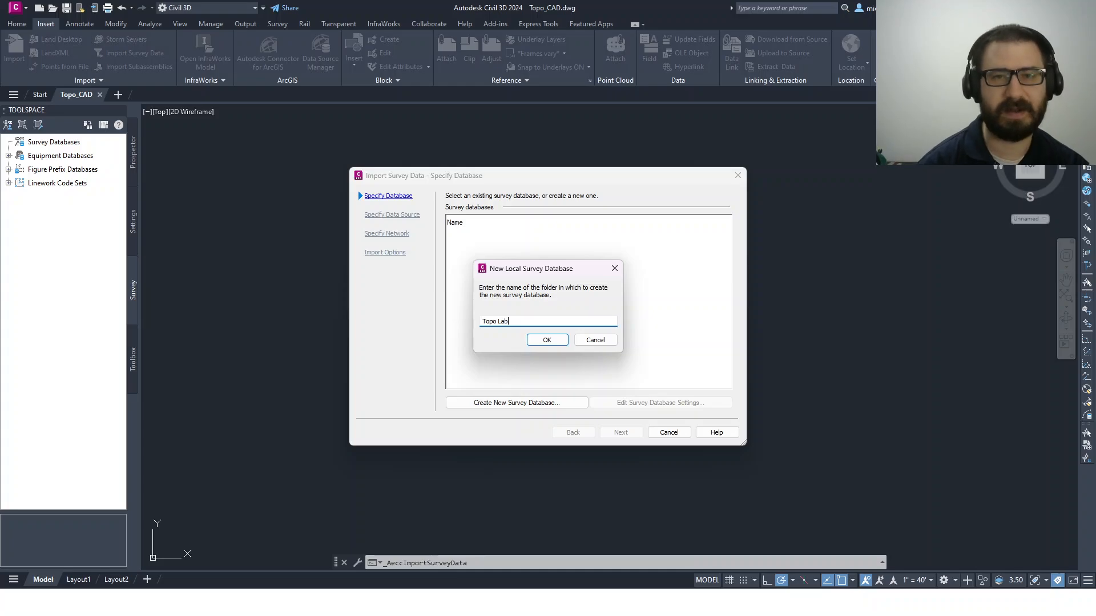
key("Return")
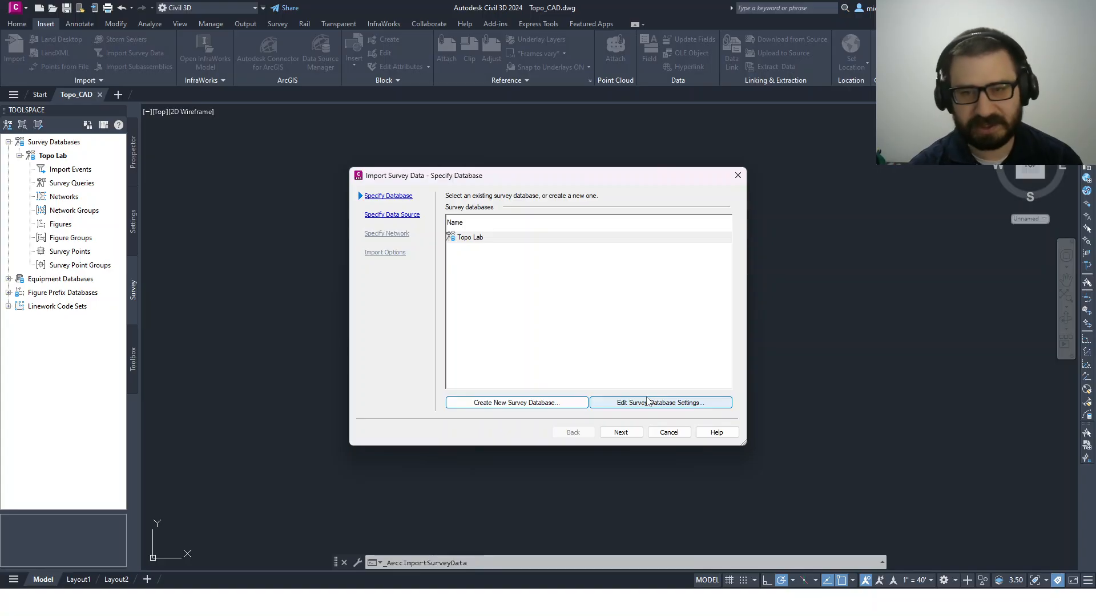
Step: Set the direction units to North Azimuths in the Topo Lab survey database settings and accept them
left_click(648, 407)
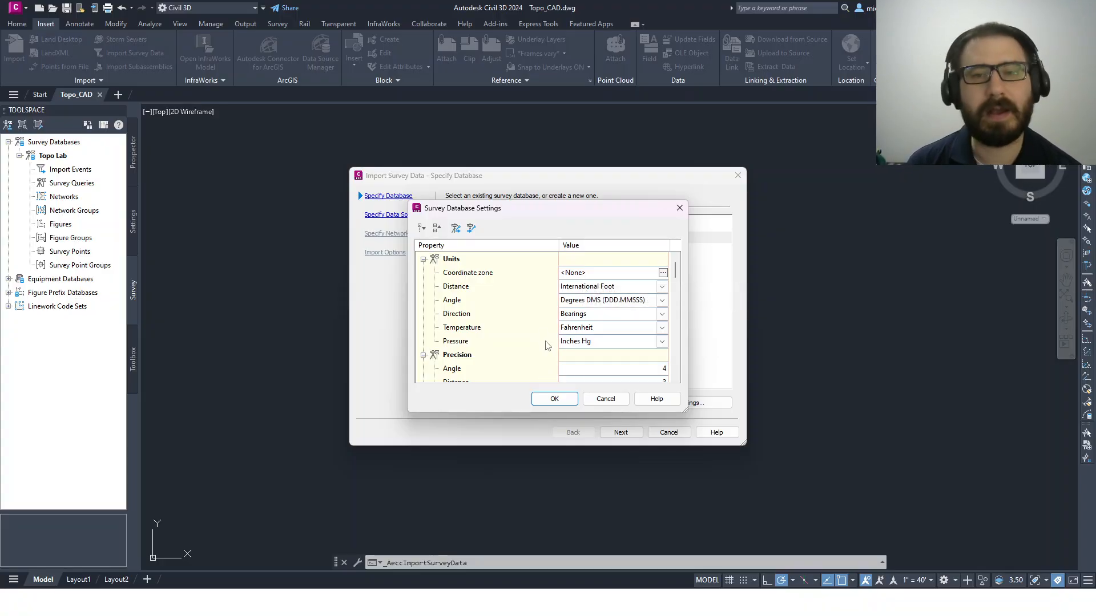
left_click(631, 314)
left_click(609, 334)
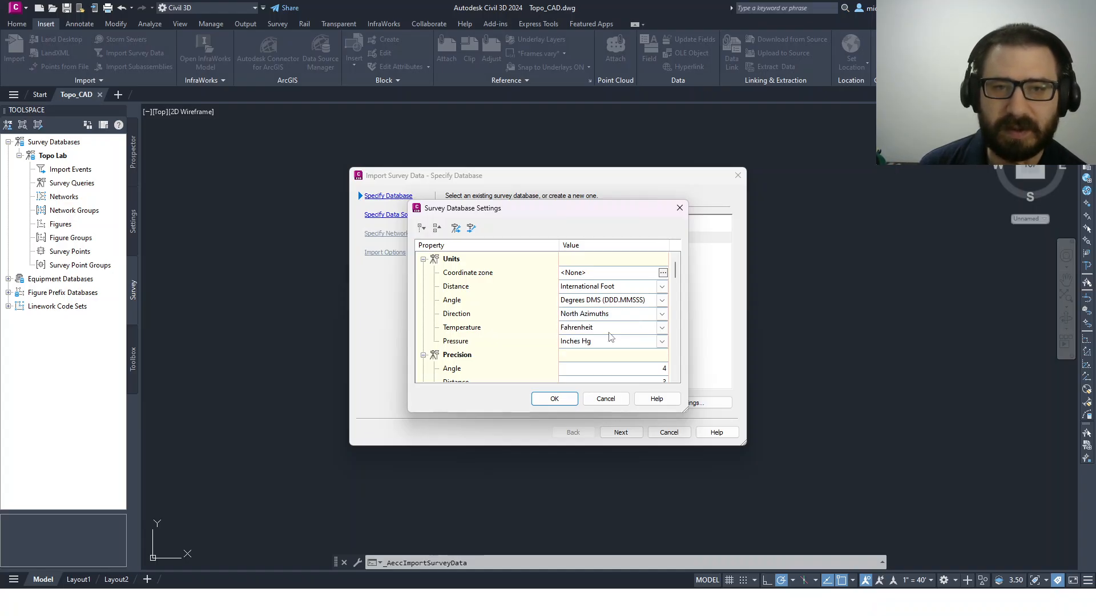
left_click(573, 401)
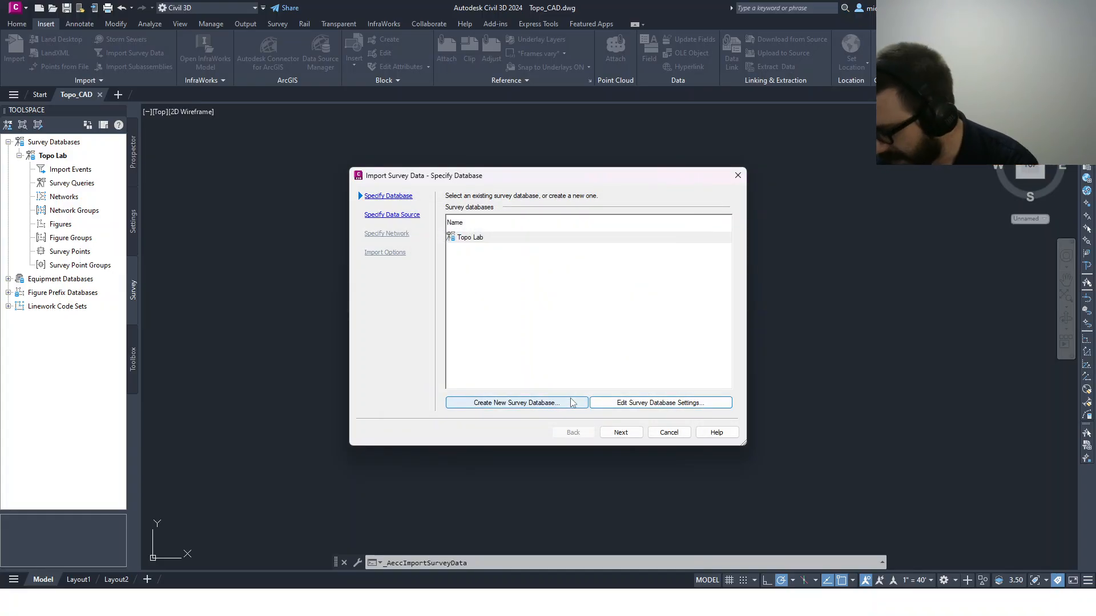
Step: Choose Point File as the data source type and add Topo_CSV from the Topo Lab folder on the desktop
left_click(619, 431)
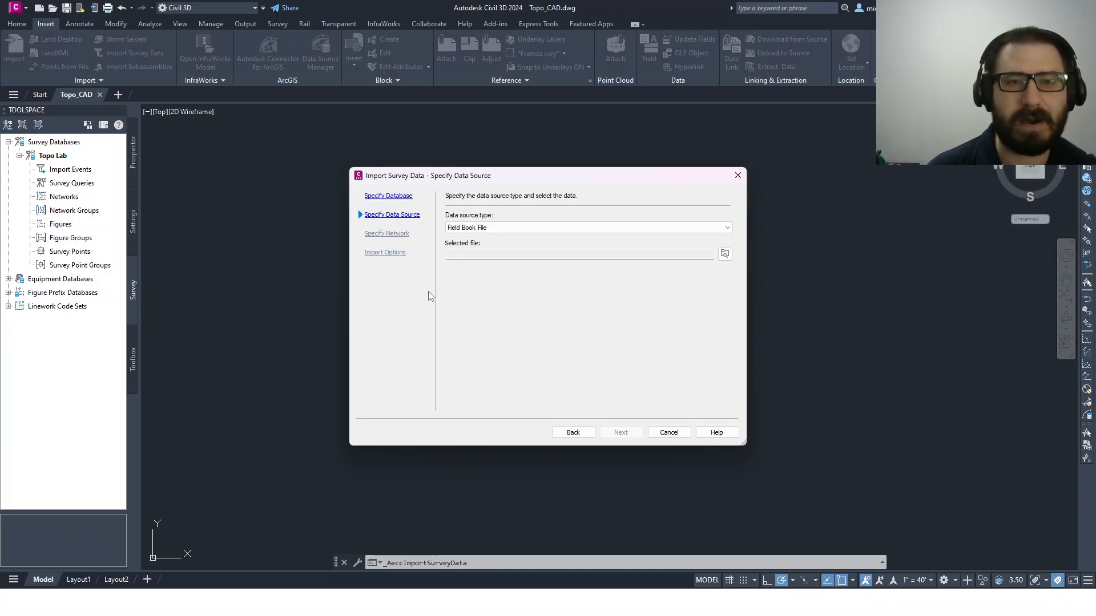
left_click(688, 229)
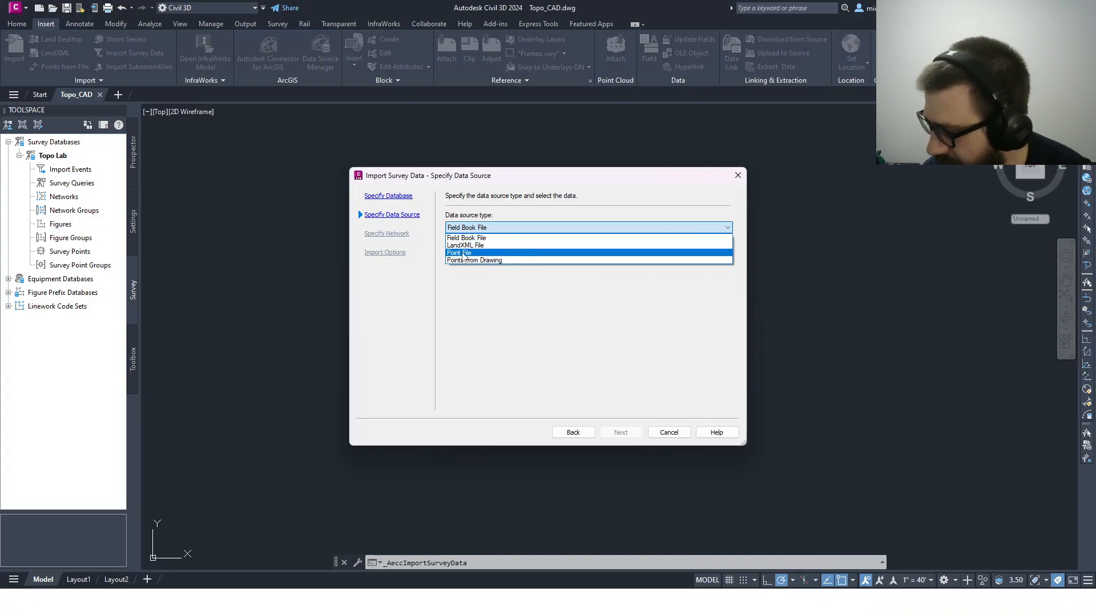
left_click(463, 254)
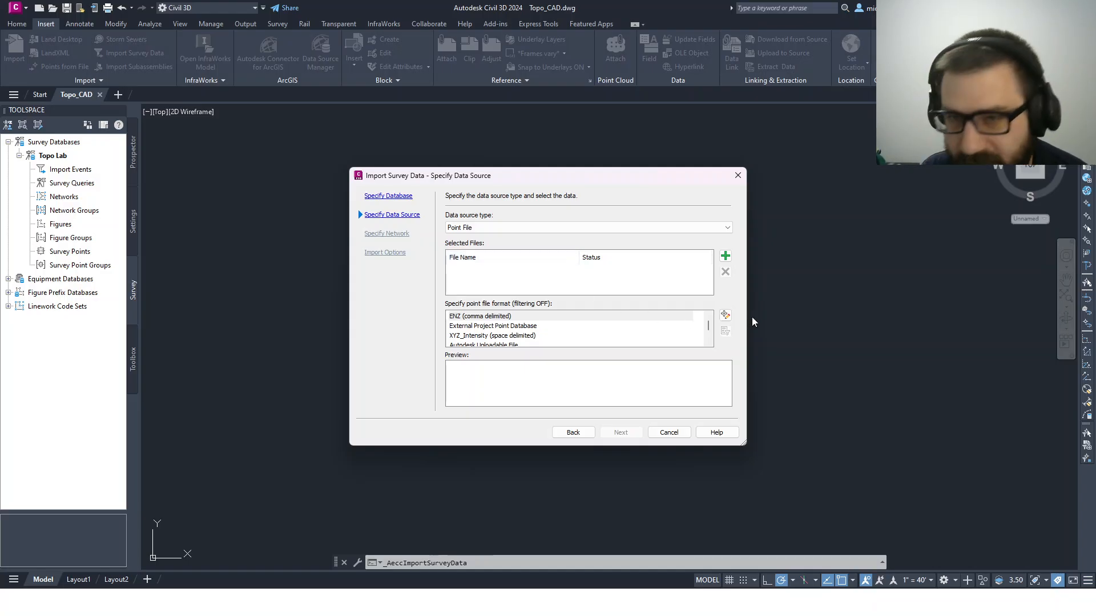
left_click(725, 256)
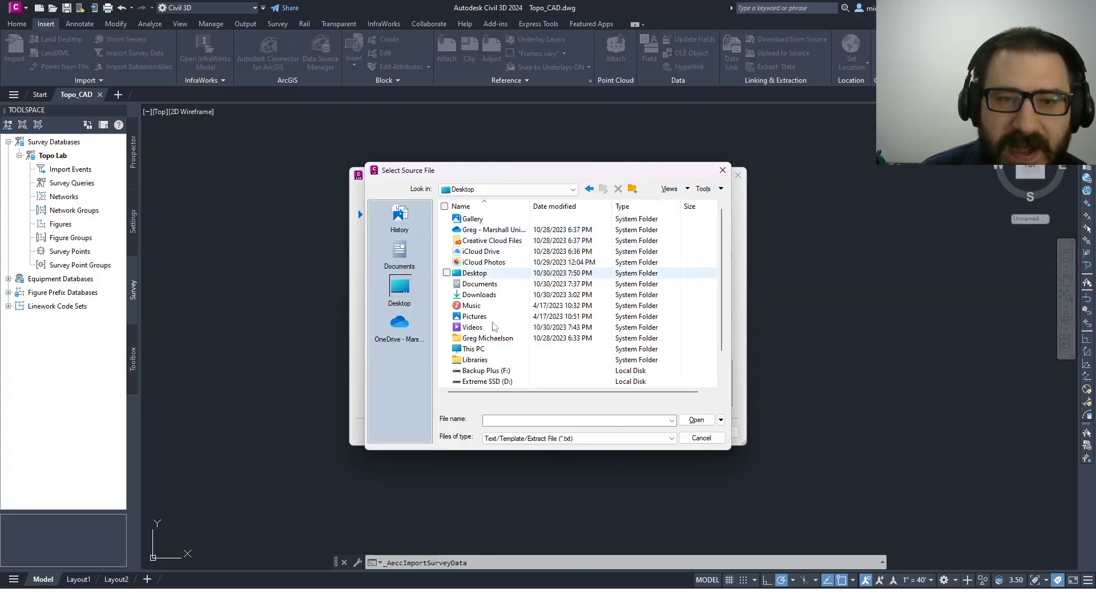
scroll(481, 371, "down", 1)
left_click(481, 382)
double_click(481, 383)
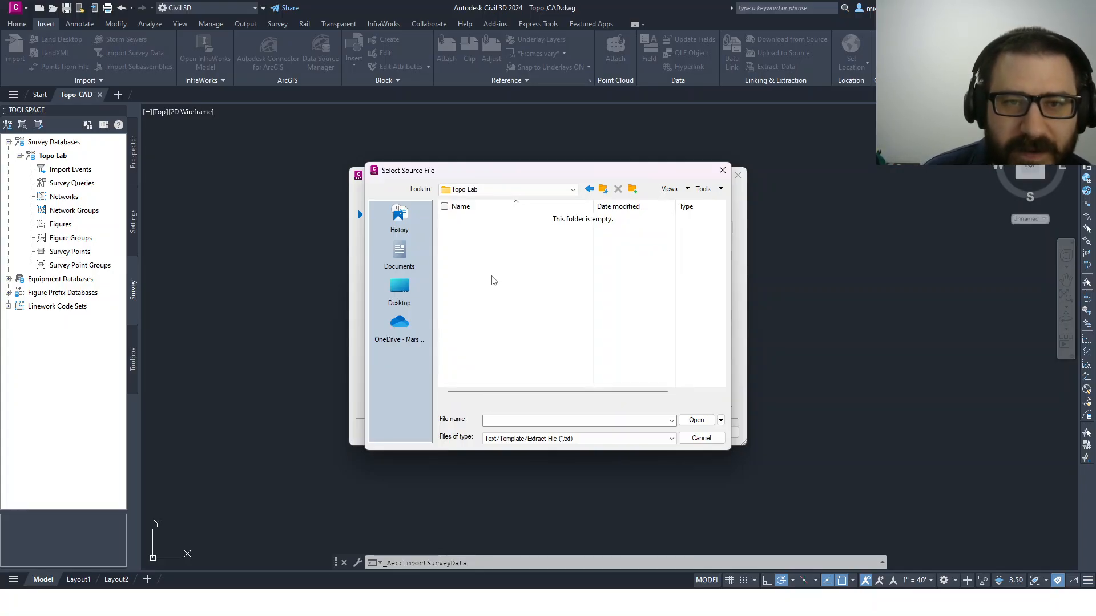
left_click(536, 439)
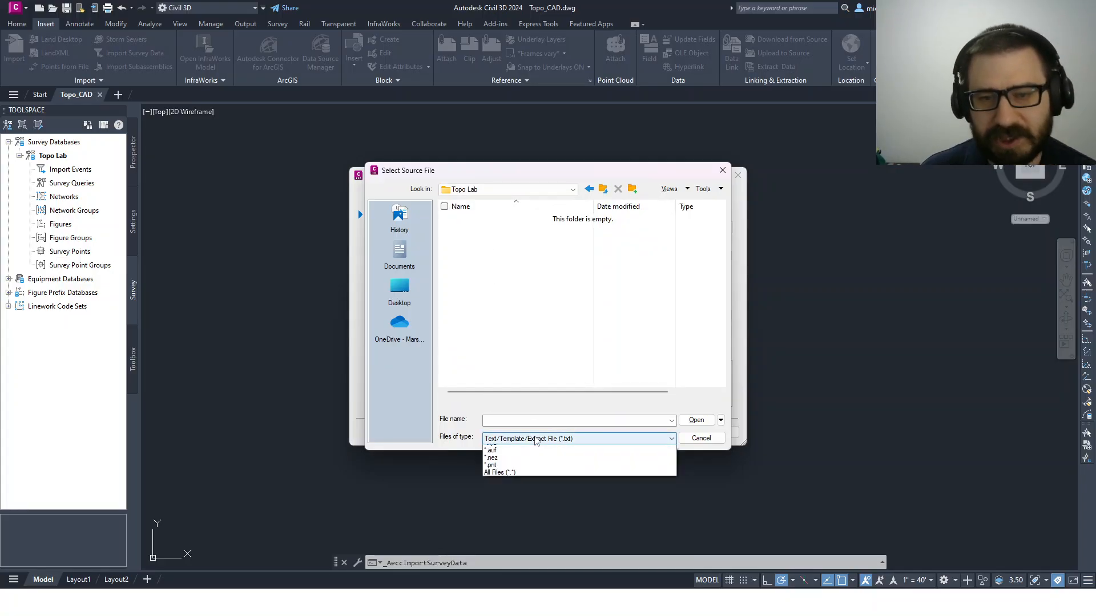
left_click(537, 471)
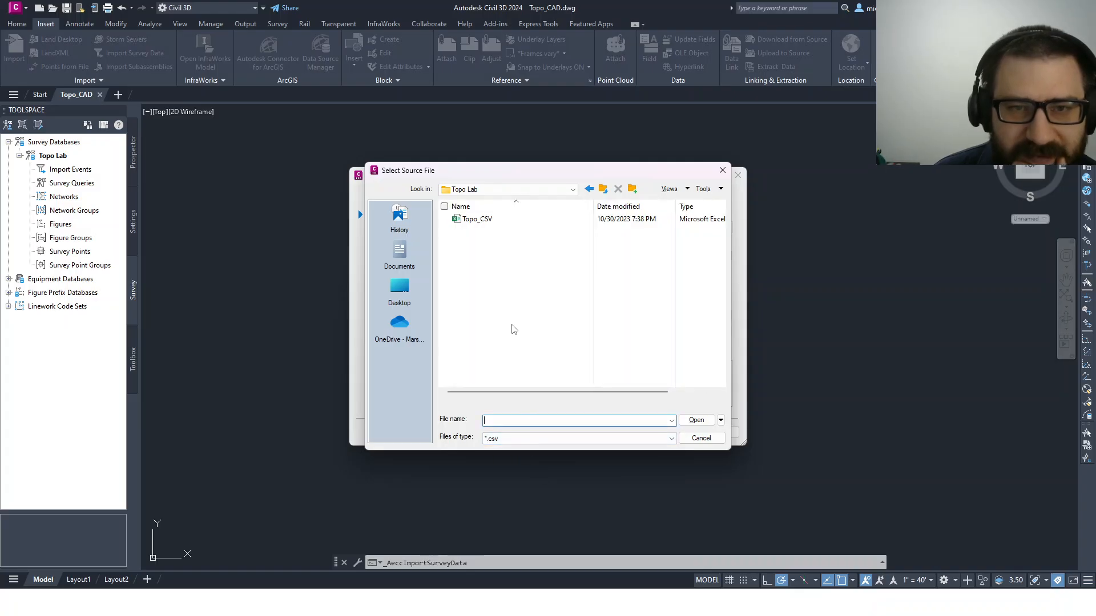
left_click(488, 219)
left_click(696, 420)
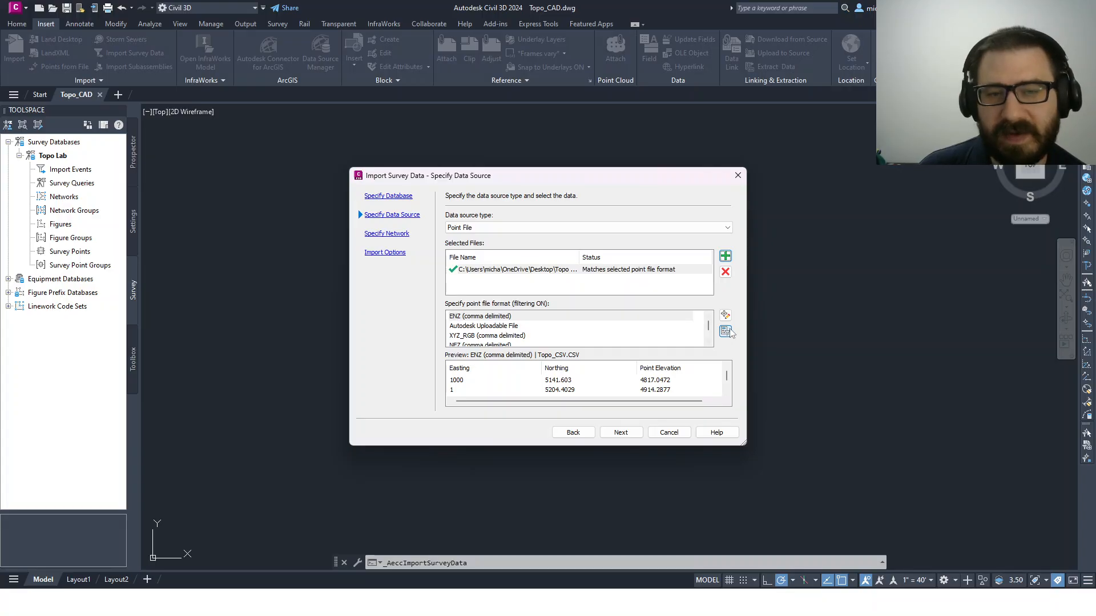
Step: Select PNEZD (comma delimited) as the point file format and continue without a survey network
scroll(708, 330, "down", 2)
scroll(708, 330, "down", 1)
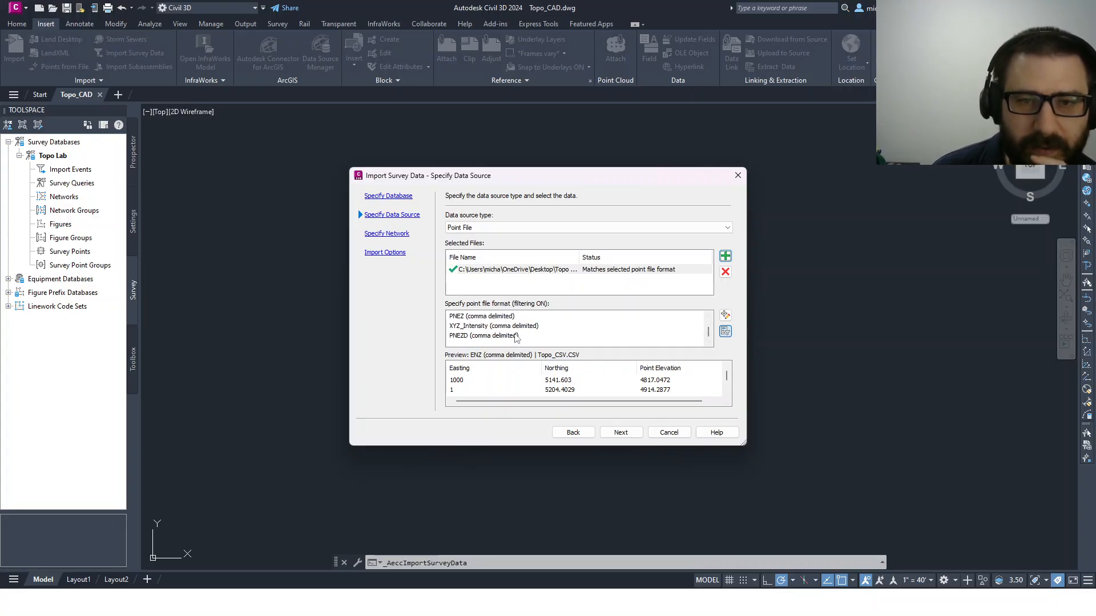
left_click(515, 338)
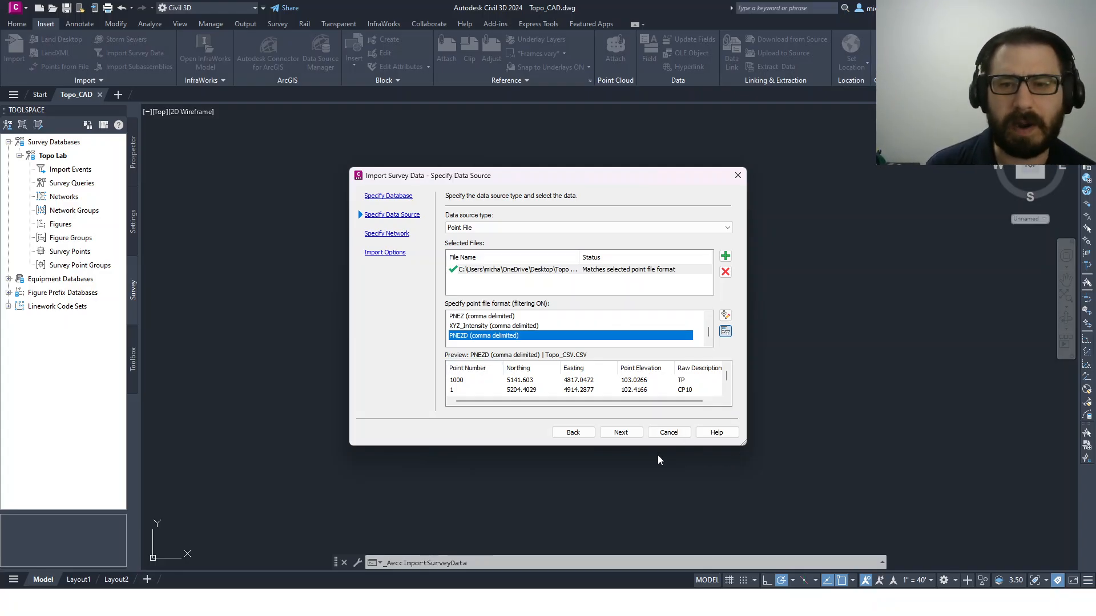
left_click(622, 433)
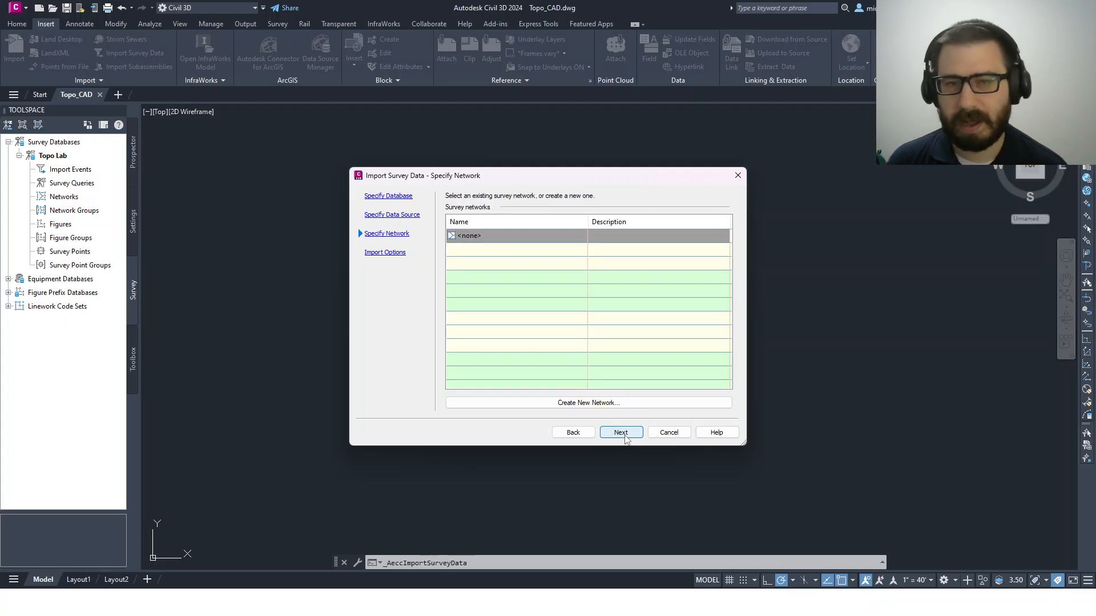
left_click(624, 436)
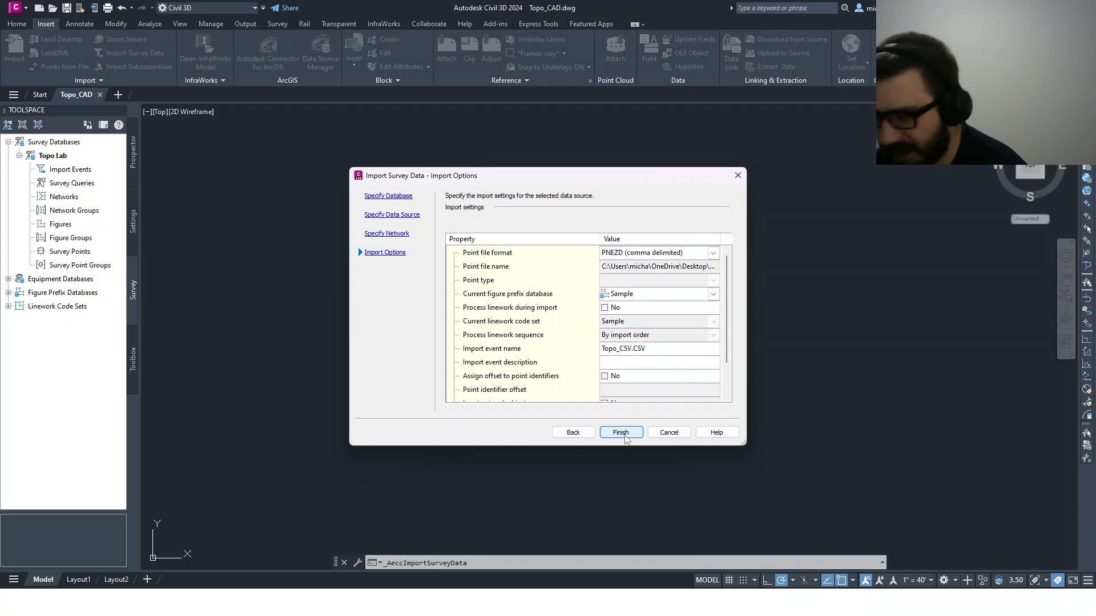
Step: Enable processing linework during import and inserting survey points, and finish the survey data import
left_click(607, 308)
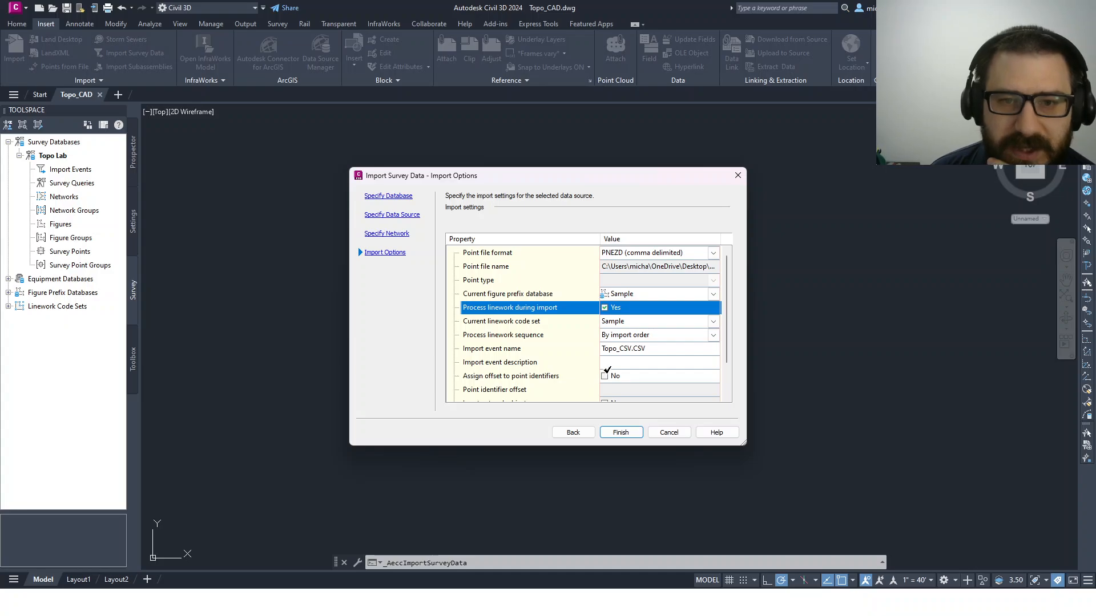
left_click_drag(725, 334, 720, 363)
left_click(605, 390)
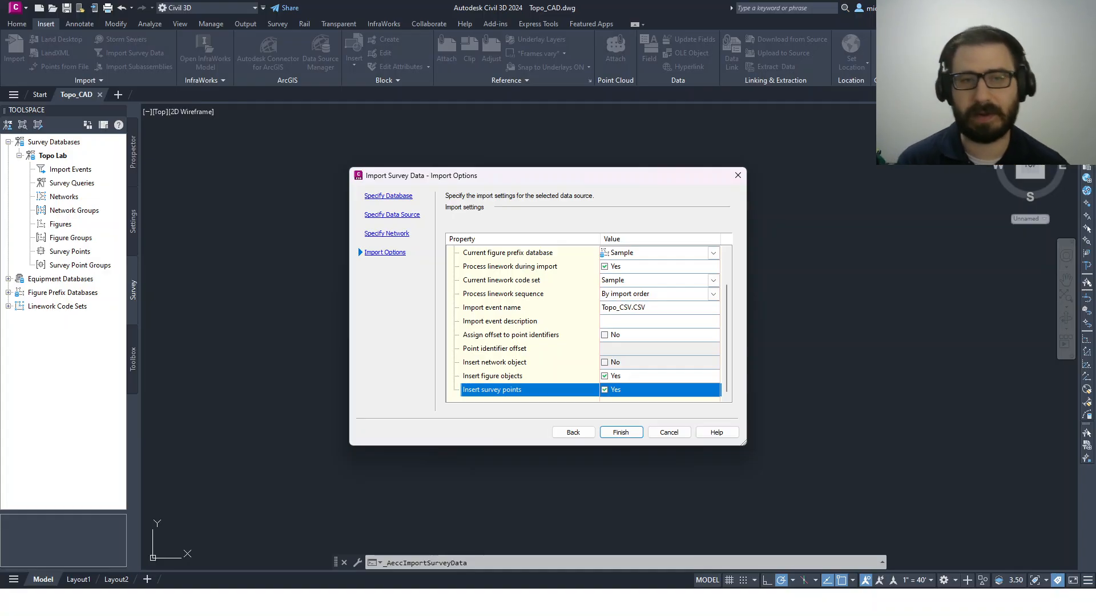
left_click(620, 432)
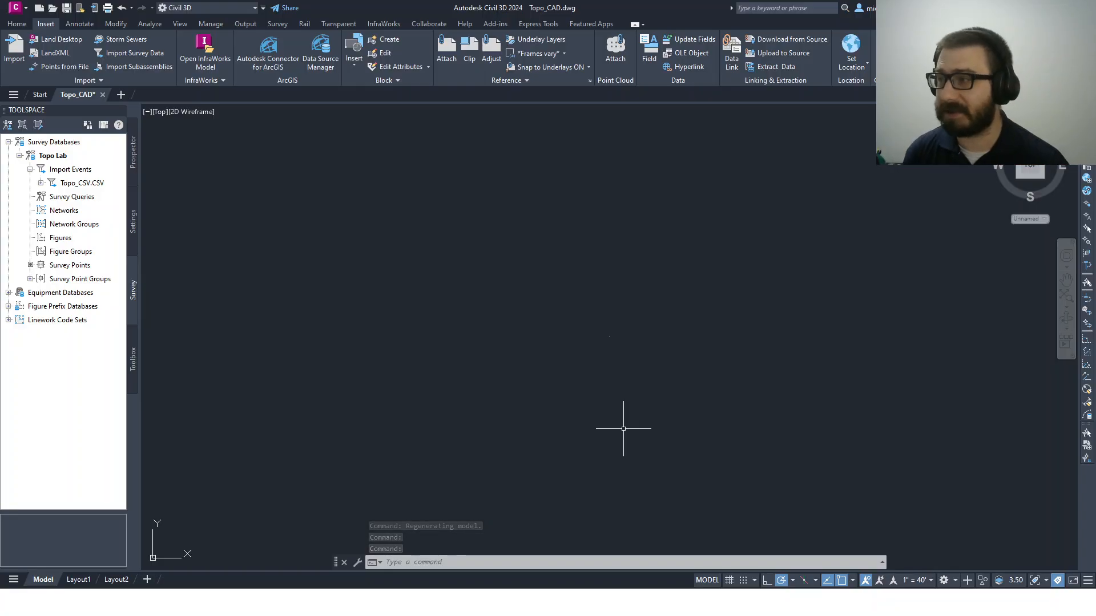
Step: Set the annotation scale for the imported point labels to 1" = 30' and reduce it further to 1" = 20'
left_click(627, 559)
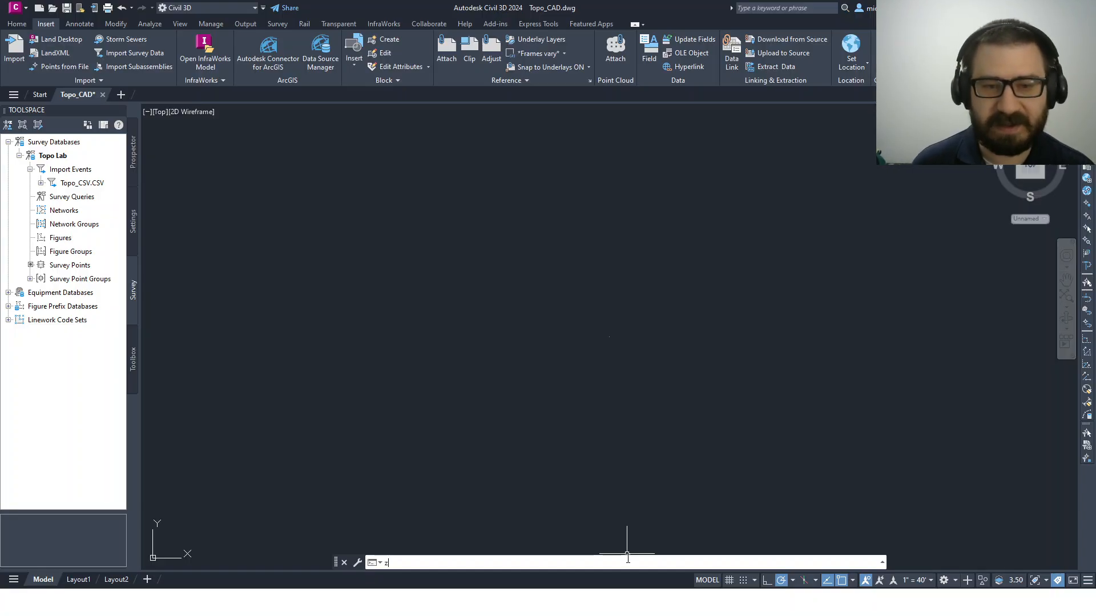
type("z")
key("Return")
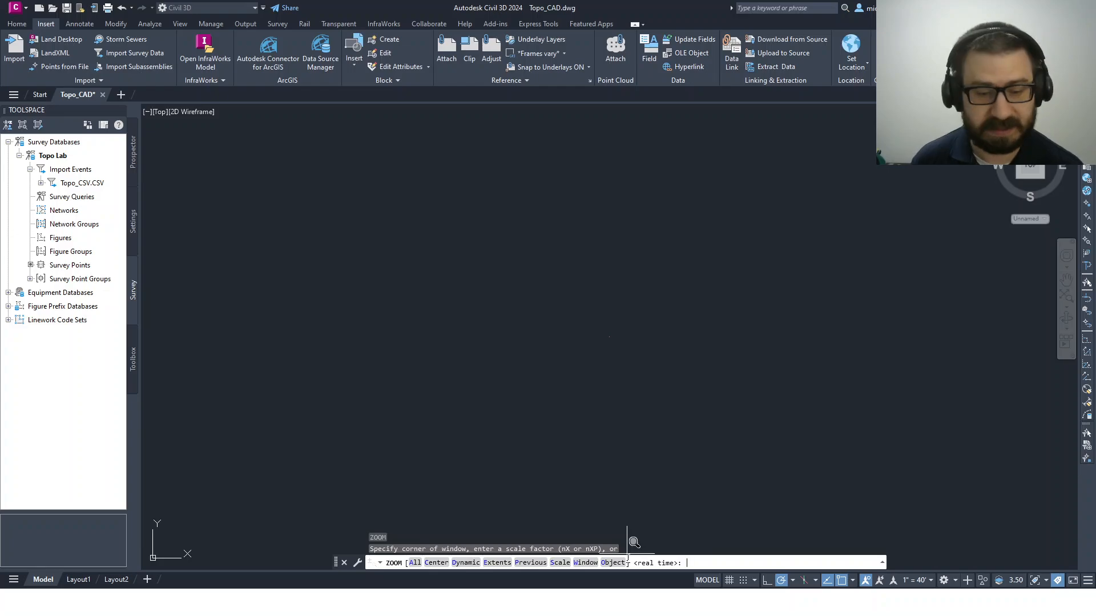
key("Return")
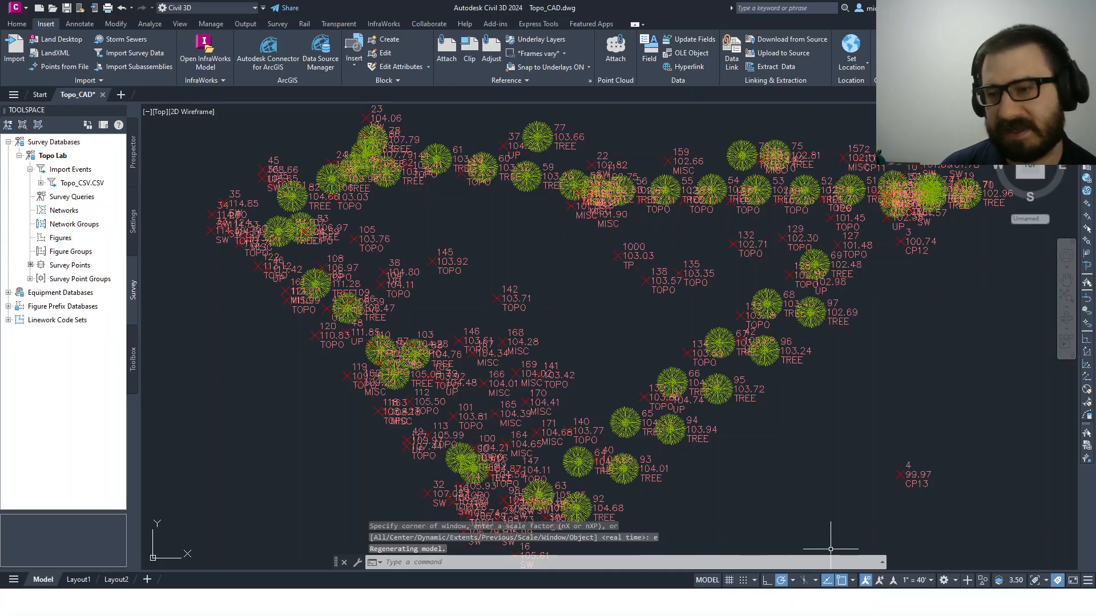
left_click(914, 581)
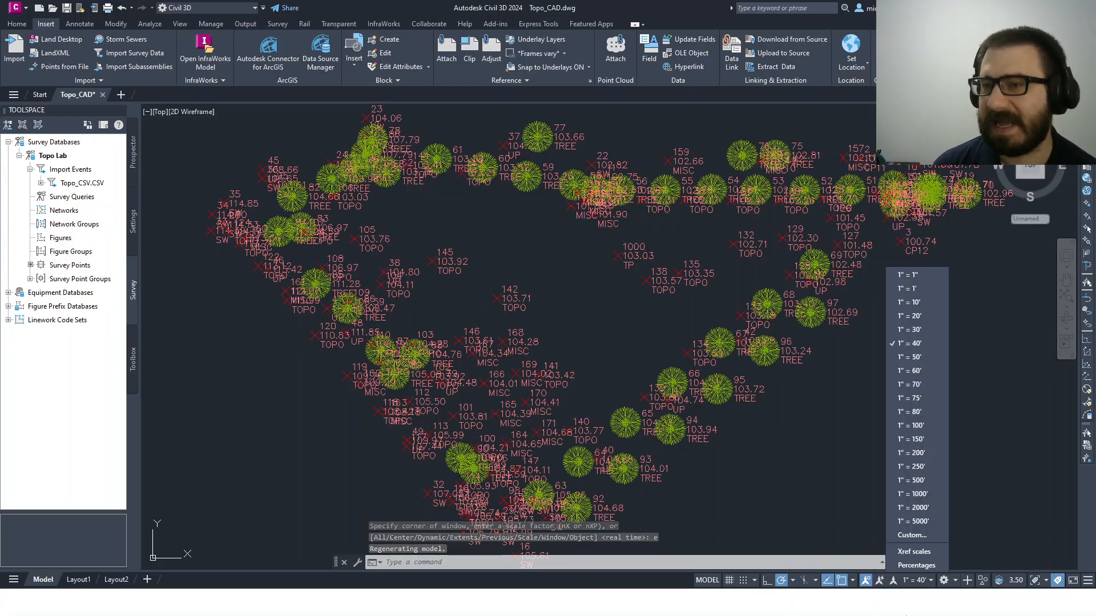
left_click(917, 330)
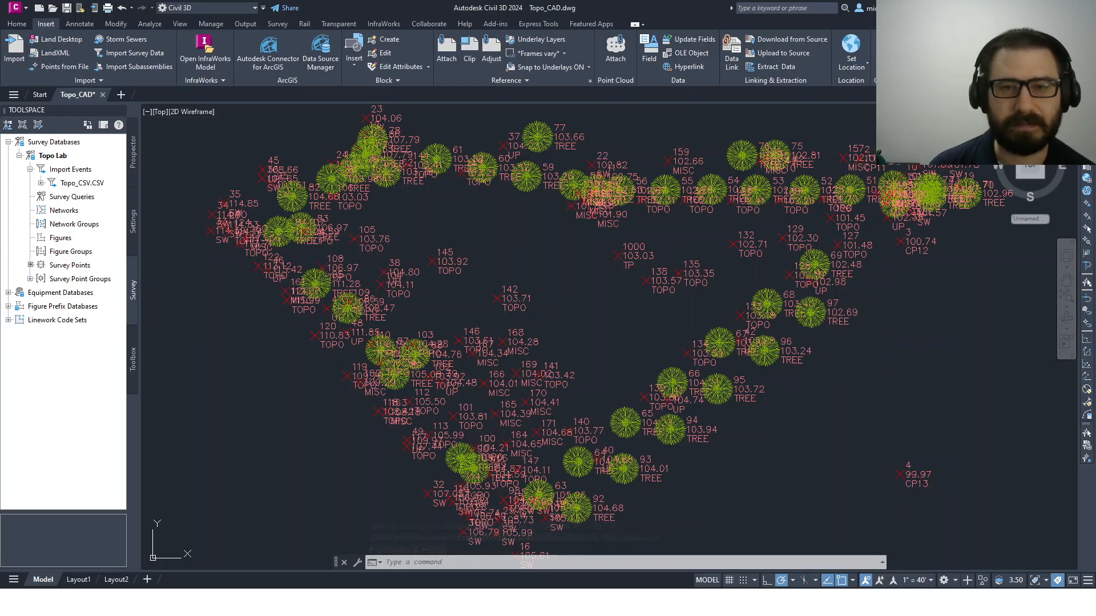
left_click(913, 581)
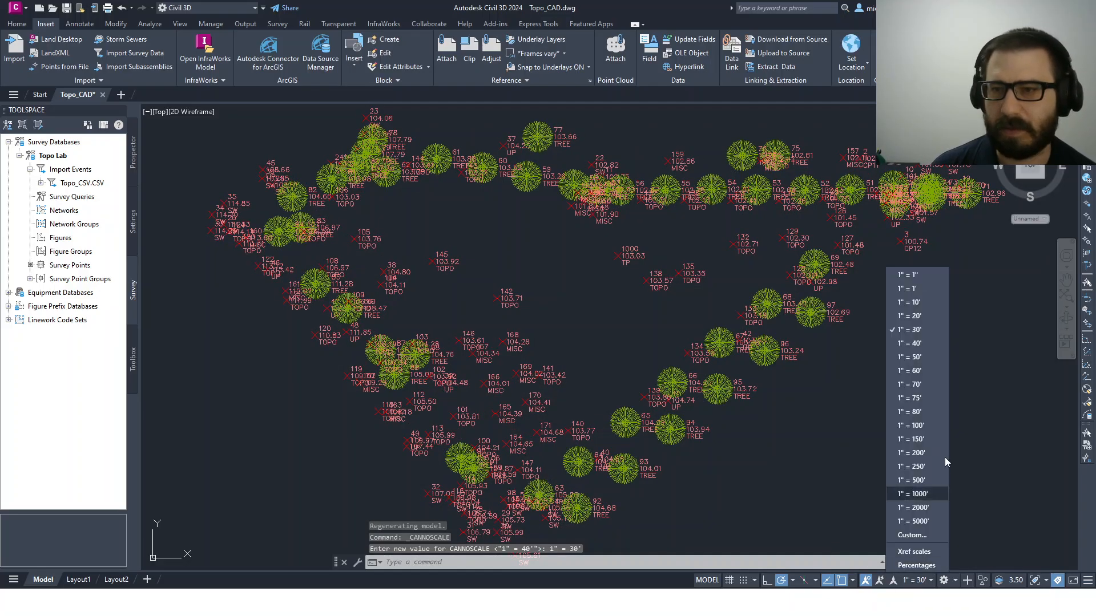
left_click(922, 321)
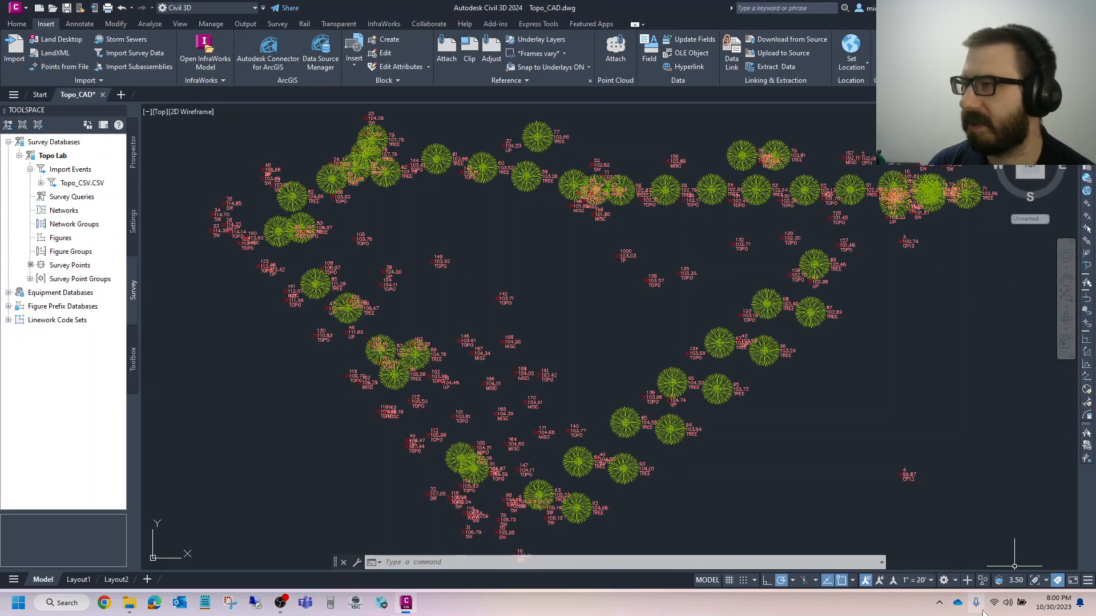
left_click(1088, 580)
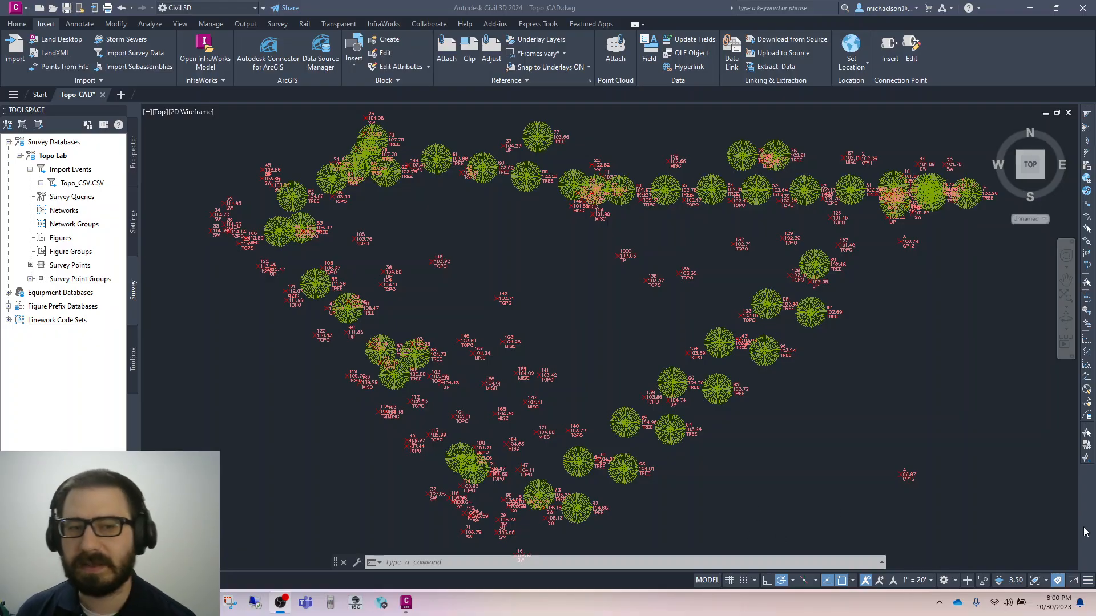
left_click(1088, 581)
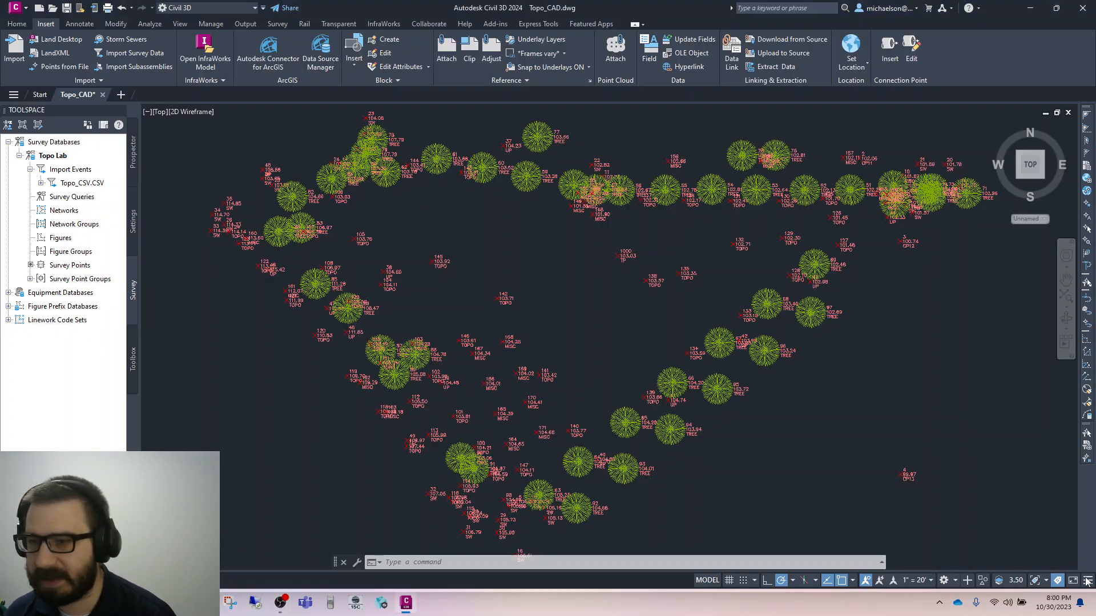
Step: Turn on the cursor coordinates display in the status bar
left_click(1086, 581)
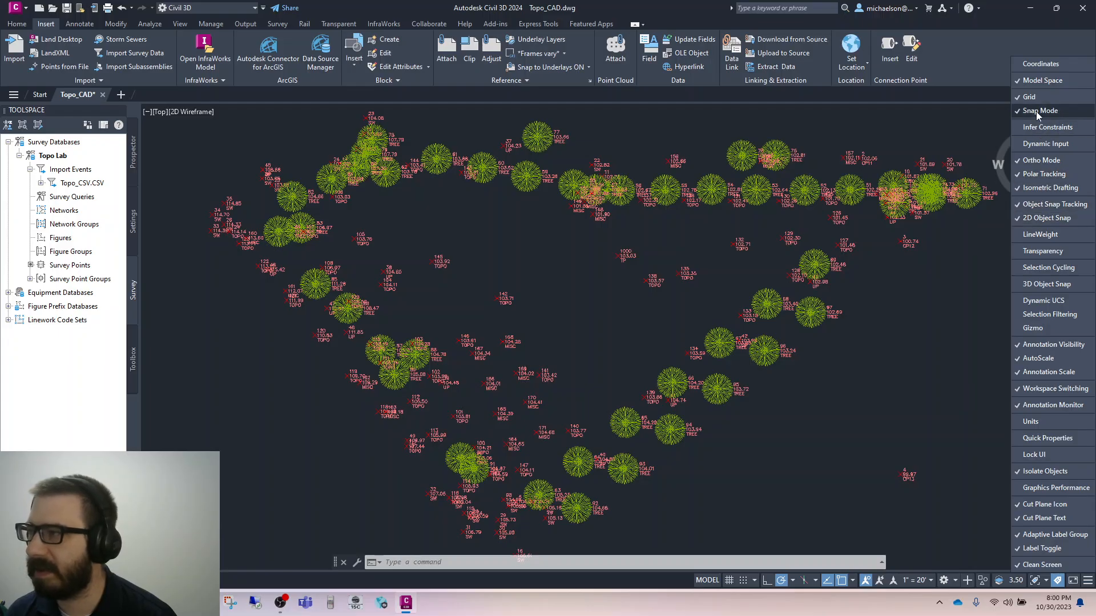
left_click(1035, 64)
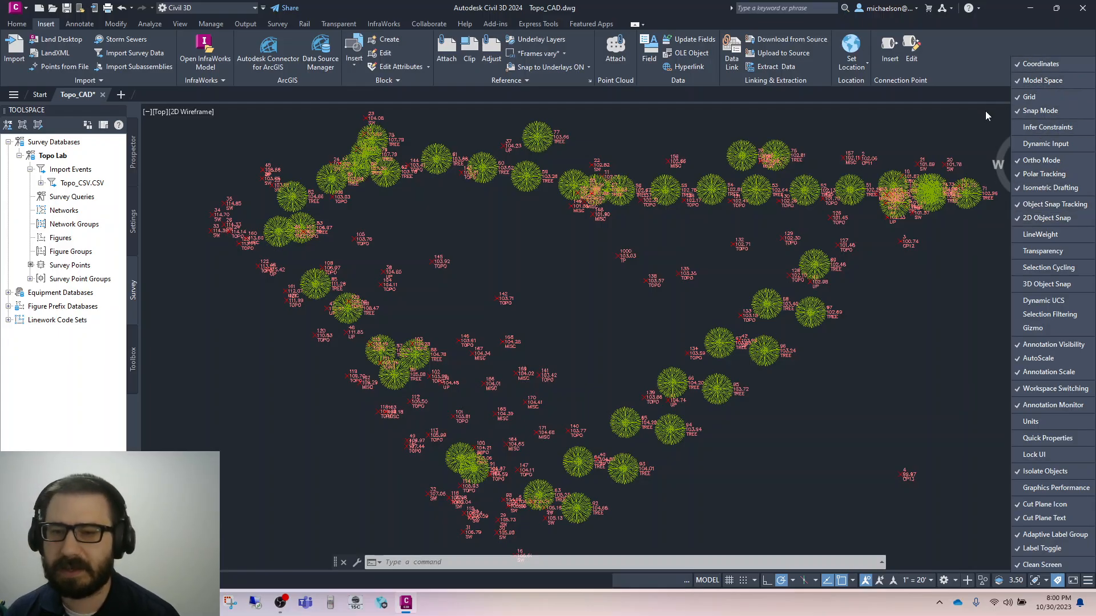
left_click(786, 478)
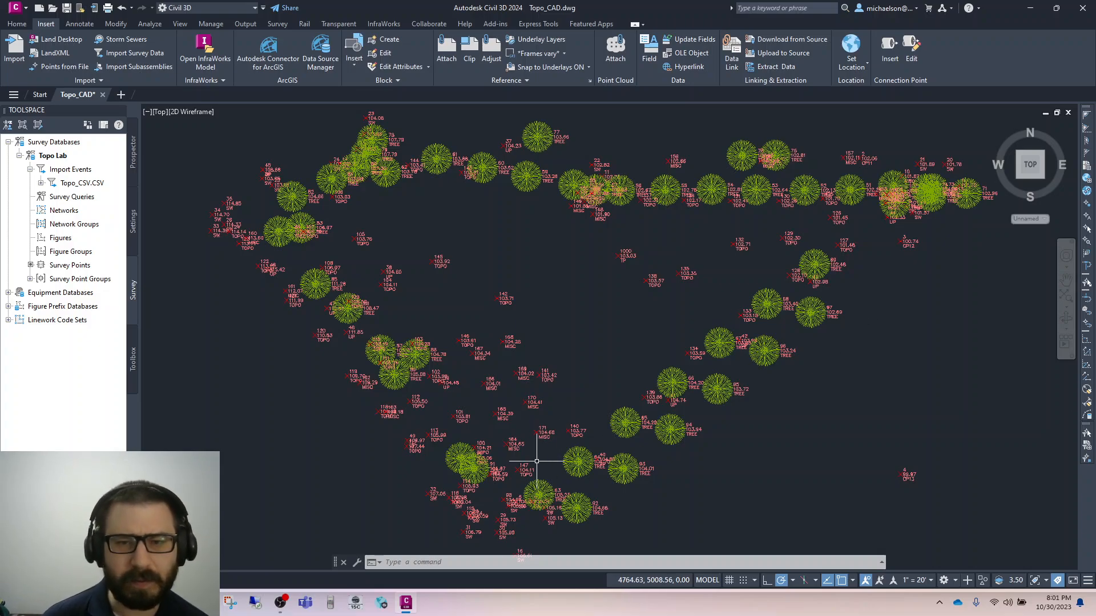
scroll(525, 459, "up", 2)
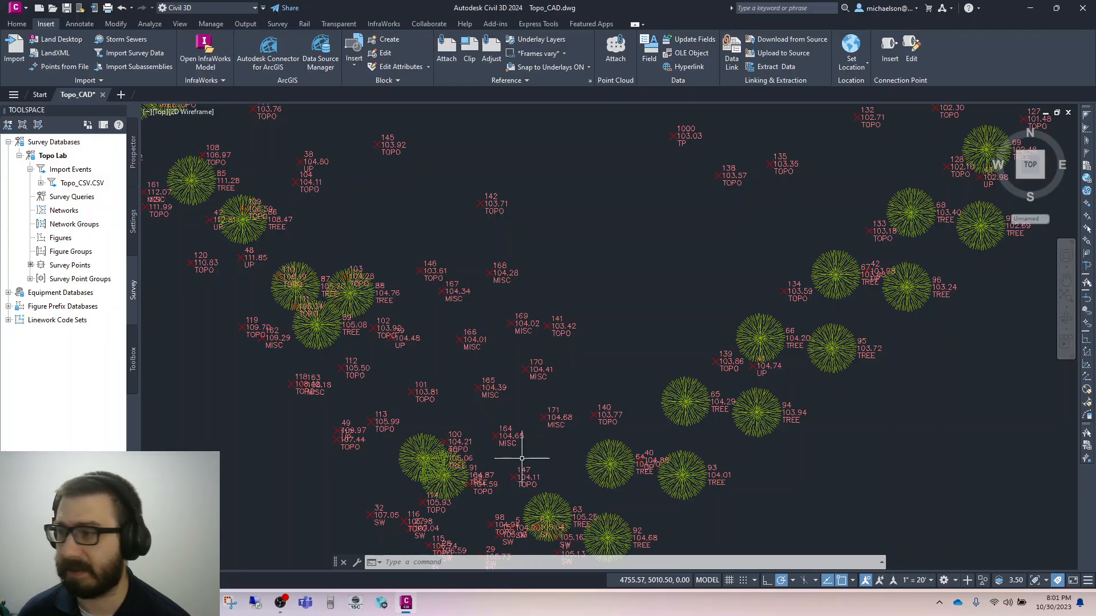
mouse_move(523, 440)
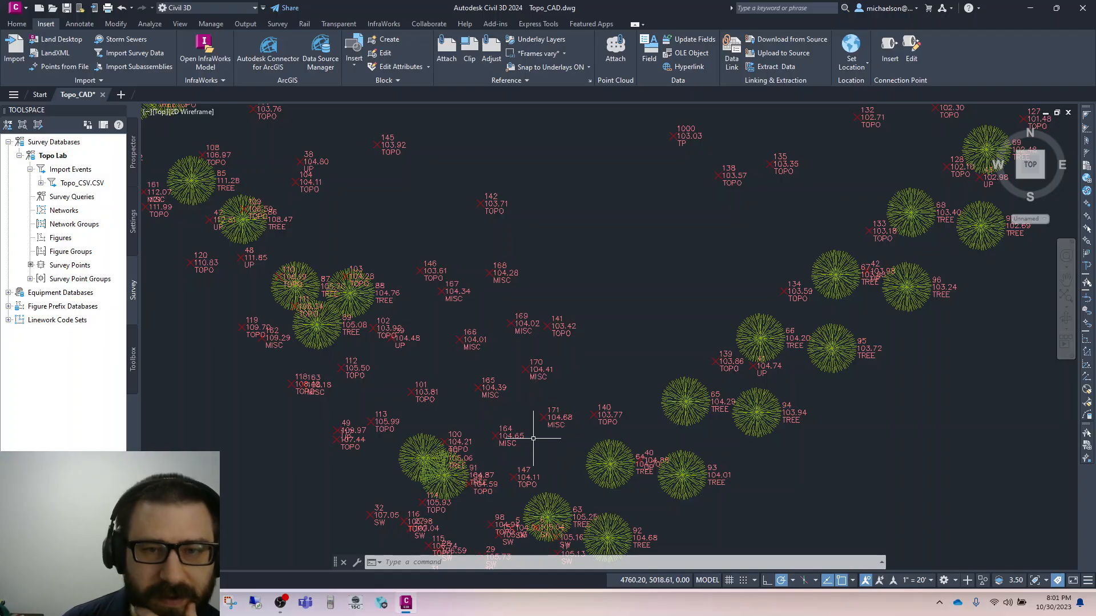
scroll(537, 437, "down", 2)
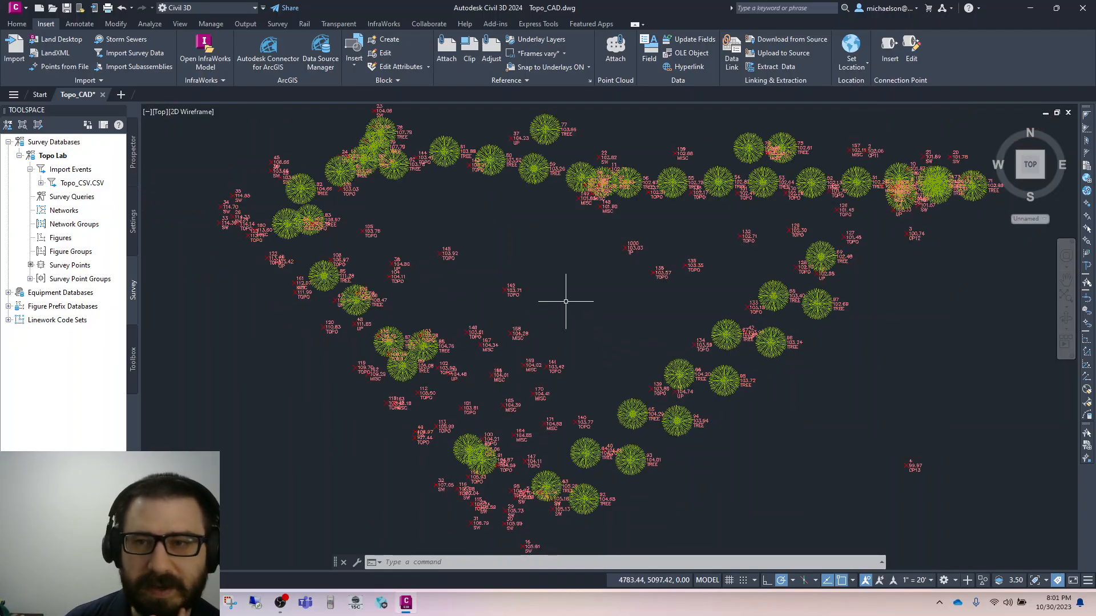
scroll(553, 420, "up", 4)
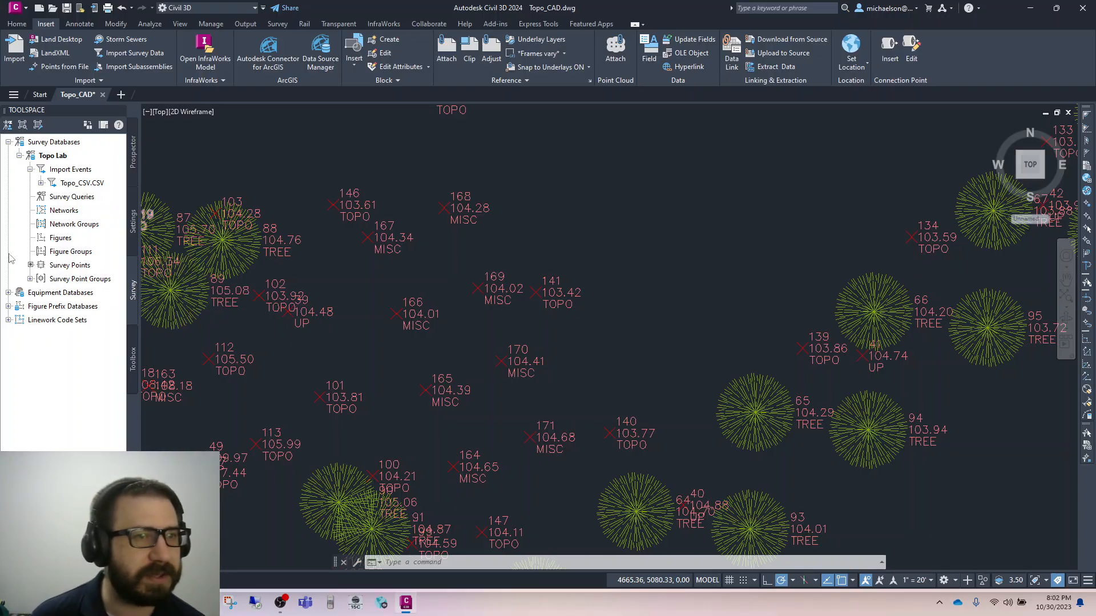
Step: Expand the Topo_CSV import event in the Topo Lab survey database and open its survey points for editing
right_click(66, 267)
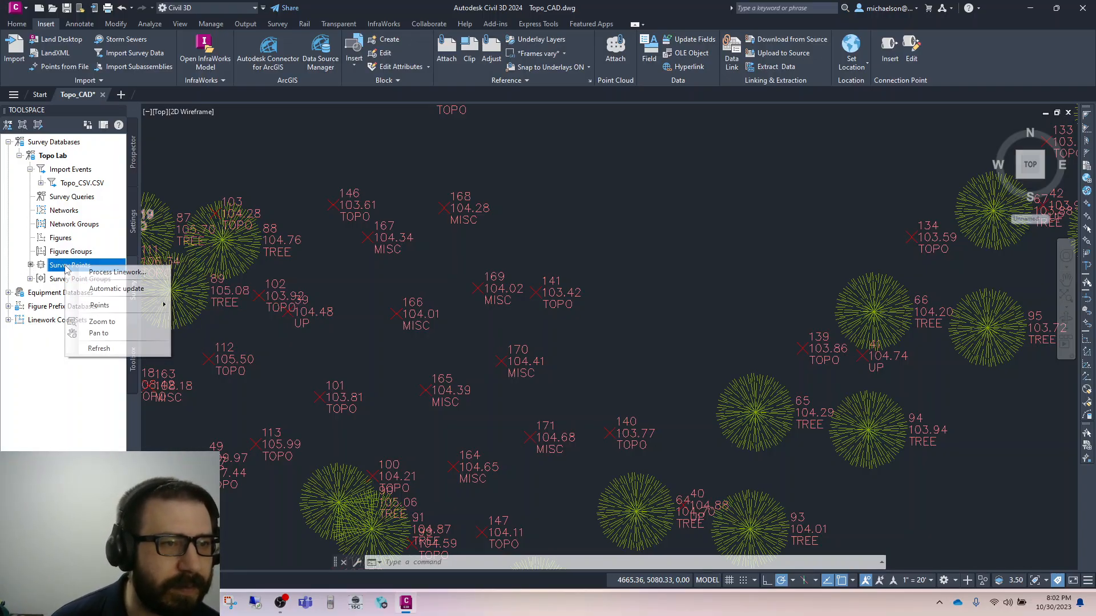
left_click(31, 265)
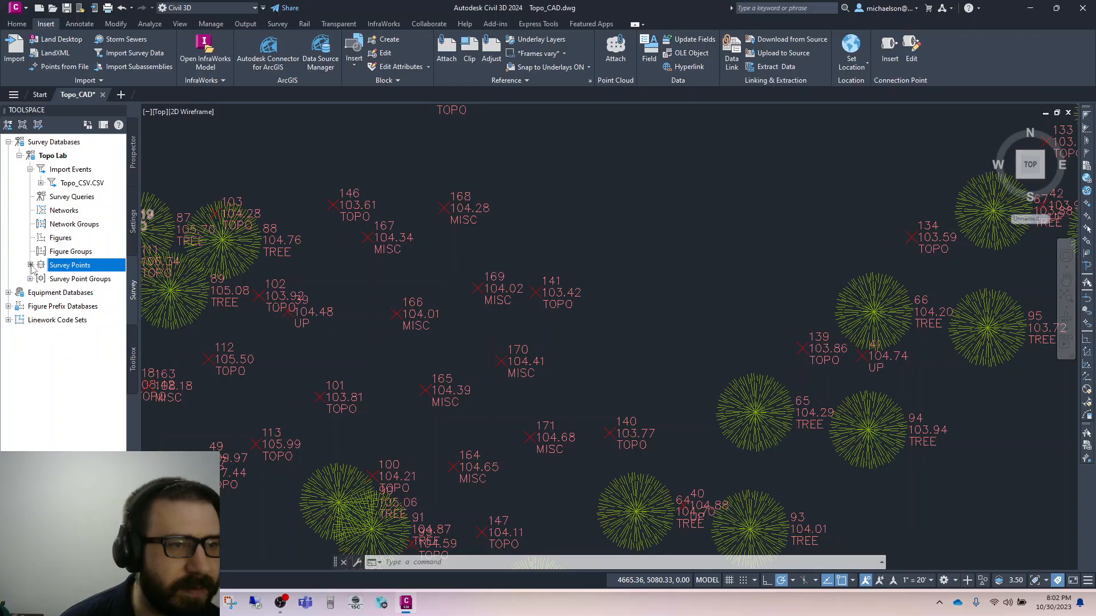
left_click(31, 279)
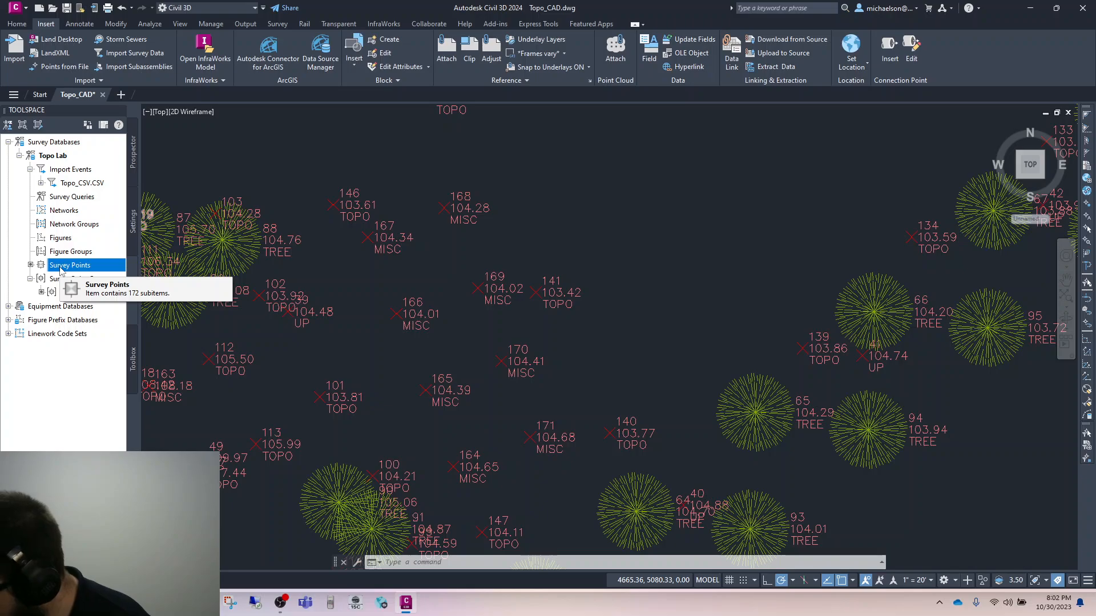
left_click(40, 183)
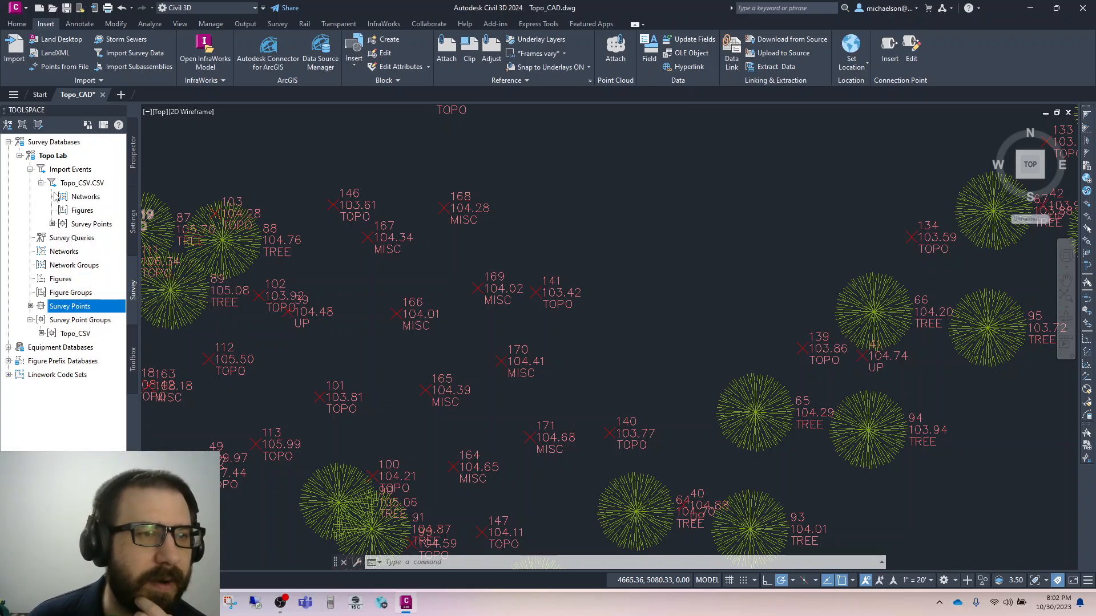
right_click(93, 226)
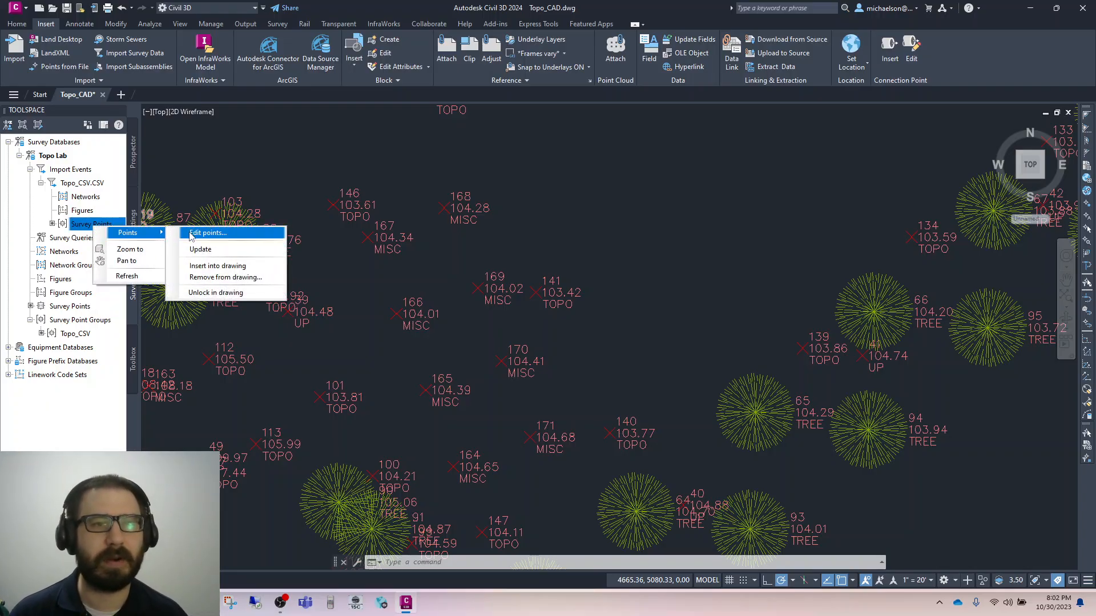
left_click(190, 233)
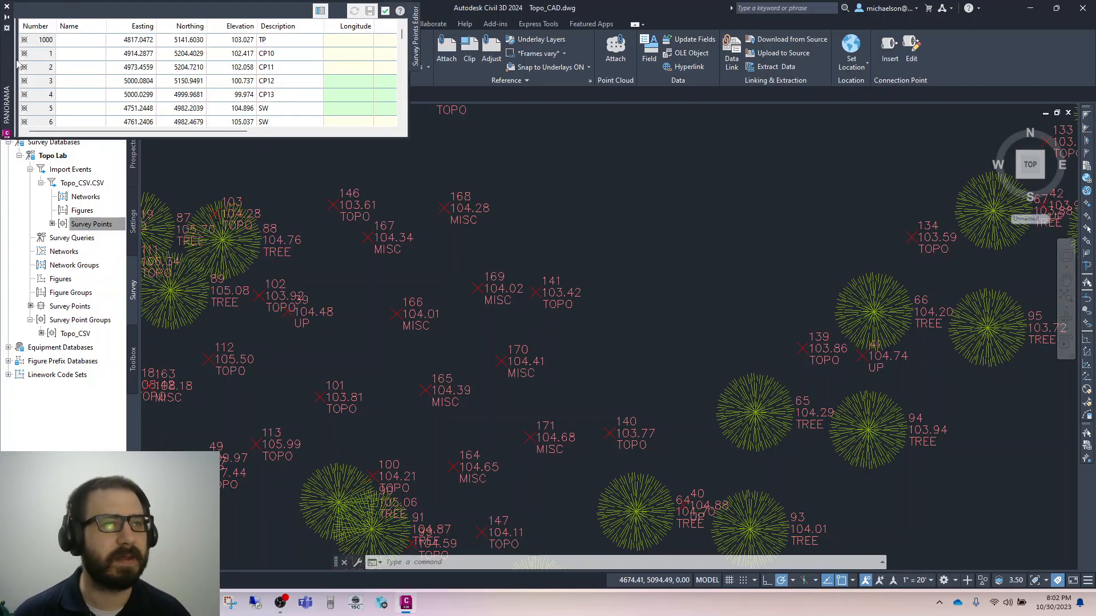
Step: Move the survey points editor off the Toolspace and enlarge it so more point rows show beside the drawing
left_click_drag(17, 64, 161, 171)
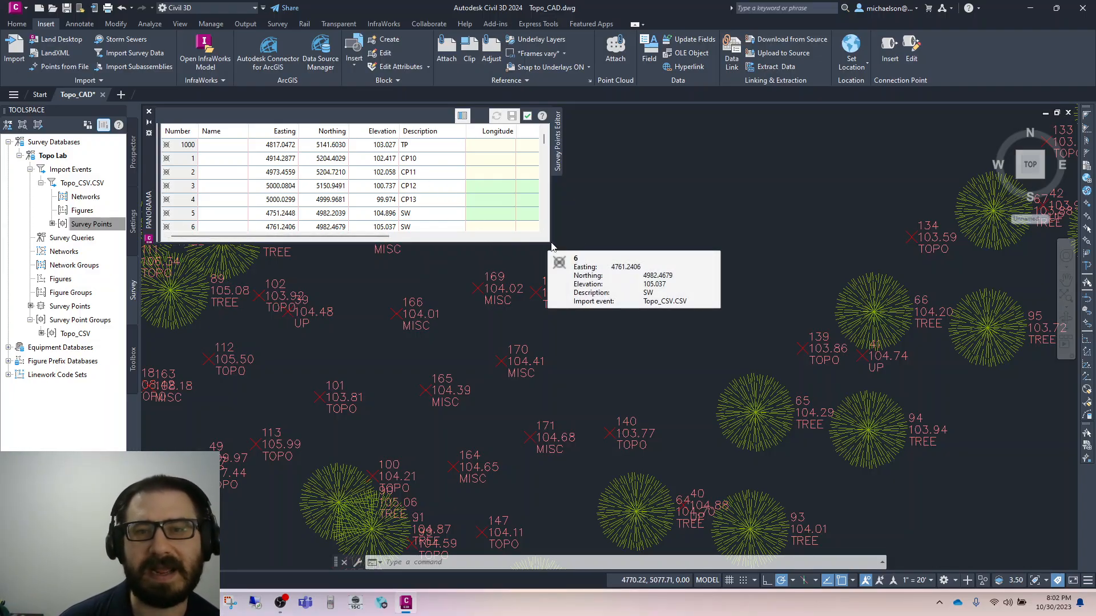
left_click_drag(551, 244, 582, 272)
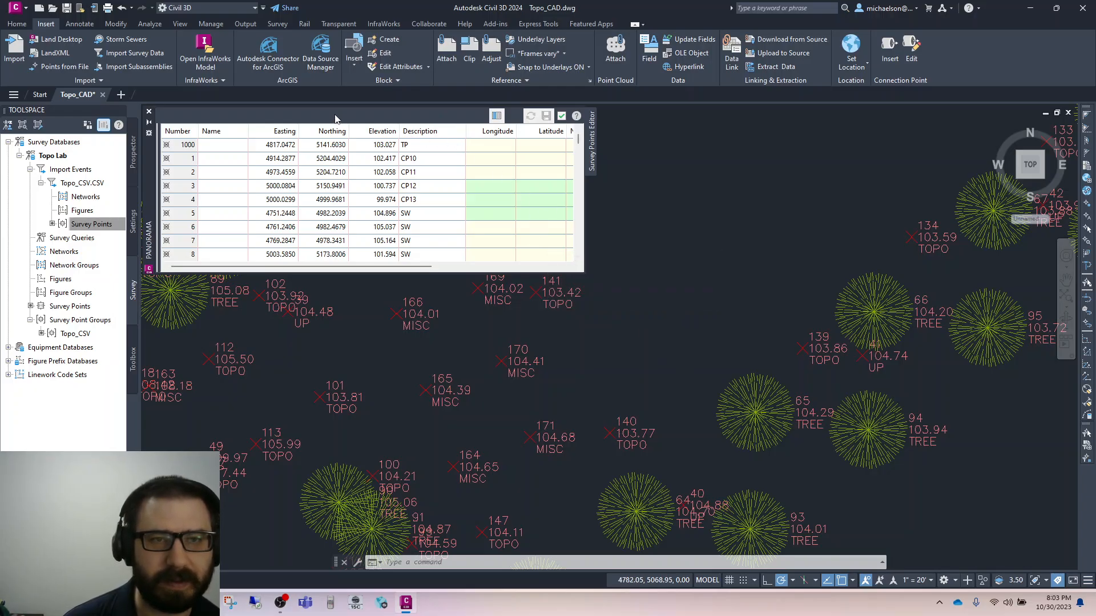
mouse_move(151, 172)
left_mouse_down()
mouse_move(181, 201)
mouse_move(463, 297)
mouse_move(117, 225)
mouse_move(198, 377)
mouse_move(138, 159)
mouse_move(148, 167)
left_mouse_up()
scroll(432, 413, "down", 4)
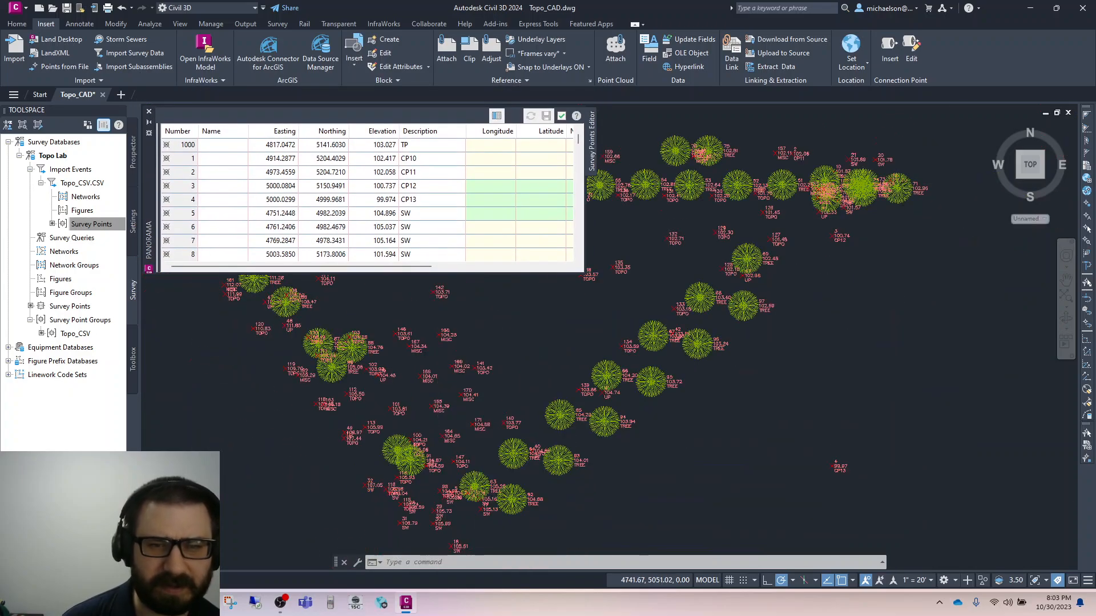
scroll(437, 386, "up", 2)
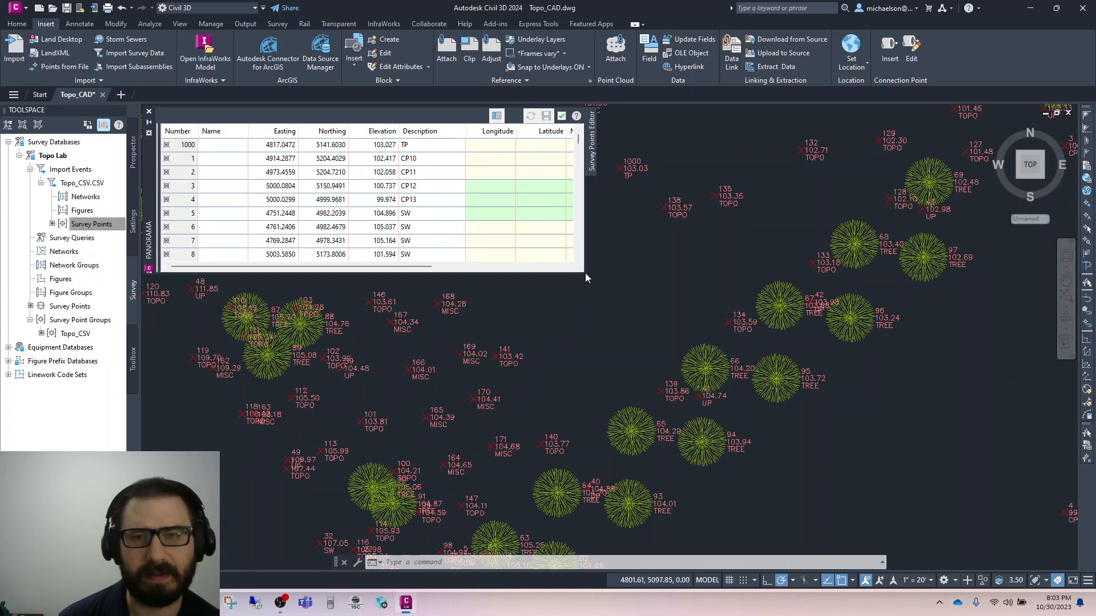
left_click_drag(584, 273, 577, 295)
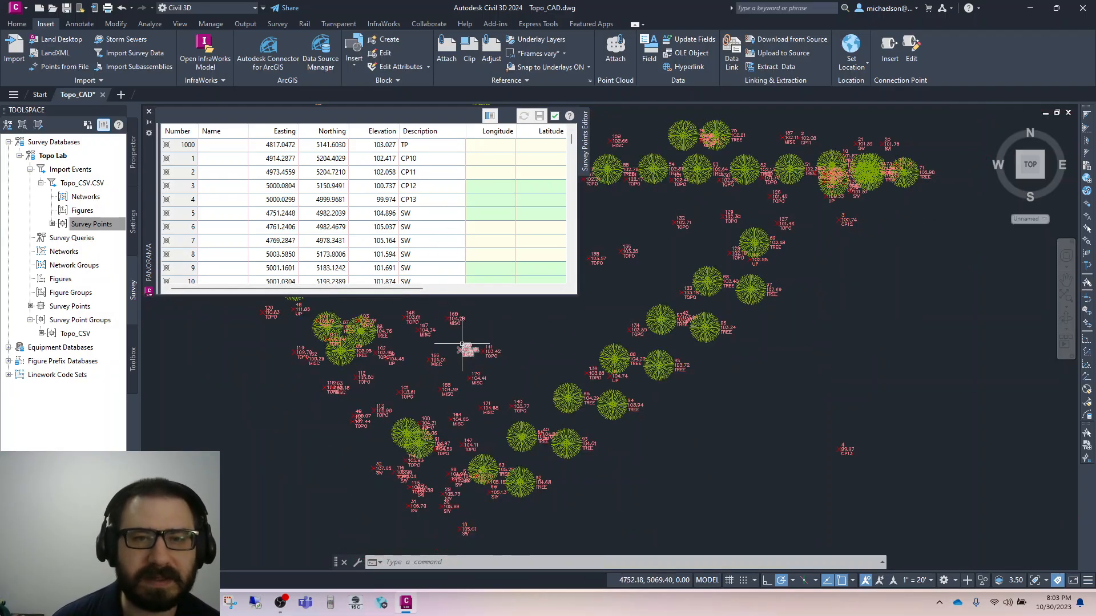
scroll(526, 346, "down", 3)
scroll(501, 298, "up", 3)
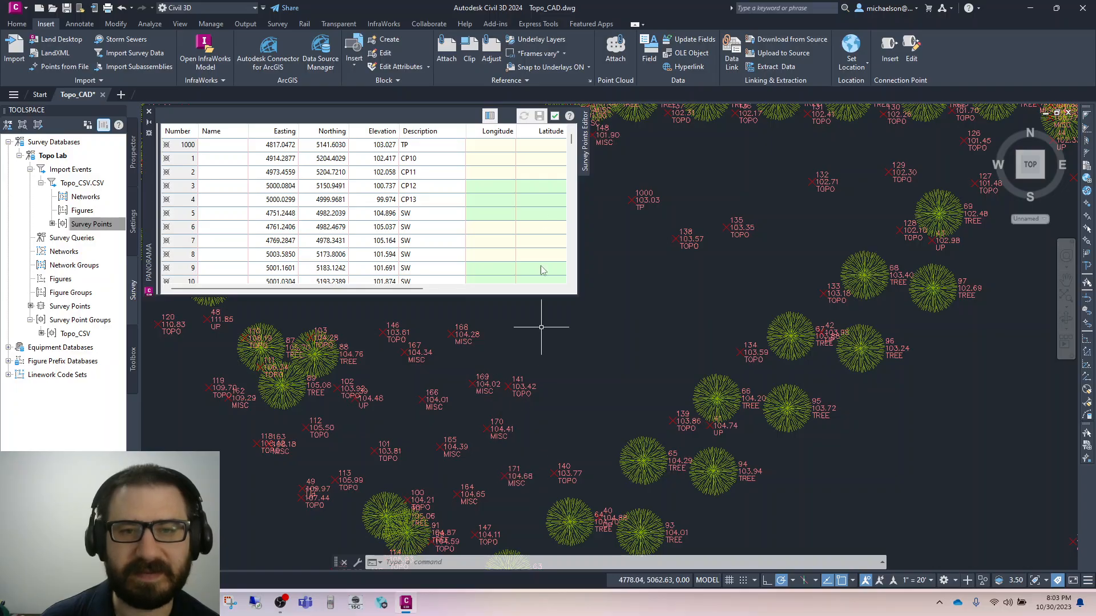
Step: Set the descriptions of survey points 165 through 171 at the end of the point list to QT
left_click_drag(572, 143, 571, 194)
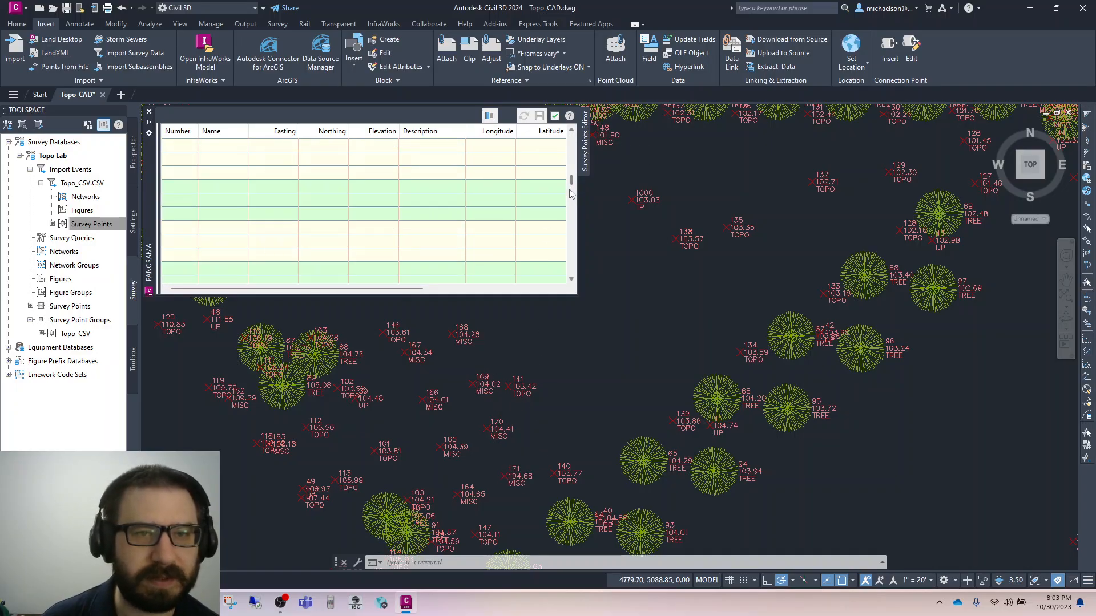
left_click_drag(568, 243, 564, 282)
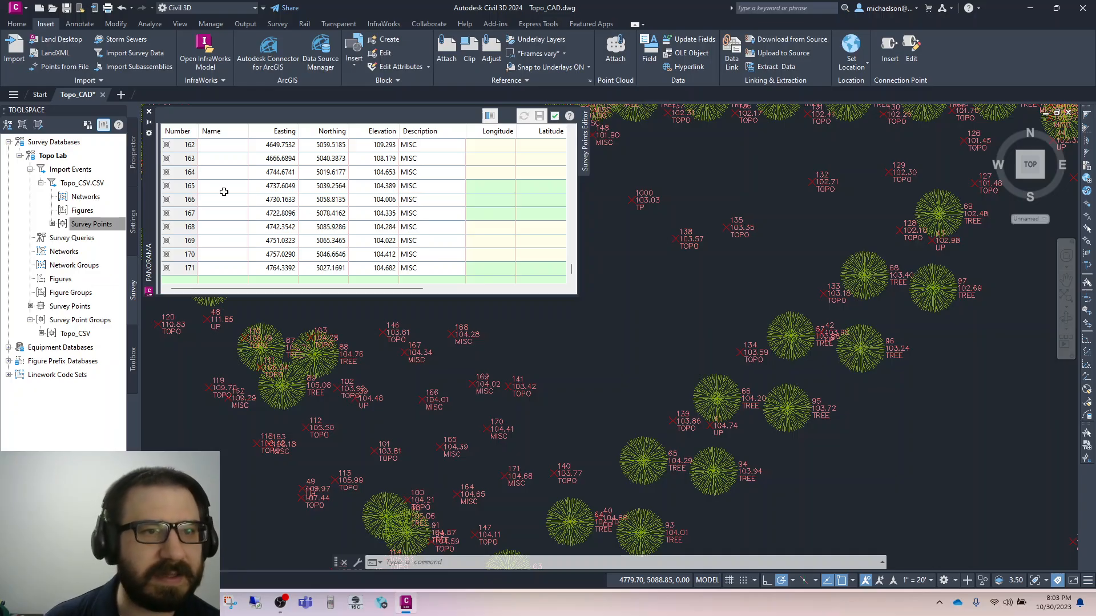
left_click(430, 185)
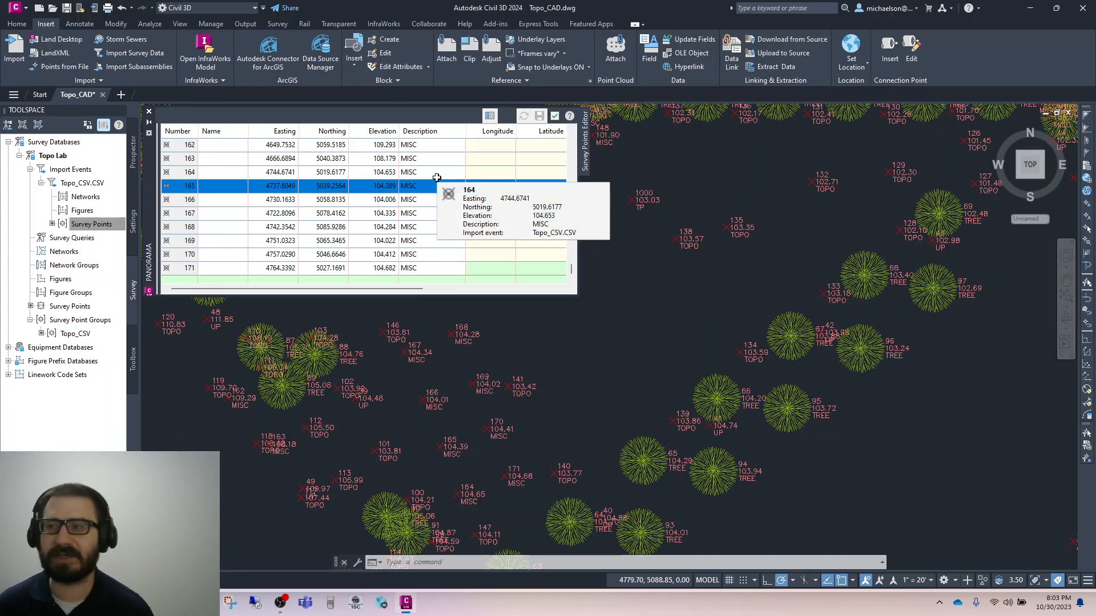
left_click(428, 186)
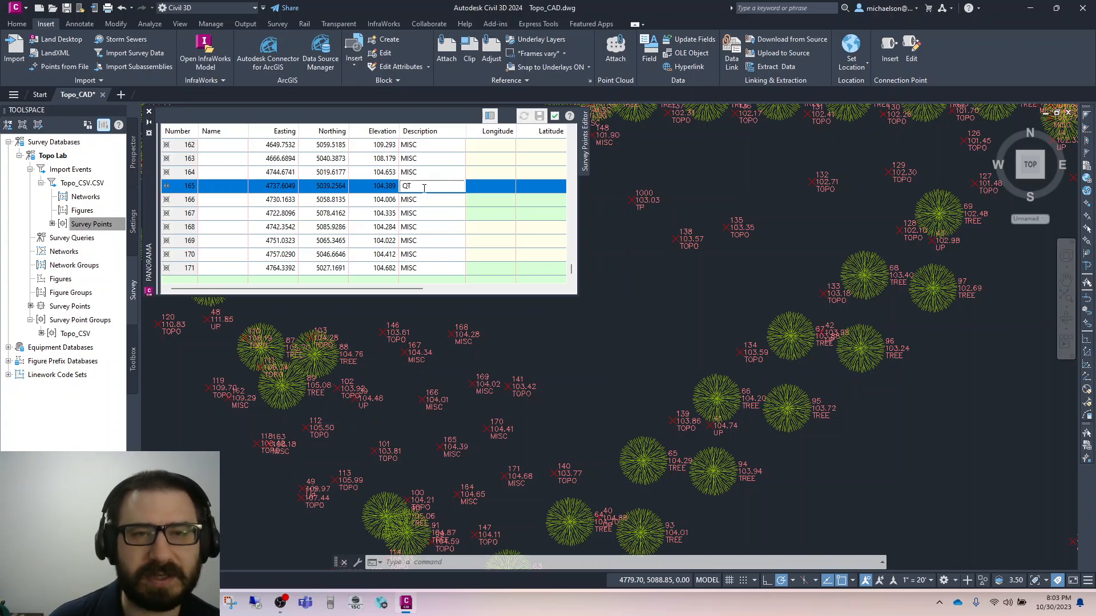
type("QT")
key("Return")
left_click(418, 200)
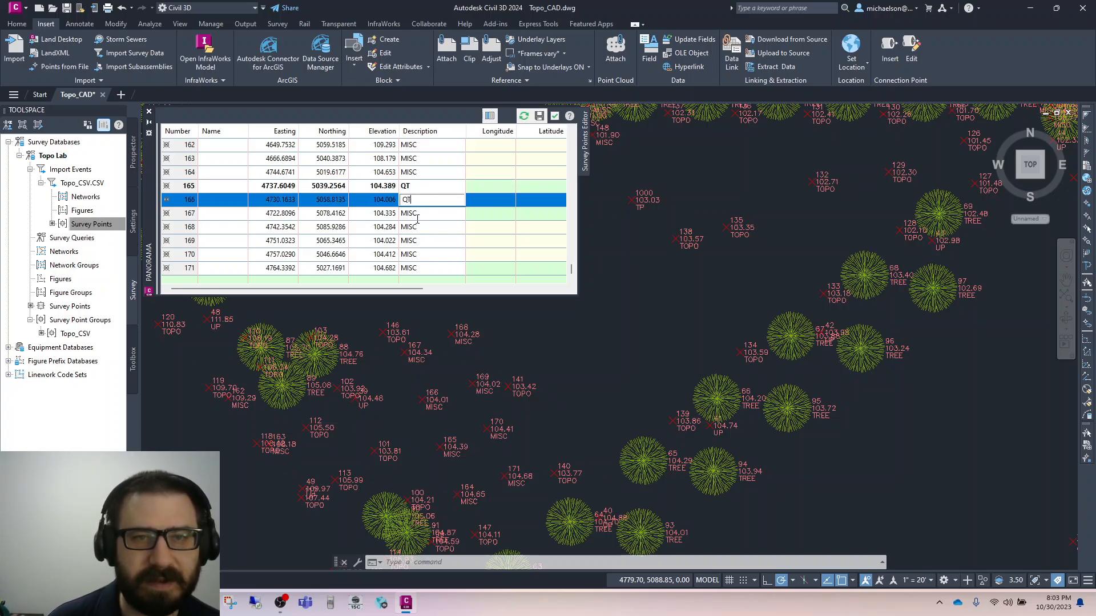
type("QT")
key("Return")
left_click(414, 213)
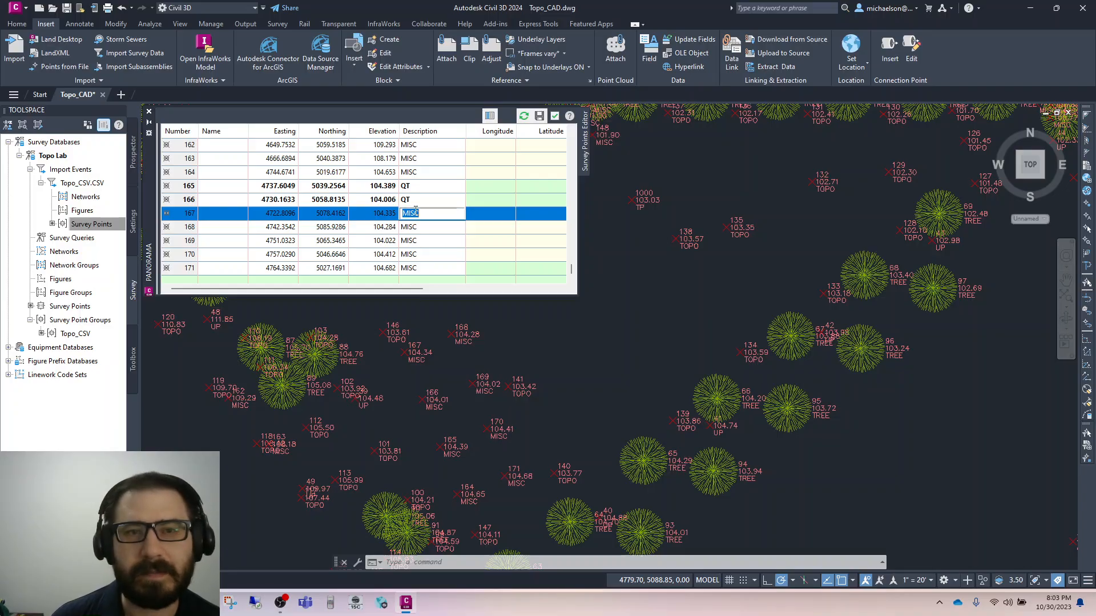
key("Return")
left_click(420, 227)
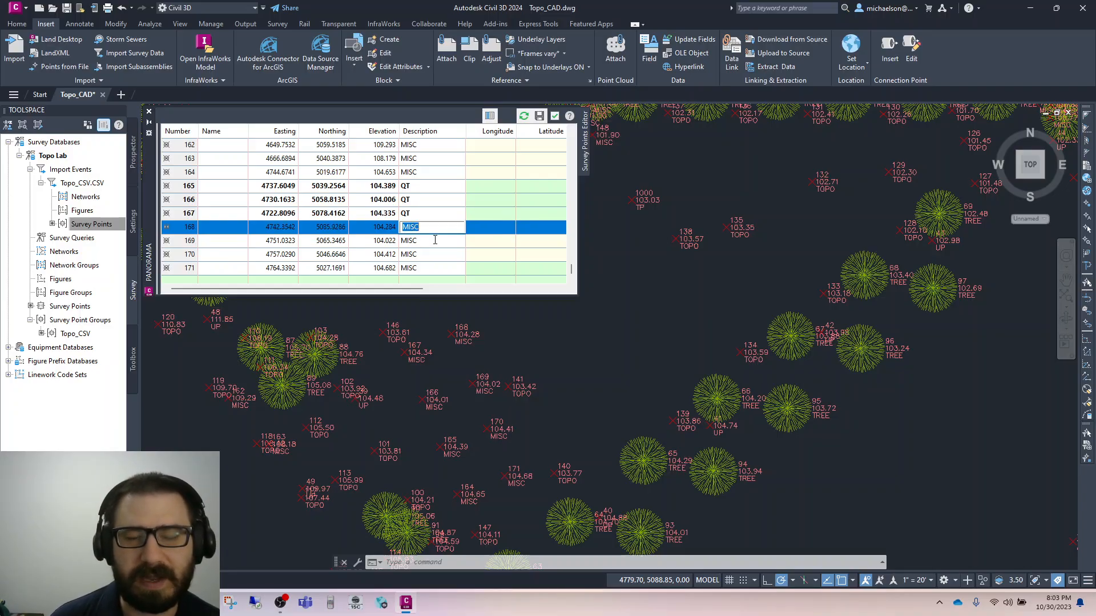
type("QT")
key("Return")
left_click(421, 241)
type("QT")
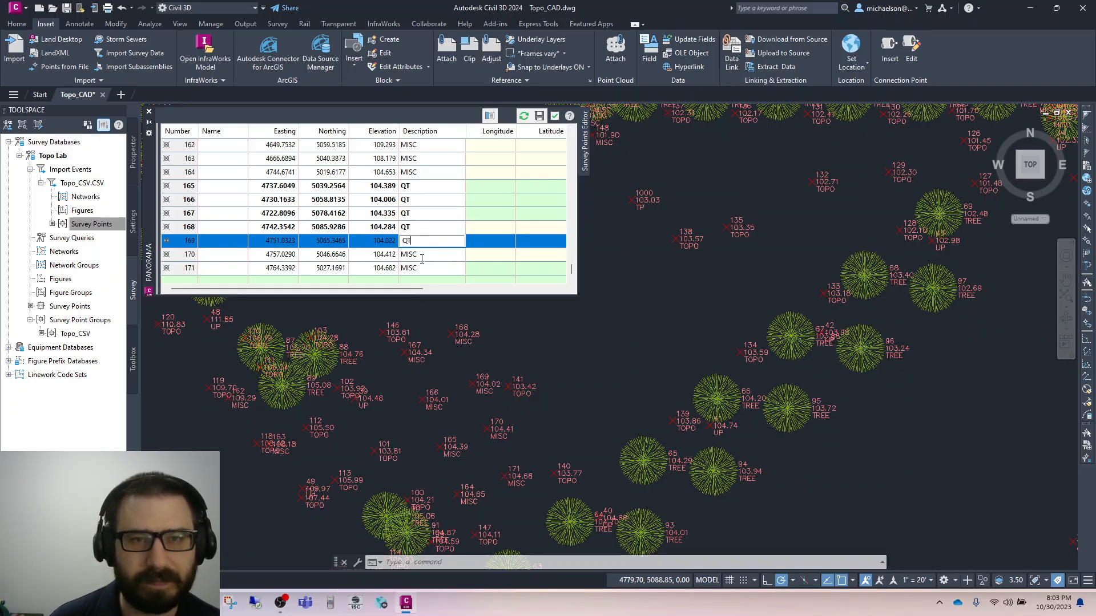
key("Return")
left_click(422, 254)
type("QT")
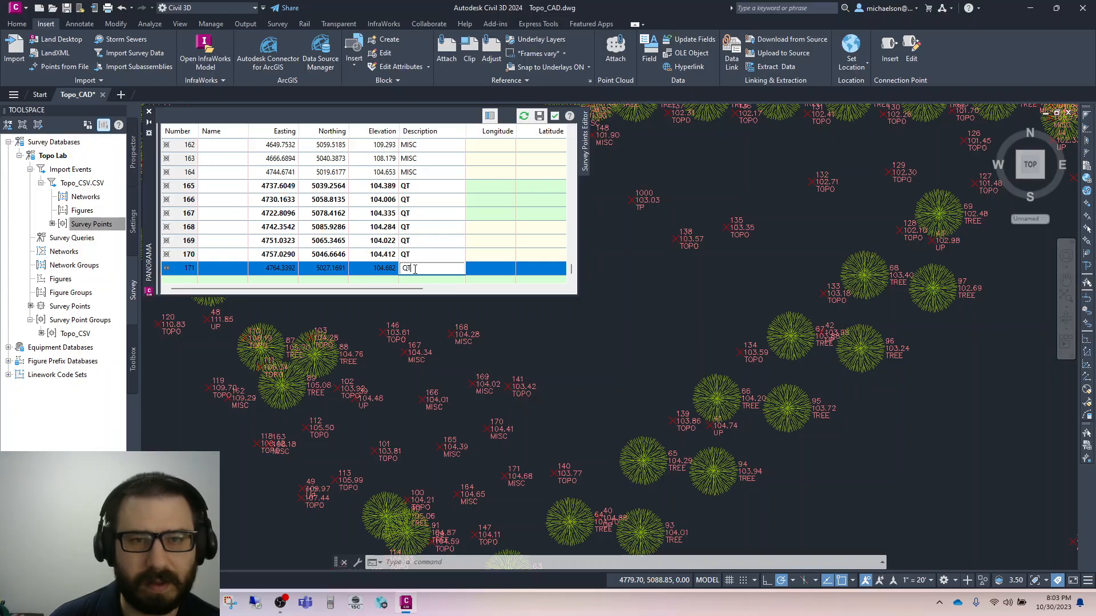
left_click(427, 241)
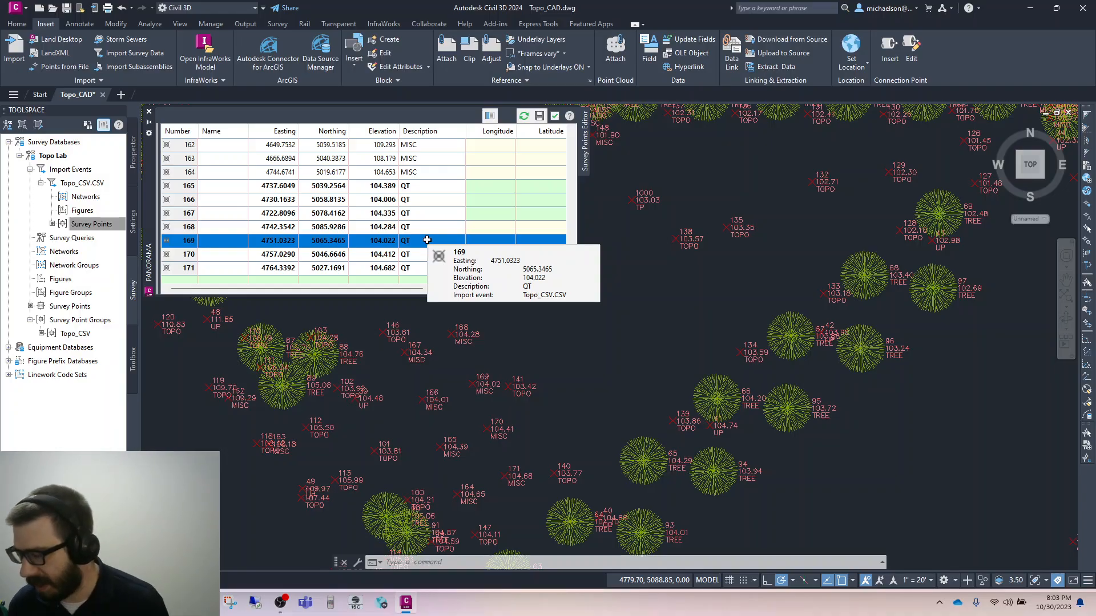
Step: Save the edited point descriptions to the survey database and close the survey points editor
left_click(539, 118)
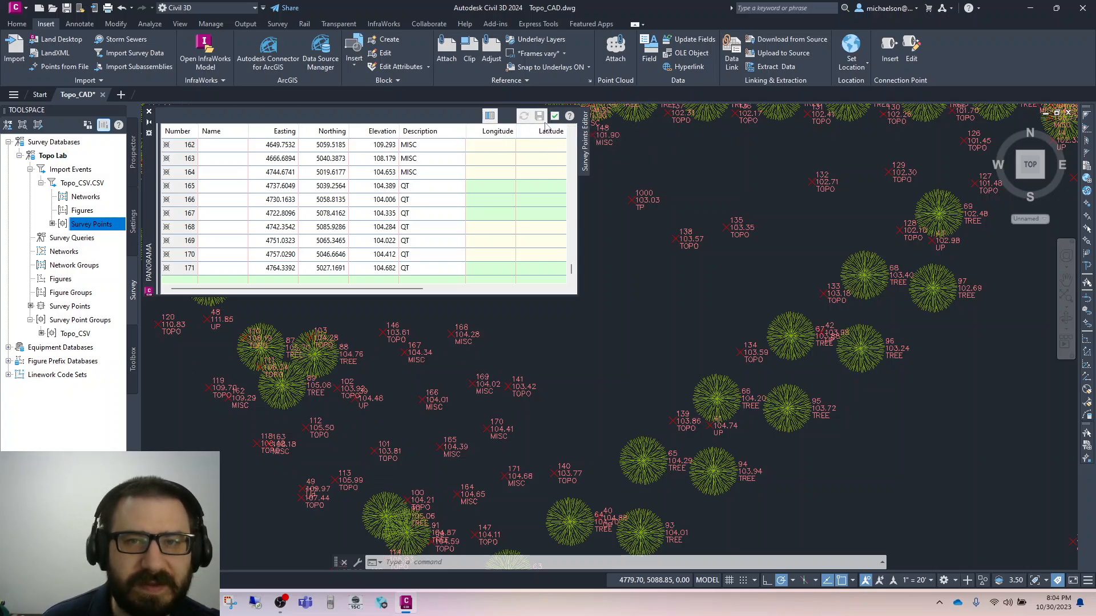
left_click(148, 111)
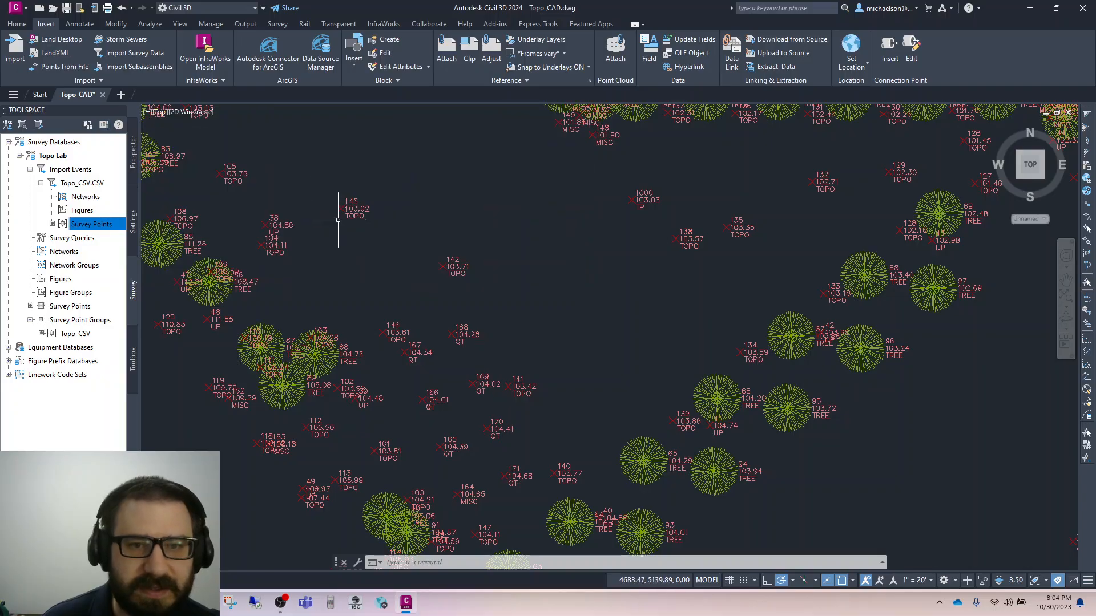
scroll(484, 490, "up", 2)
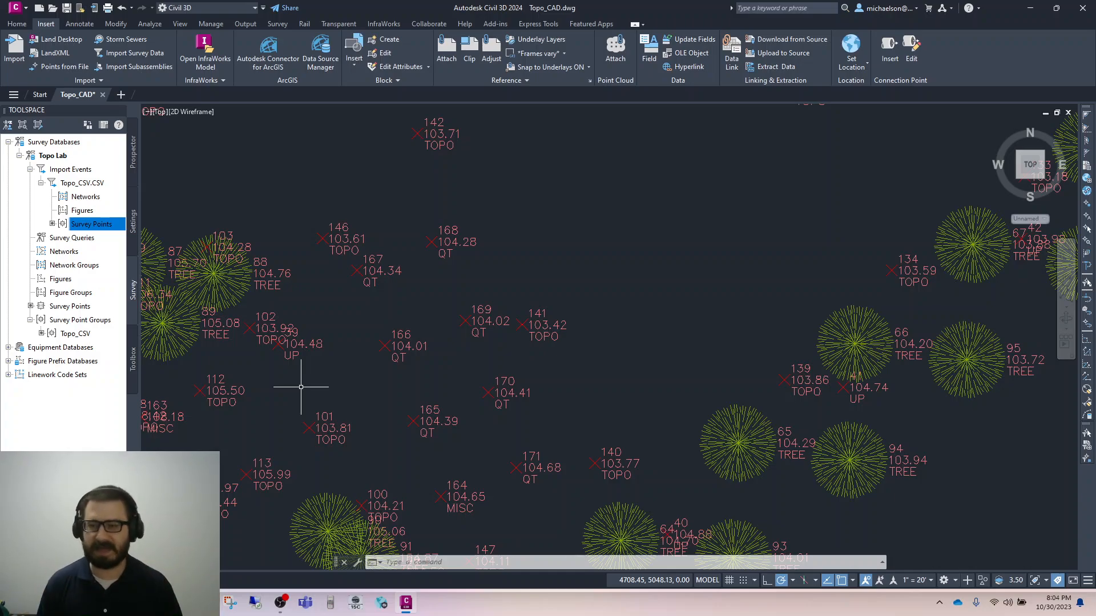
scroll(309, 362, "down", 5)
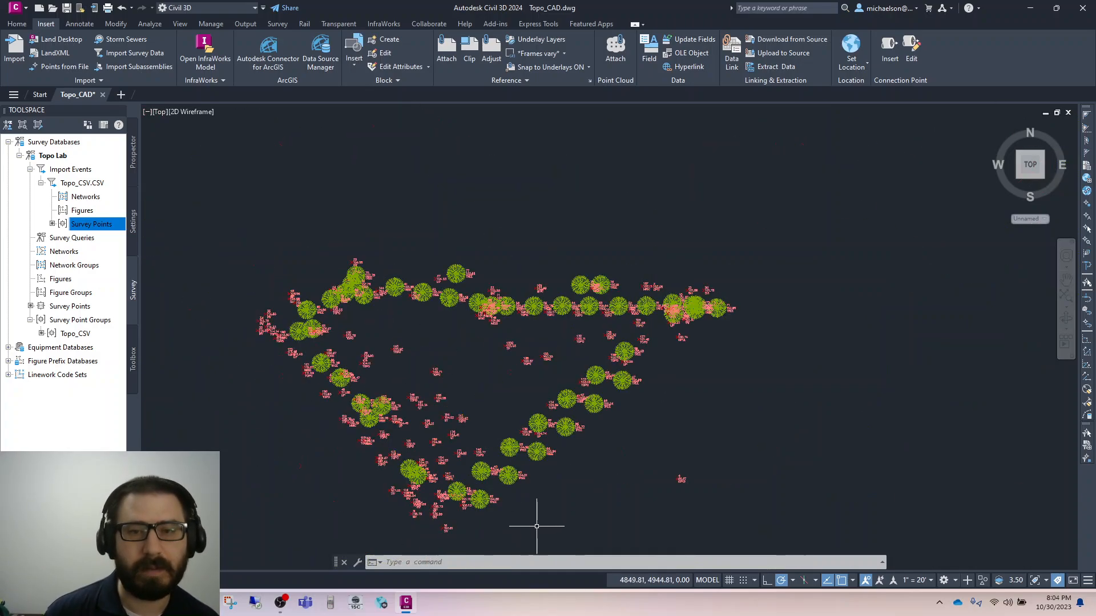
scroll(463, 451, "up", 2)
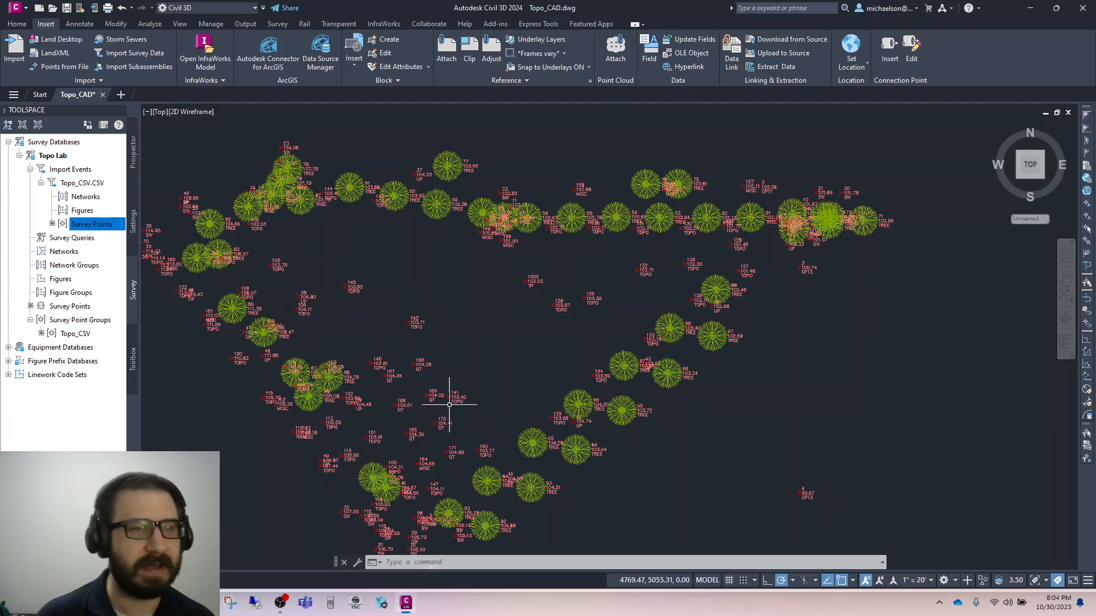
Step: Open the keys of the Civil 3D description key set for editing and widen the editor and its columns
left_click(135, 232)
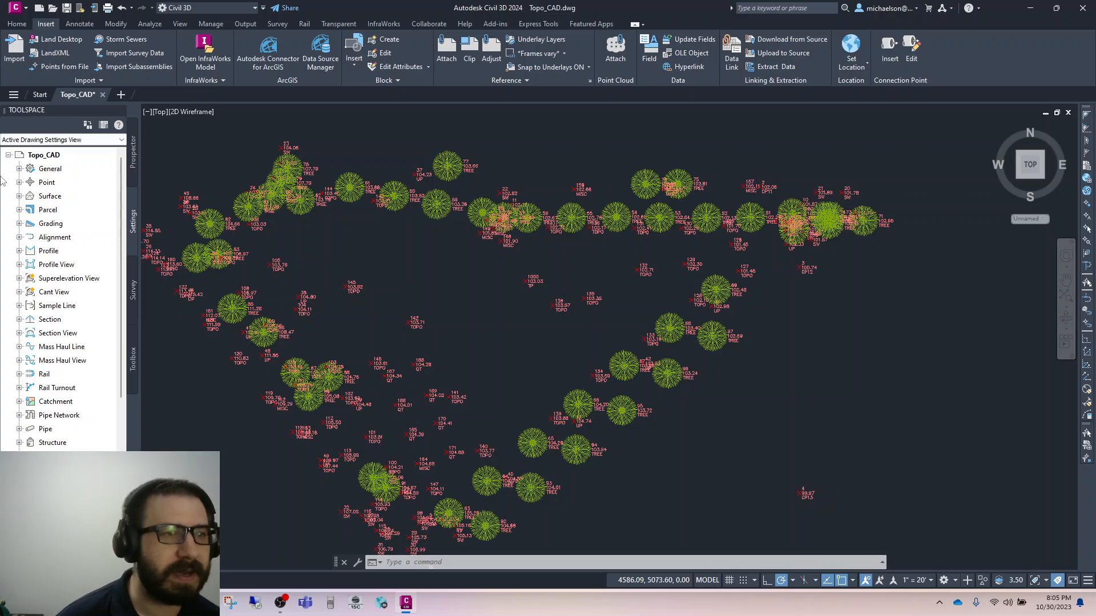
left_click(19, 182)
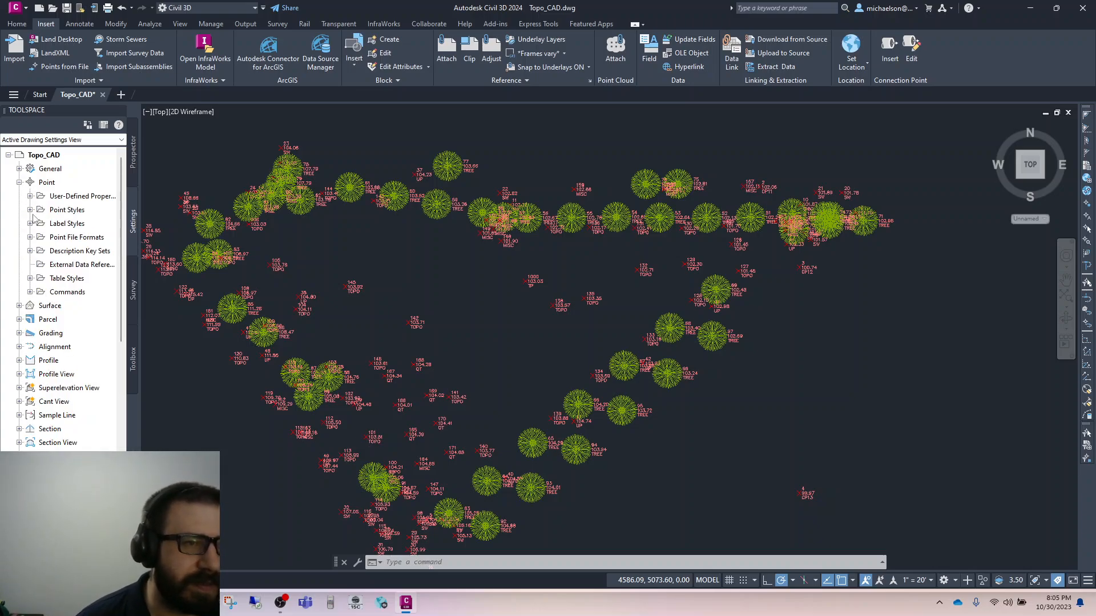
left_click(31, 251)
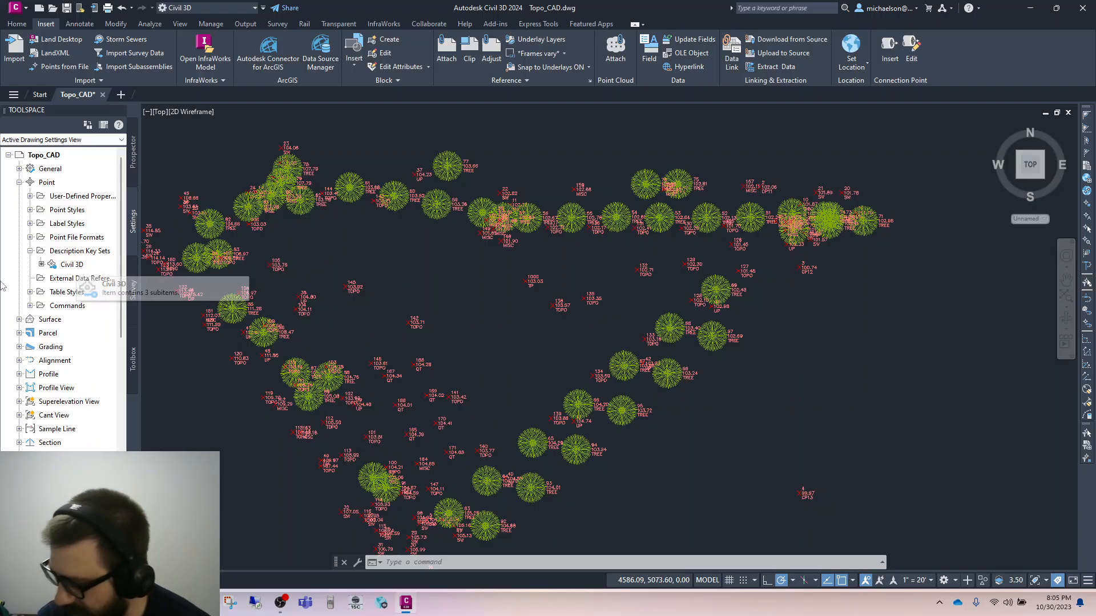
right_click(77, 264)
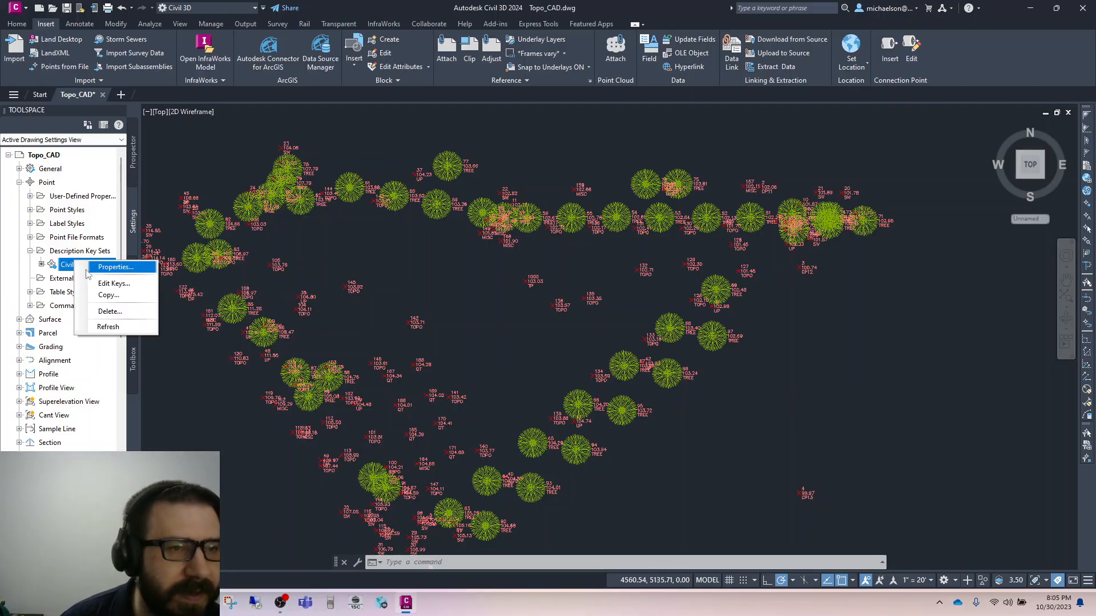
left_click(108, 284)
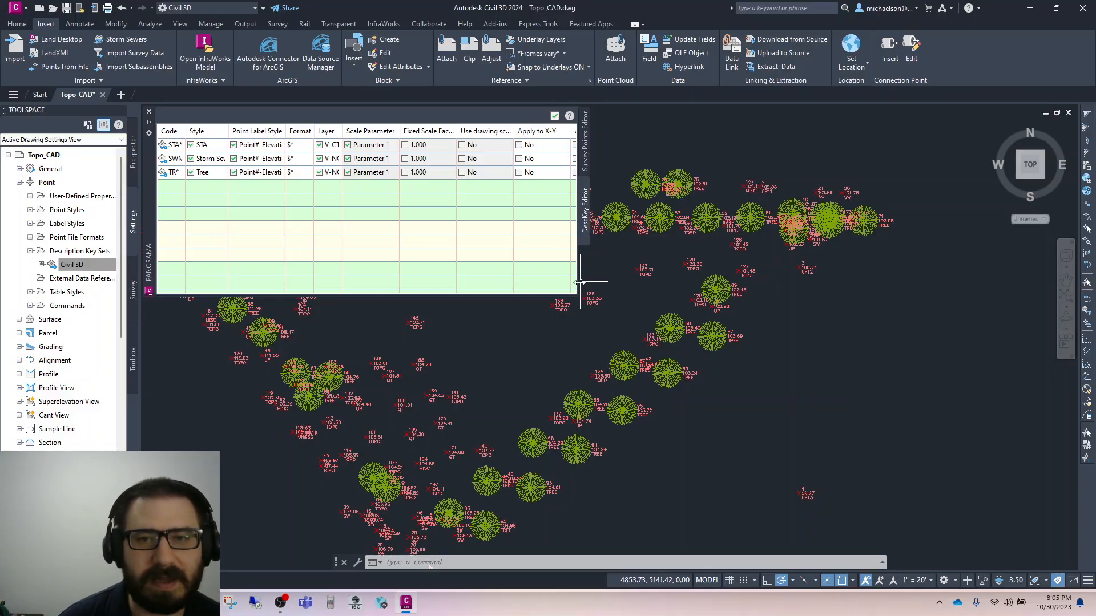
left_click_drag(577, 279, 946, 272)
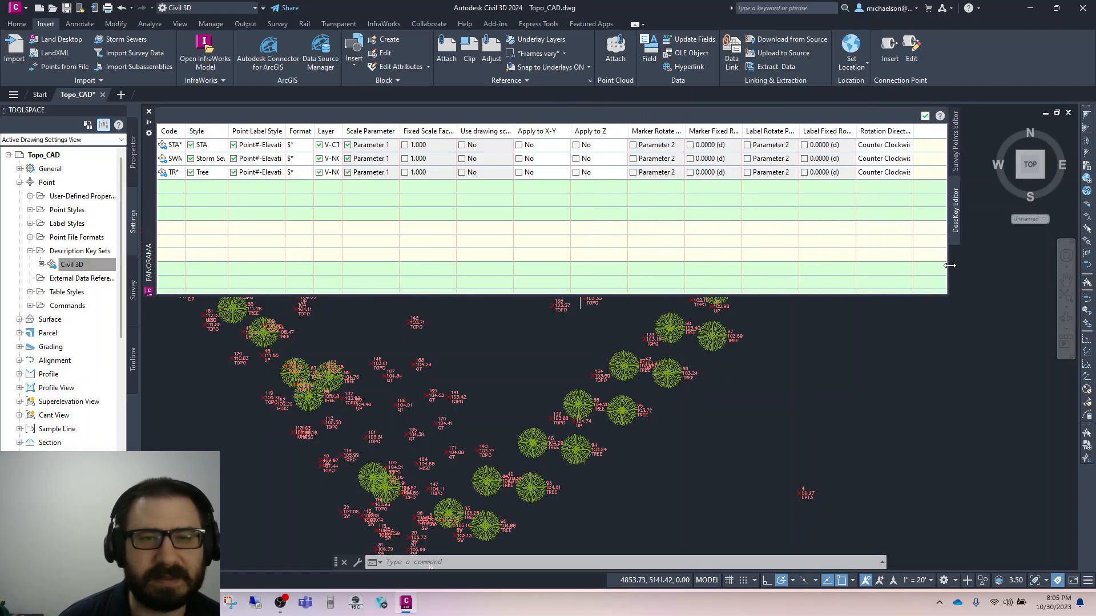
left_click_drag(185, 131, 503, 130)
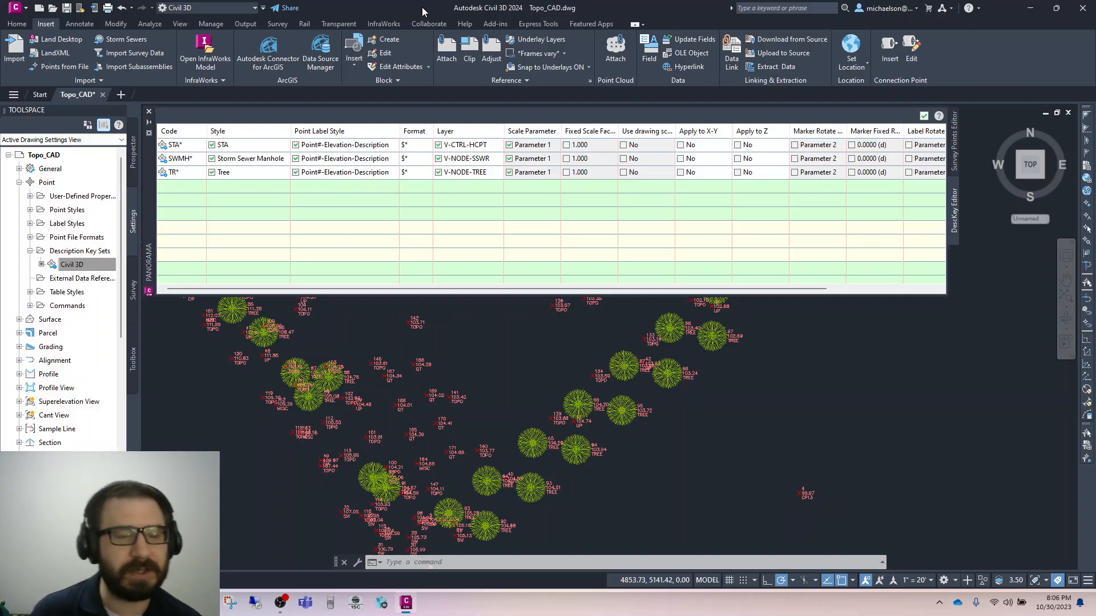
Step: Change the code of the STA* description key to CP*
left_click(196, 145)
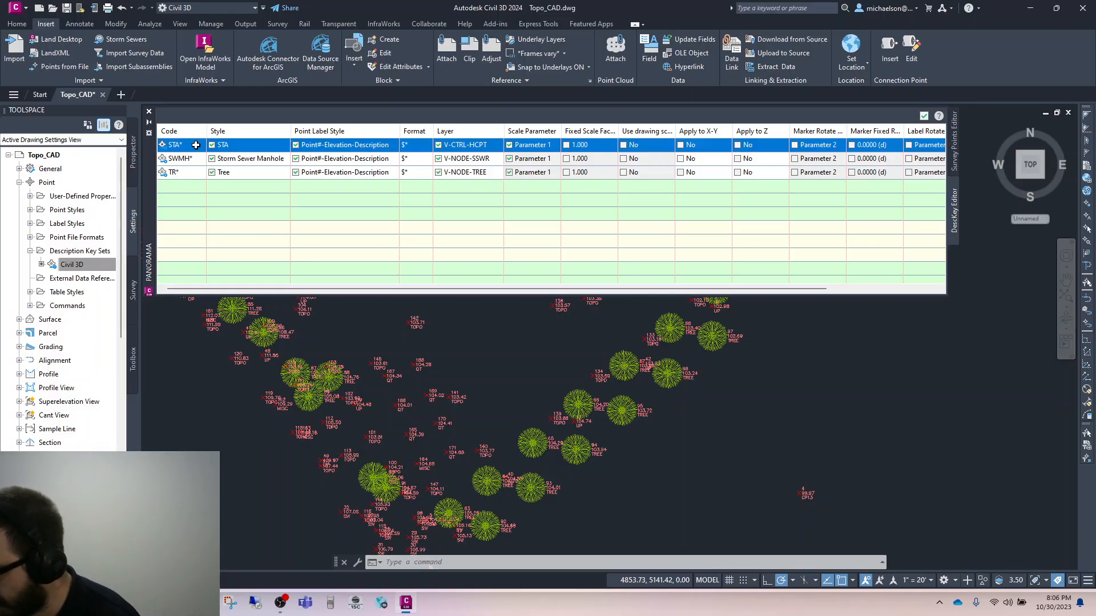
left_click(196, 145)
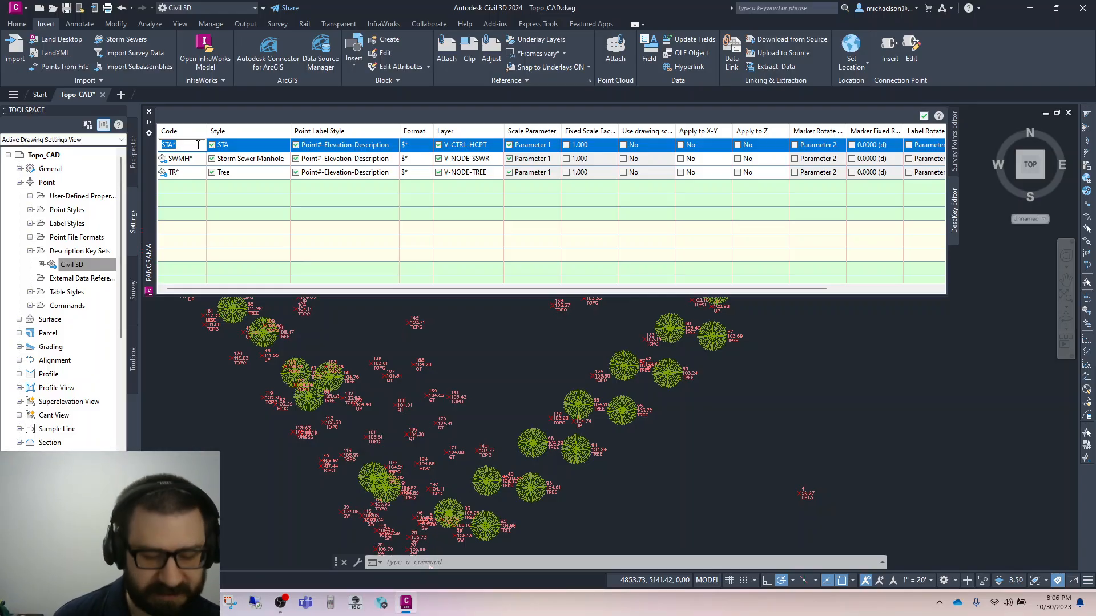
type("CP")
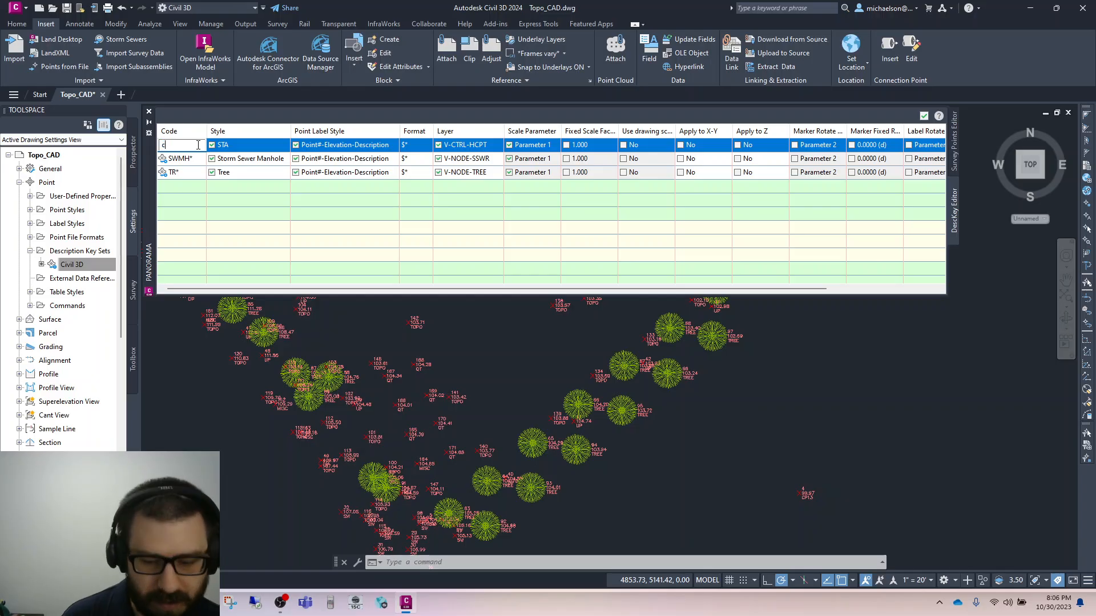
type("*")
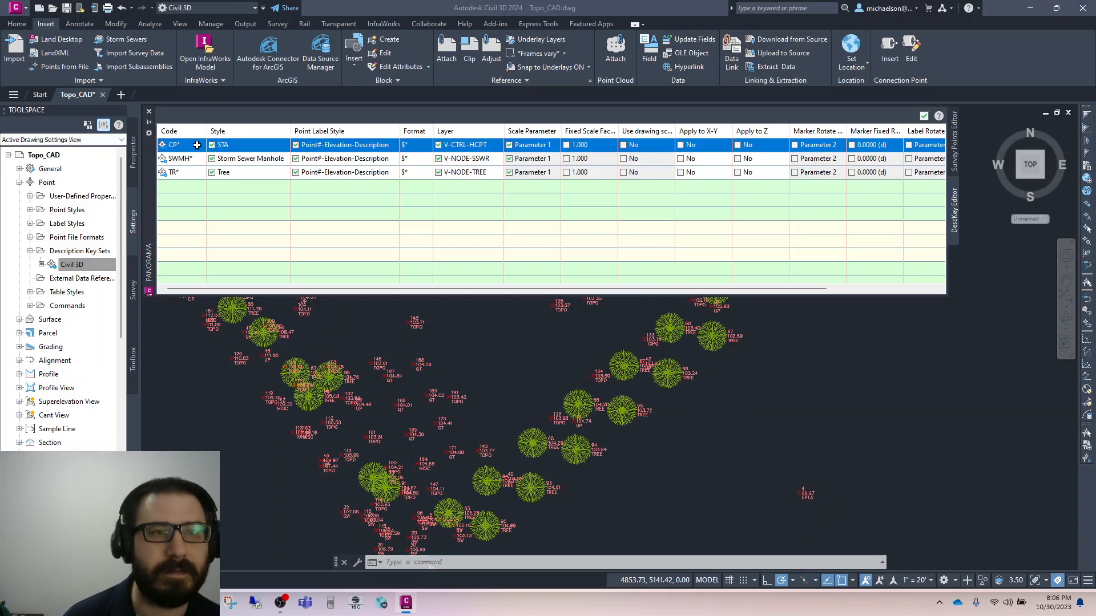
key("Tab")
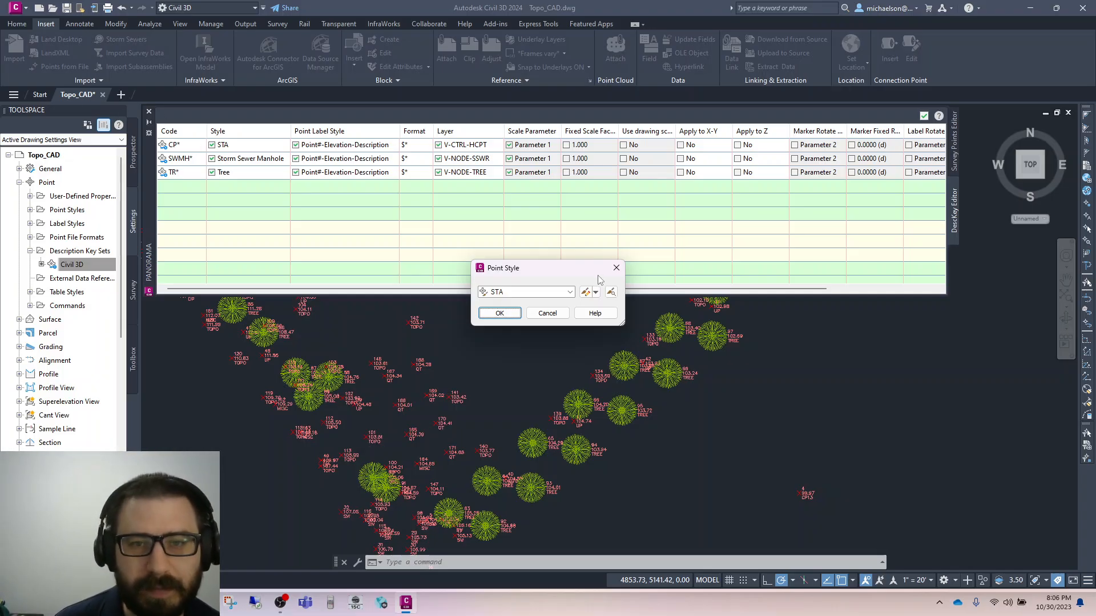
Step: Try the Benchmark point style for the CP* description key
left_click(570, 292)
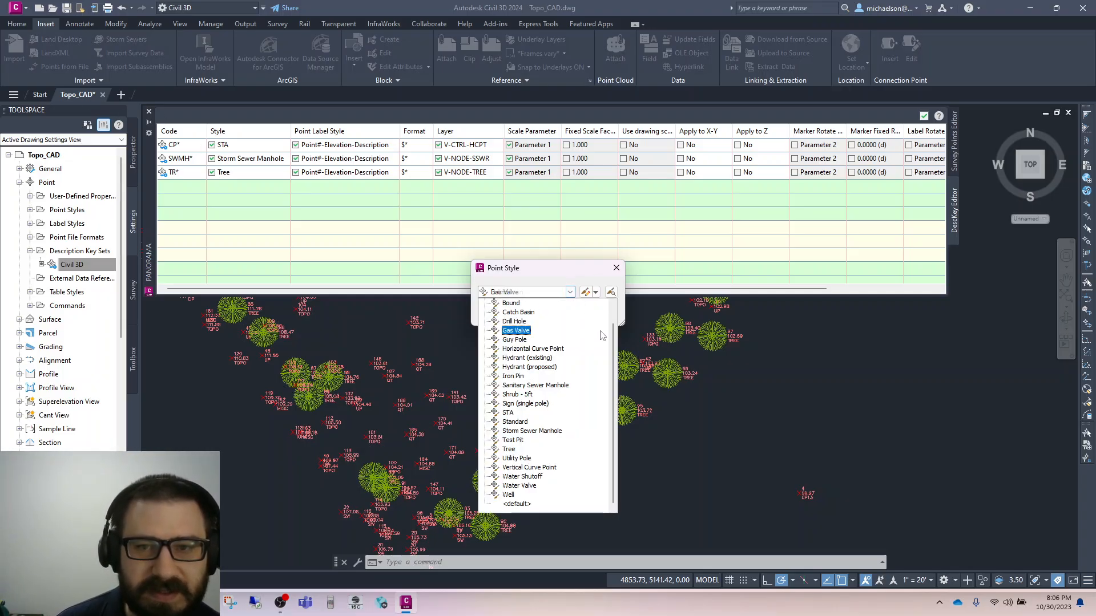
scroll(599, 335, "up", 1)
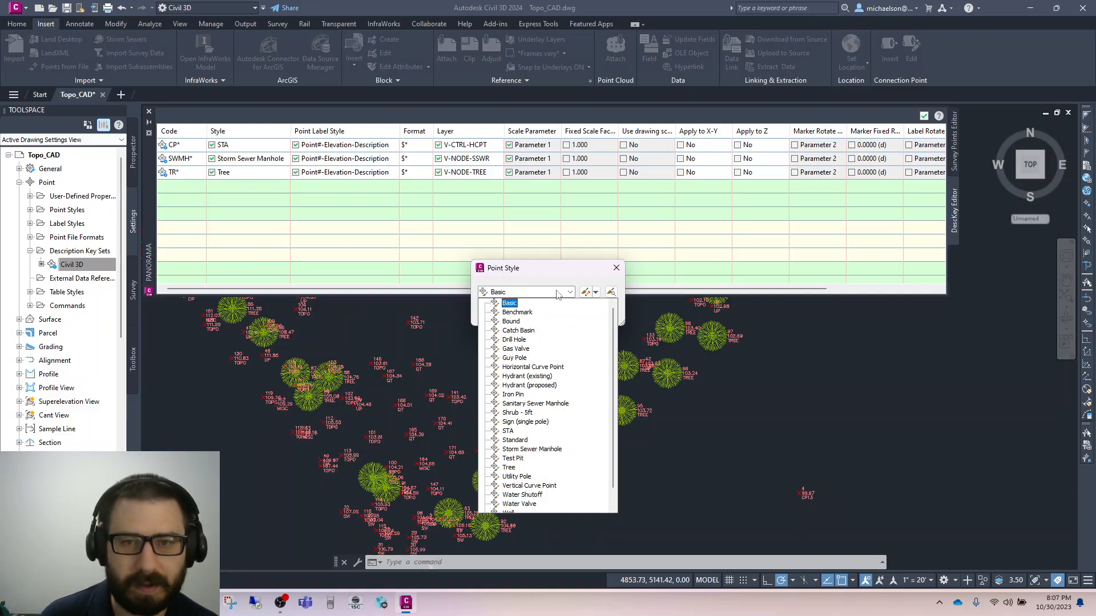
left_click(551, 314)
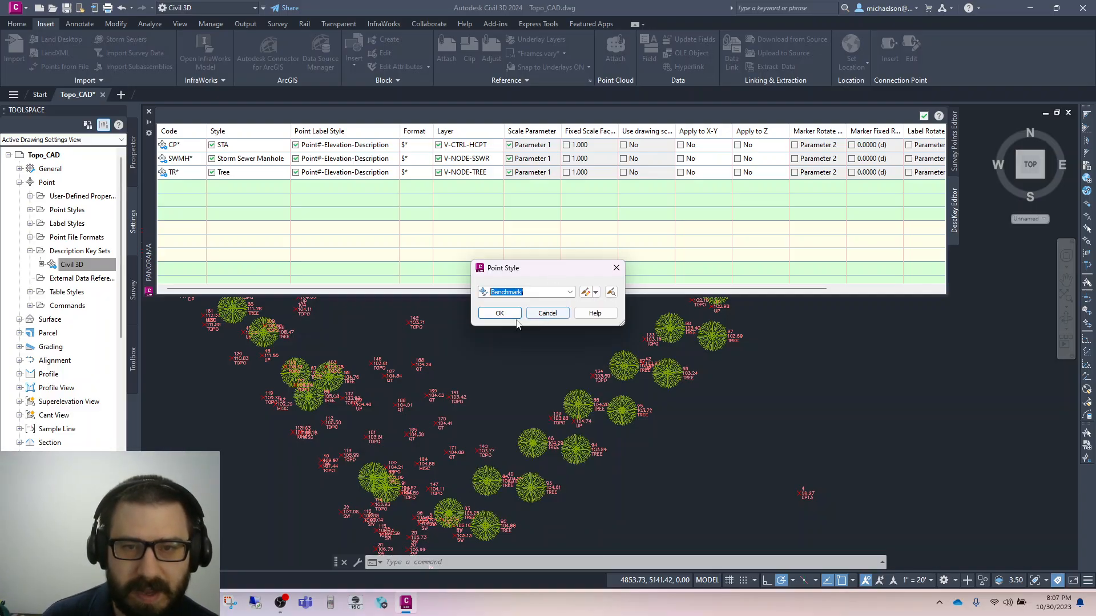
left_click(513, 317)
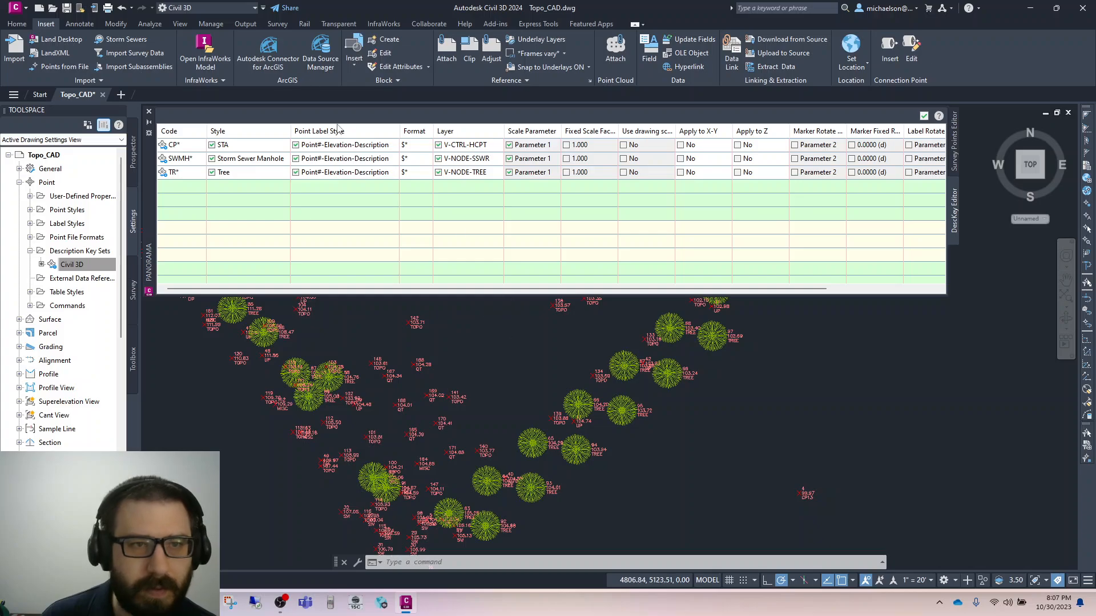
Step: Choose the Description Only point label style for the CP* key and open that style's layout settings for editing
left_click(362, 148)
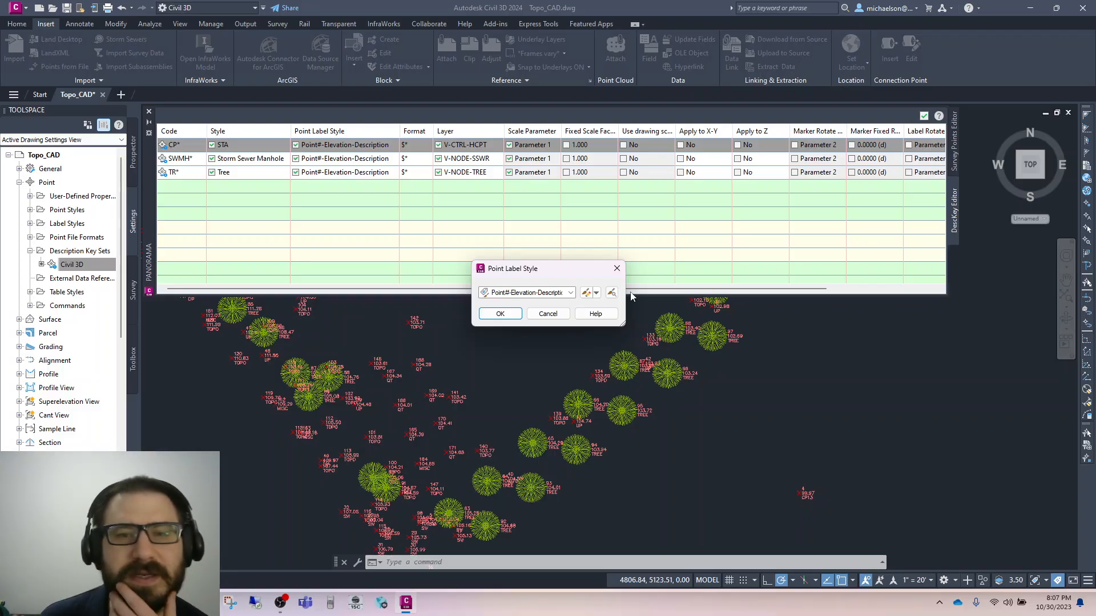
left_click(570, 293)
left_click(545, 308)
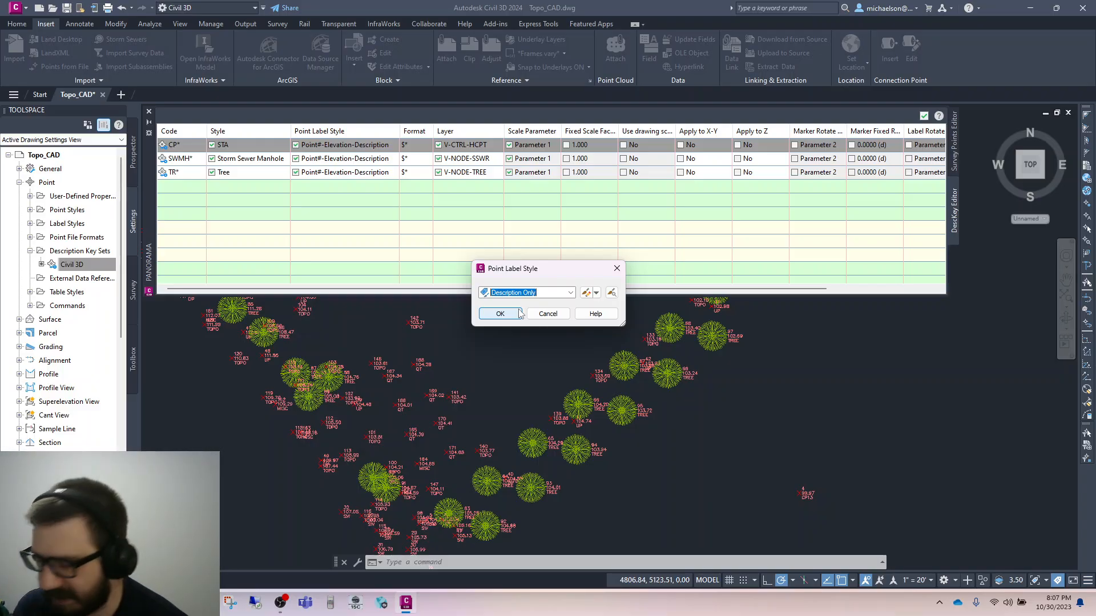
left_click(596, 293)
left_click(606, 340)
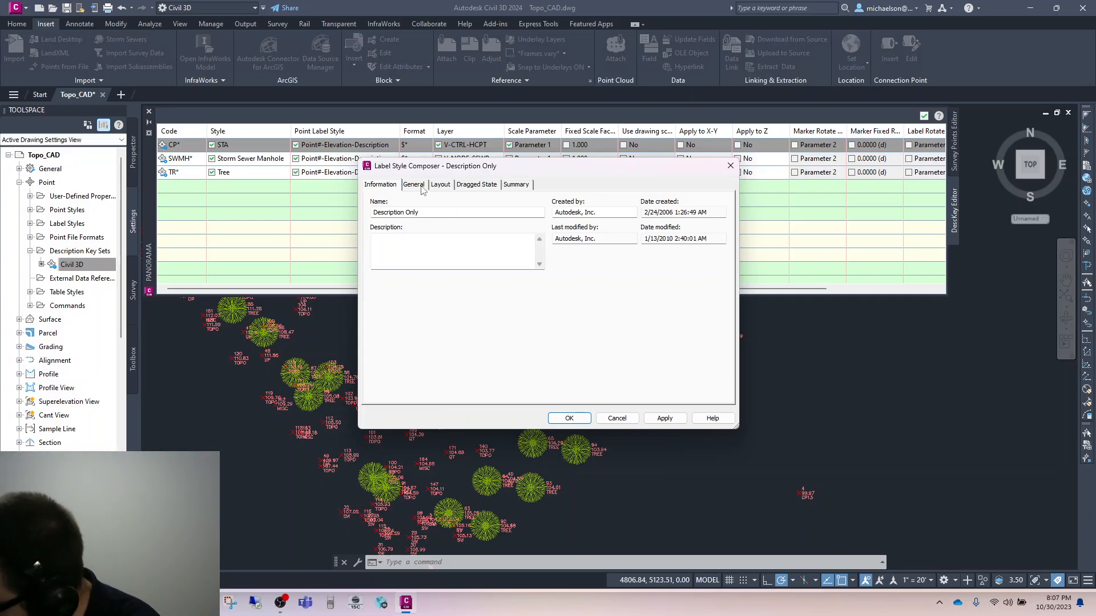
left_click(414, 185)
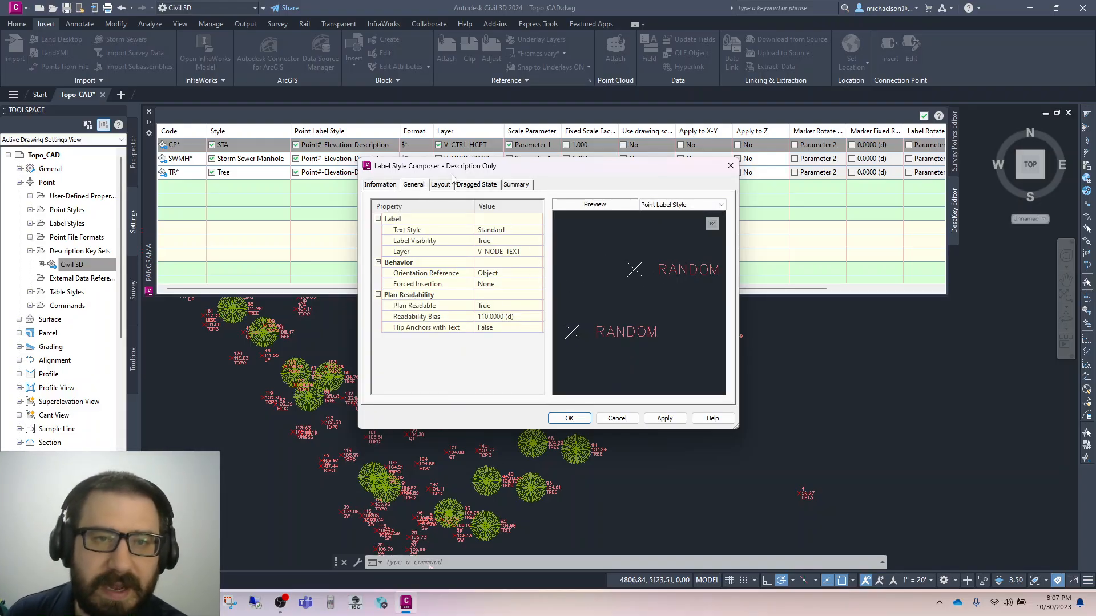
left_click(441, 184)
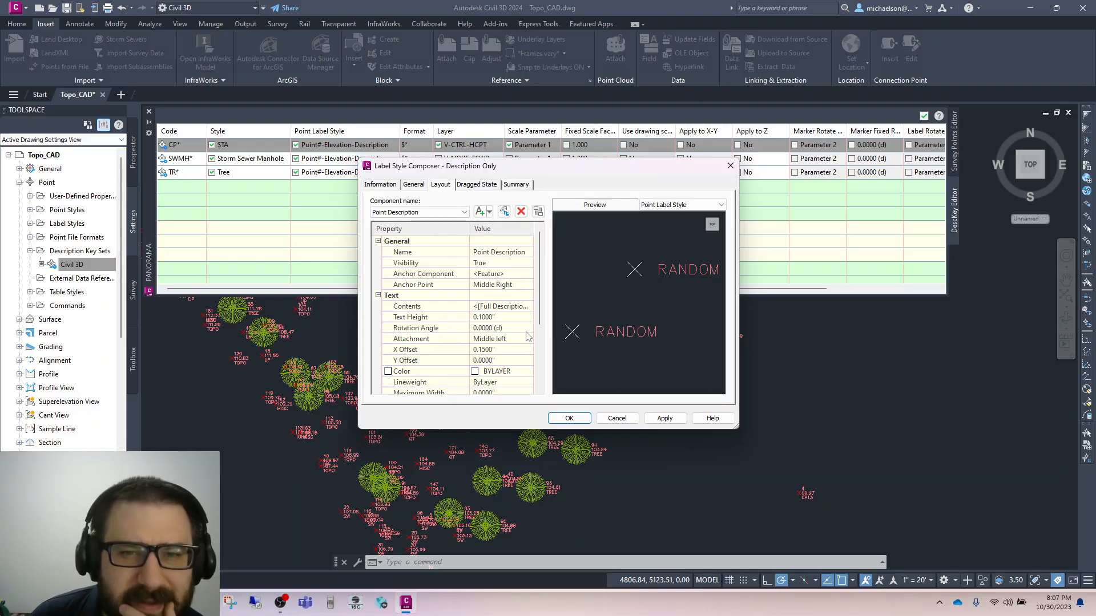
Step: Replace the text contents of the Point Description label component with the Raw Description property
left_click(530, 308)
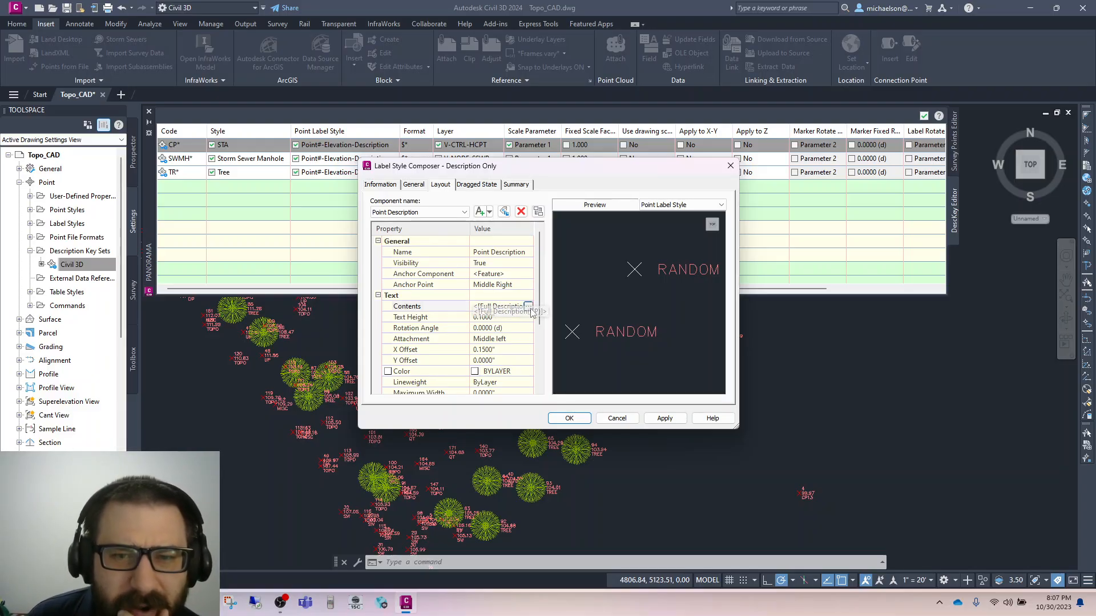
left_click(529, 307)
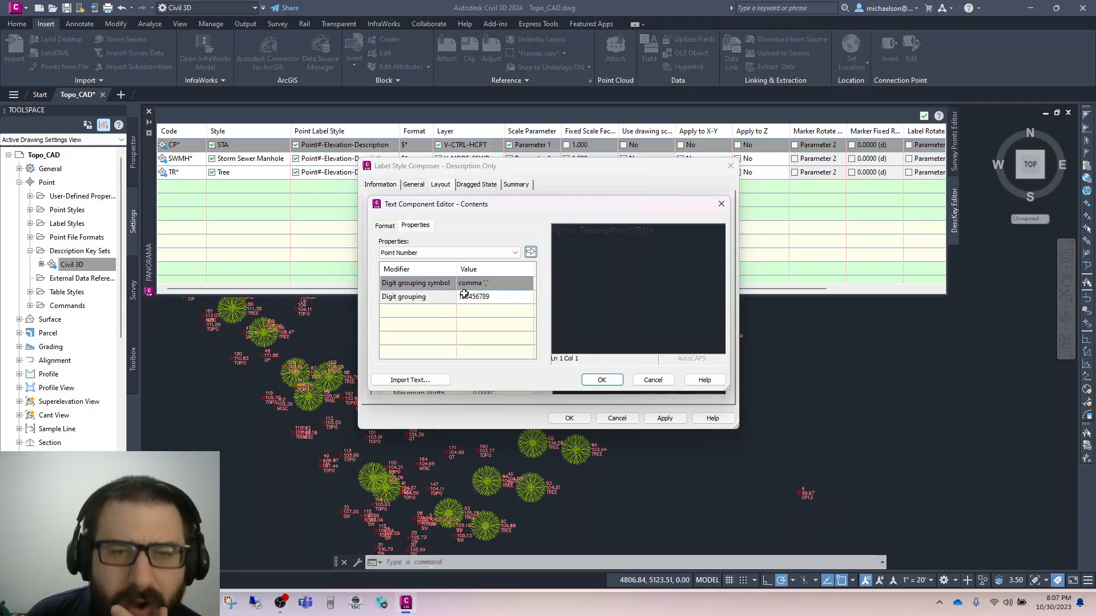
left_click(622, 229)
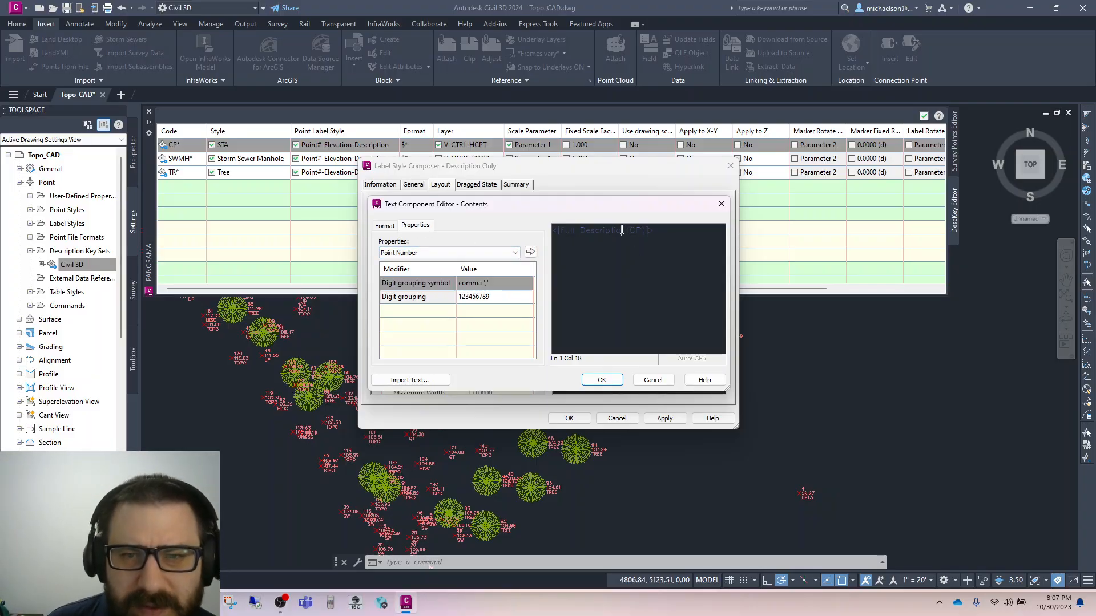
double_click(622, 230)
left_click(510, 252)
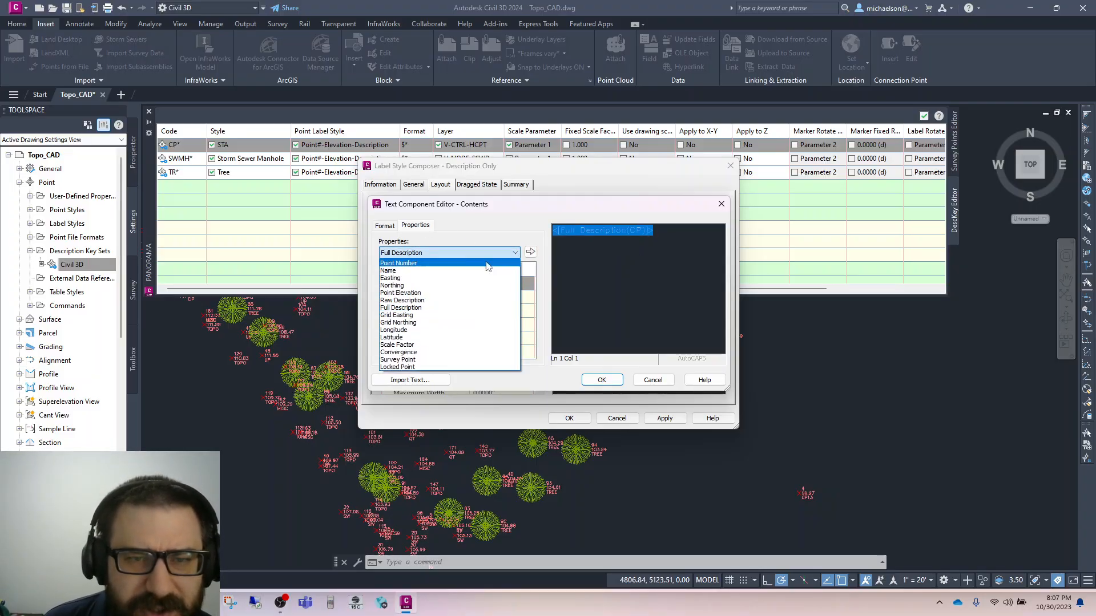
left_click(420, 301)
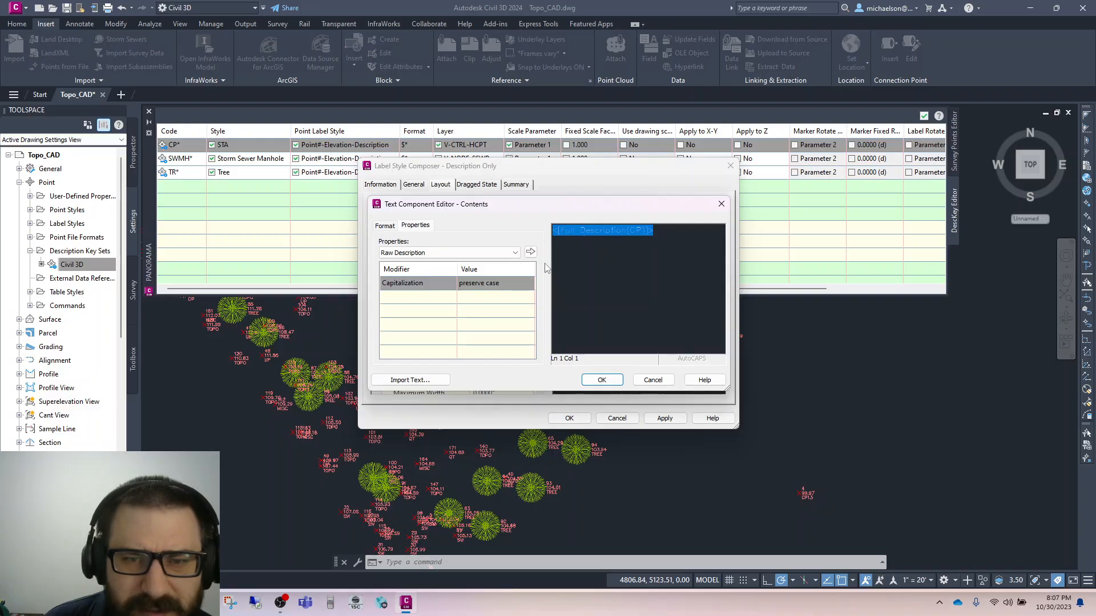
left_click(530, 252)
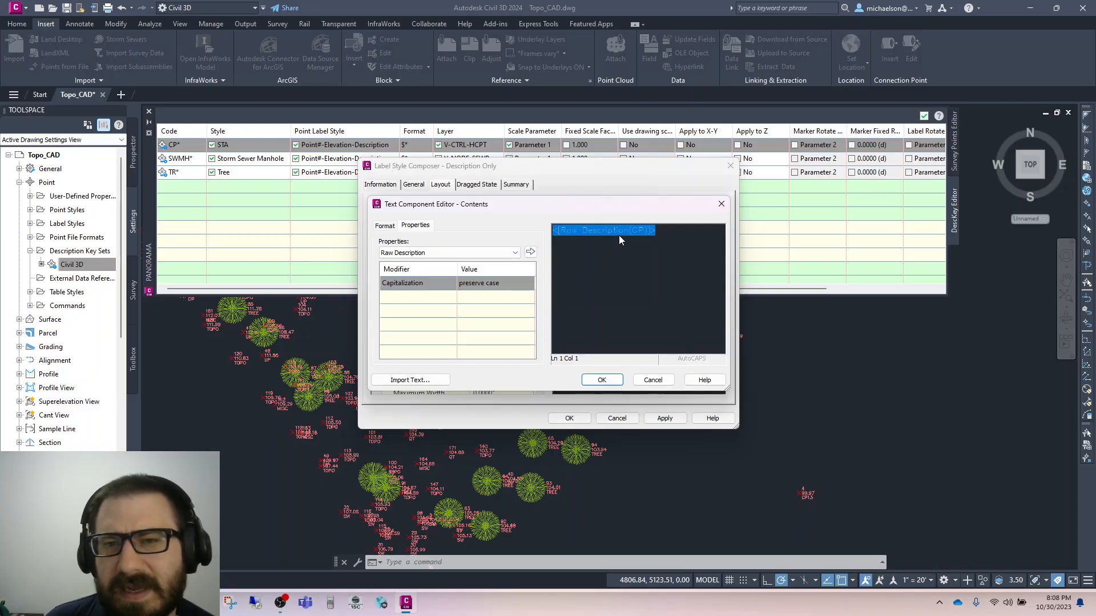
left_click(601, 380)
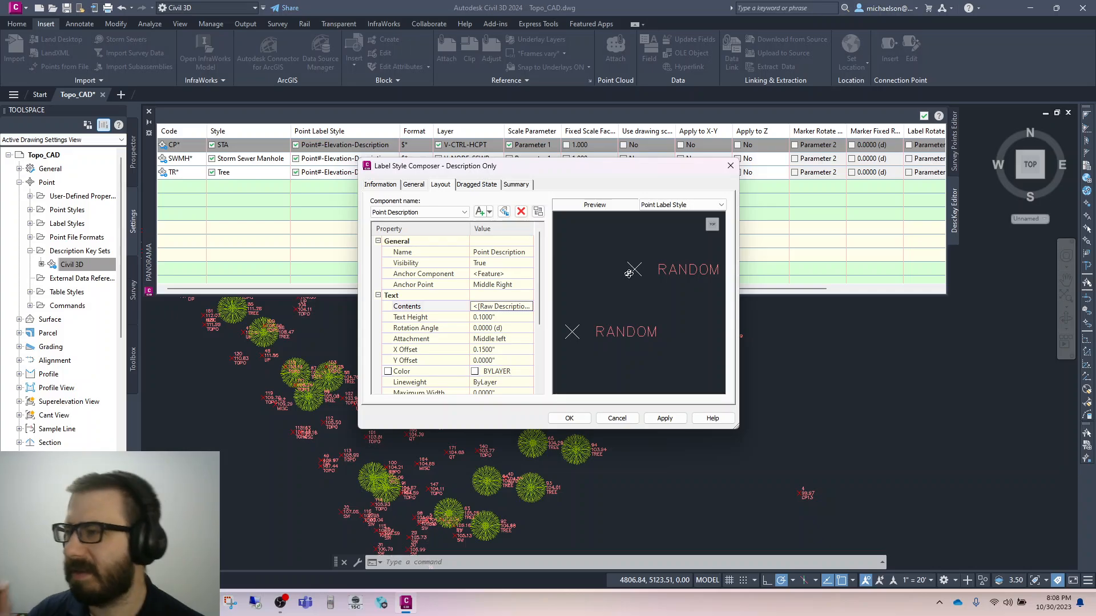
Step: Try the Full Description property as the text contents of the Point Description label component
left_click(524, 308)
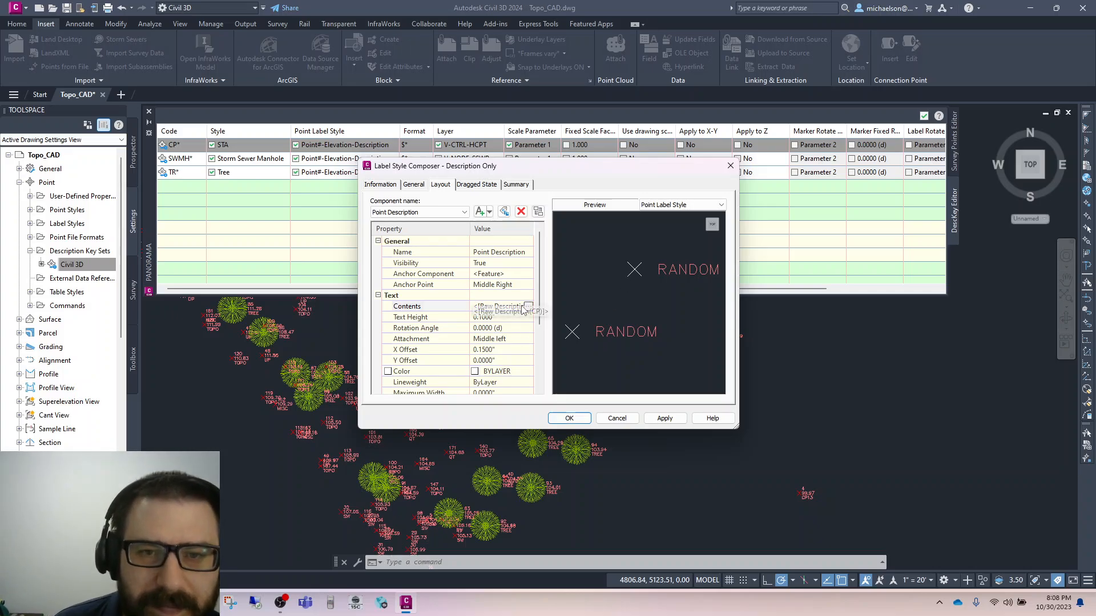
left_click(529, 307)
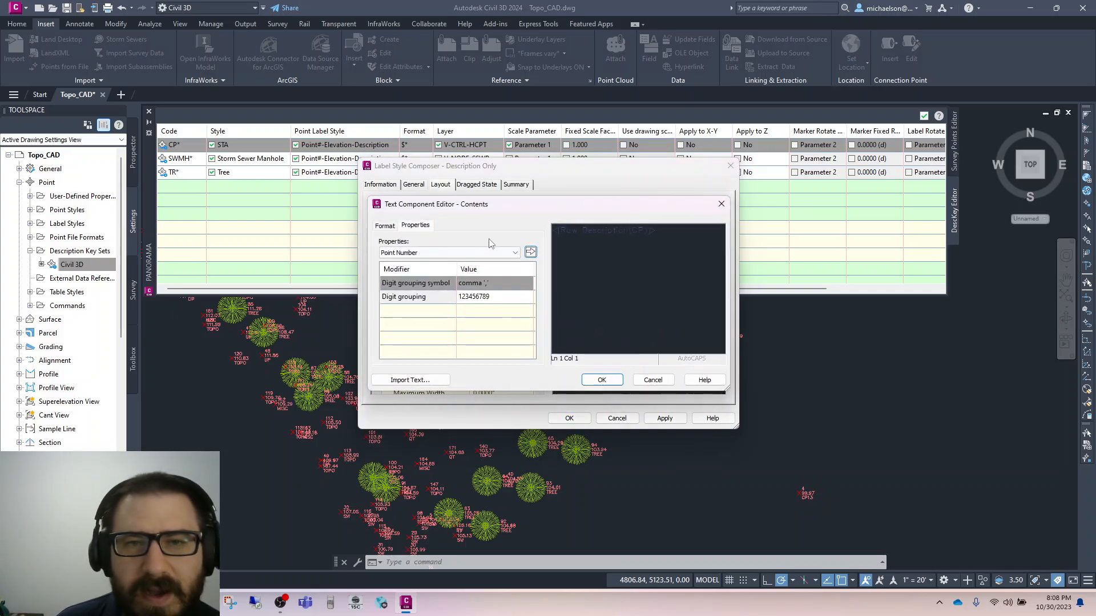
left_click(605, 230)
left_click(720, 255)
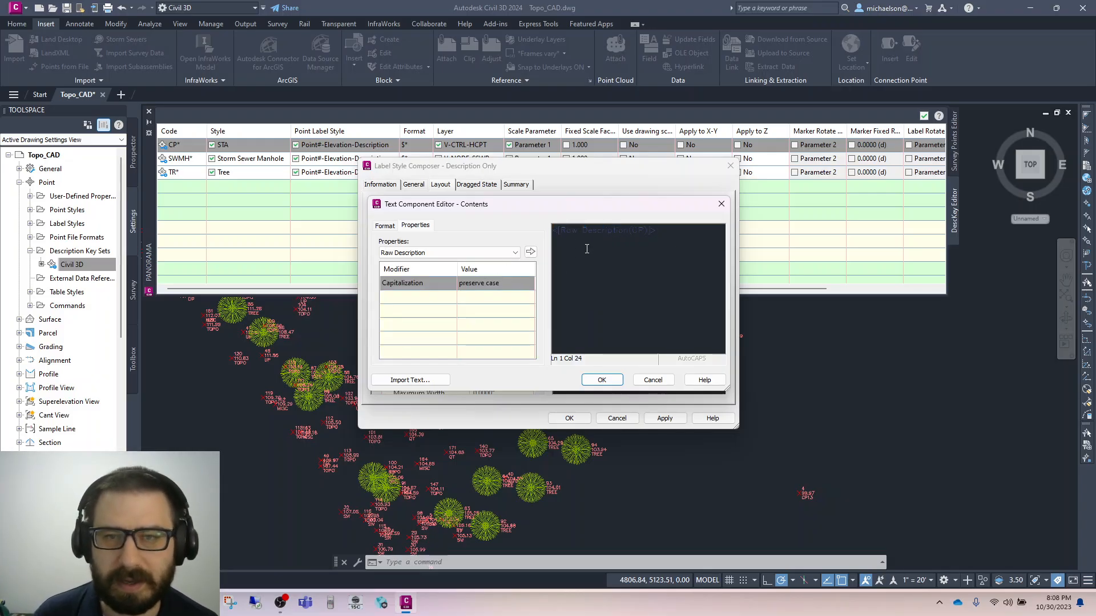
left_click(598, 232)
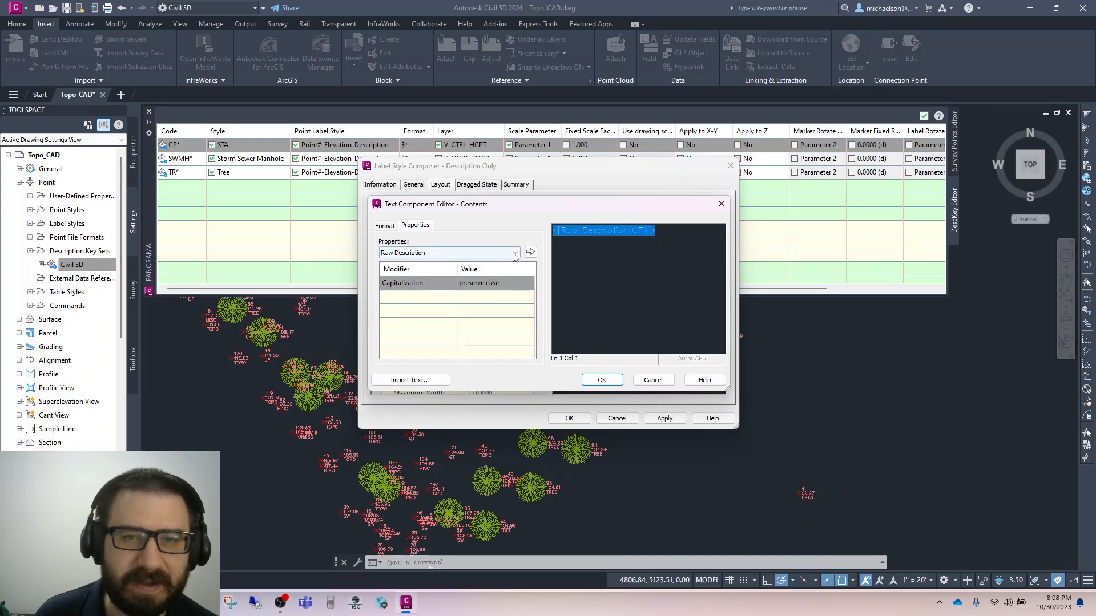
left_click(488, 253)
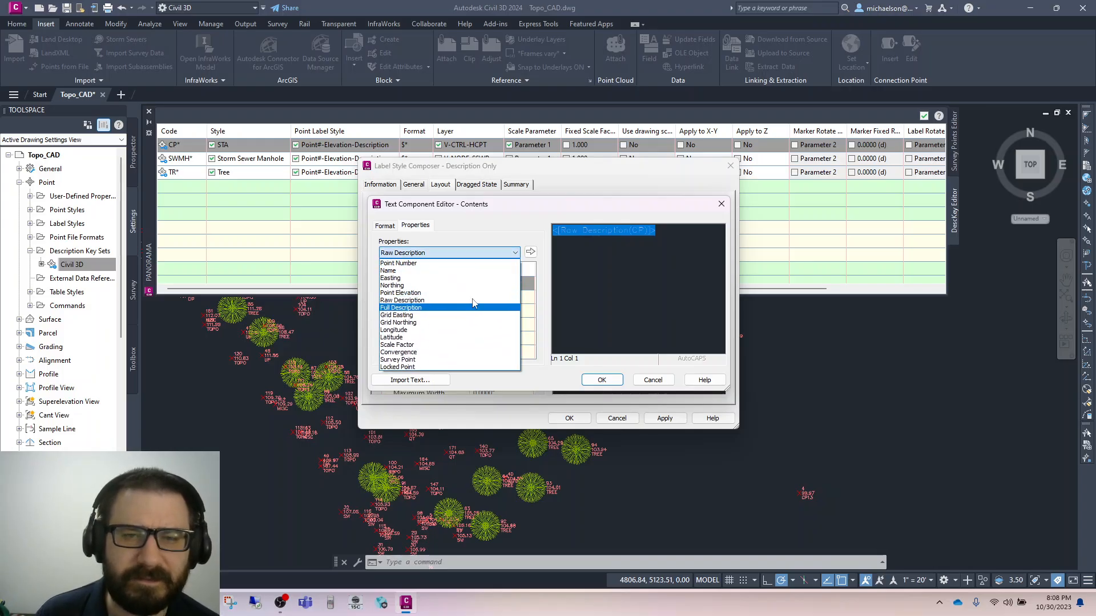
left_click(469, 307)
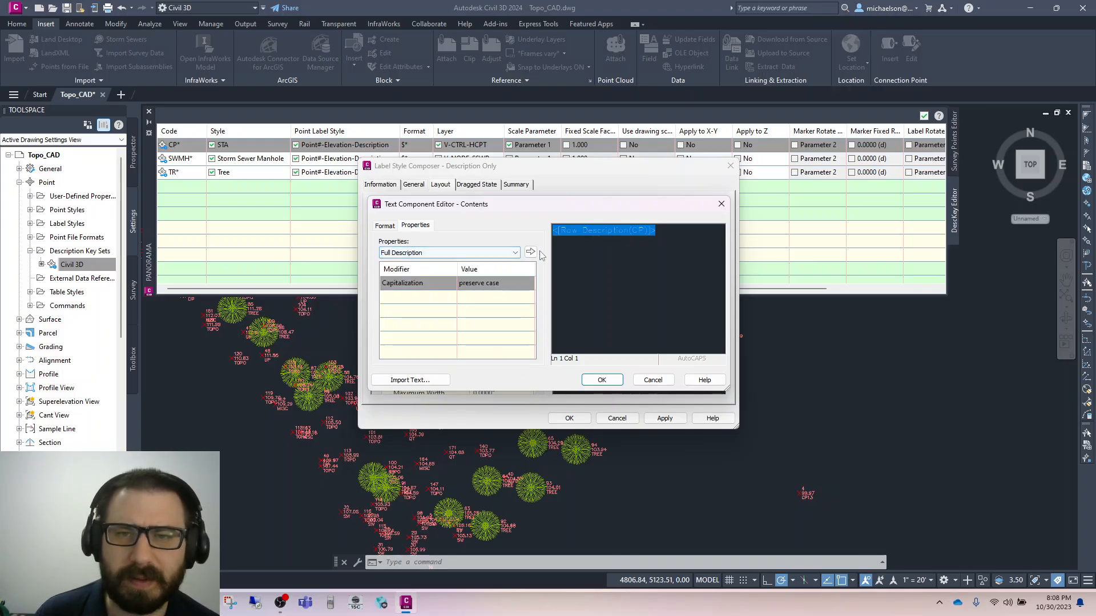
left_click(530, 252)
Step: Set the Point Description contents to the Raw Description property and accept Description Only as the CP* key's point label style
left_click(467, 253)
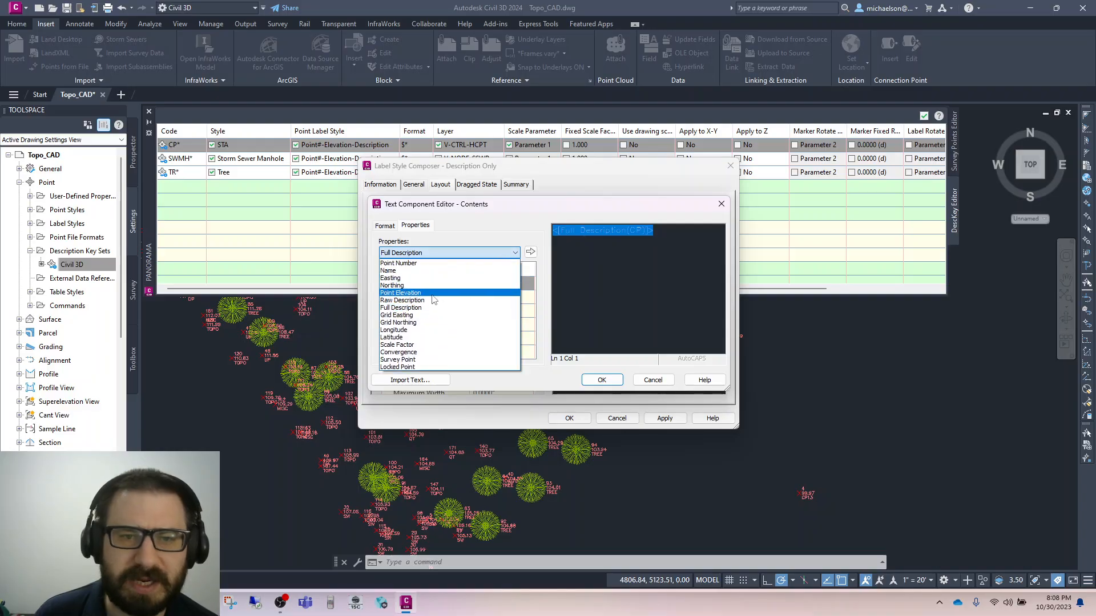
left_click(425, 301)
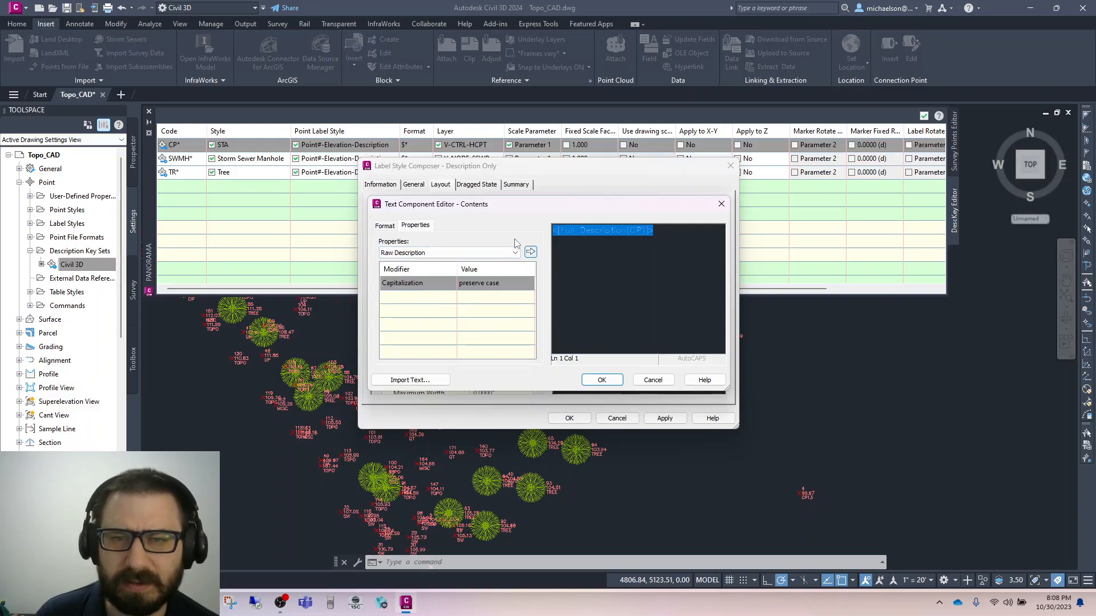
left_click(530, 253)
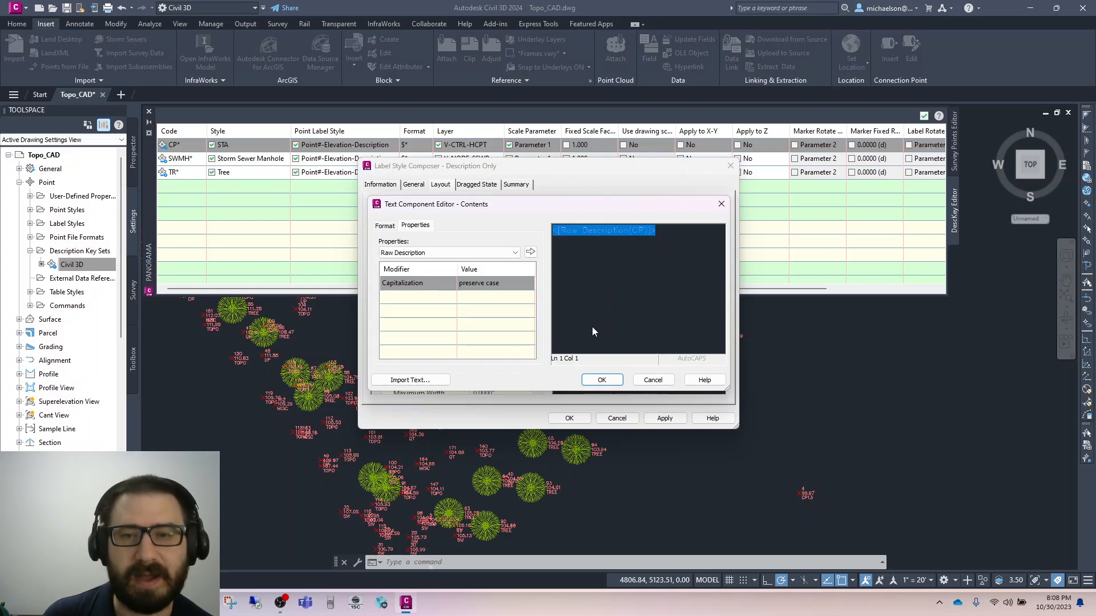
left_click(601, 380)
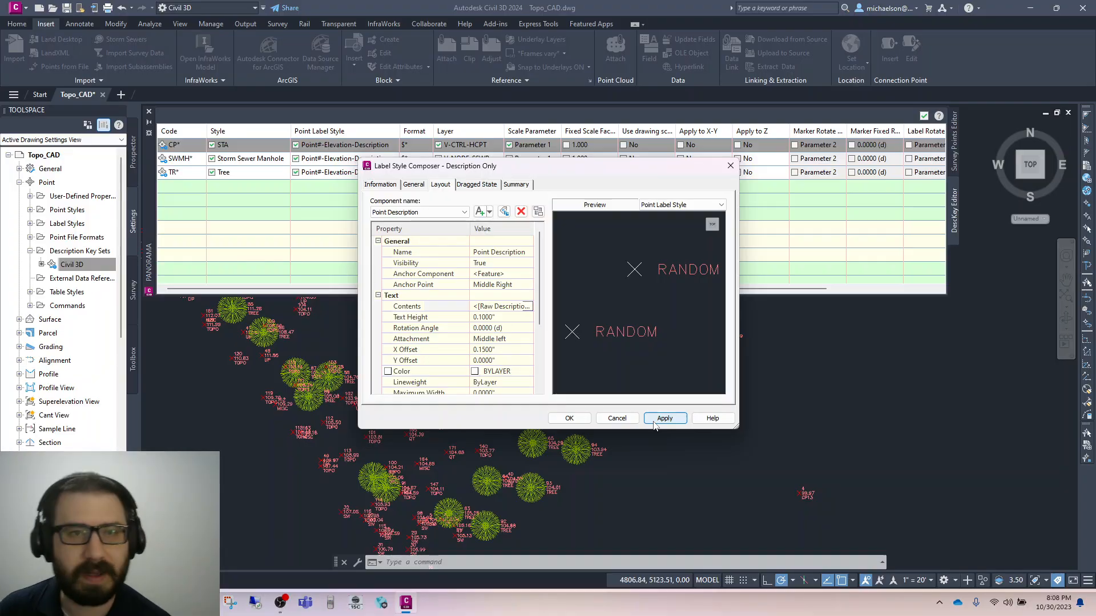
left_click(584, 418)
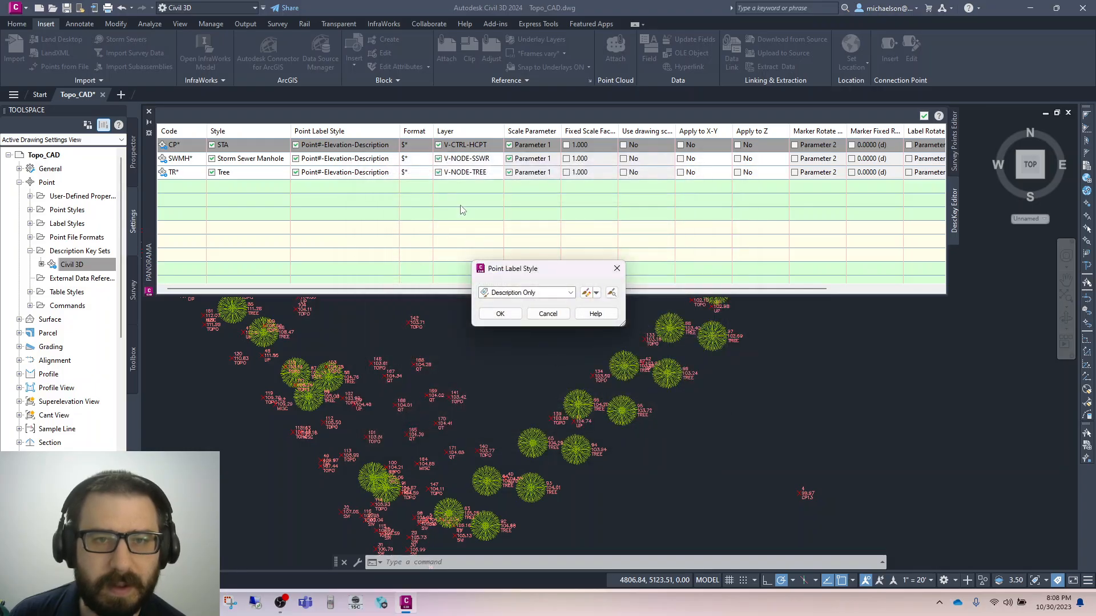
left_click(499, 314)
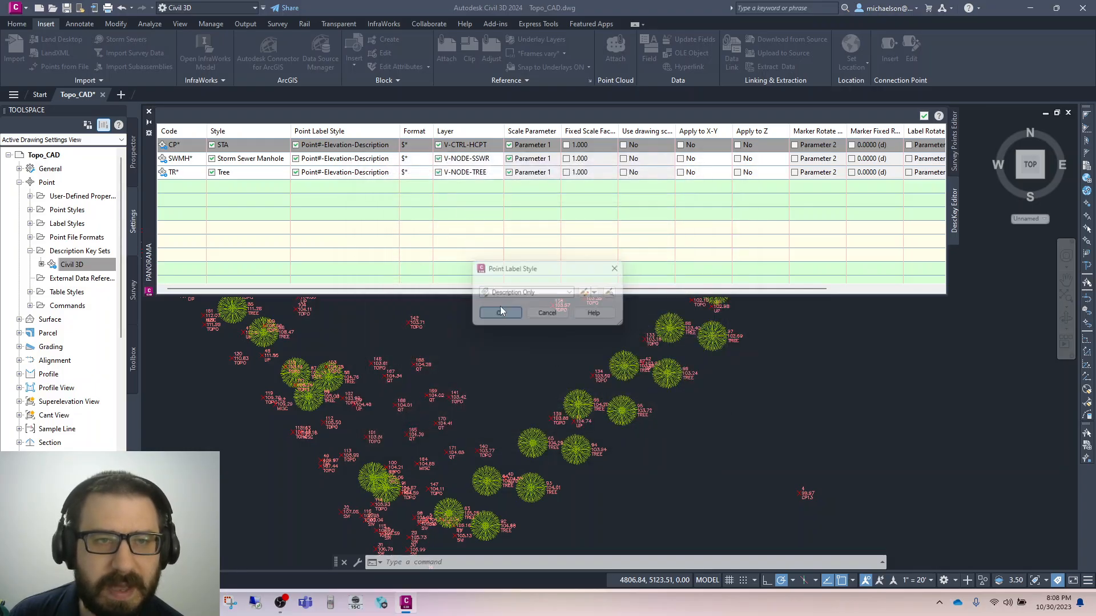
Step: Clear the Format value of the CP* description key and save the drawing
left_click(421, 149)
left_click(380, 141)
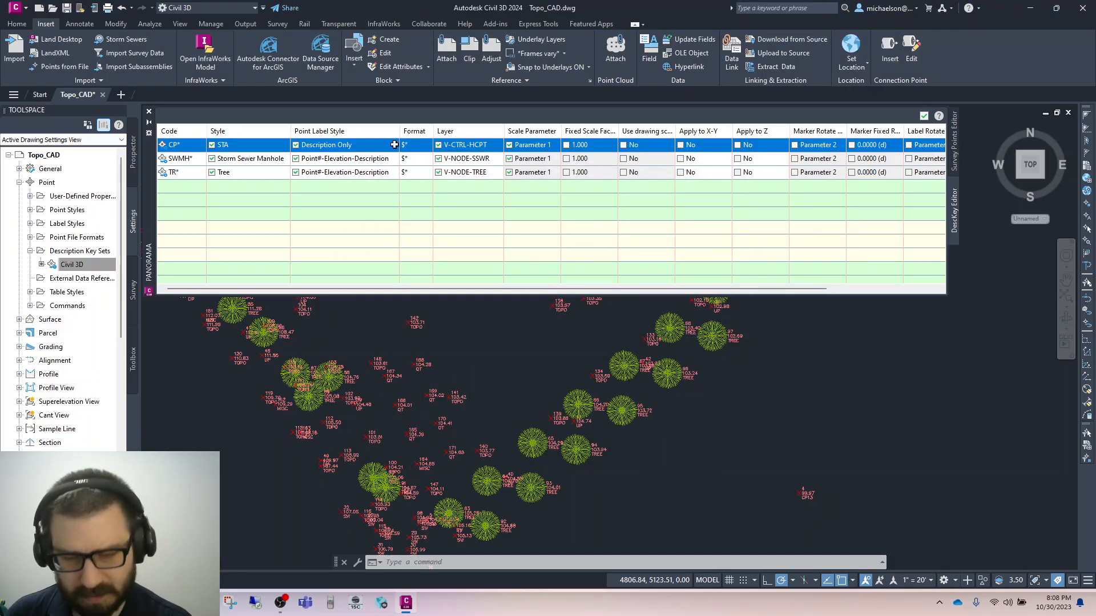
left_click(411, 145)
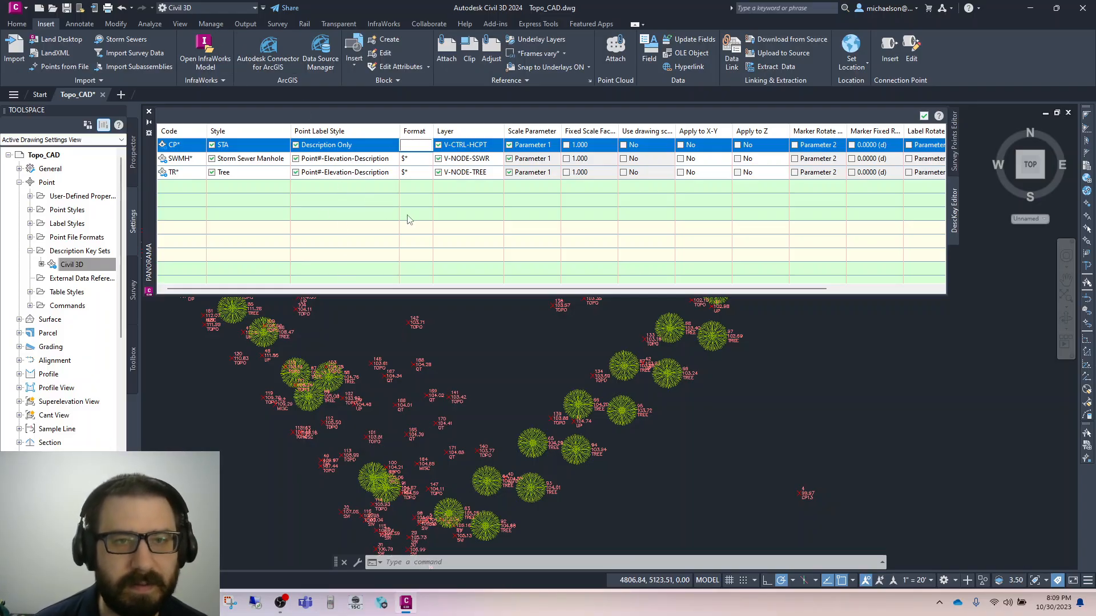
left_click(408, 177)
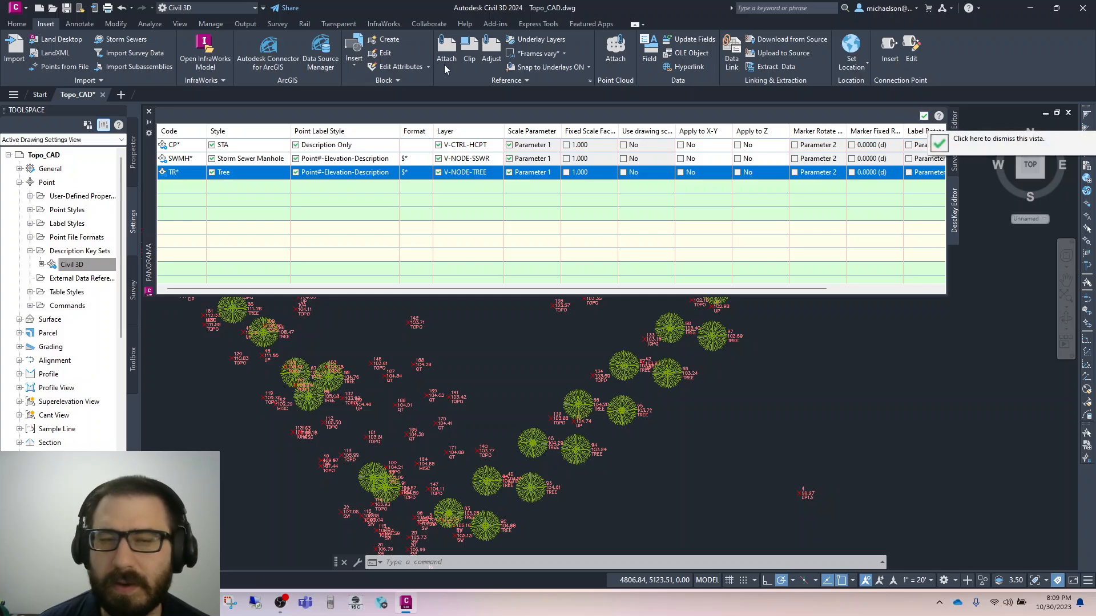
left_click(924, 116)
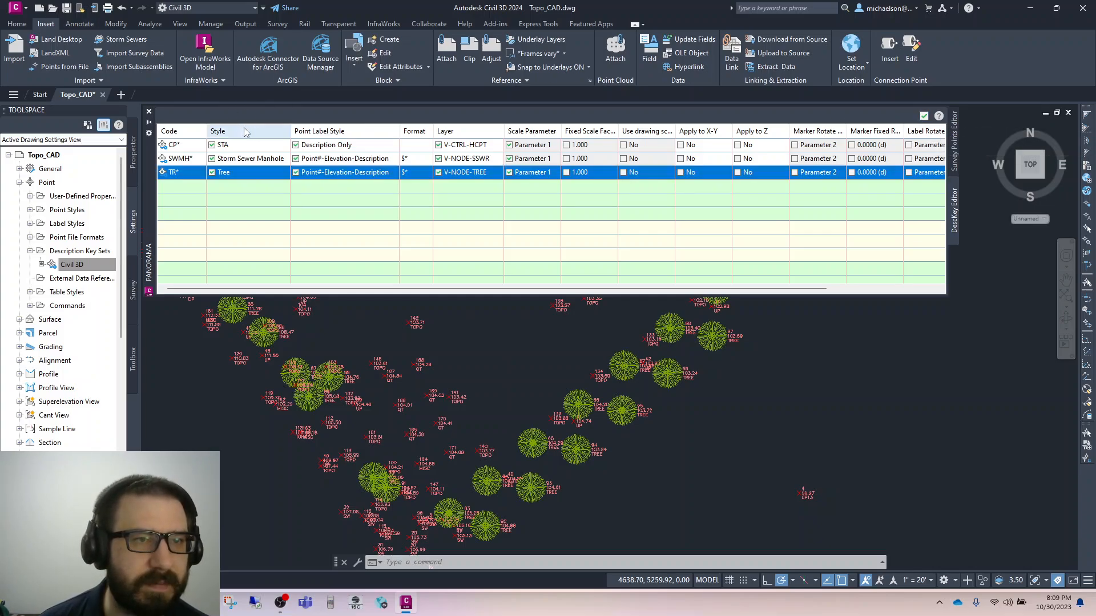
left_click(66, 8)
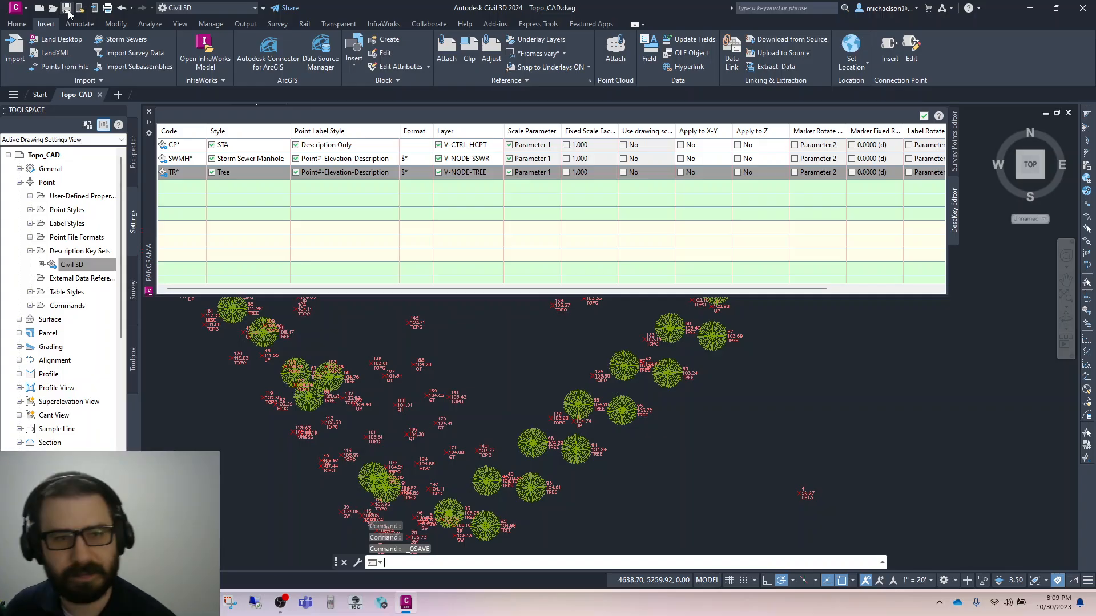
Step: Close the description key editor and apply the description keys to the Topo_CSV point group
left_click(342, 198)
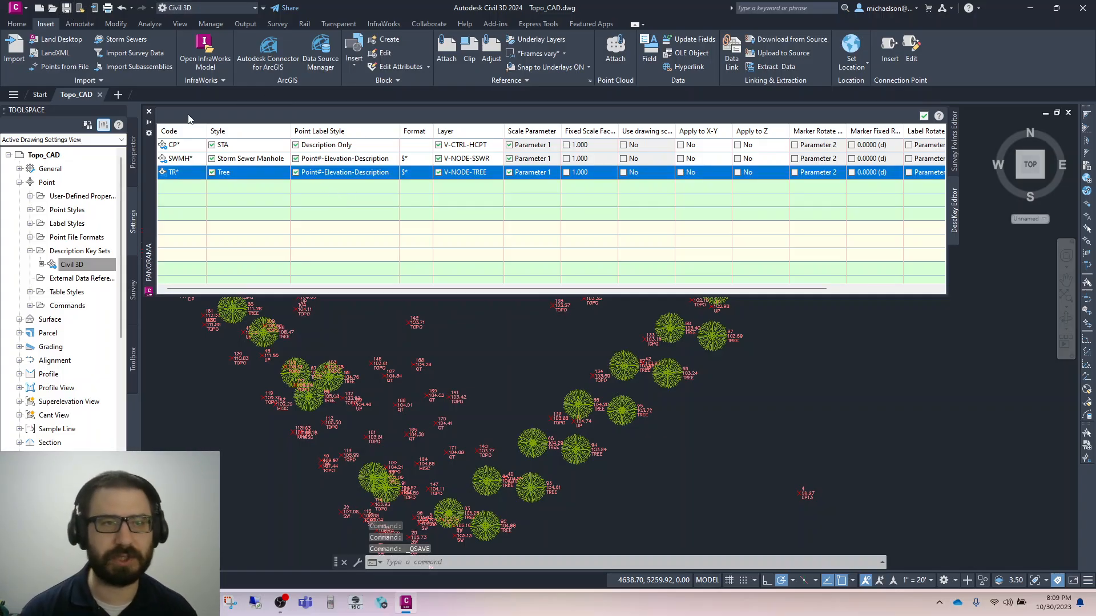
left_click(149, 112)
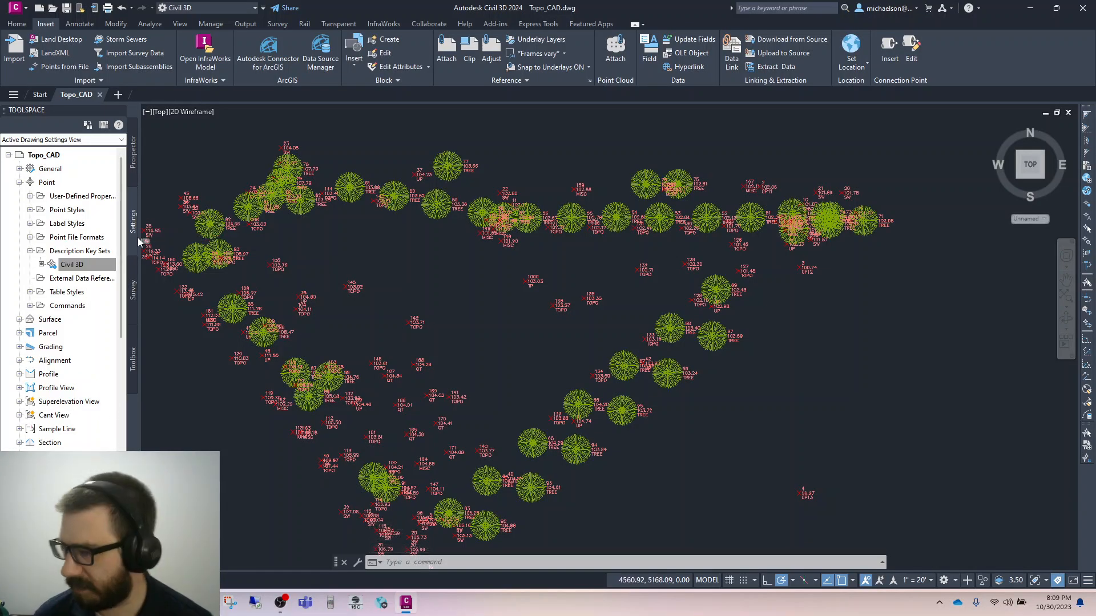
left_click(134, 147)
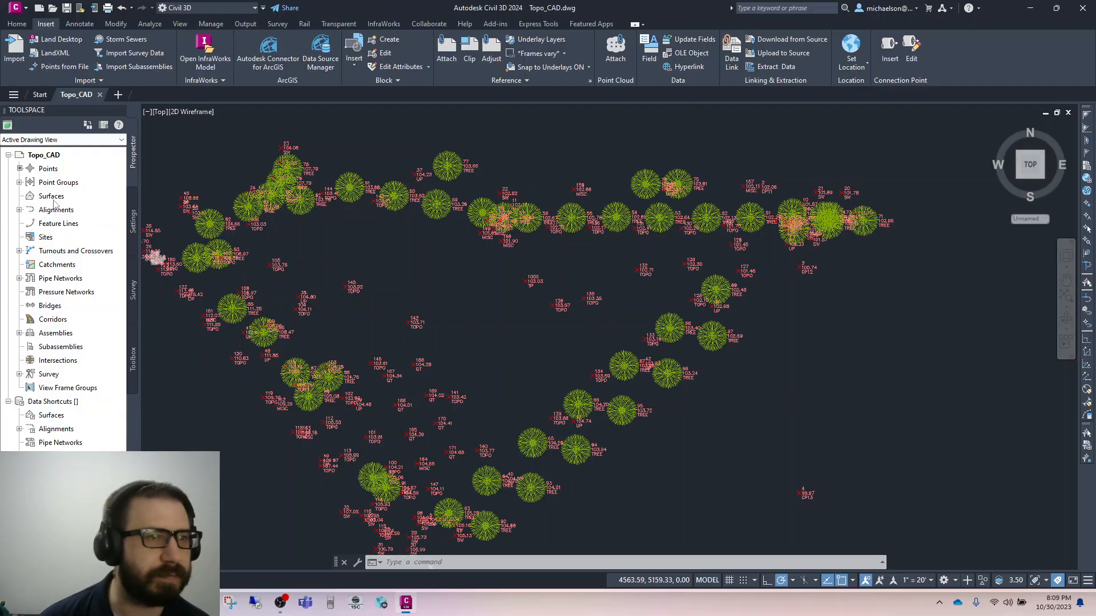
left_click(20, 182)
right_click(59, 197)
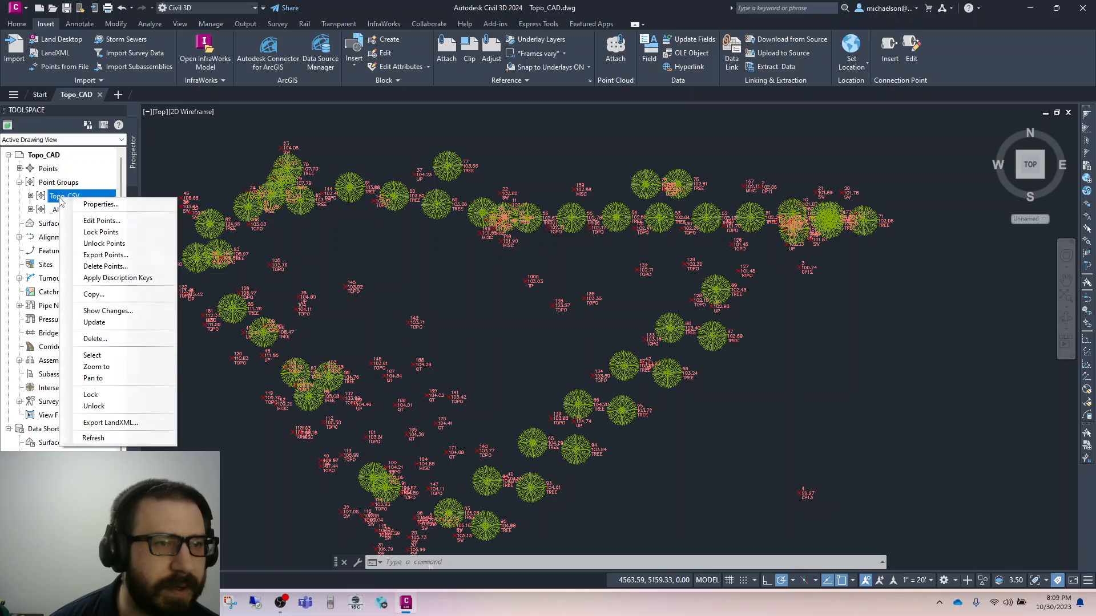
left_click(147, 278)
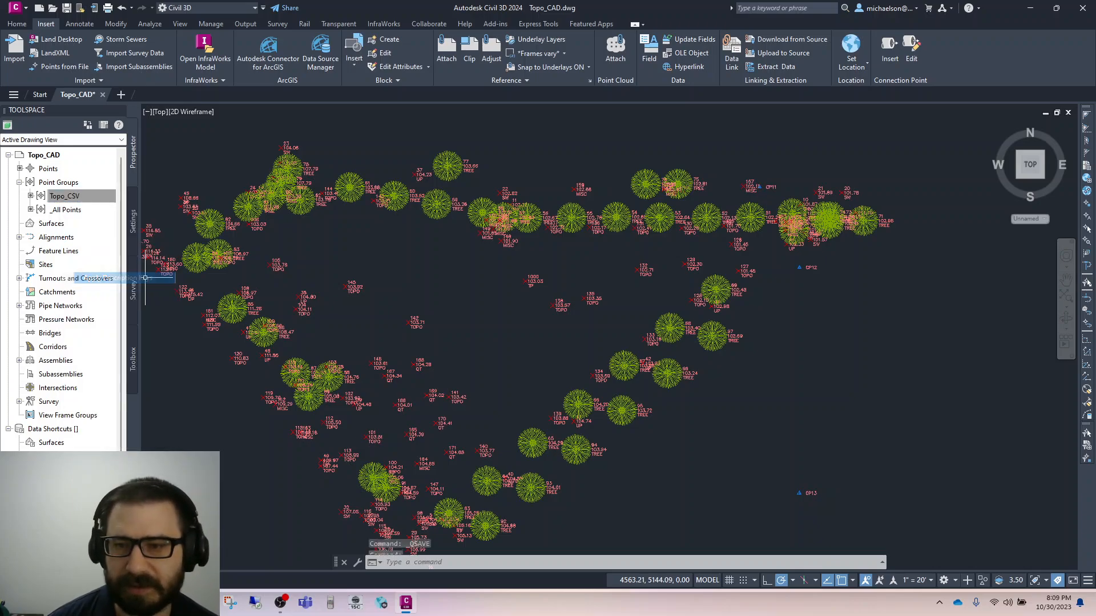
Step: Examine the symbols and labels of the CP control points across the survey drawing
scroll(834, 514, "up", 8)
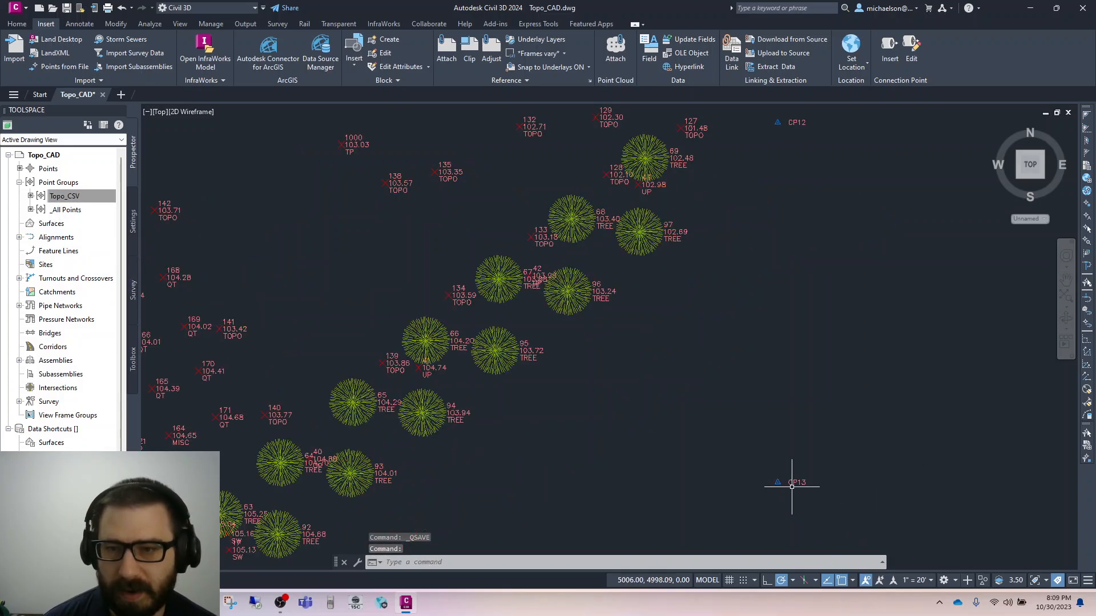
scroll(773, 481, "down", 6)
scroll(773, 486, "down", 2)
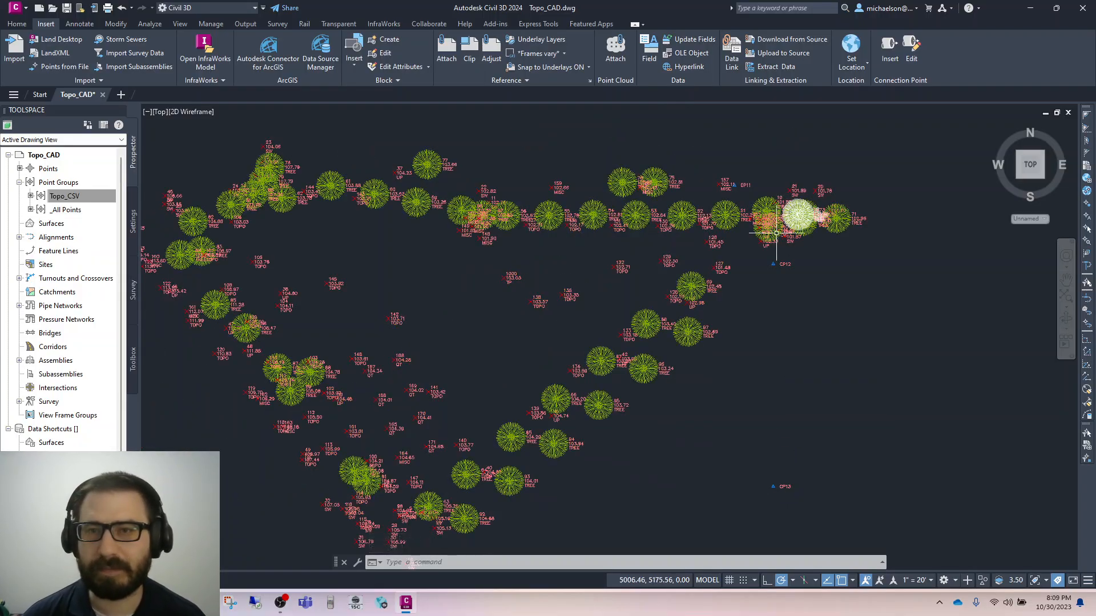
scroll(715, 199, "up", 2)
scroll(807, 236, "down", 2)
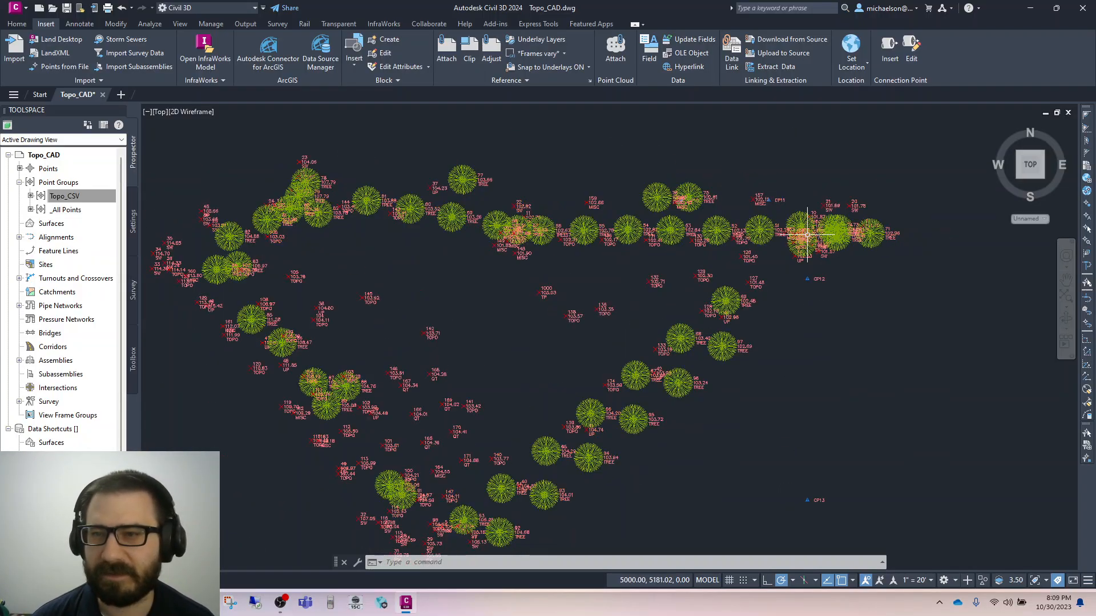
scroll(820, 500, "up", 6)
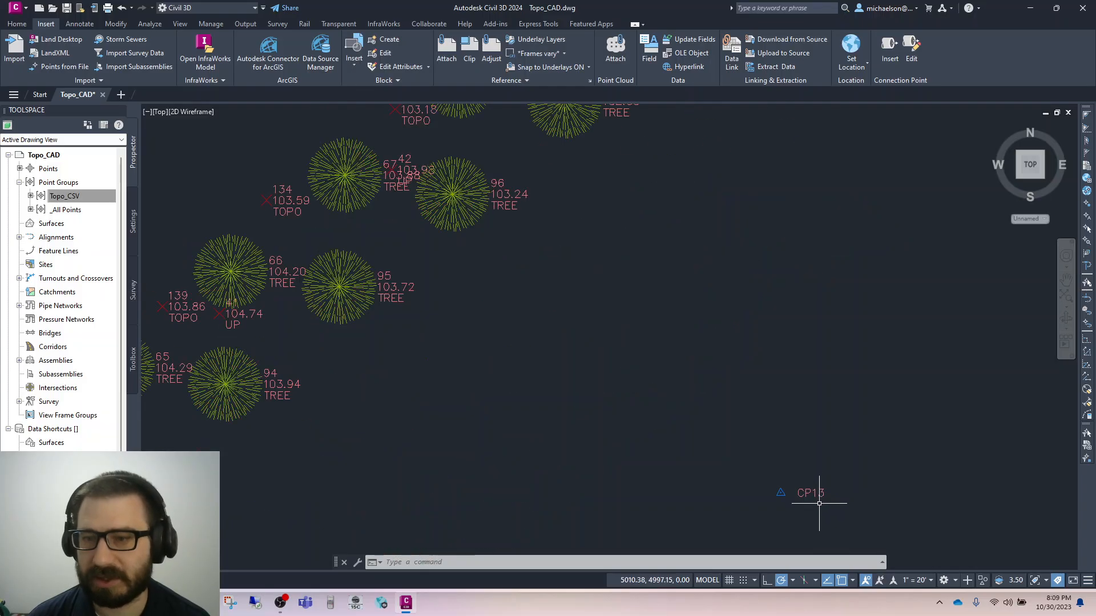
scroll(714, 274, "down", 6)
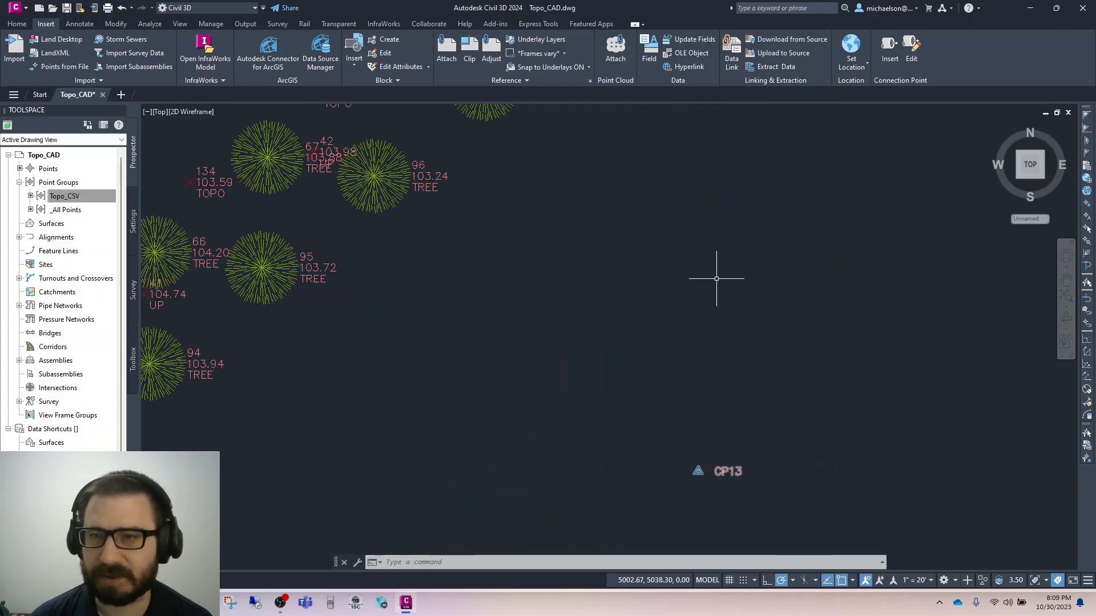
scroll(710, 176, "up", 5)
scroll(703, 182, "down", 5)
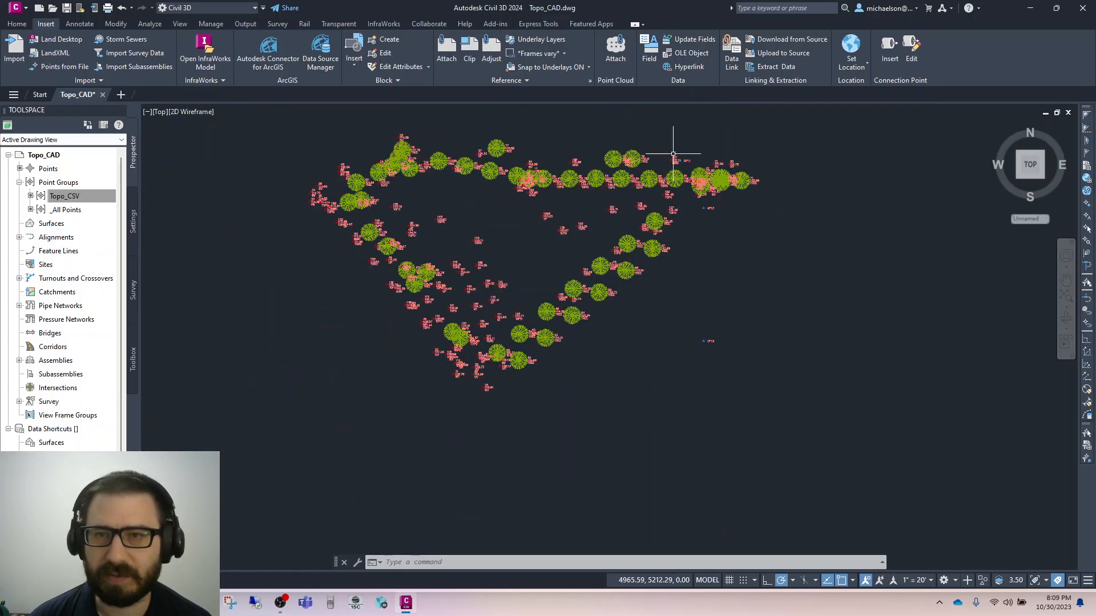
scroll(673, 171, "up", 6)
scroll(709, 159, "down", 3)
scroll(598, 166, "up", 8)
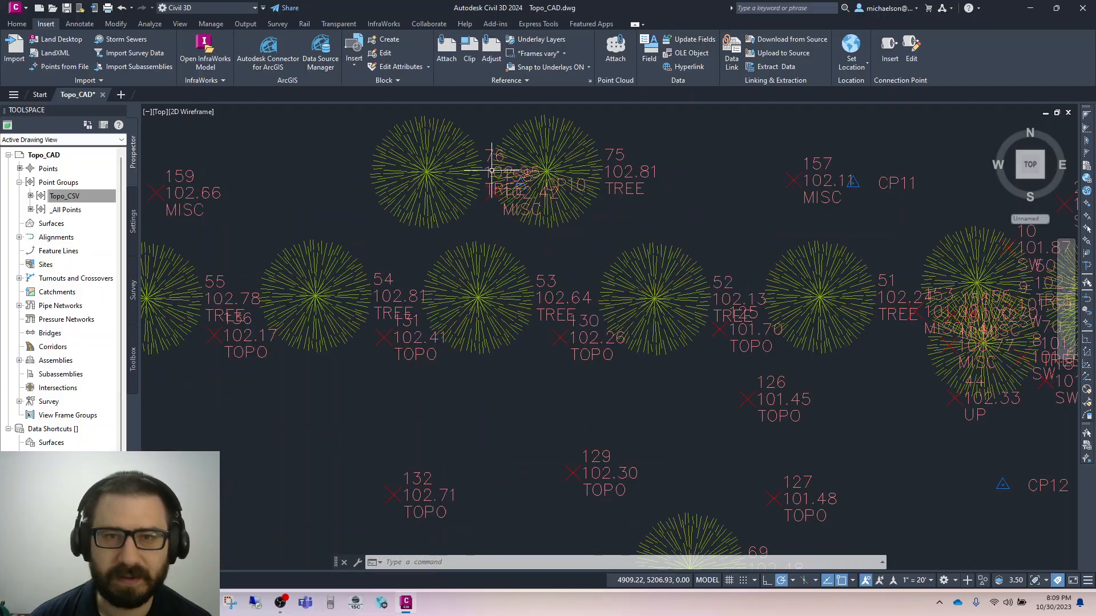
middle_click(563, 202)
middle_click(563, 202)
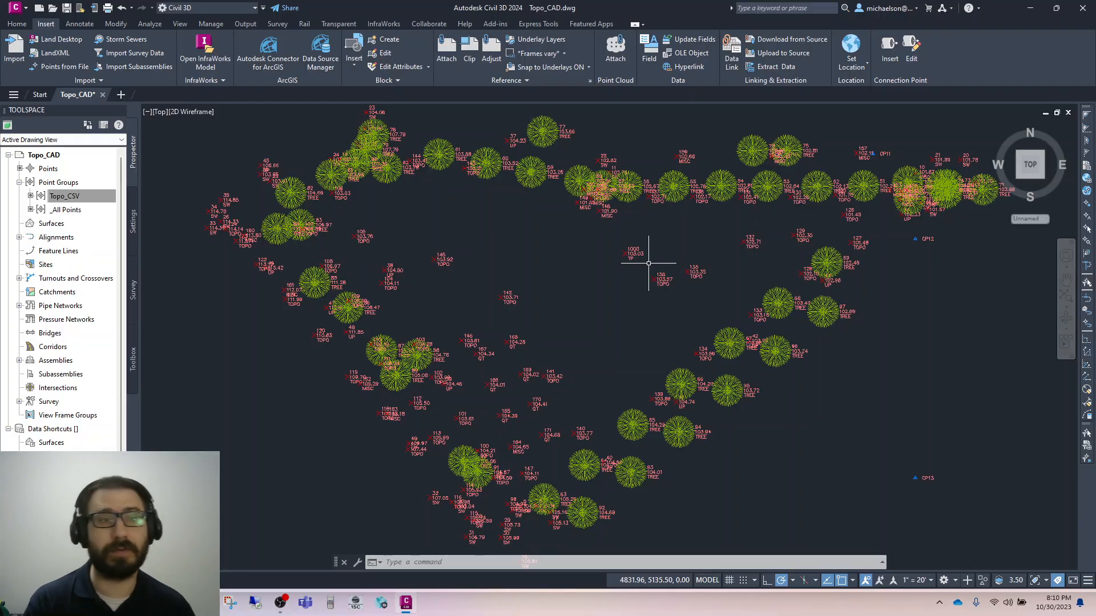
Step: Open the keys of the Civil 3D description key set for editing
left_click(133, 229)
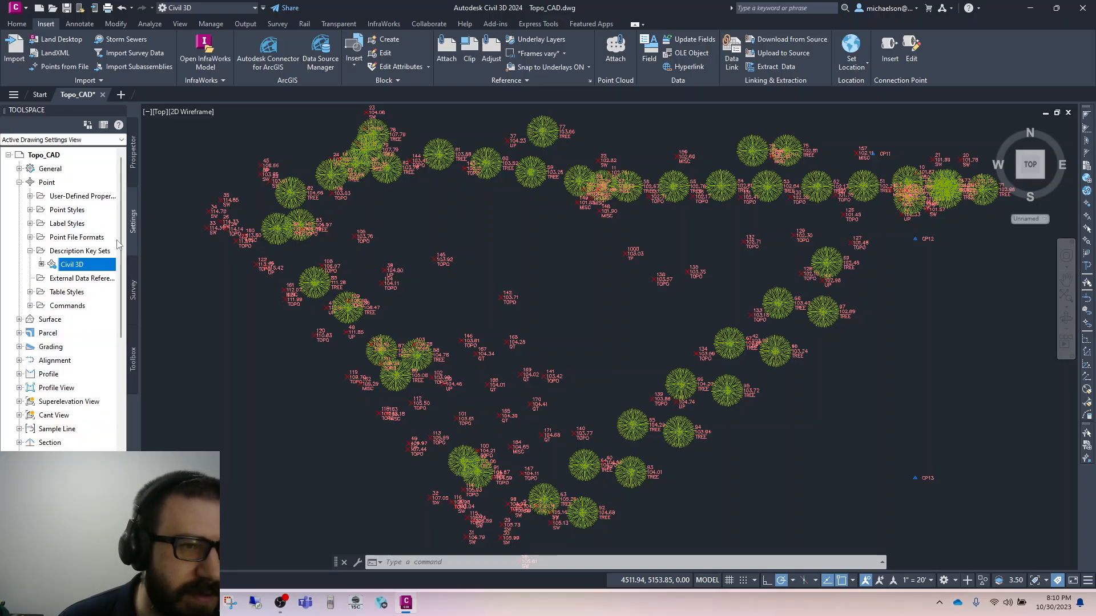
right_click(94, 196)
right_click(83, 264)
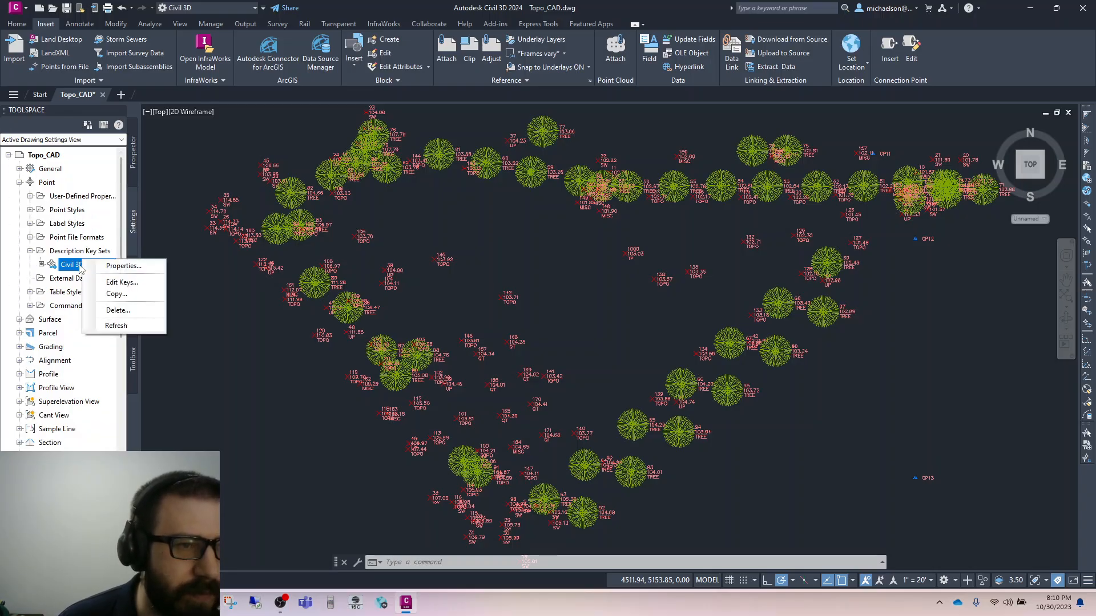
left_click(110, 282)
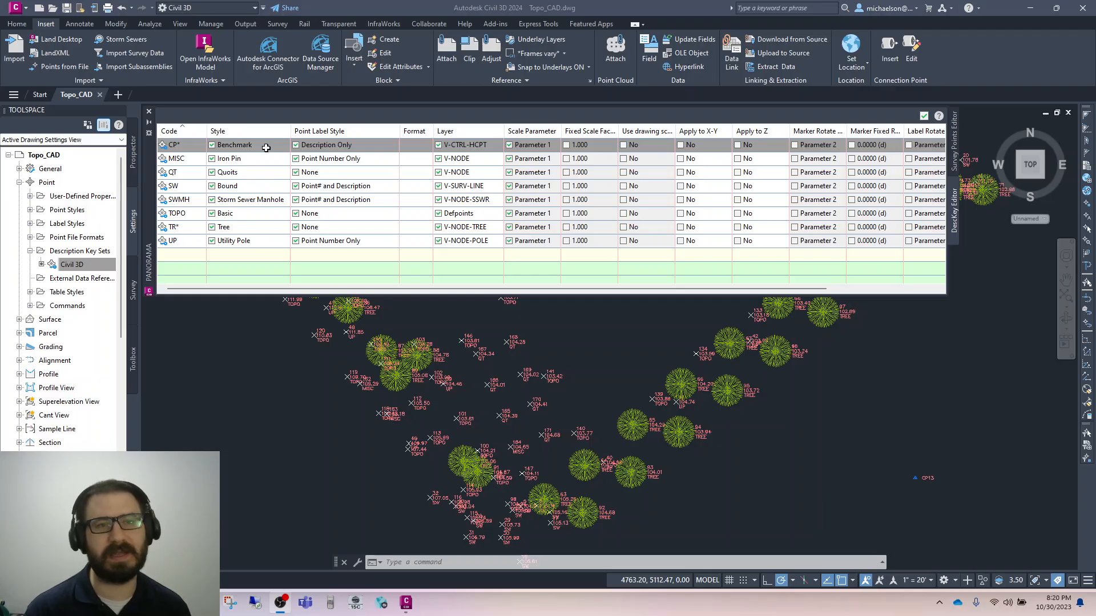
Step: Open the Quoits point style used by the QT description key to examine its marker settings
left_click(249, 174)
left_click(249, 173)
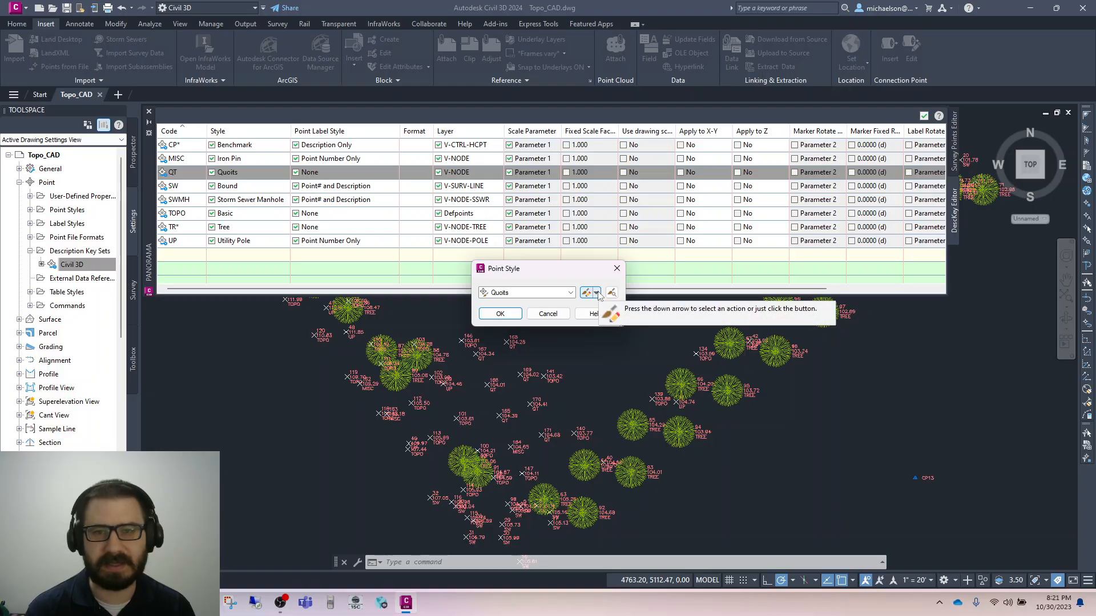
left_click(596, 293)
left_click(608, 330)
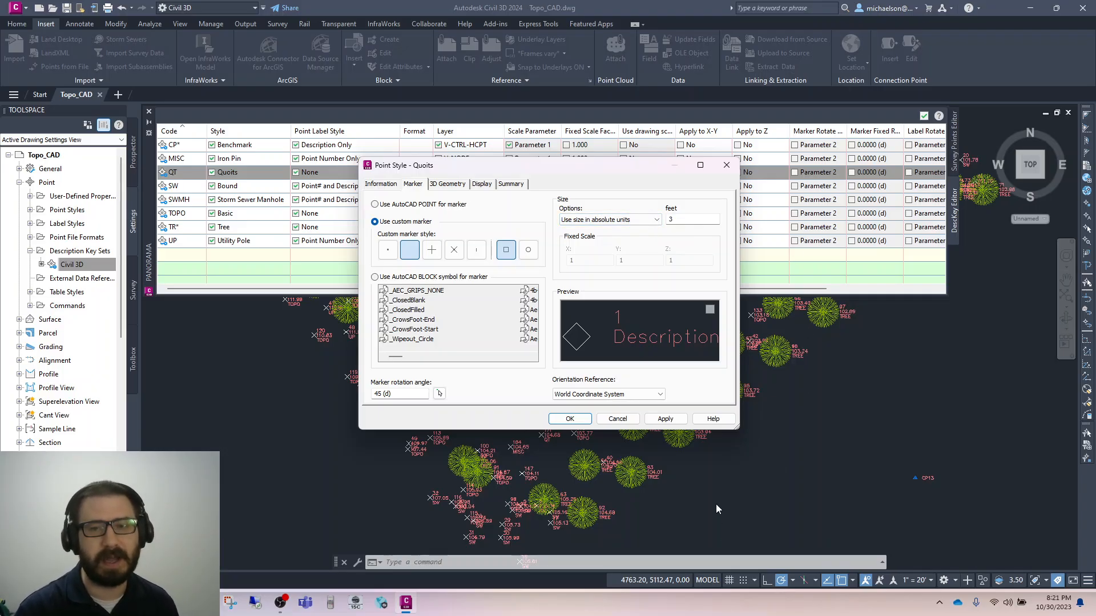
Step: Cancel out of the Quoits point style and its style selection, and save the drawing
left_click(626, 419)
left_click(550, 314)
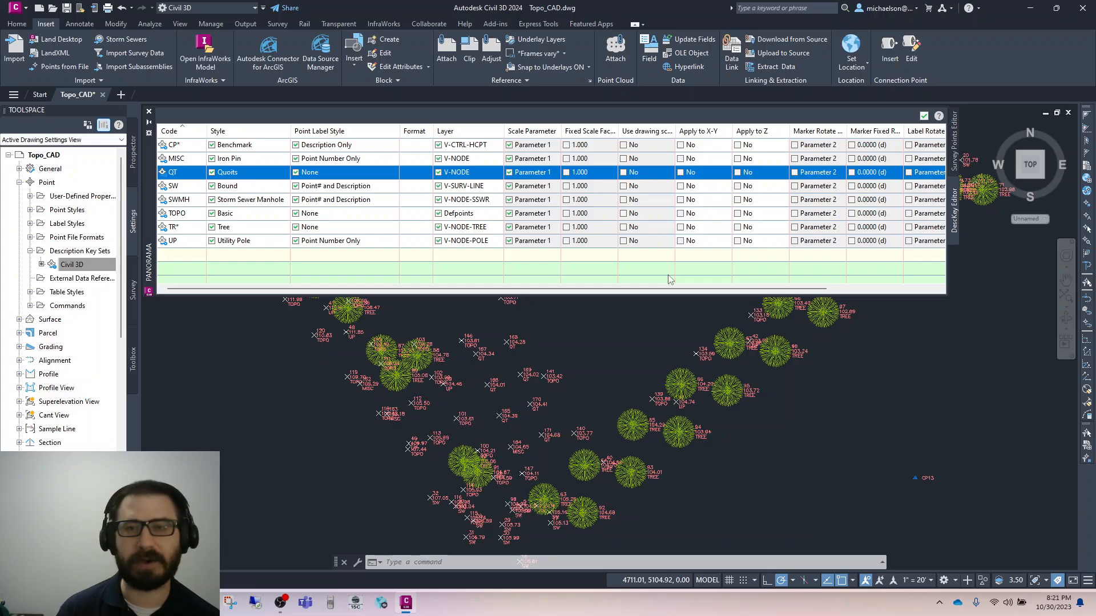
left_click(67, 8)
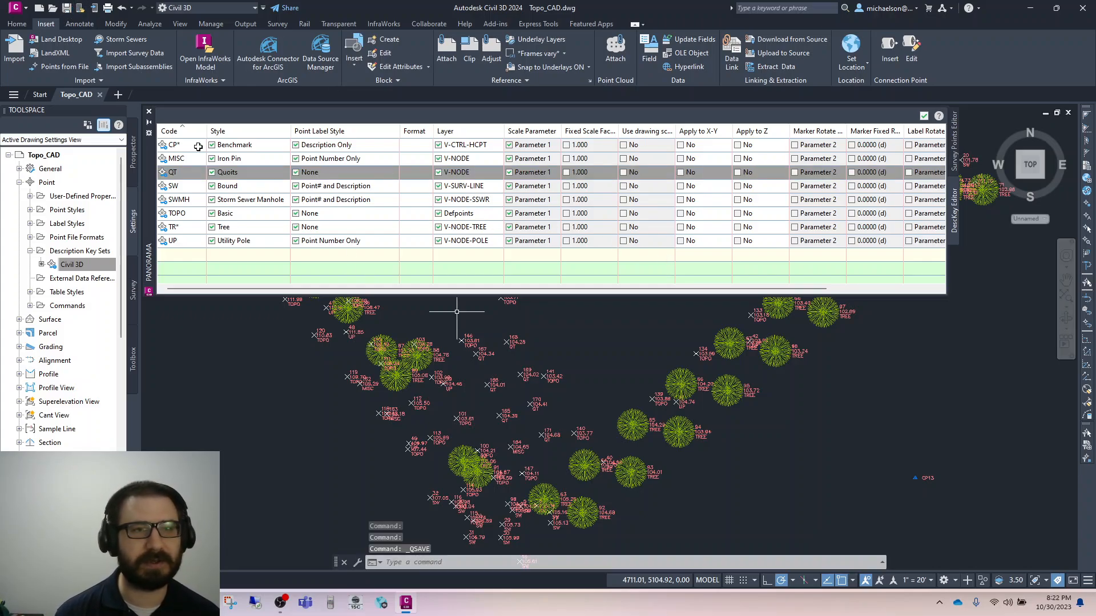
Step: Close the description key editor and apply the description keys to the Topo_CSV point group
left_click(149, 111)
left_click(133, 151)
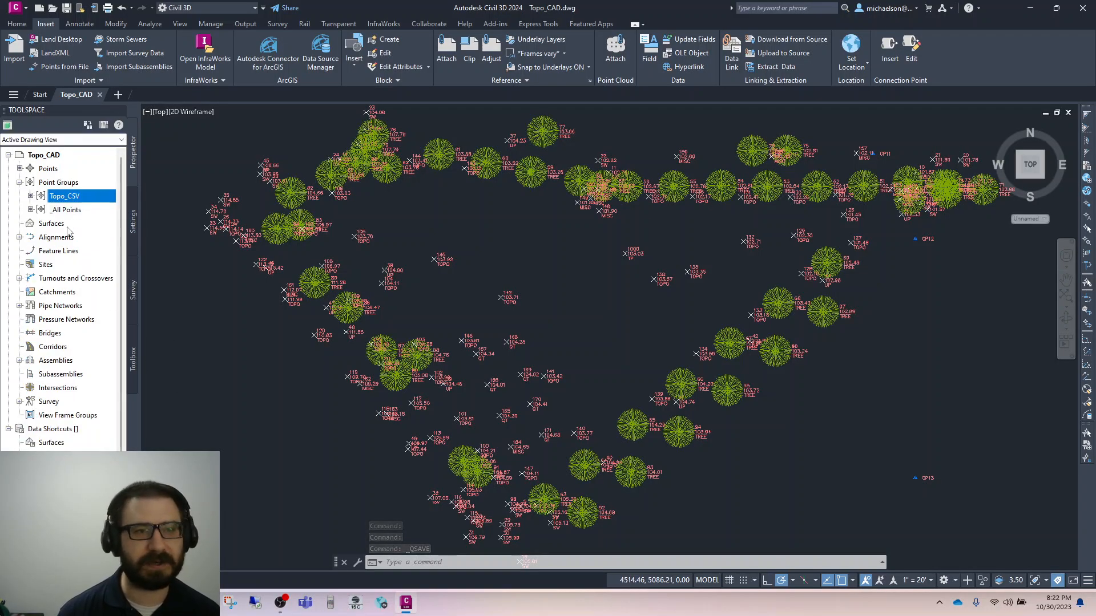
right_click(78, 198)
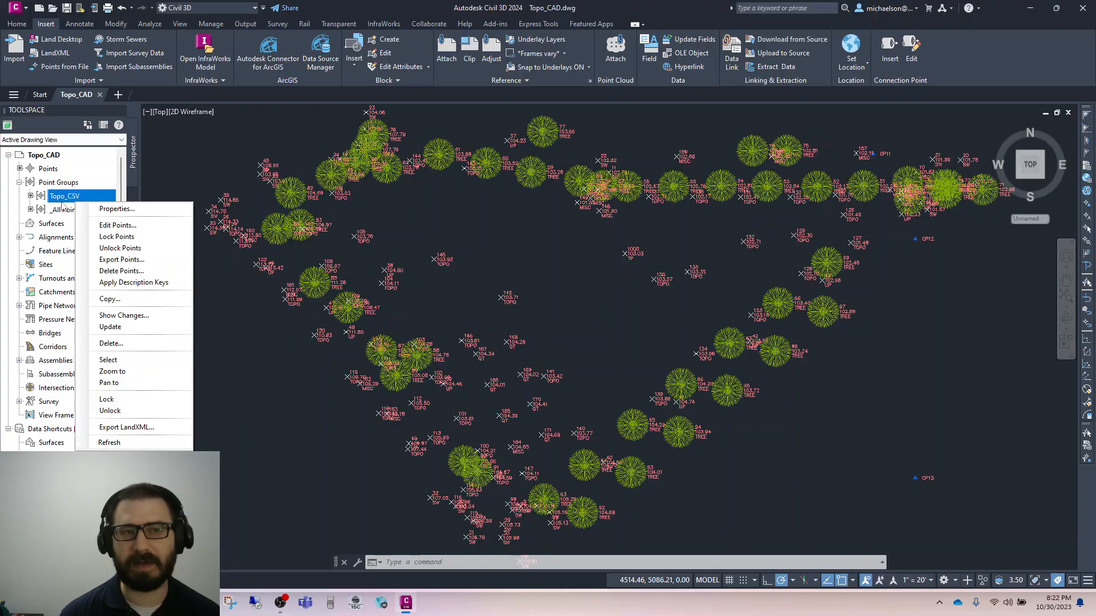
left_click(110, 284)
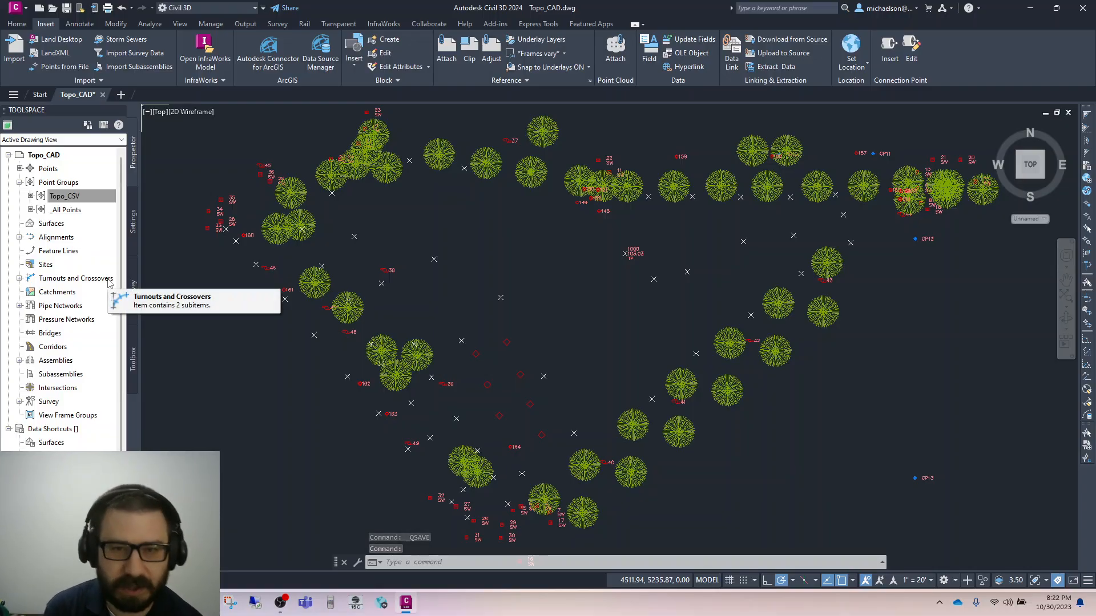
Step: Inspect the point labelled 164 beside the diamond quoits markers, checking its style and description
scroll(551, 459, "up", 2)
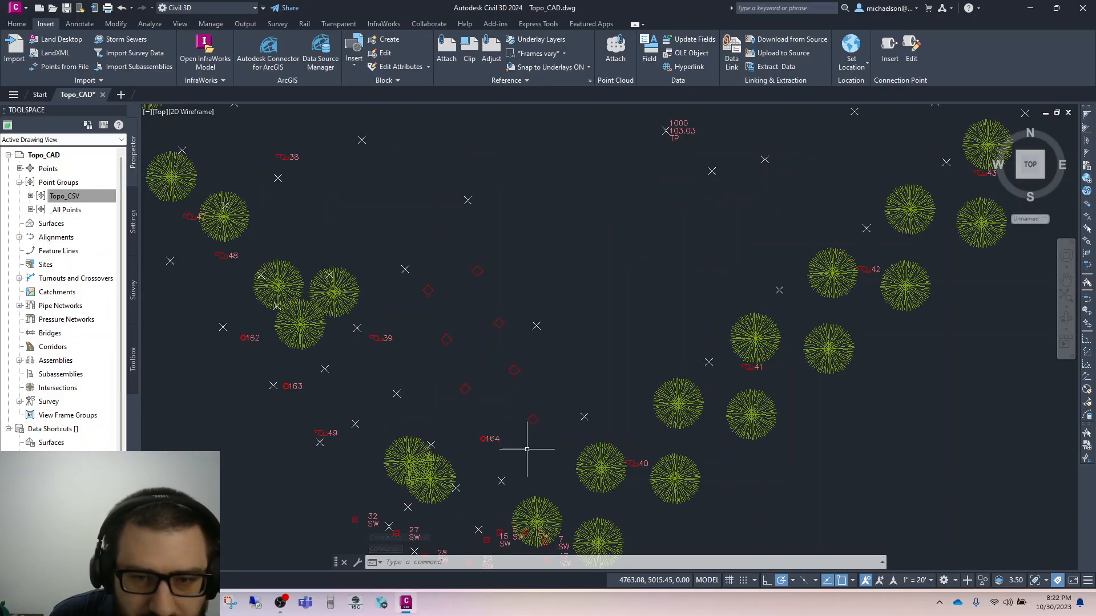
scroll(513, 448, "up", 2)
scroll(501, 448, "down", 2)
scroll(498, 446, "up", 2)
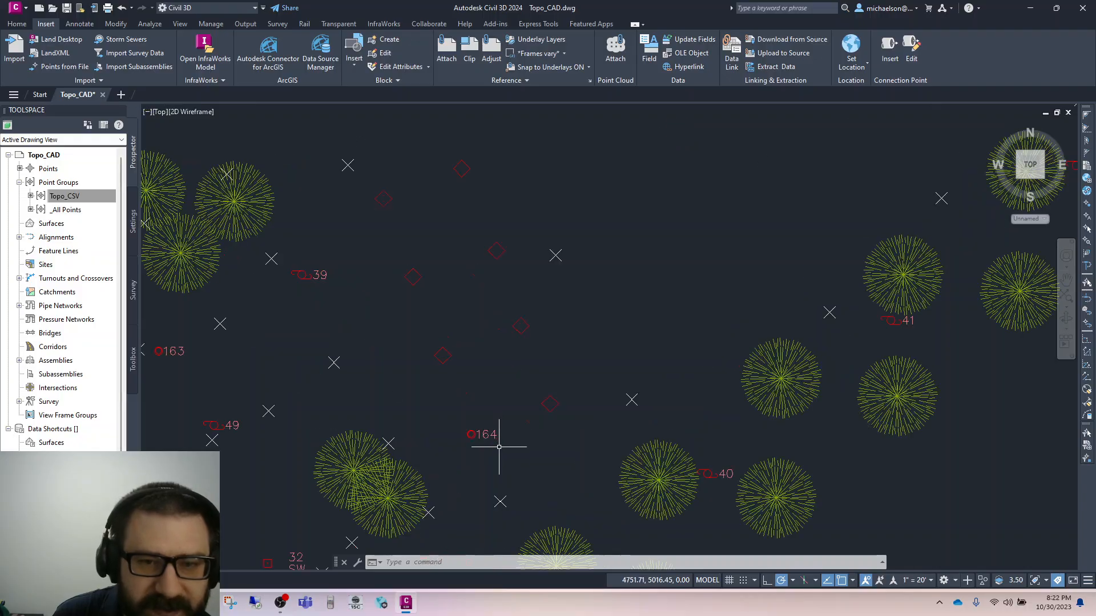
scroll(498, 447, "up", 3)
mouse_move(453, 423)
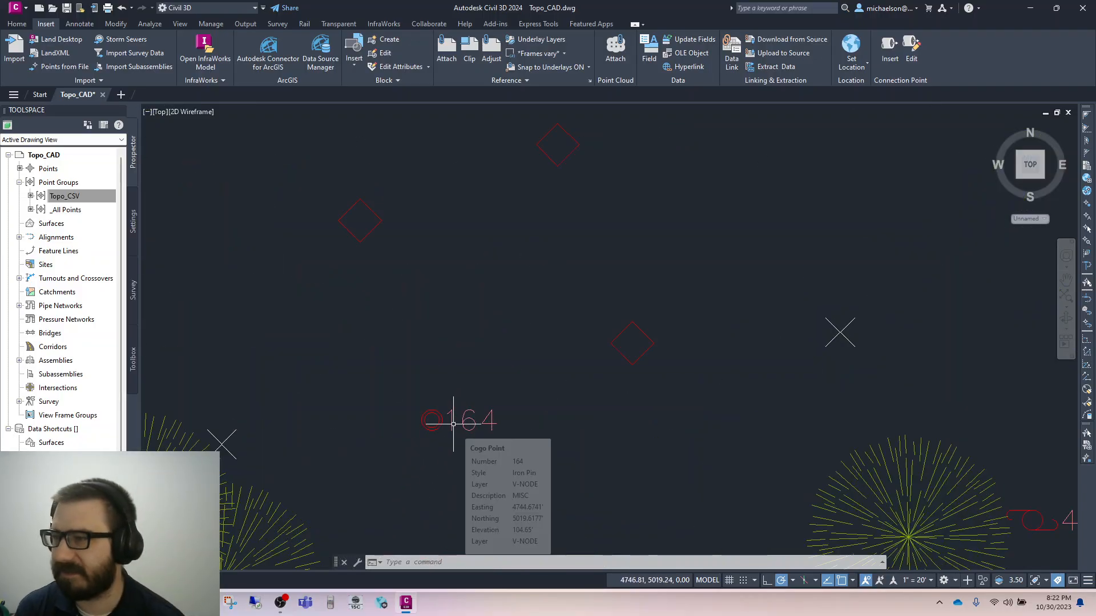
scroll(451, 434, "down", 5)
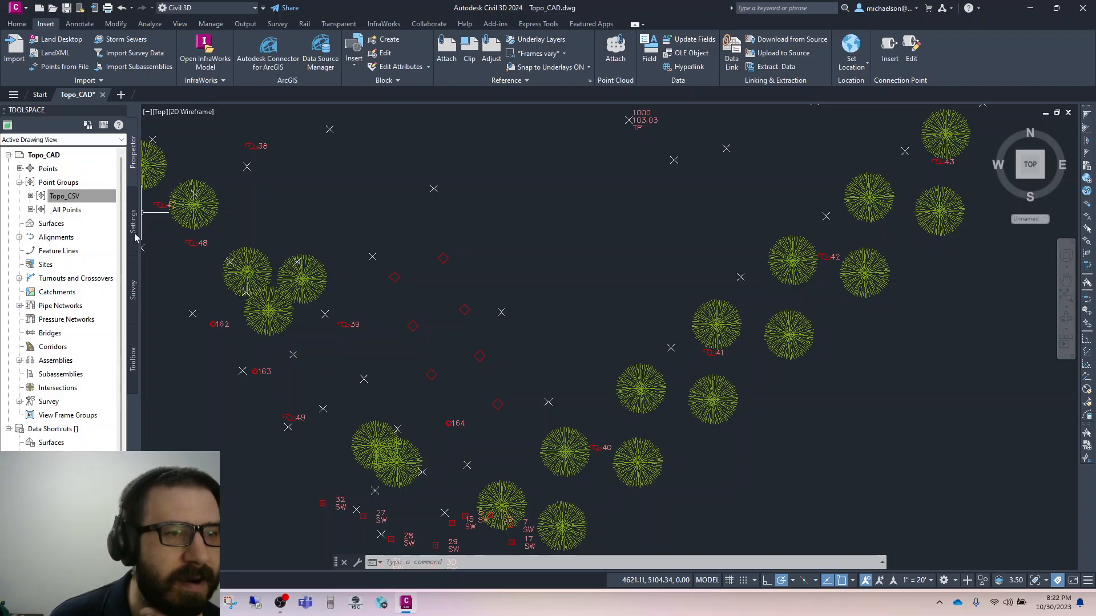
Step: Open the survey points of the Topo_CSV.CSV import event for editing and go to the end of the list
left_click(133, 281)
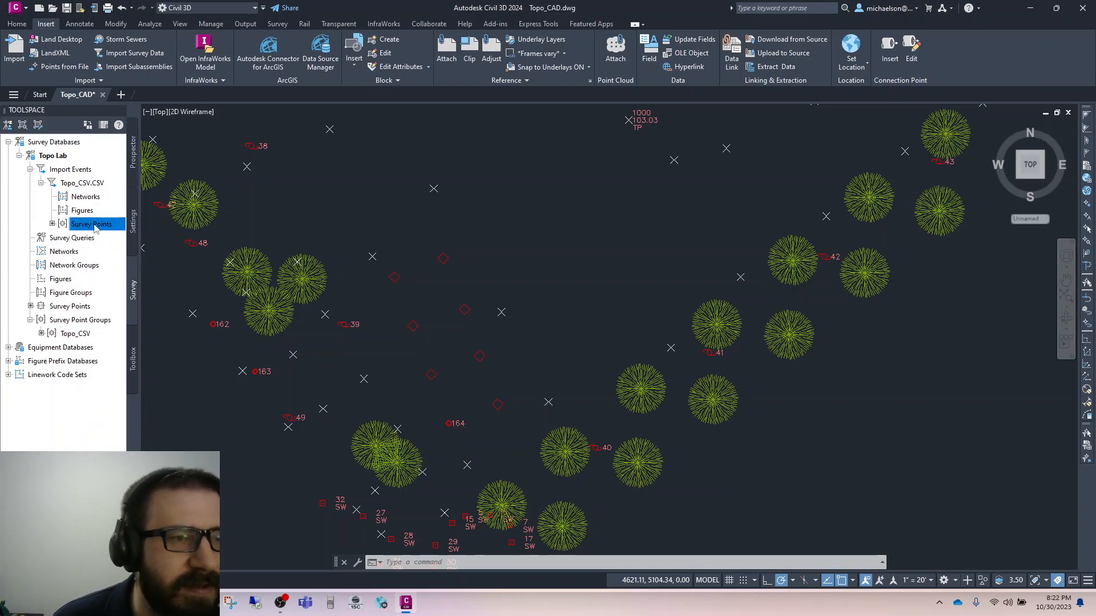
right_click(95, 227)
mouse_move(129, 230)
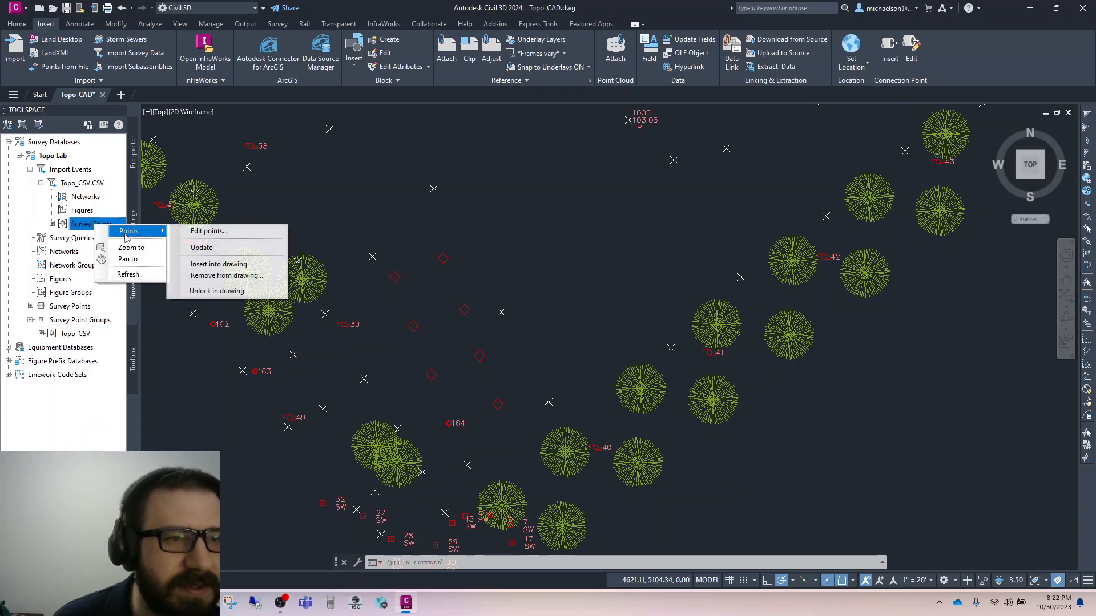
left_click(258, 232)
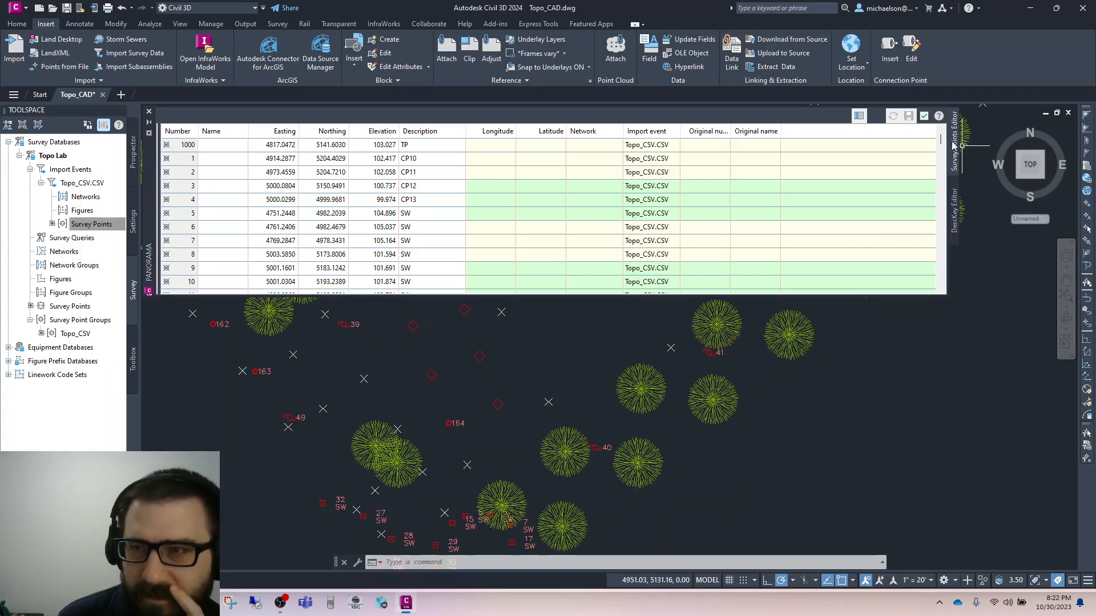
left_click_drag(941, 138, 929, 285)
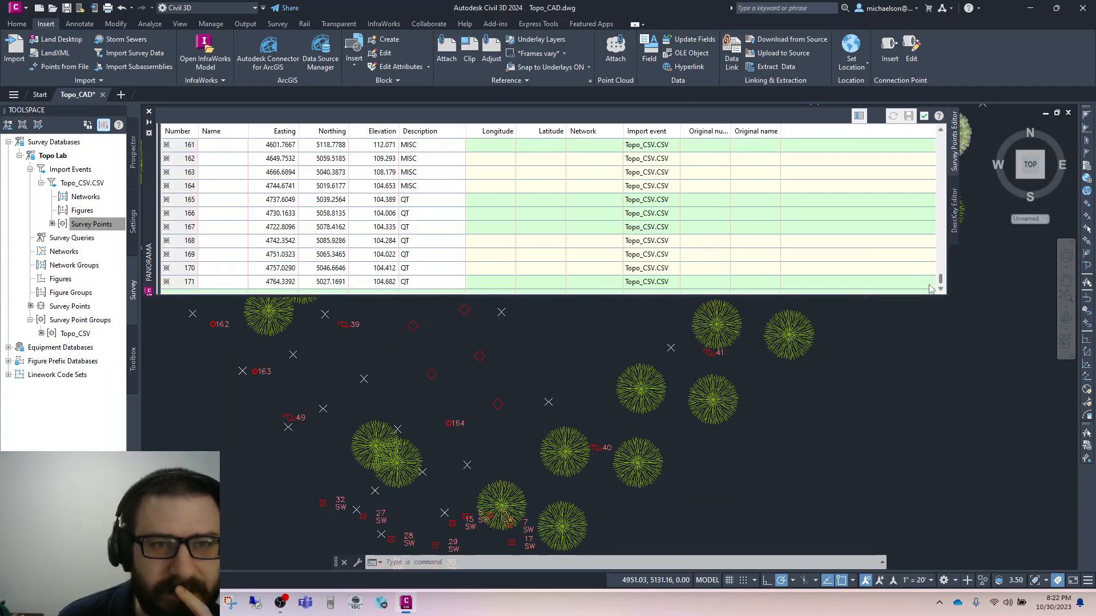
Step: Change the description of survey point 164 to QT and save the edit to the survey database
left_click(416, 190)
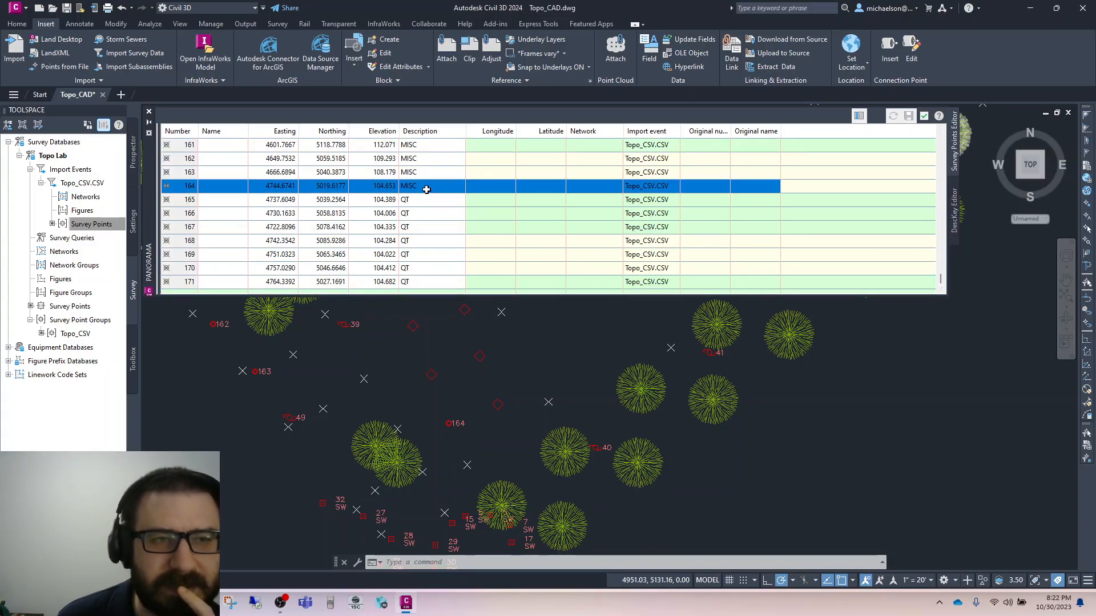
left_click(426, 188)
type("QT")
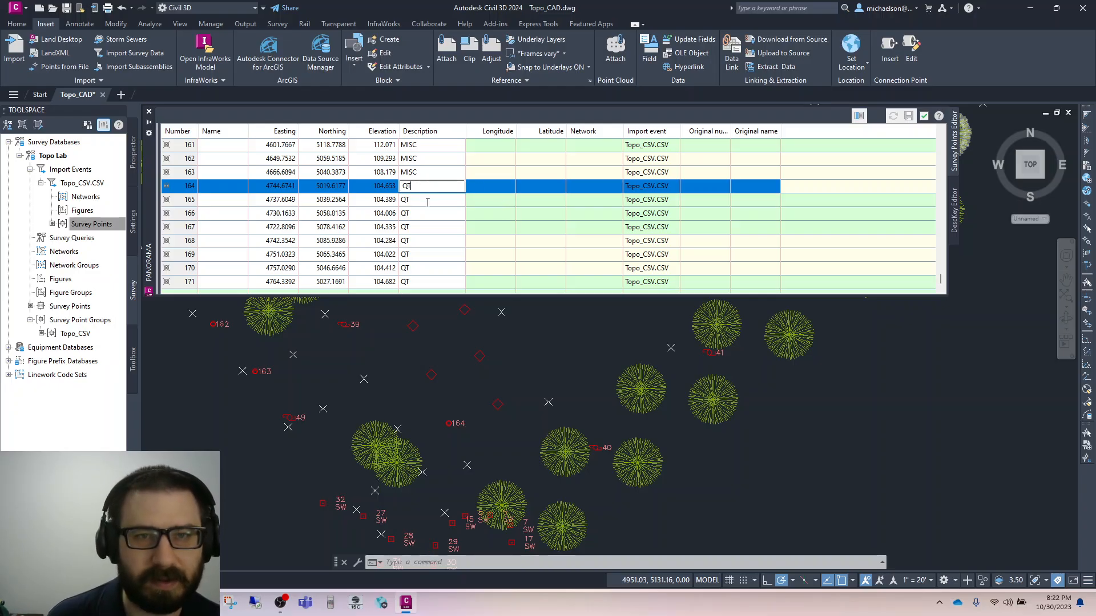
left_click(424, 201)
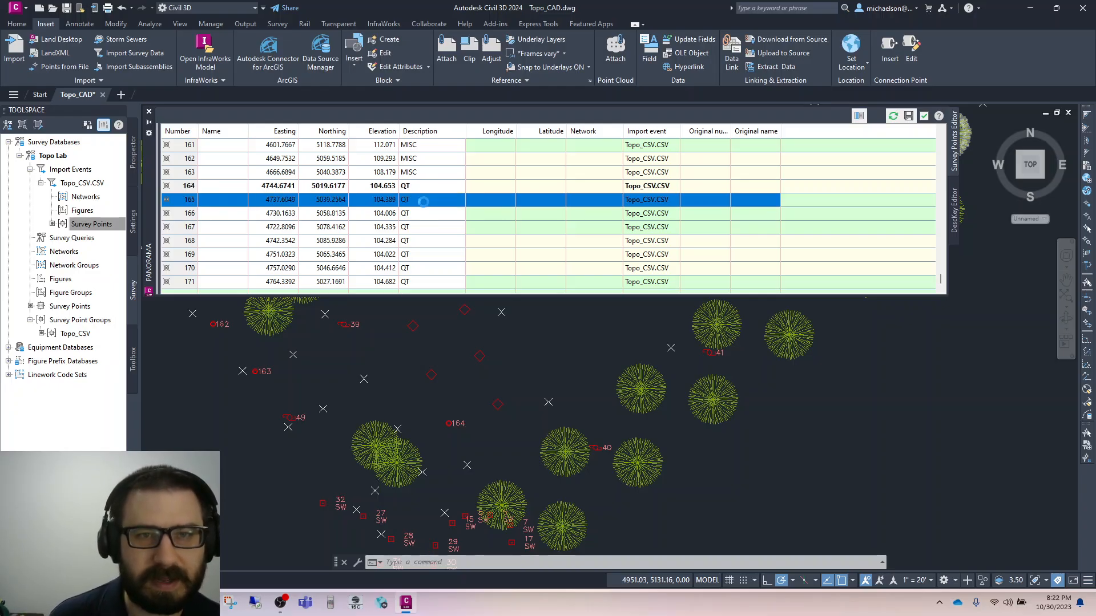
left_click(894, 118)
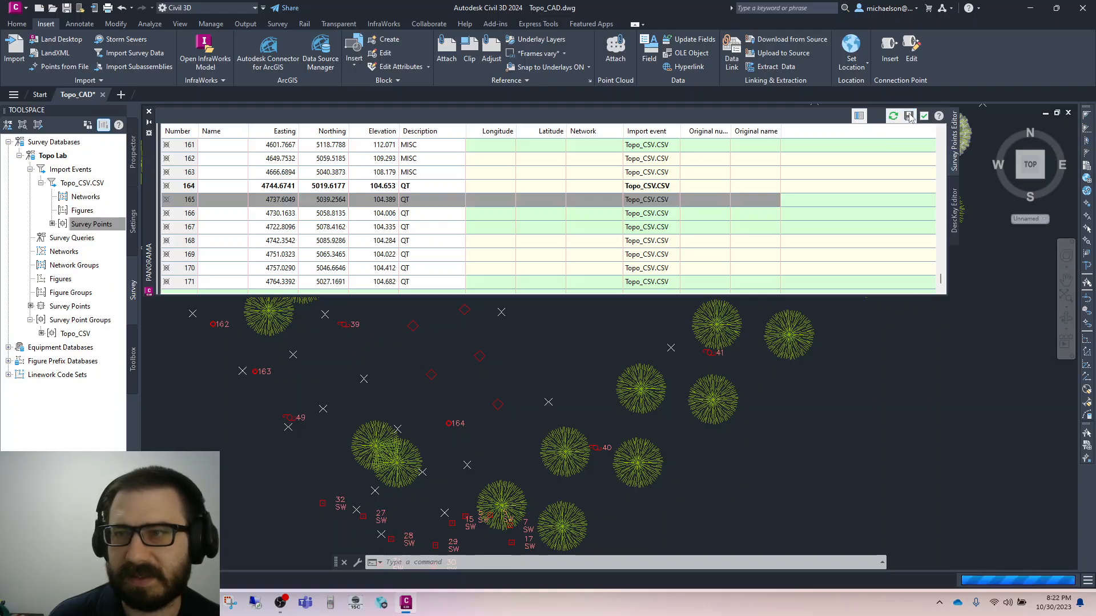
Step: Close the survey points editor, reapply the description keys to the Topo_CSV point group and check the marker of point 164
left_click(149, 112)
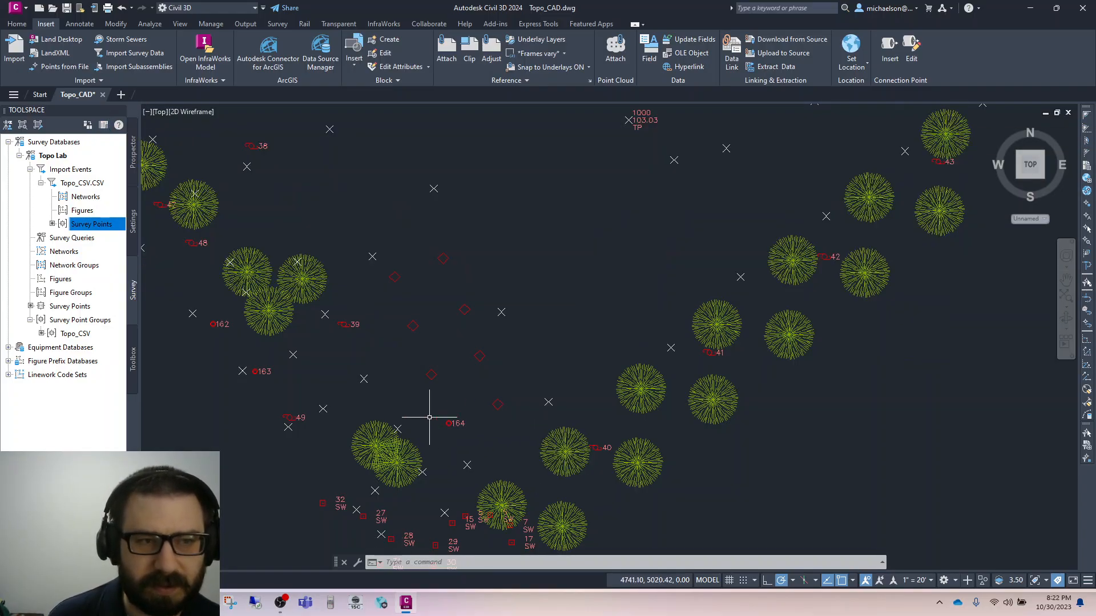
left_click(133, 153)
right_click(77, 197)
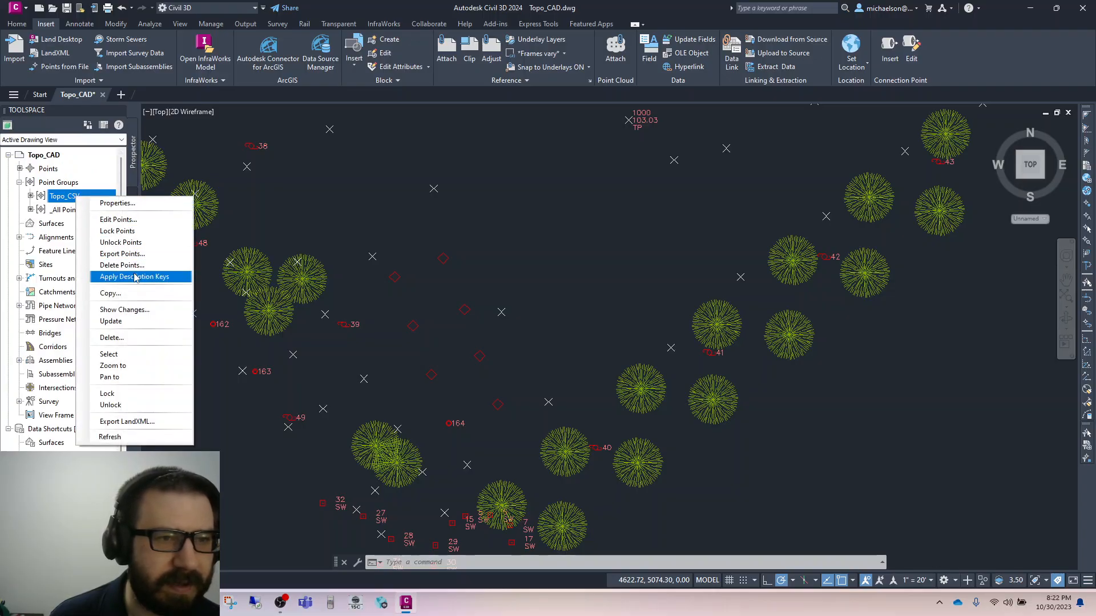
left_click(137, 277)
scroll(460, 410, "up", 3)
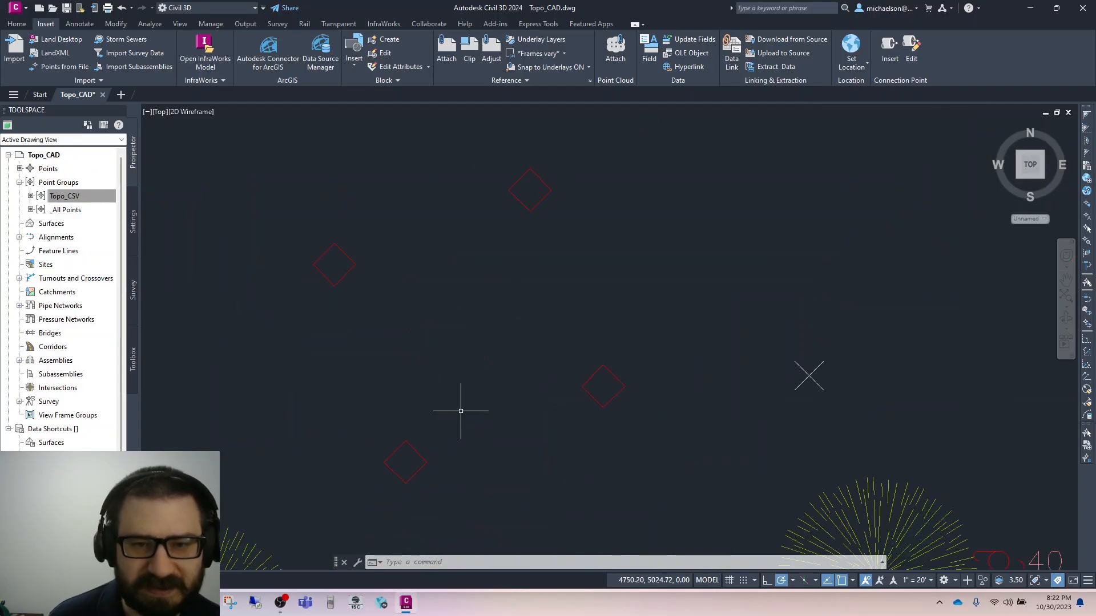
scroll(460, 410, "down", 3)
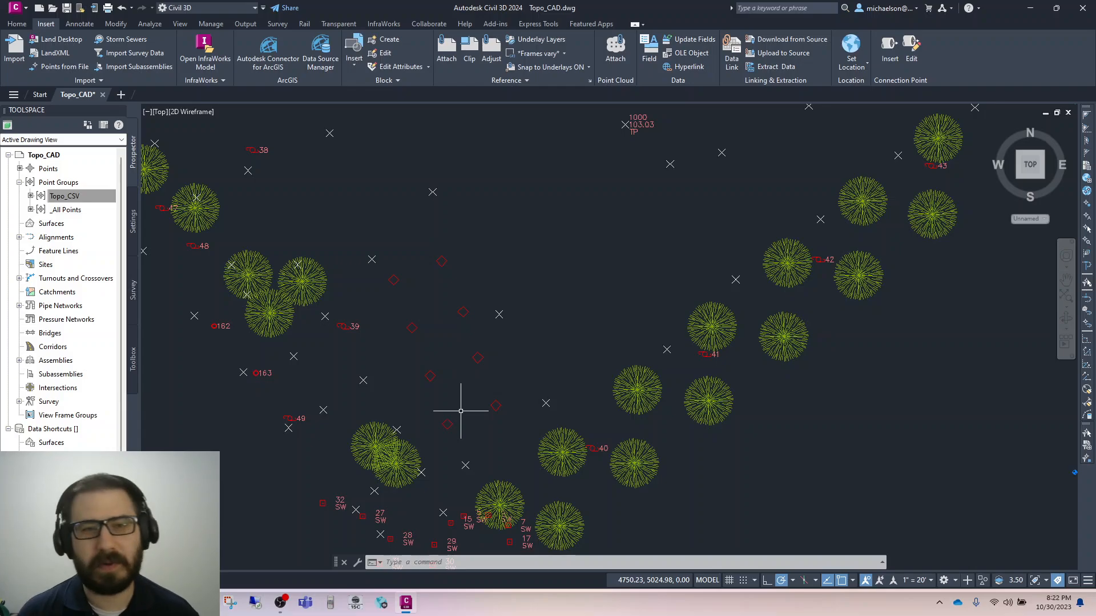
Step: Examine the point symbols and labels across the survey, including the TP point 1000, the trees and the CP12 area
scroll(460, 410, "down", 2)
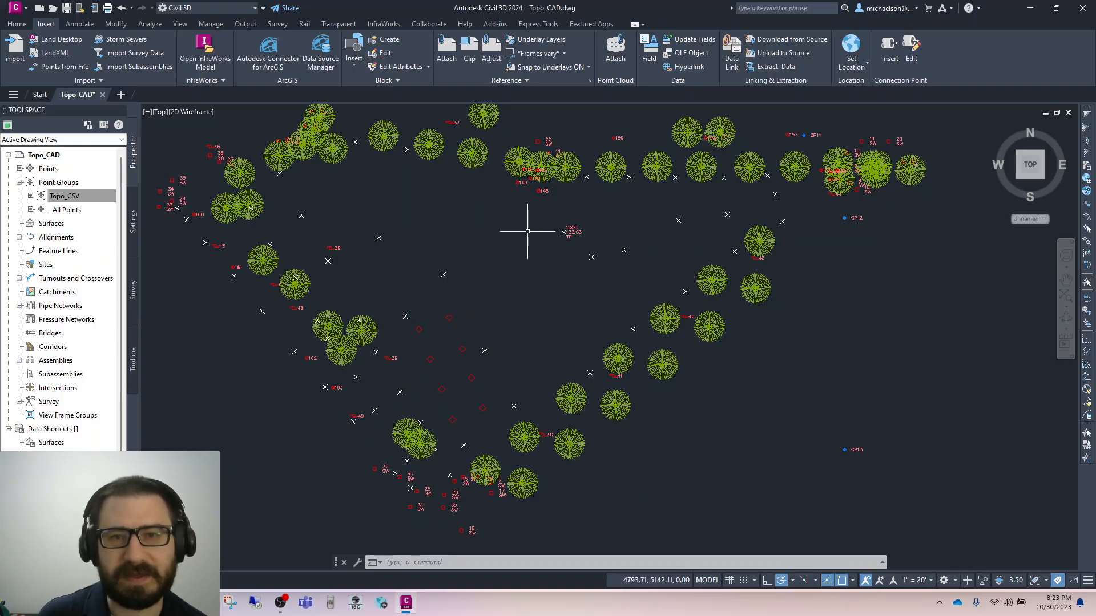
scroll(570, 226, "up", 5)
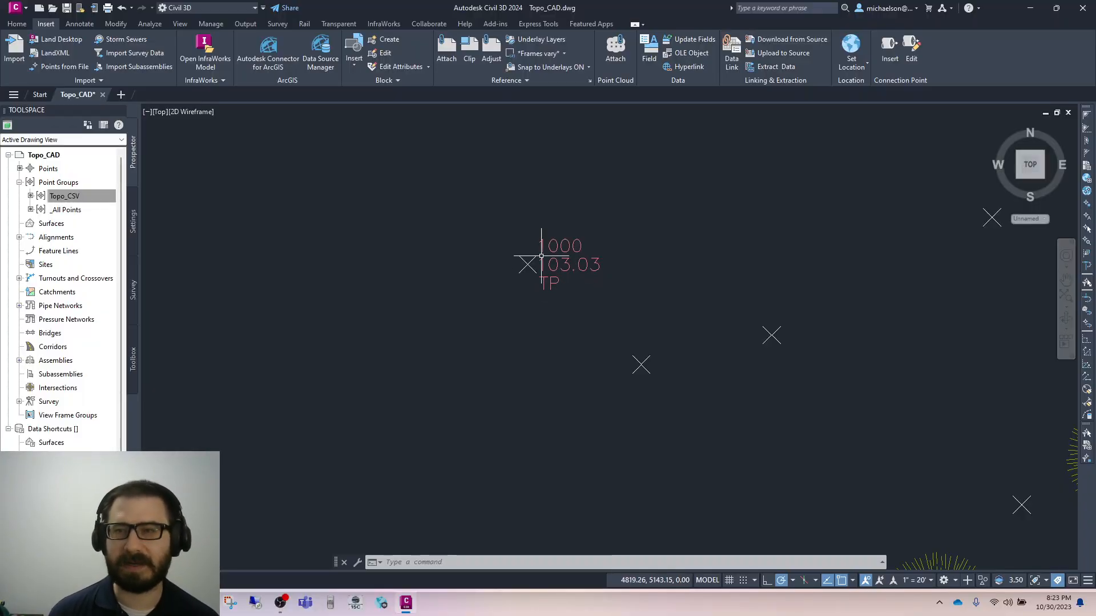
scroll(538, 260, "down", 5)
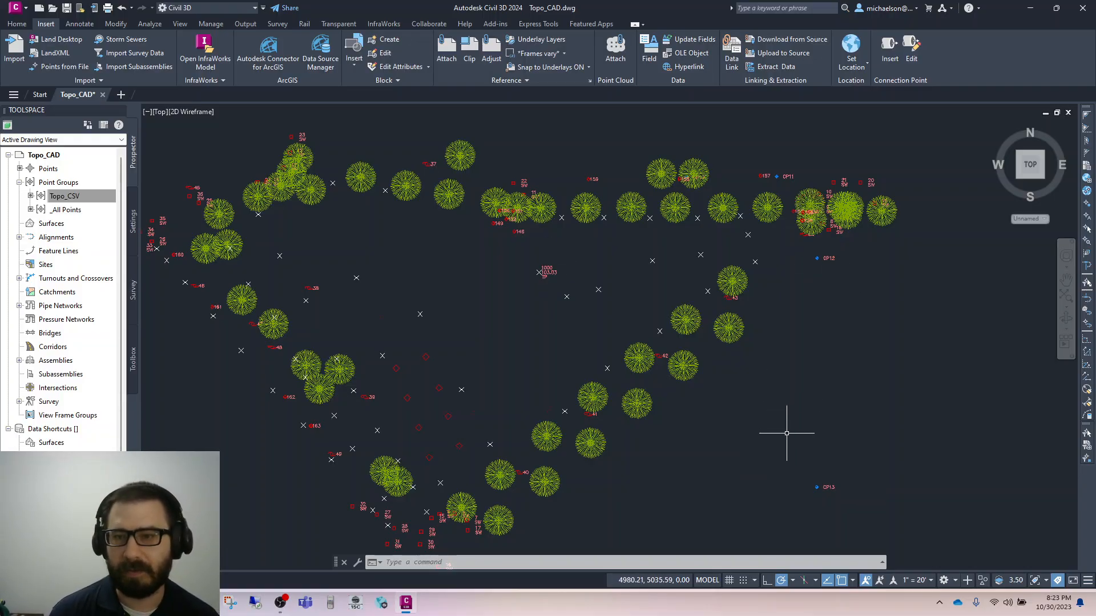
scroll(797, 453, "down", 2)
scroll(812, 472, "up", 3)
scroll(802, 472, "down", 1)
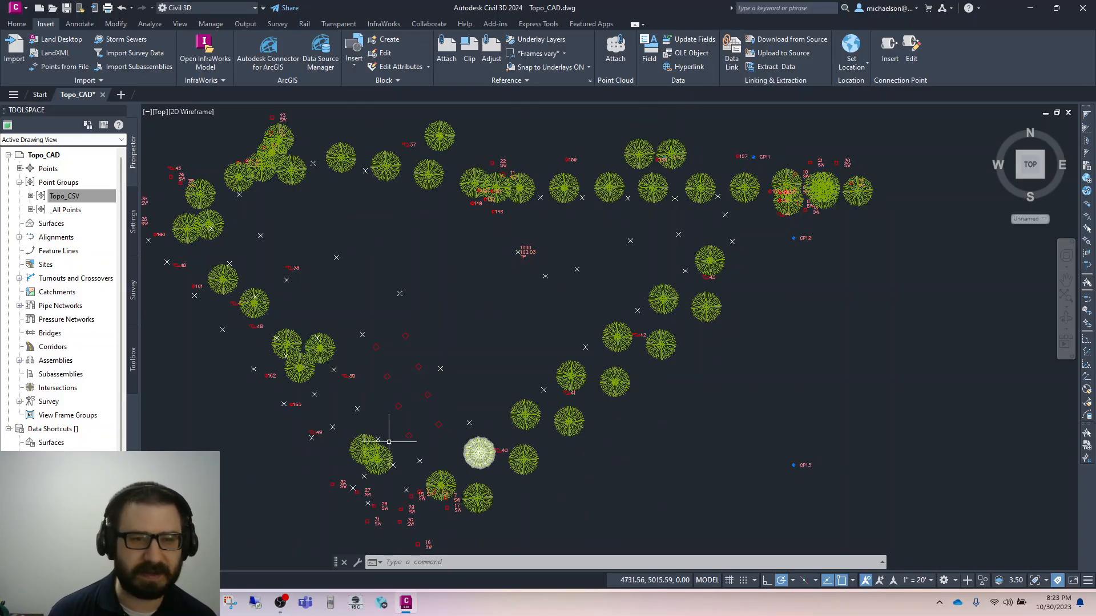
scroll(683, 357, "up", 1)
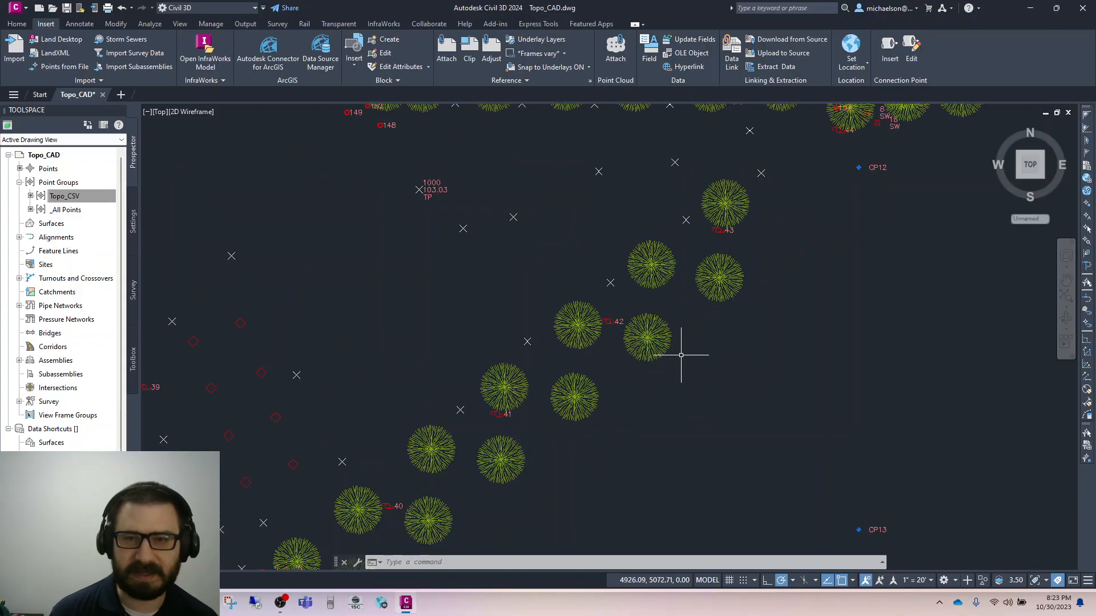
scroll(689, 215, "down", 1)
scroll(816, 165, "up", 6)
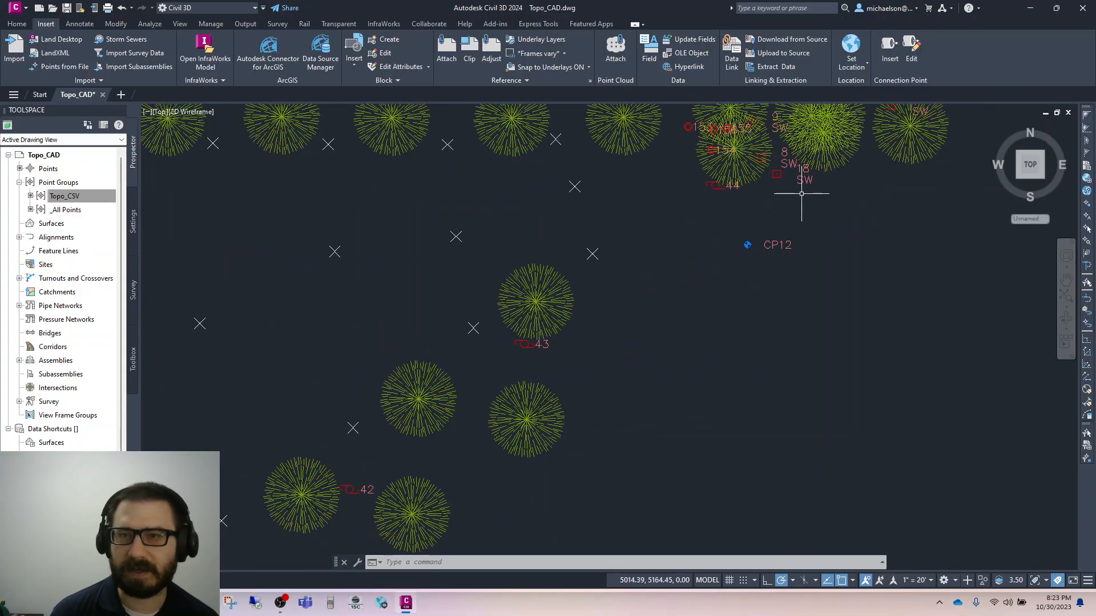
scroll(754, 170, "down", 3)
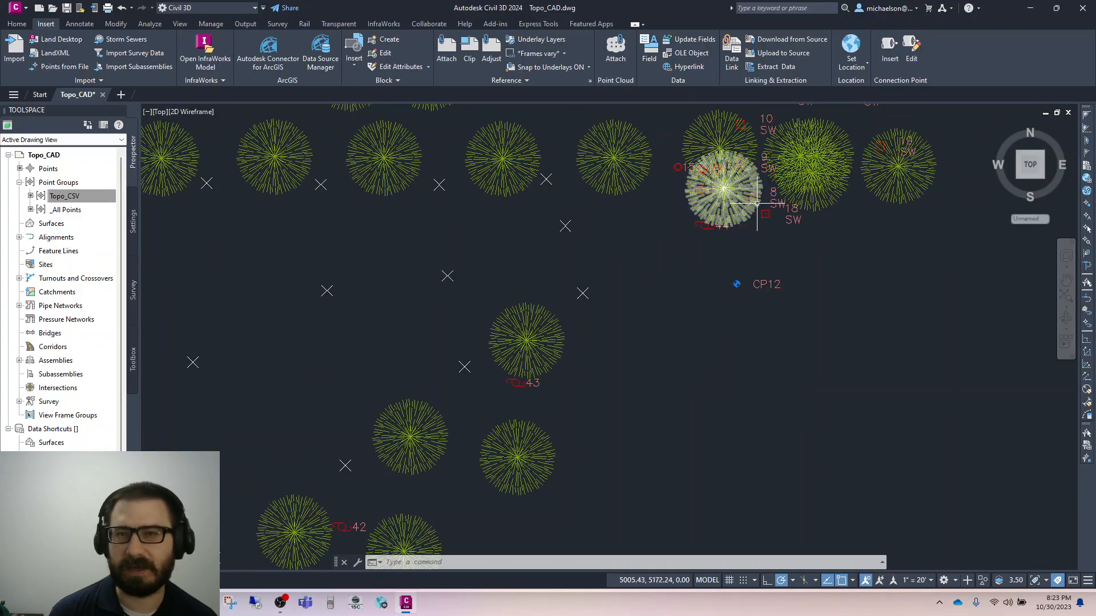
scroll(772, 190, "down", 3)
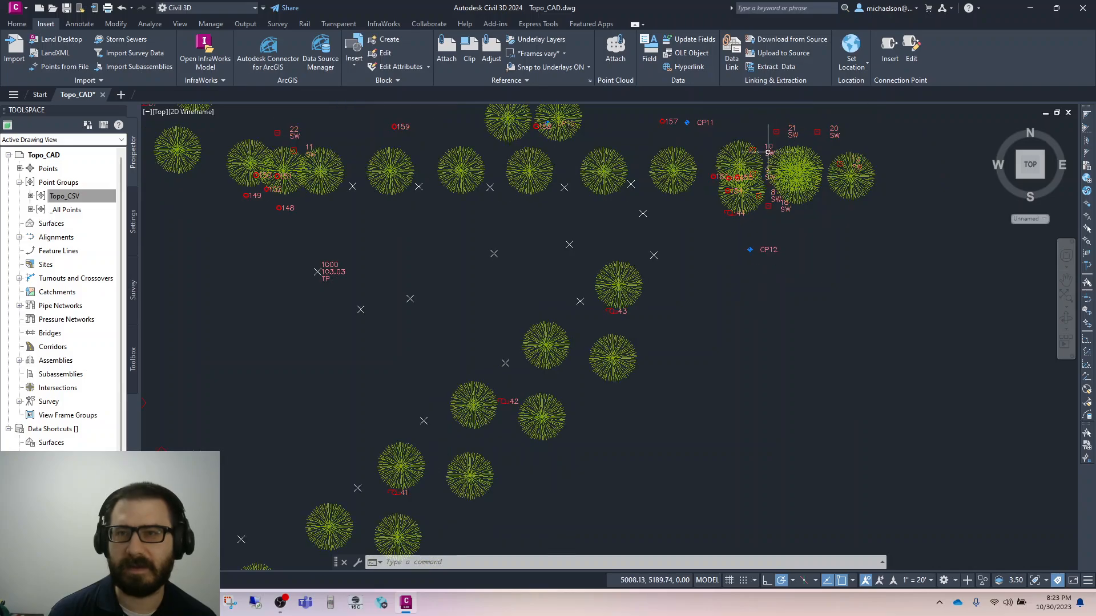
scroll(974, 256, "down", 2)
scroll(803, 306, "up", 2)
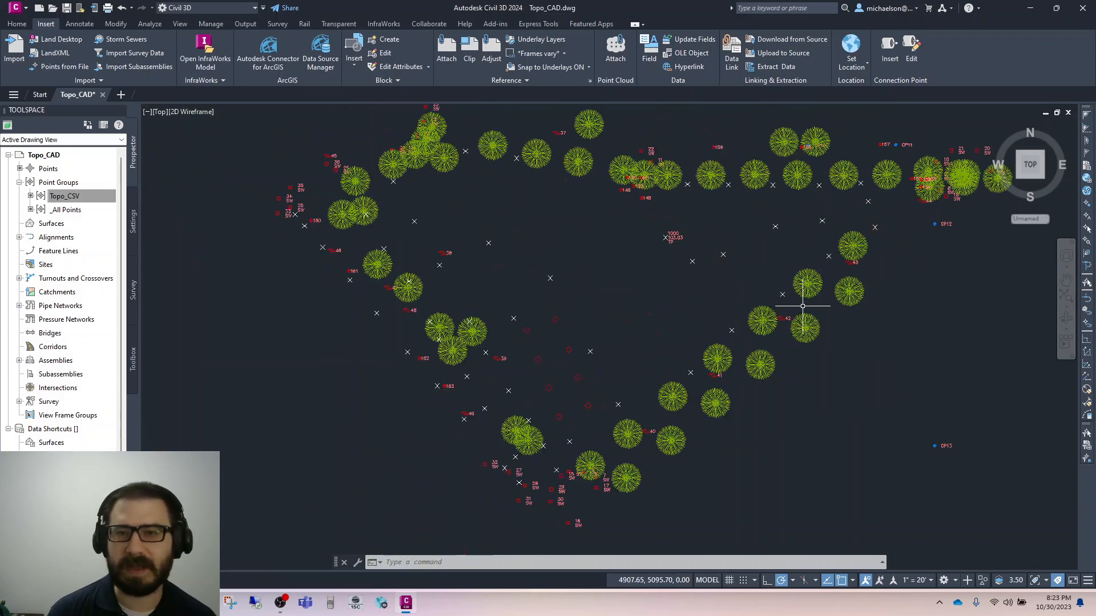
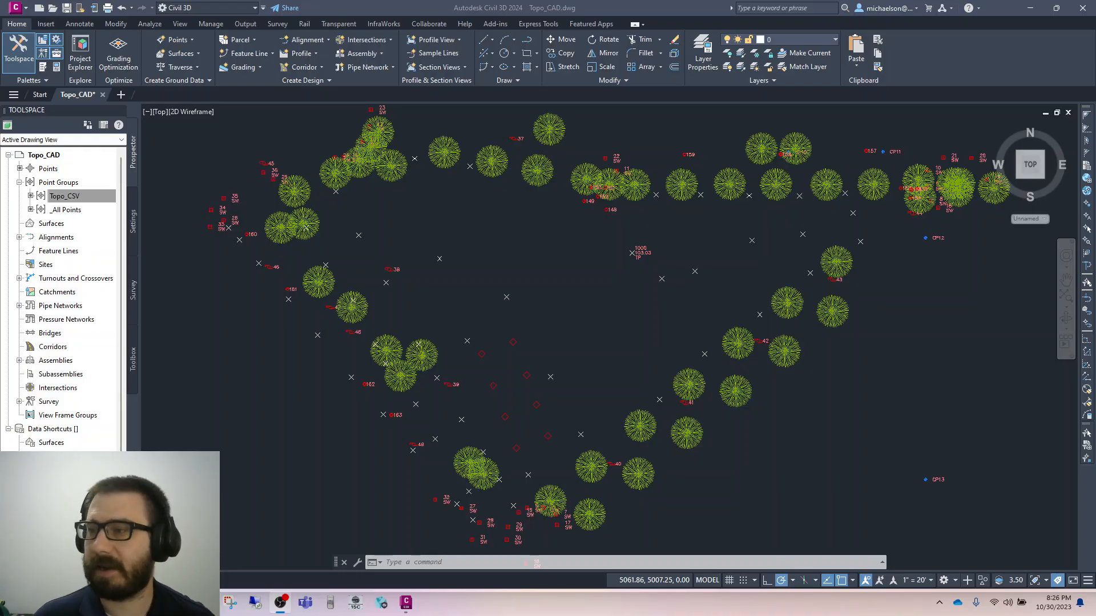
Step: Turn off the Defpoints, V-NODE-TREE and V-NODE-POLE layers
left_click(833, 40)
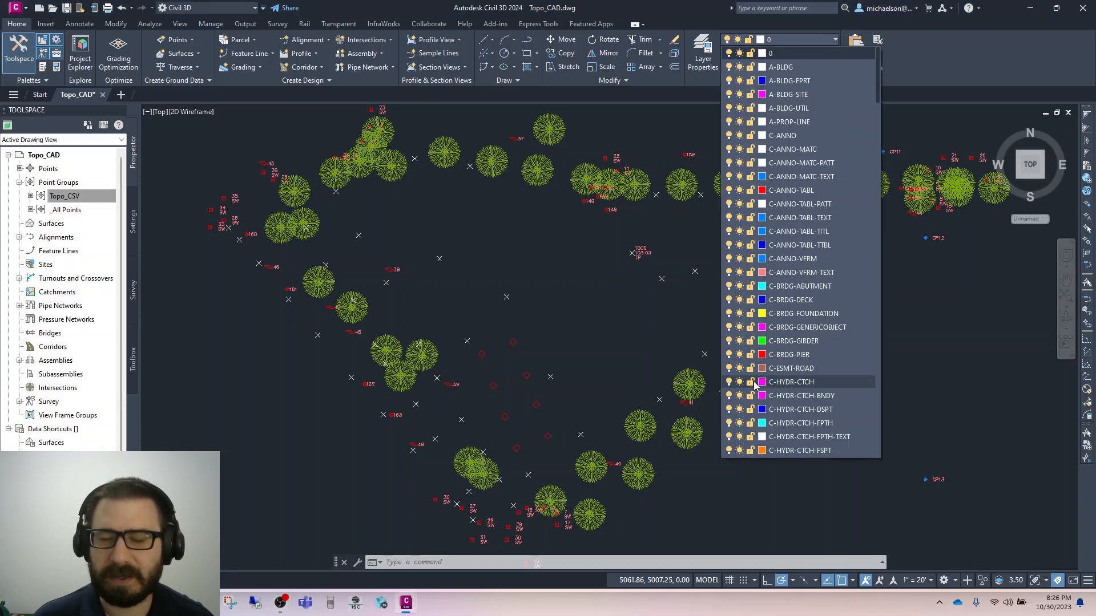
scroll(755, 398, "down", 15)
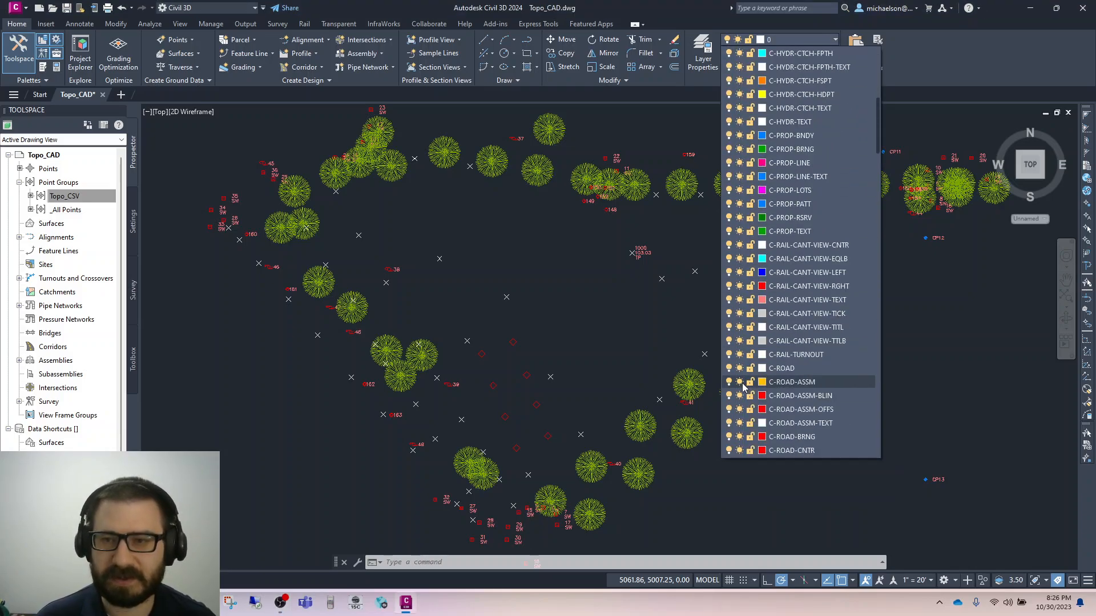
scroll(736, 383, "down", 20)
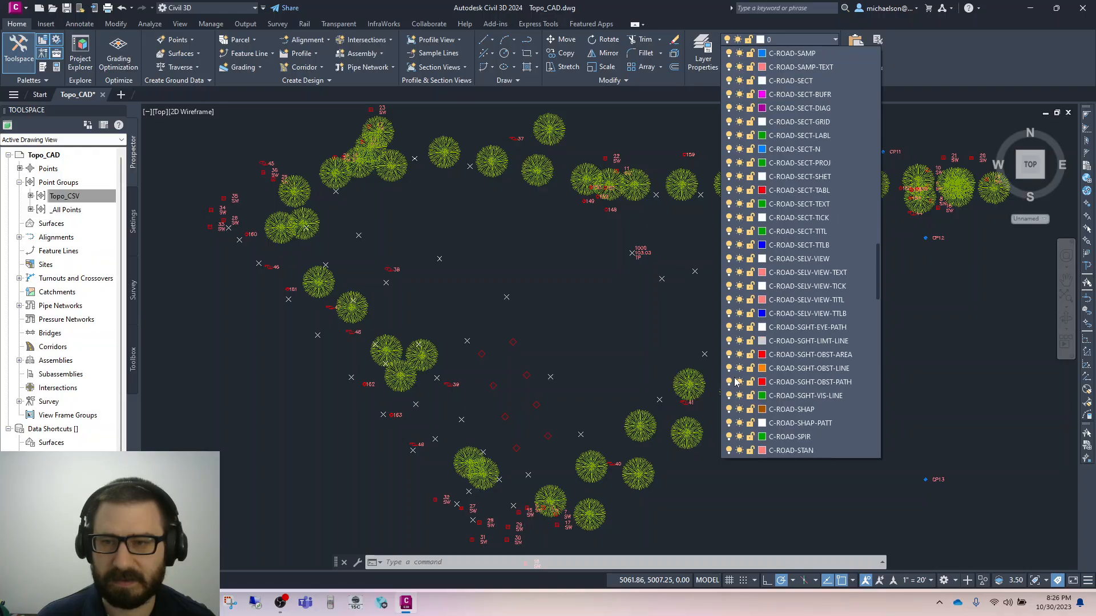
scroll(764, 373, "down", 15)
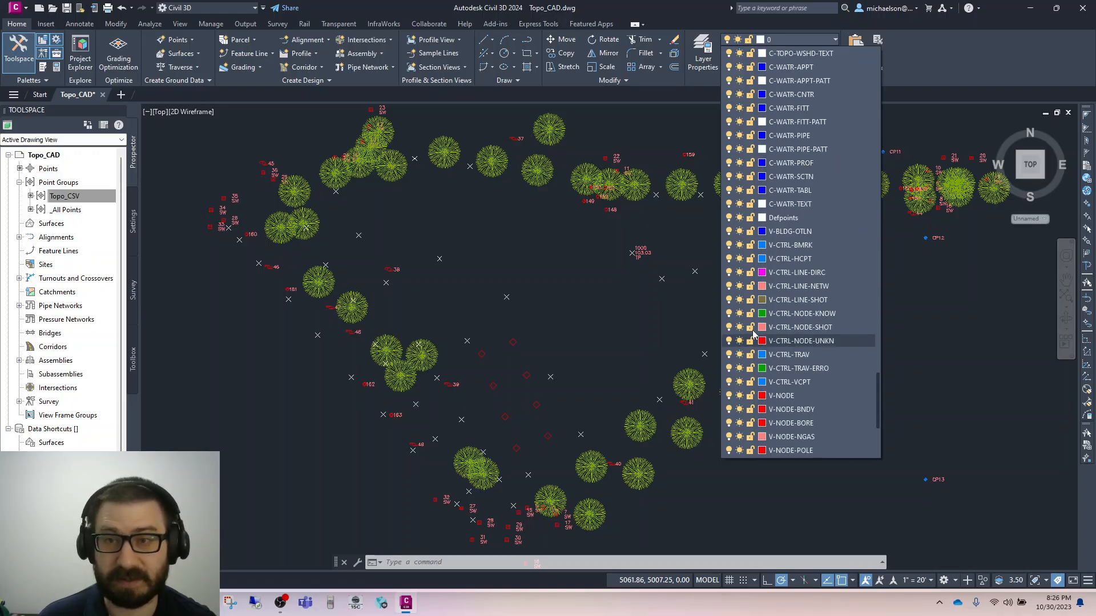
left_click(728, 218)
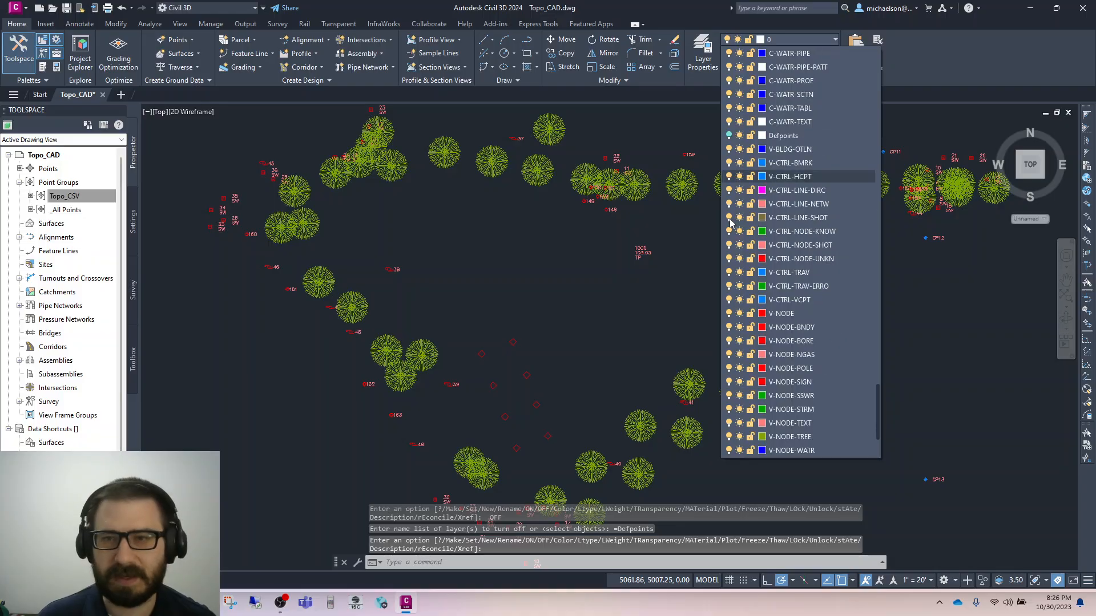
scroll(736, 342, "down", 5)
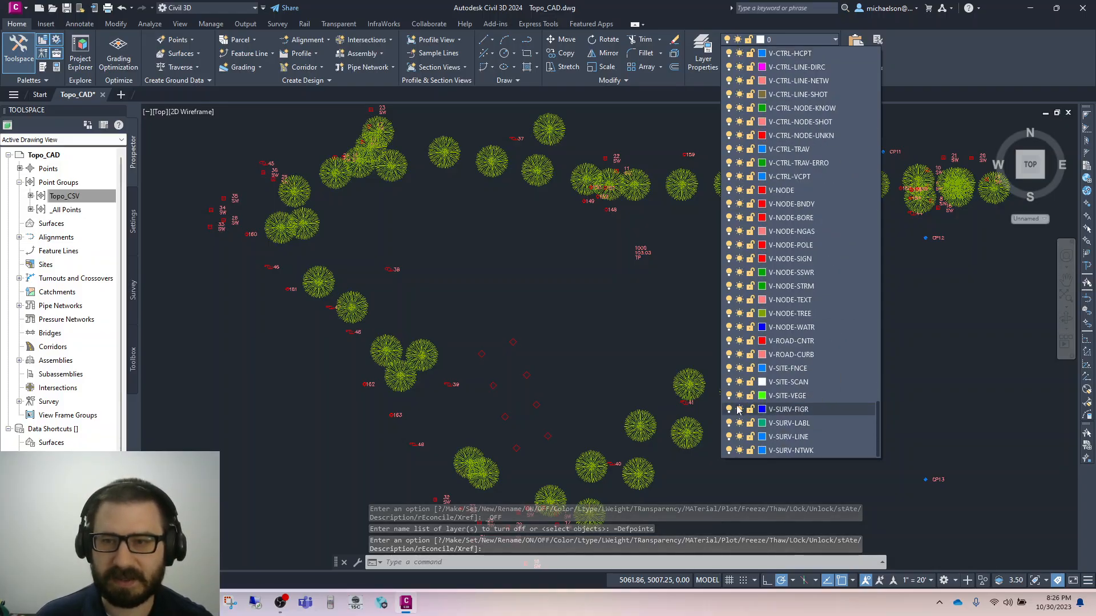
left_click(728, 314)
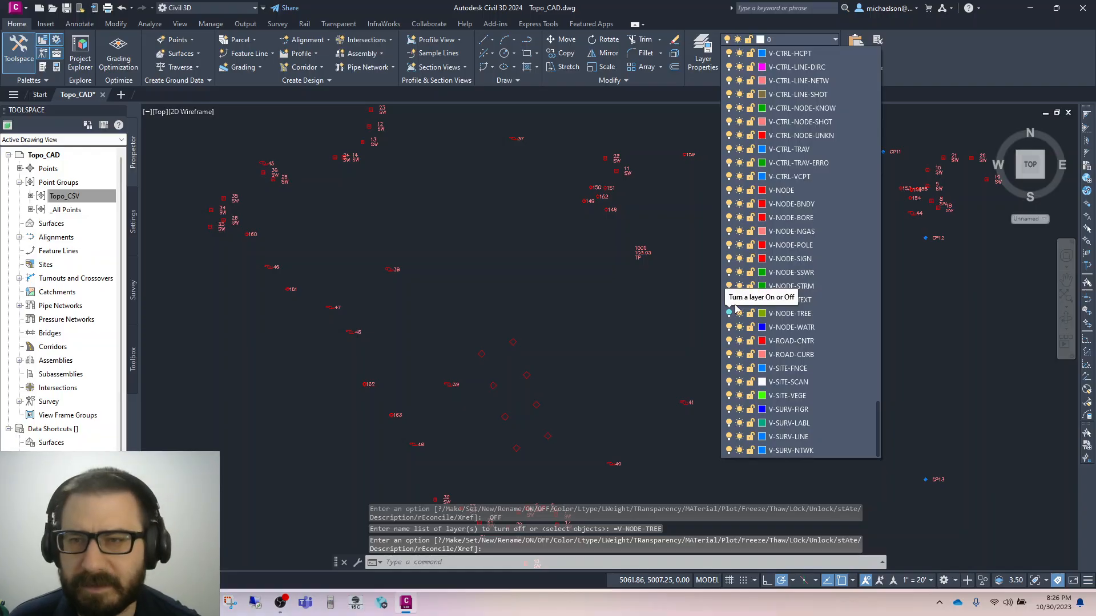
left_click(730, 245)
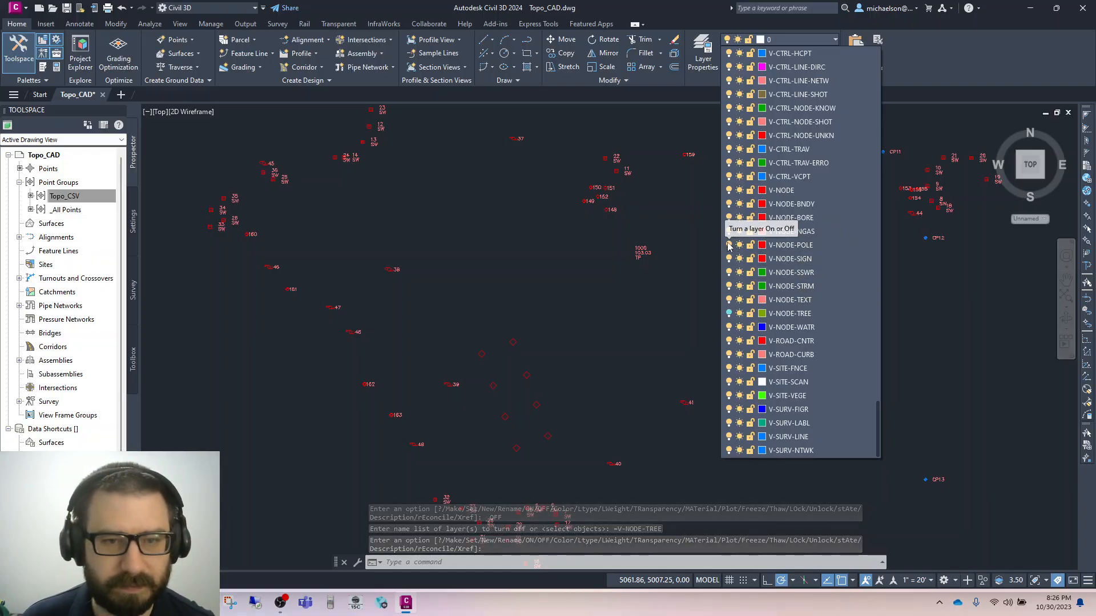
left_click(908, 68)
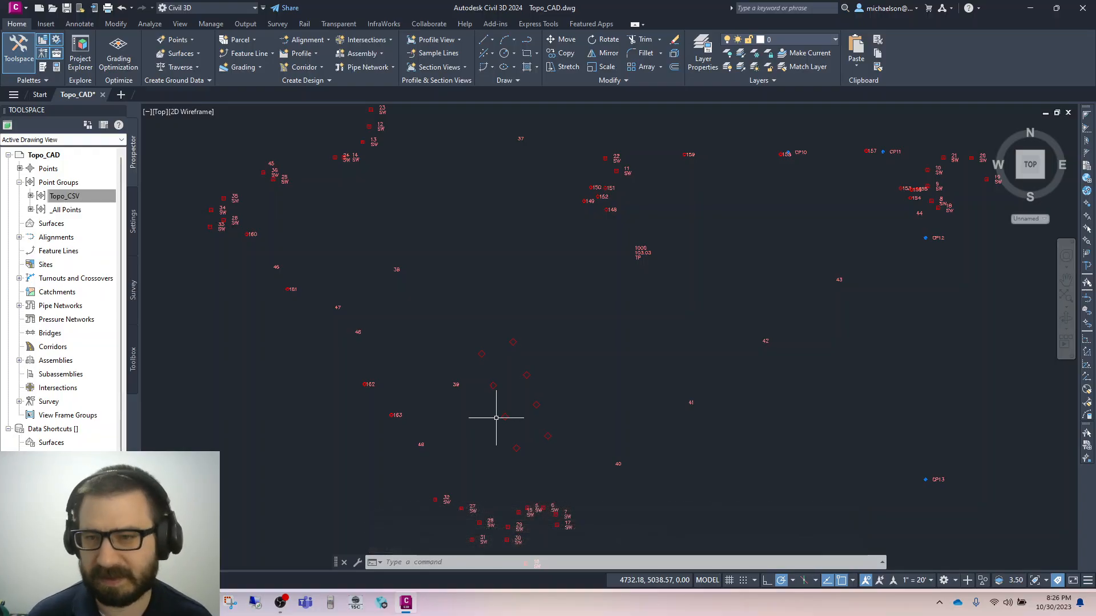
Step: Make C-ROAD the current layer
scroll(591, 288, "down", 4)
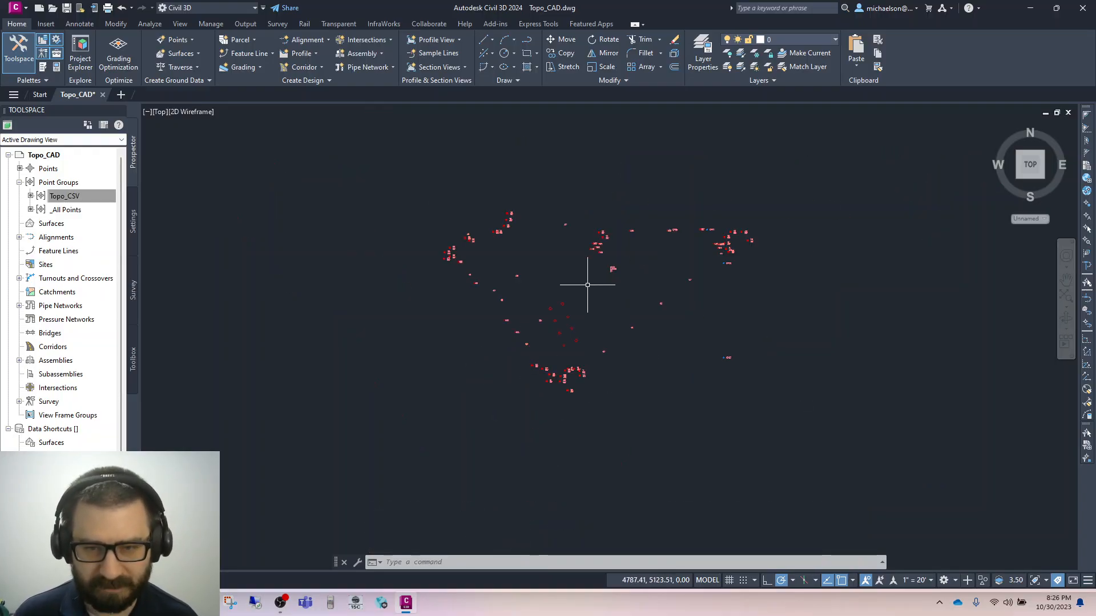
scroll(567, 374, "up", 8)
scroll(573, 365, "up", 2)
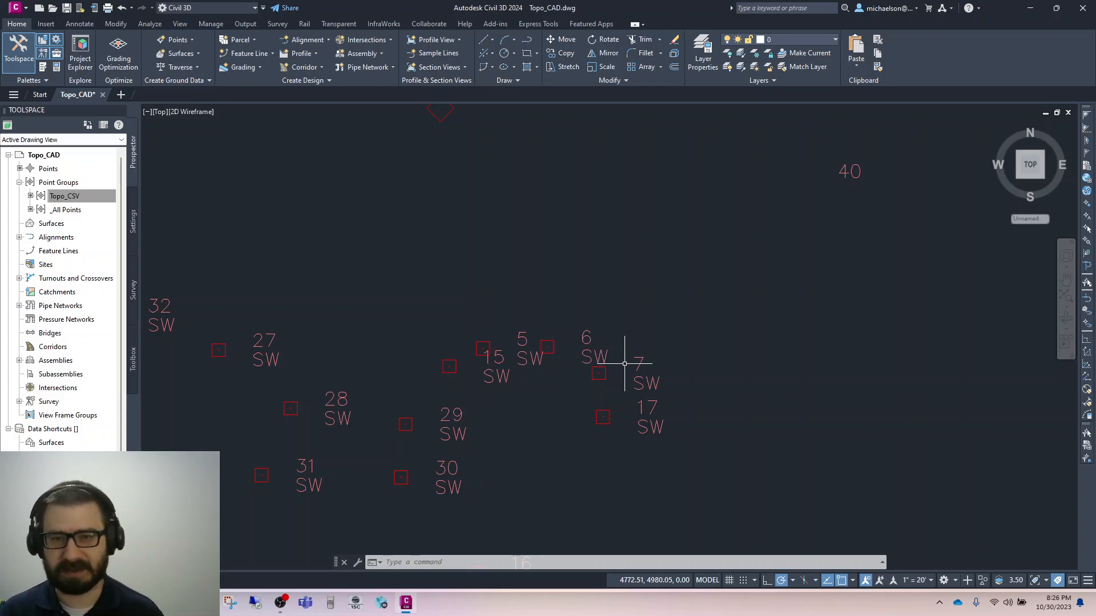
scroll(633, 371, "down", 5)
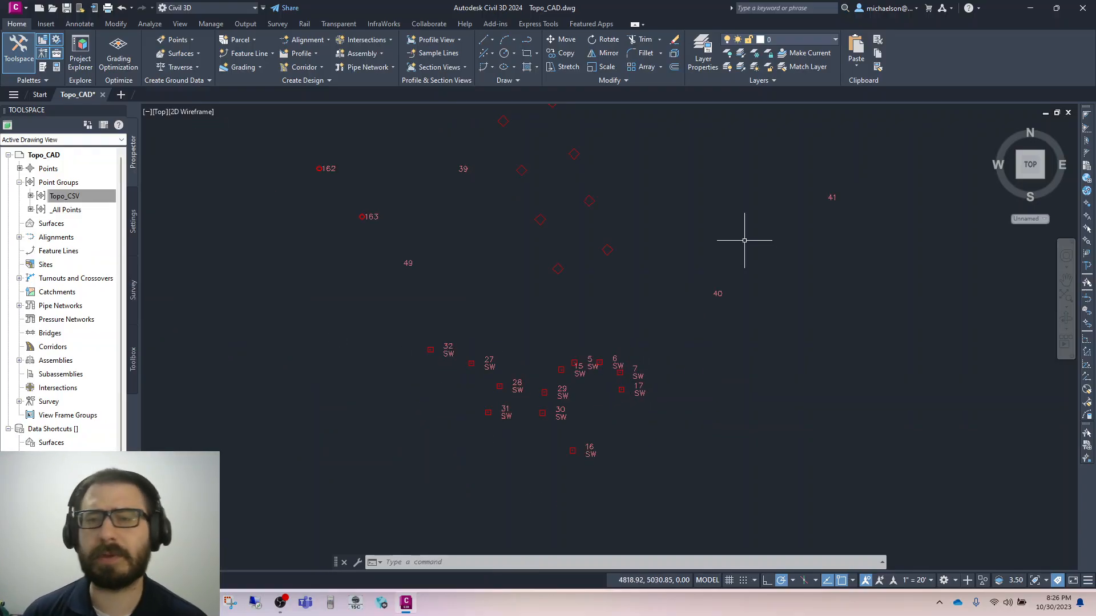
left_click(835, 41)
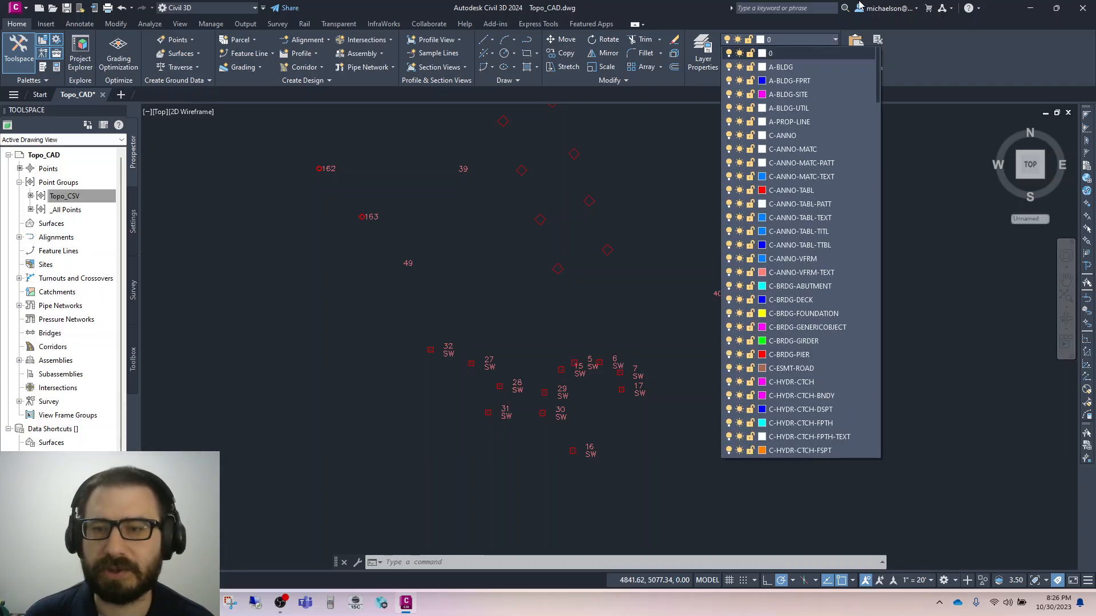
scroll(716, 365, "down", 4)
scroll(788, 445, "down", 7)
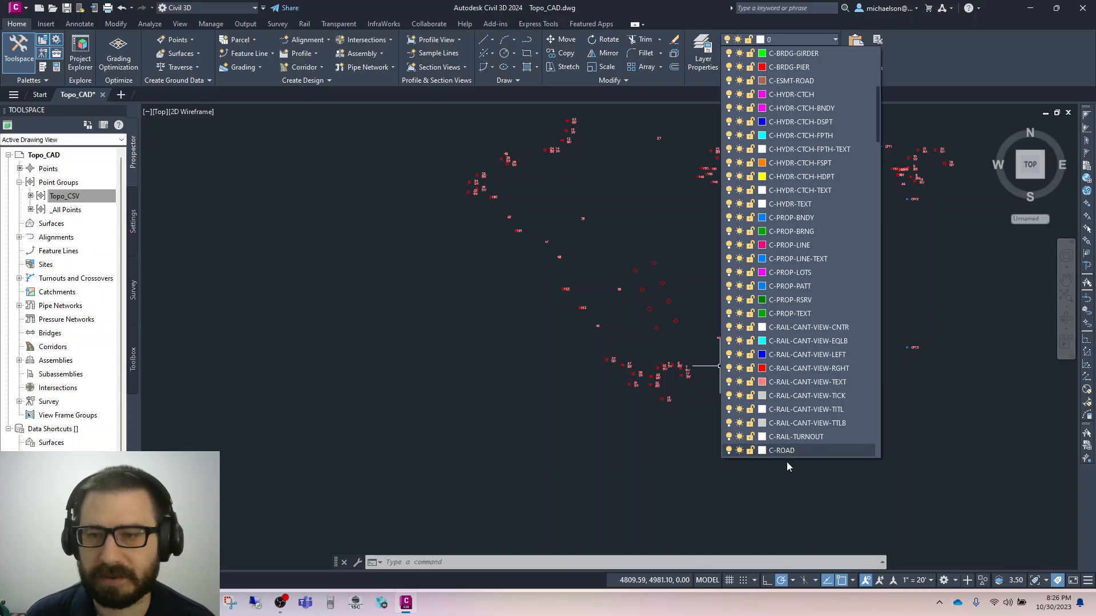
left_click(799, 450)
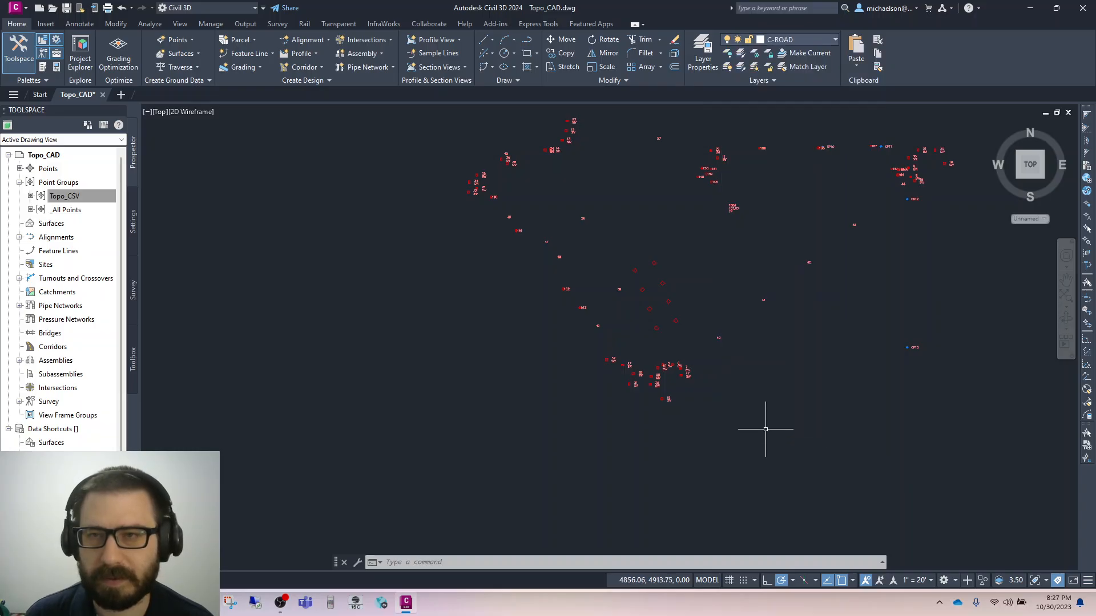
Step: Set the current layer back to 0
left_click(834, 41)
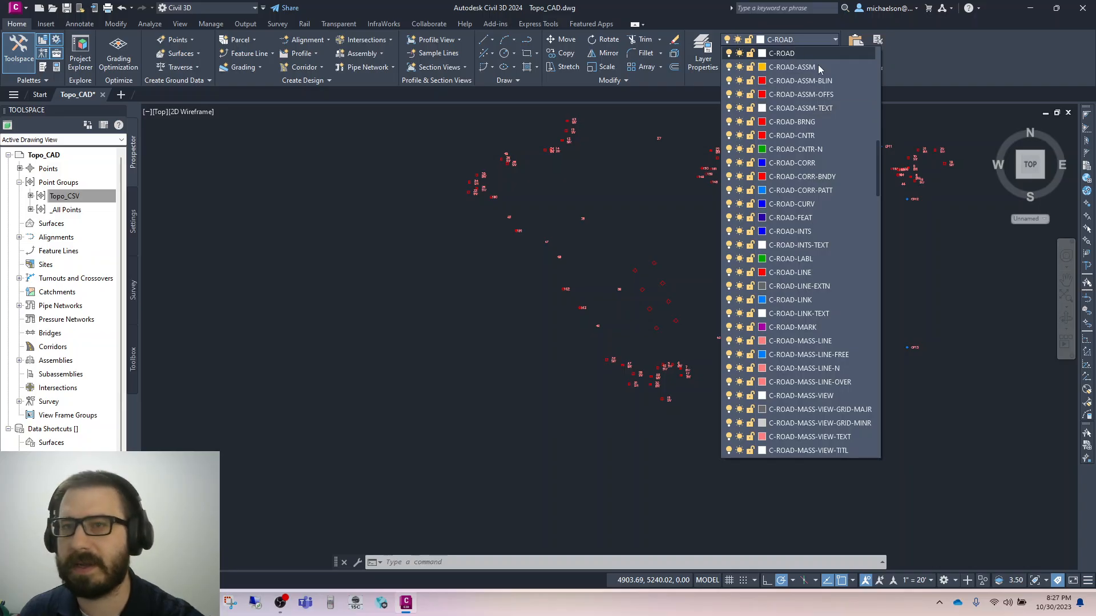
left_click_drag(881, 140, 882, 50)
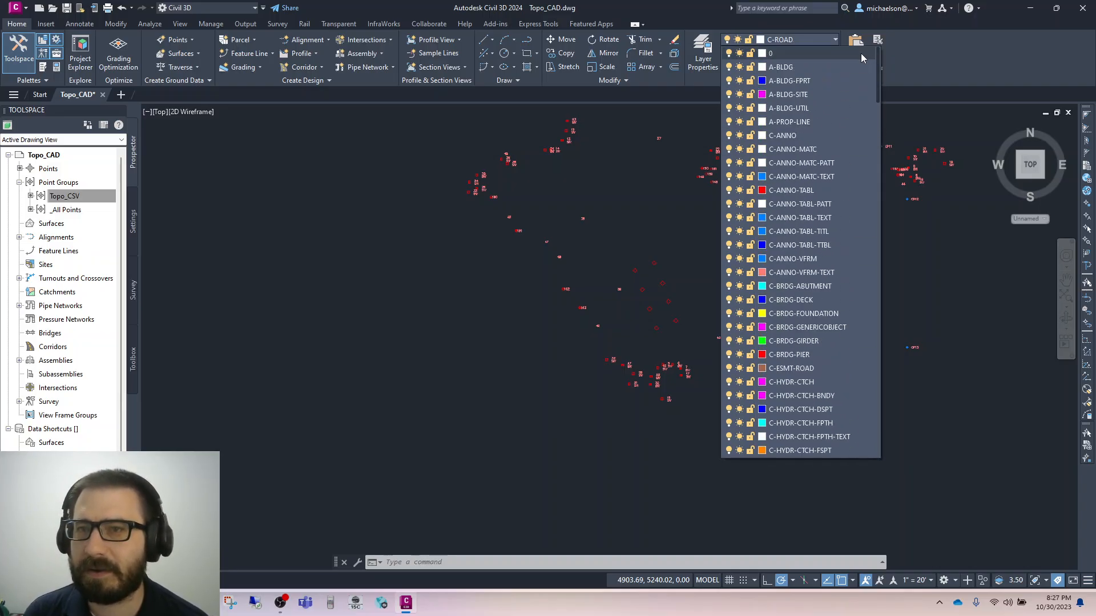
left_click(860, 53)
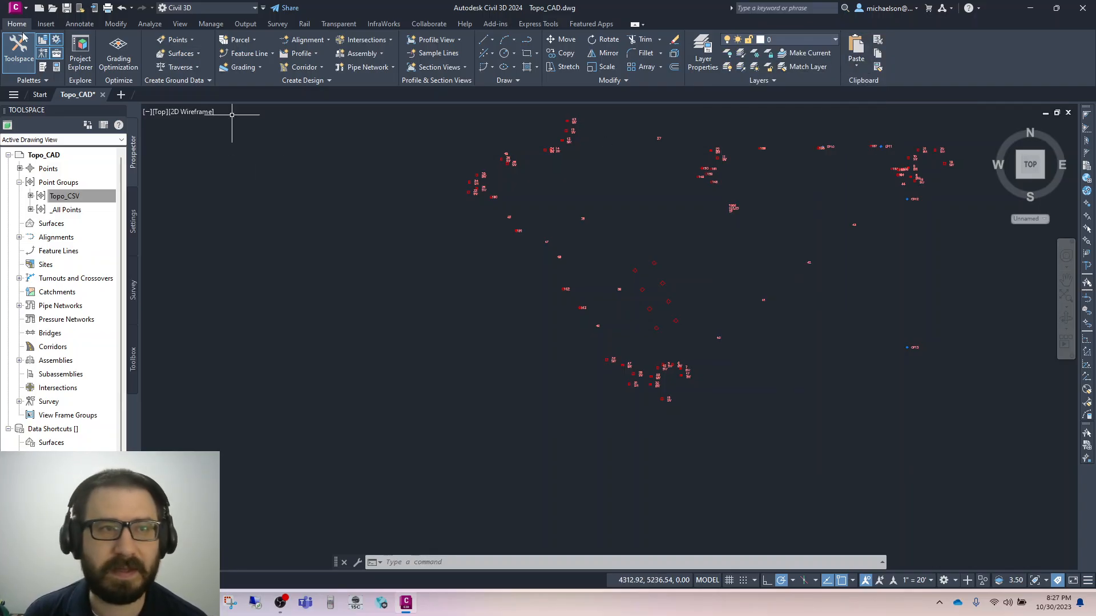
Step: Draw a freehand chain of five connected line segments in the empty area west of the survey points, and undo it
left_click(484, 39)
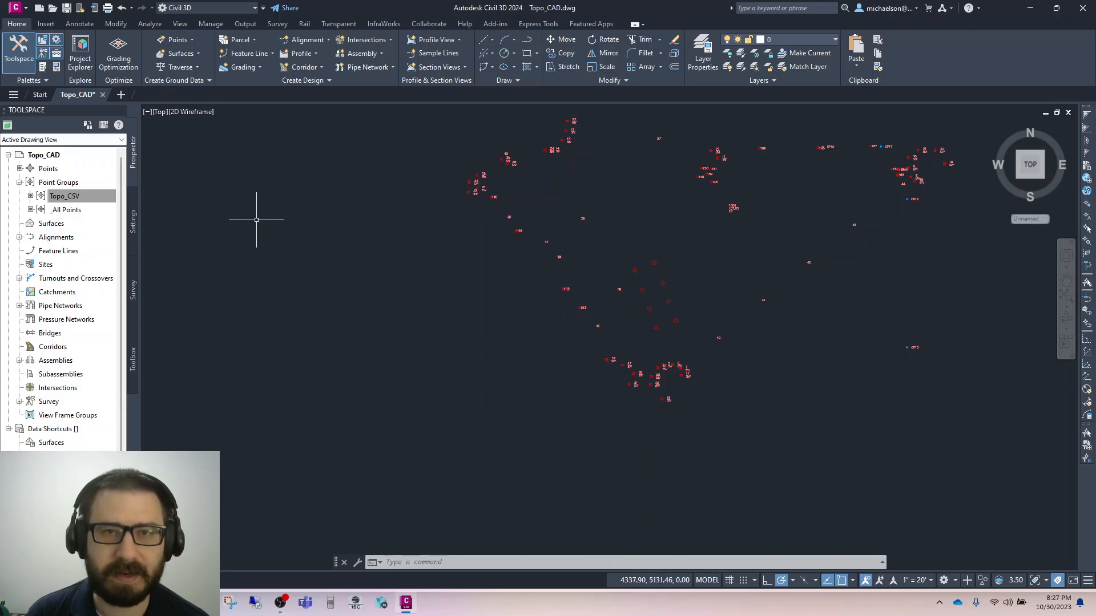
left_click(483, 41)
left_click(513, 55)
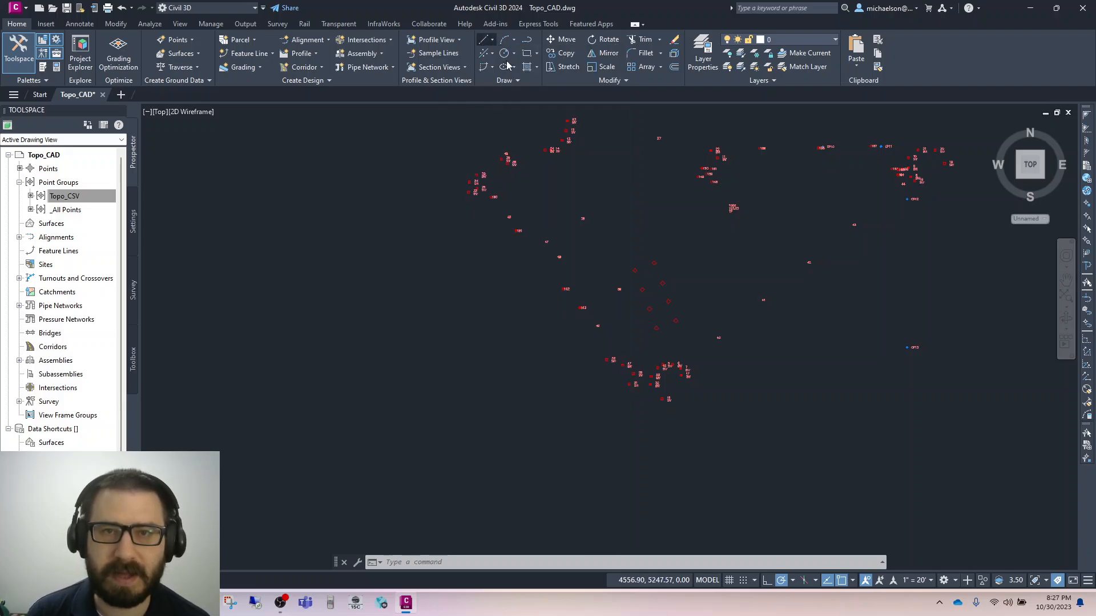
left_click(280, 240)
left_click(292, 320)
left_click(375, 388)
left_click(279, 388)
left_click(233, 264)
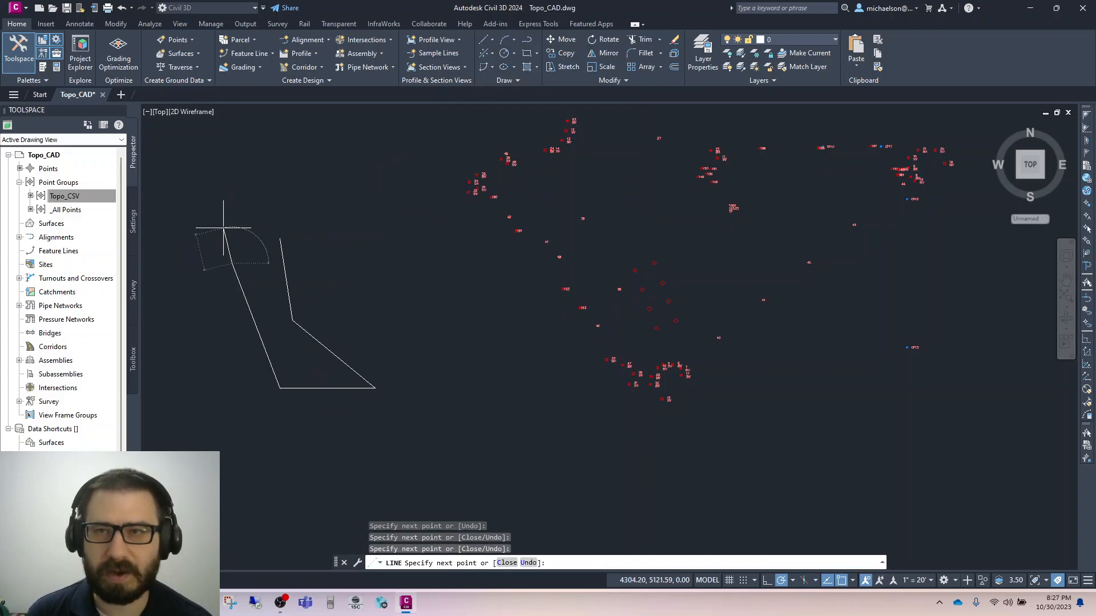
left_click(223, 228)
key("Escape")
key("ctrl+z")
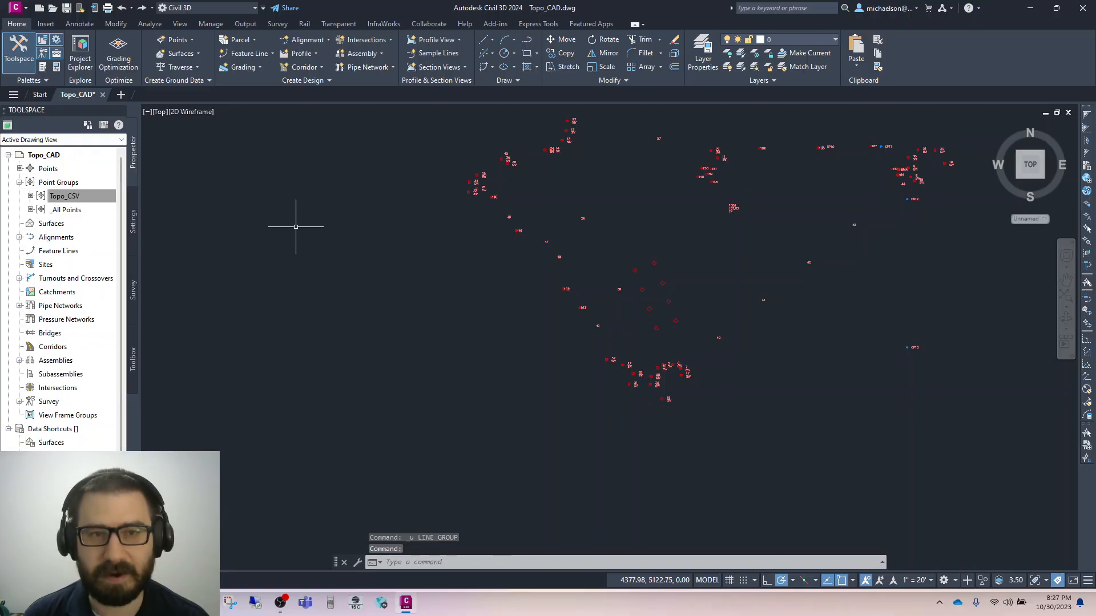
Step: Make C-ROAD the current layer
left_click(820, 40)
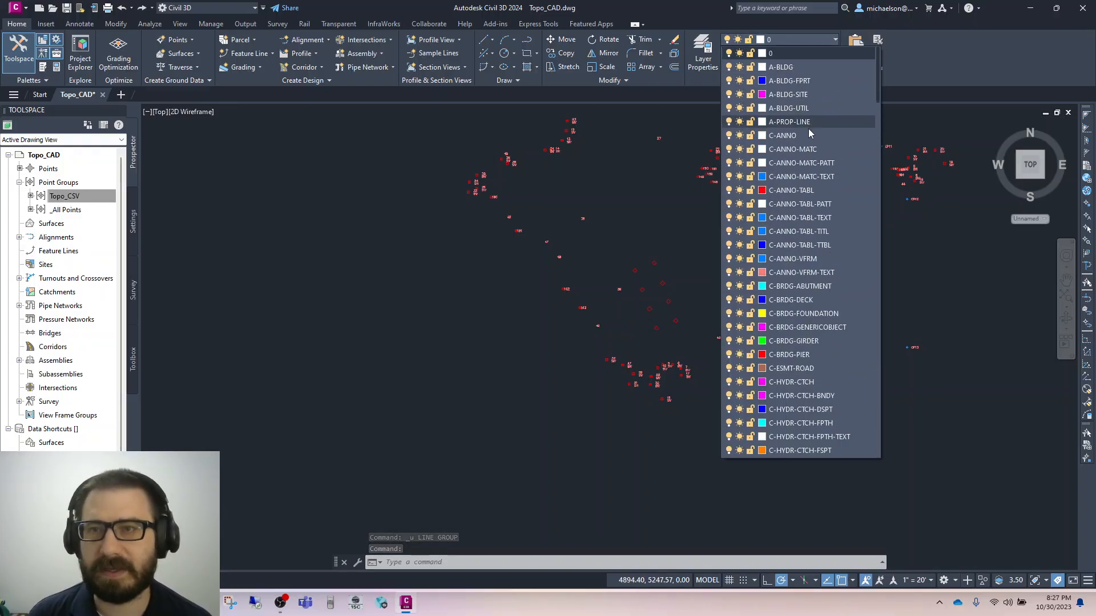
scroll(816, 317, "down", 9)
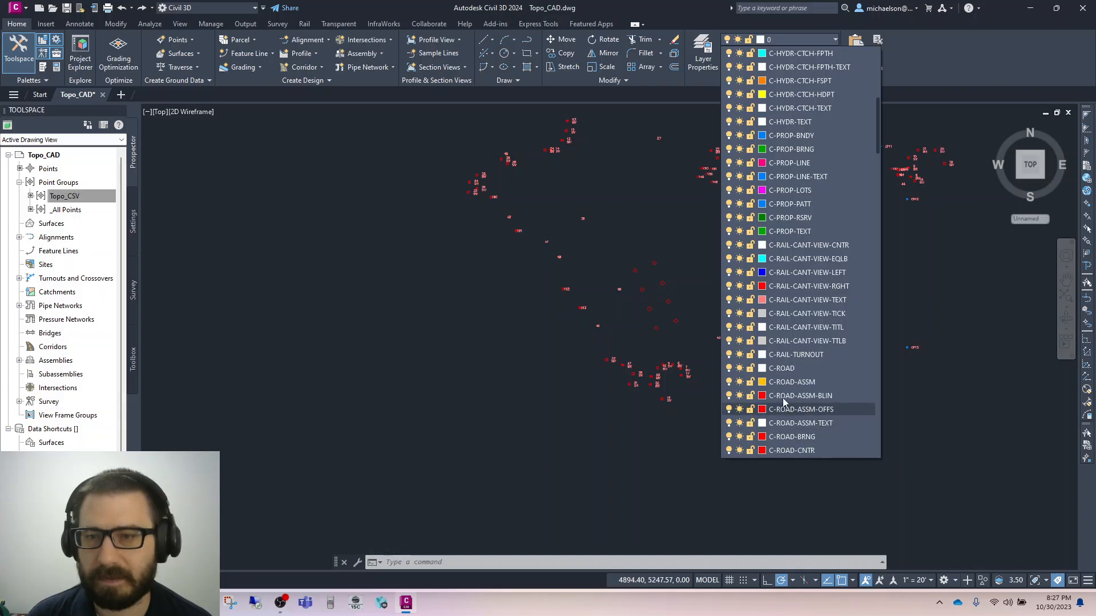
left_click(782, 368)
Step: Start a line by point number range and draw it through survey points 5, 6, 7 and 8
scroll(679, 368, "up", 2)
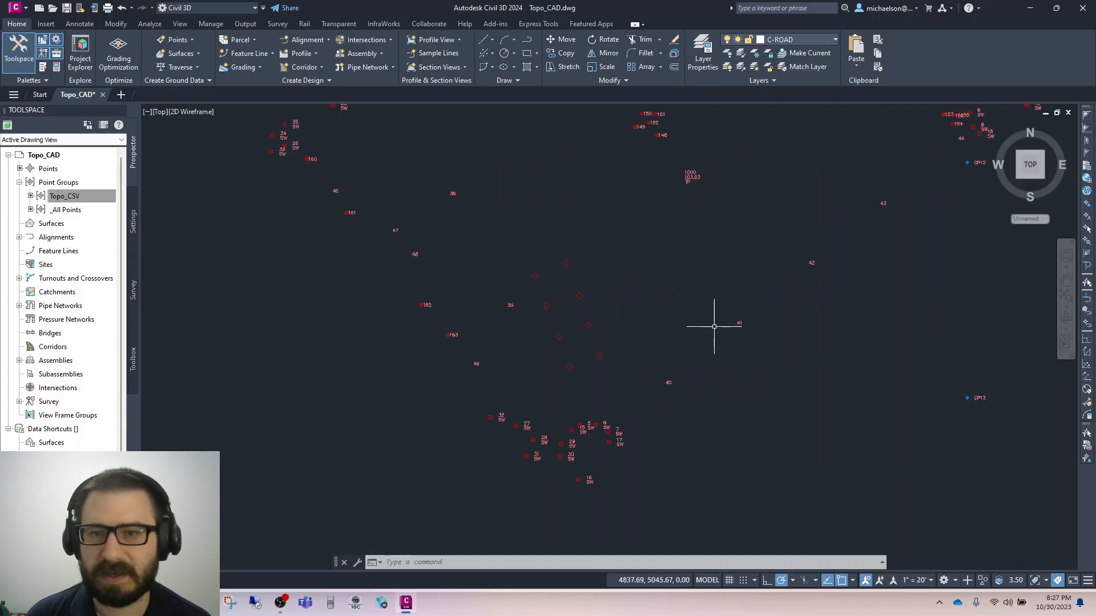
scroll(711, 324, "down", 2)
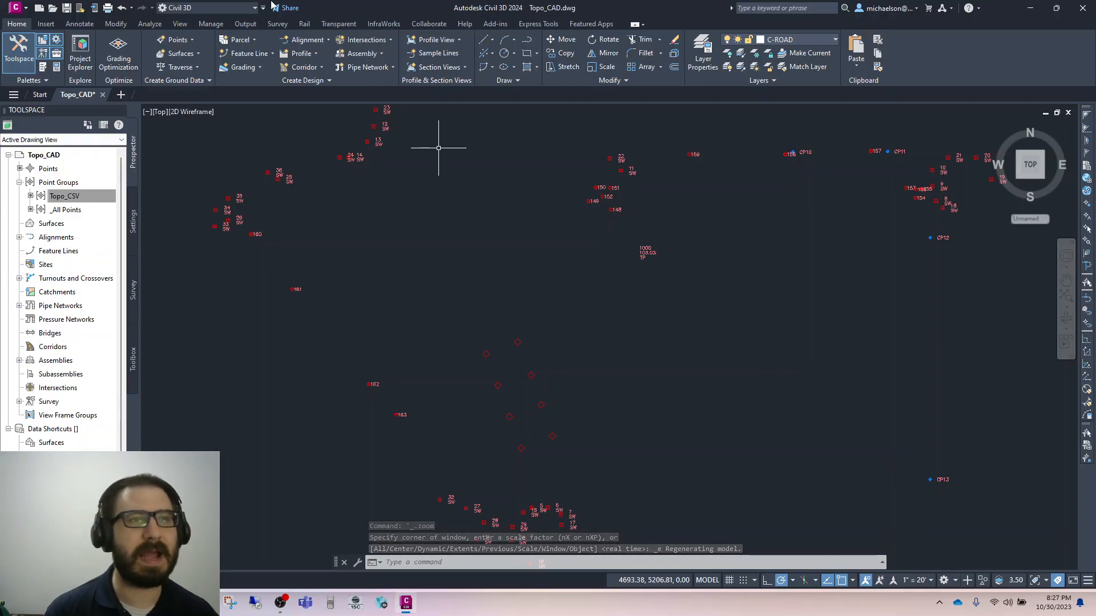
left_click(491, 40)
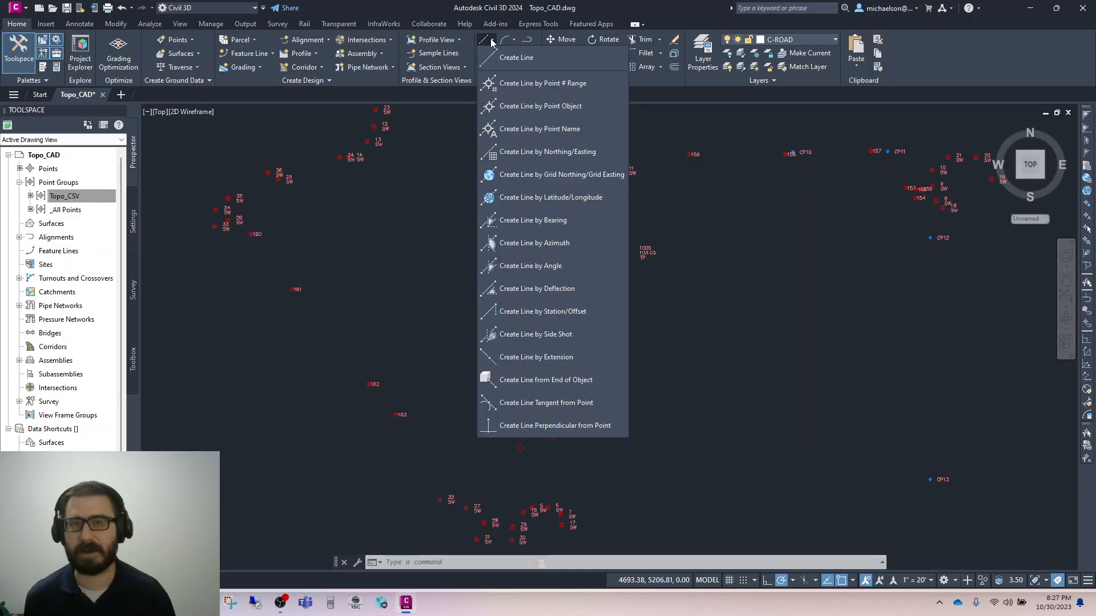
left_click(543, 84)
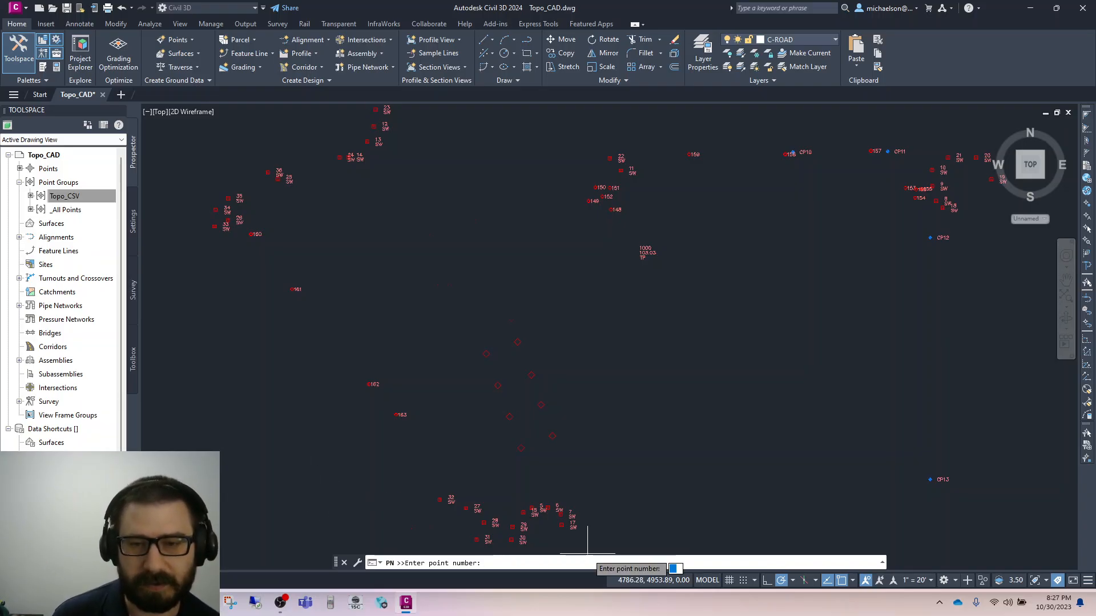
scroll(570, 545, "up", 4)
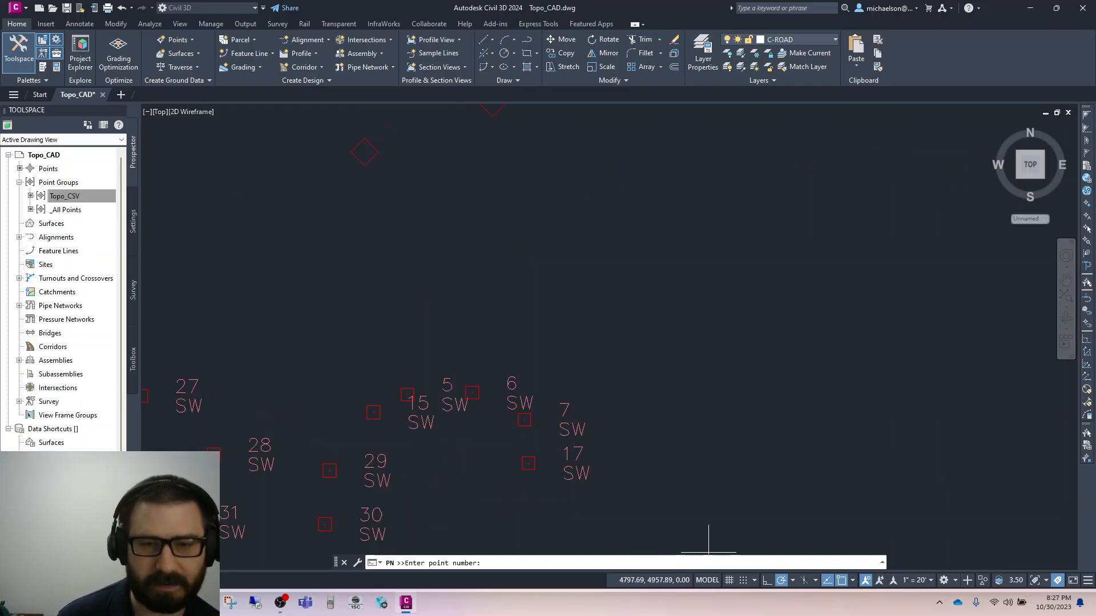
key("Return")
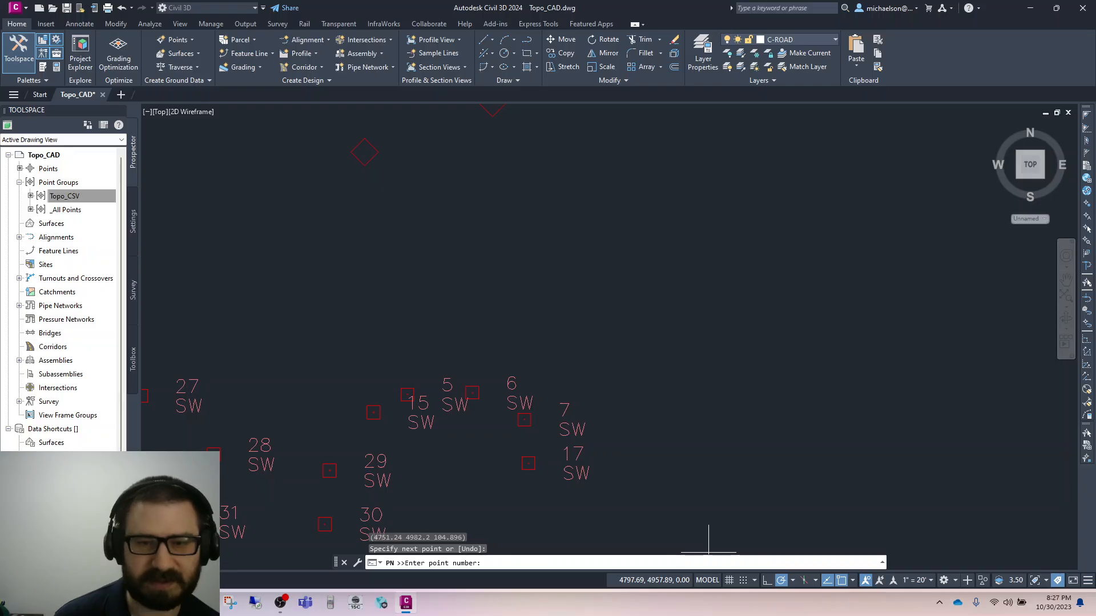
type("6")
key("Return")
type("7")
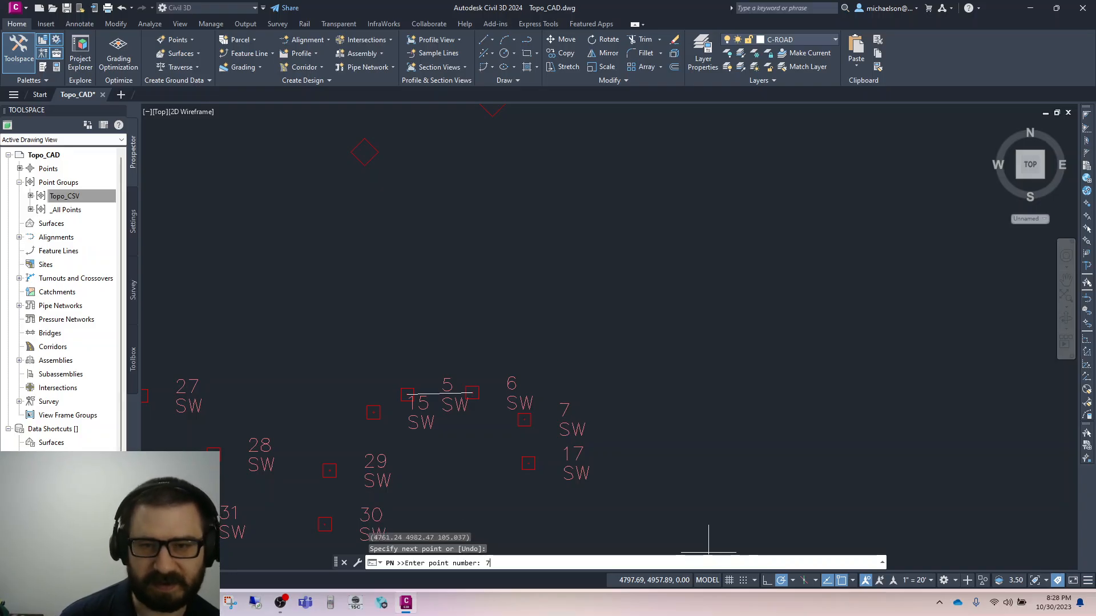
key("Return")
key("Return")
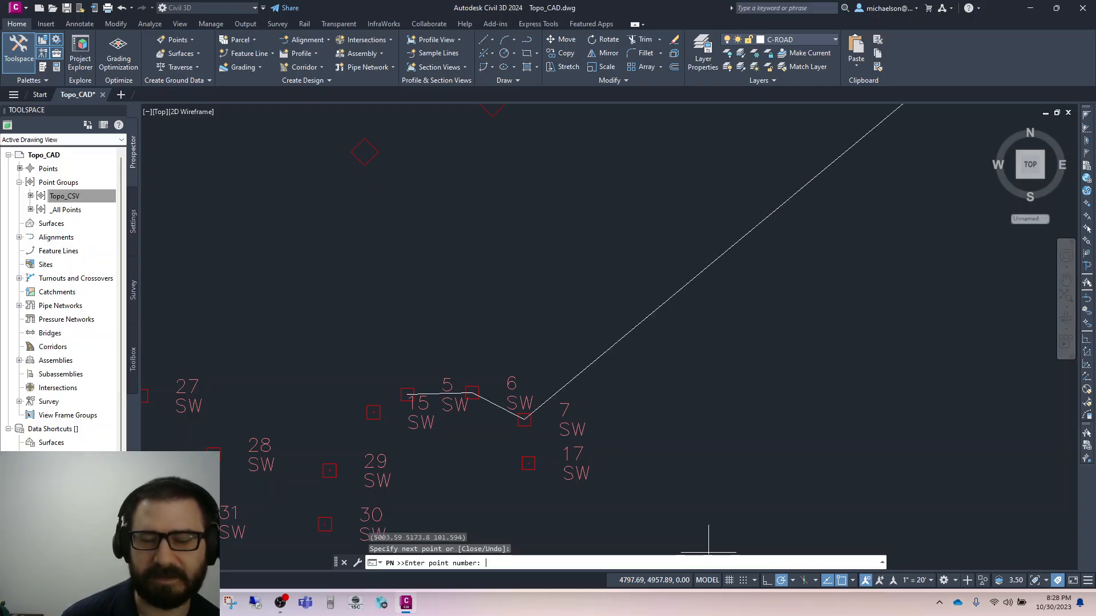
Step: Continue the line from point 8 through points 9, 10 and 11
scroll(850, 332, "down", 5)
scroll(847, 245, "up", 4)
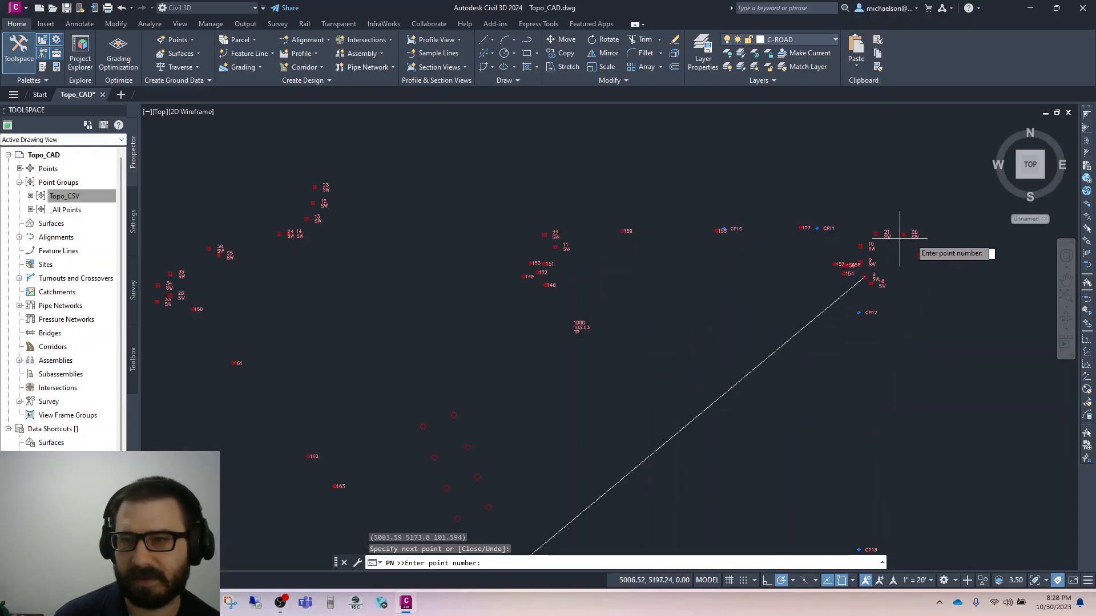
scroll(882, 291, "up", 2)
type("9")
key("Return")
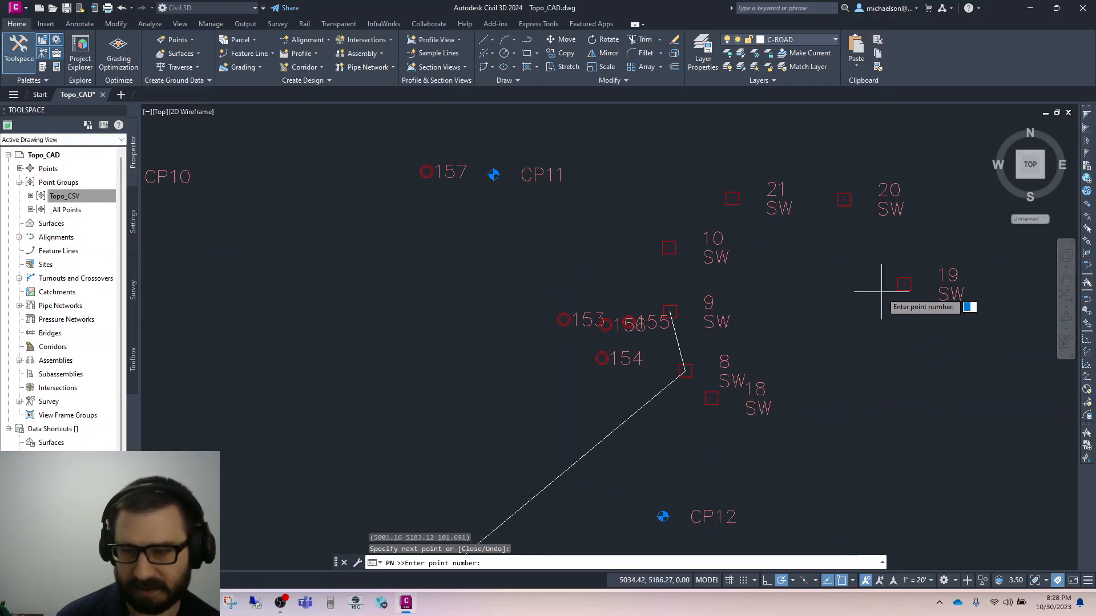
type("1")
scroll(881, 292, "down", 4)
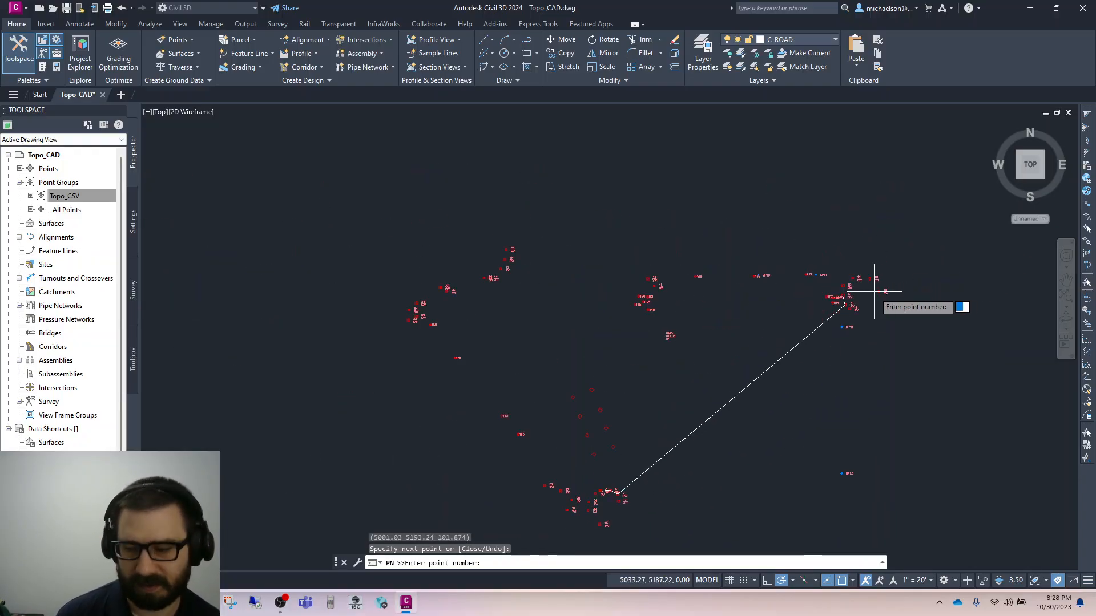
type("11")
key("Return")
Step: Extend the line from point 11 through points 12, 13, 14 and 15
type("12")
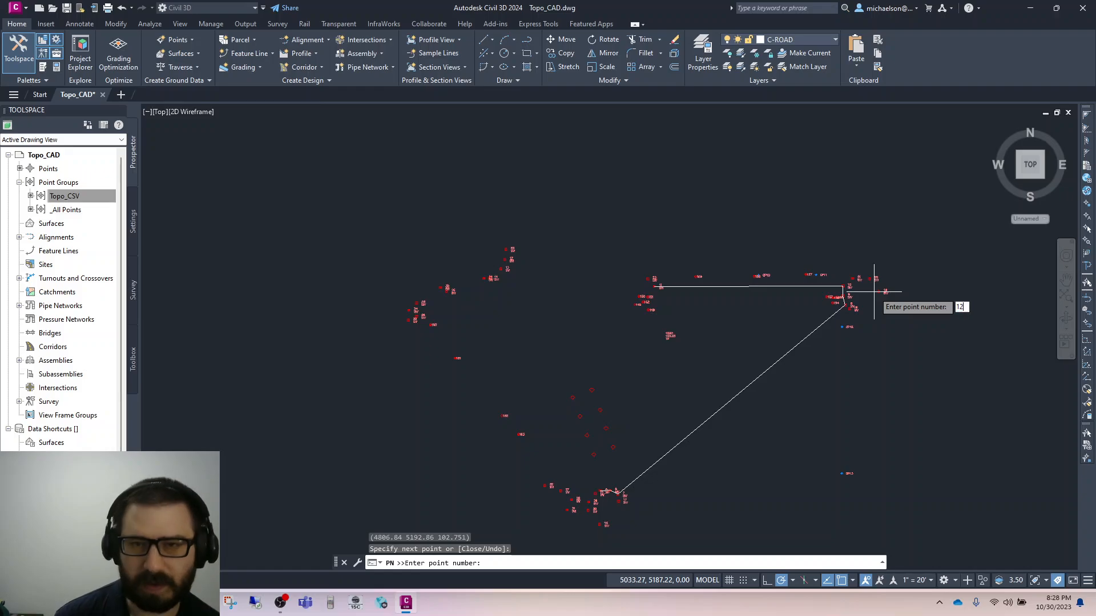
key("Return")
type("13")
key("Return")
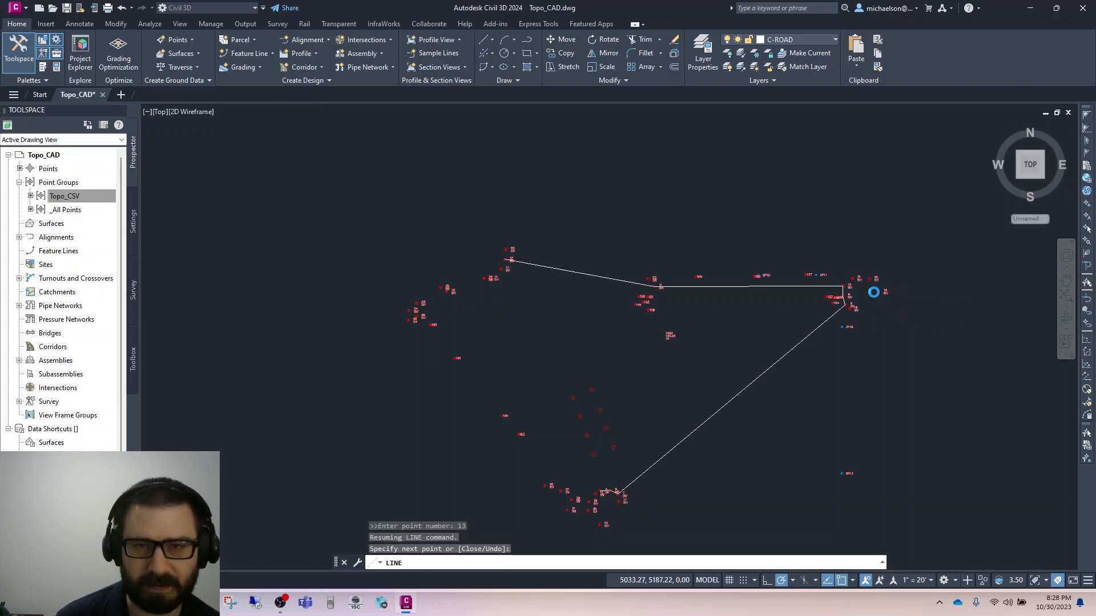
type("14")
key("Return")
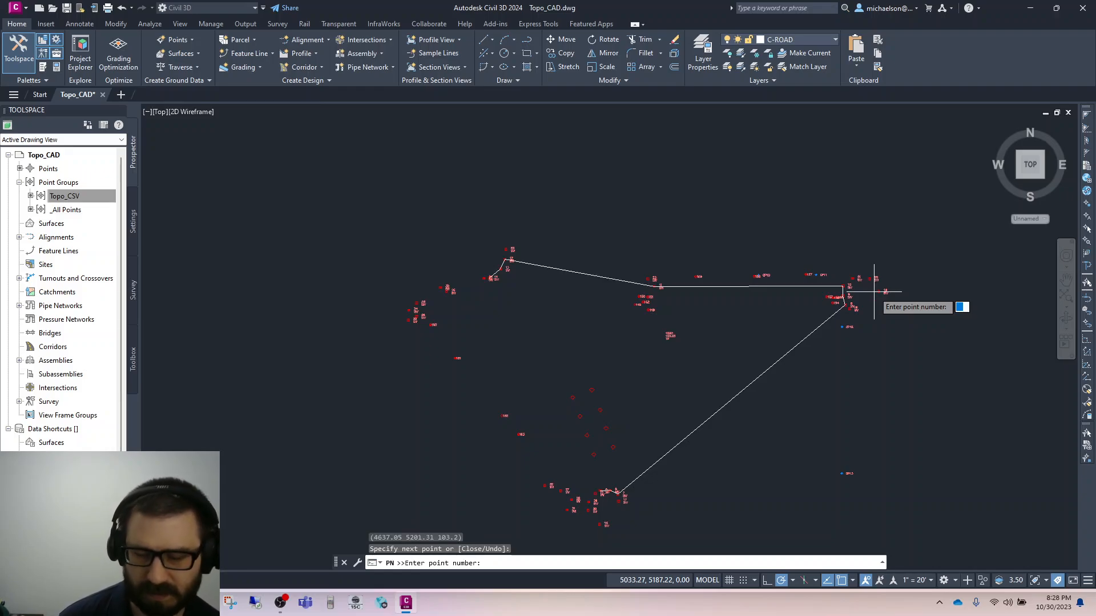
type("15")
key("Return")
Step: Continue the line by point number from point 15 through points 16, 17 and 18
scroll(647, 481, "up", 6)
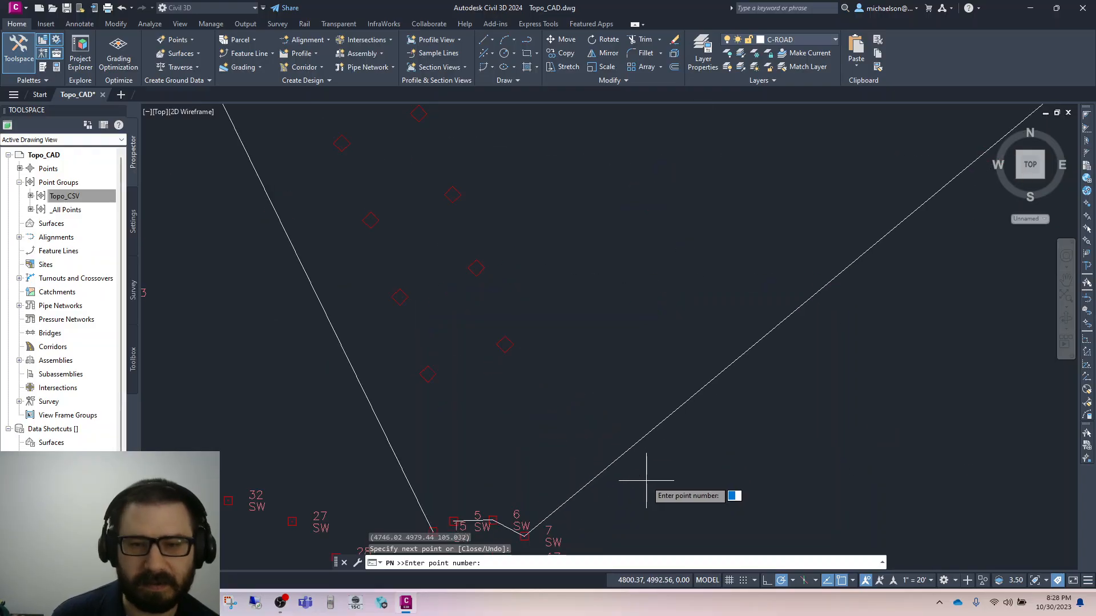
scroll(585, 364, "down", 1)
scroll(489, 436, "up", 2)
scroll(506, 436, "down", 2)
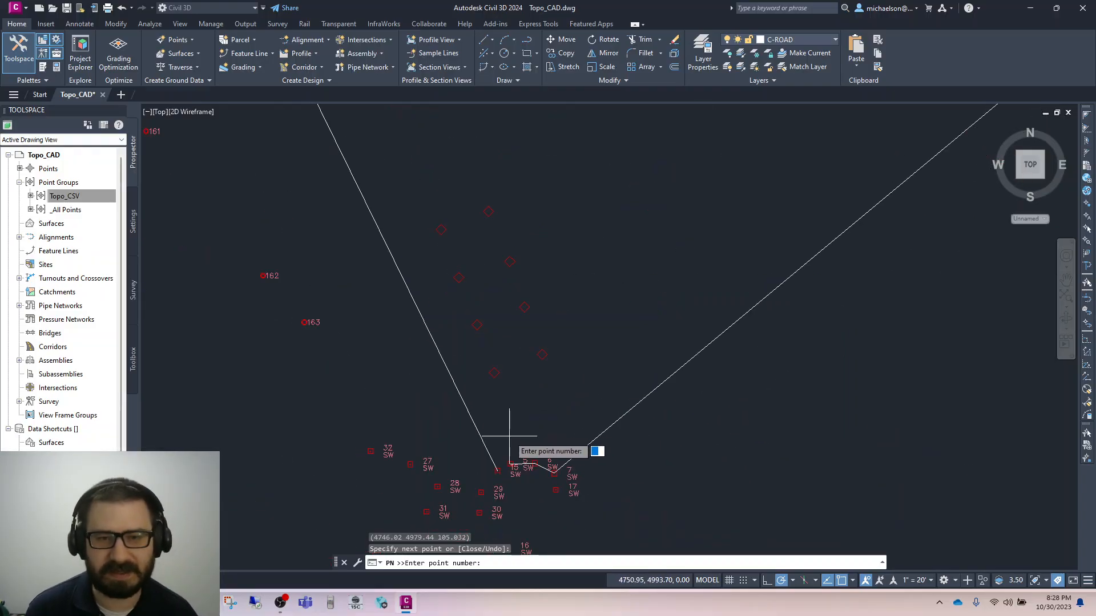
scroll(509, 436, "down", 2)
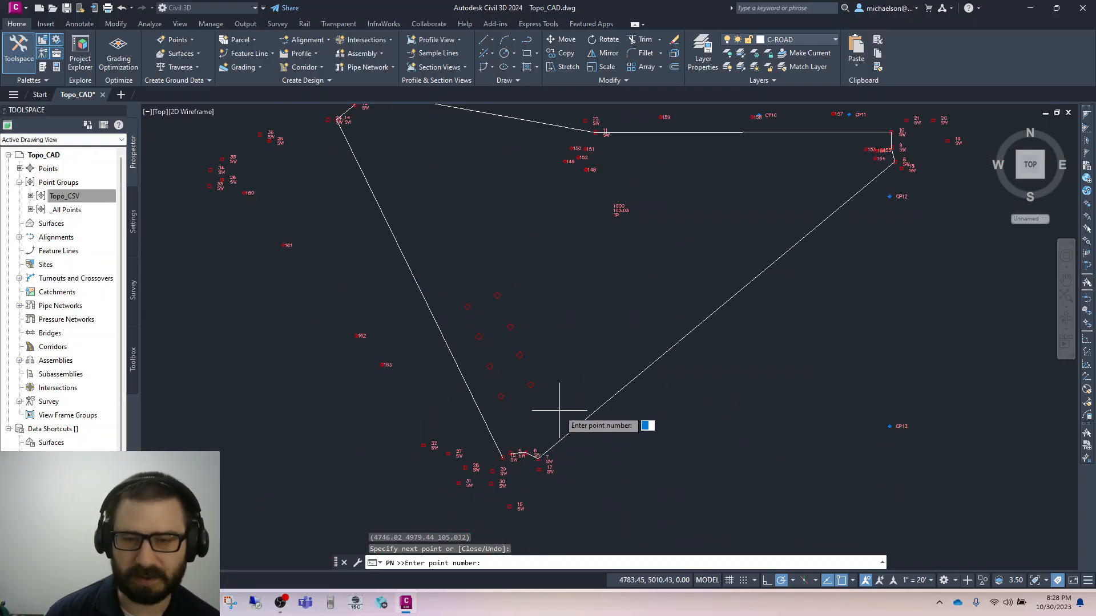
type("17")
key("Return")
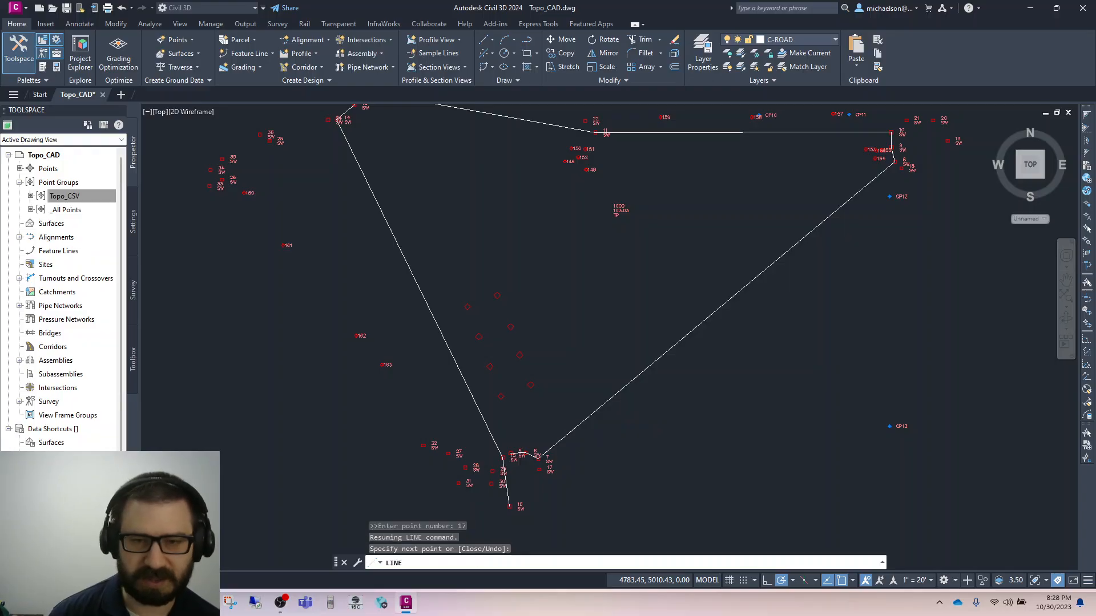
type("'PN")
key("Return")
type("18")
key("Return")
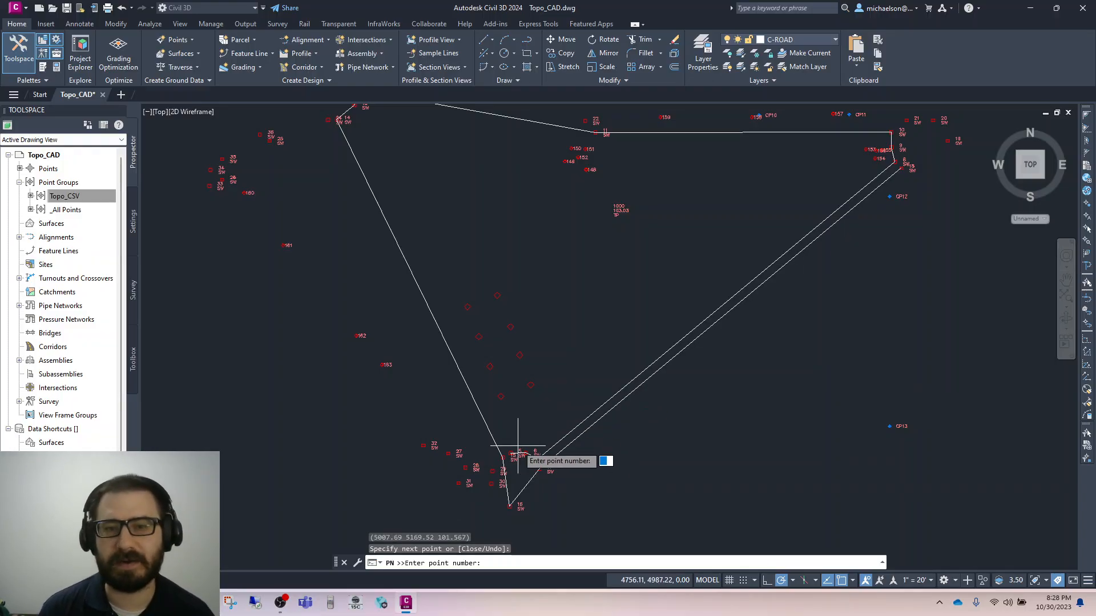
Step: Extend the line from point 18 through points 19, 20, 21, 22 and 23
scroll(528, 466, "up", 4)
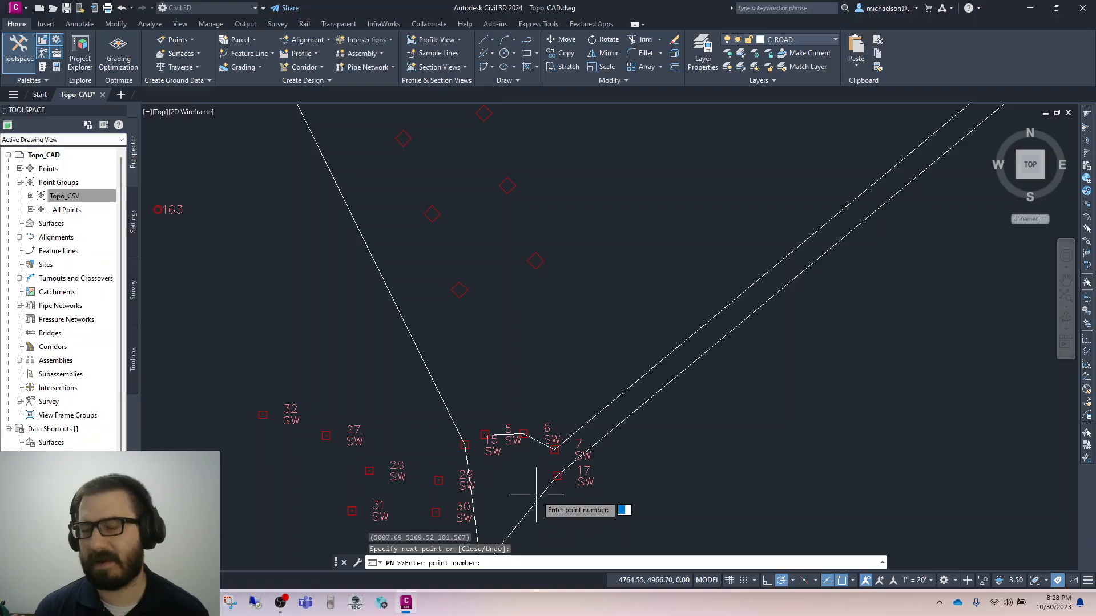
scroll(536, 495, "down", 4)
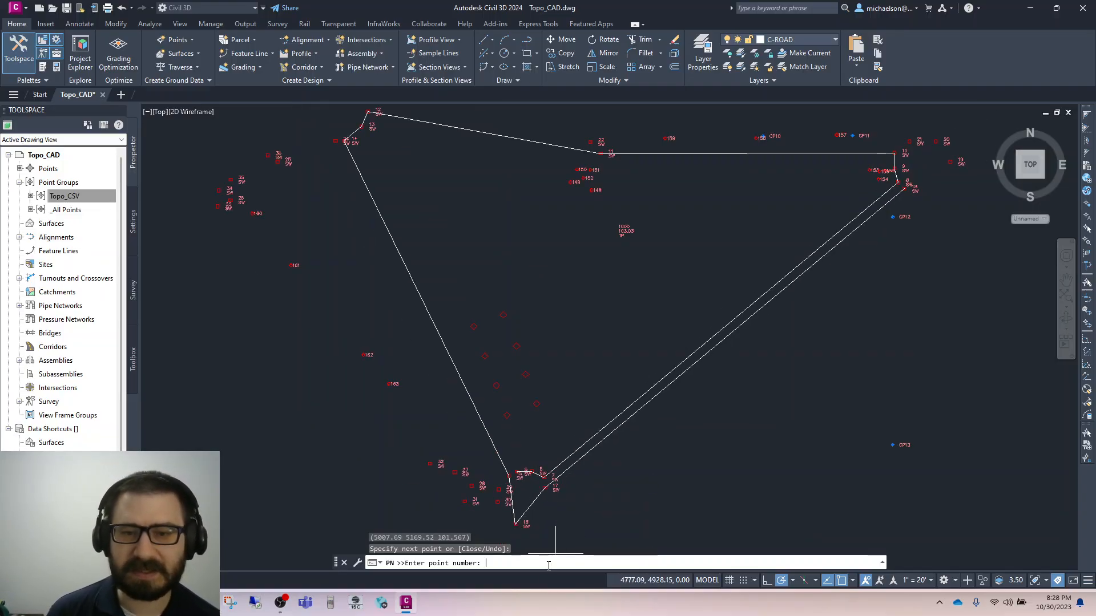
key("Return")
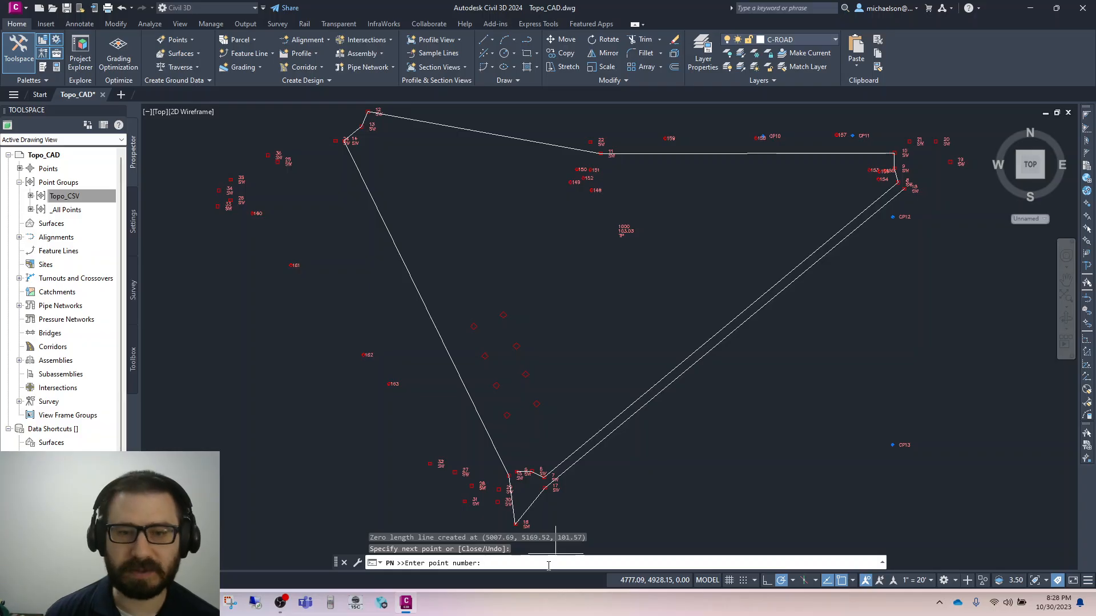
type("19")
key("Return")
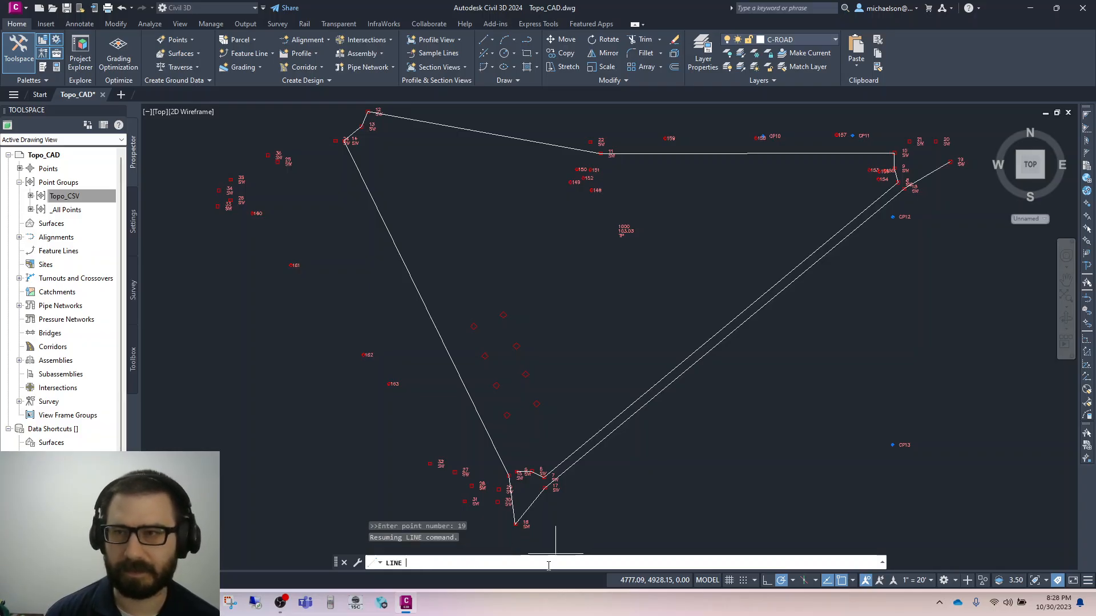
type("20")
key("Return")
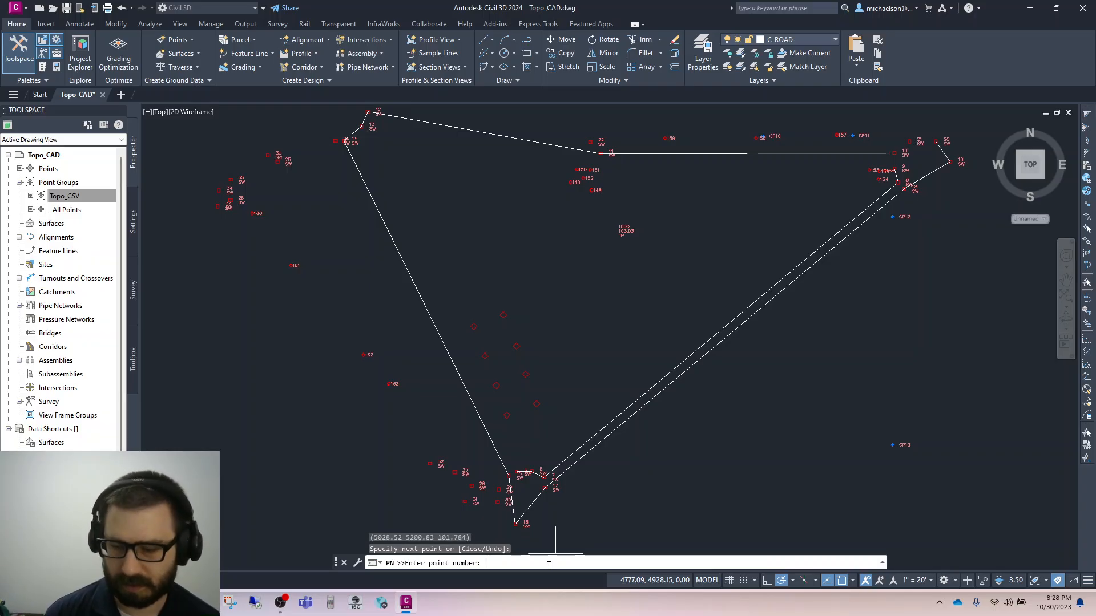
key("Return")
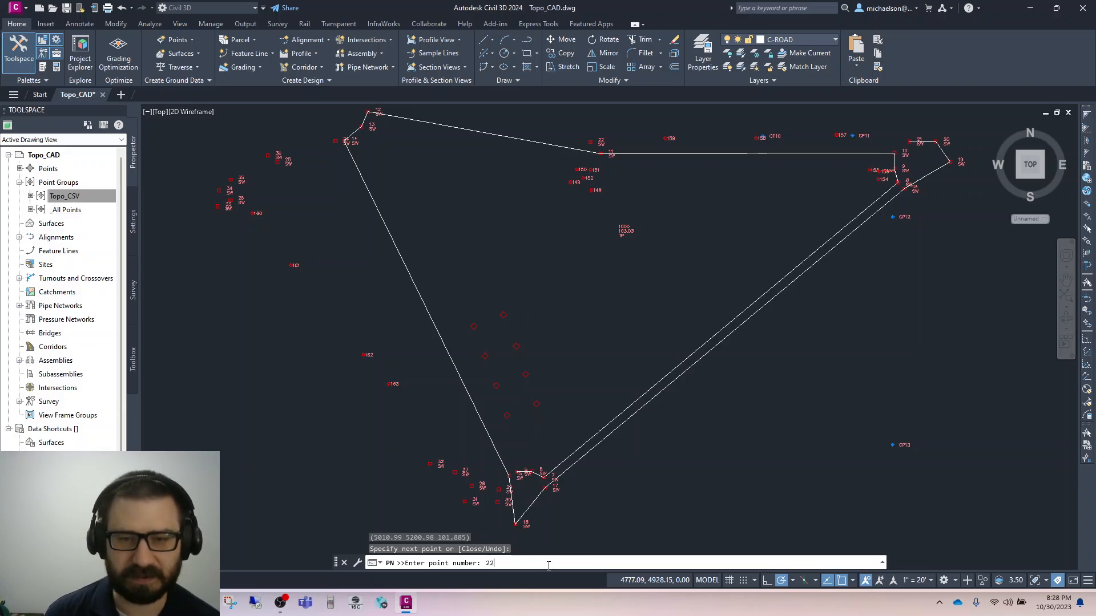
key("Return")
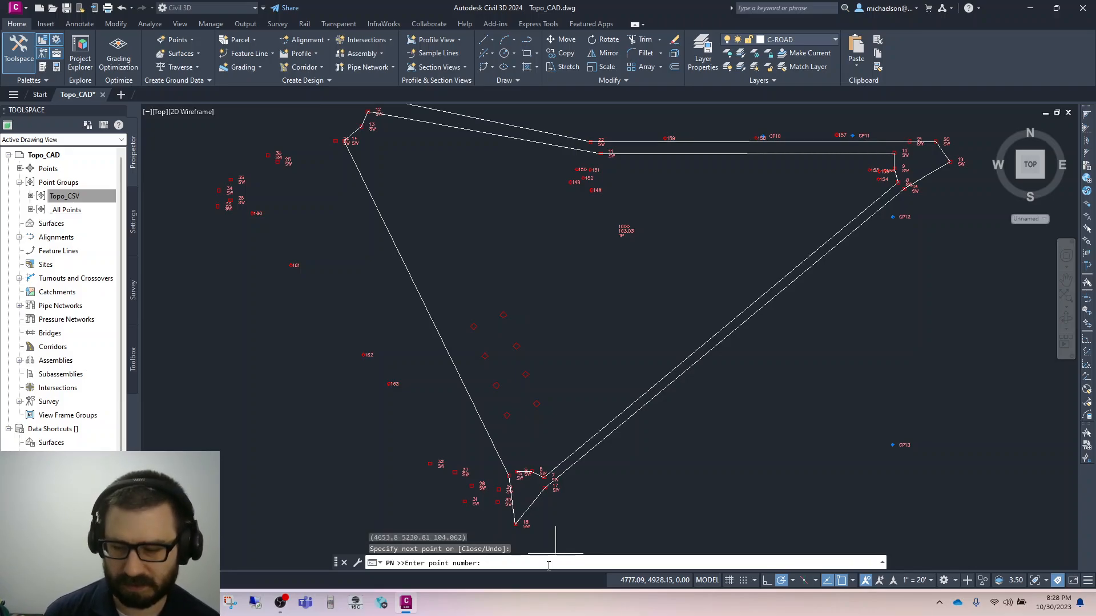
Step: Continue the line from point 23 through points 24, 25, 26 and 27
scroll(536, 538, "down", 1)
scroll(493, 346, "up", 1)
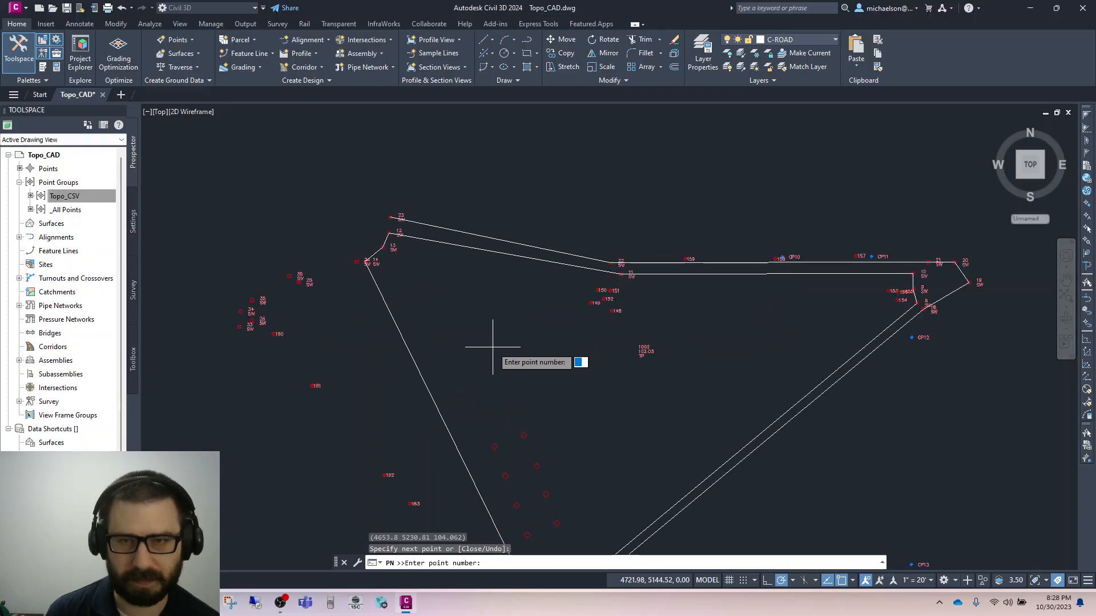
type("24")
key("Return")
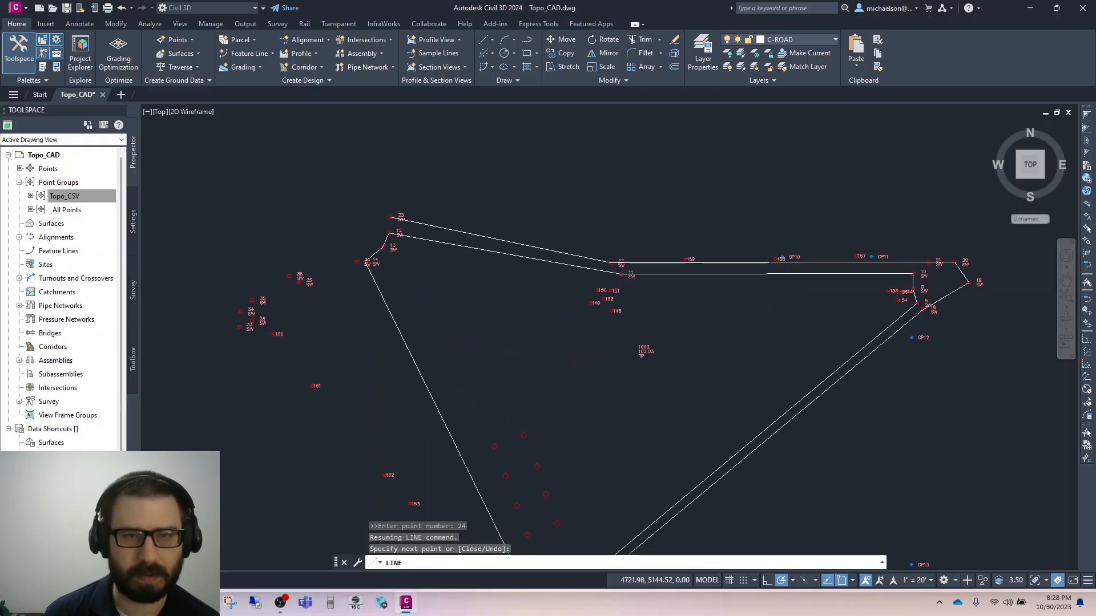
type("25")
key("Return")
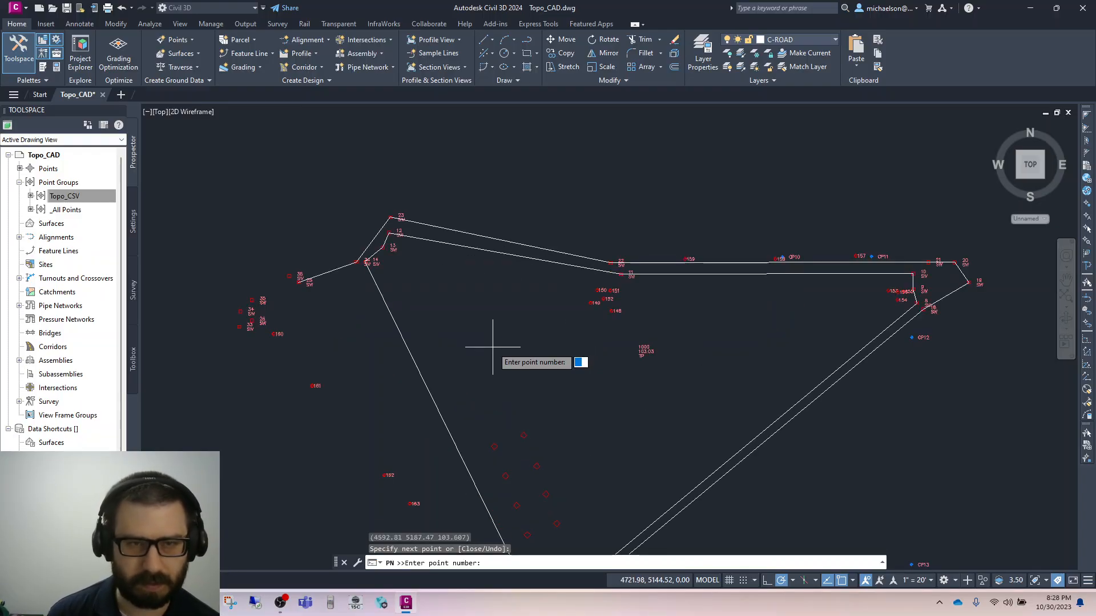
type("26")
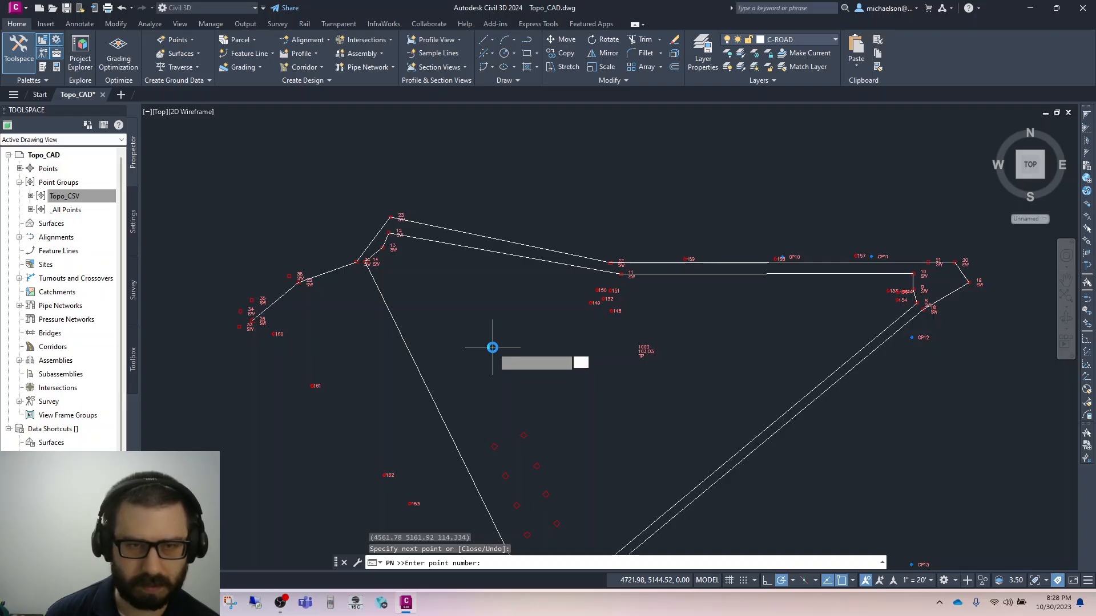
key("Return")
type("27")
key("Return")
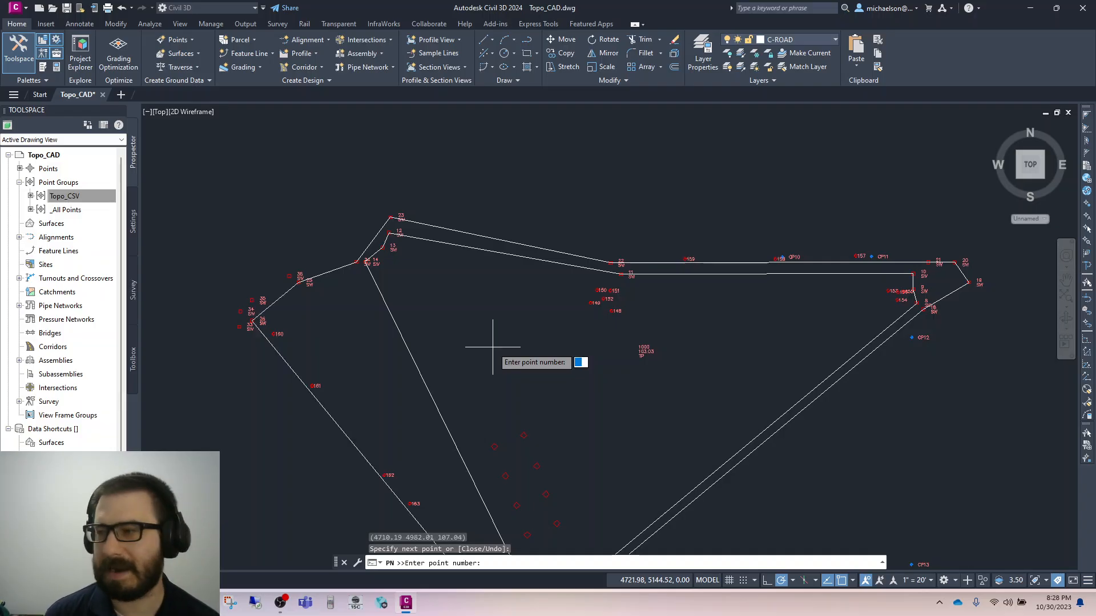
Step: Continue the line by point number from point 27 through points 28, 29, 30, 31 and 32
scroll(359, 245, "down", 2)
scroll(419, 486, "up", 2)
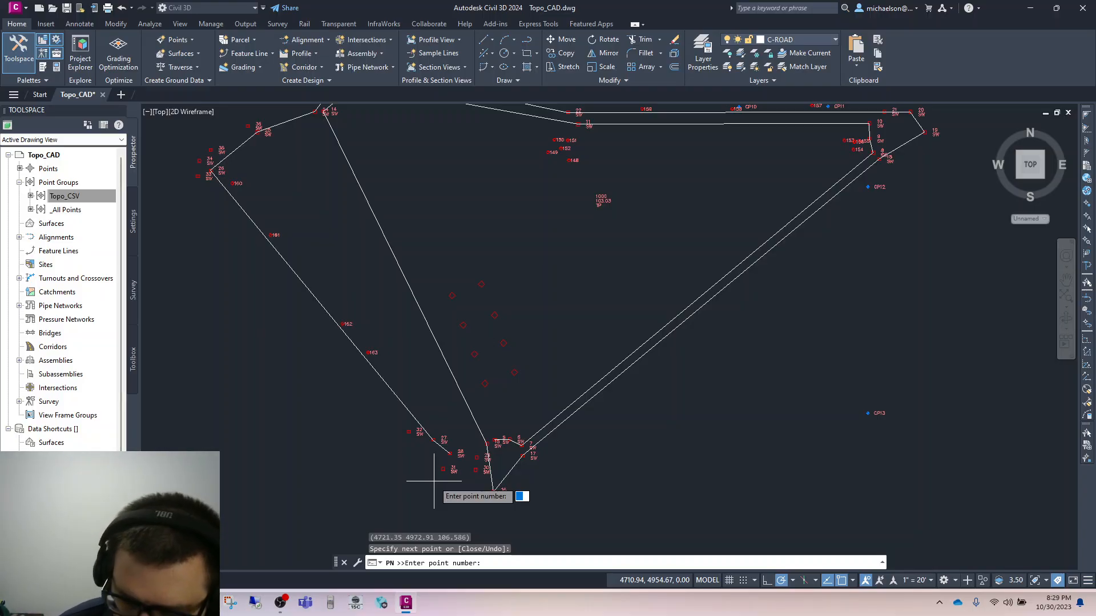
type("2930")
key("Return")
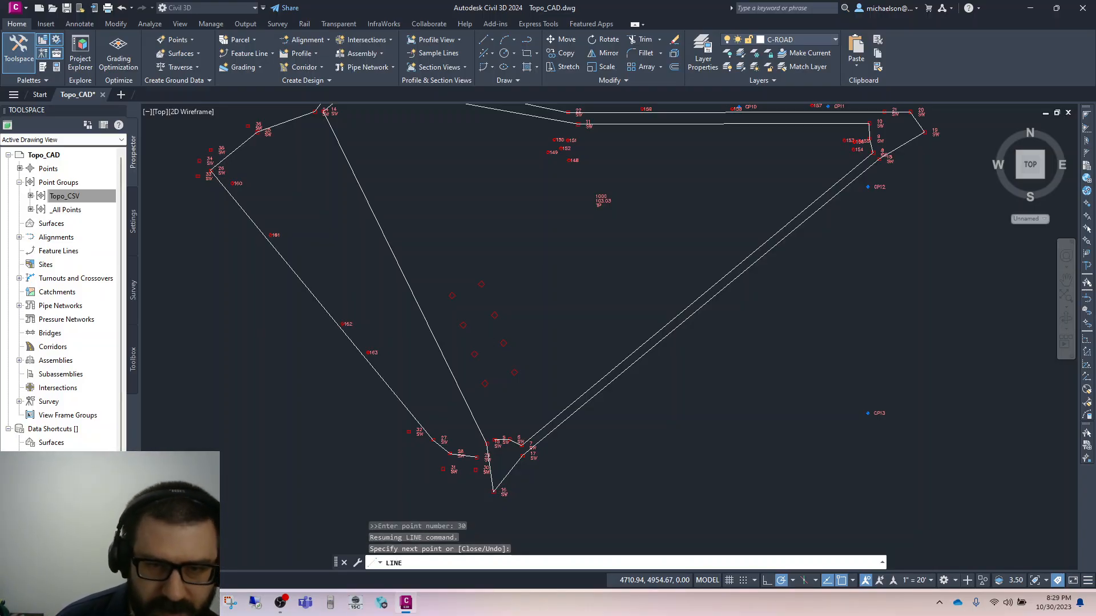
type("31")
key("Return")
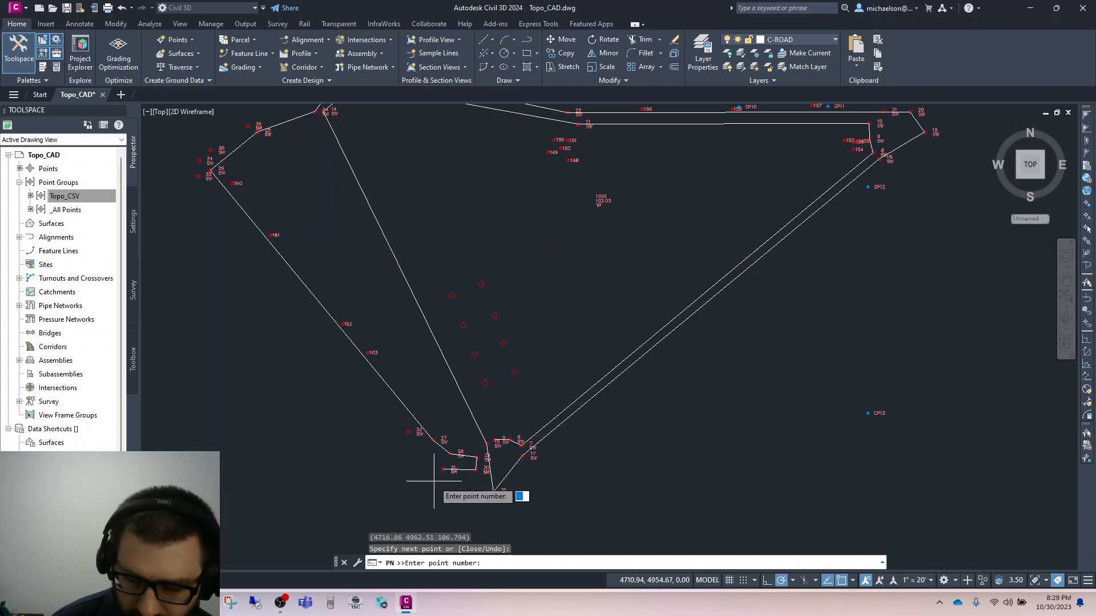
key("Return")
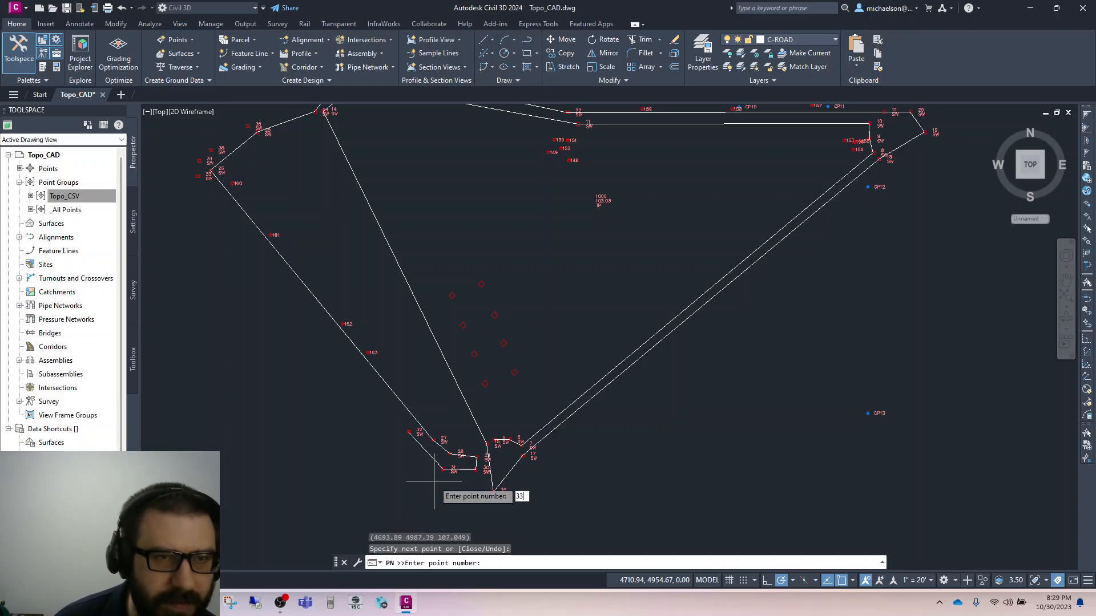
Step: Extend the line by point number from point 32 through points 33, 34, 35 and 36
key("Return")
type("3")
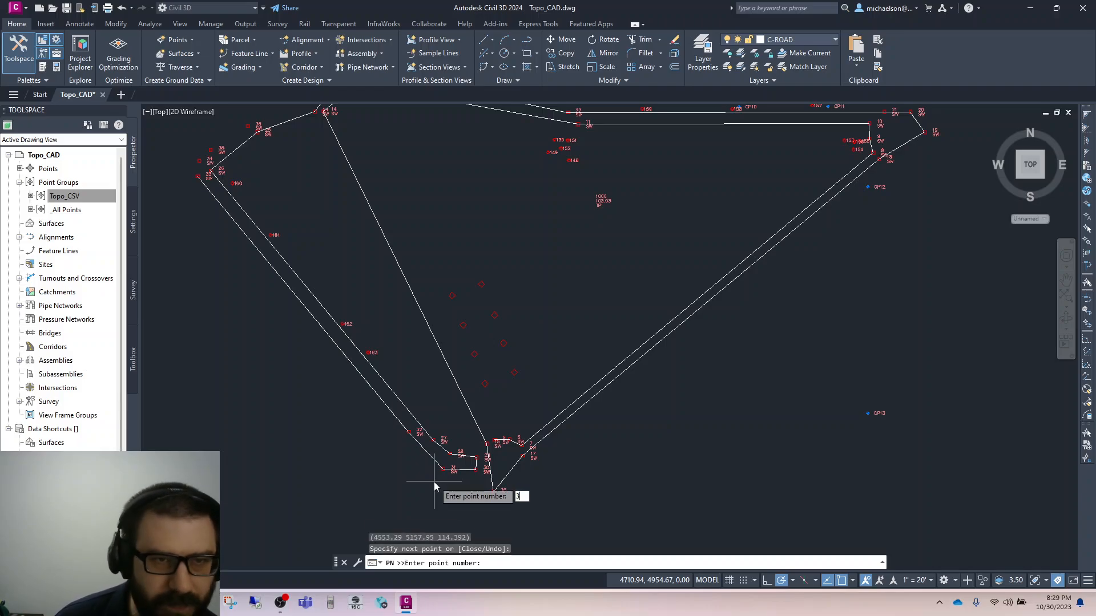
type("4")
key("Return")
type("35")
key("Return")
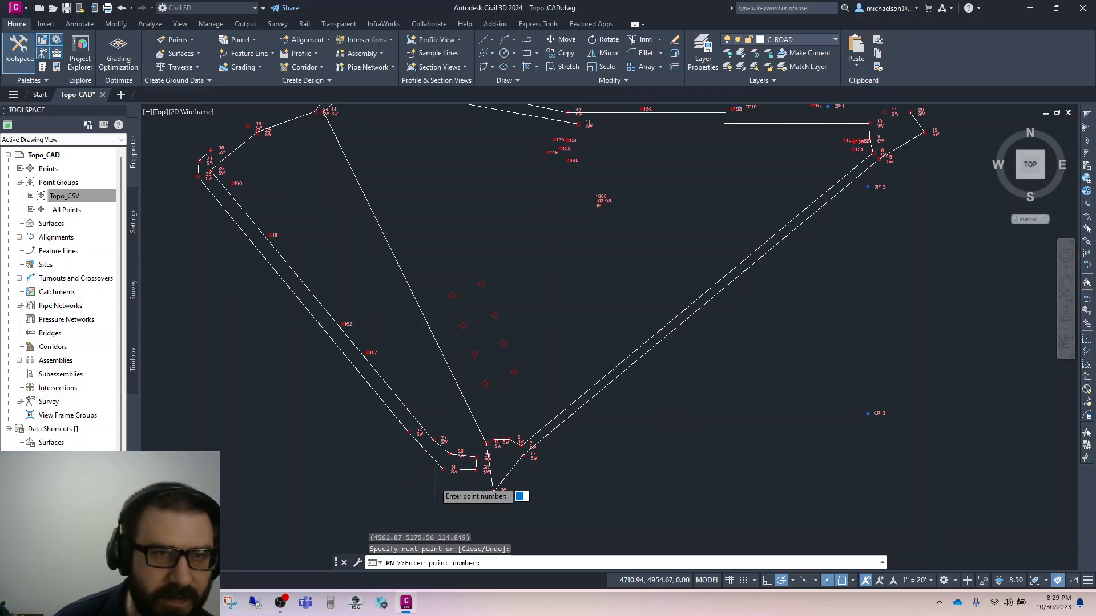
type("36")
key("Return")
Step: Try extending the line from point 36 to point 37, then end the Line command and erase that segment
scroll(403, 439, "down", 4)
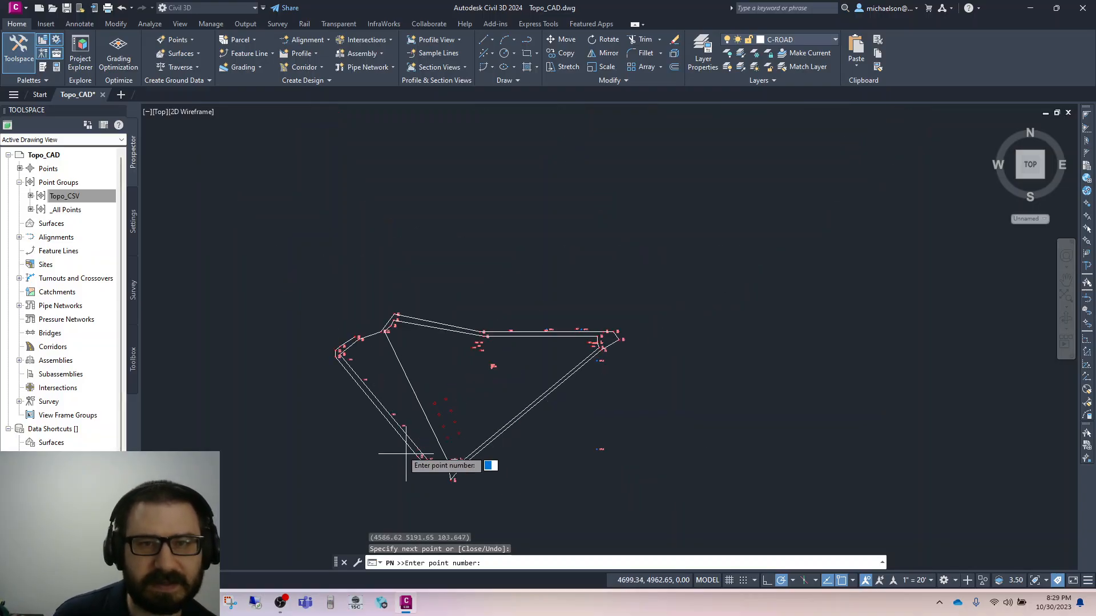
scroll(400, 388, "up", 2)
type("37")
key("Return")
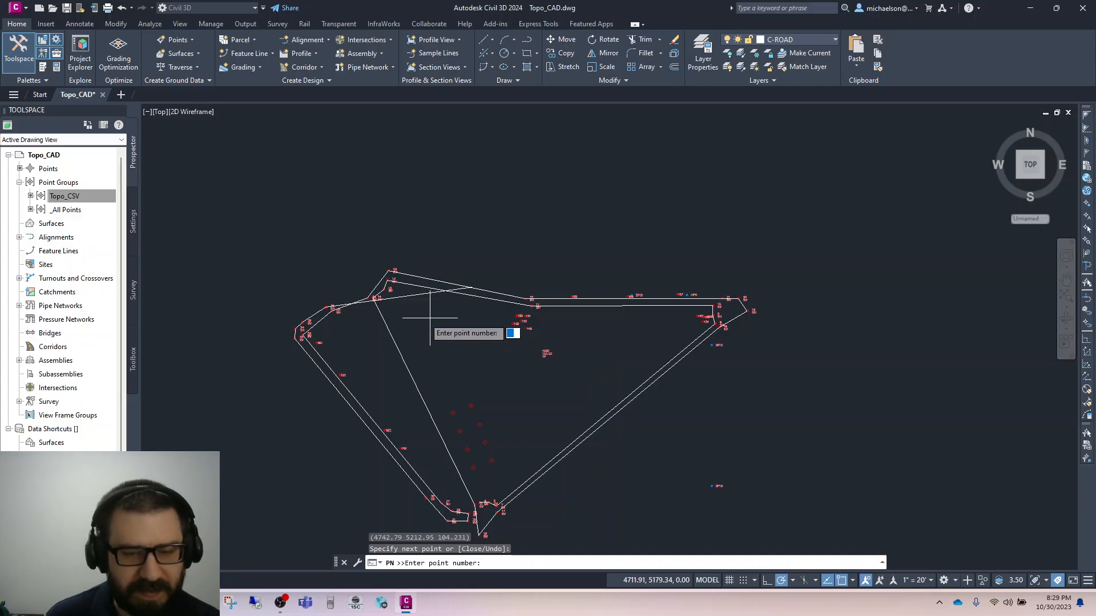
key("Return")
scroll(431, 317, "up", 3)
key("Escape")
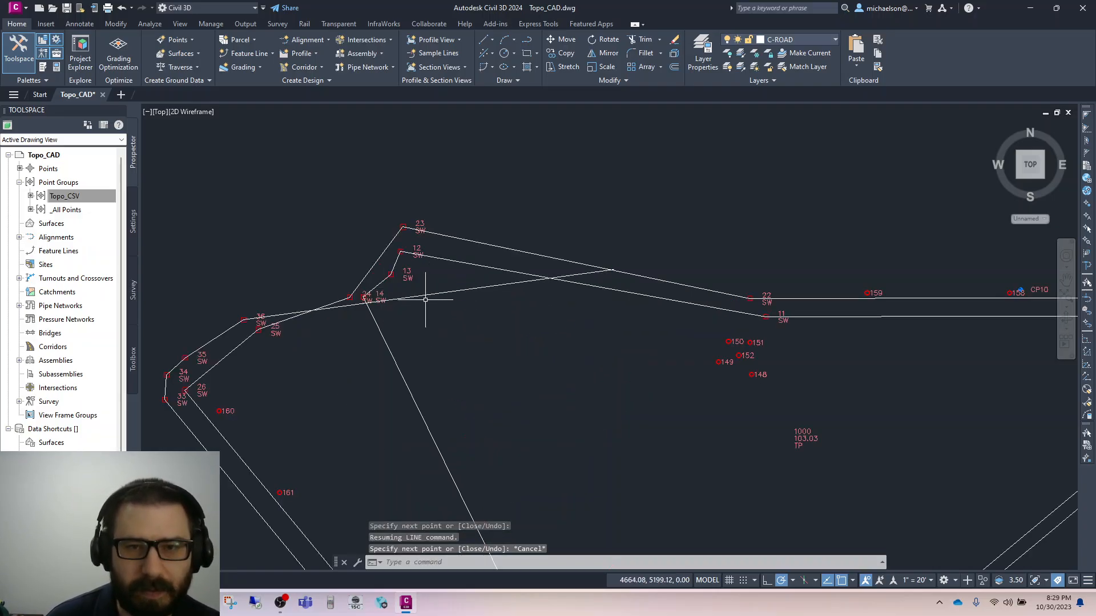
left_click(432, 295)
key("Delete")
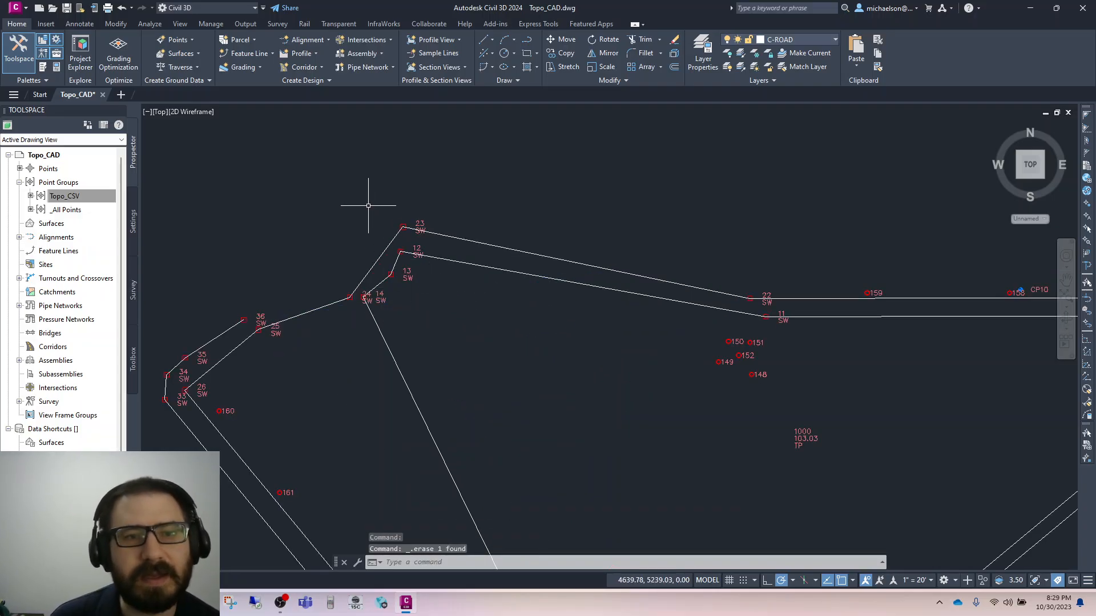
Step: Erase the two straight sidewalk segments joining points 5, 6 and 7
scroll(367, 196, "down", 2)
scroll(725, 131, "down", 2)
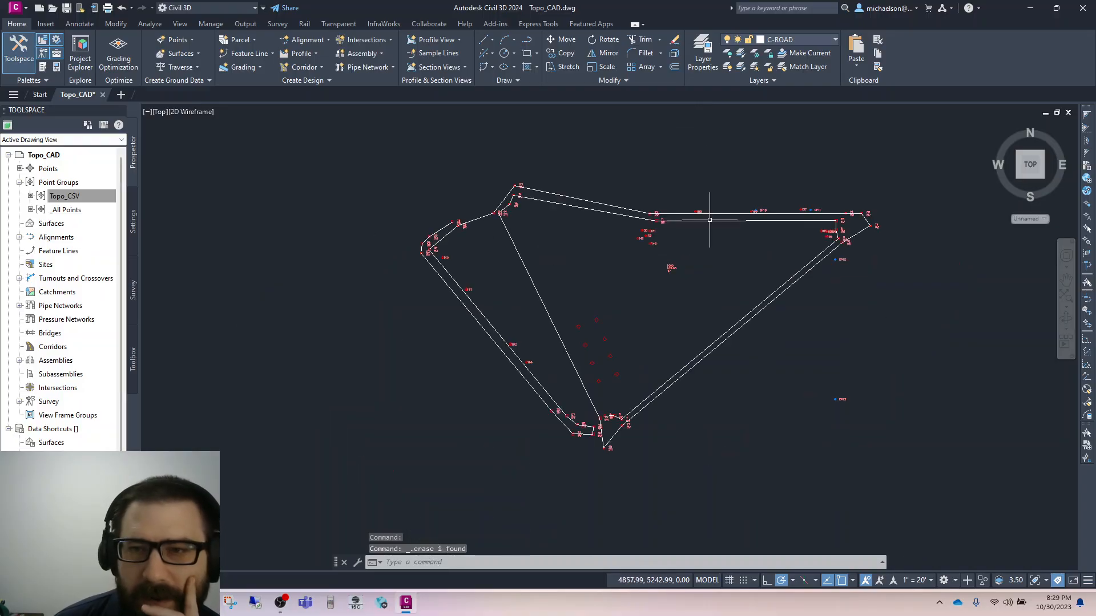
scroll(741, 360, "up", 2)
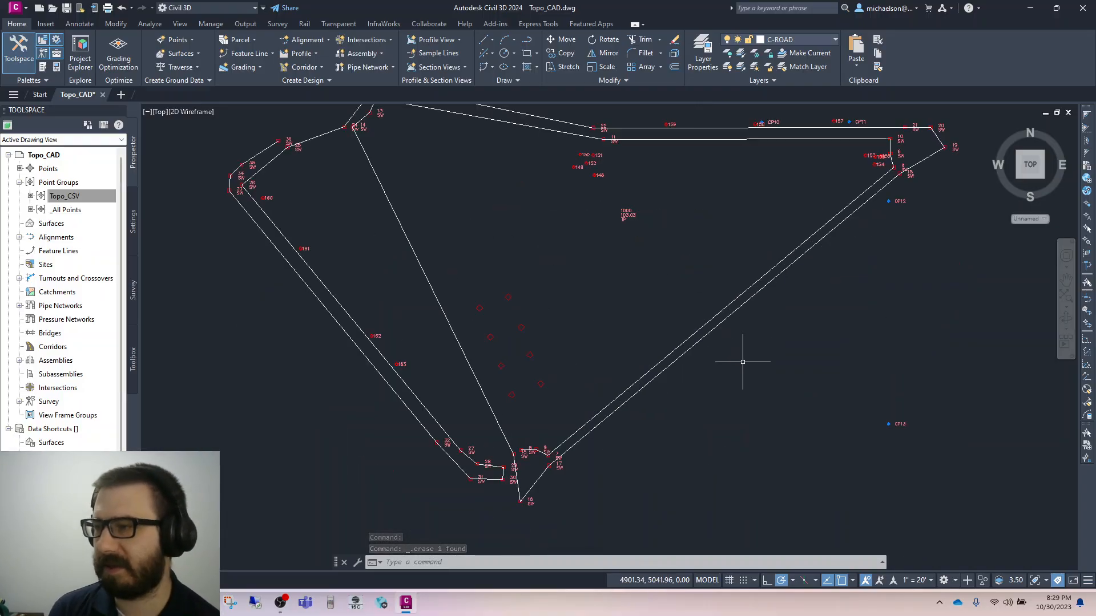
scroll(588, 466, "up", 2)
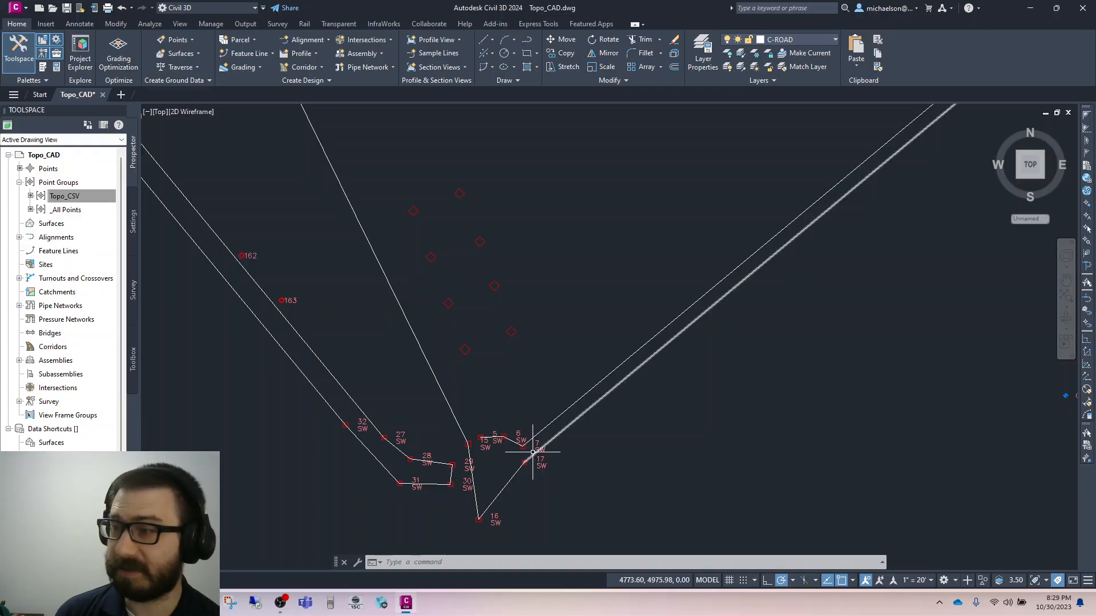
scroll(502, 448, "up", 5)
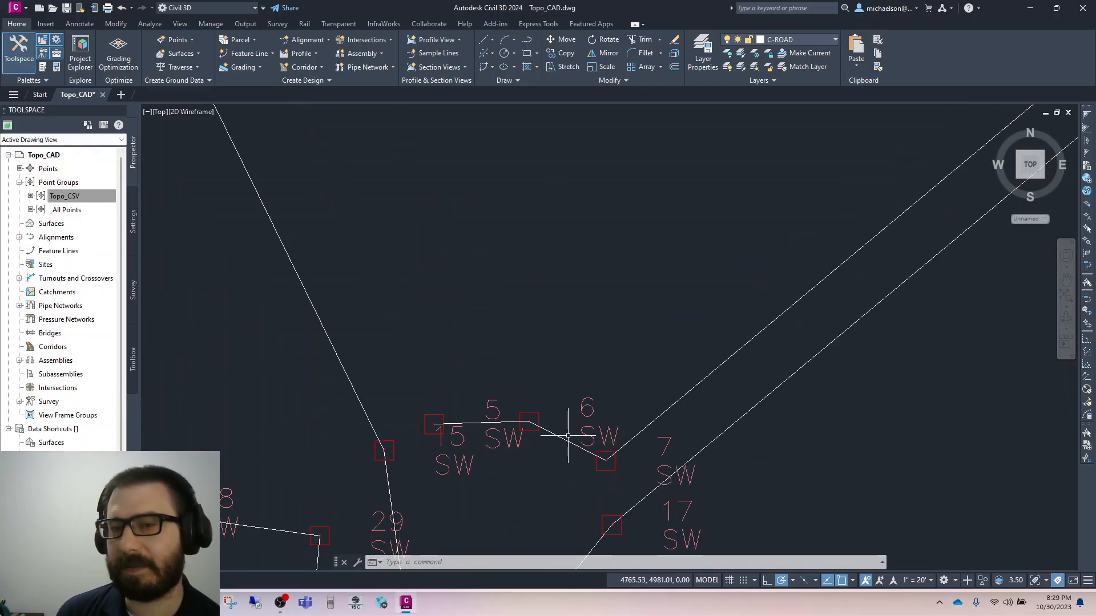
left_click(557, 433)
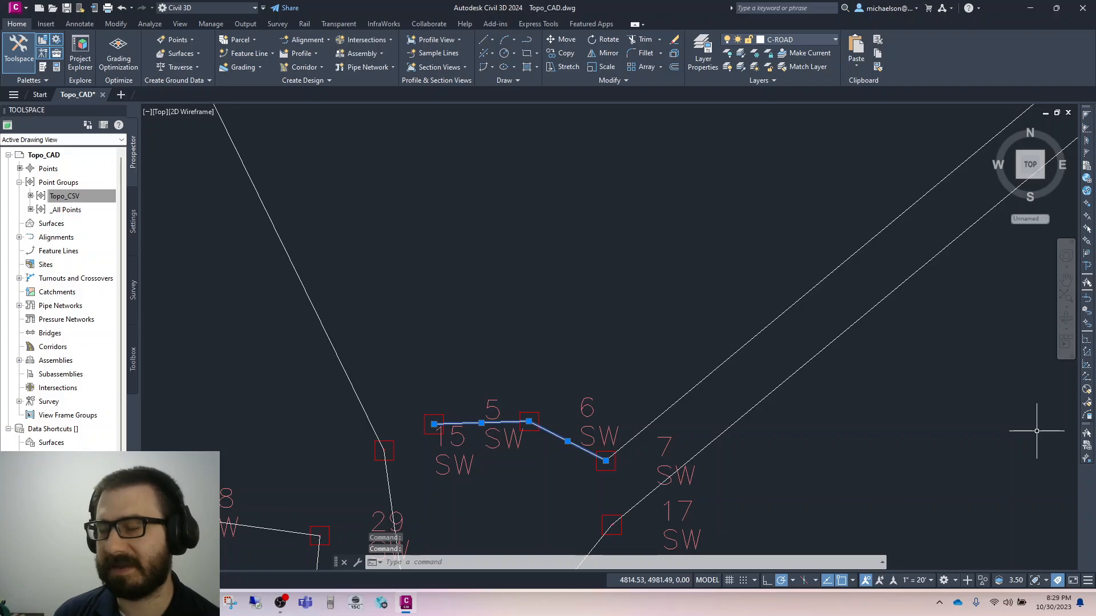
key("Delete")
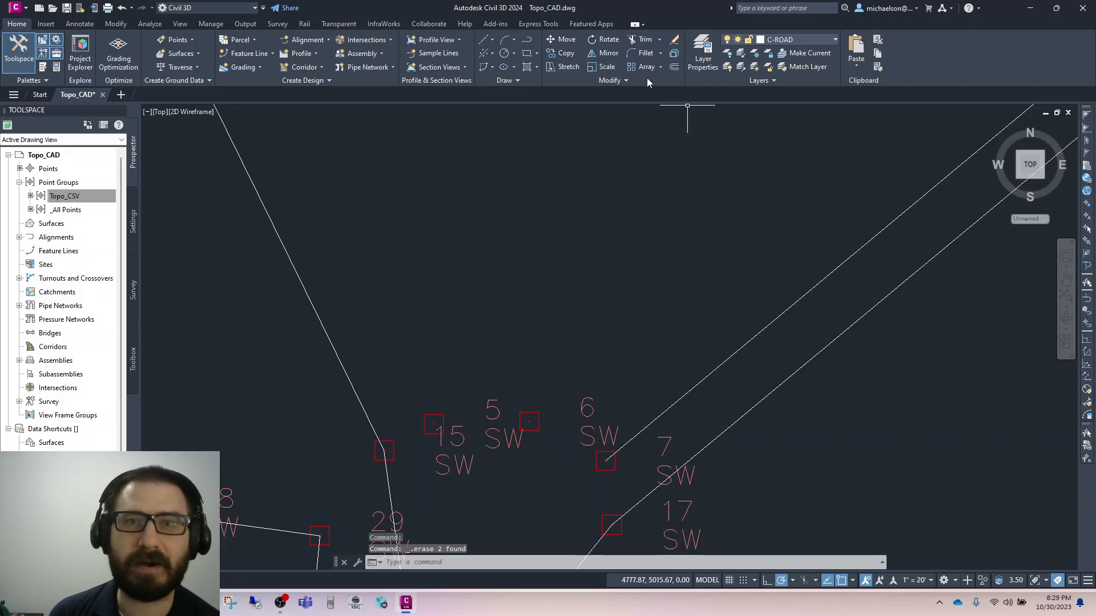
left_click(515, 42)
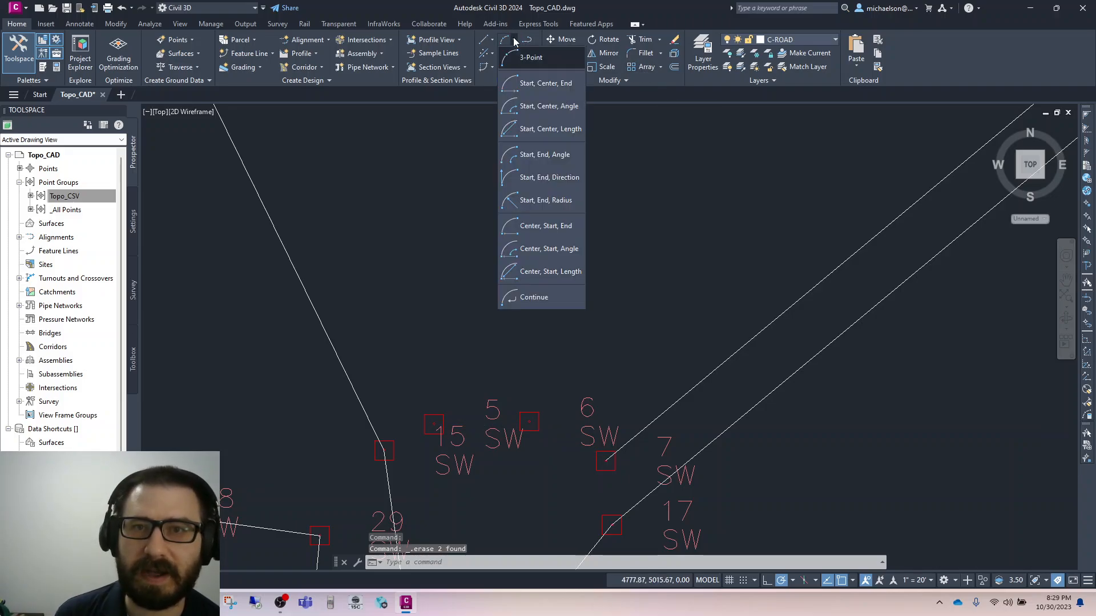
left_click(556, 63)
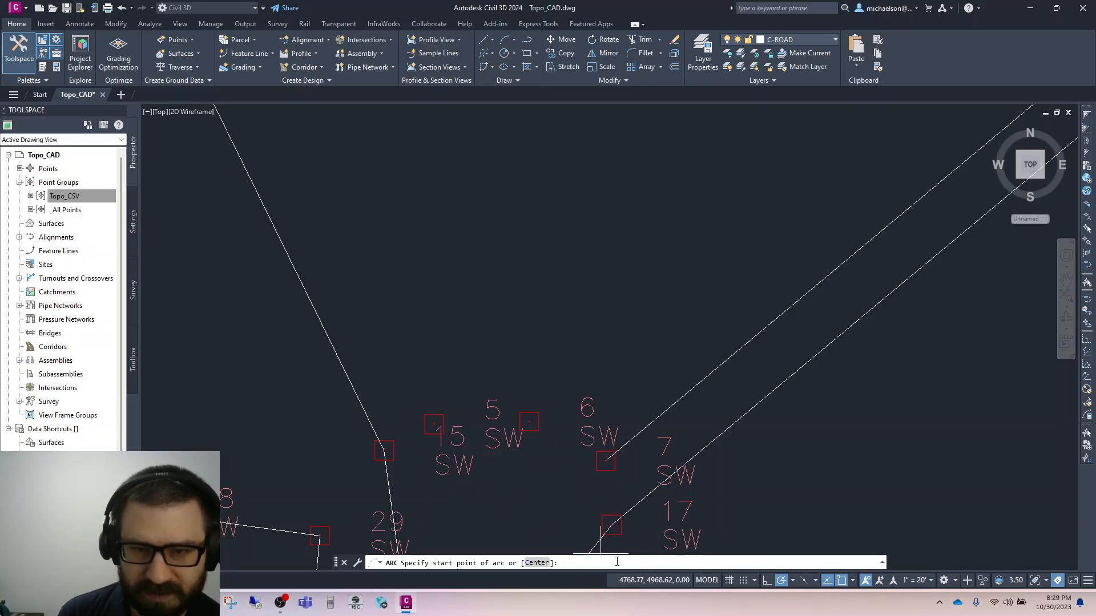
type("5")
key("Return")
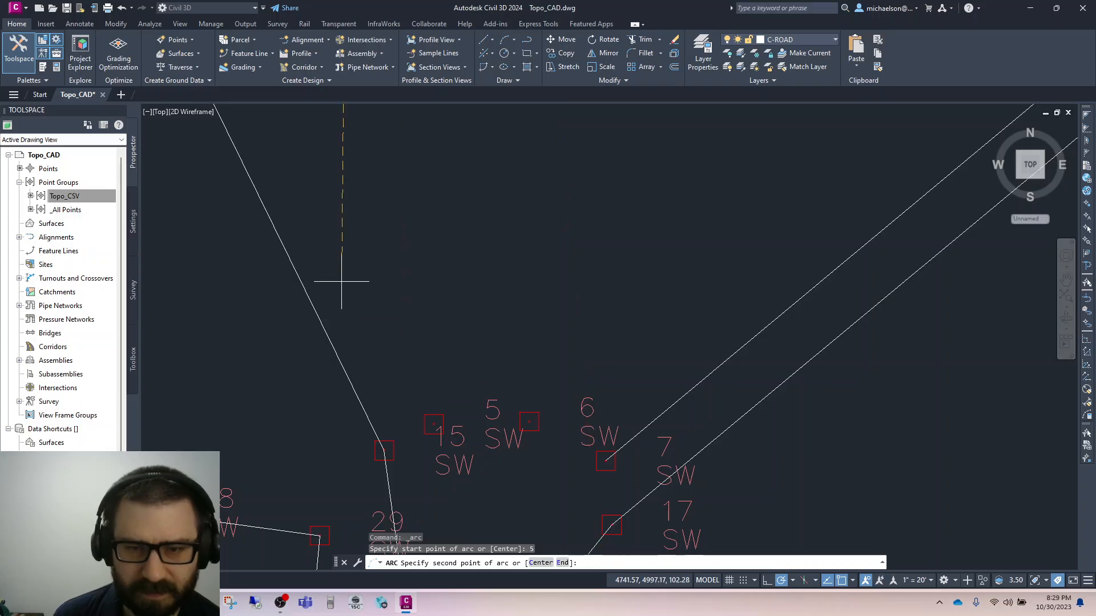
scroll(706, 371, "down", 6)
scroll(703, 374, "up", 8)
key("Escape")
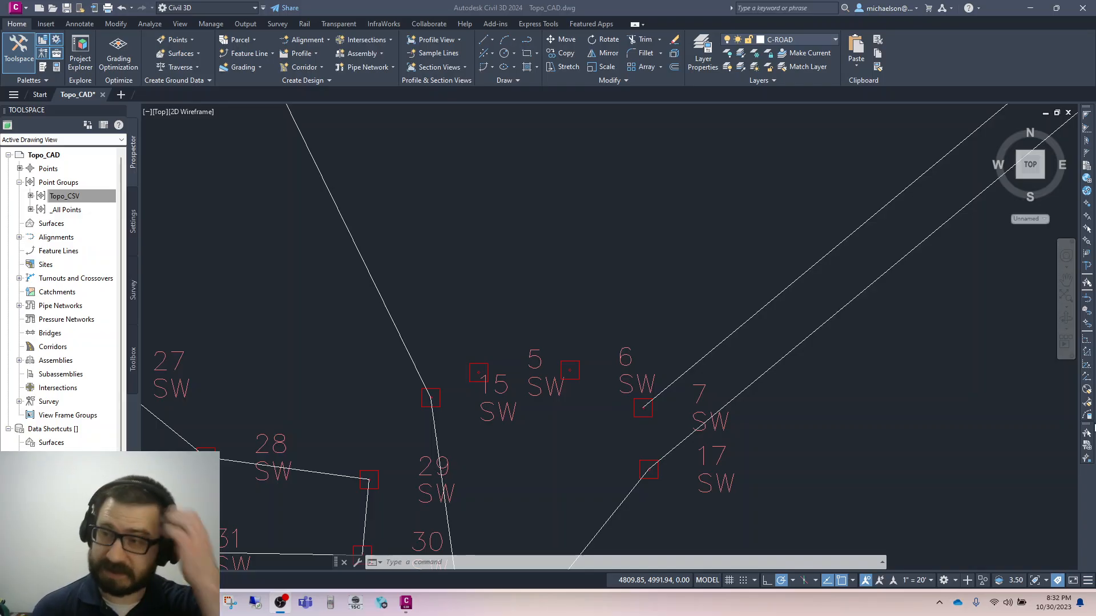
Step: Create a best fit arc from COGO points using point numbers 5, 6 and 7, then save it and close the regression data
left_click(492, 53)
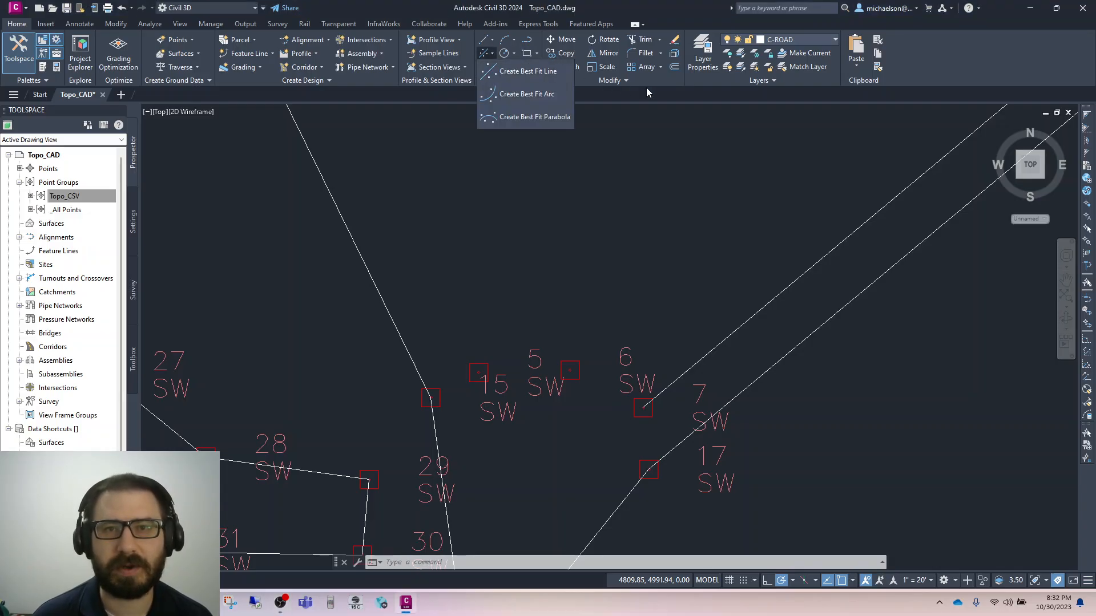
left_click(531, 96)
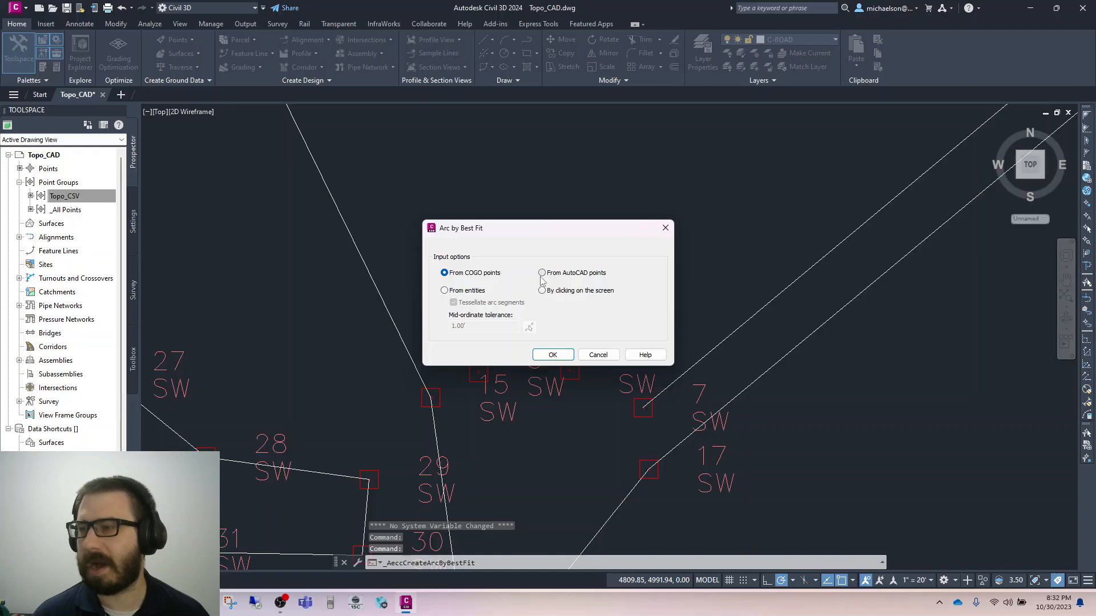
left_click(552, 354)
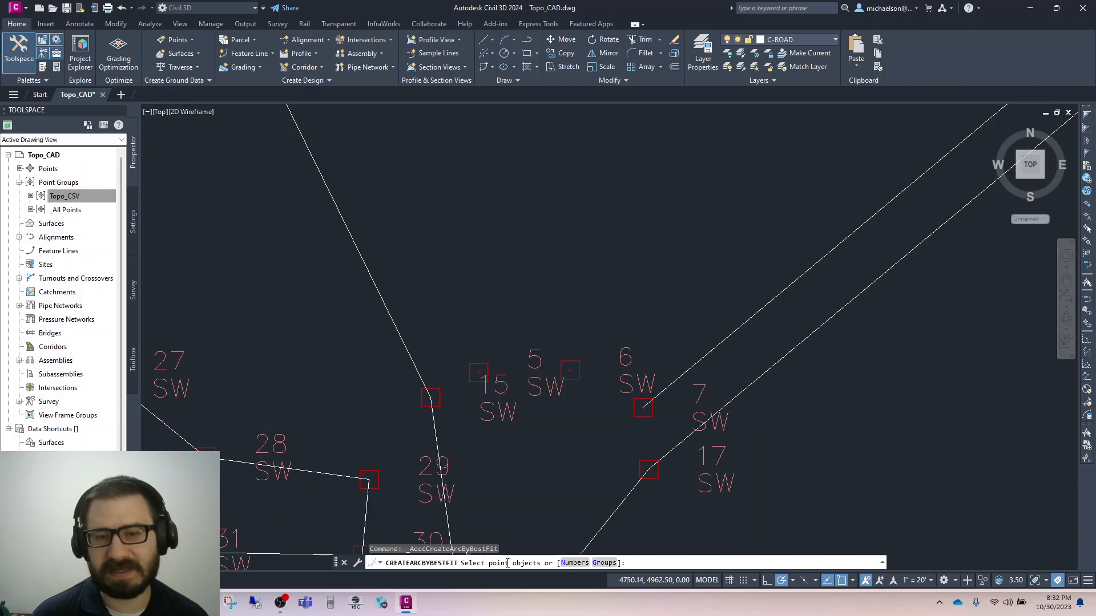
left_click(574, 563)
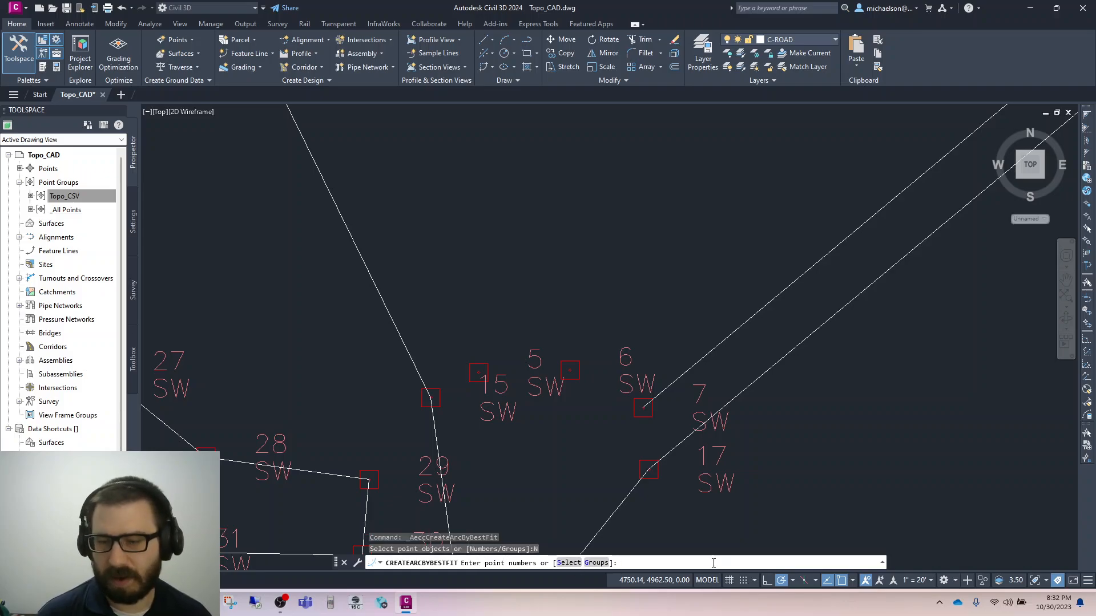
type("5")
key("Return")
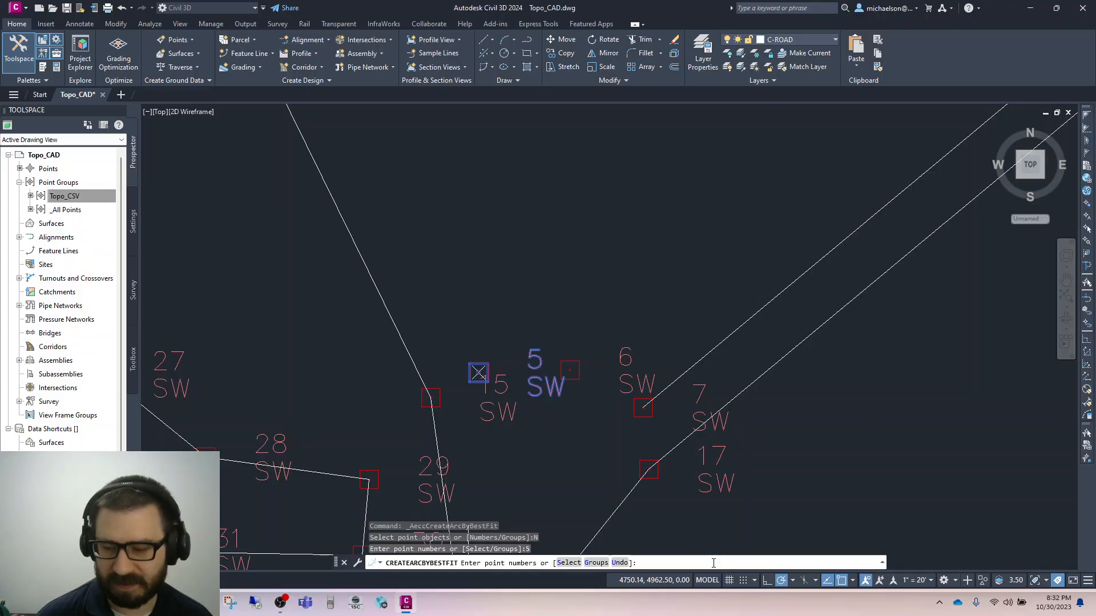
type("6")
key("Return")
type("7")
key("Return")
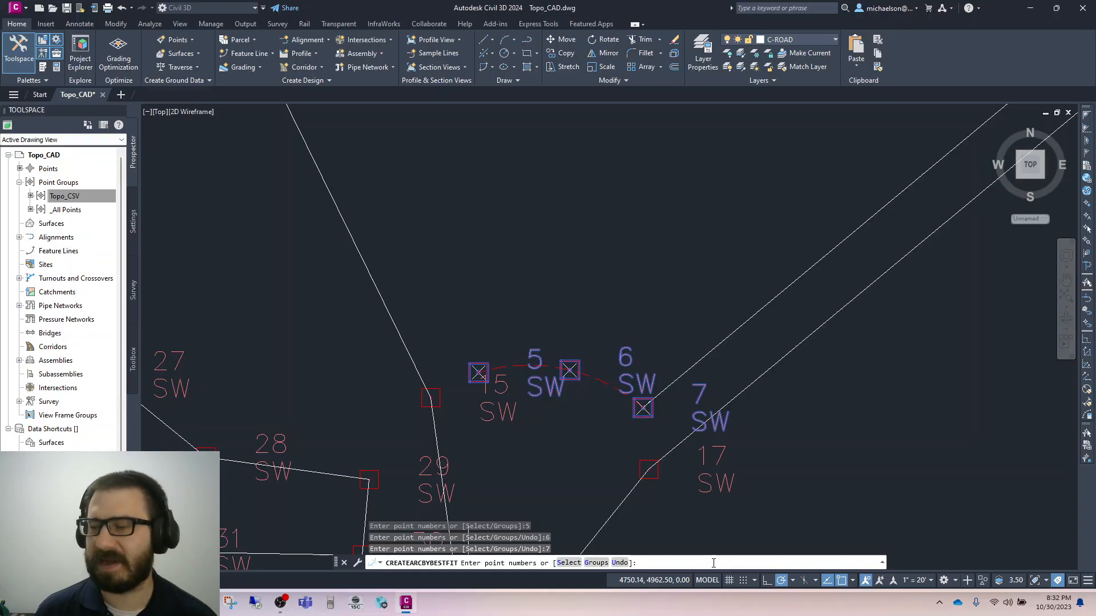
key("Return")
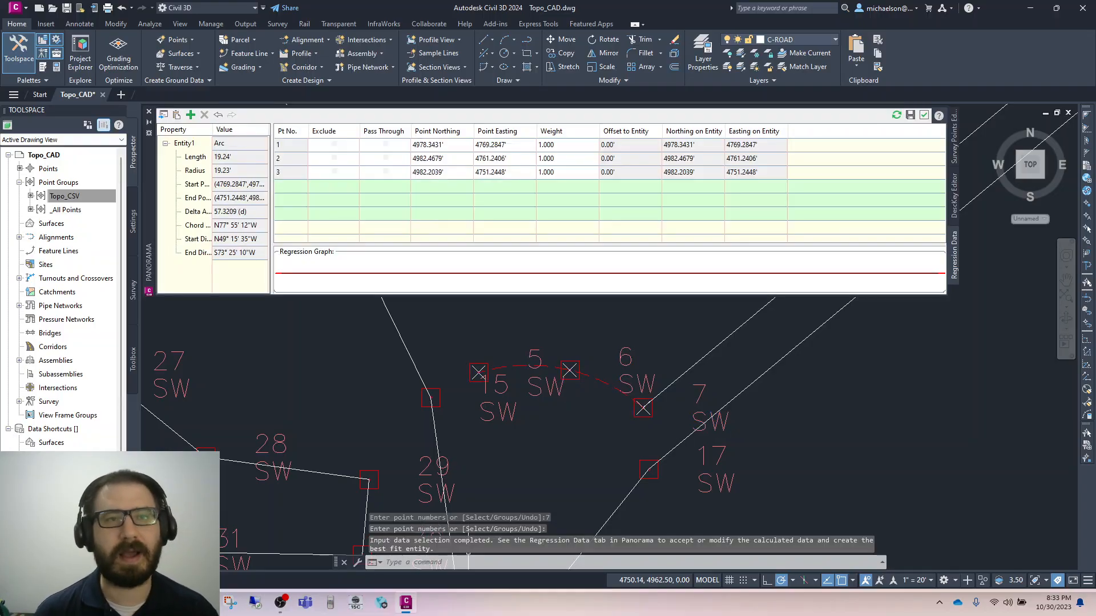
left_click(910, 116)
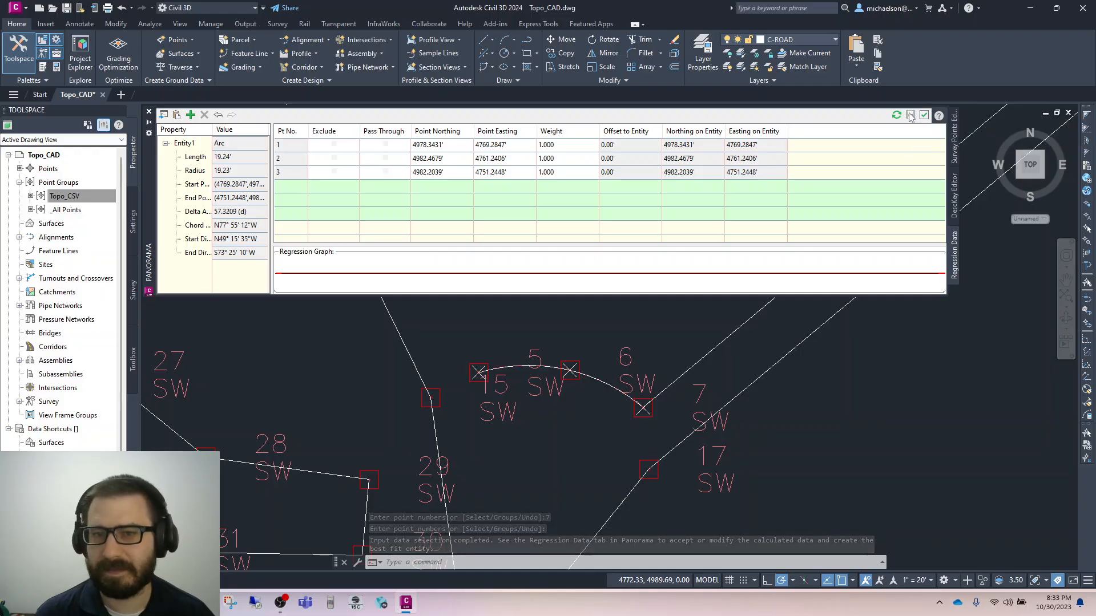
left_click(149, 112)
Step: Erase the straight segments between points 8 and 9 and between points 9 and 10
scroll(602, 413, "down", 5)
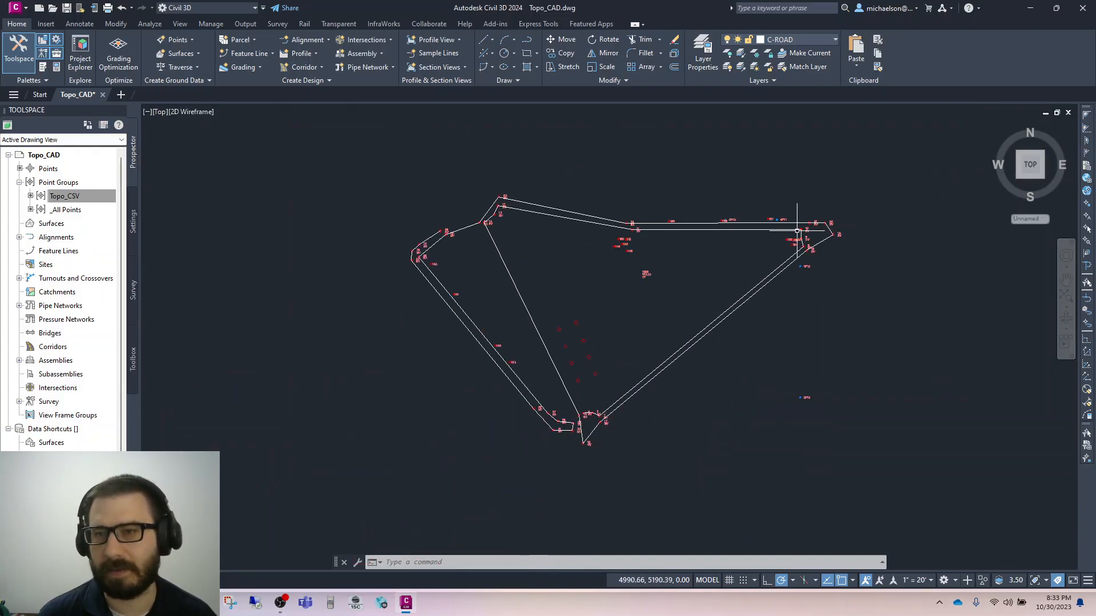
scroll(826, 224, "up", 4)
scroll(747, 277, "up", 4)
scroll(685, 352, "down", 2)
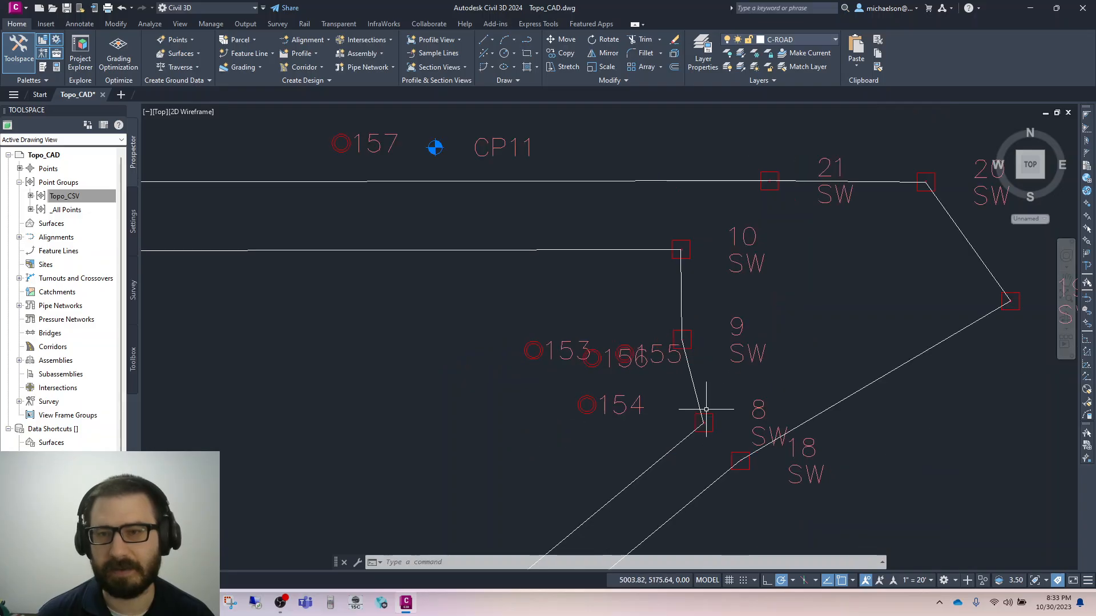
left_click(691, 375)
key("Delete")
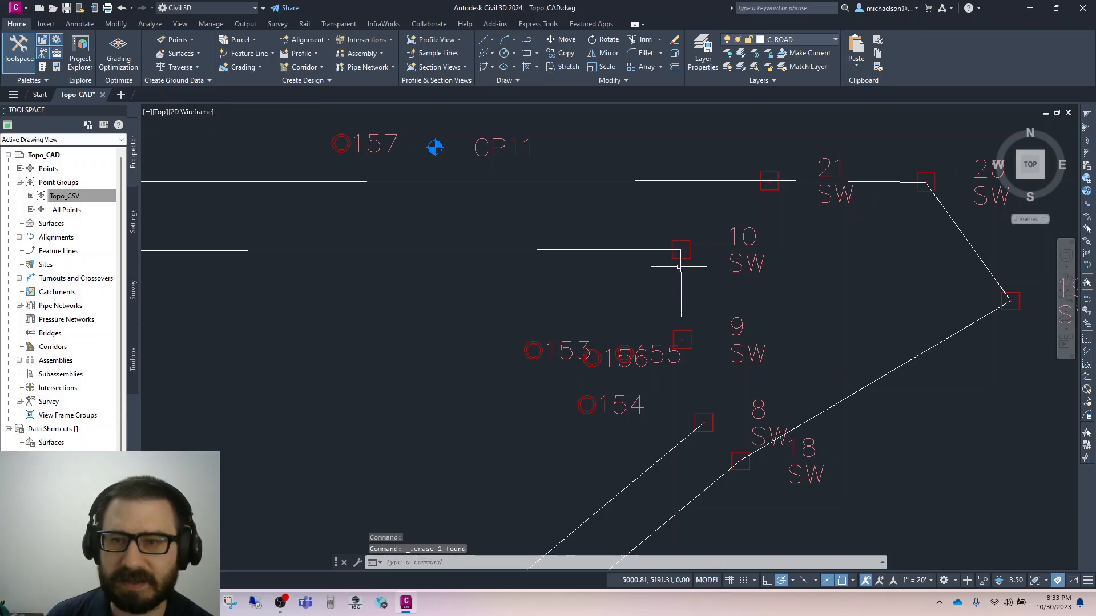
left_click(680, 268)
key("Delete")
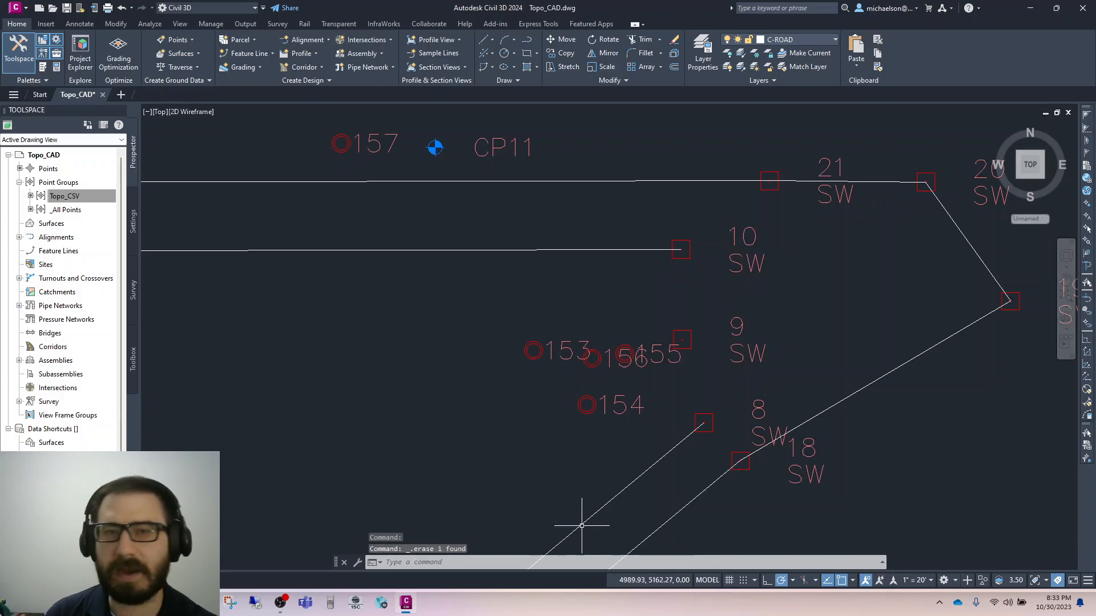
Step: Create a best fit arc from COGO points 8, 9 and 10, save it, and close the regression data
left_click(491, 56)
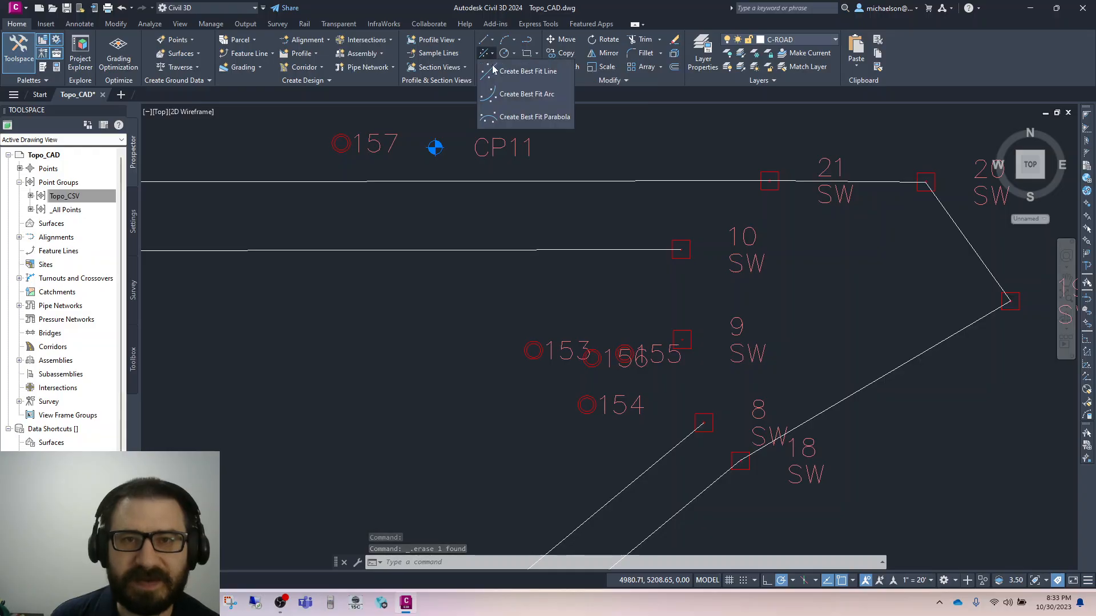
left_click(526, 95)
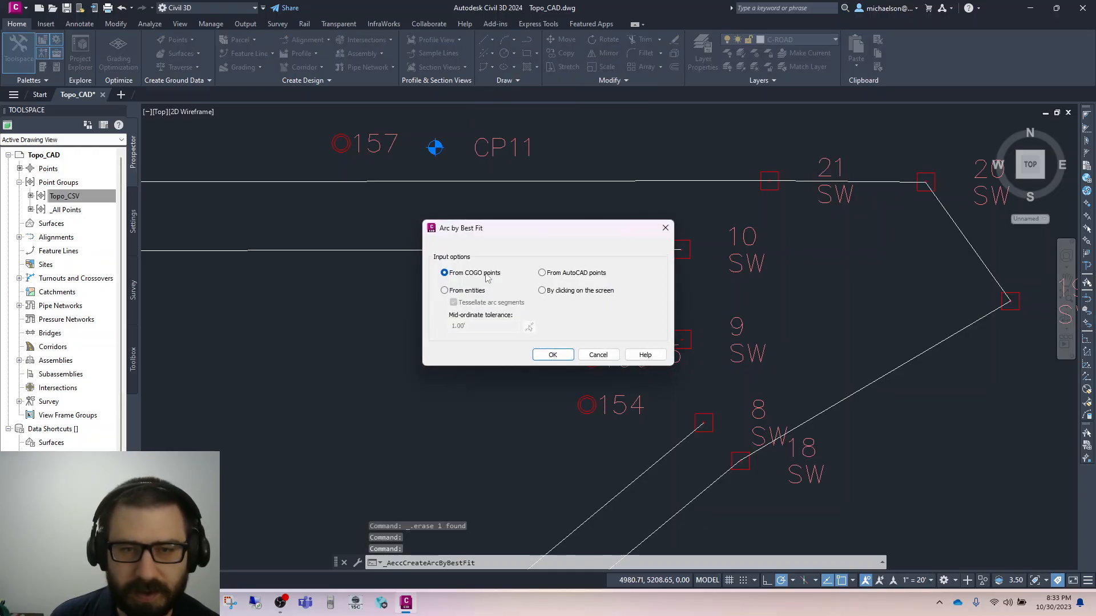
left_click(551, 355)
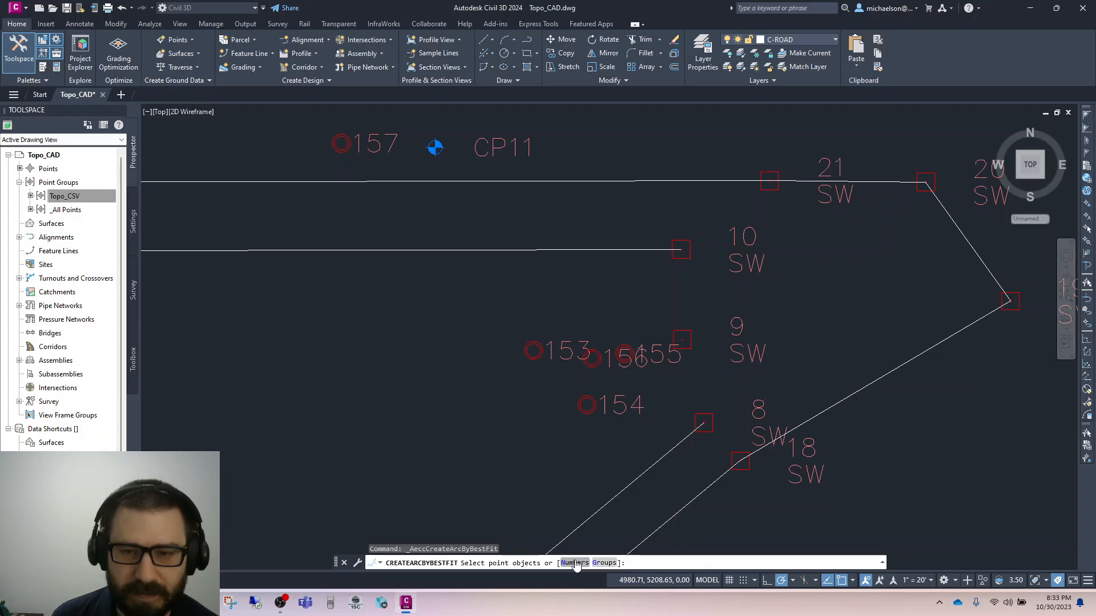
left_click(703, 422)
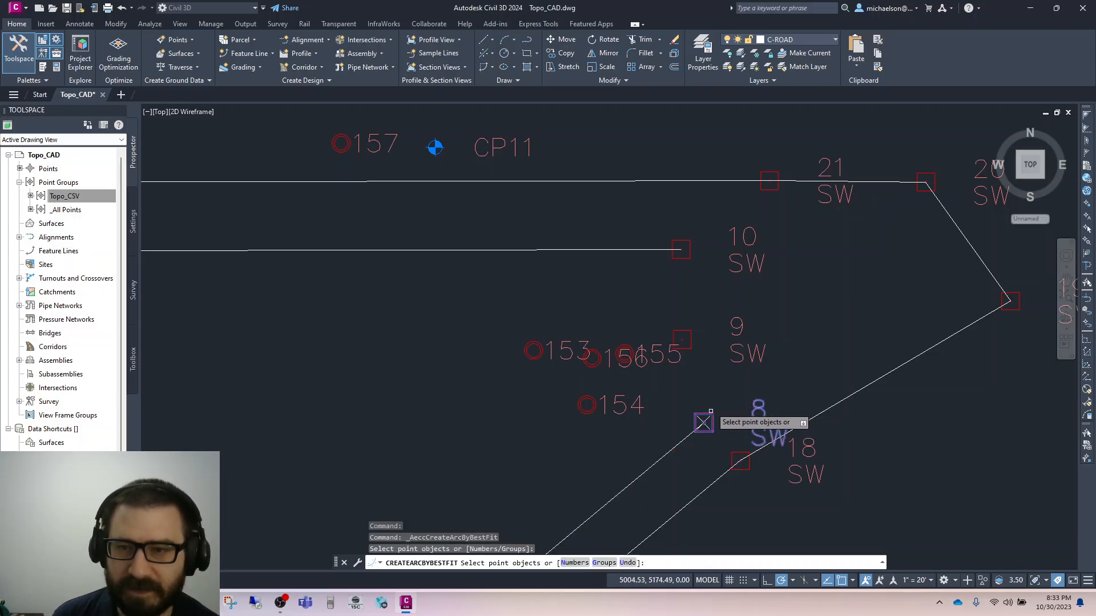
left_click(682, 339)
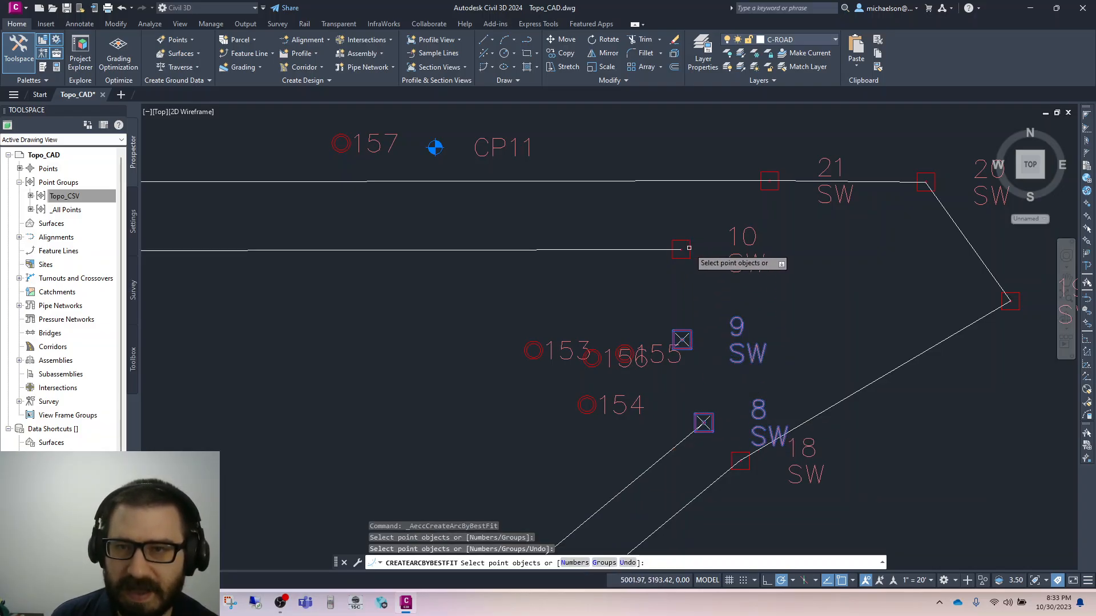
left_click(689, 248)
key("Return")
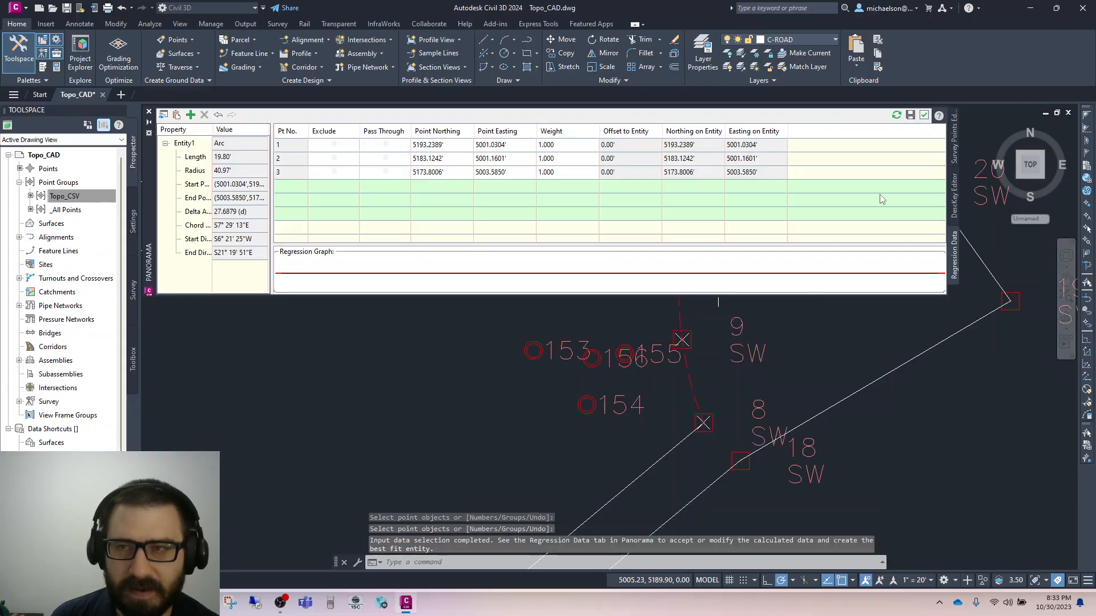
left_click(911, 116)
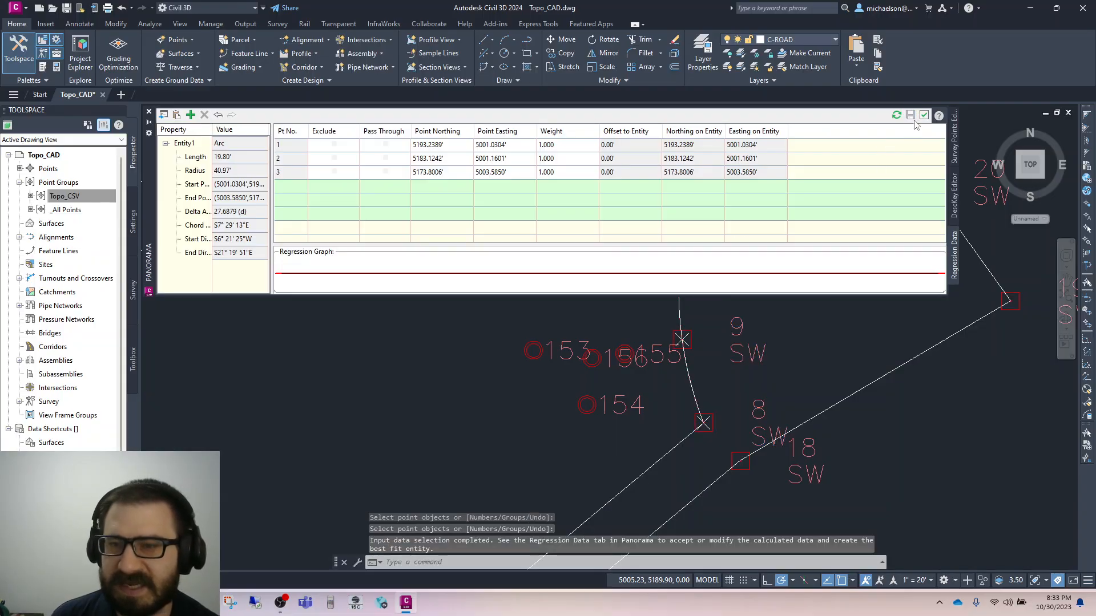
left_click(149, 112)
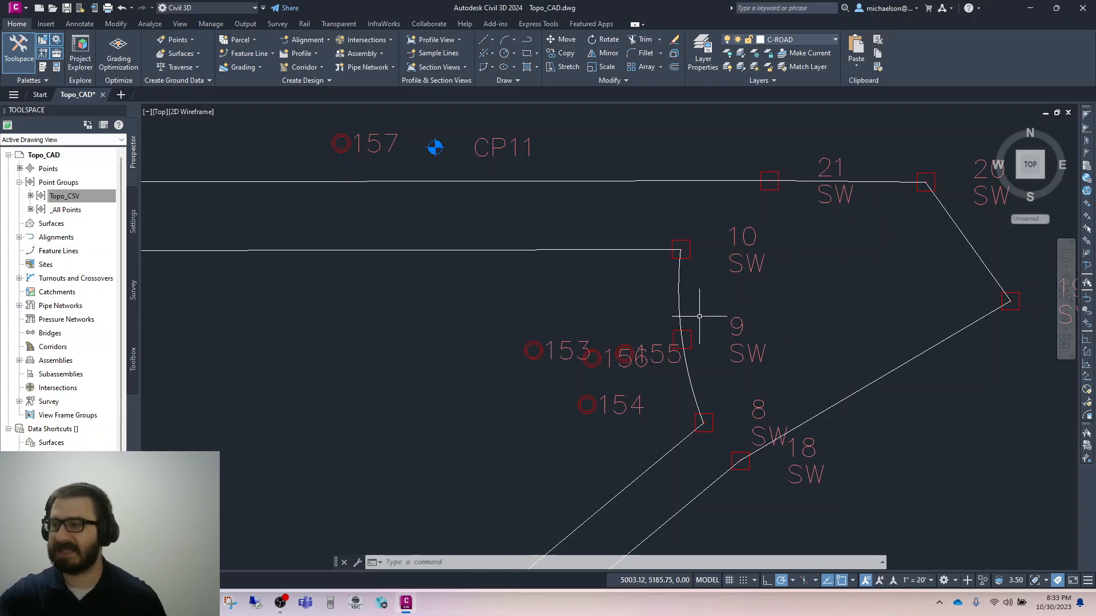
Step: Erase the straight sidewalk segments between points 14 and 13 and between points 13 and 12
scroll(707, 306, "down", 4)
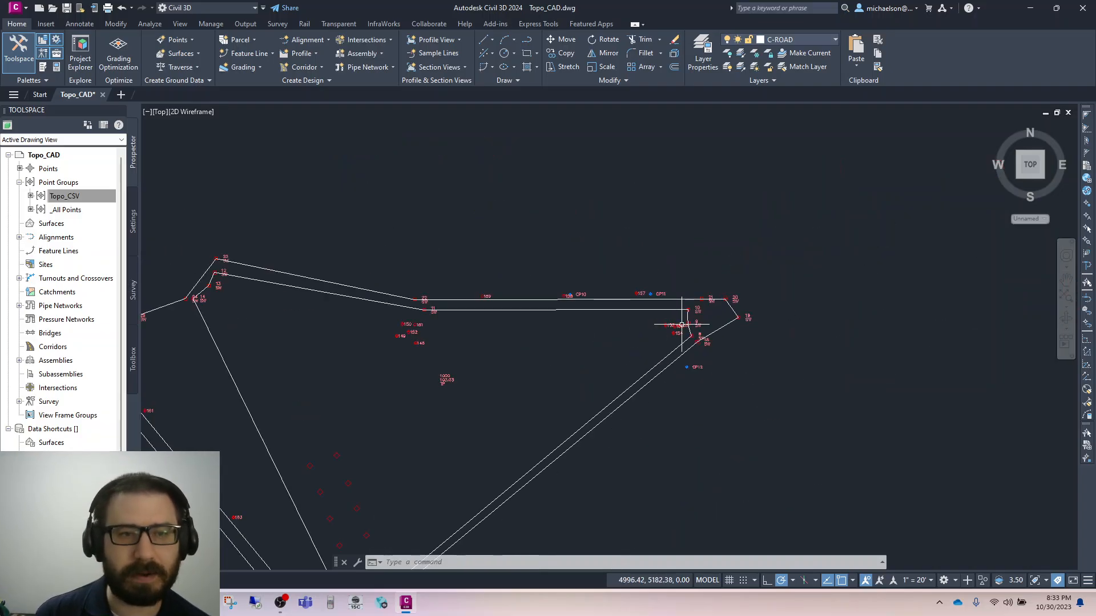
scroll(221, 287, "up", 2)
scroll(168, 302, "up", 5)
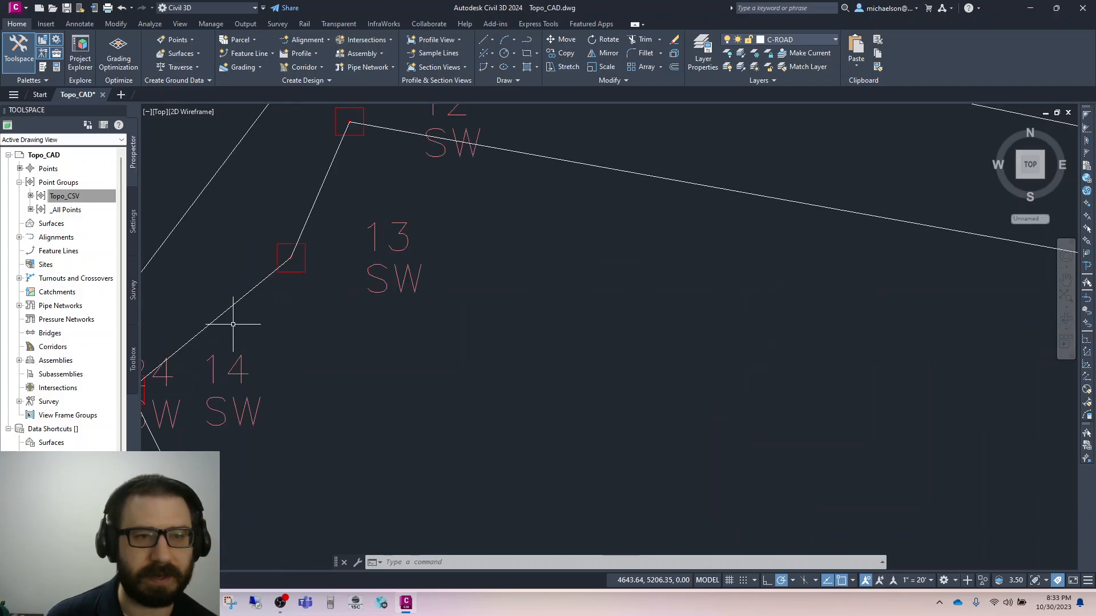
left_click(239, 297)
key("Delete")
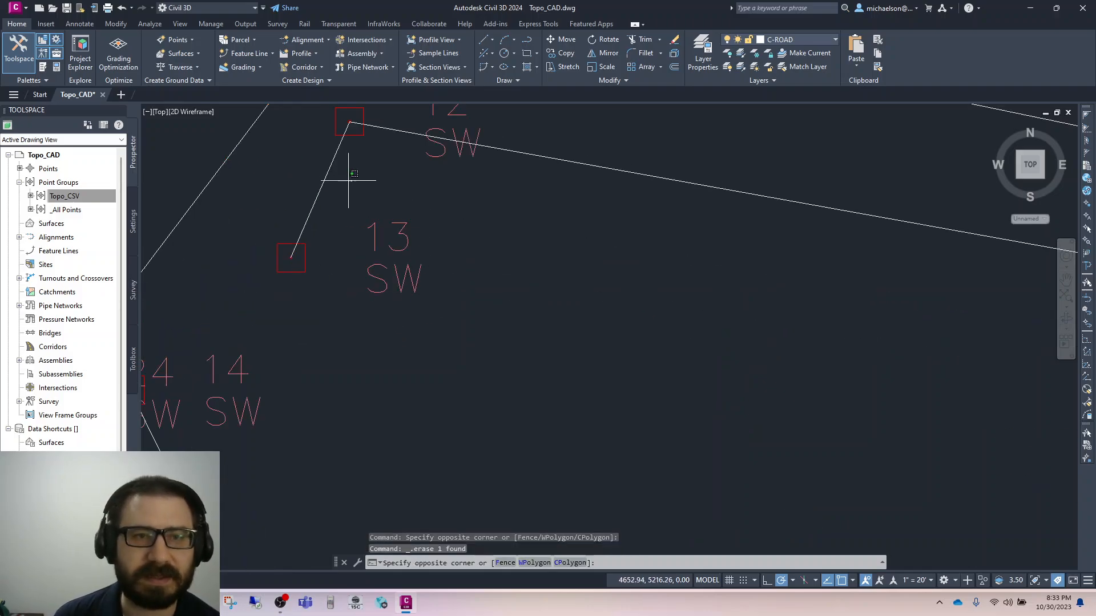
left_click(337, 174)
key("Delete")
Step: Create a best fit arc from COGO points using point numbers 12, 13 and 14, save it, and close the regression data
scroll(567, 262, "down", 4)
scroll(571, 114, "up", 2)
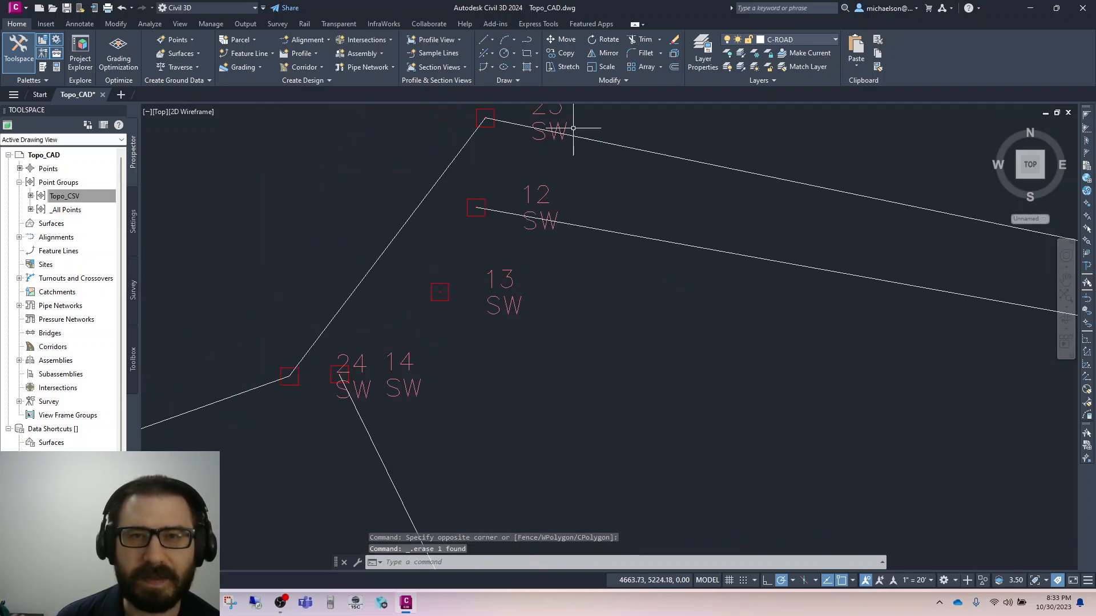
left_click(491, 50)
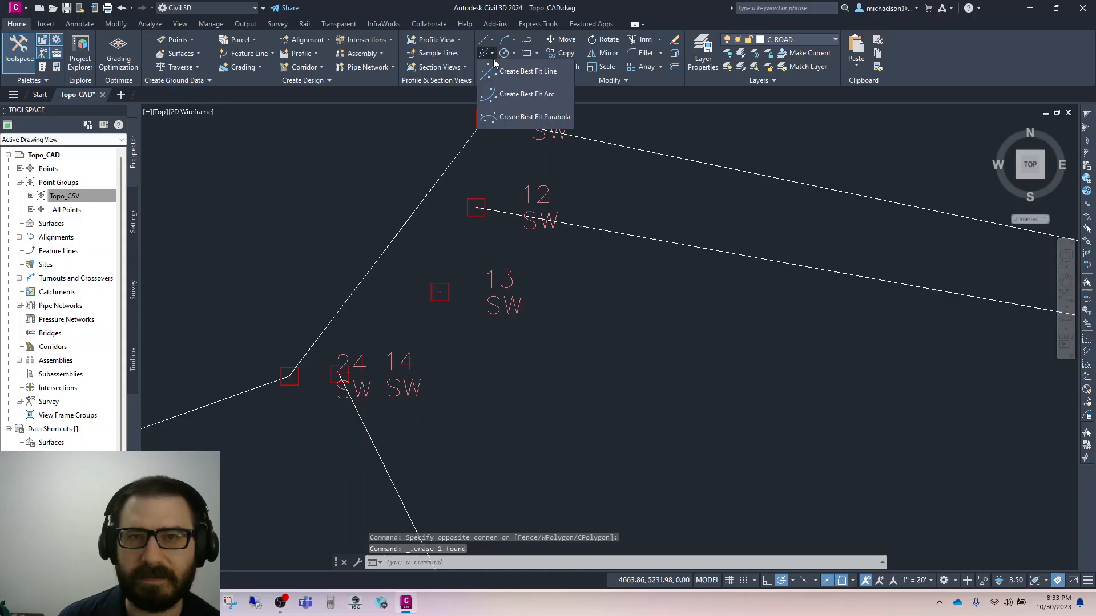
left_click(501, 94)
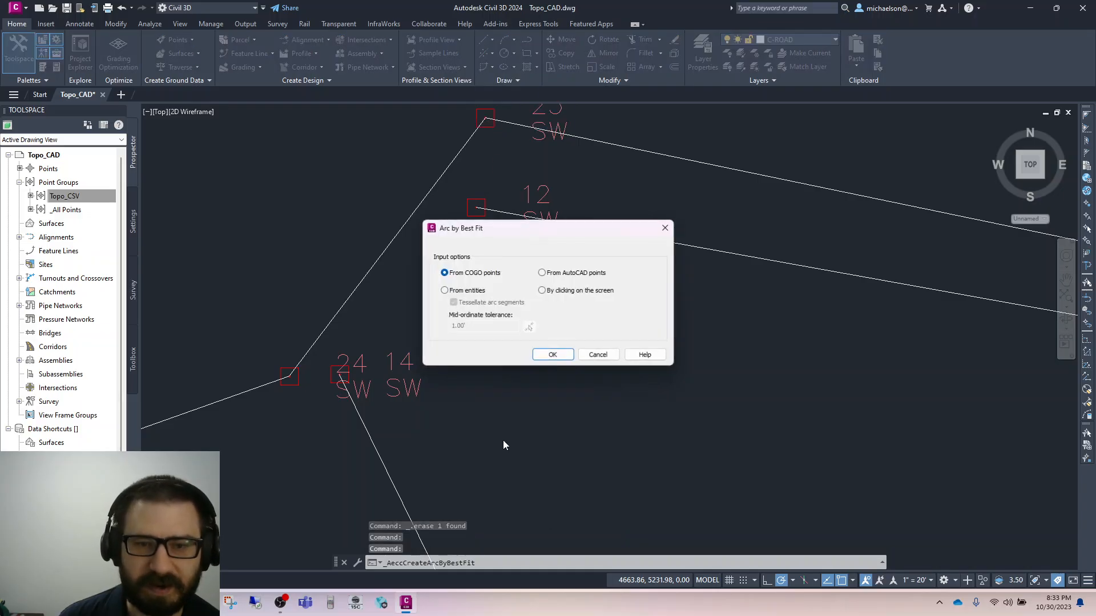
left_click(552, 354)
left_click(574, 562)
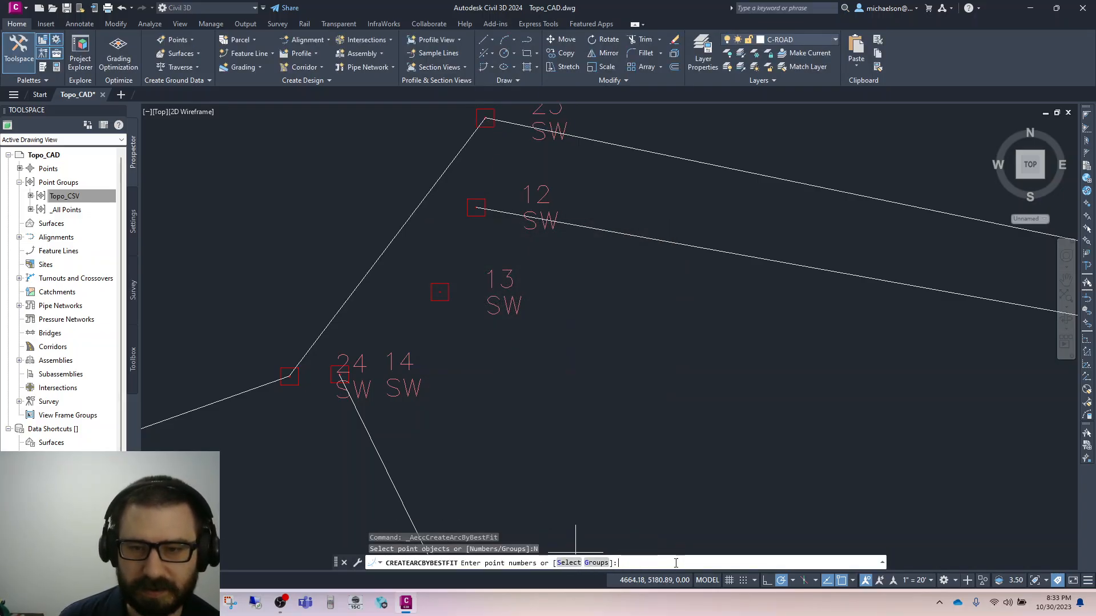
type("12")
key("Return")
type("13")
key("Return")
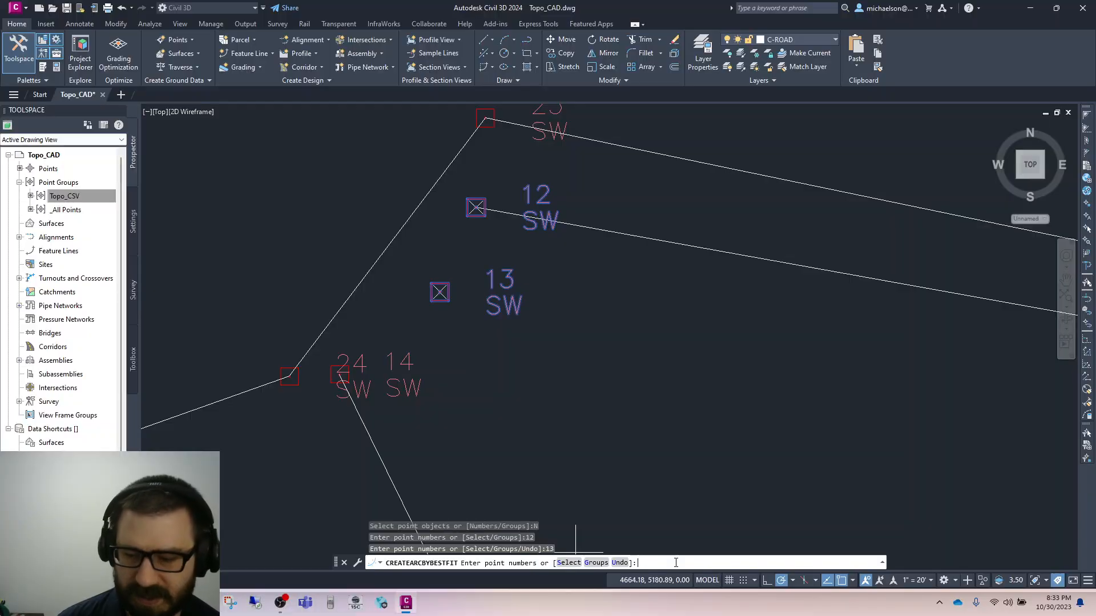
type("14")
key("Return")
key("Return")
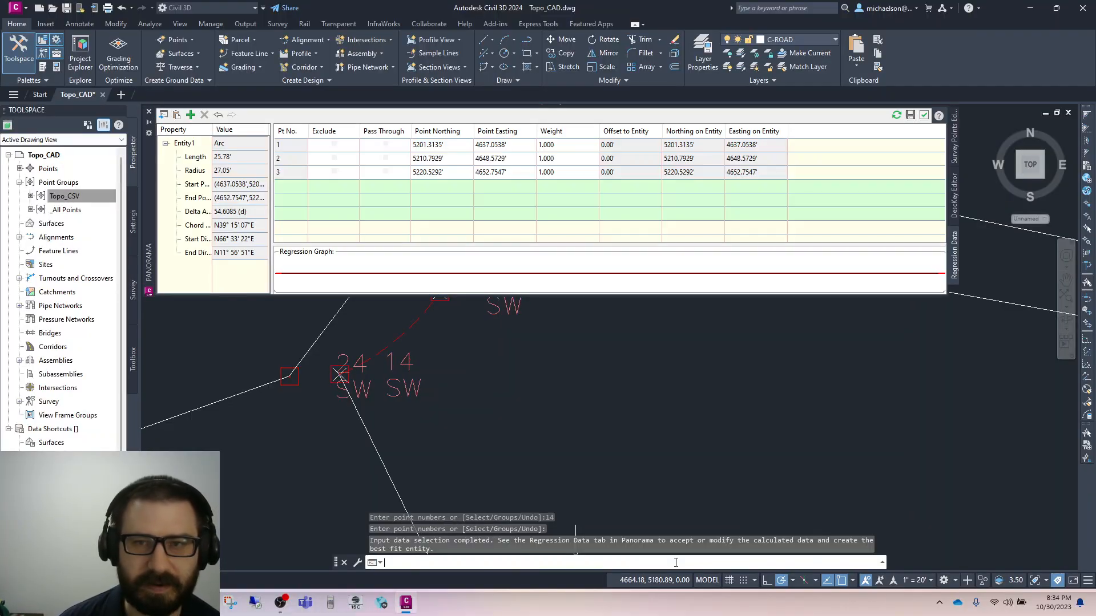
left_click(911, 118)
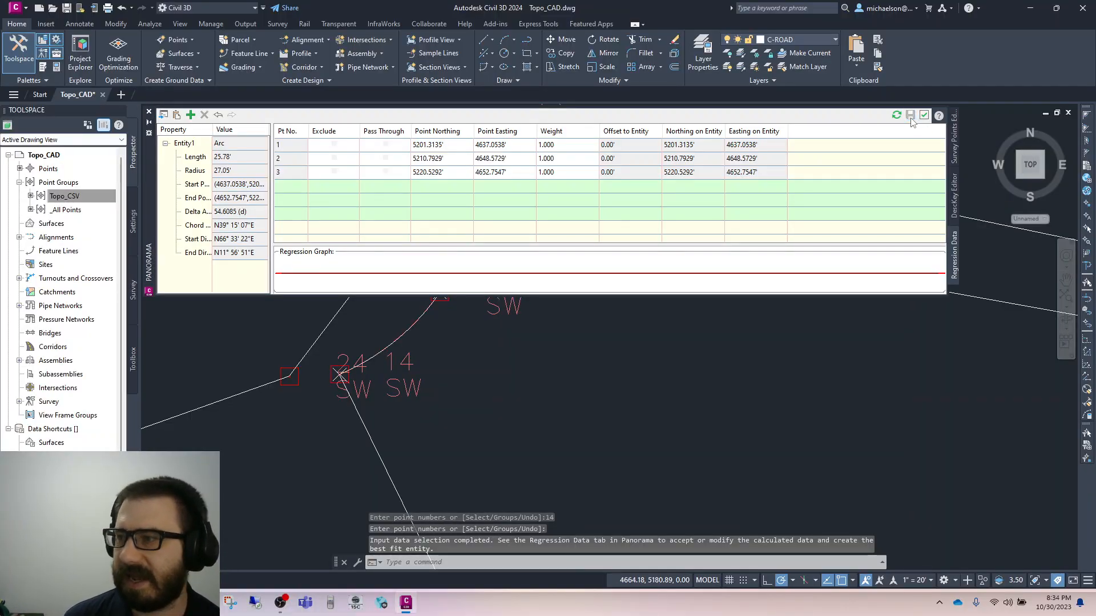
left_click(149, 113)
Step: Review the sidewalk linework and its arcs over the full drawing extents, including the line beside point 158 and CP10
scroll(420, 311, "down", 6)
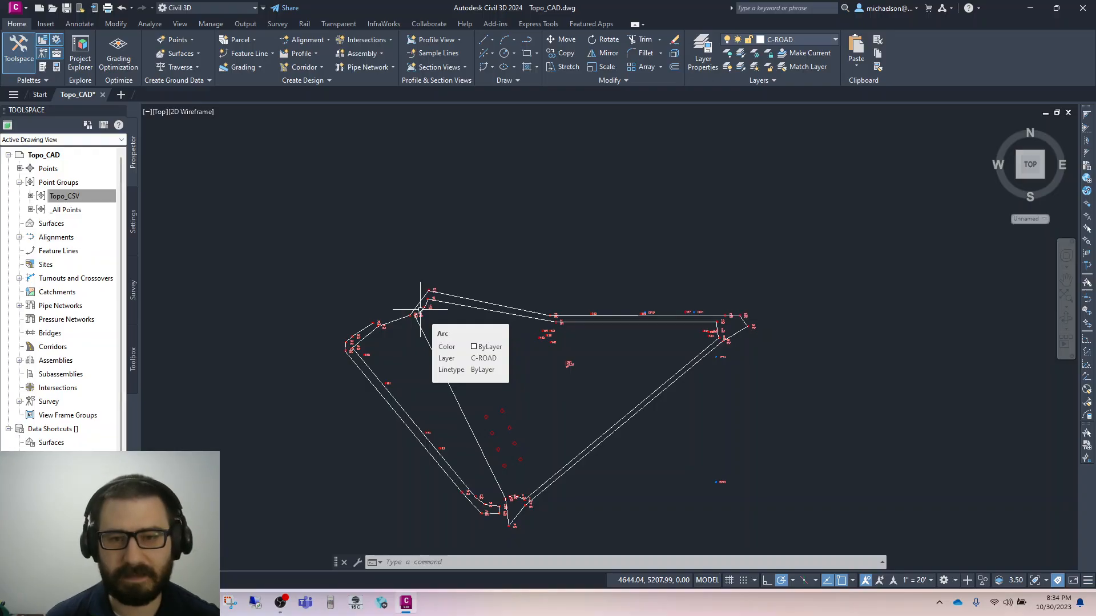
scroll(489, 507, "up", 4)
scroll(482, 422, "up", 3)
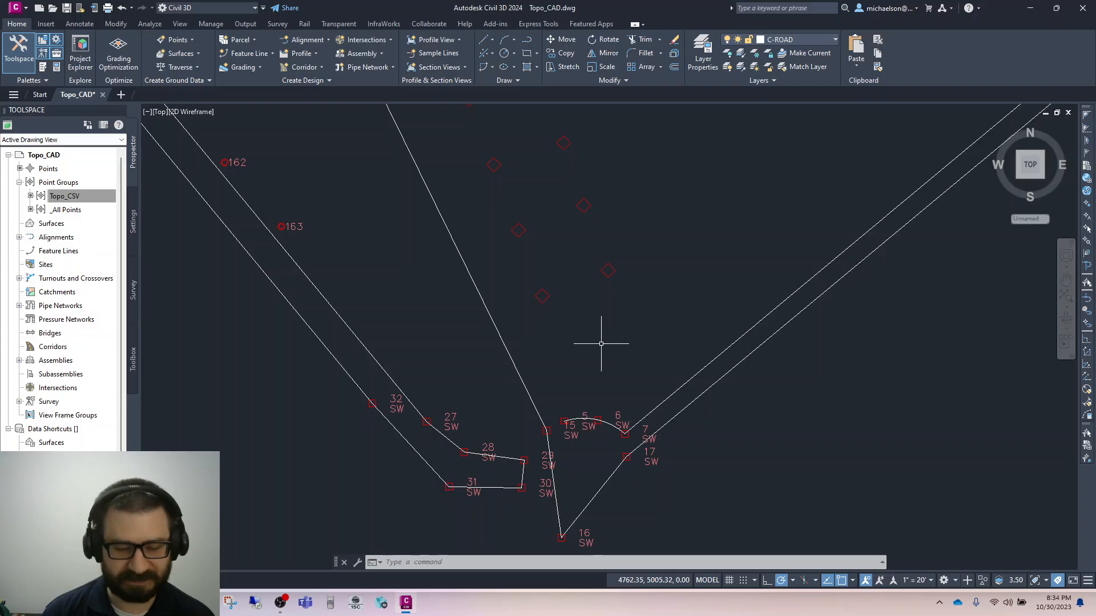
type("z")
key("Return")
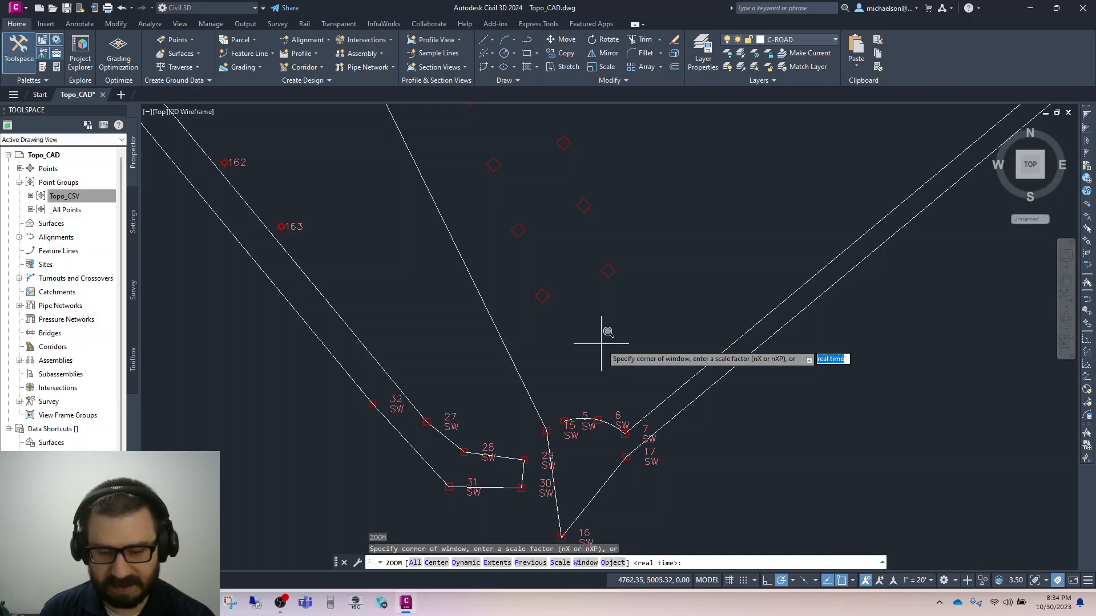
type("e")
key("Return")
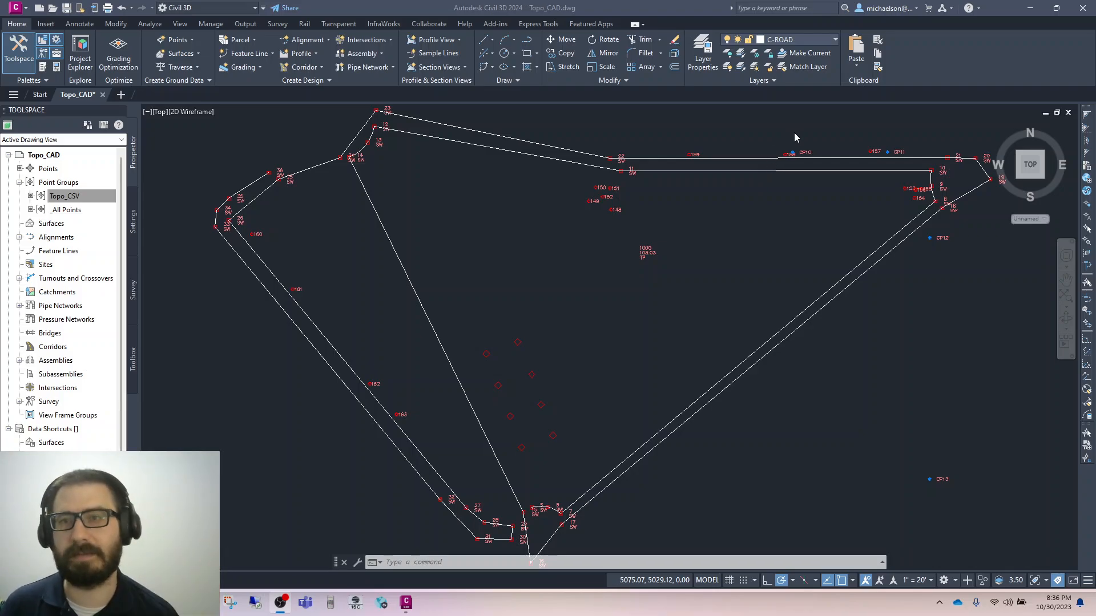
scroll(796, 137, "up", 10)
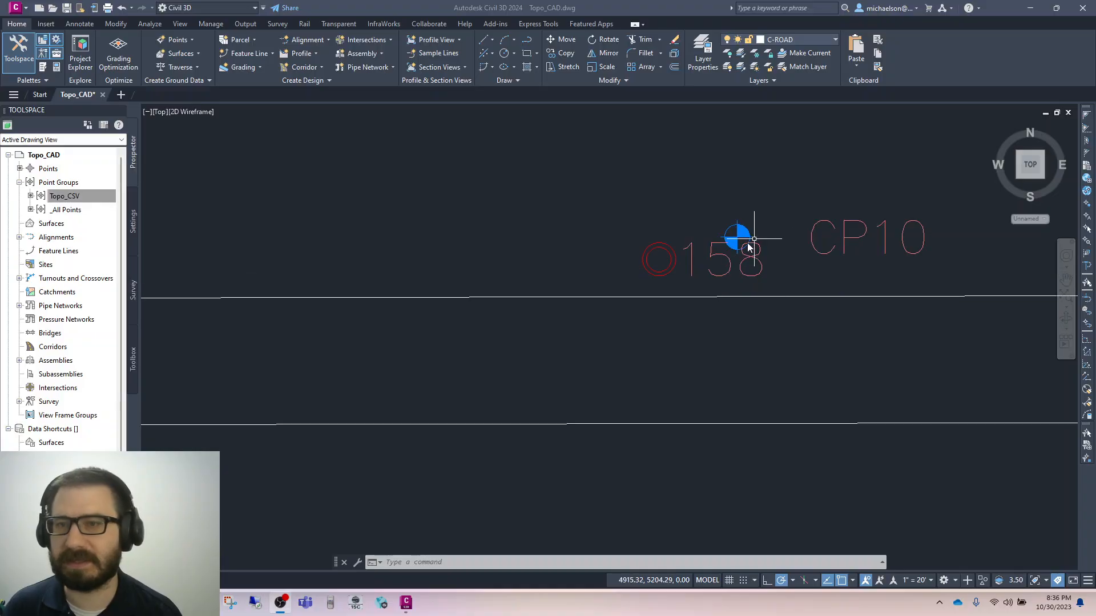
scroll(750, 247, "down", 8)
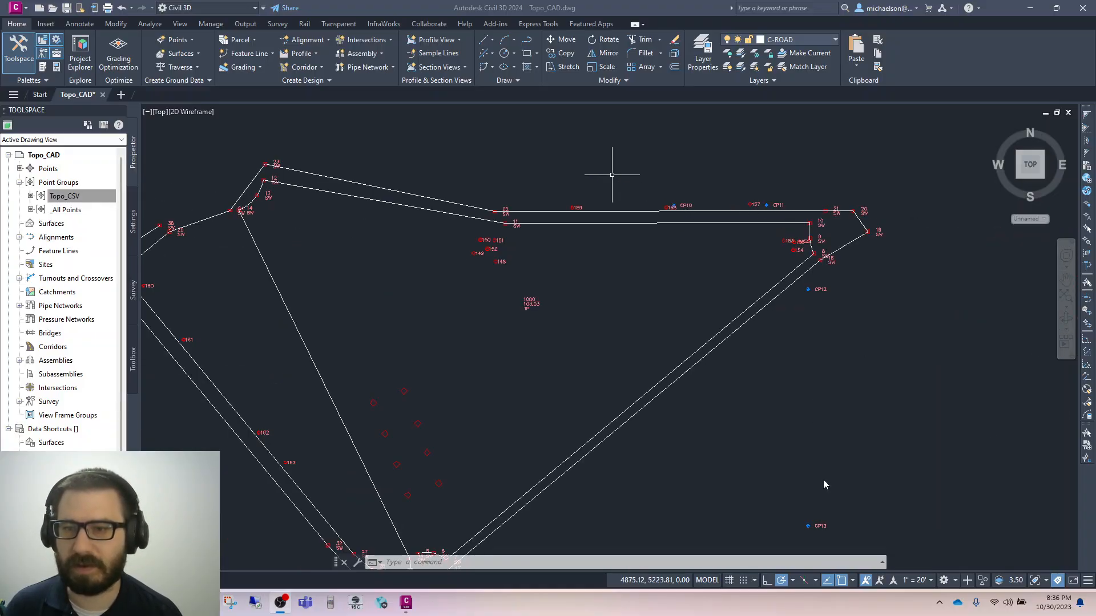
Step: Try offsetting the sidewalk line between points 22 and 21 by 2 feet northward, and offset that copy by another 2 feet
scroll(668, 209, "up", 7)
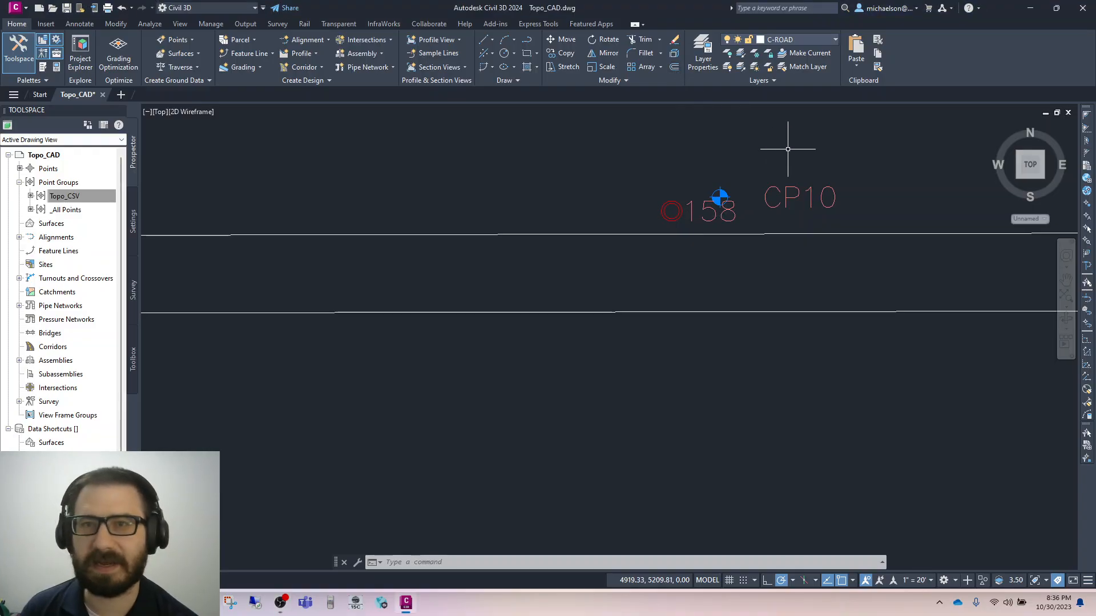
left_click(675, 67)
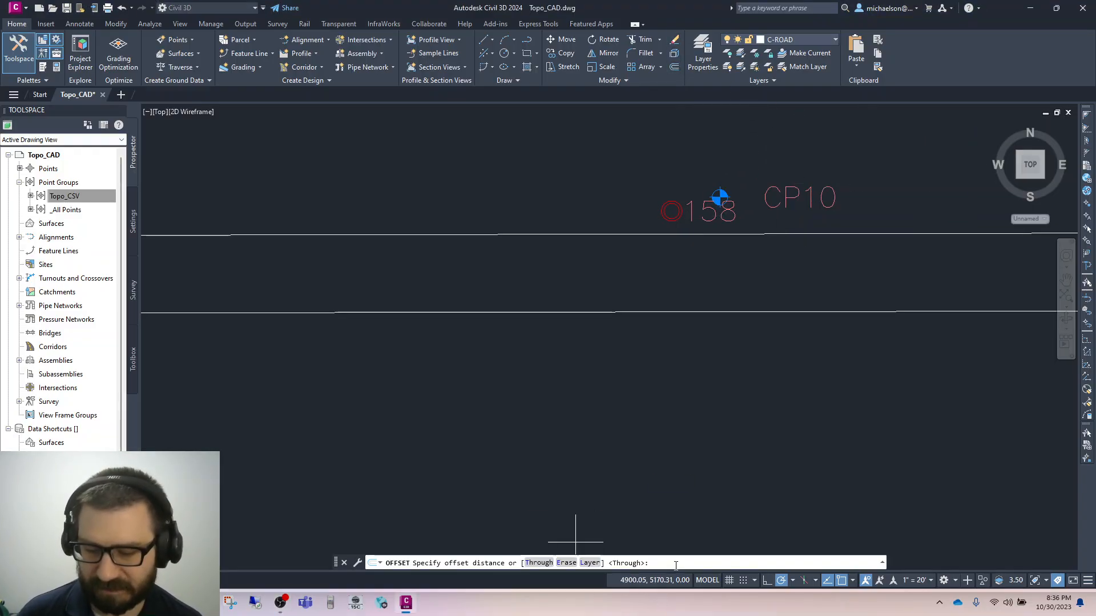
type("2")
key("Return")
scroll(588, 308, "down", 4)
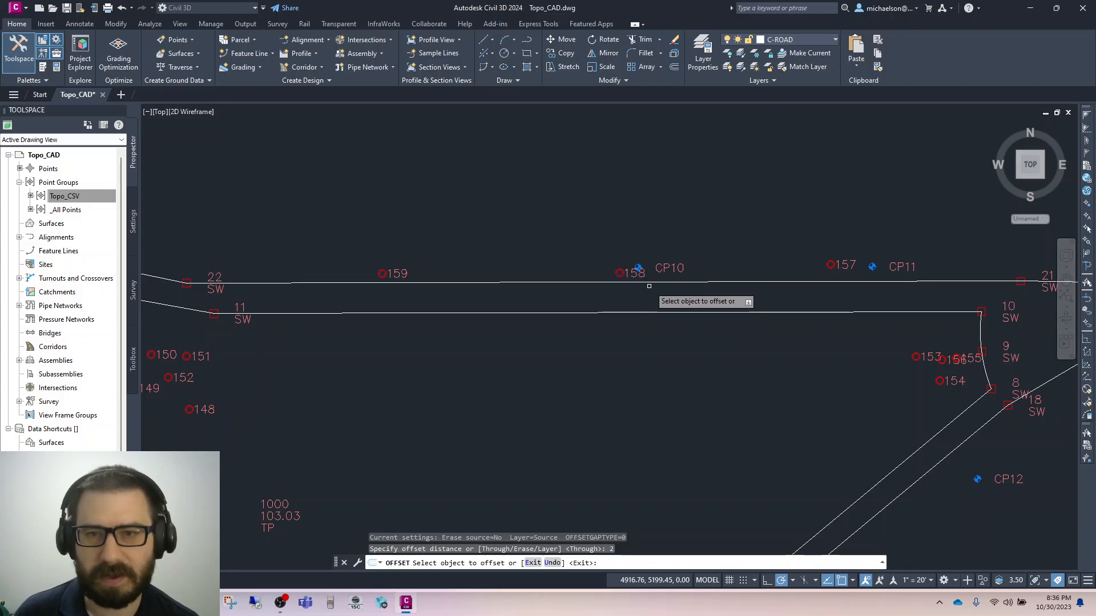
left_click(649, 285)
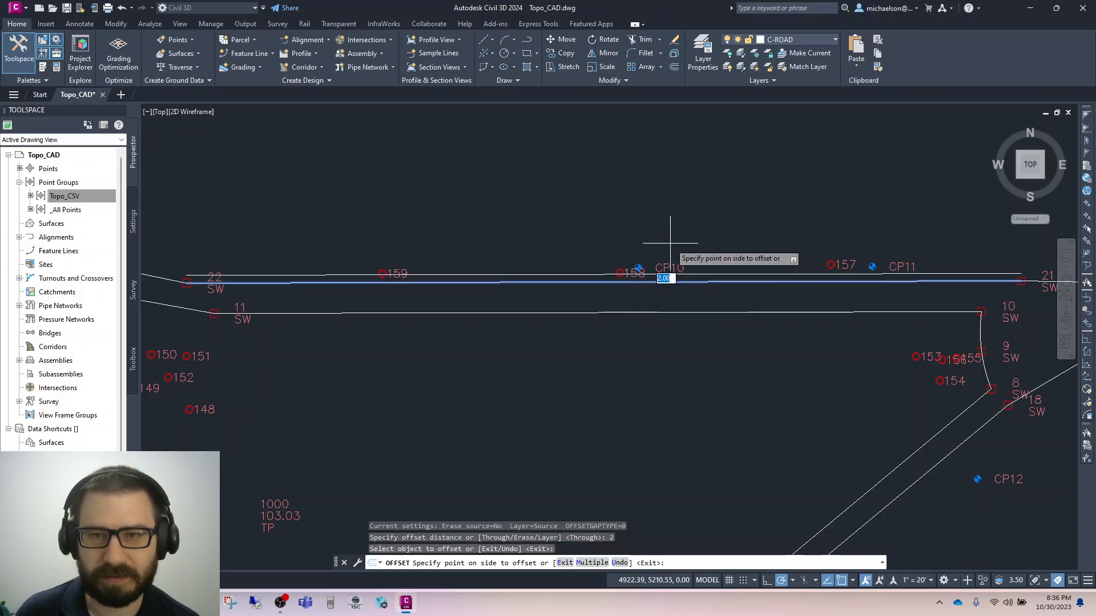
left_click(670, 243)
left_click(672, 275)
left_click(673, 241)
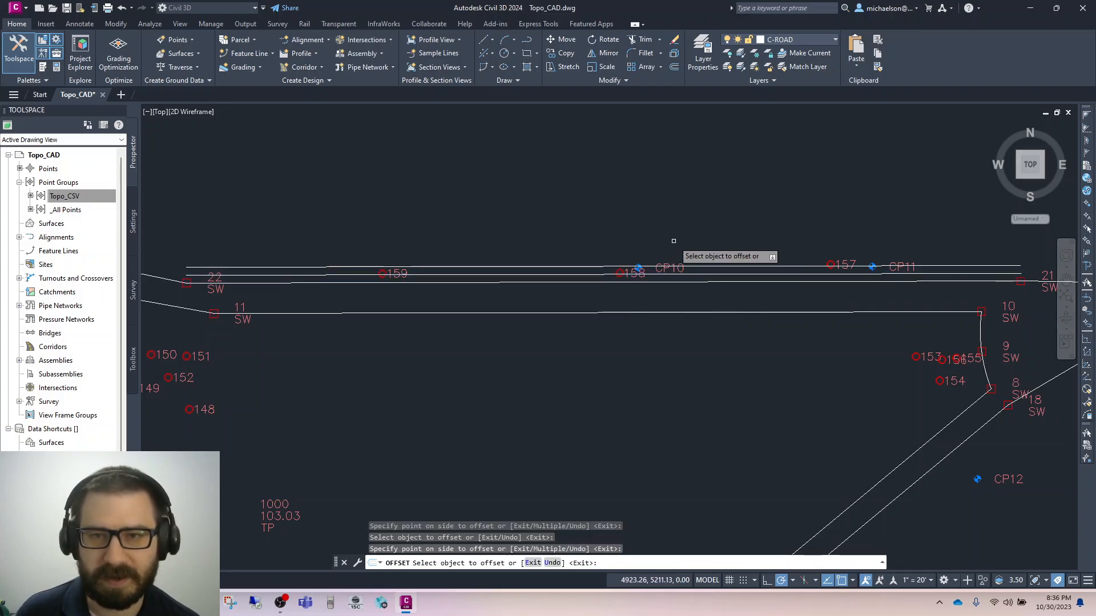
scroll(659, 270, "up", 4)
key("Escape")
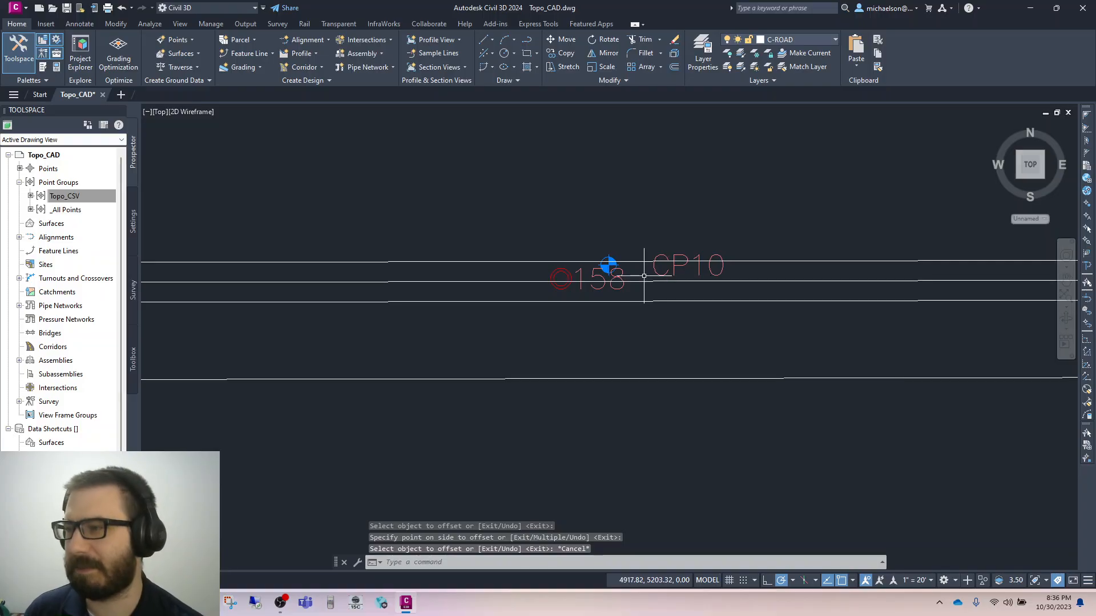
Step: Erase the two offset lines above the sidewalk line near CP10
left_click(787, 262)
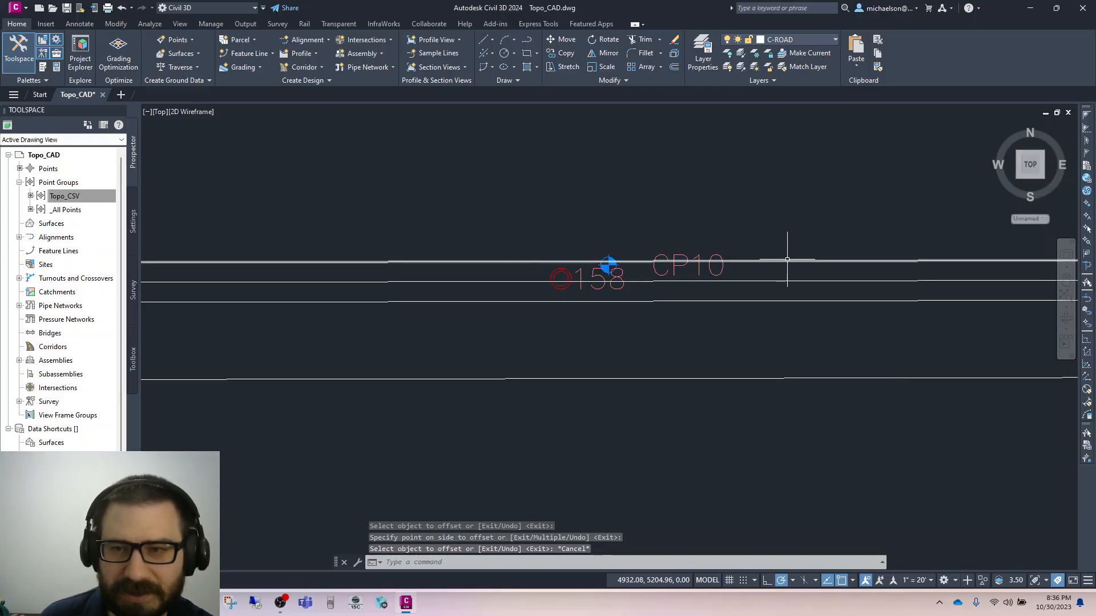
key("Delete")
left_click(737, 281)
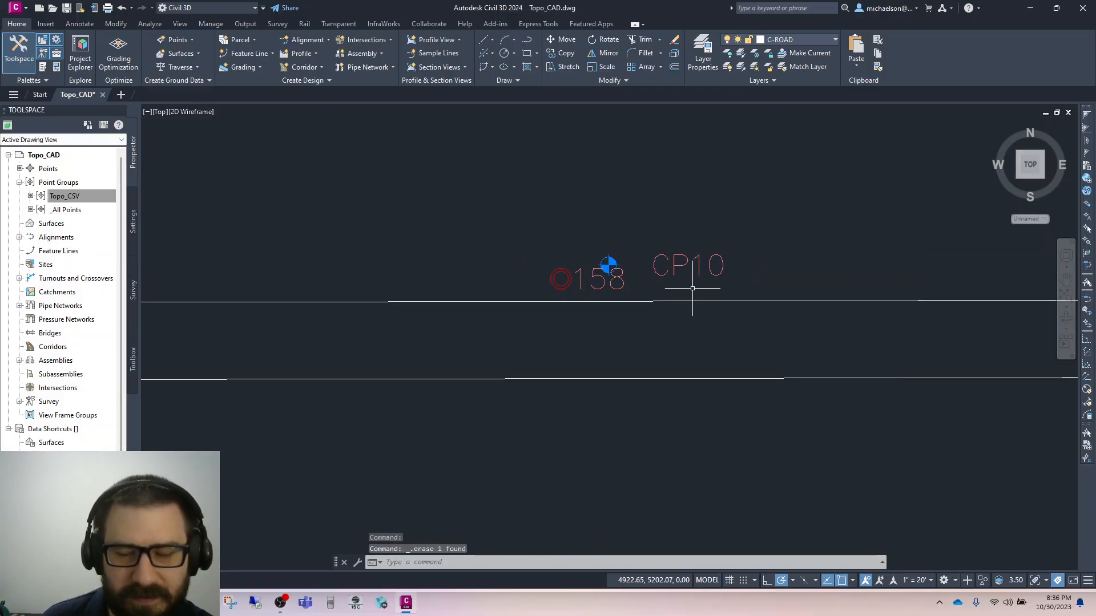
Step: Copy the sidewalk line between points 22 and 21 from its endpoint at point 21 to the centre of point 158
scroll(498, 231, "down", 4)
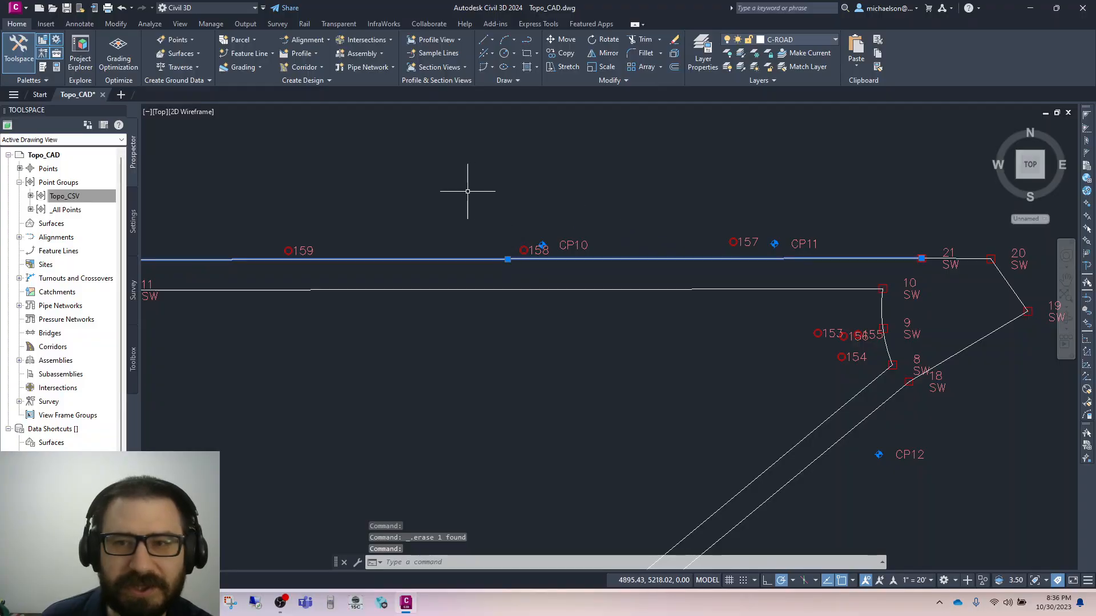
left_click(567, 55)
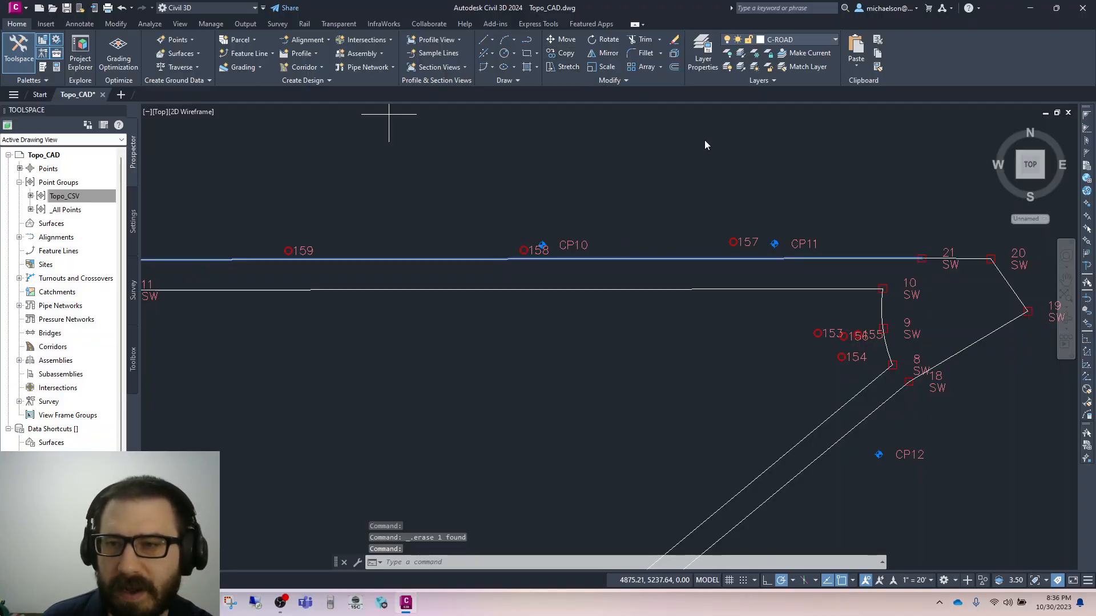
left_click(921, 259)
scroll(530, 233, "up", 2)
scroll(530, 234, "up", 3)
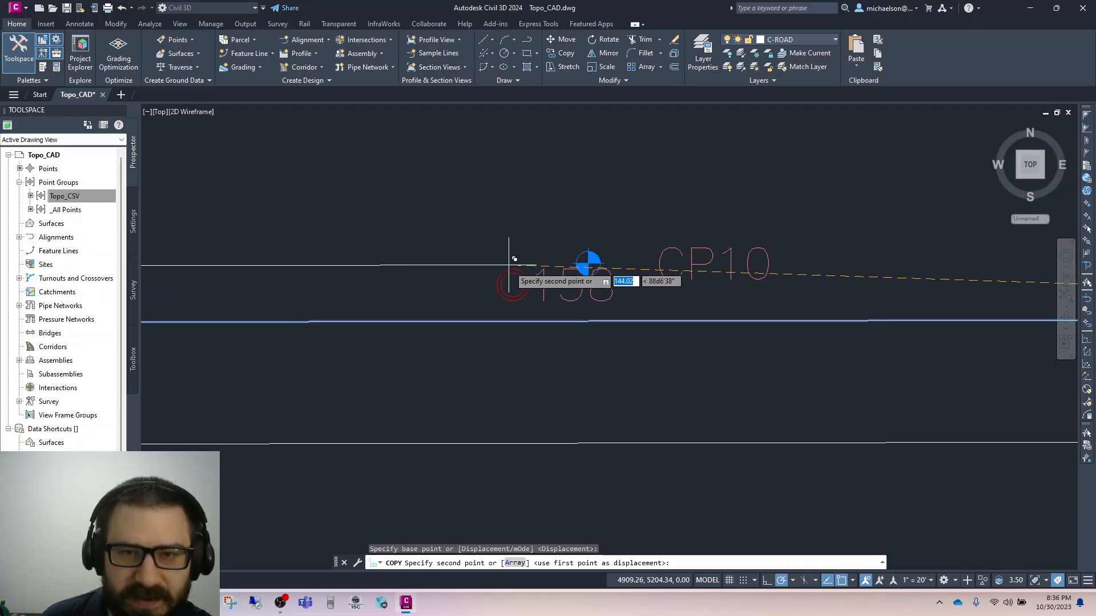
scroll(528, 276, "down", 2)
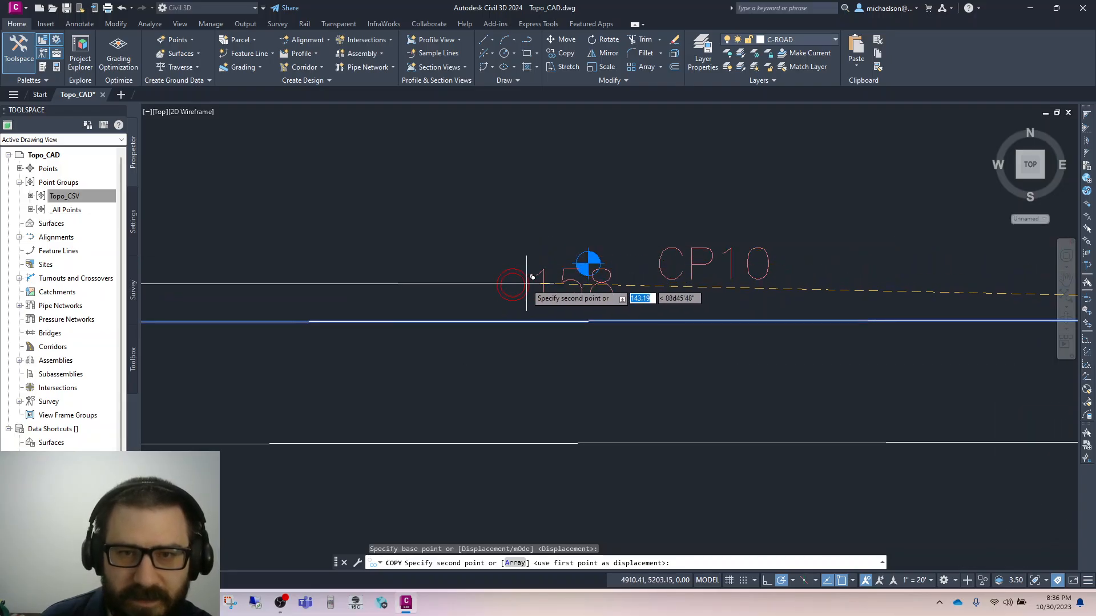
scroll(528, 276, "up", 3)
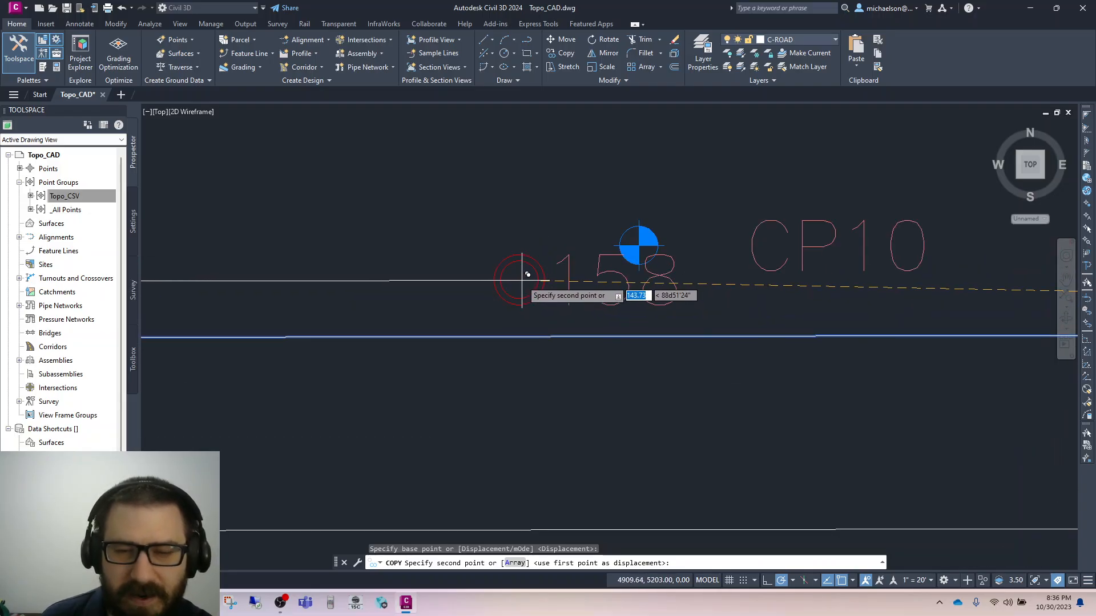
left_click(526, 275)
key("Escape")
left_click(486, 292)
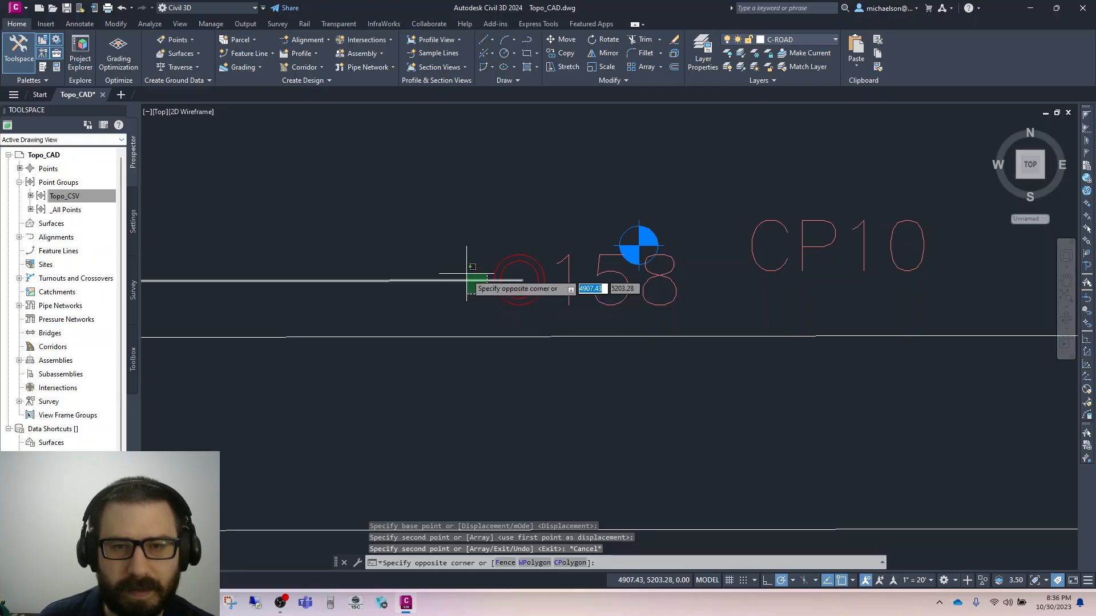
key("Escape")
key("Escape")
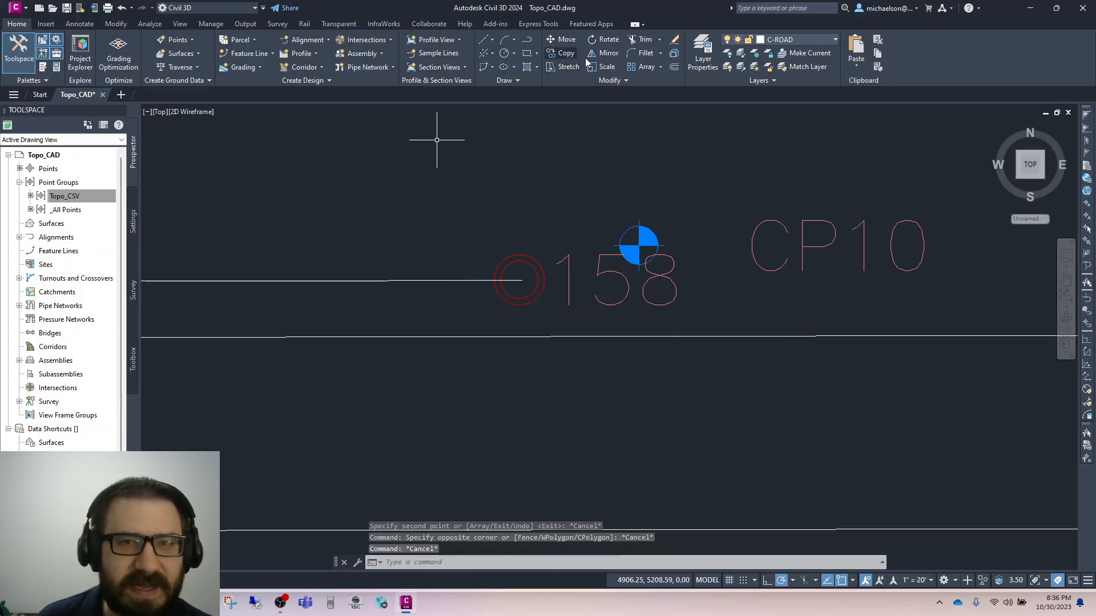
Step: Offset the copied line at point 158 by 1 foot to both sides and erase the middle line
left_click(674, 68)
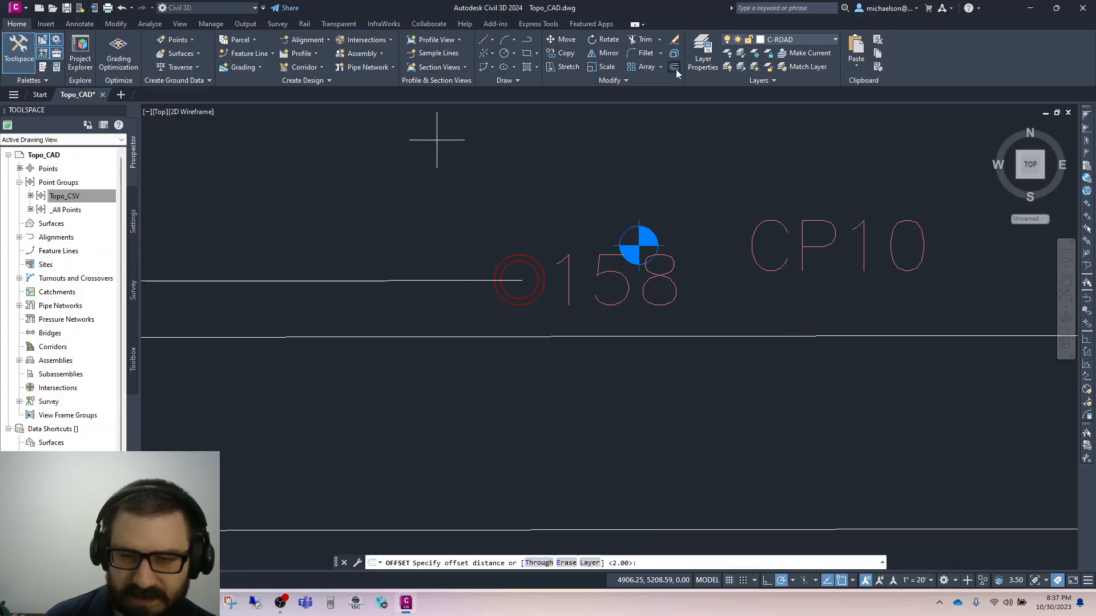
type("1")
key("Return")
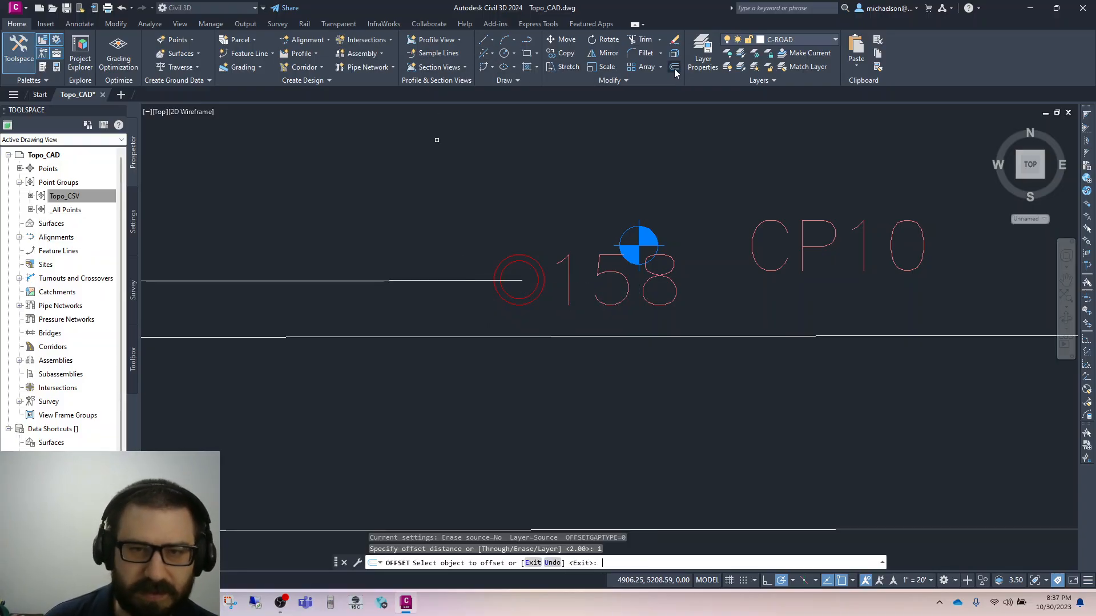
left_click(399, 281)
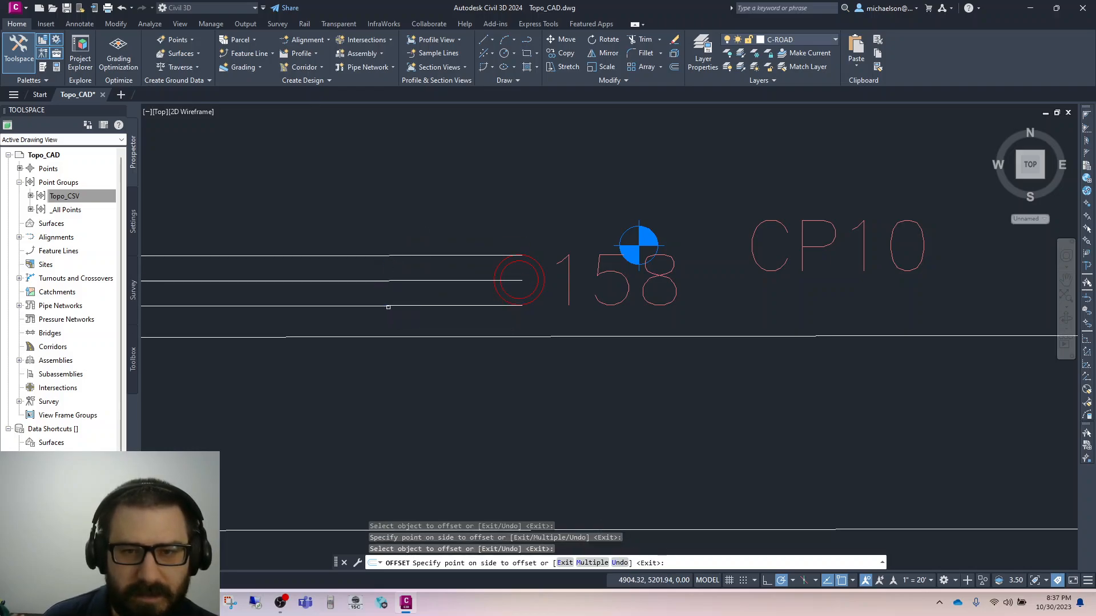
left_click(463, 291)
key("Escape")
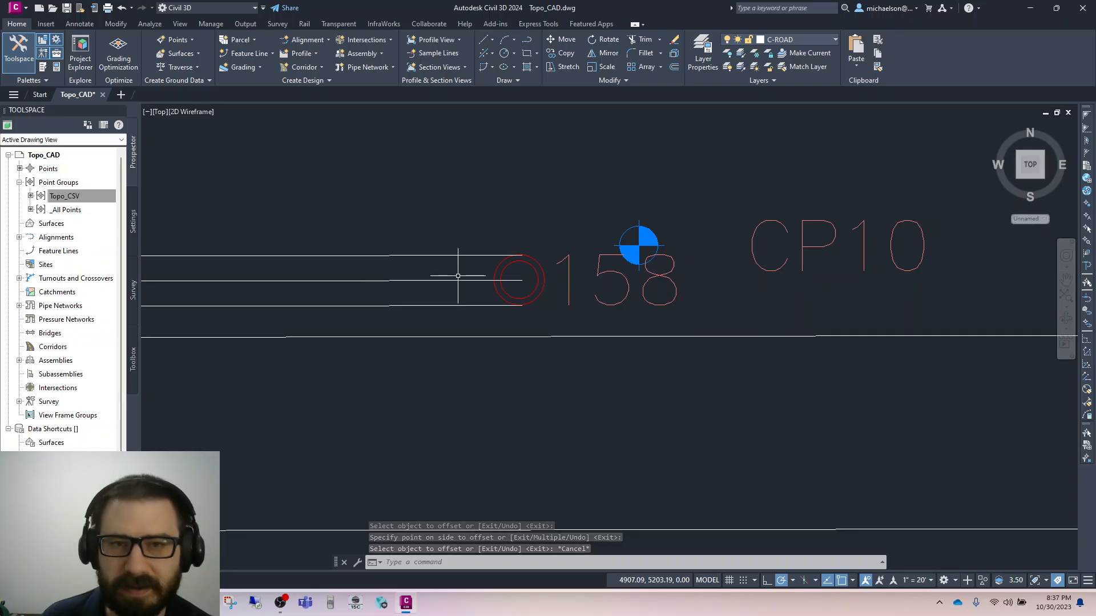
left_click(460, 281)
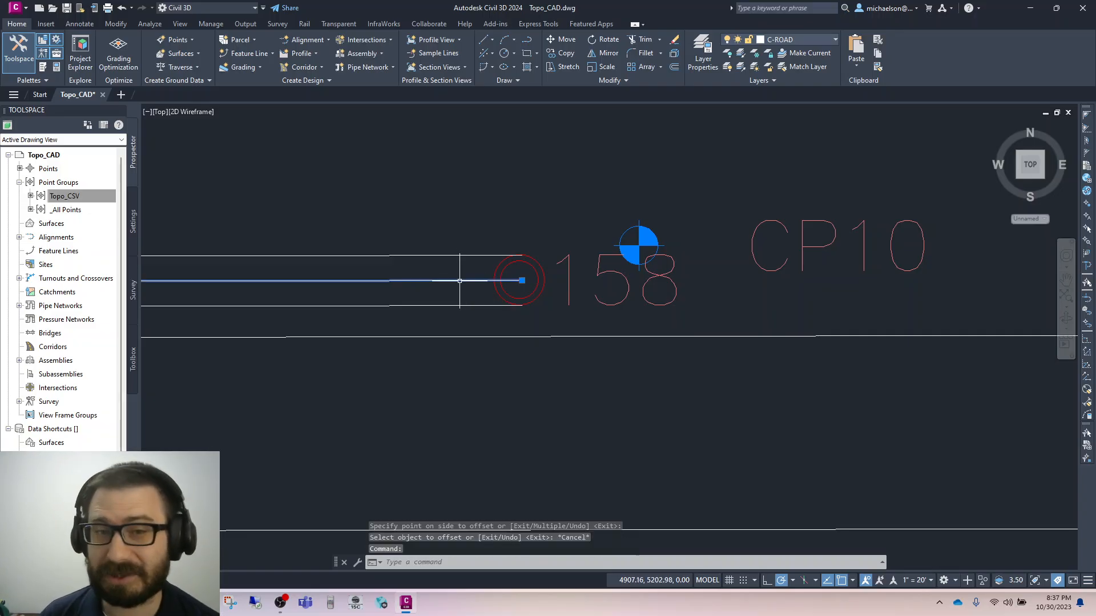
key("Delete")
Step: Draw a short line joining the eastern ends of the two offset lines at point 158
left_click(45, 24)
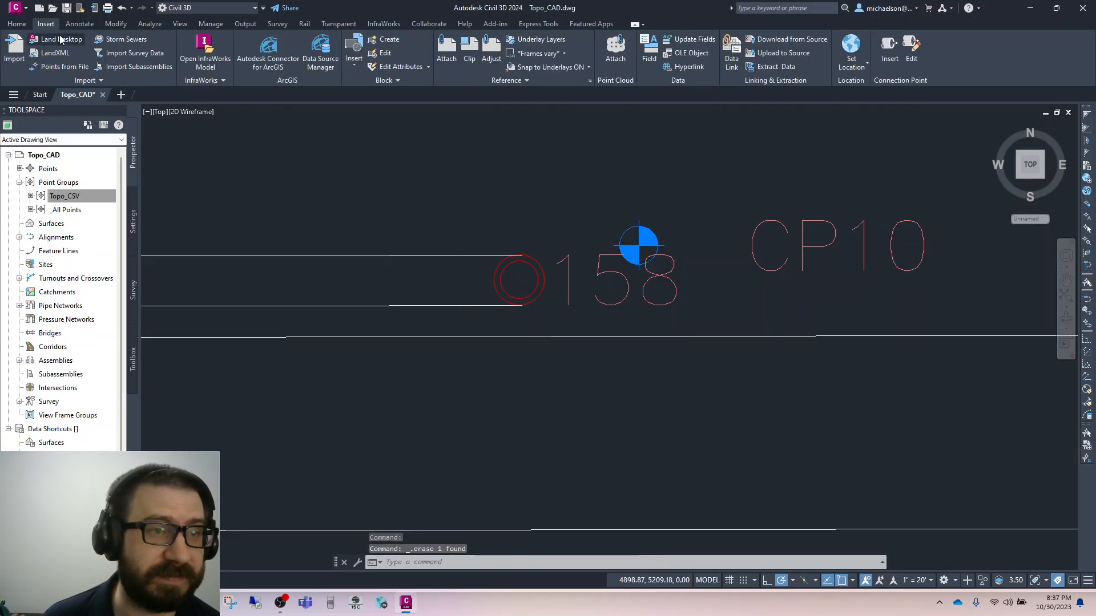
left_click(16, 24)
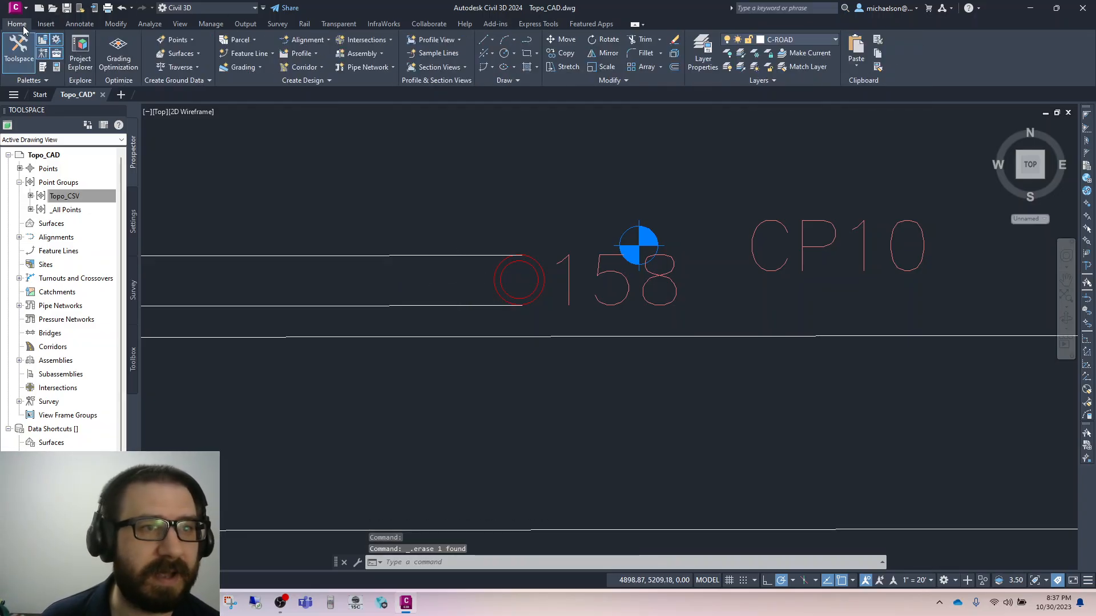
left_click(491, 40)
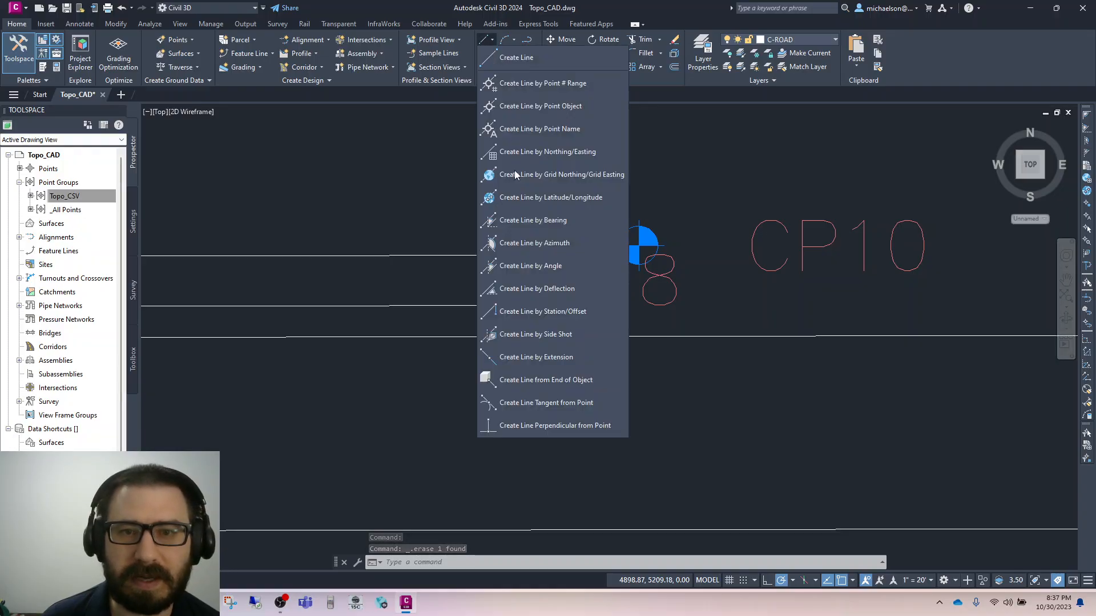
left_click(508, 62)
left_click(517, 306)
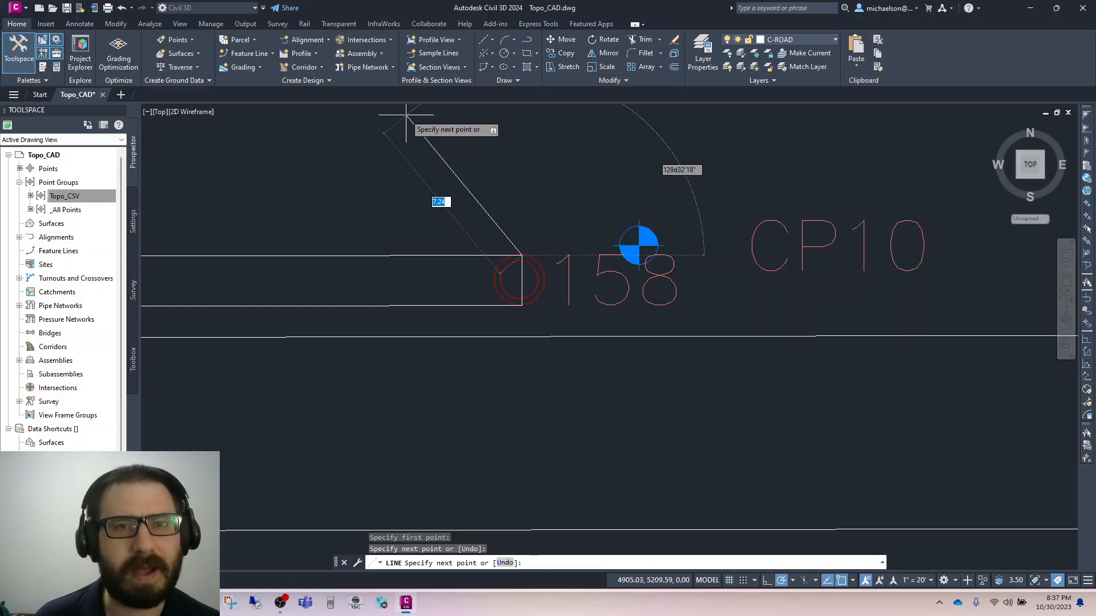
key("Escape")
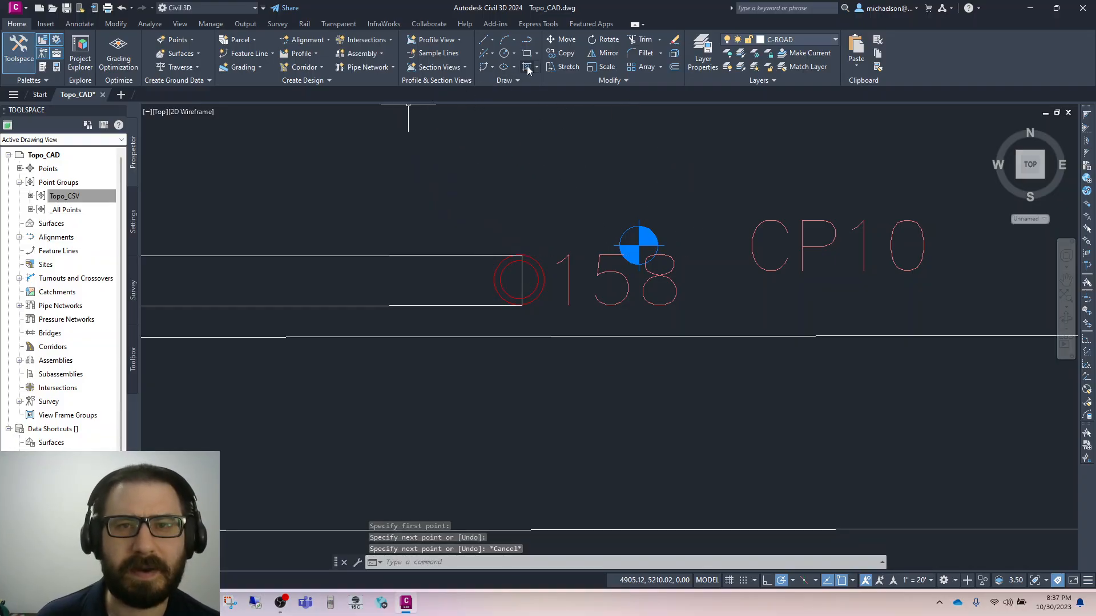
Step: Offset the short cross line at point 158 by 2.5 feet to its west and east sides
left_click(675, 69)
type("2.5")
key("Return")
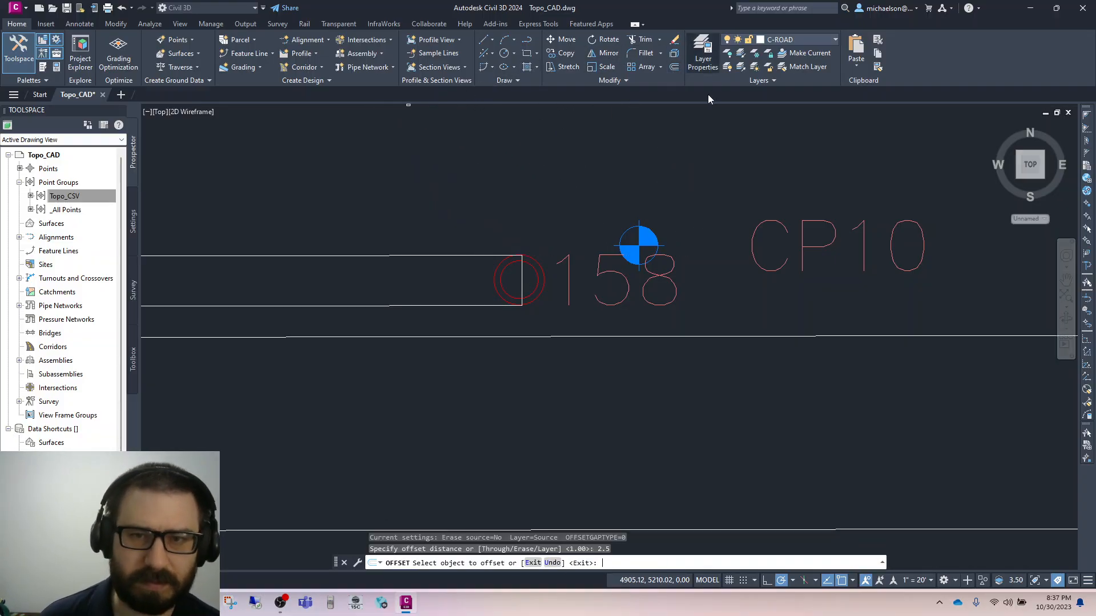
left_click(522, 280)
left_click(511, 274)
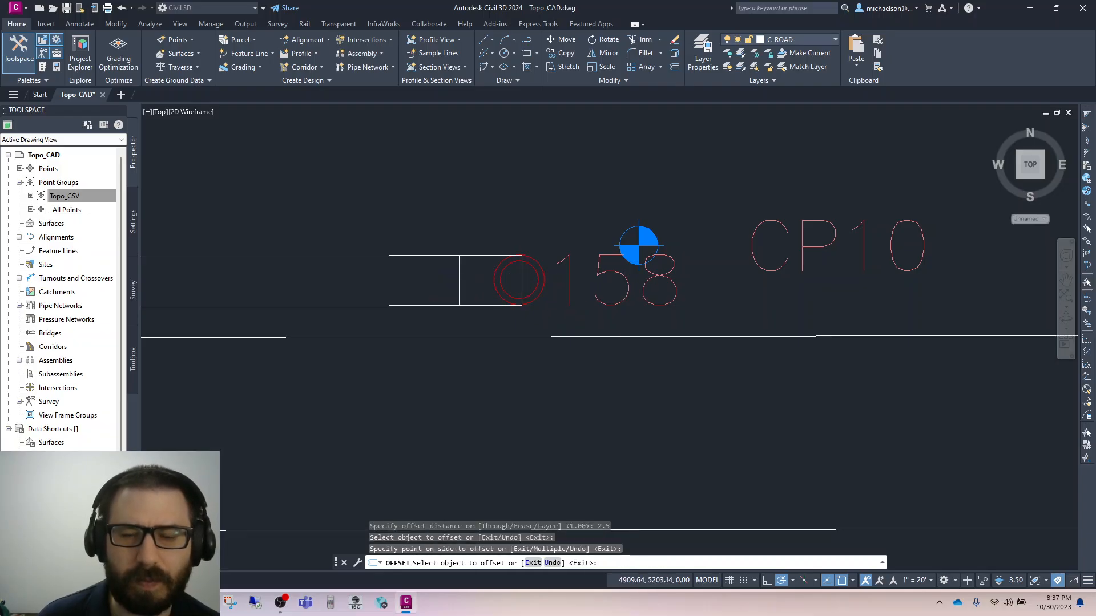
left_click(521, 282)
left_click(709, 288)
key("Escape")
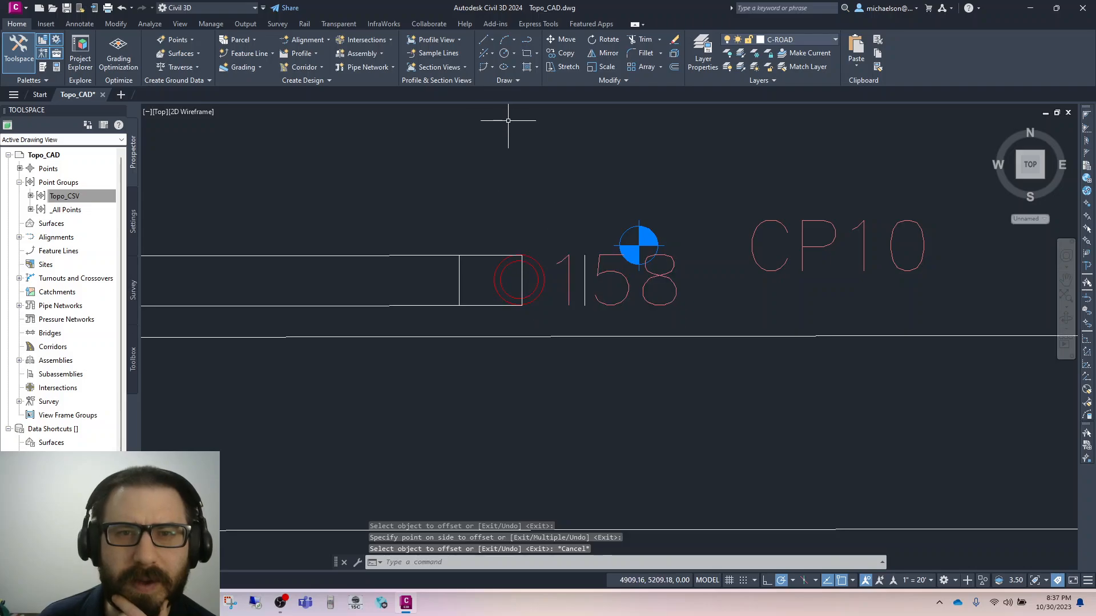
Step: Try to chamfer the northern long line with the eastern short cross line to form a corner
left_click(660, 54)
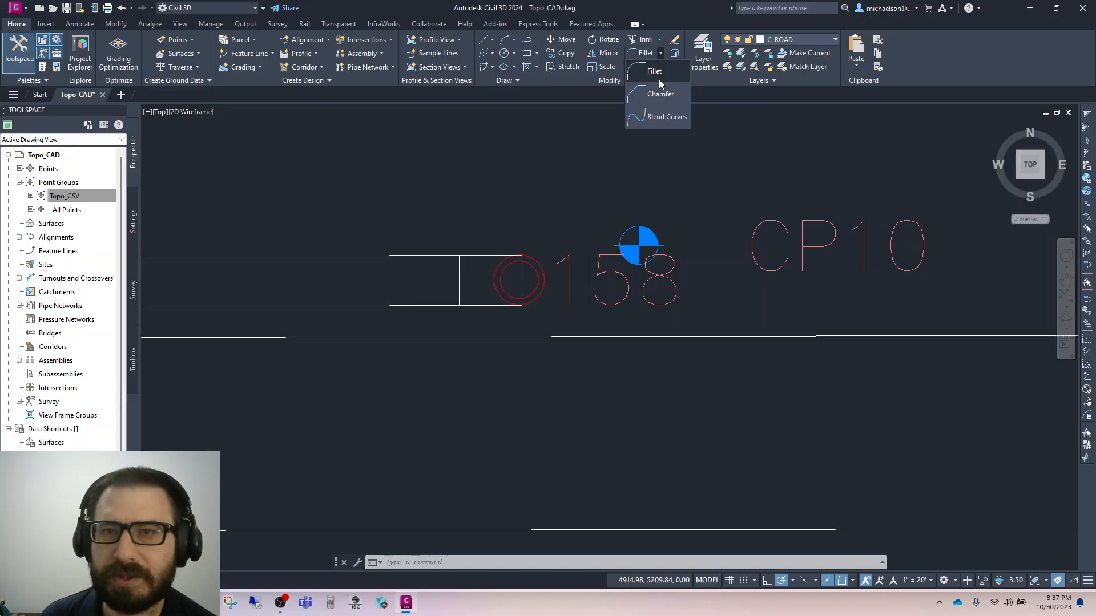
left_click(660, 95)
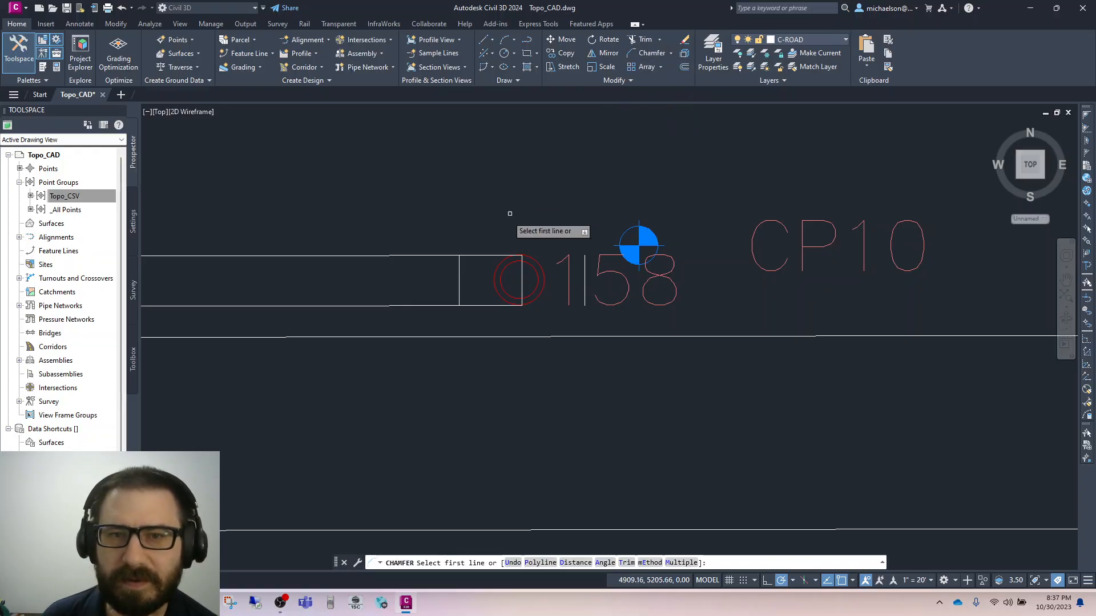
left_click(487, 255)
left_click(584, 284)
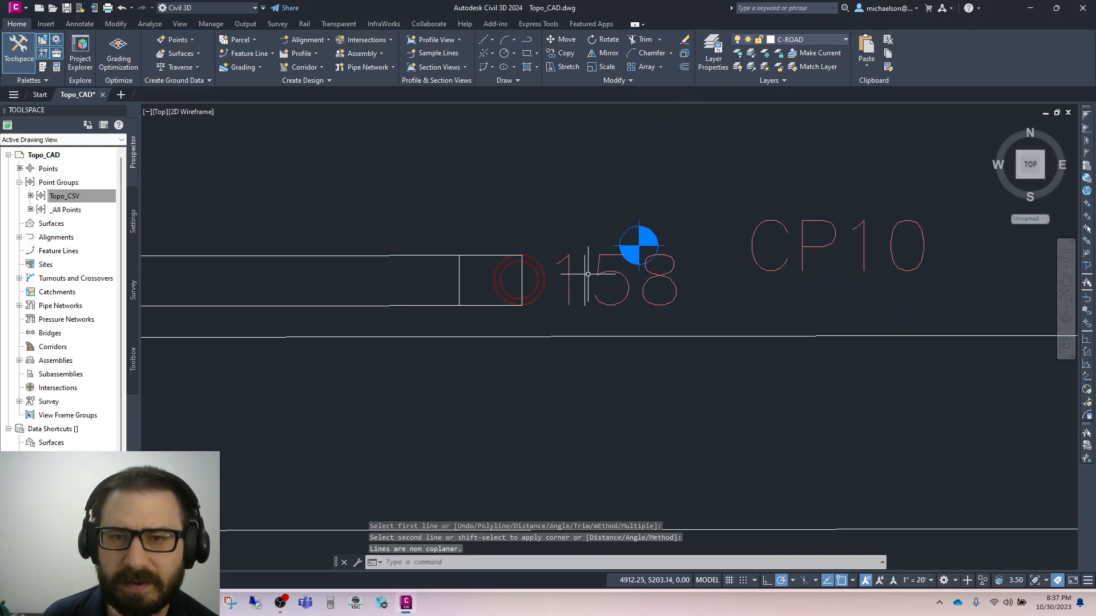
left_click(645, 53)
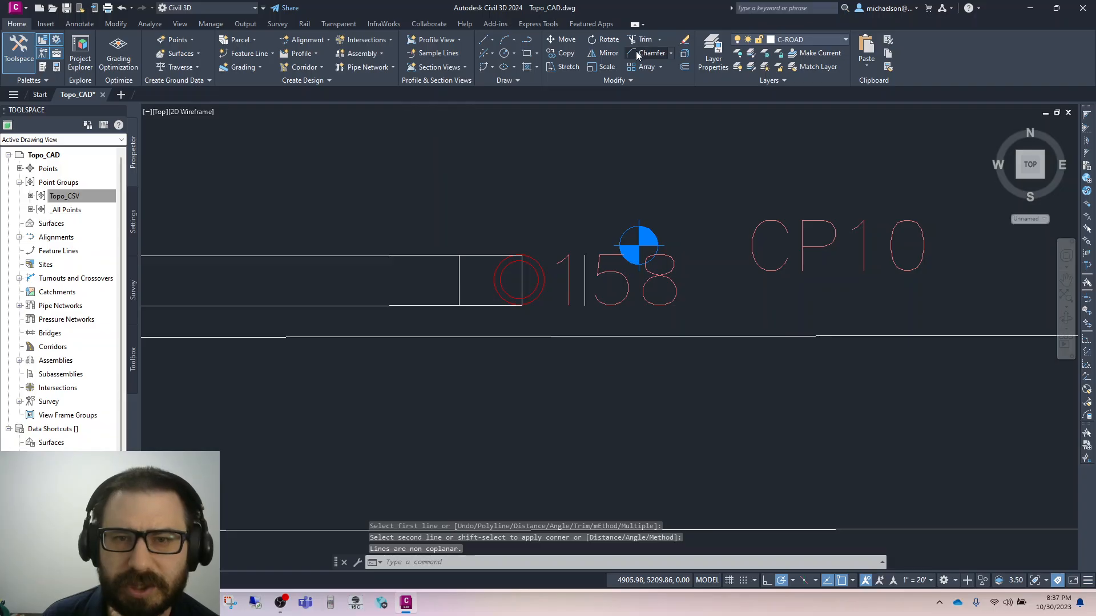
left_click(496, 255)
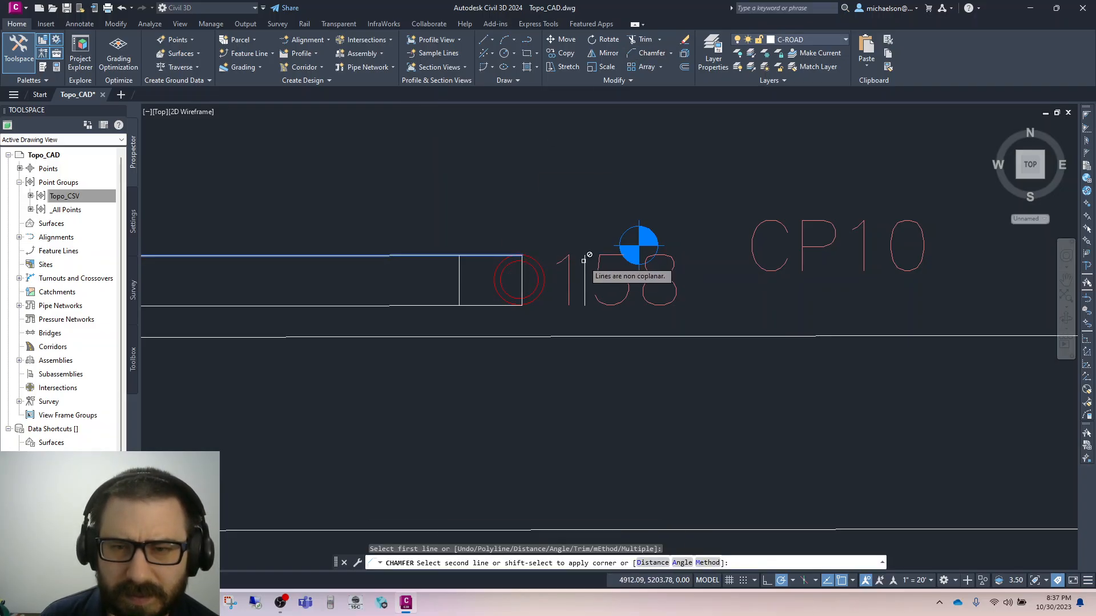
key("Escape")
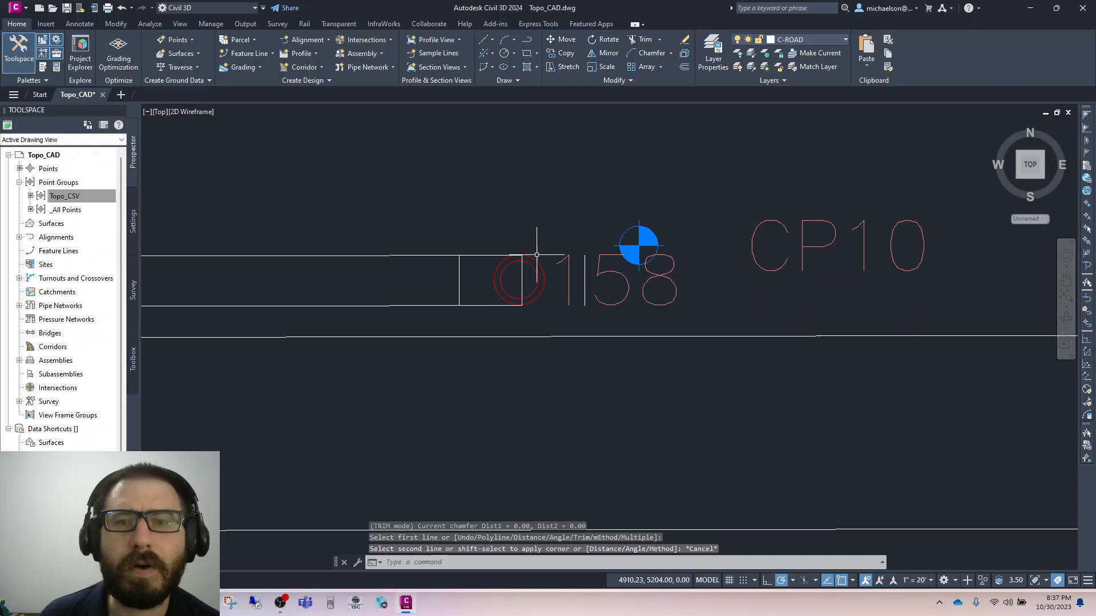
Step: Stretch the eastern ends of both long lines to the endpoints of the eastern cross line beside point 158
left_click(491, 255)
left_click(522, 255)
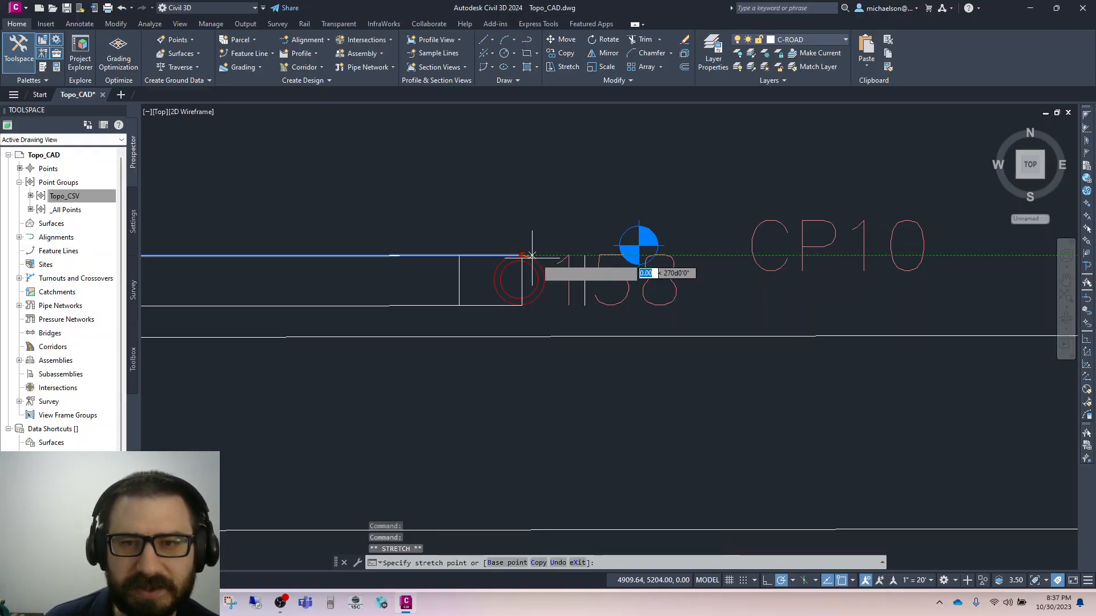
left_click(517, 307)
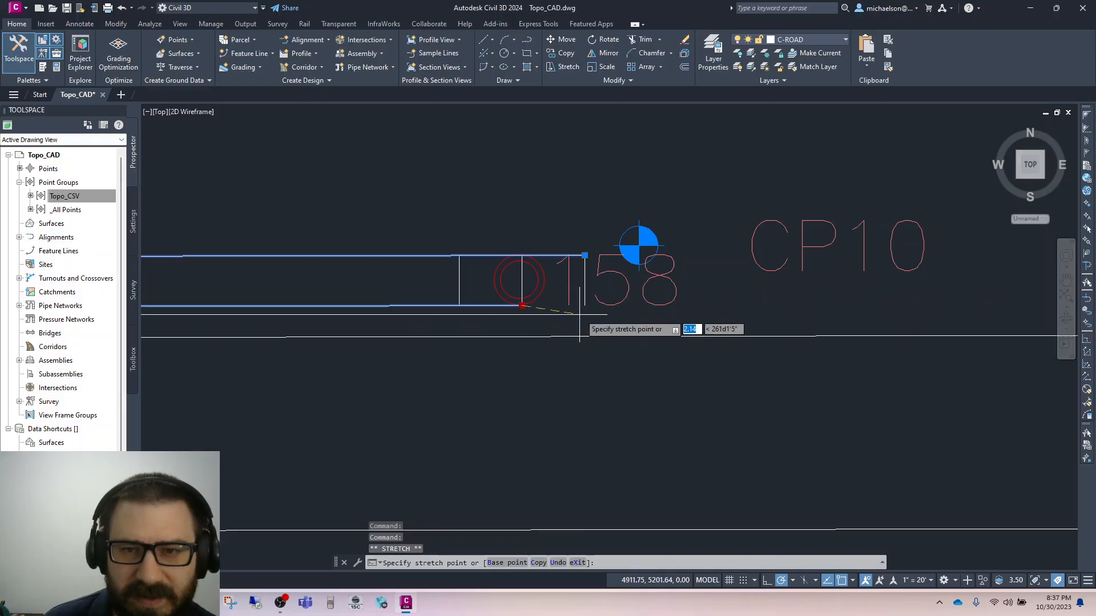
key("Escape")
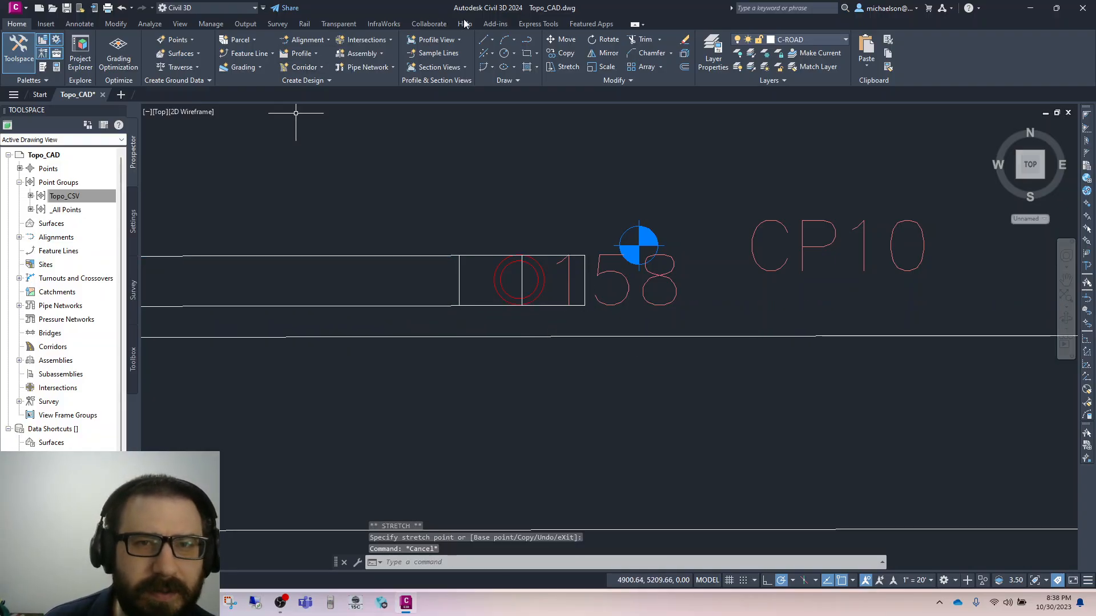
Step: Trim both long lines back to the western cross line and erase the middle cross line through point 158
left_click(628, 44)
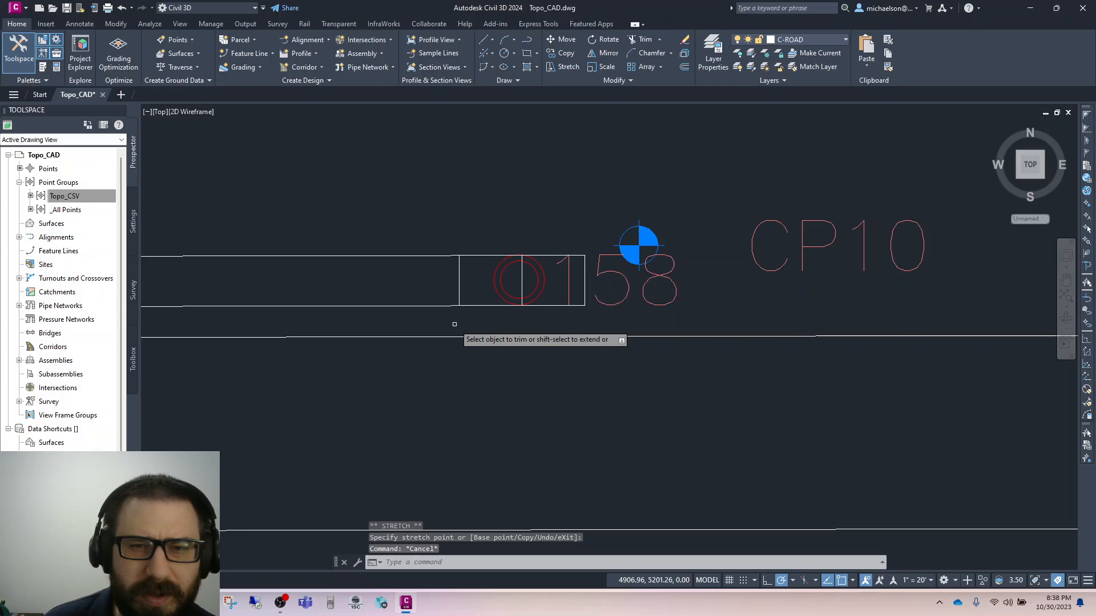
right_click(445, 282)
key("Escape")
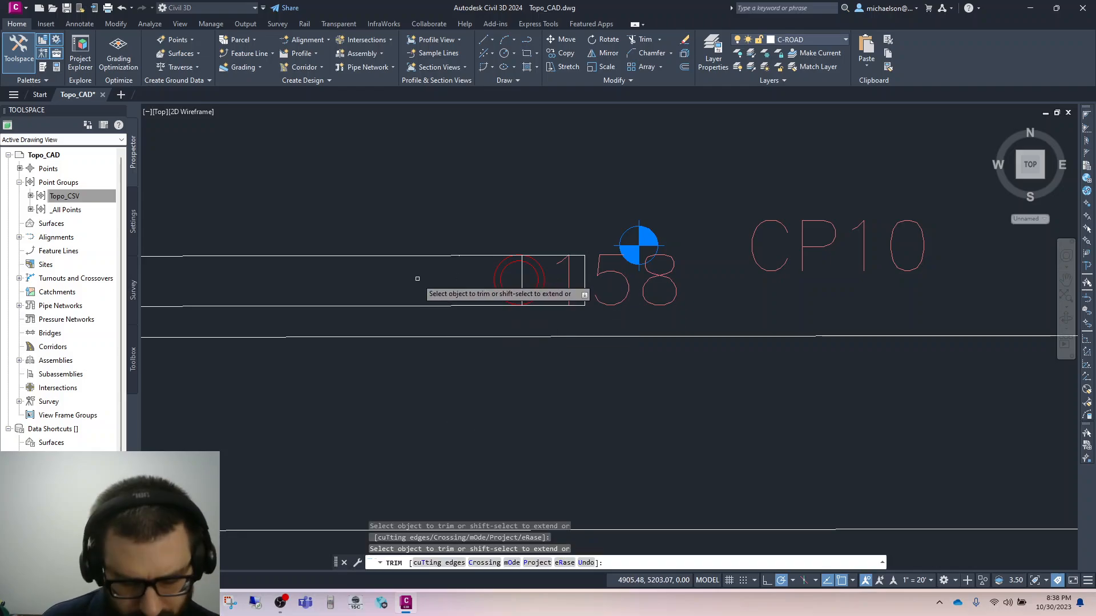
type("U")
key("Return")
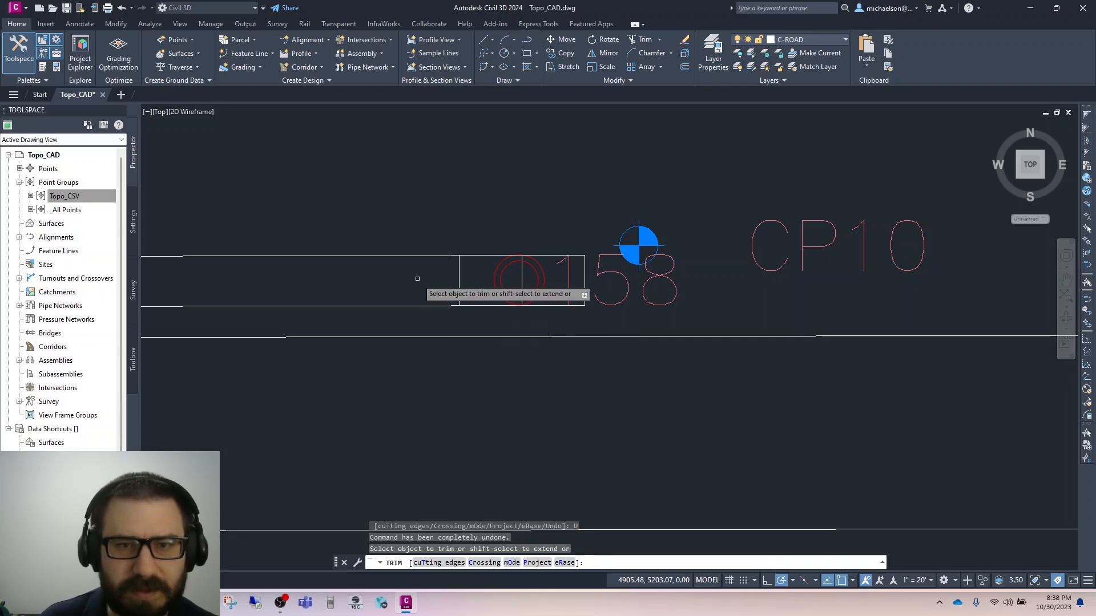
left_click(446, 256)
left_click(446, 306)
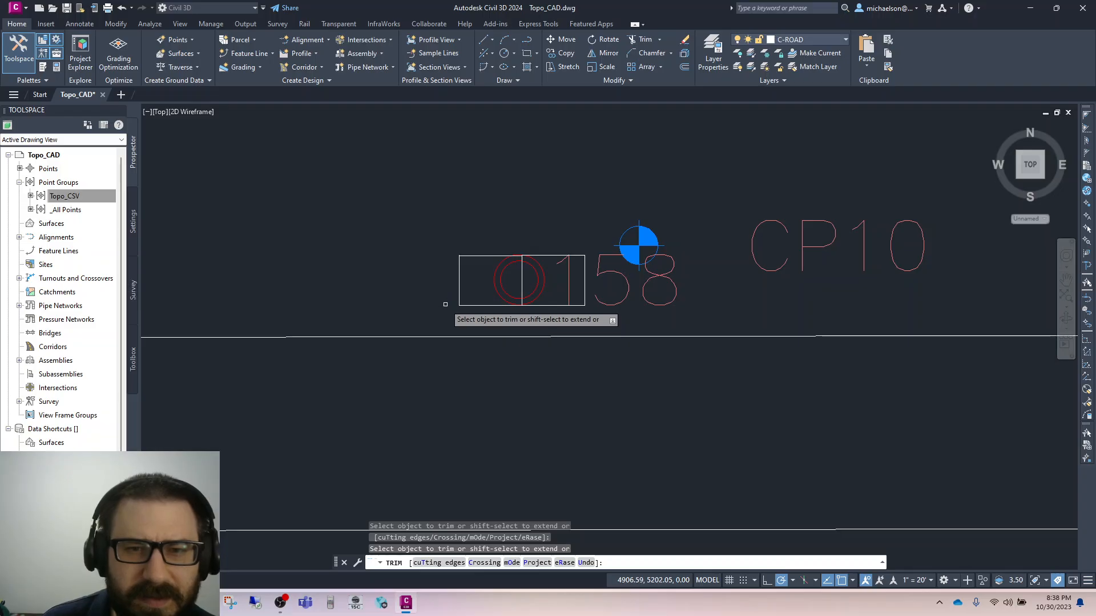
key("Escape")
left_click(520, 286)
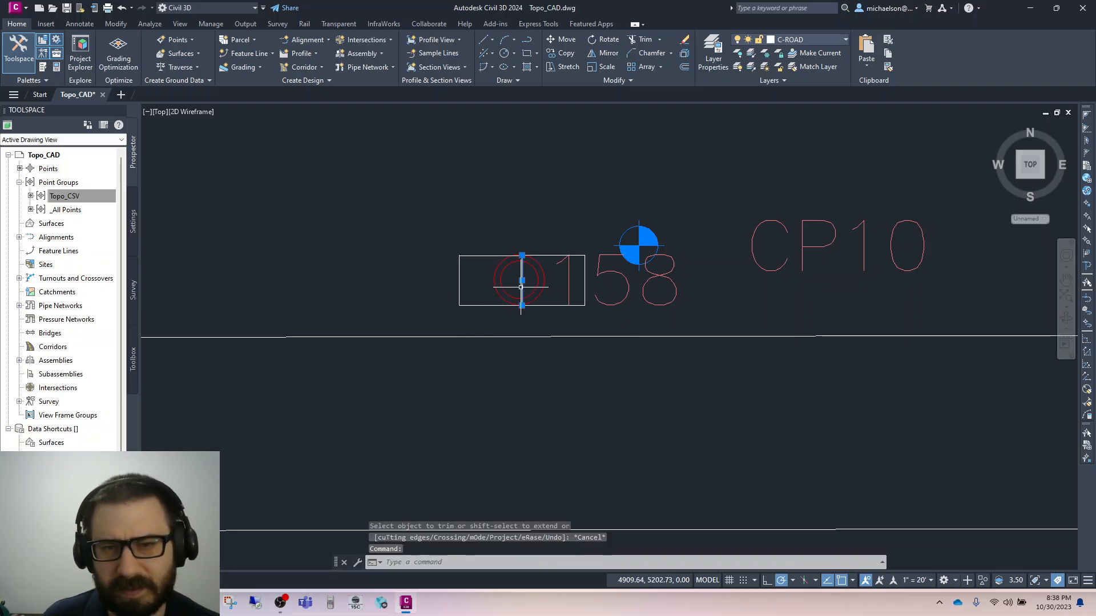
key("Delete")
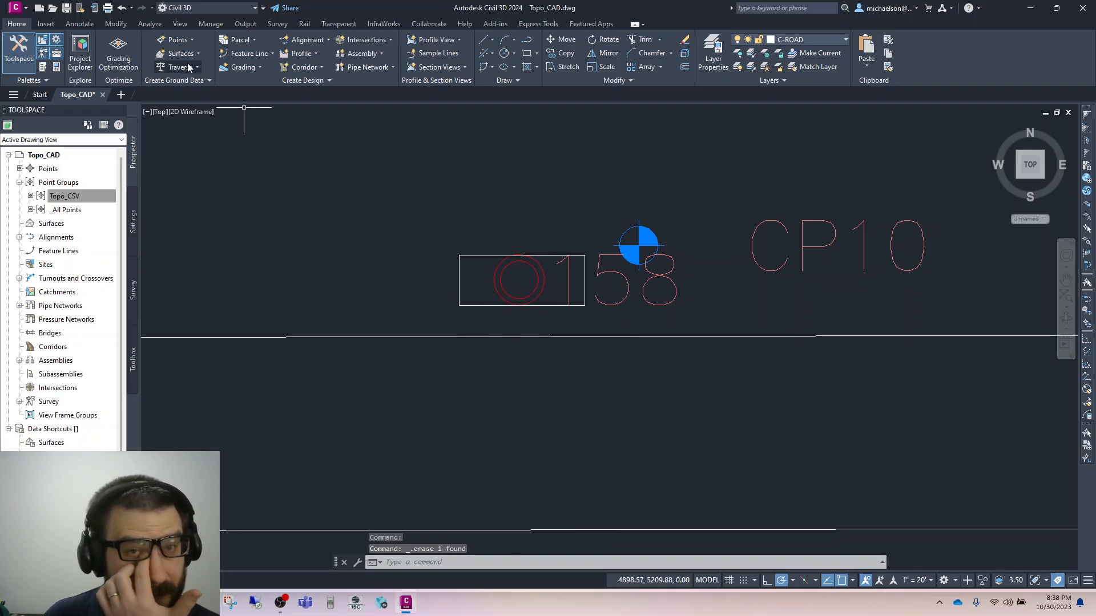
Step: Try to hatch the interior of the line-built rectangle around point 158
left_click(527, 67)
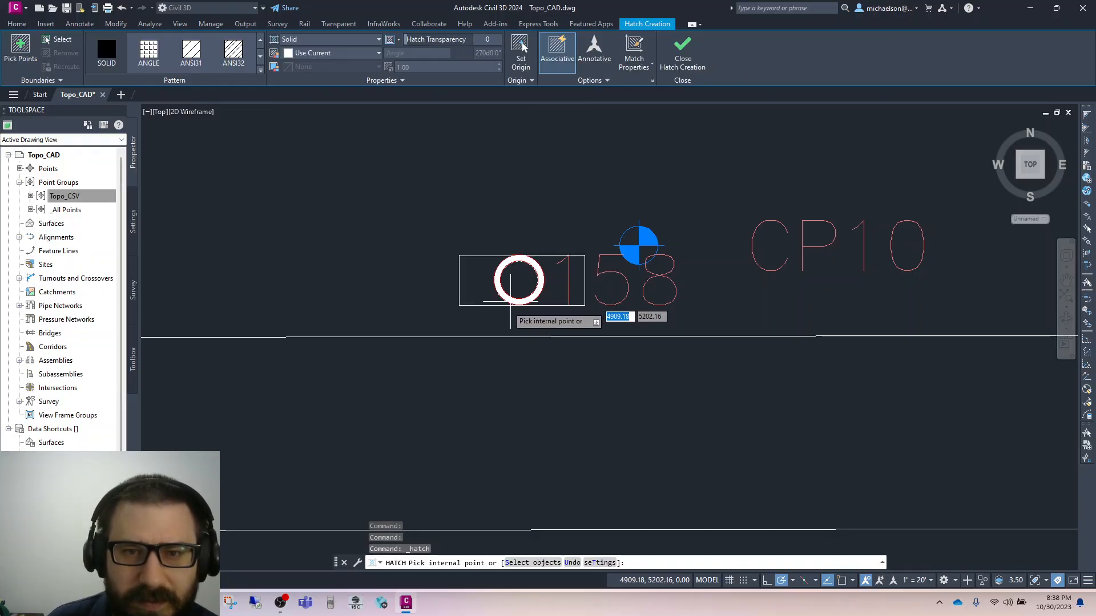
left_click(481, 290)
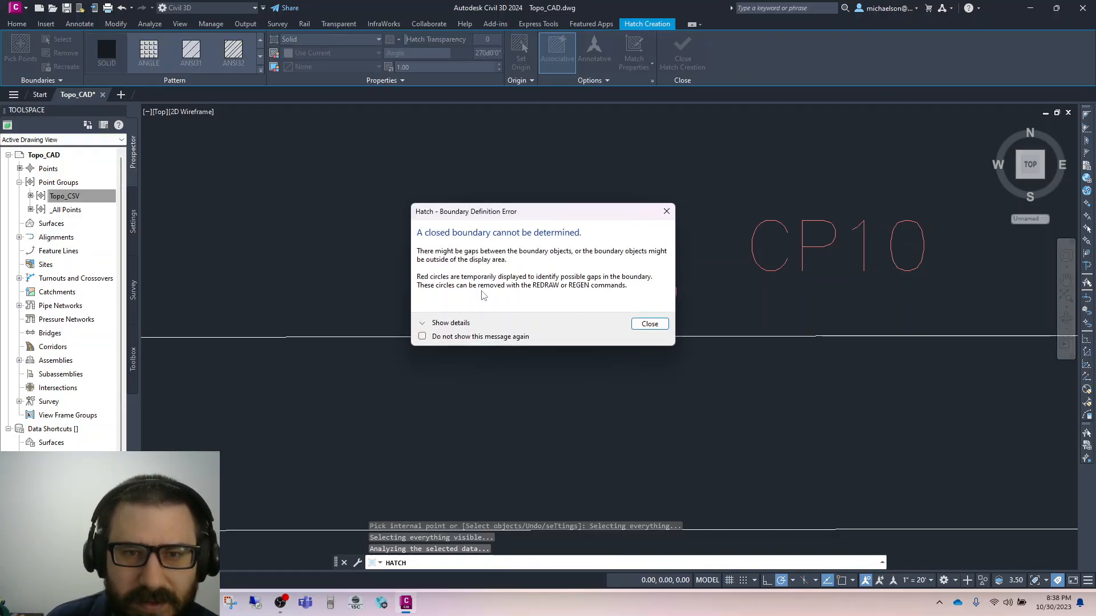
key("Escape")
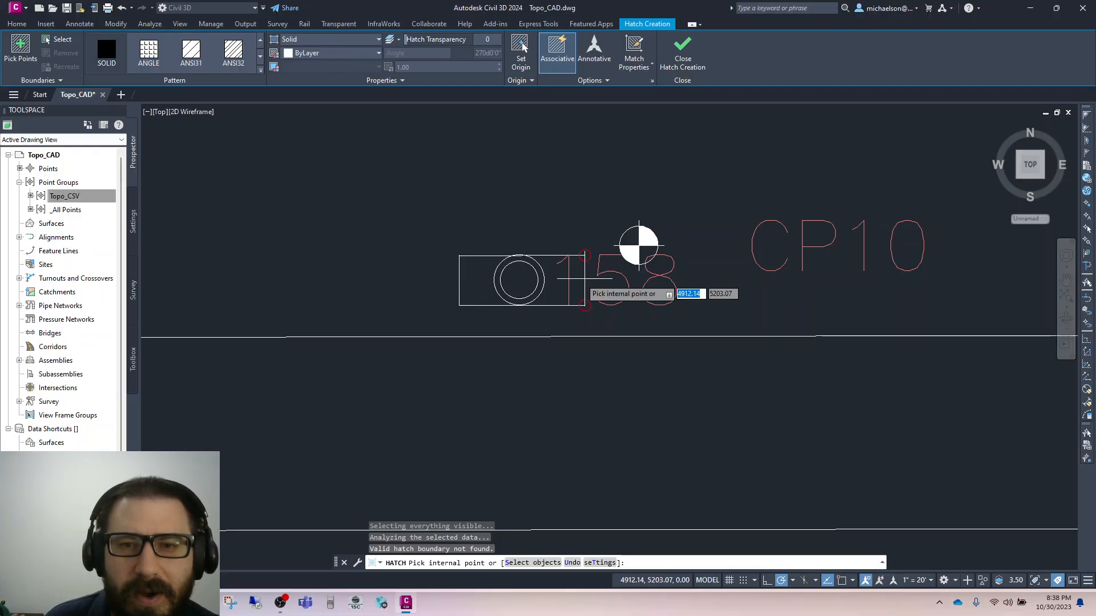
key("Escape")
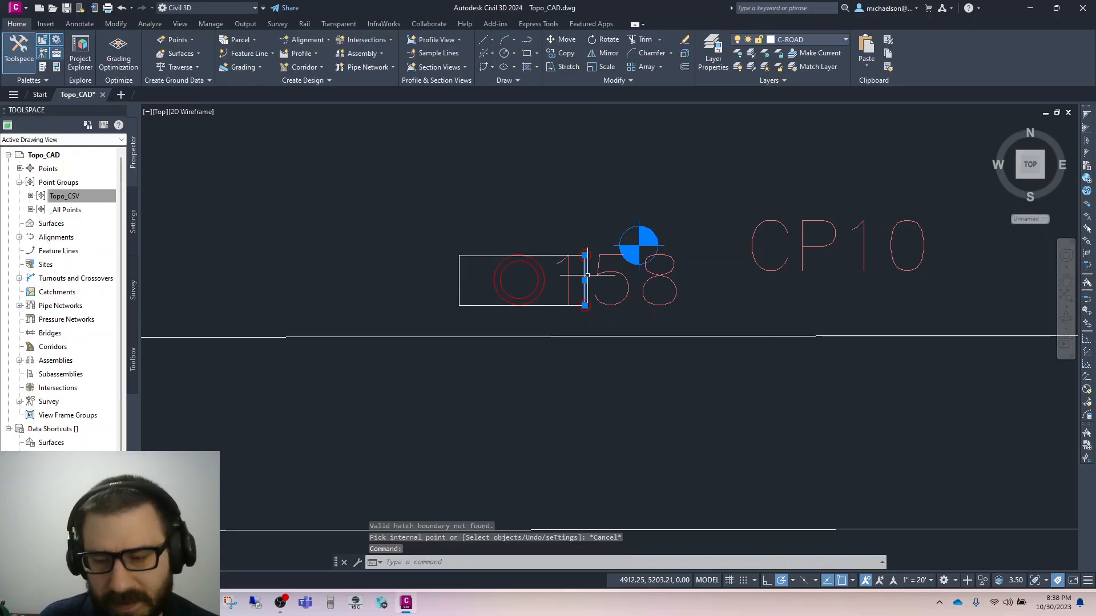
Step: Erase the rectangle's eastern line beside point 158 and redraw it between the eastern ends of the two long lines
left_click(580, 256)
key("Delete")
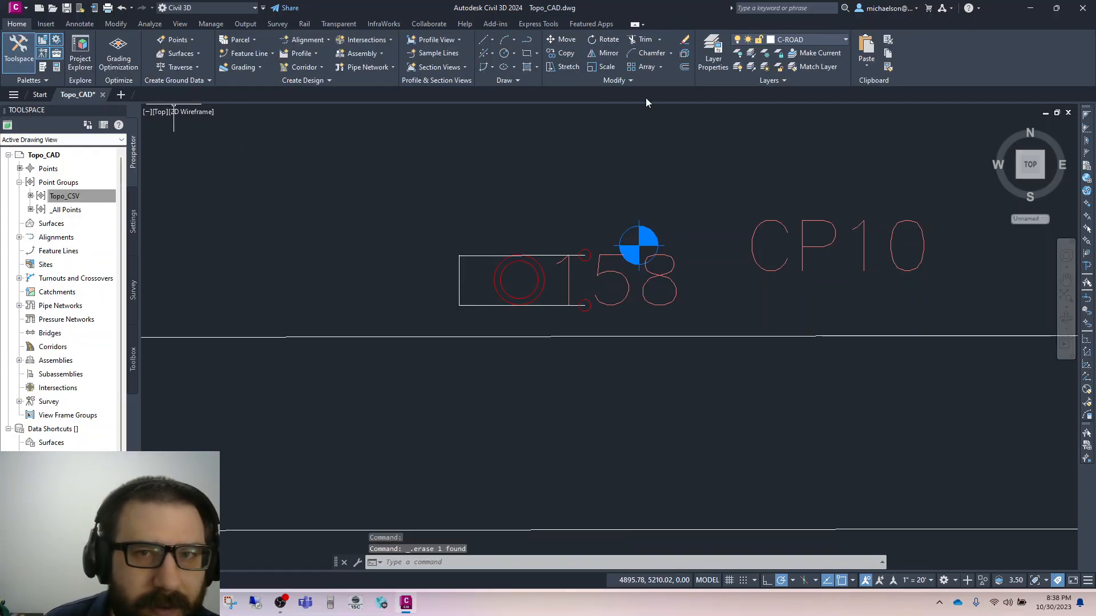
left_click(492, 40)
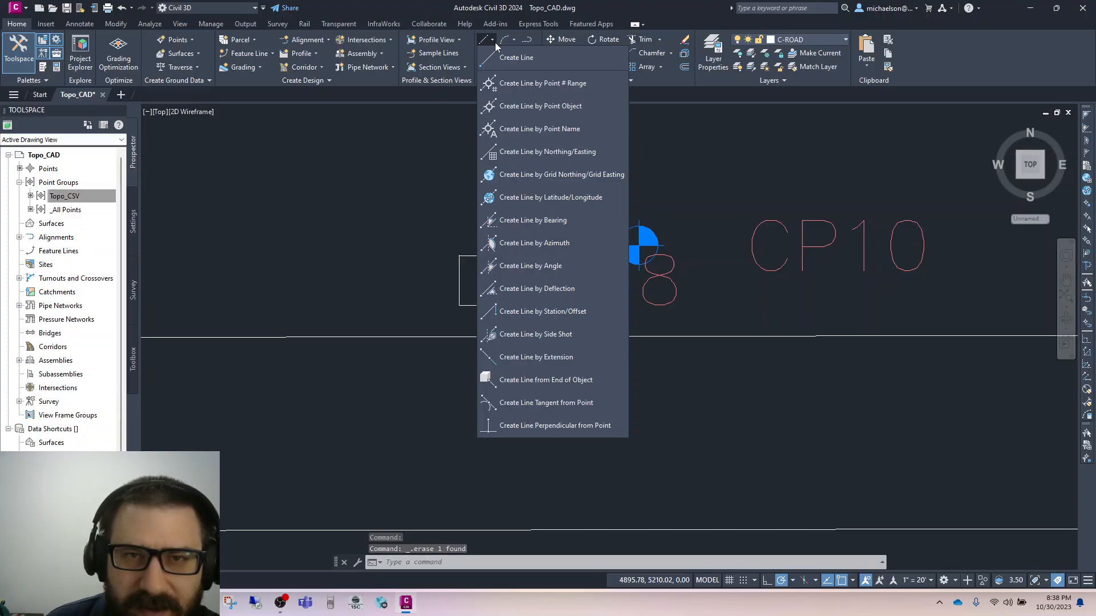
left_click(515, 57)
left_click(578, 305)
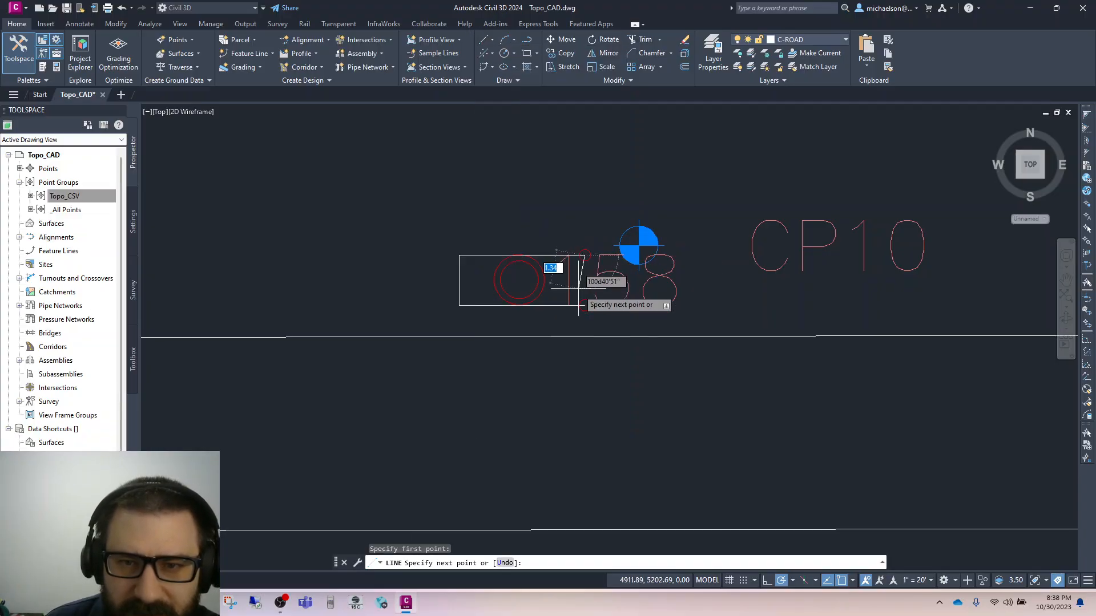
left_click(583, 257)
key("Escape")
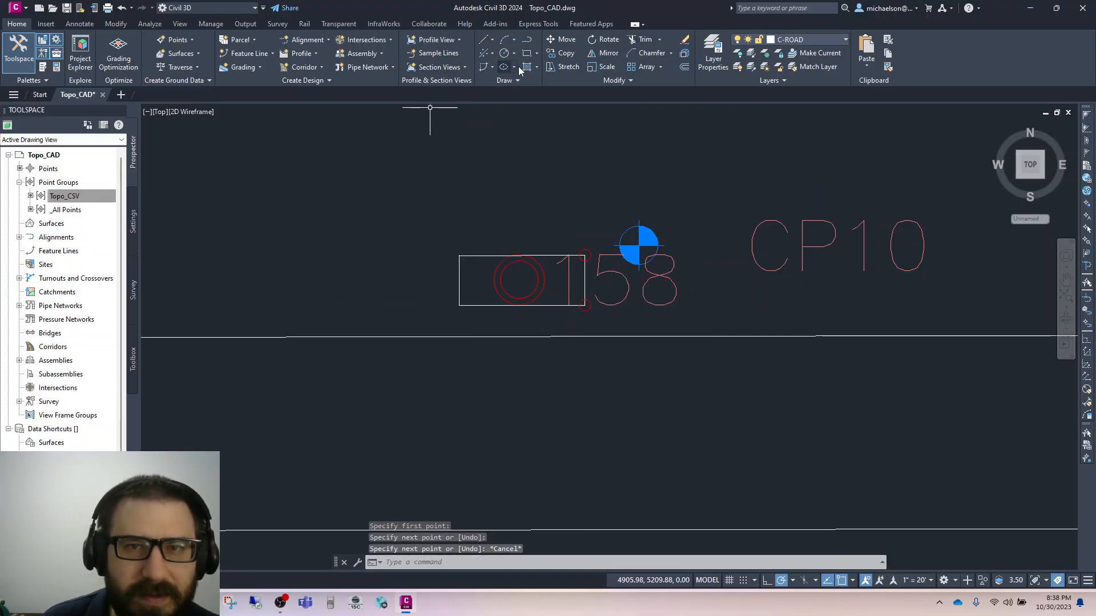
Step: Try again to hatch inside the rectangle around point 158 with its redrawn eastern side
left_click(526, 66)
left_click(485, 279)
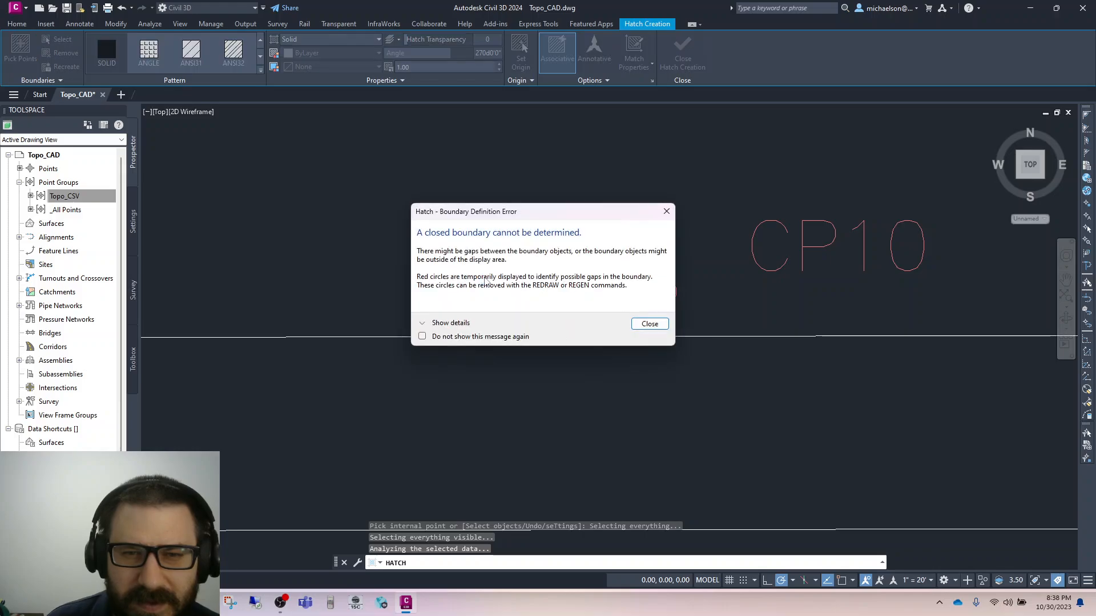
key("Return")
key("Escape")
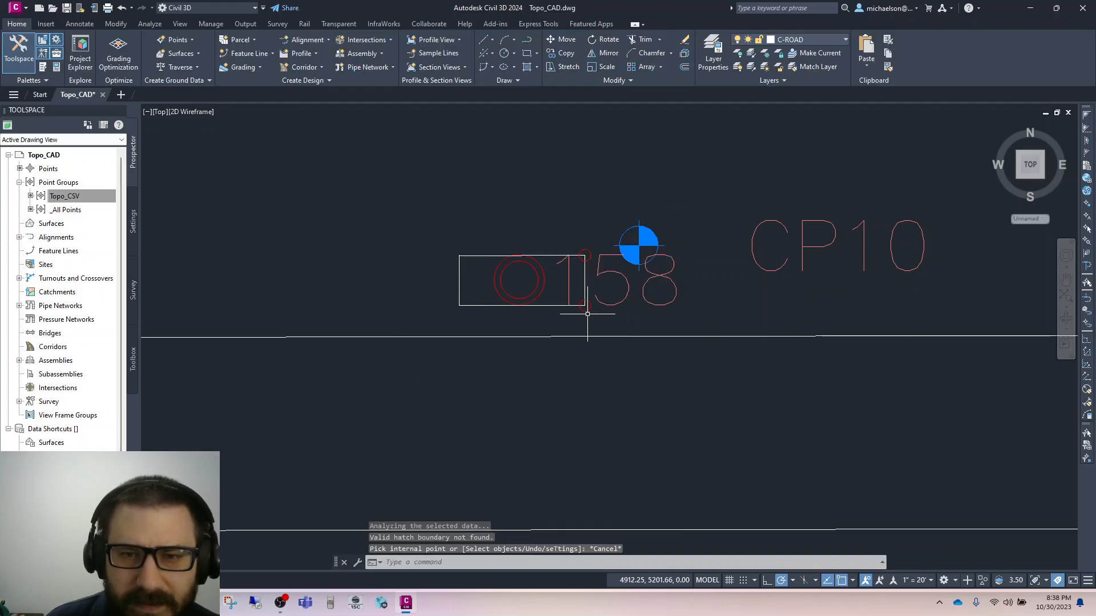
Step: Erase all four separate lines forming the rectangle around point 158
left_click(589, 317)
key("Escape")
left_click(482, 313)
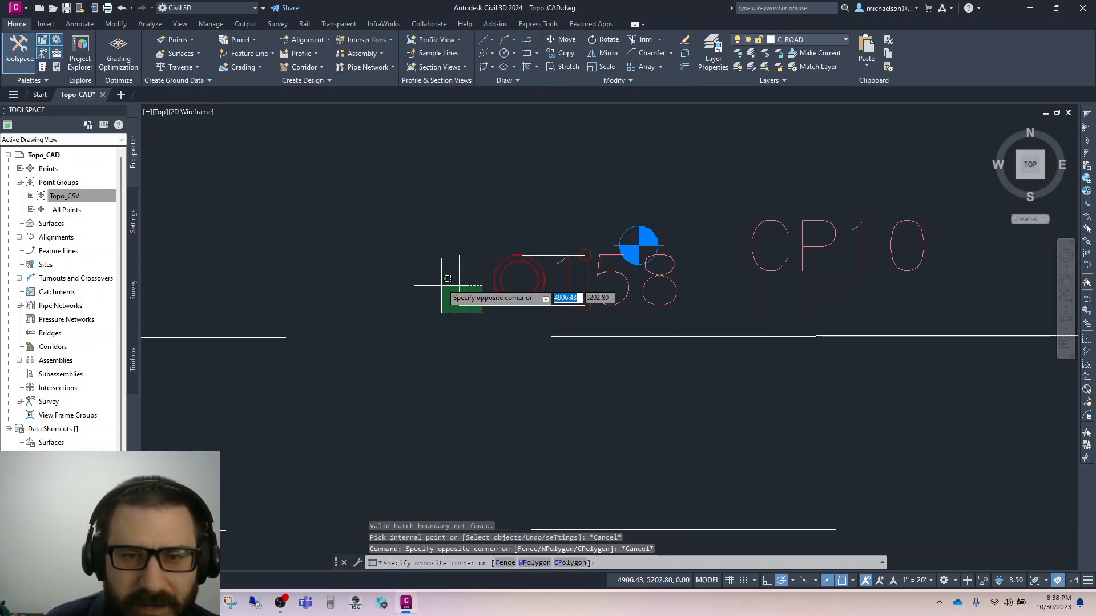
left_click(448, 279)
key("Delete")
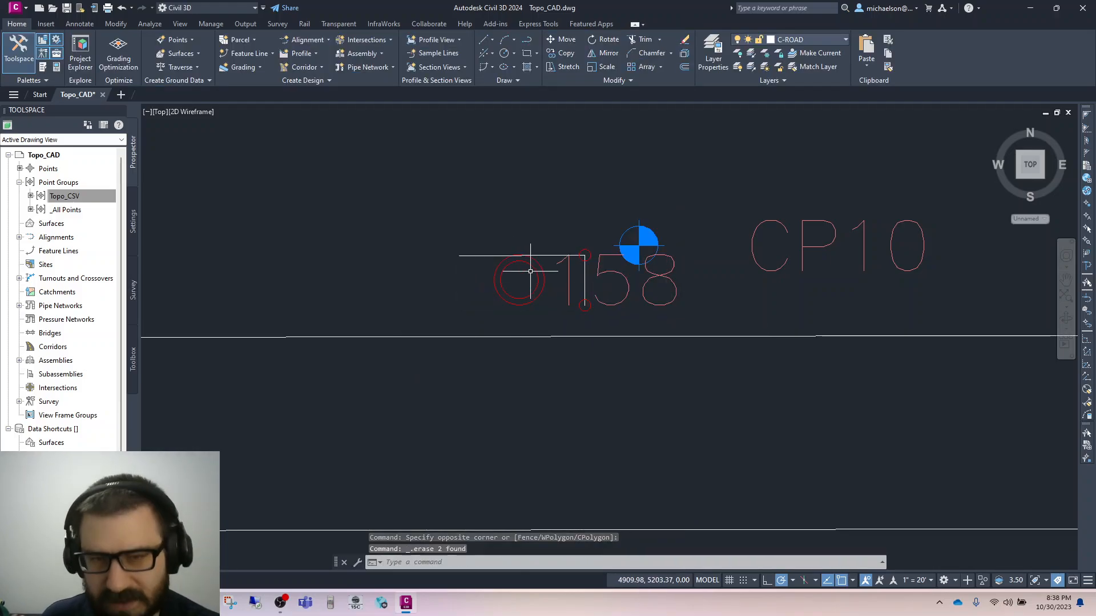
left_click(582, 258)
key("Delete")
Step: Try to draw a 5-foot-long rectangle in the open area west of point 158, and erase it
scroll(582, 258, "down", 3)
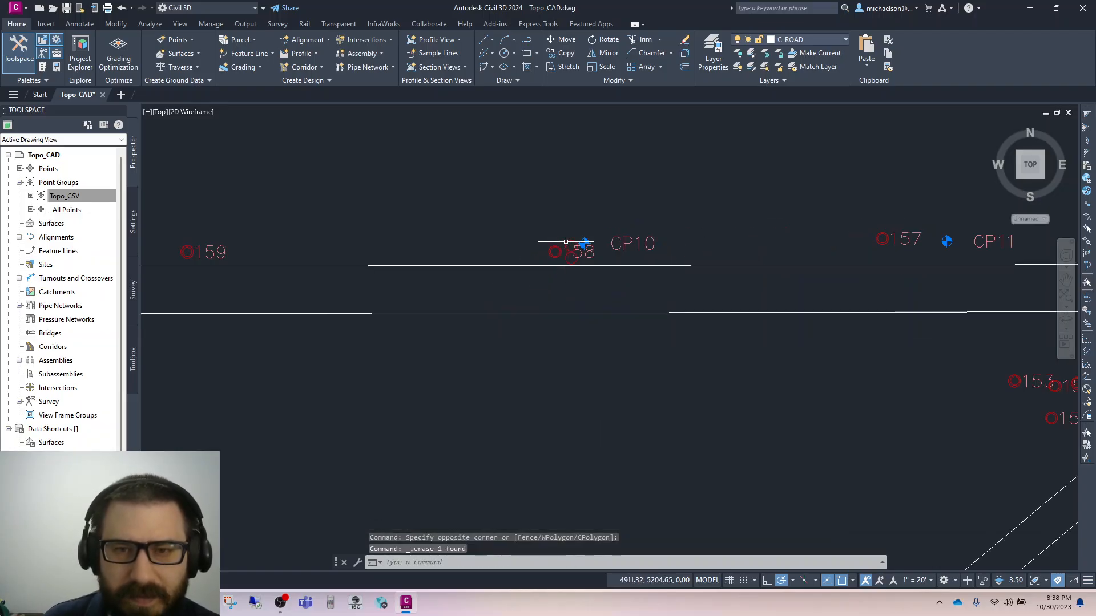
scroll(568, 249, "up", 3)
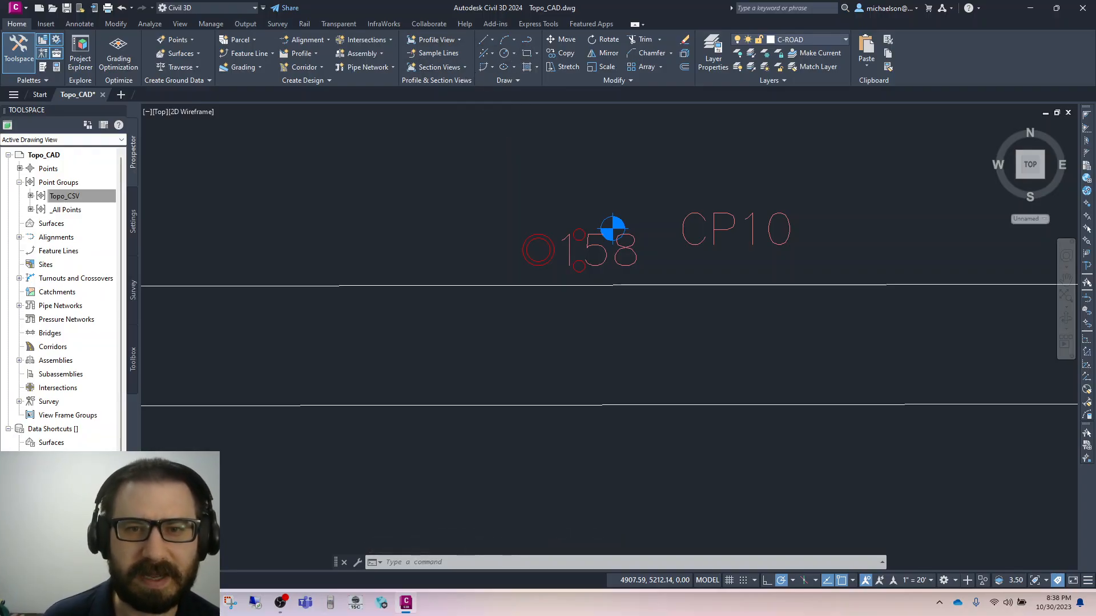
left_click(526, 53)
left_click(332, 263)
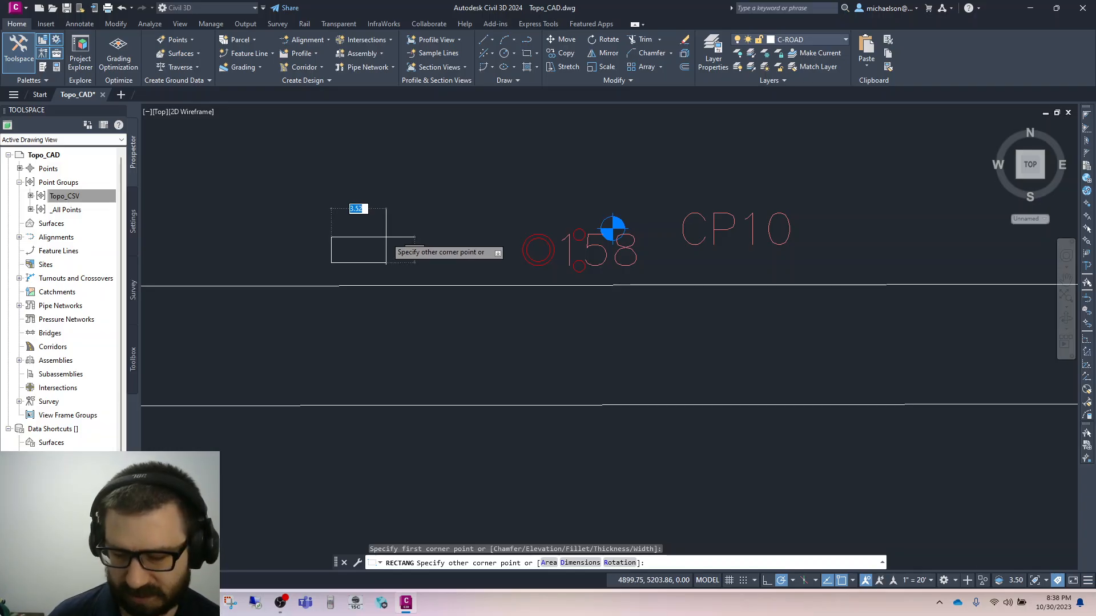
key("Return")
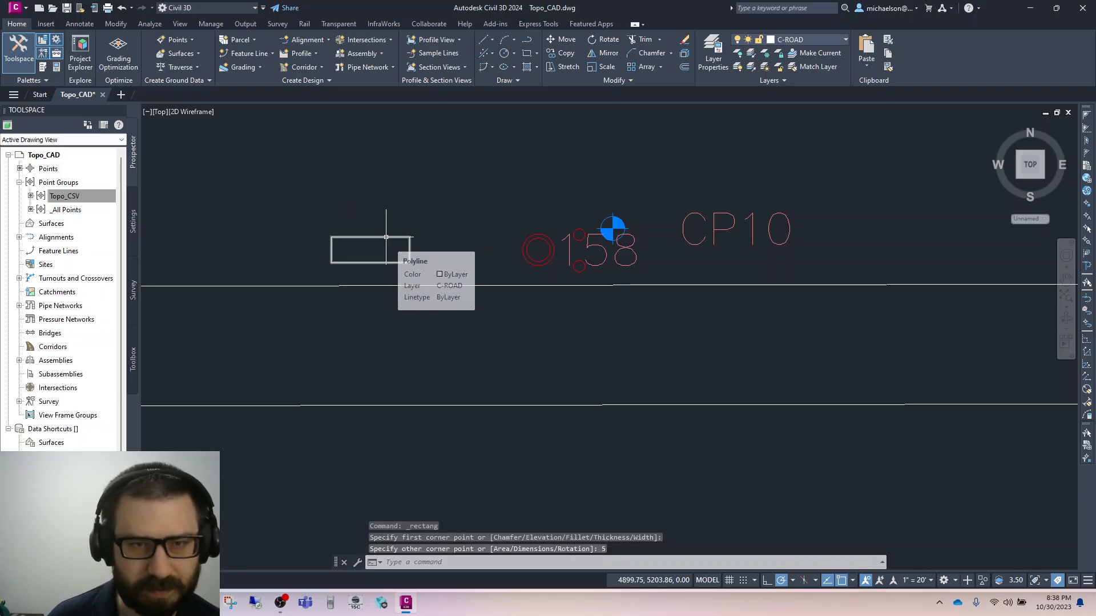
left_click(453, 249)
left_click(269, 232)
key("Delete")
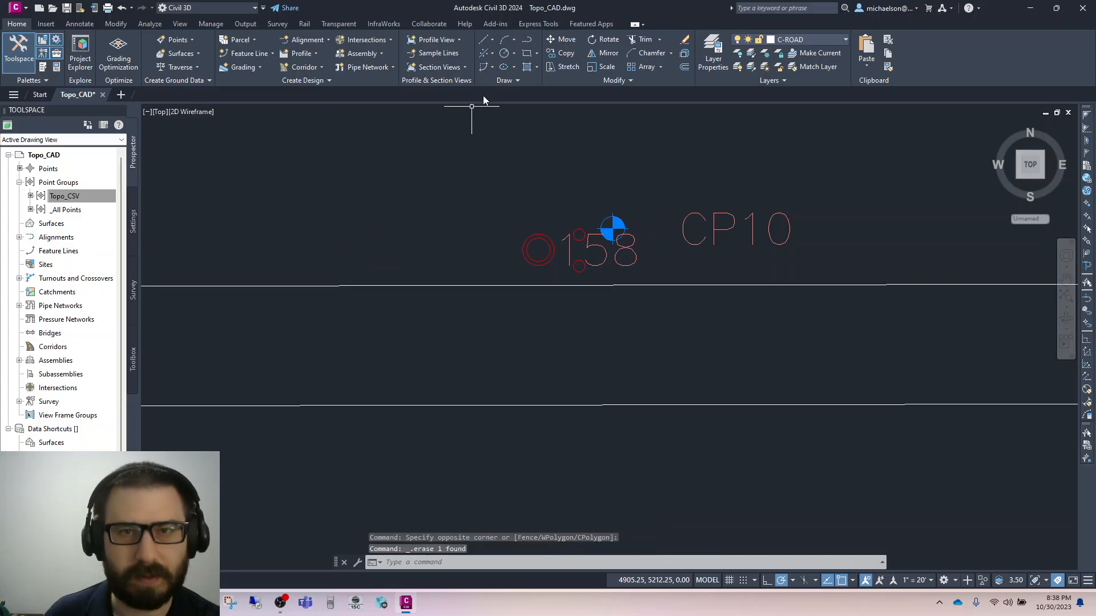
Step: Draw a rectangle west of point 158 using the Dimensions option, with length 5 and width 2
left_click(527, 53)
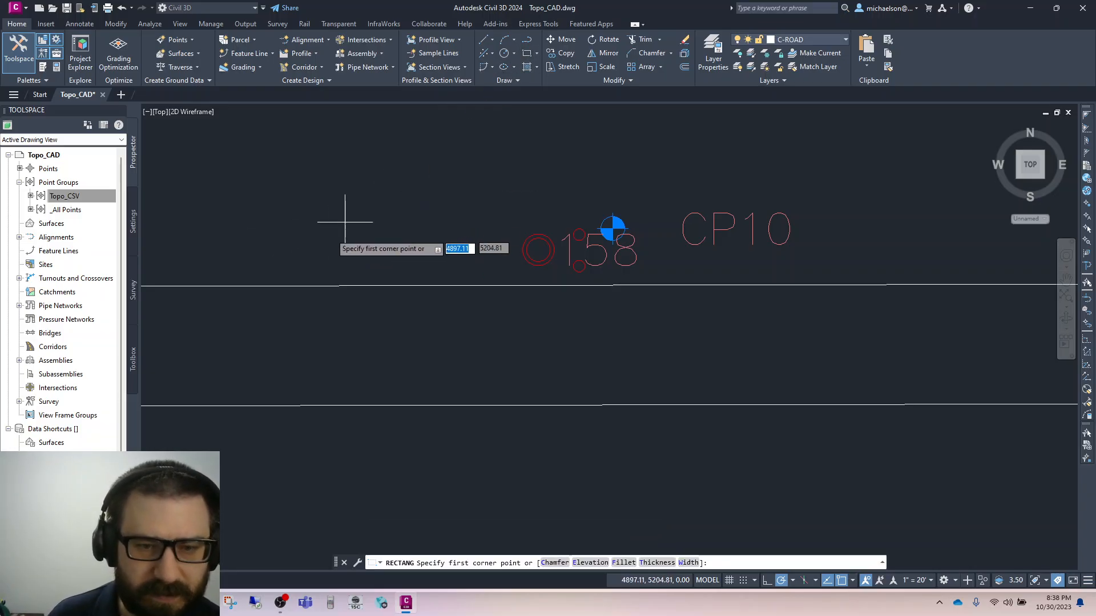
left_click(325, 243)
type("d")
key("Return")
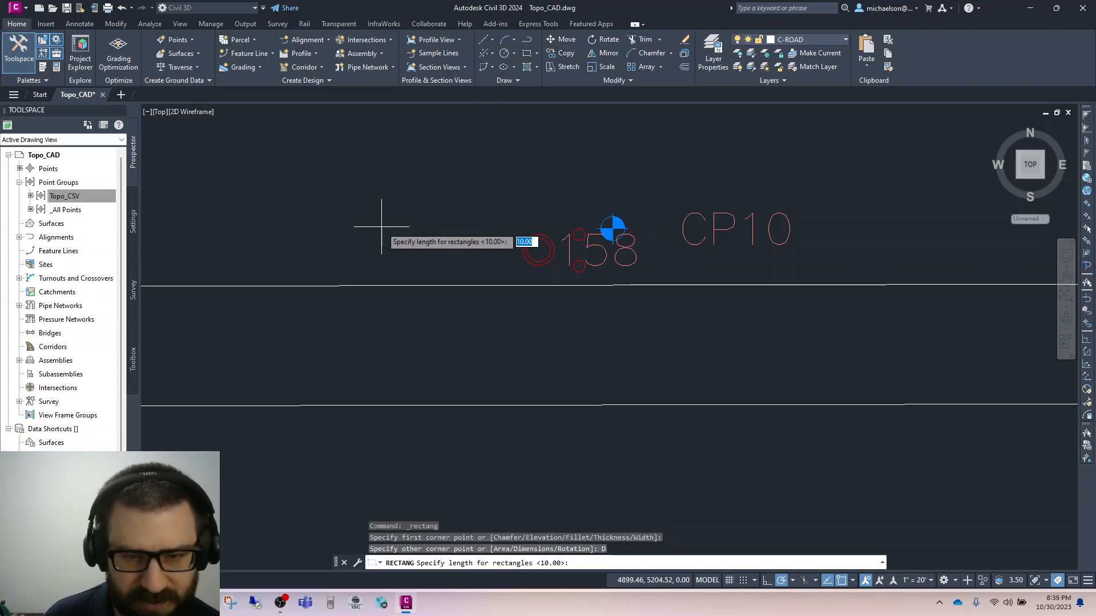
type("5")
key("Return")
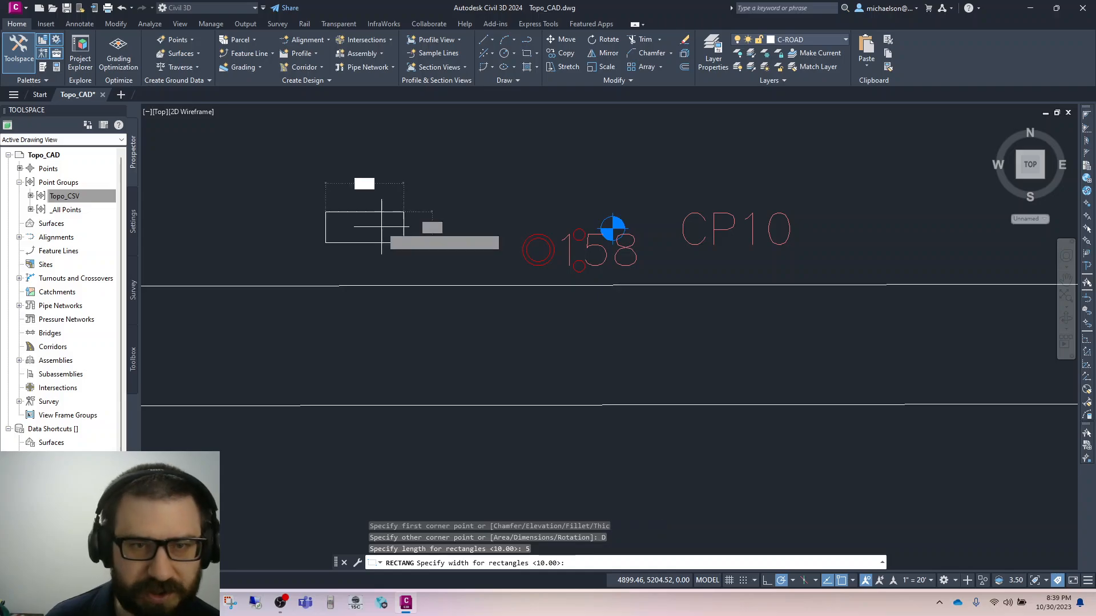
type("2")
key("Return")
left_click(415, 241)
key("Escape")
Step: Regenerate the drawing to clear the temporary gap markers beside point 158
left_click(430, 252)
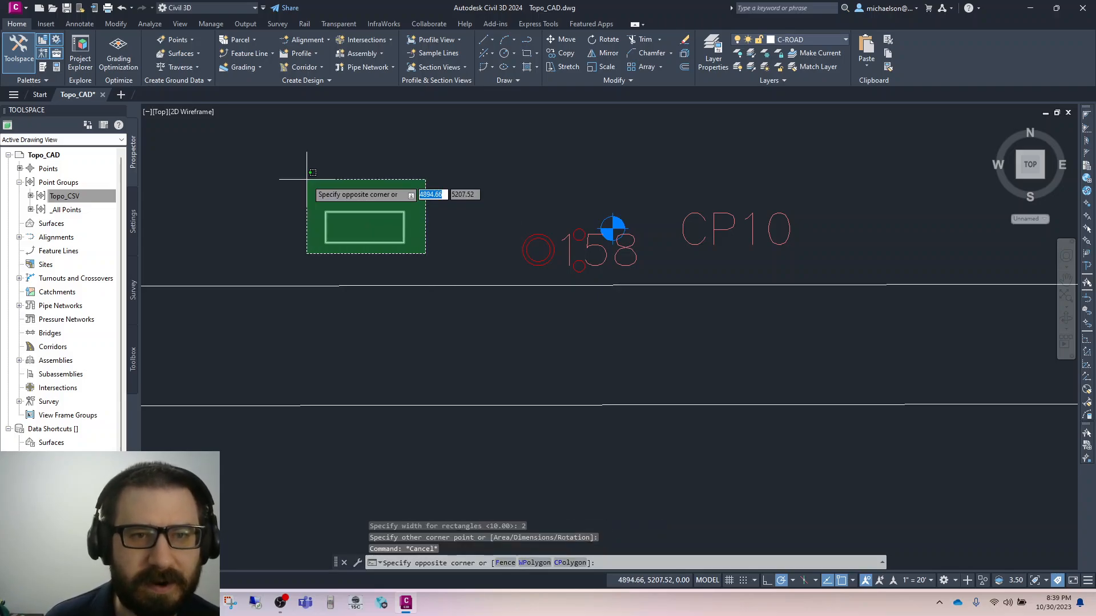
left_click(306, 166)
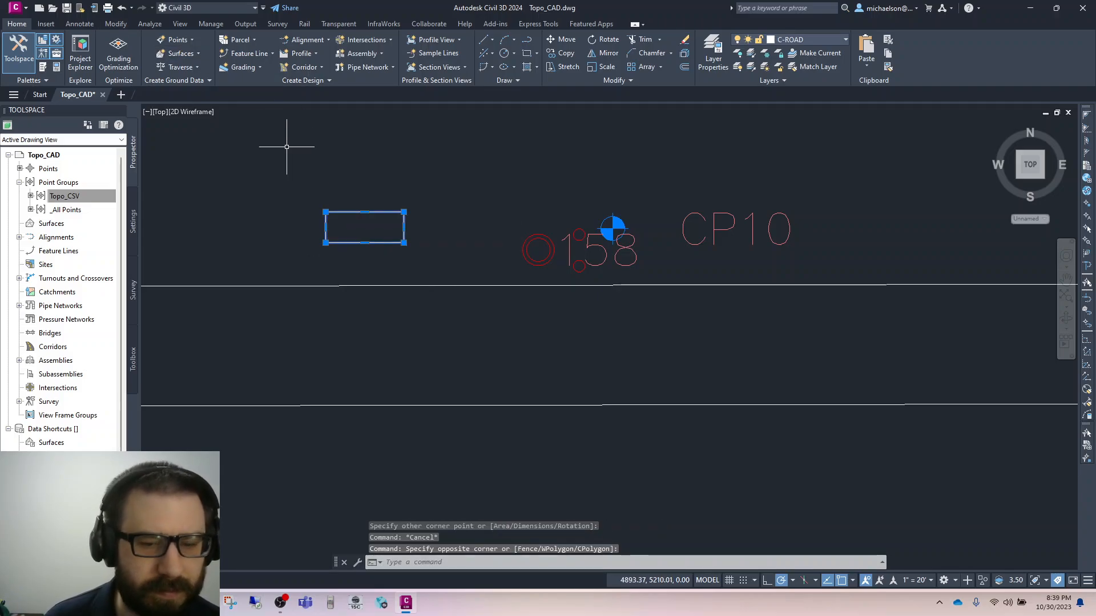
key("Escape")
type("re")
key("Return")
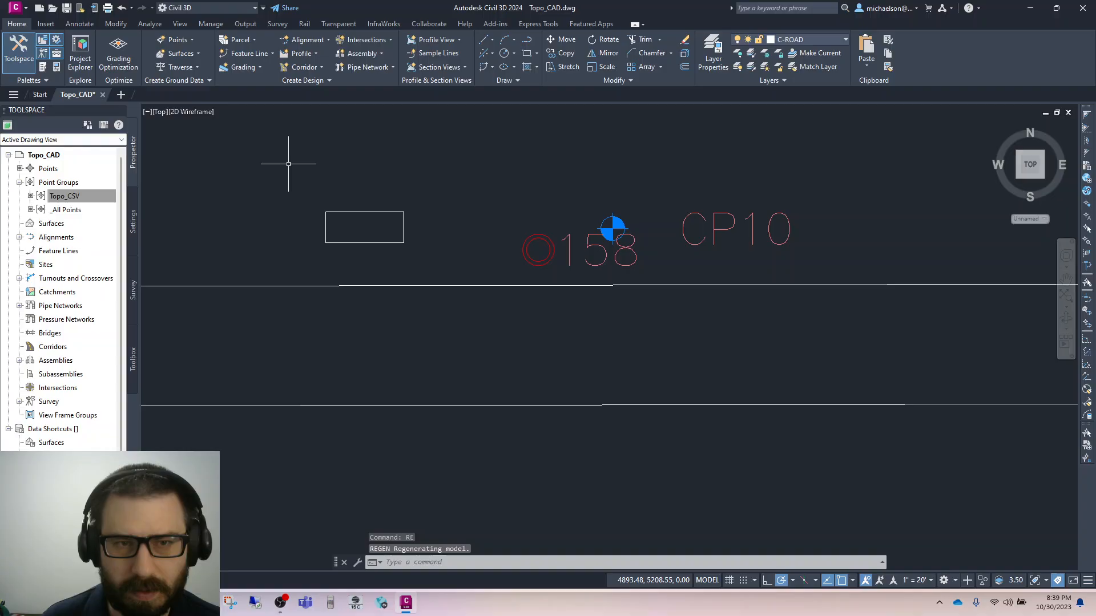
Step: Hatch the inside of the 5-by-2 rectangle with the ANSI31 pattern
left_click(345, 211)
left_click(526, 67)
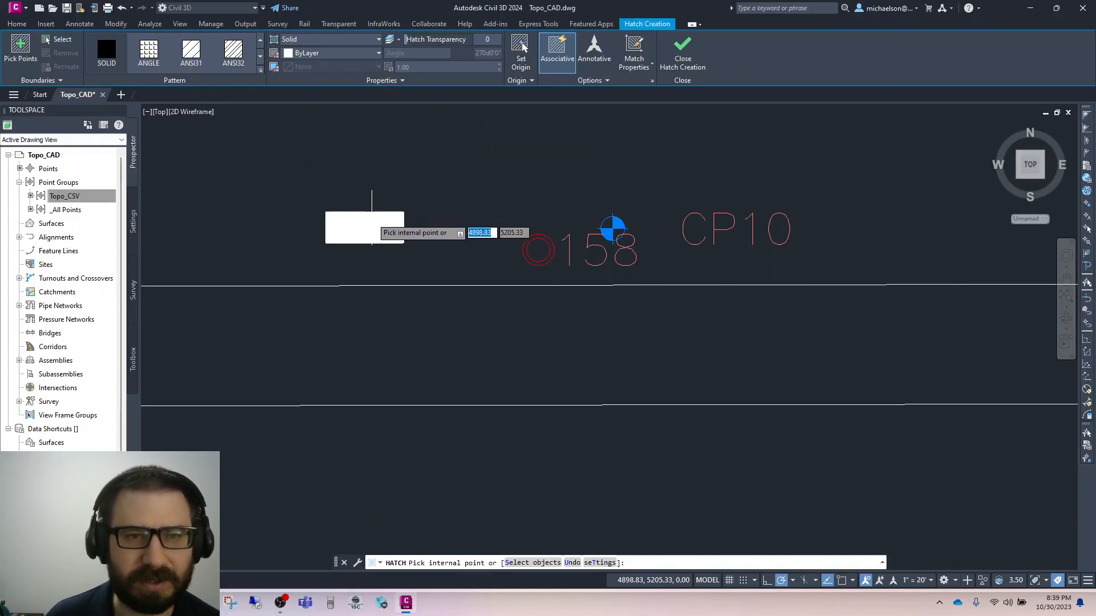
left_click(370, 227)
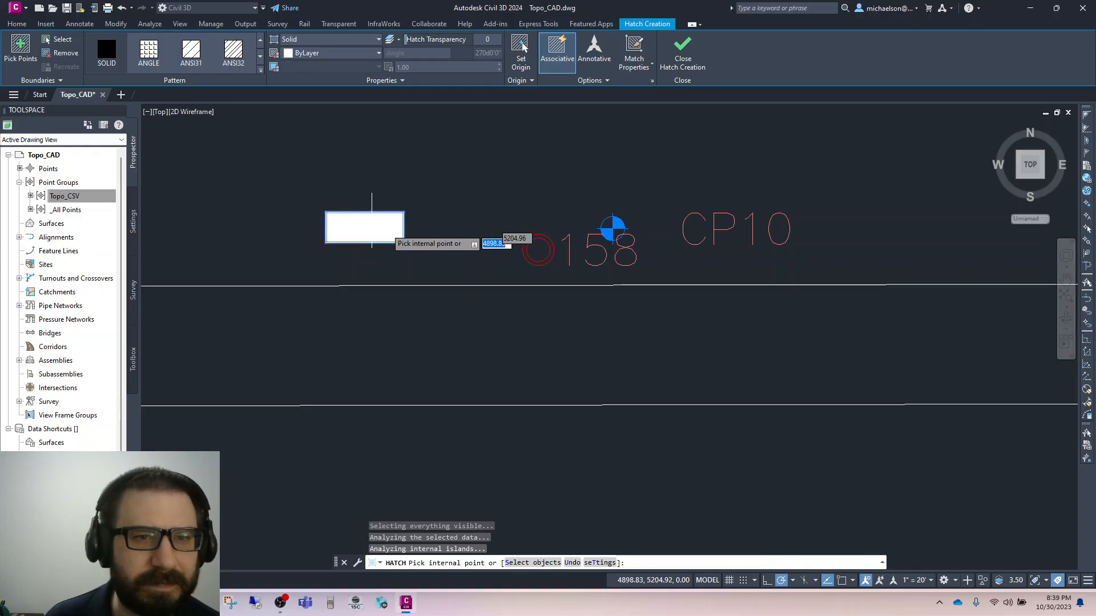
left_click(191, 51)
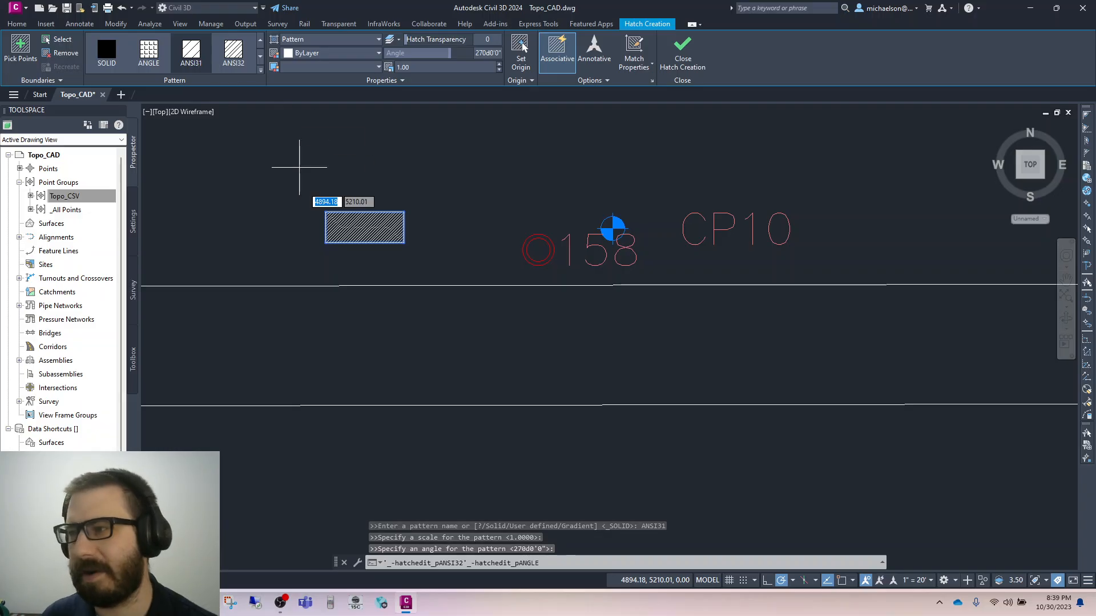
key("Escape")
Step: Move the rectangle together with its hatch from its centre onto survey point 158
left_click(313, 201)
left_click(425, 247)
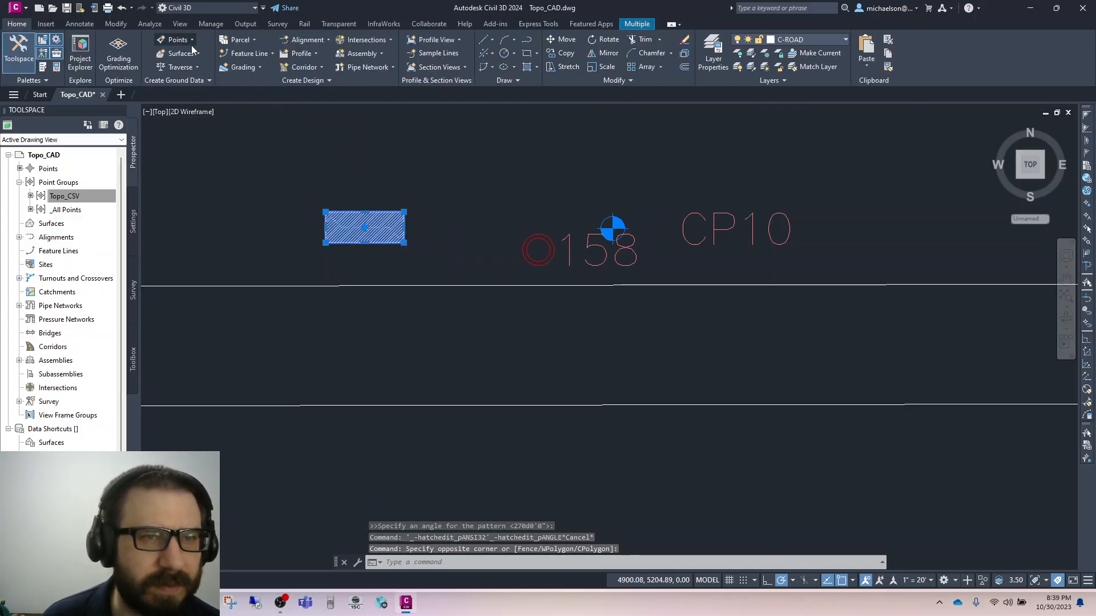
left_click(562, 40)
left_click(361, 227)
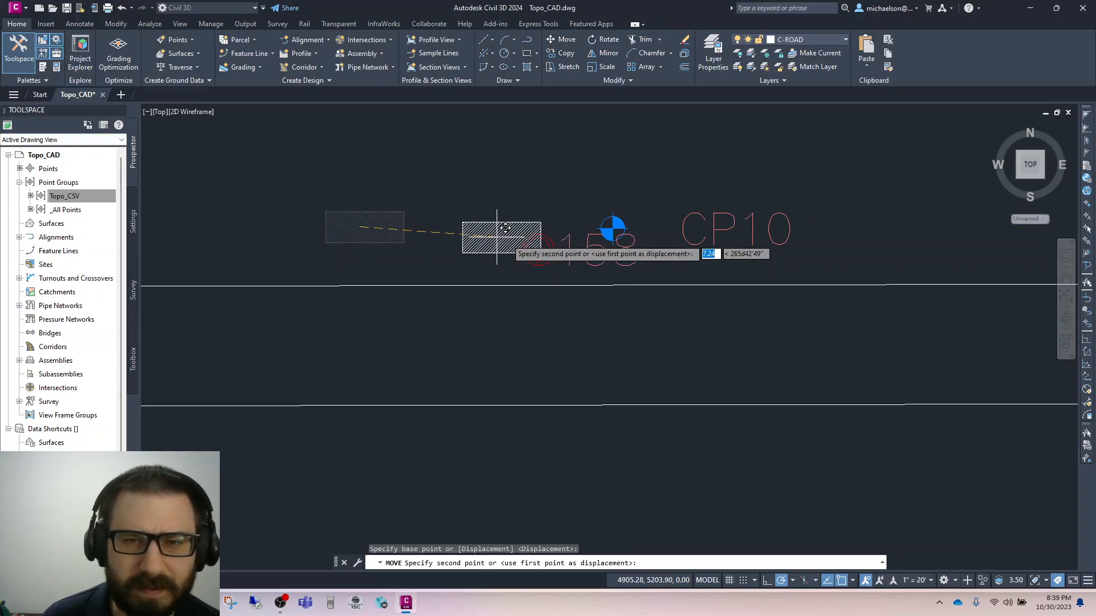
key("Escape")
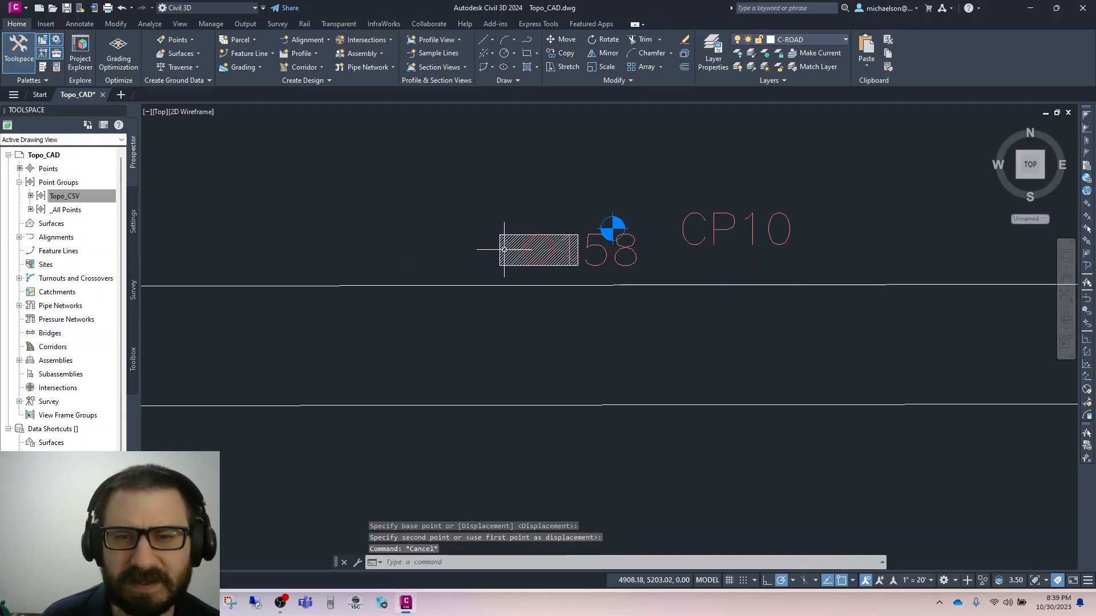
Step: Erase the rectangle and its hatch at point 158
scroll(463, 251, "down", 6)
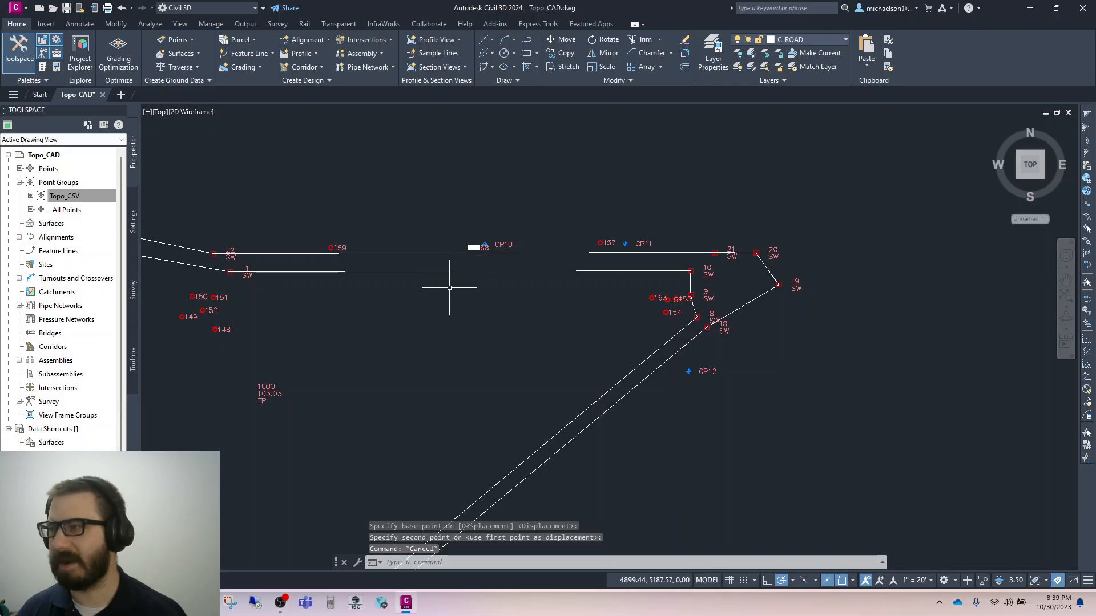
scroll(455, 290, "down", 2)
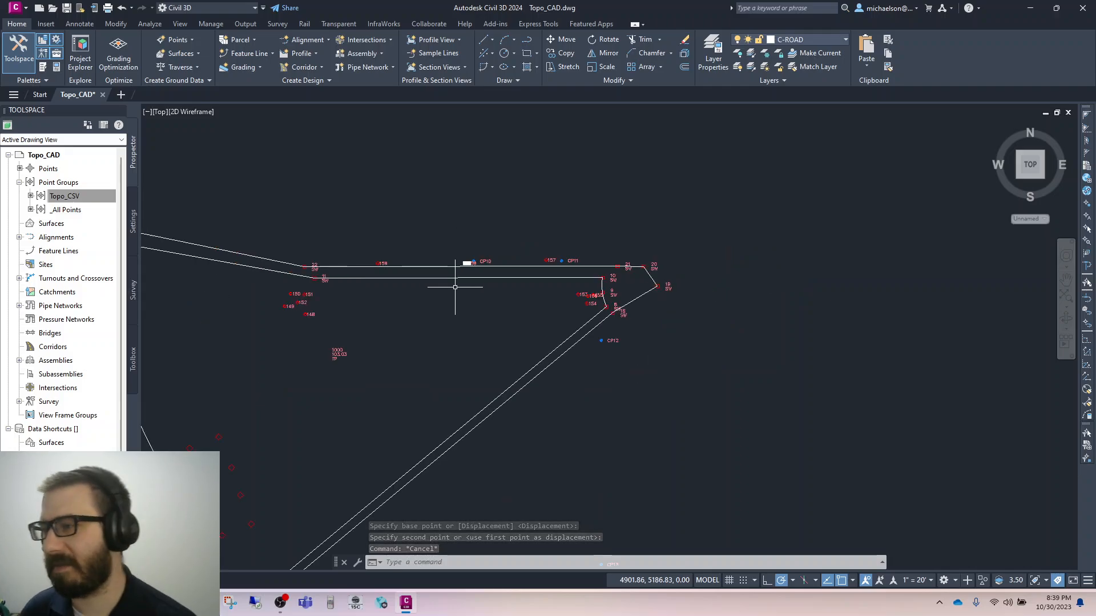
scroll(506, 286, "up", 8)
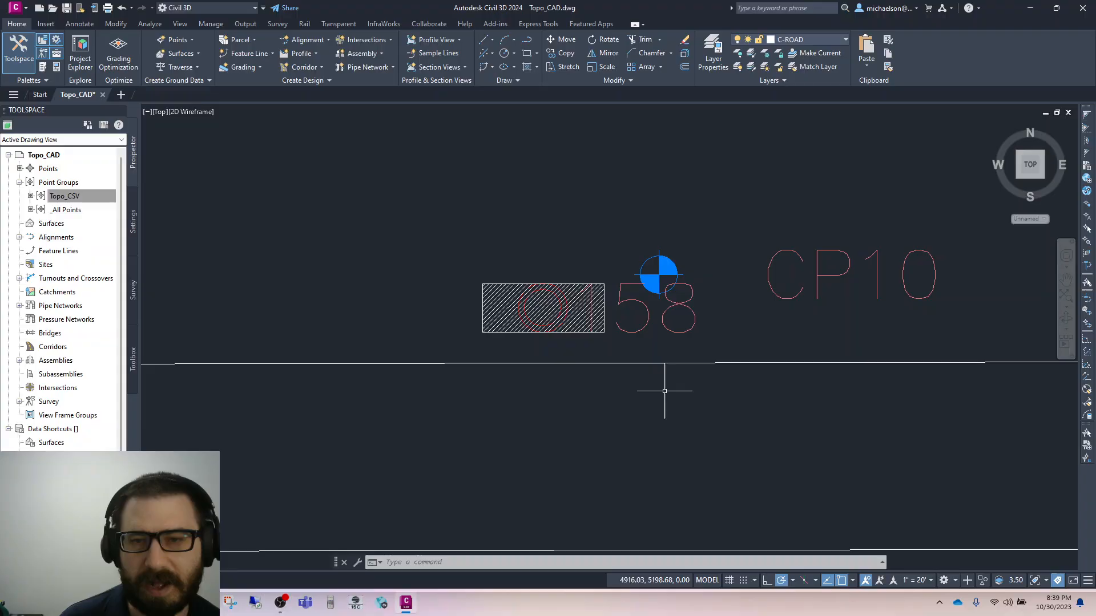
left_click(529, 343)
left_click(453, 281)
key("Delete")
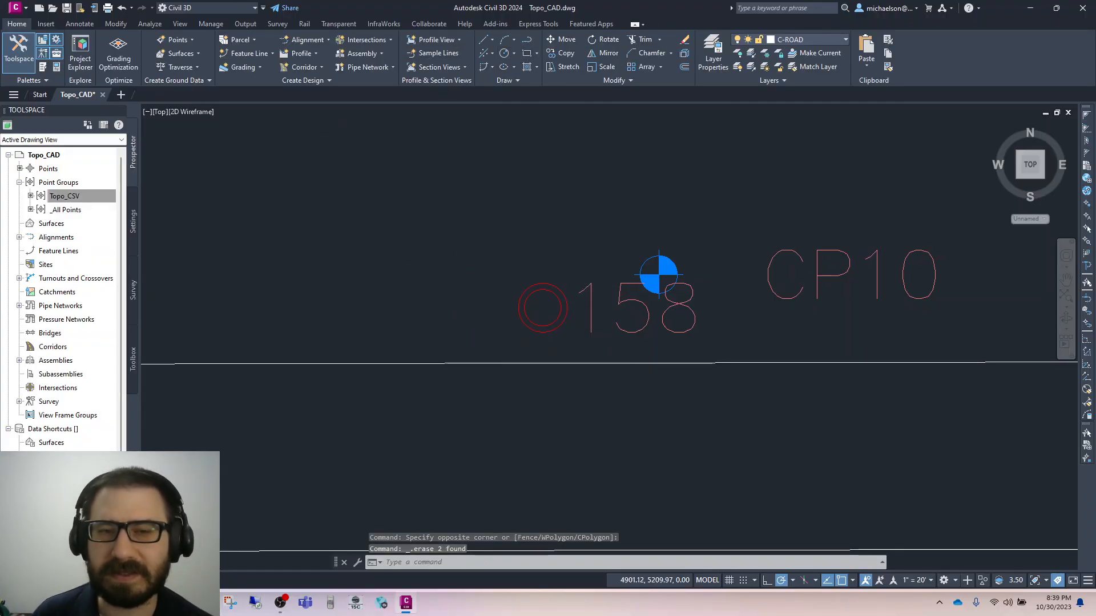
Step: Draw a rectangle 5 long and 2 wide in the empty space west of survey point 158
left_click(526, 53)
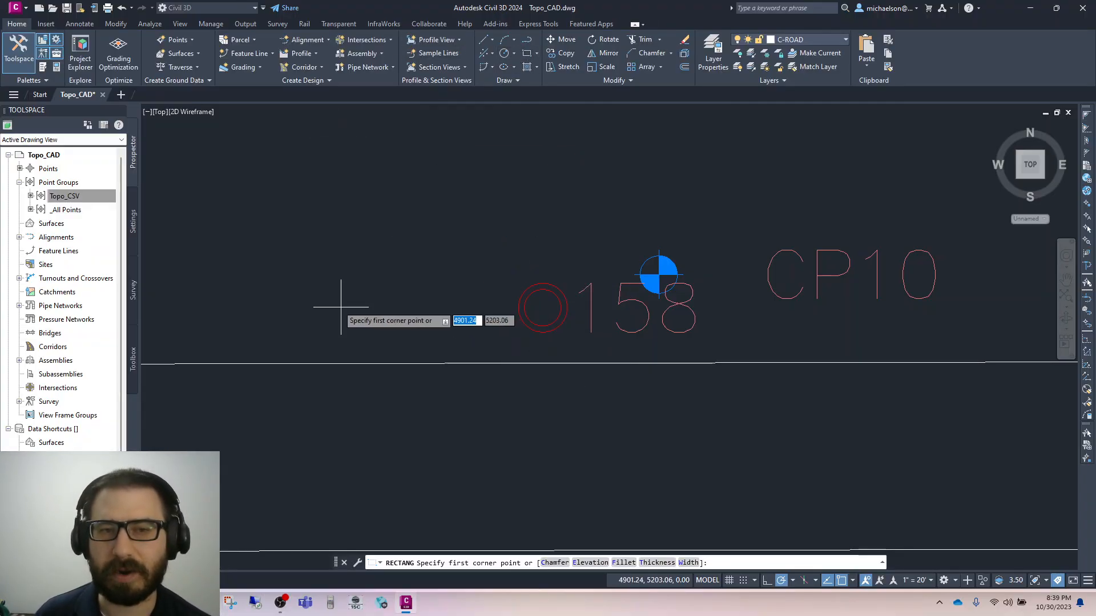
left_click(208, 267)
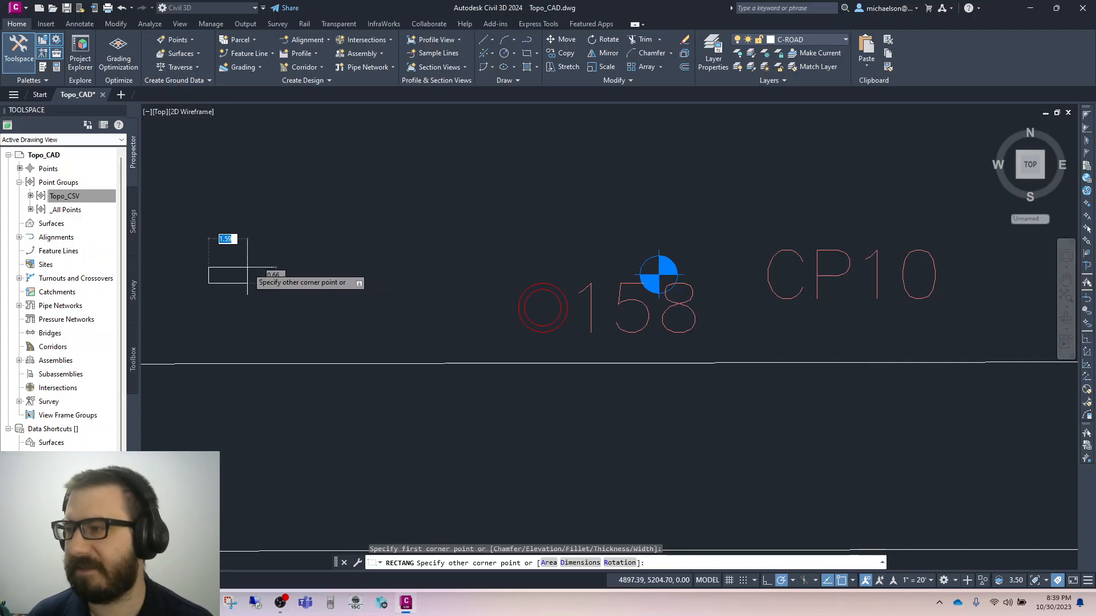
type("d")
key("Return")
type("5")
key("Return")
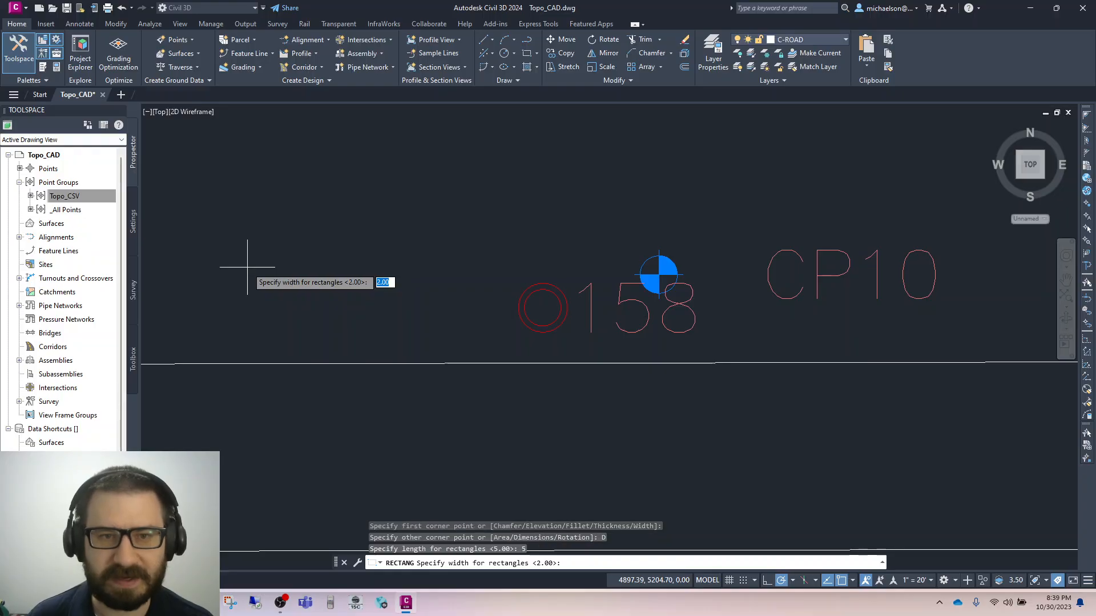
type("2")
key("Return")
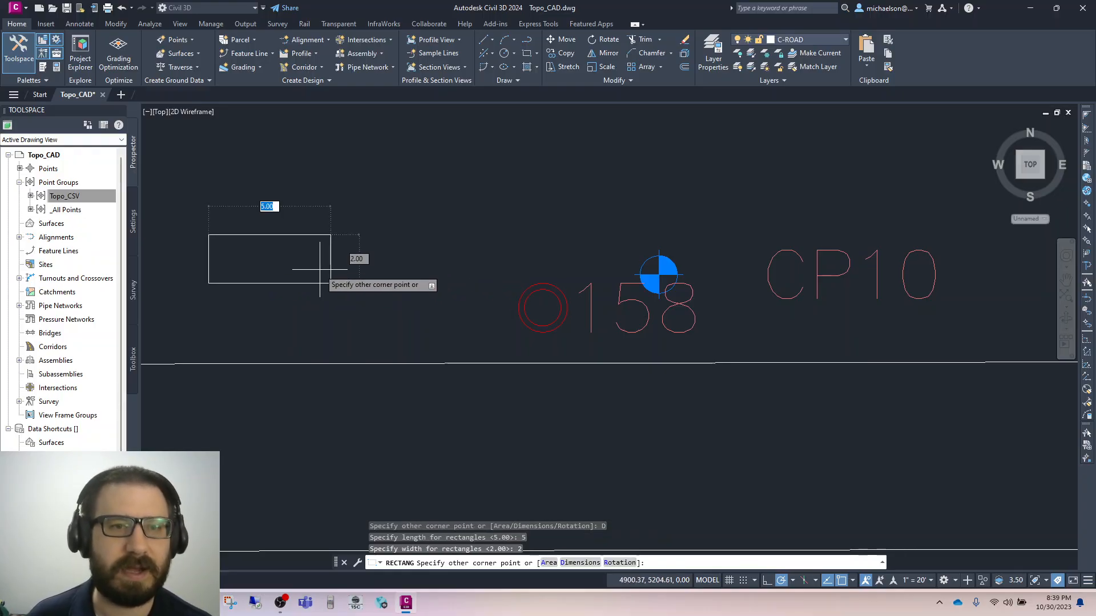
left_click(304, 262)
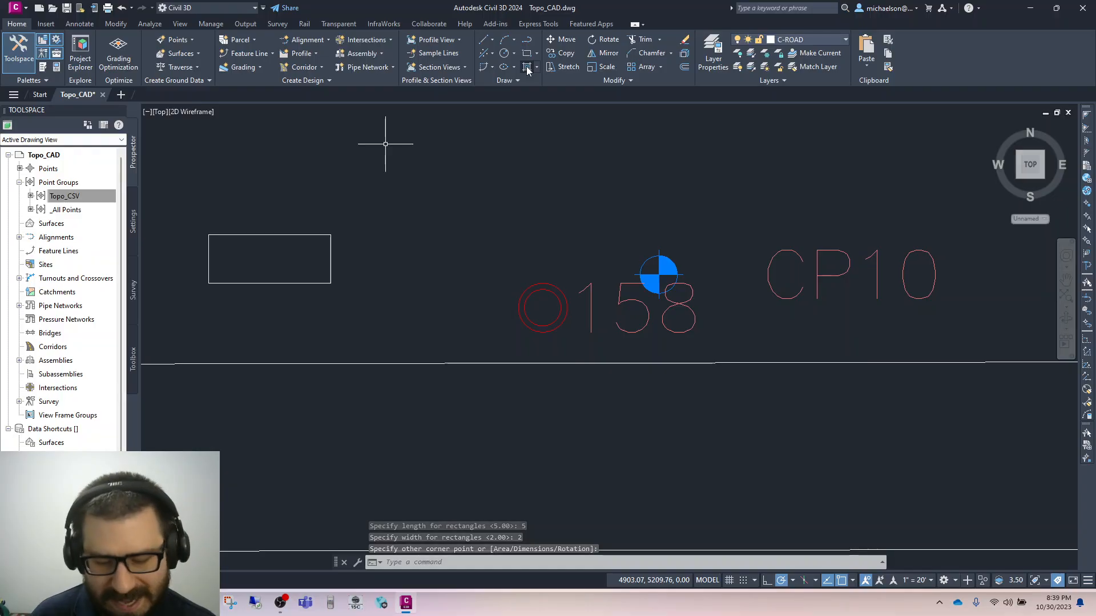
Step: Hatch the inside of the new 5-by-2 rectangle west of point 158
type("HA")
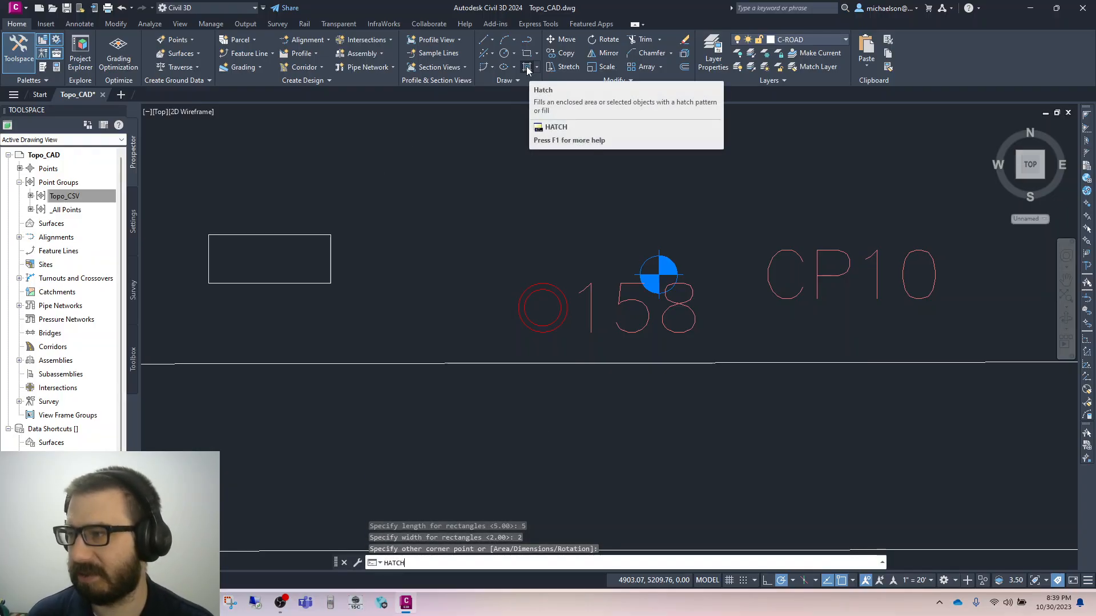
type("TCH")
key("Return")
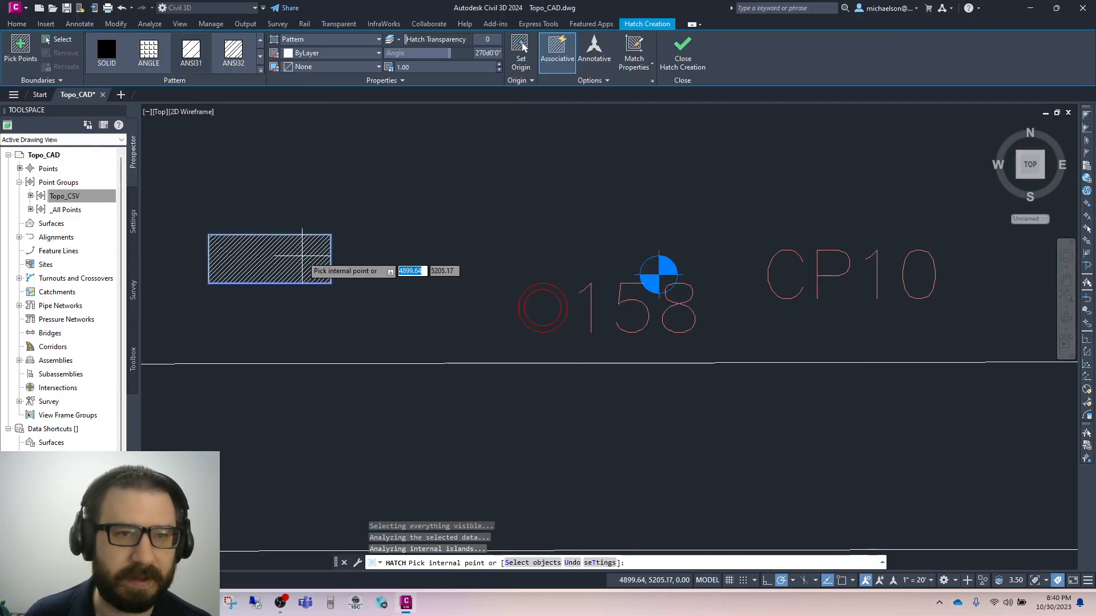
key("Return")
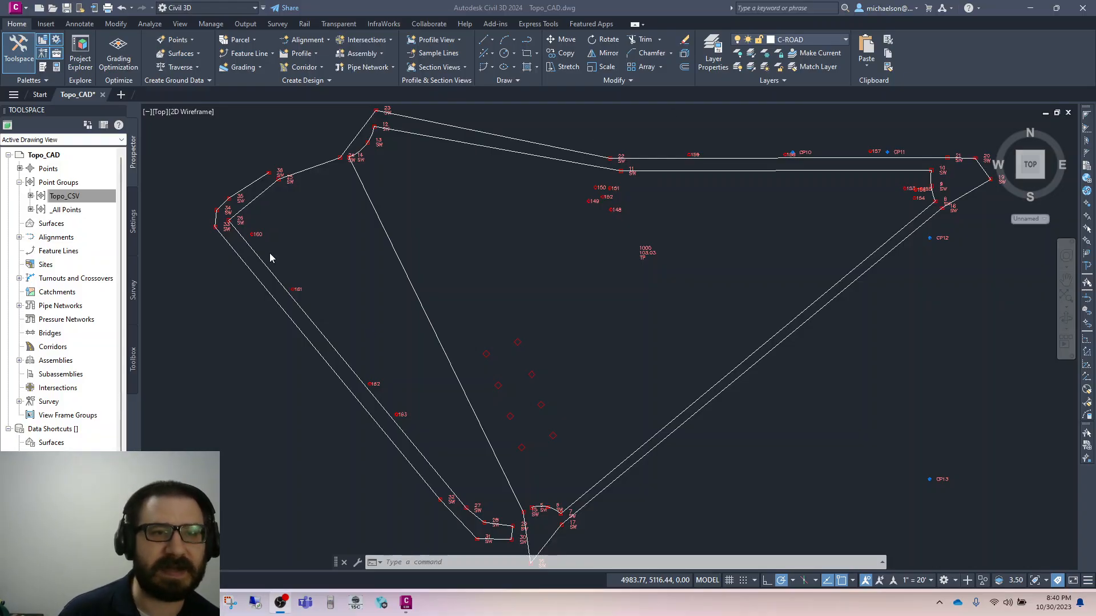
Step: Create a new survey query in the Topo Lab survey database
left_click(134, 297)
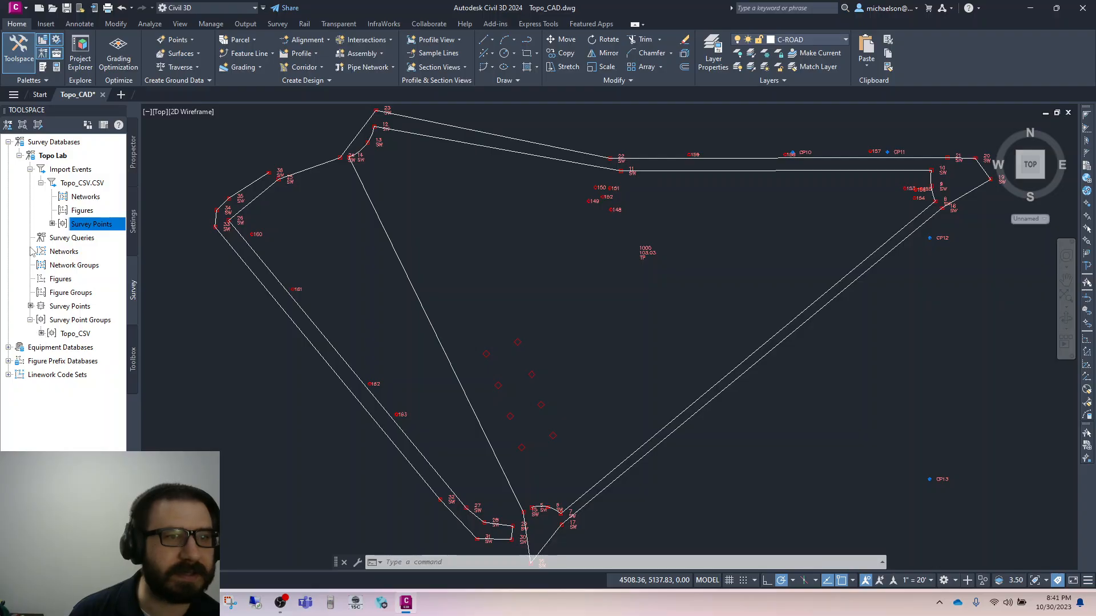
left_click(30, 169)
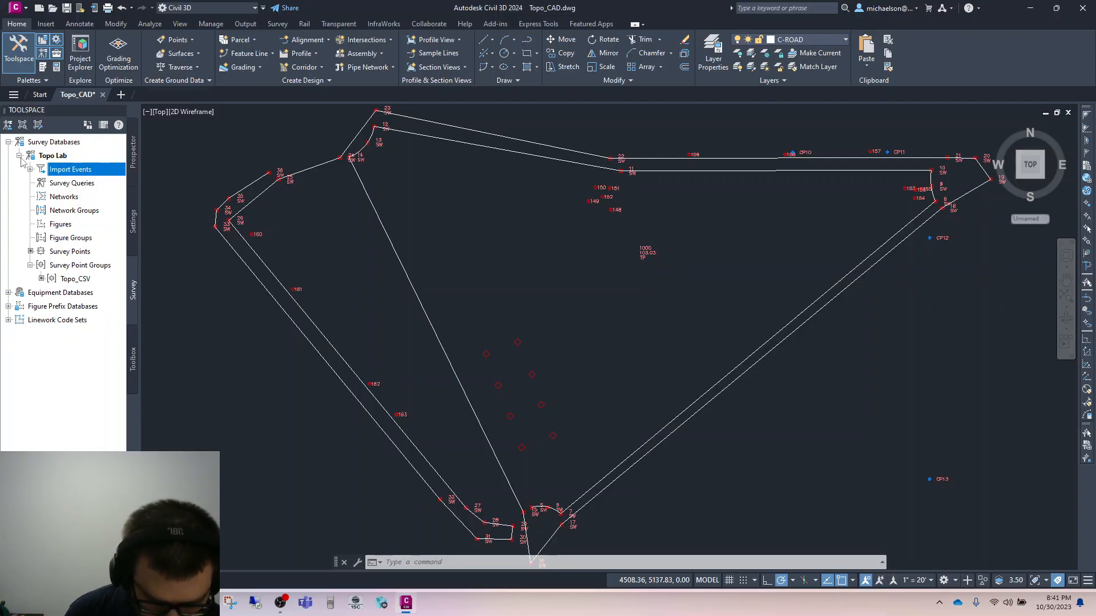
left_click(61, 184)
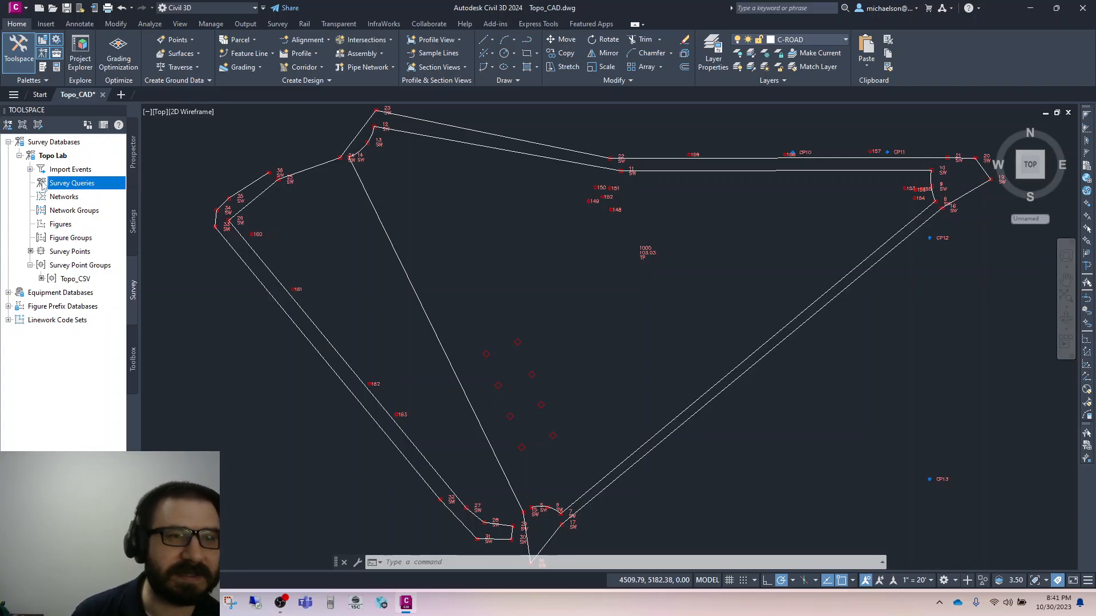
right_click(71, 183)
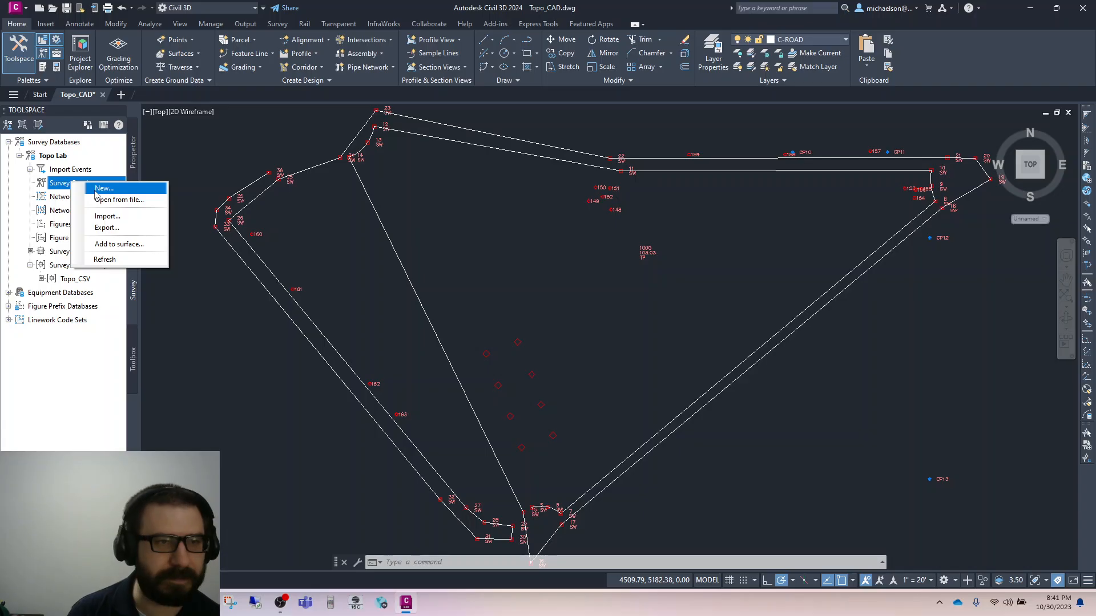
left_click(95, 188)
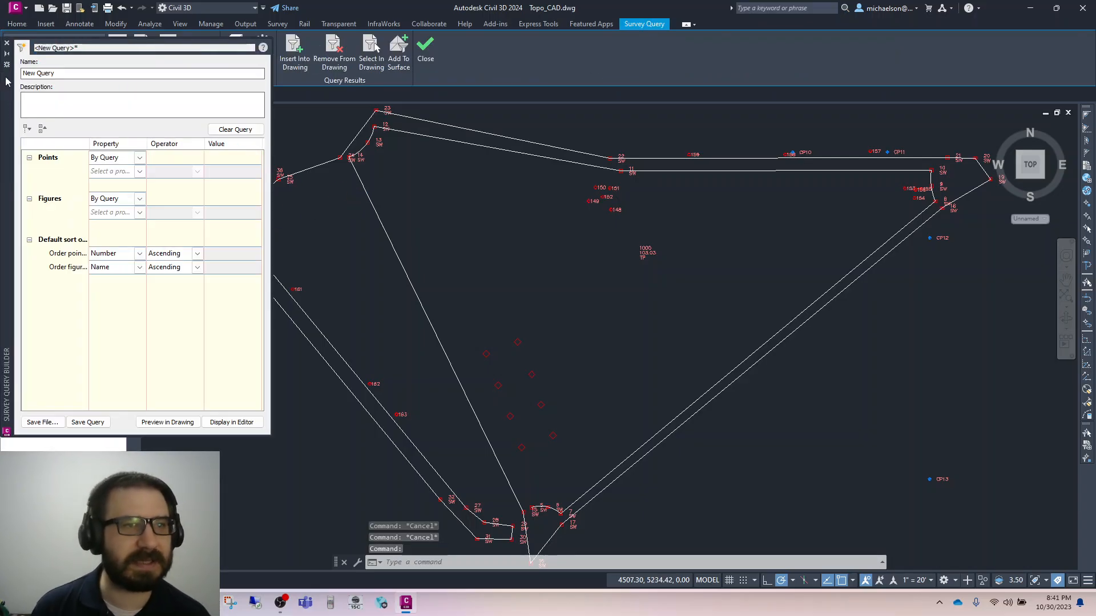
Step: Move the query builder clear of the survey tree and name the query Contour Points
left_click_drag(6, 82, 392, 190)
triple_click(456, 181)
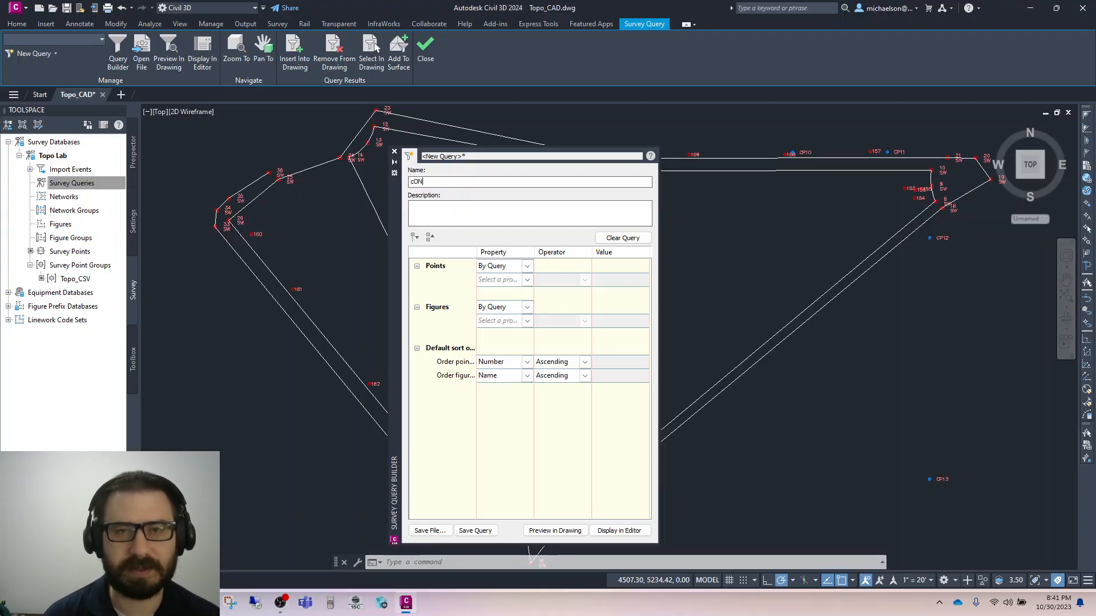
type("Conto")
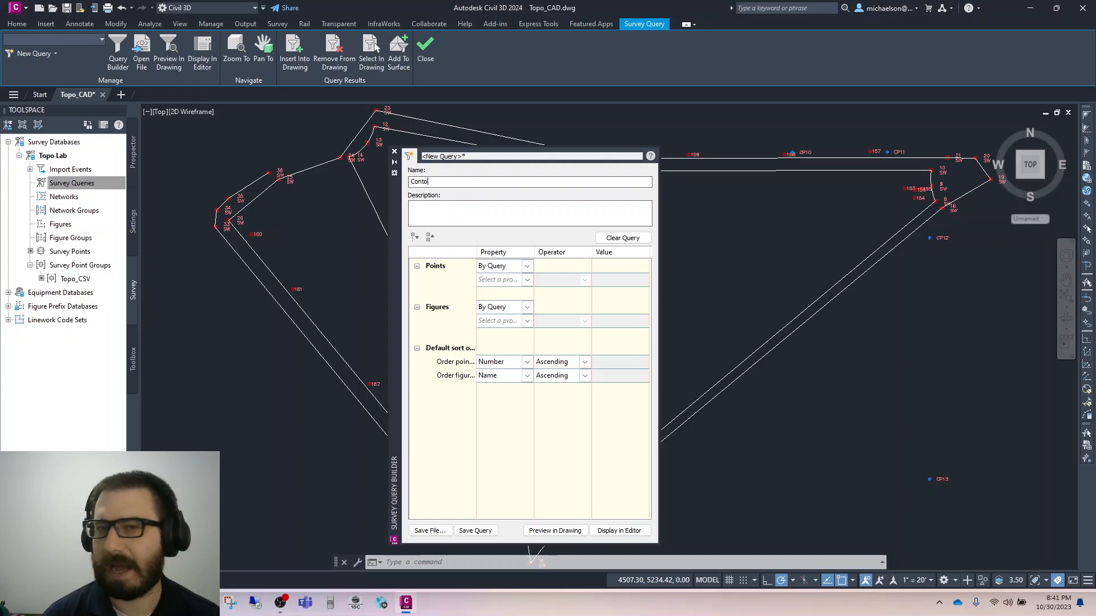
type("ur P")
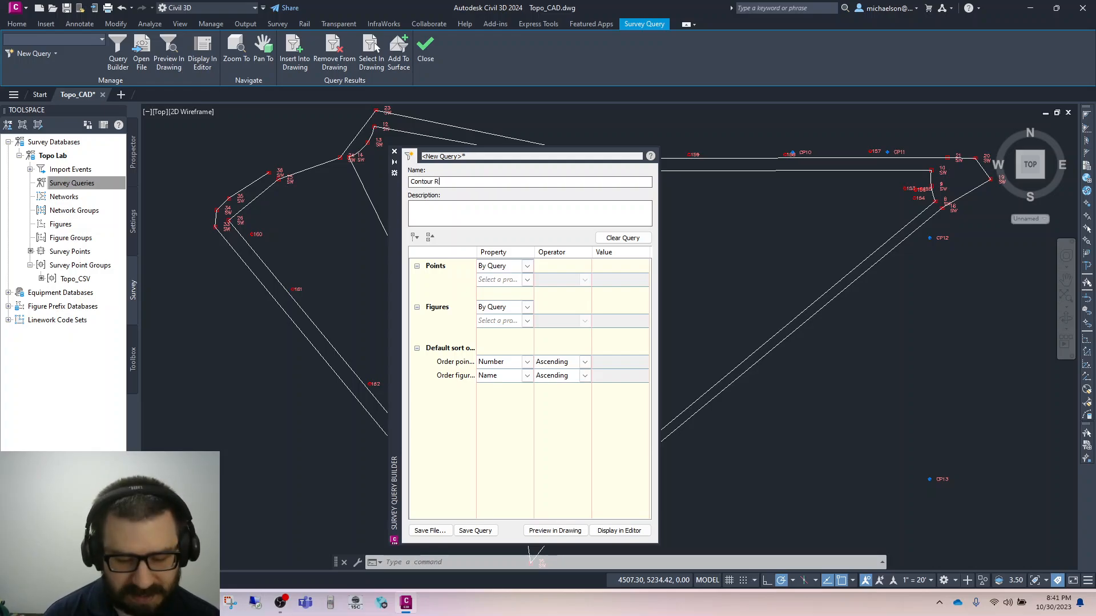
type("oints")
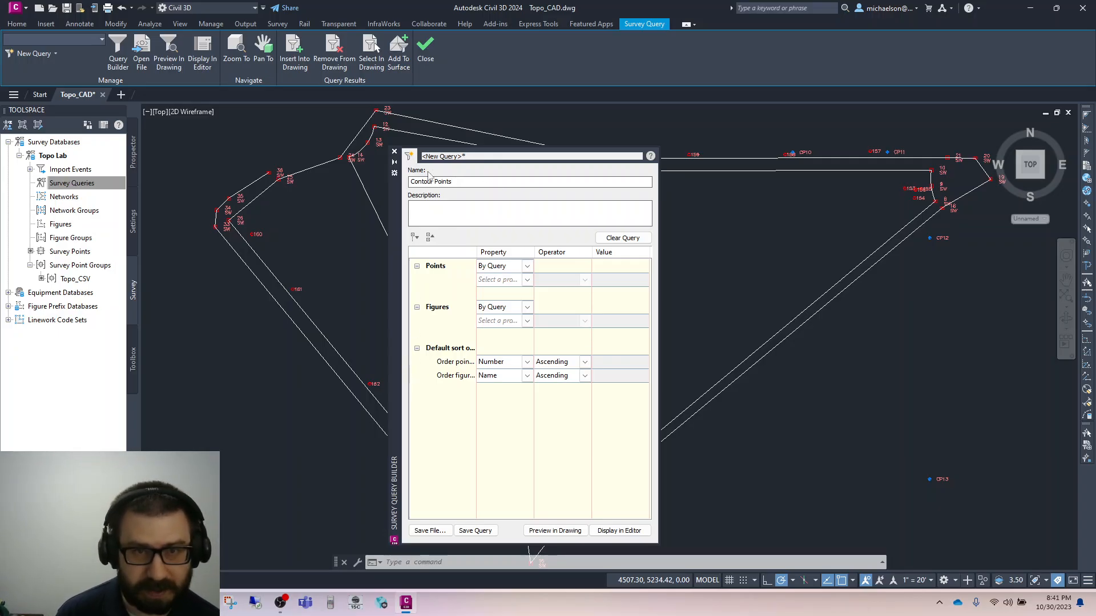
left_click_drag(410, 182, 457, 182)
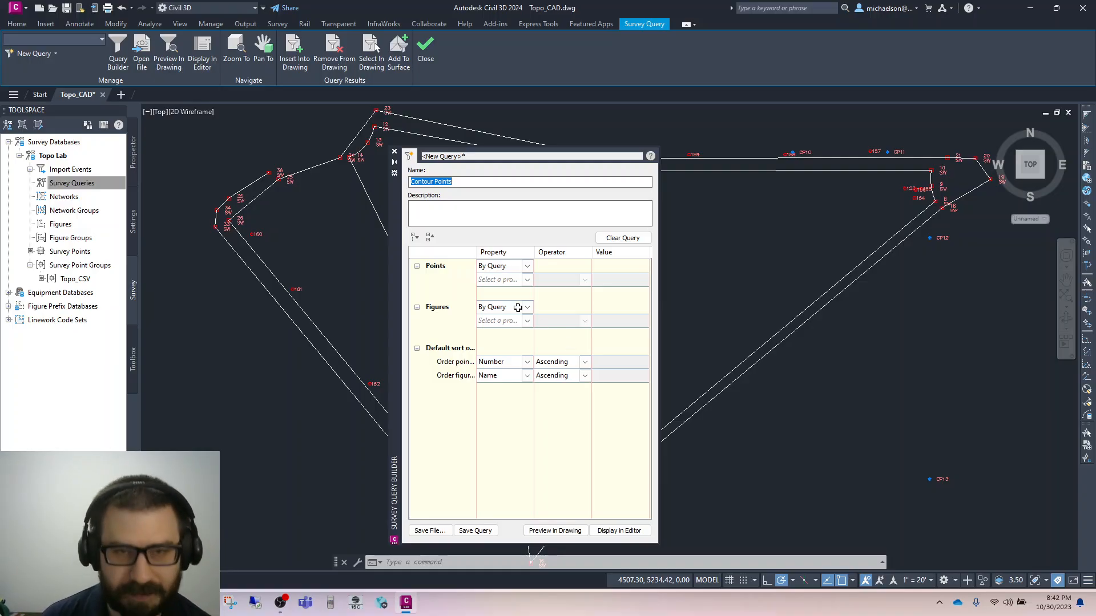
Step: Add a point condition to the query requiring that Description is equal to TOPT
left_click(527, 280)
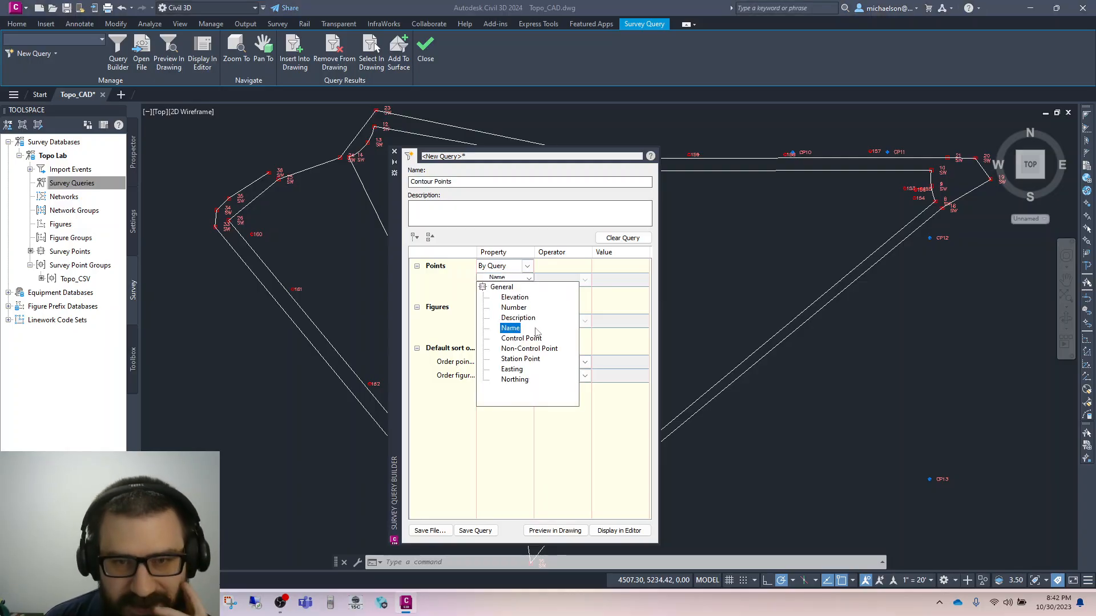
left_click(517, 317)
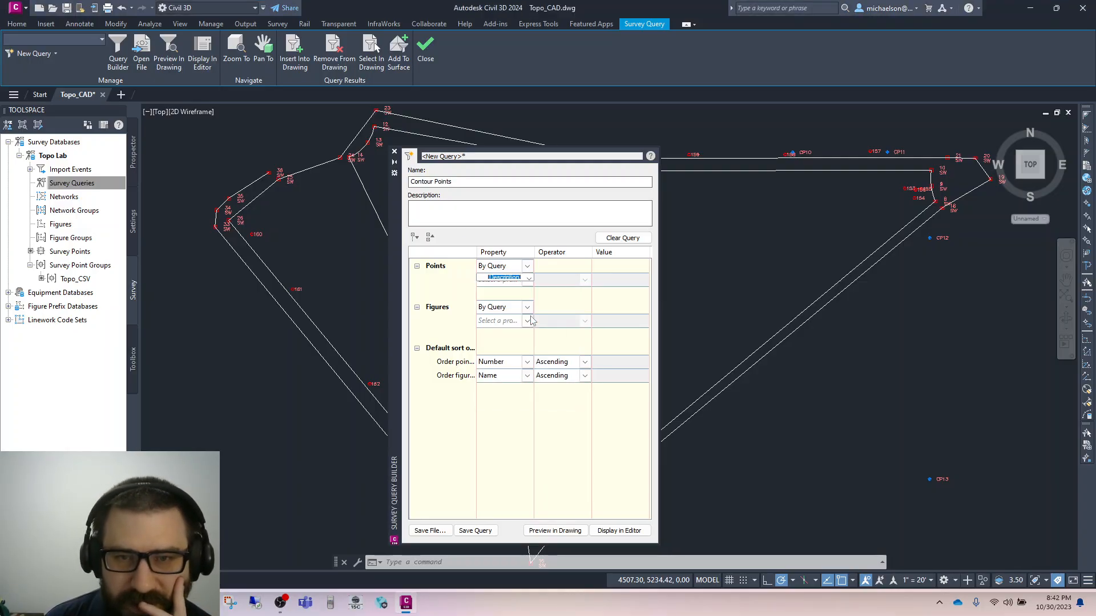
left_click(584, 279)
left_click(609, 297)
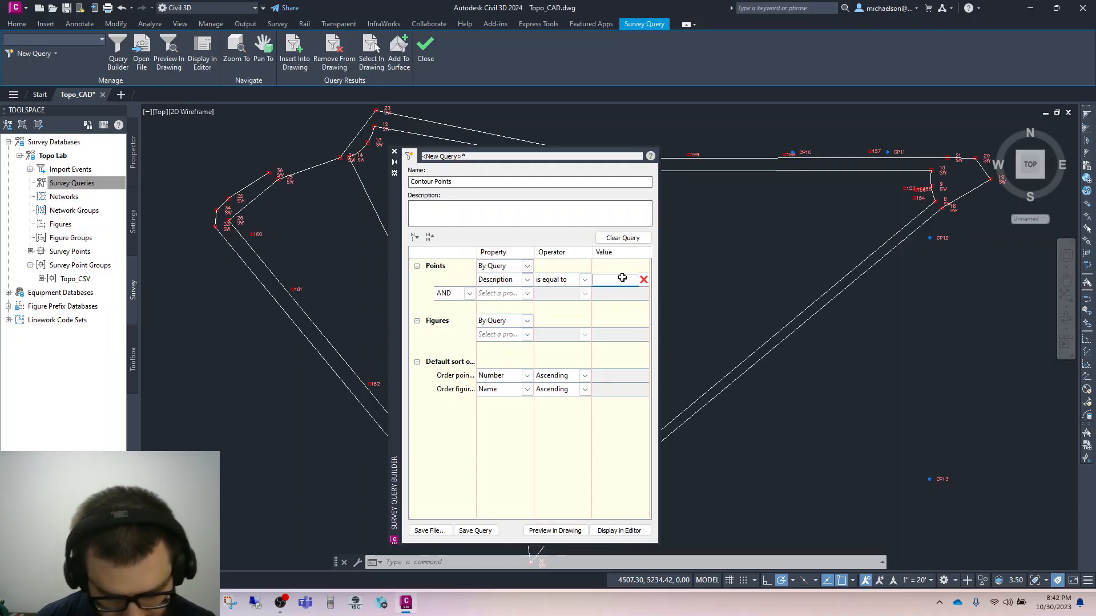
type("t")
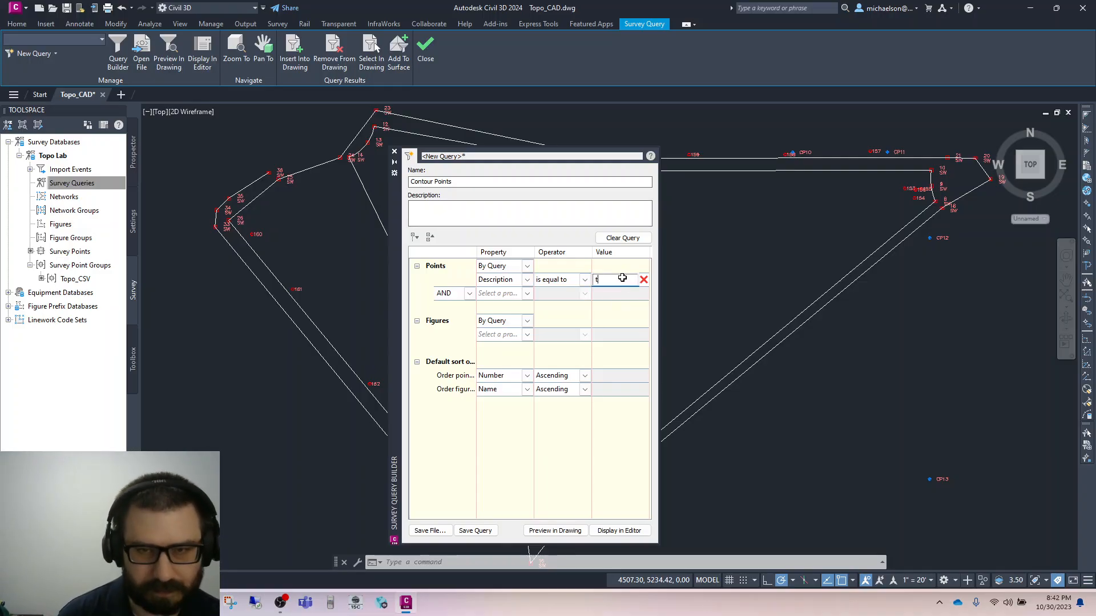
key("BackSpace")
type("TOPT")
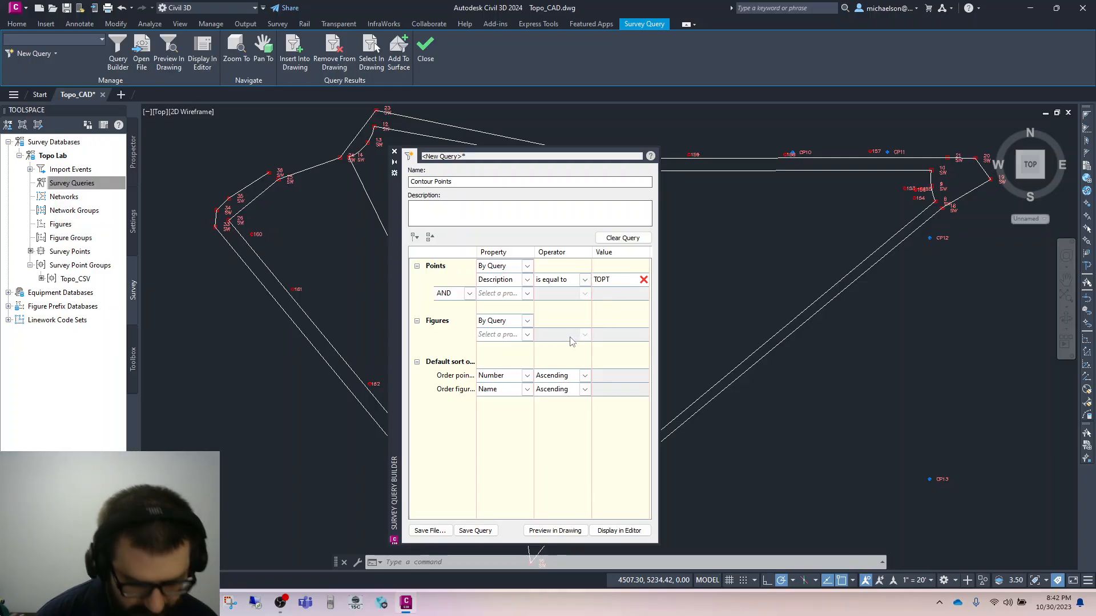
Step: Add an OR point condition to the query where Description is equal to SW
left_click(469, 293)
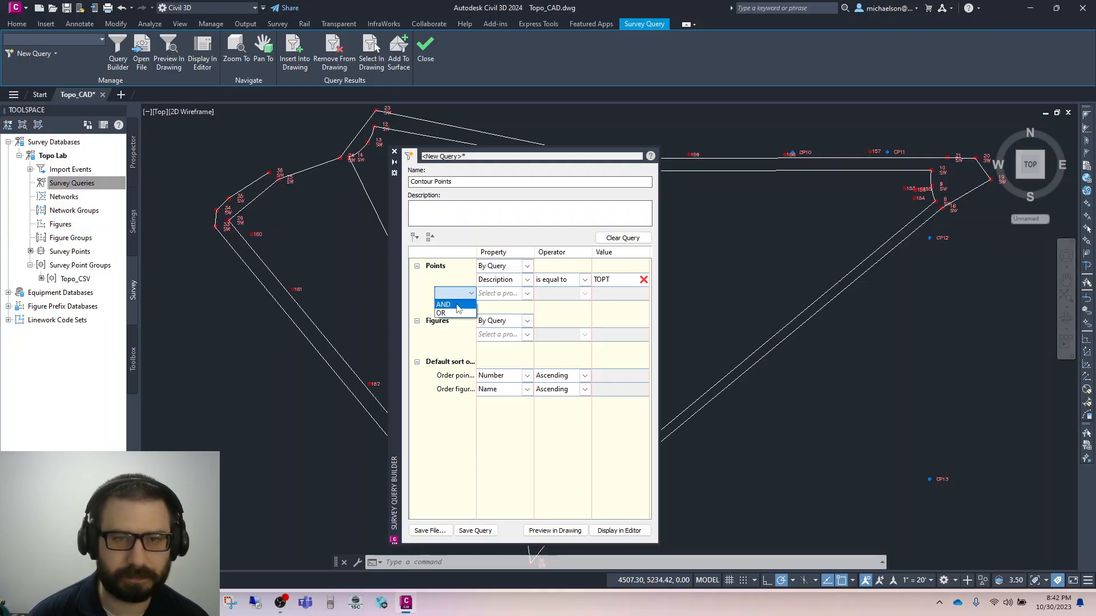
left_click(456, 312)
left_click(519, 293)
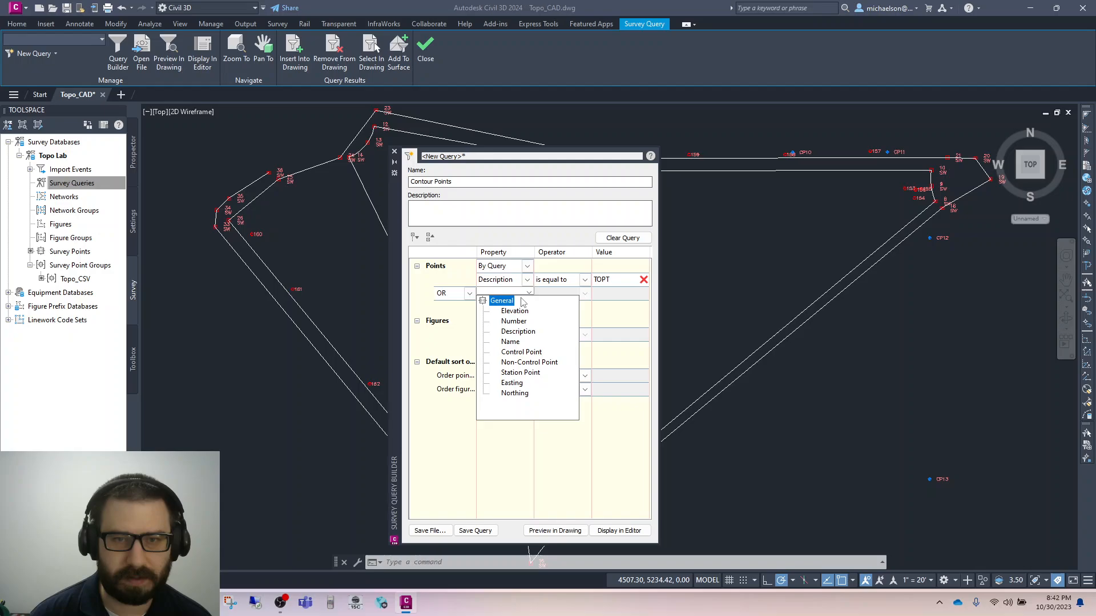
left_click(517, 331)
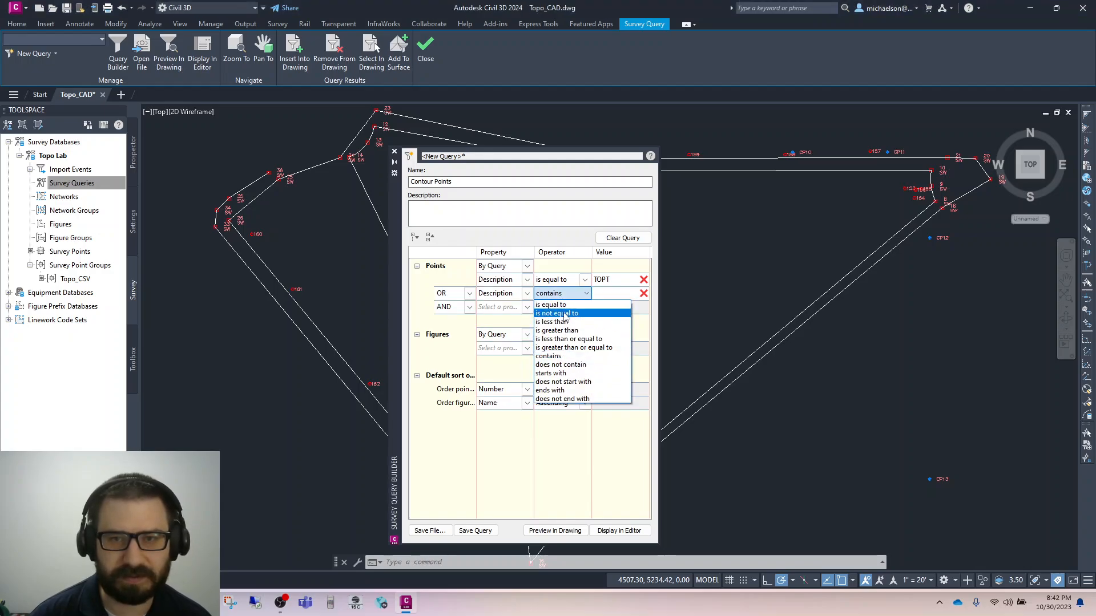
left_click(557, 302)
left_click(611, 293)
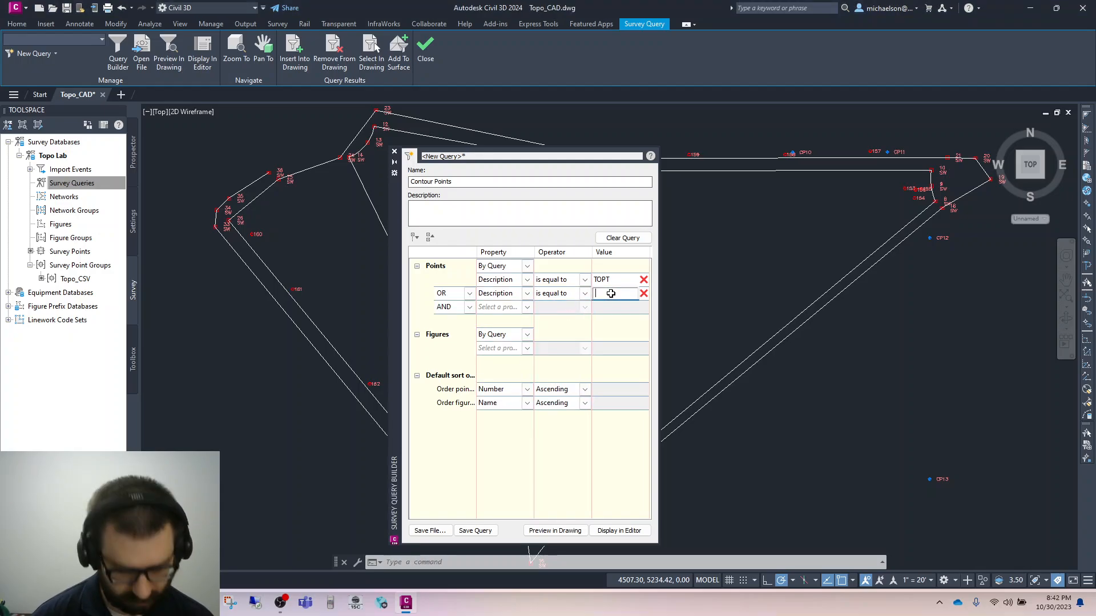
type("SW")
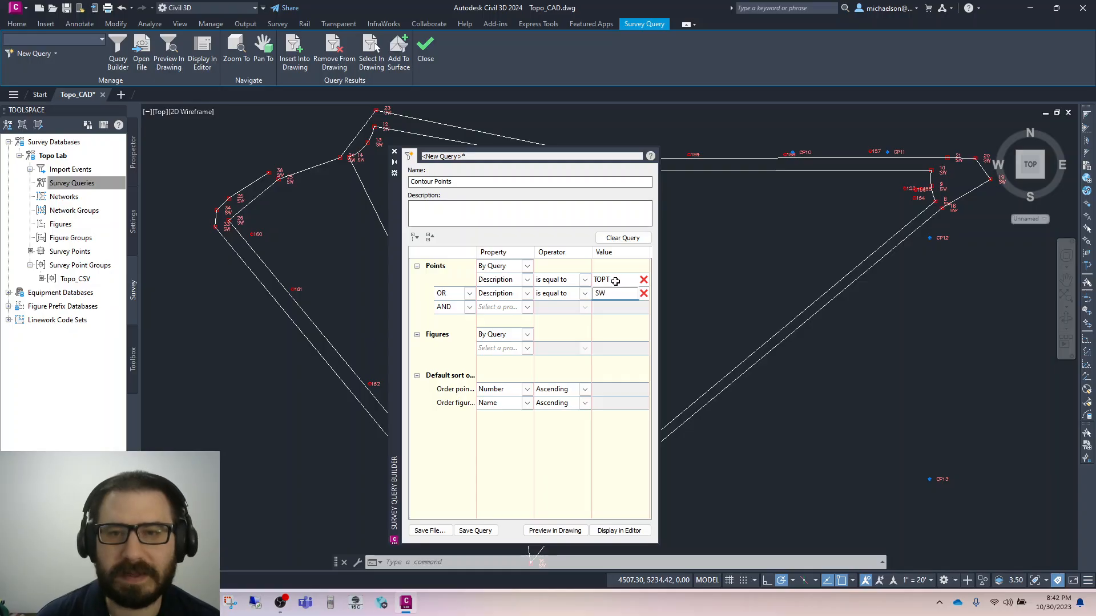
Step: Correct the first condition's description value to TOPO
left_click(616, 279)
left_click(615, 279)
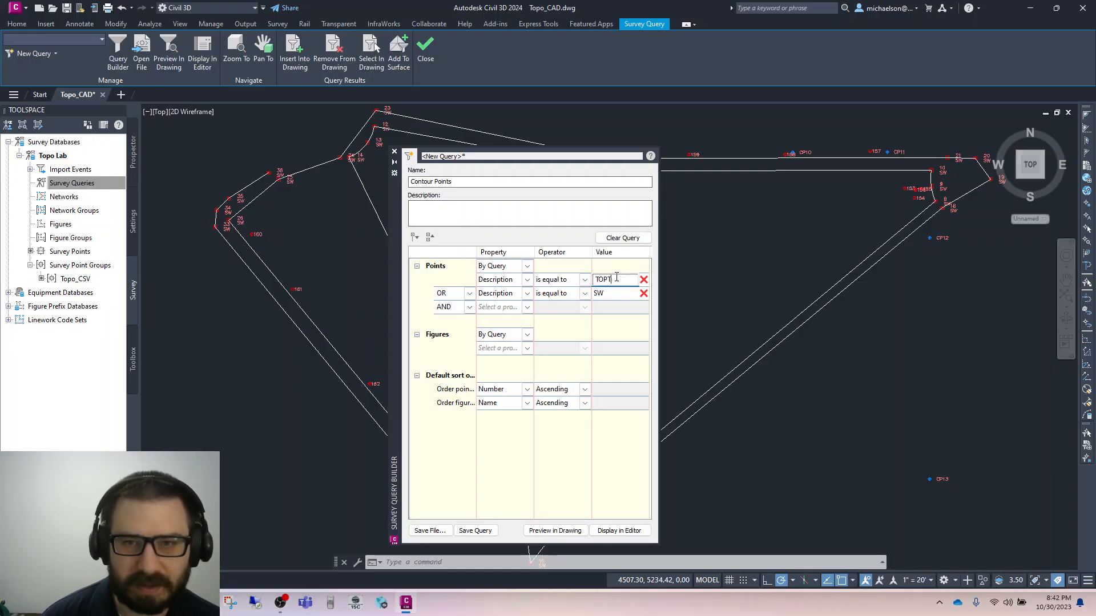
key("BackSpace")
type("O")
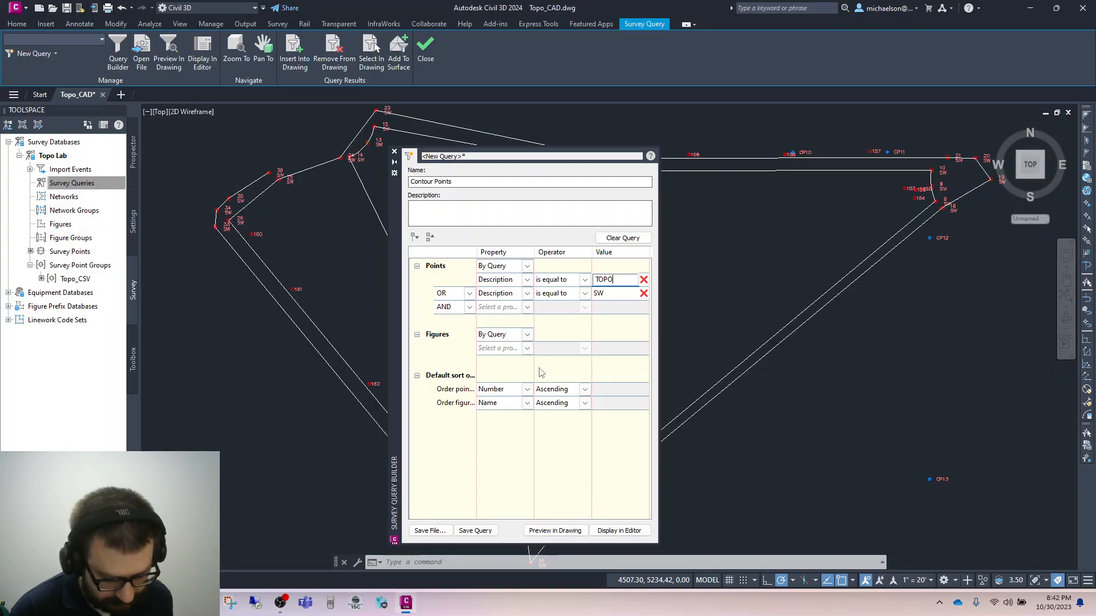
Step: Save the Contour Points query, show the drawing's Prospector tree and close the query builder
left_click(472, 530)
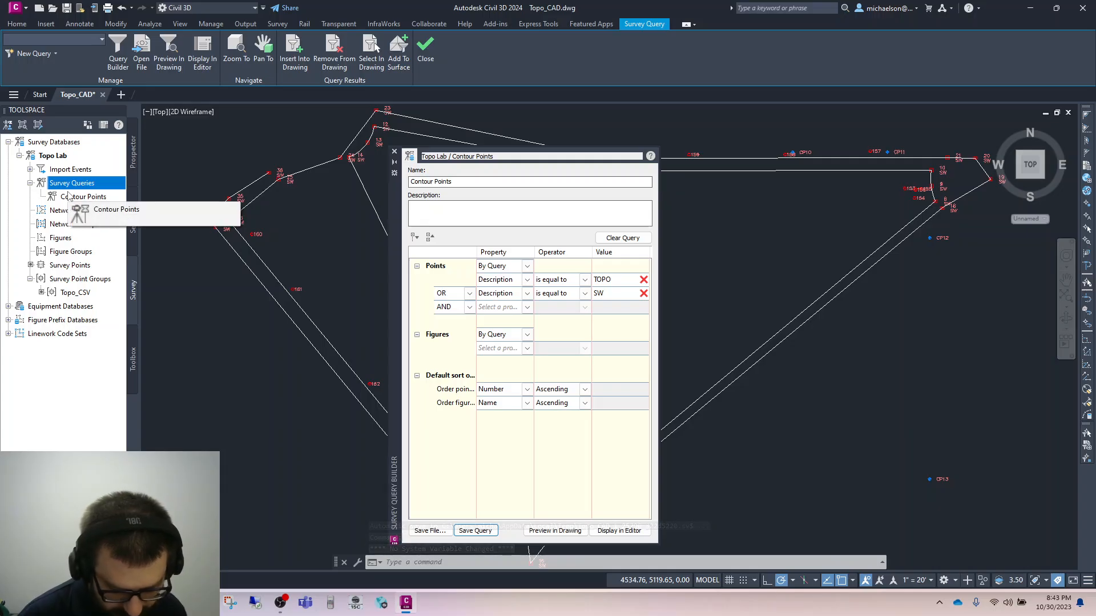
left_click(135, 164)
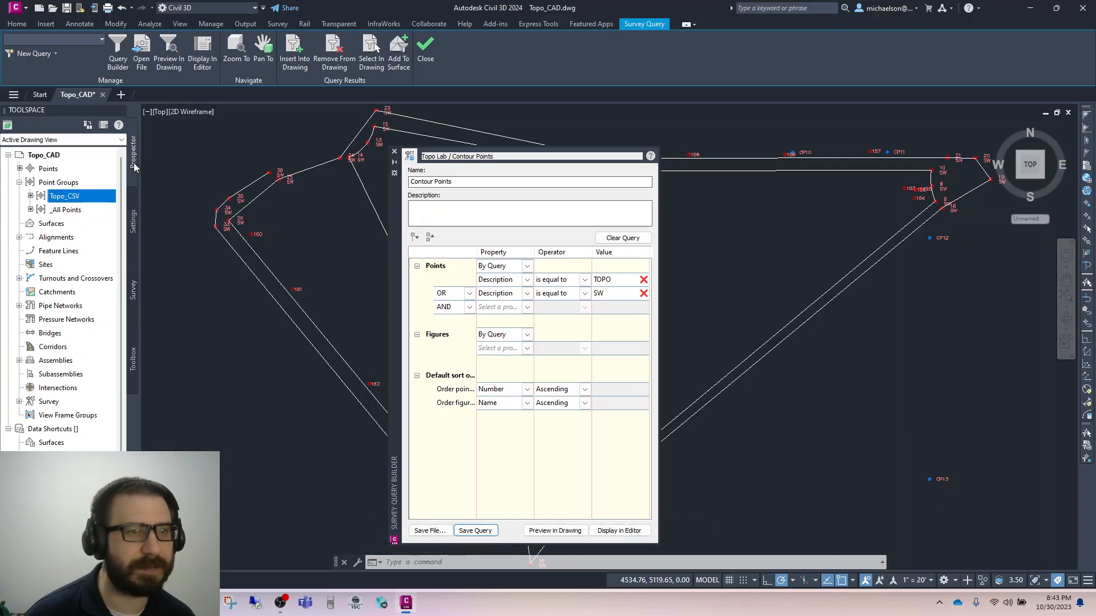
left_click(409, 156)
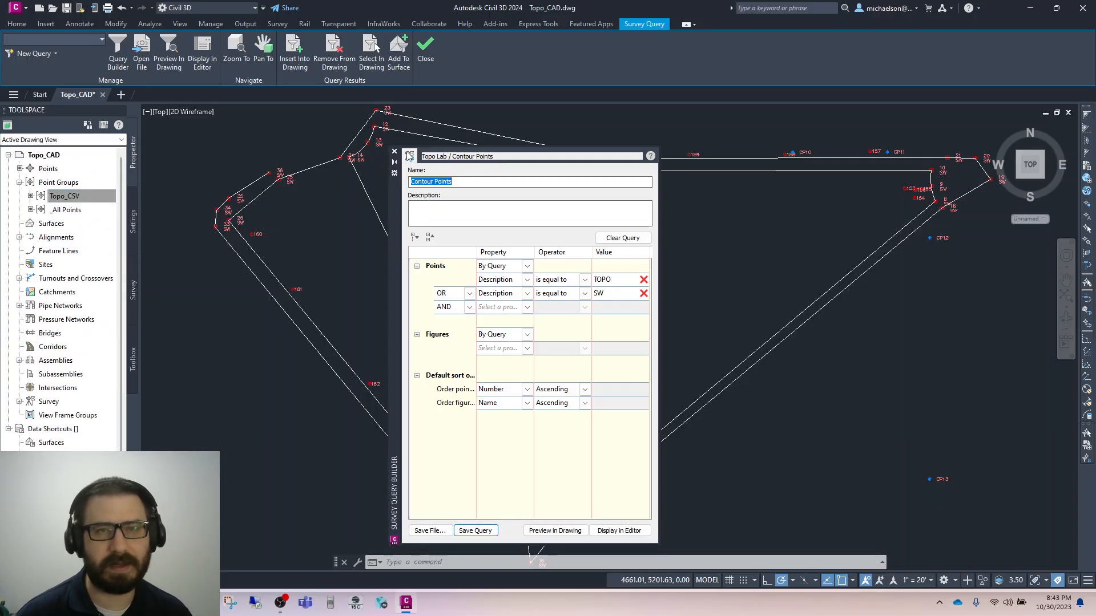
left_click(394, 153)
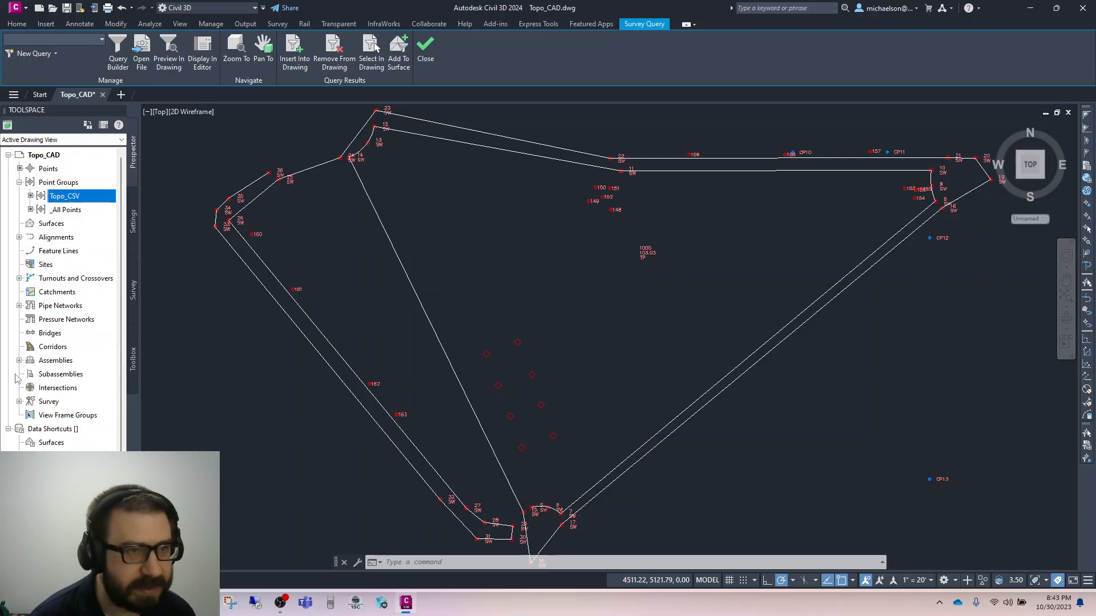
Step: Create a TIN surface with the style Contours 1' and 5' (Design), keeping the default name template
right_click(56, 227)
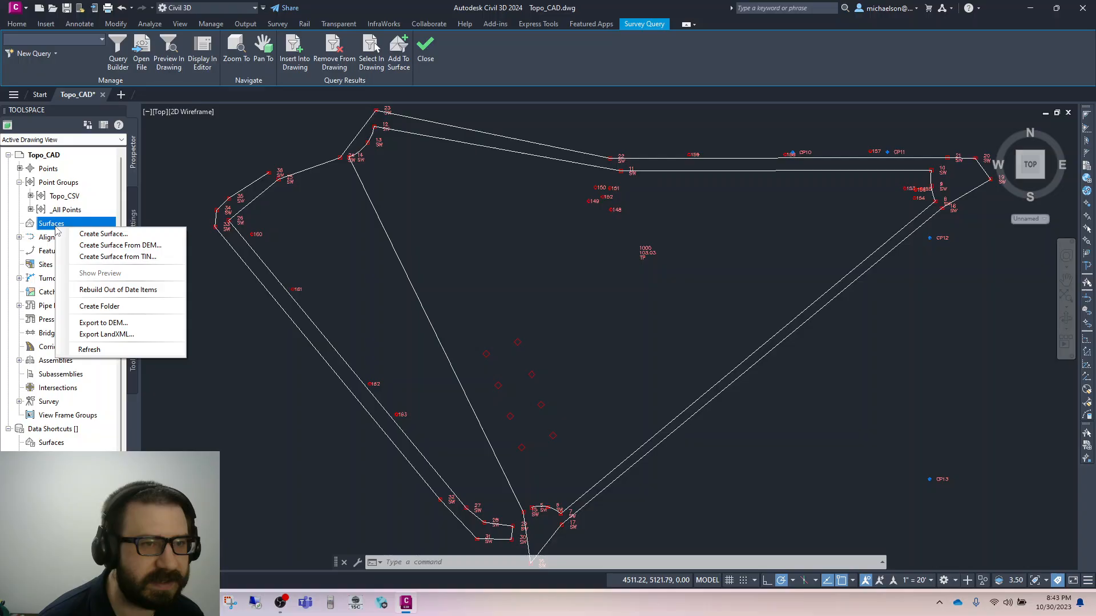
left_click(96, 235)
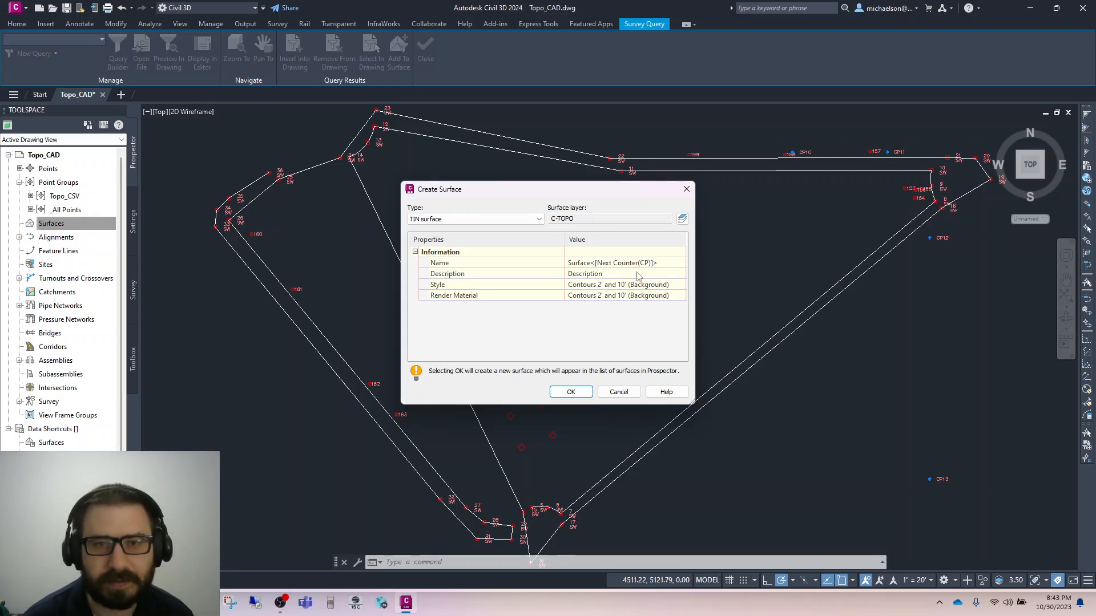
left_click(650, 286)
left_click(680, 284)
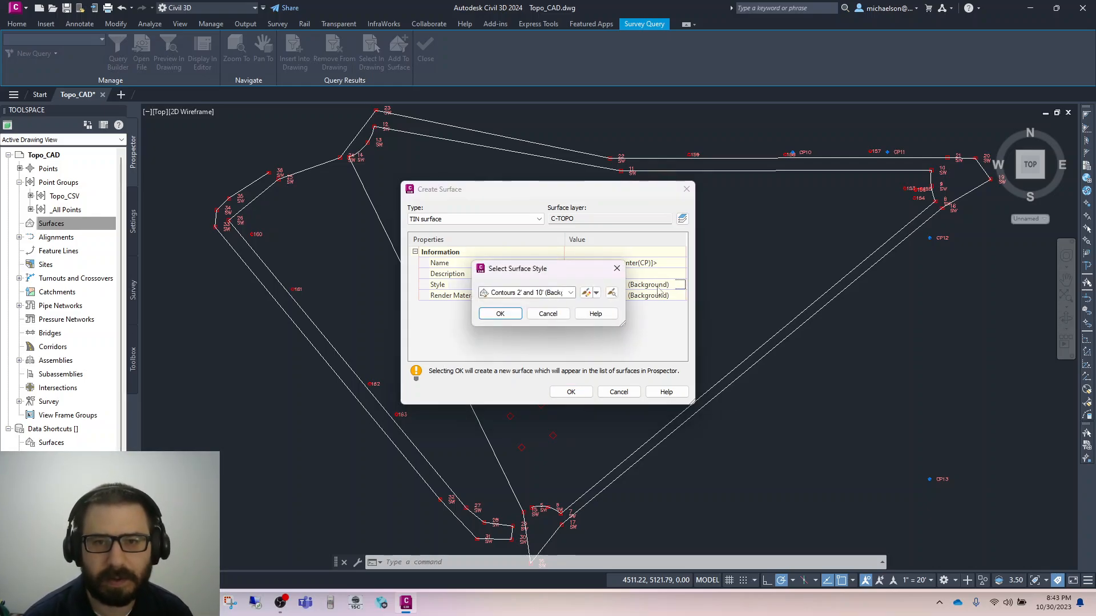
left_click(571, 293)
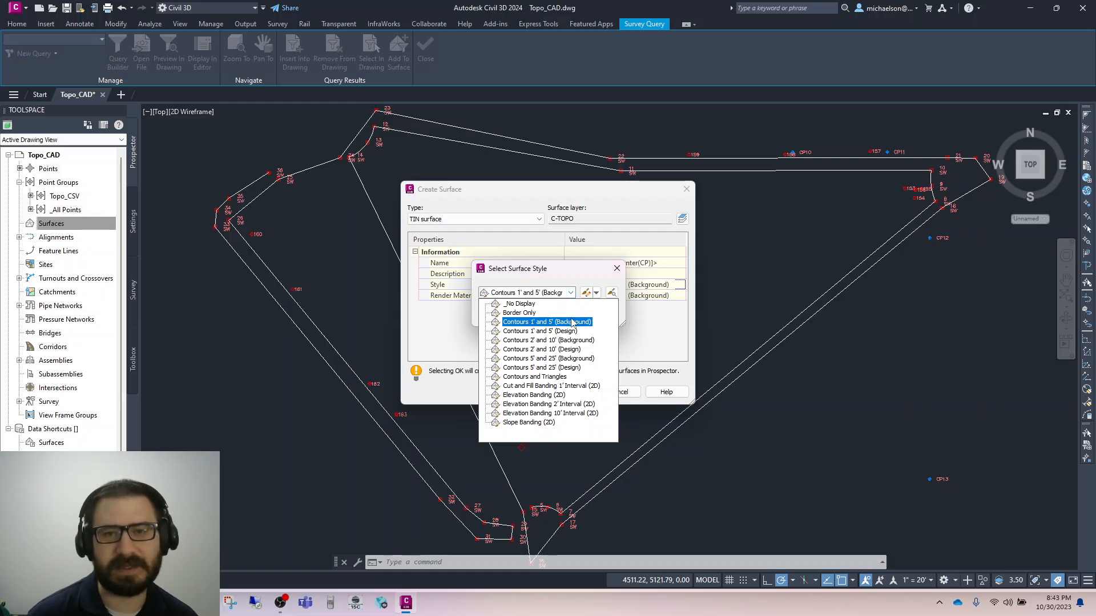
left_click(547, 331)
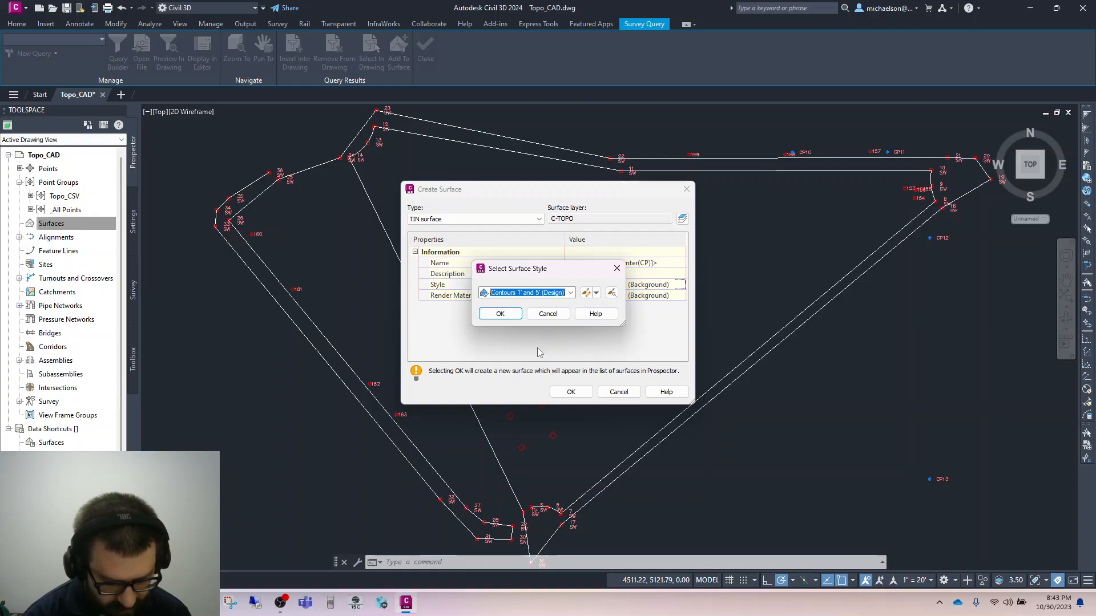
left_click(500, 314)
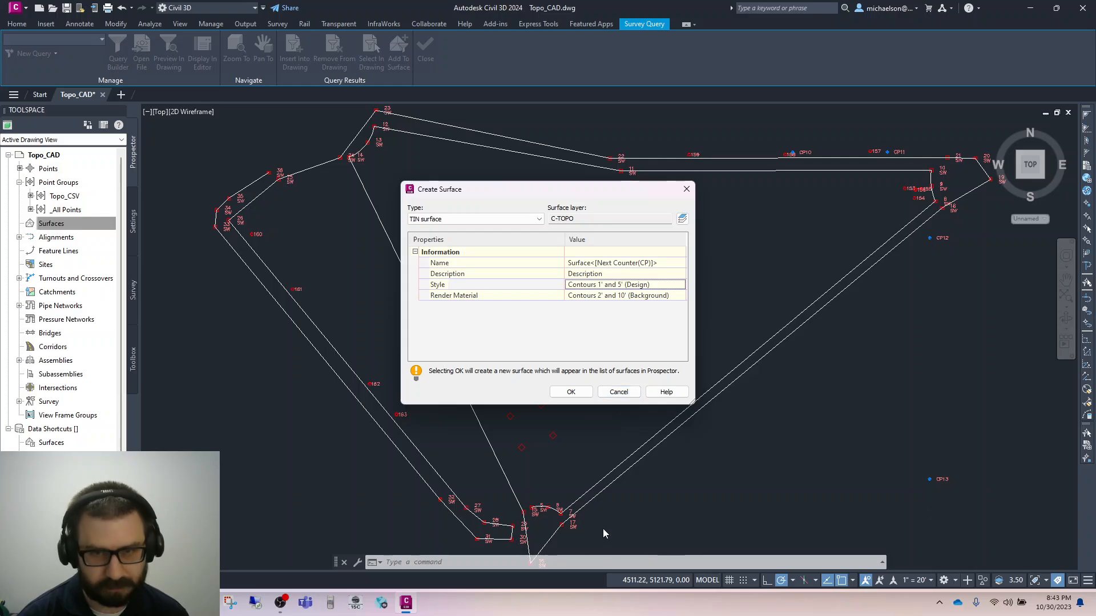
left_click(571, 392)
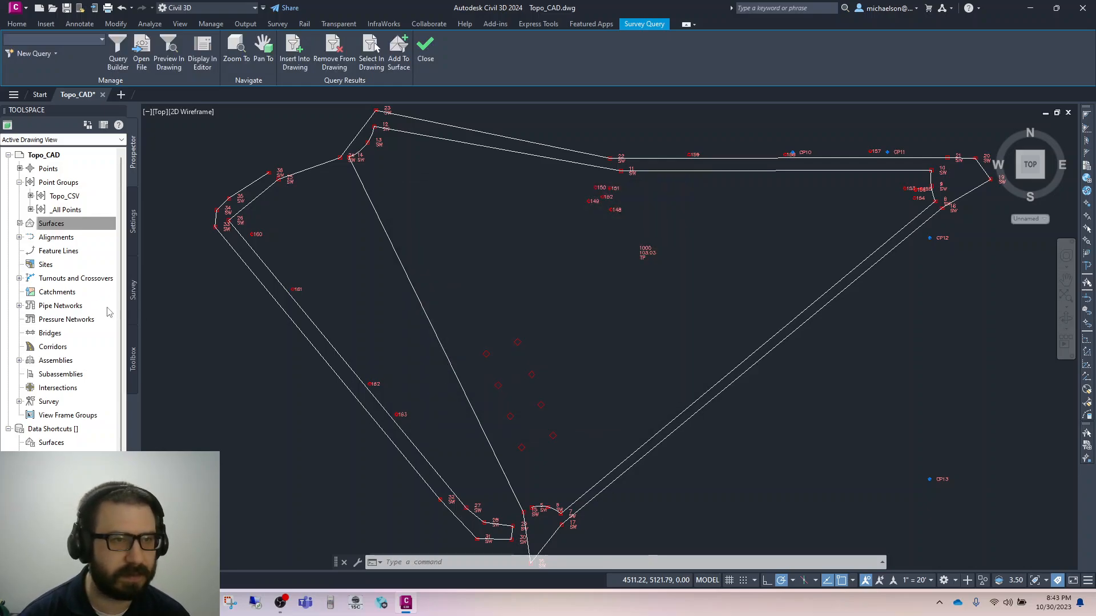
Step: Add the Contour Points survey query to the new surface's definition, including both point and figure results
left_click(30, 238)
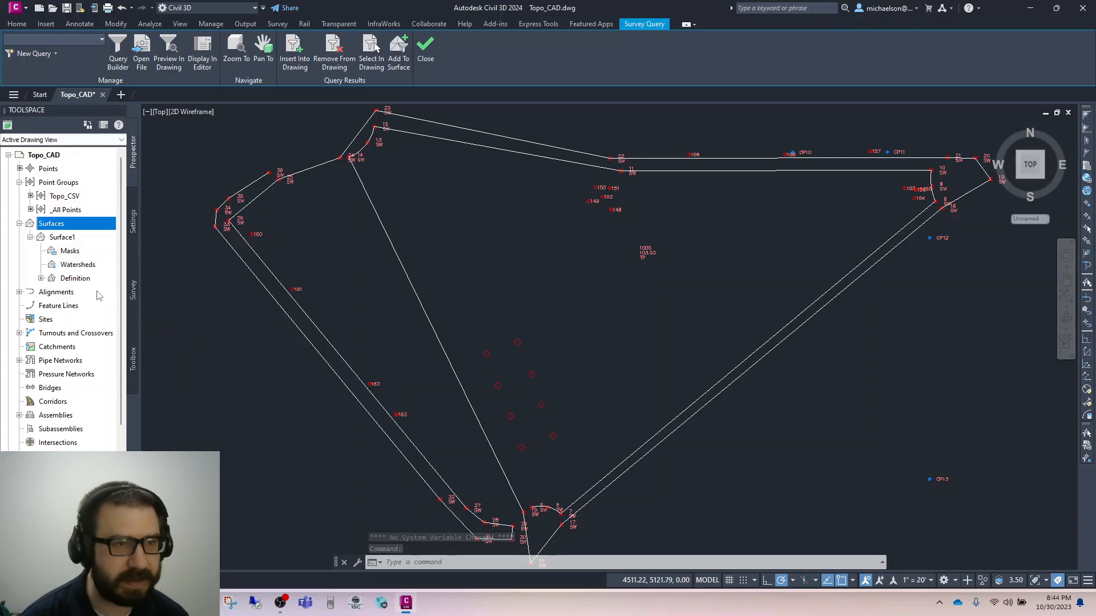
left_click(41, 279)
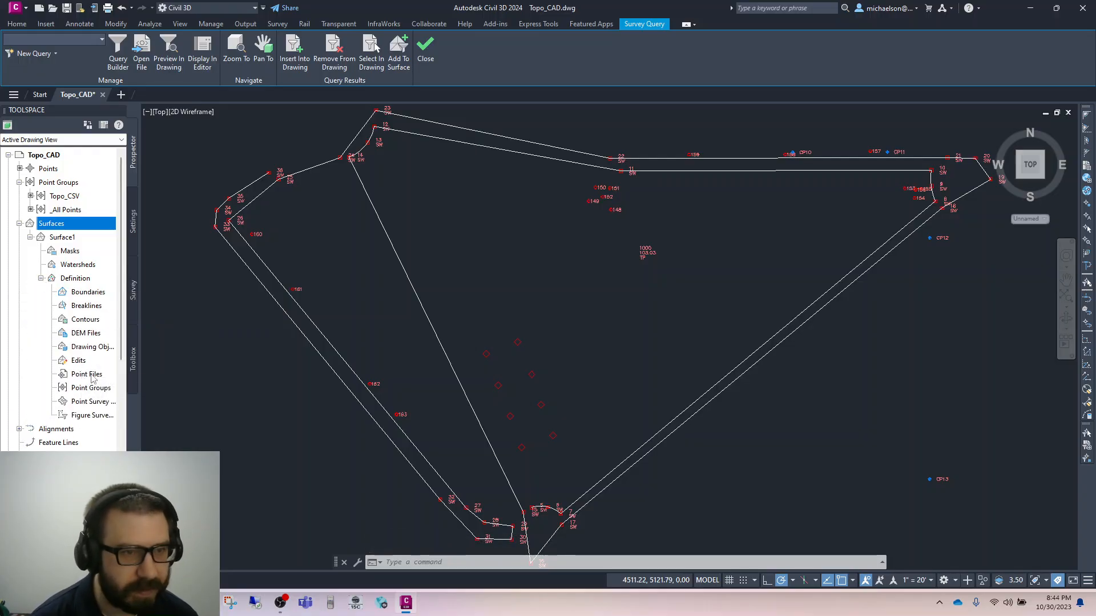
right_click(92, 401)
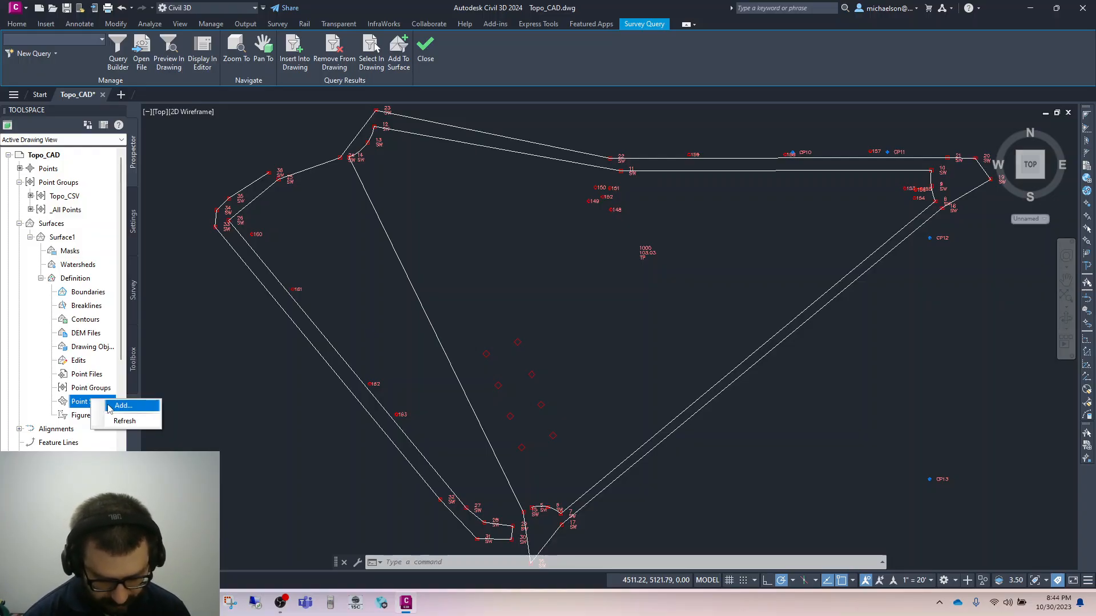
left_click(107, 407)
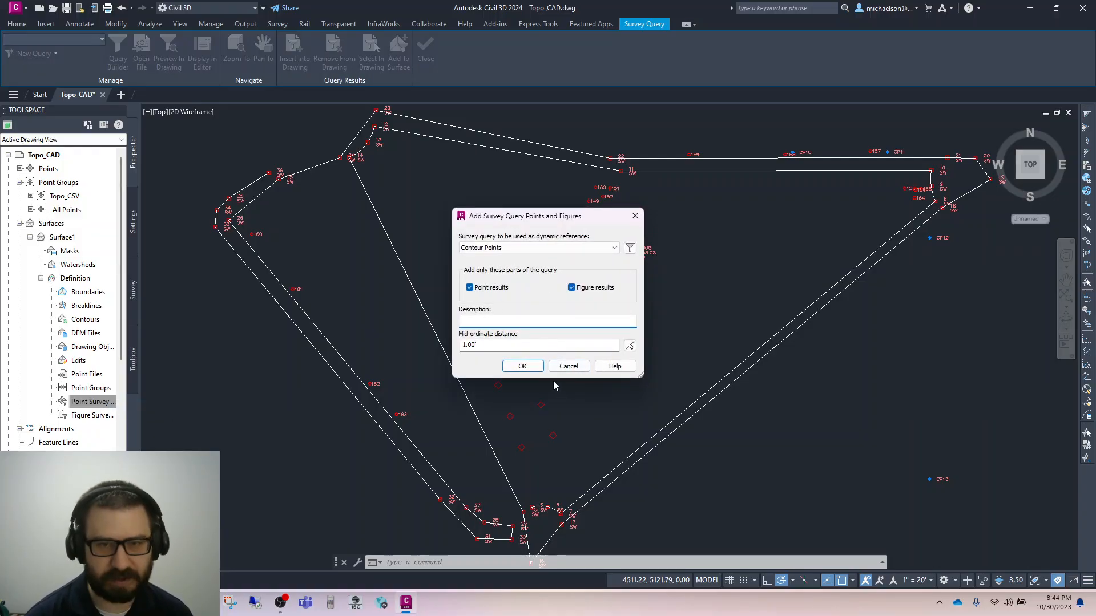
left_click(522, 366)
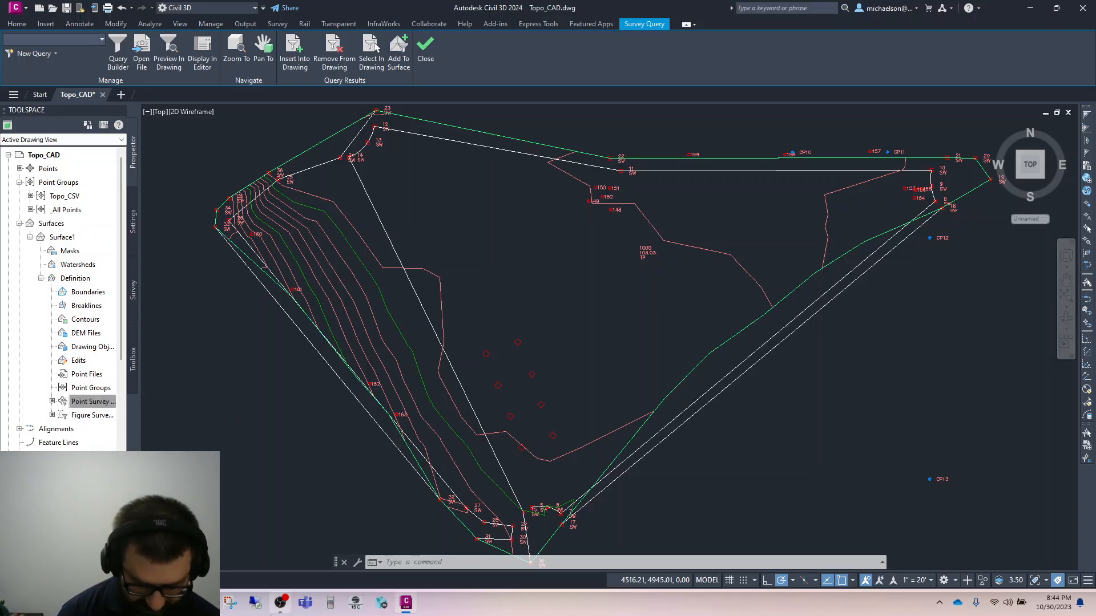
mouse_move(277, 606)
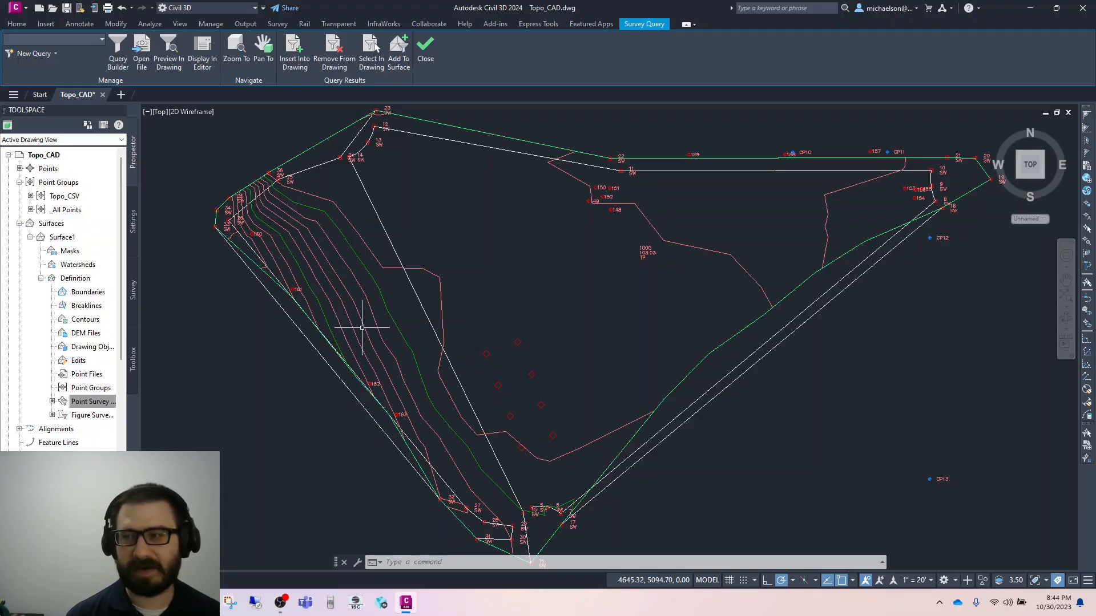
scroll(341, 267, "up", 2)
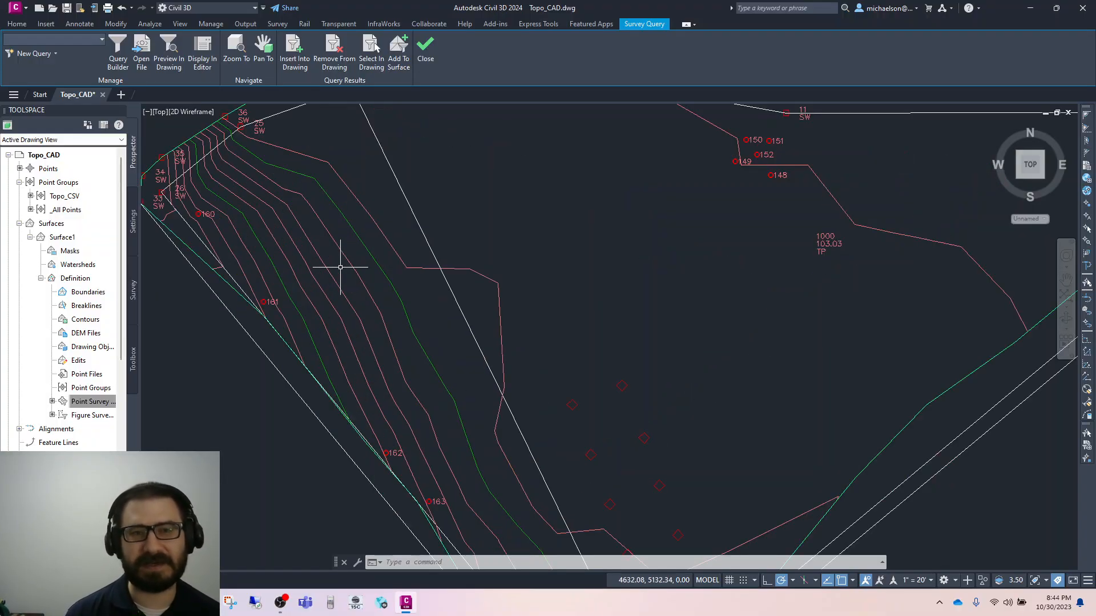
scroll(340, 268, "down", 3)
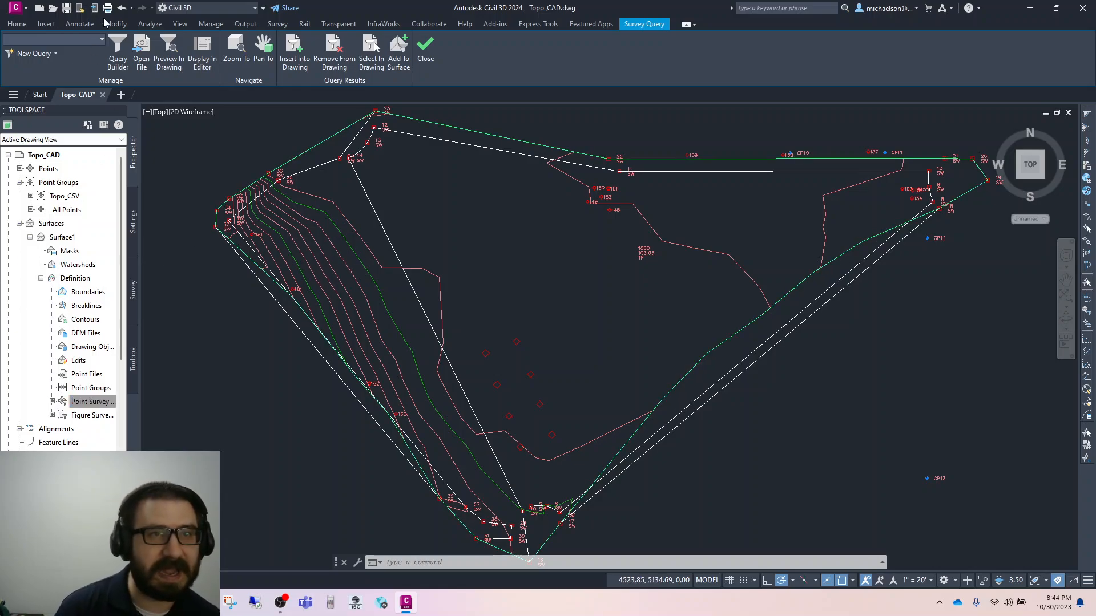
Step: Set up label creation for the Surface feature with the label type Contour - Single
left_click(79, 23)
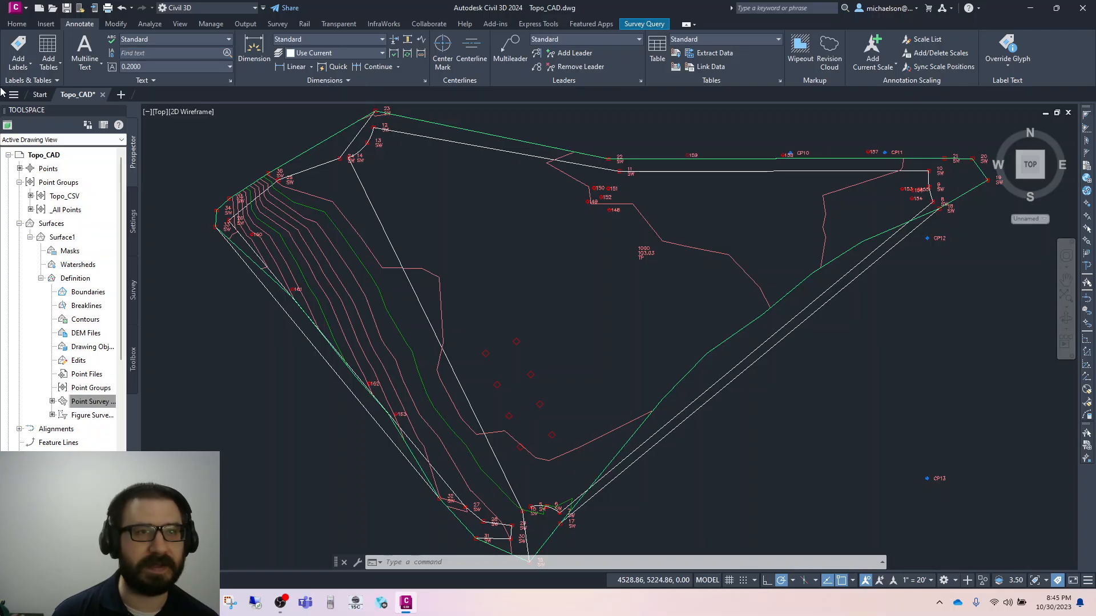
left_click(19, 62)
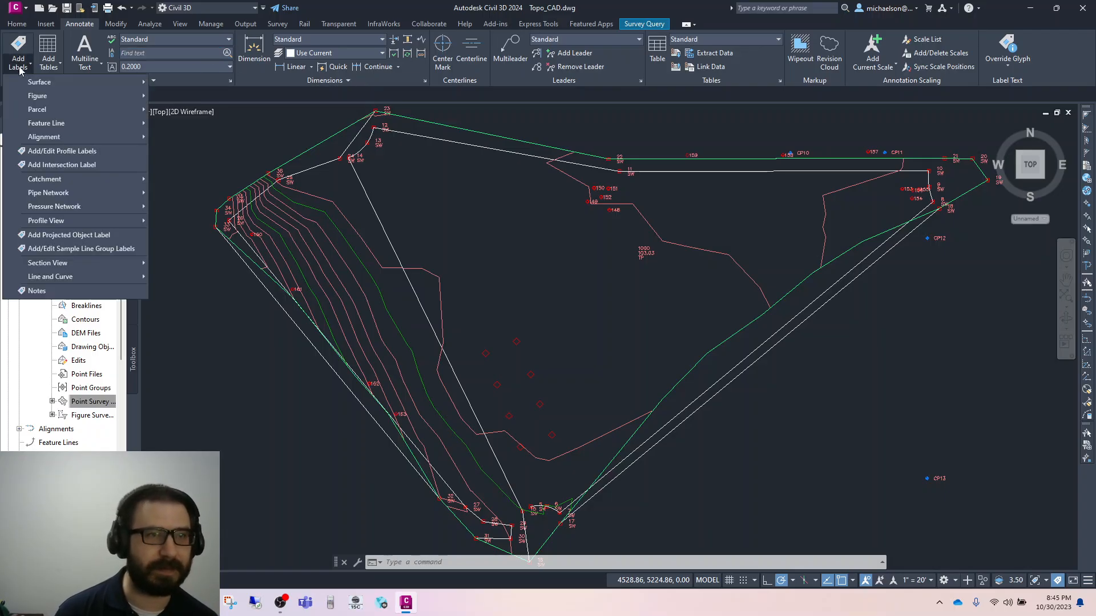
mouse_move(30, 95)
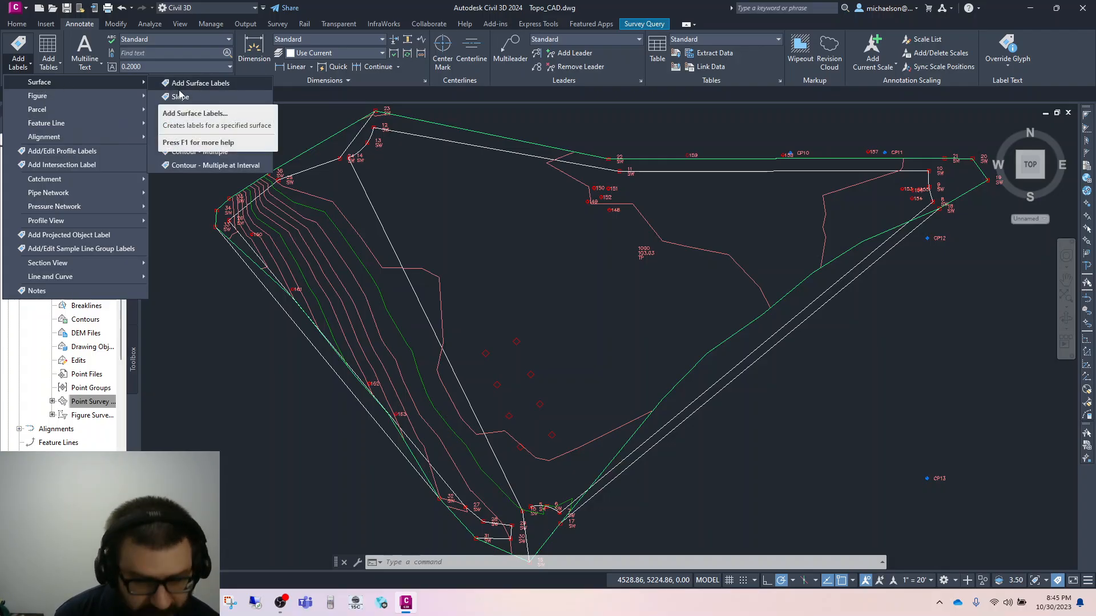
left_click(26, 54)
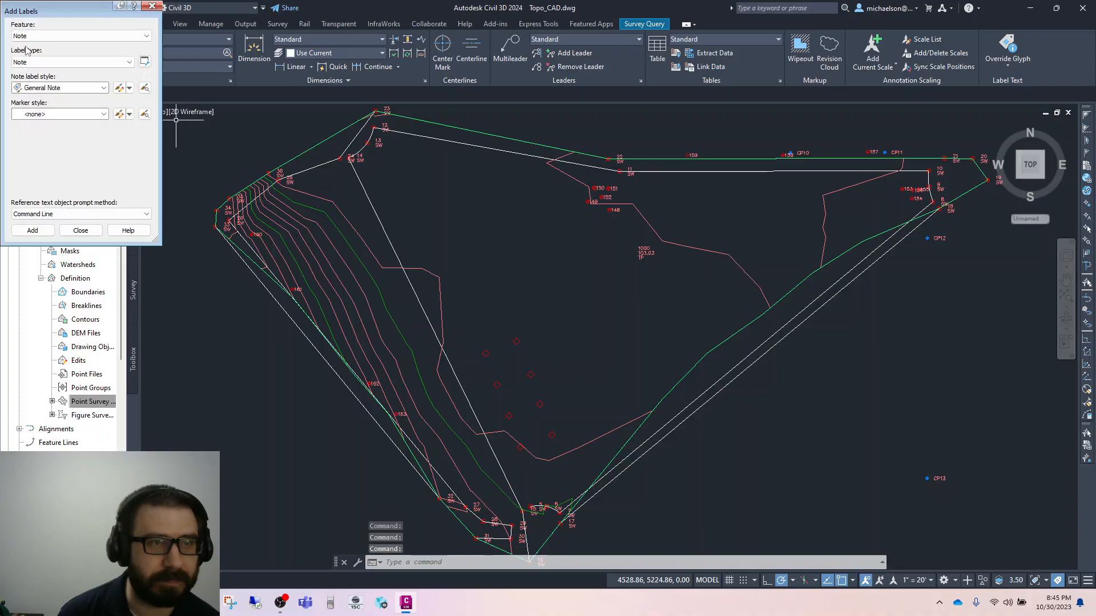
left_click(144, 37)
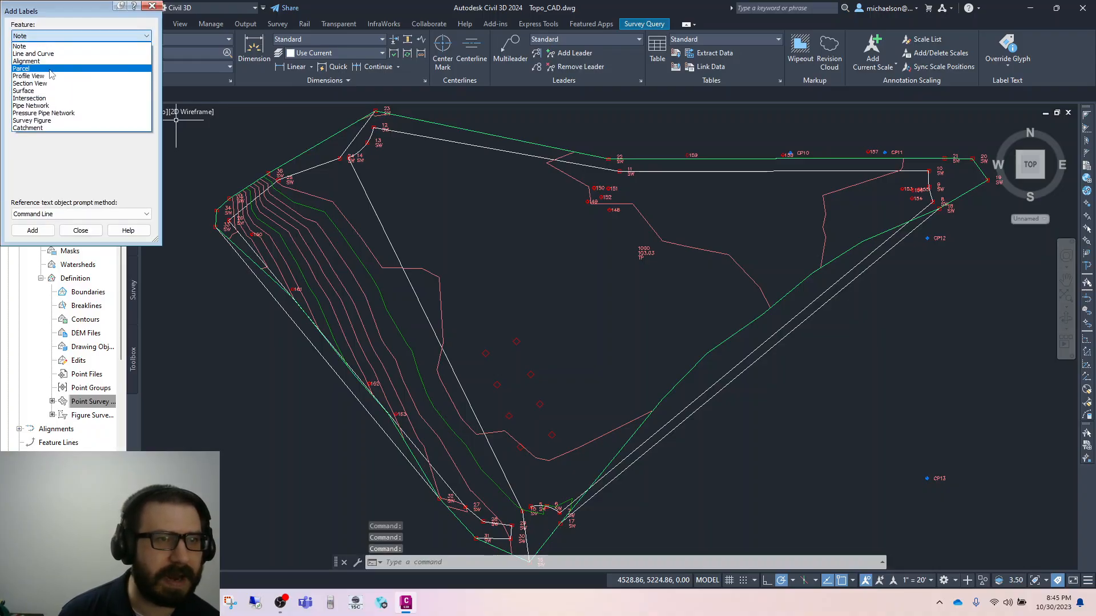
left_click(86, 91)
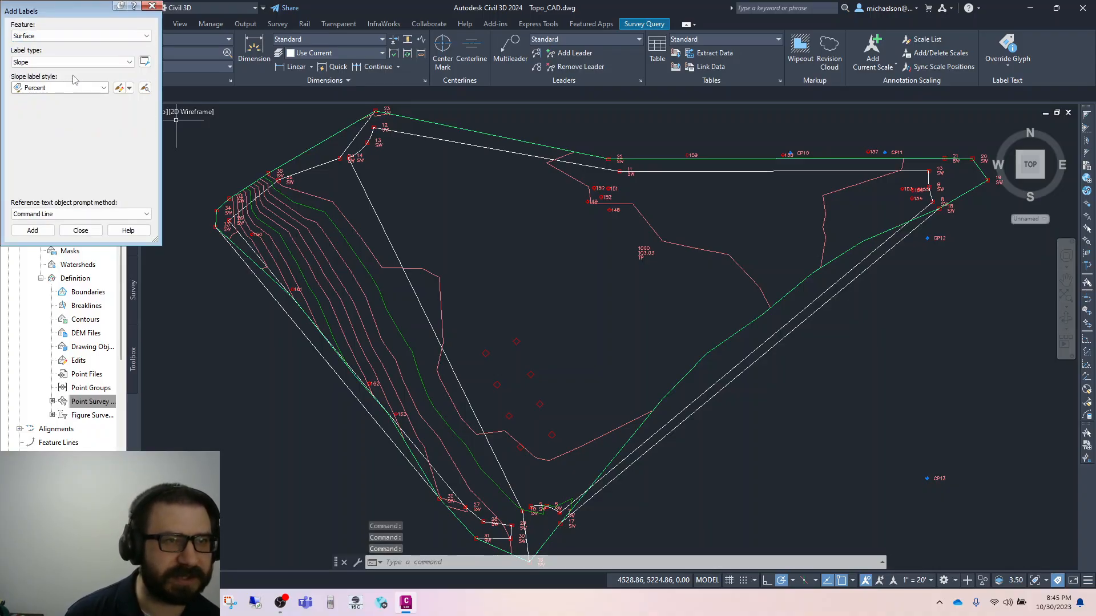
left_click(100, 63)
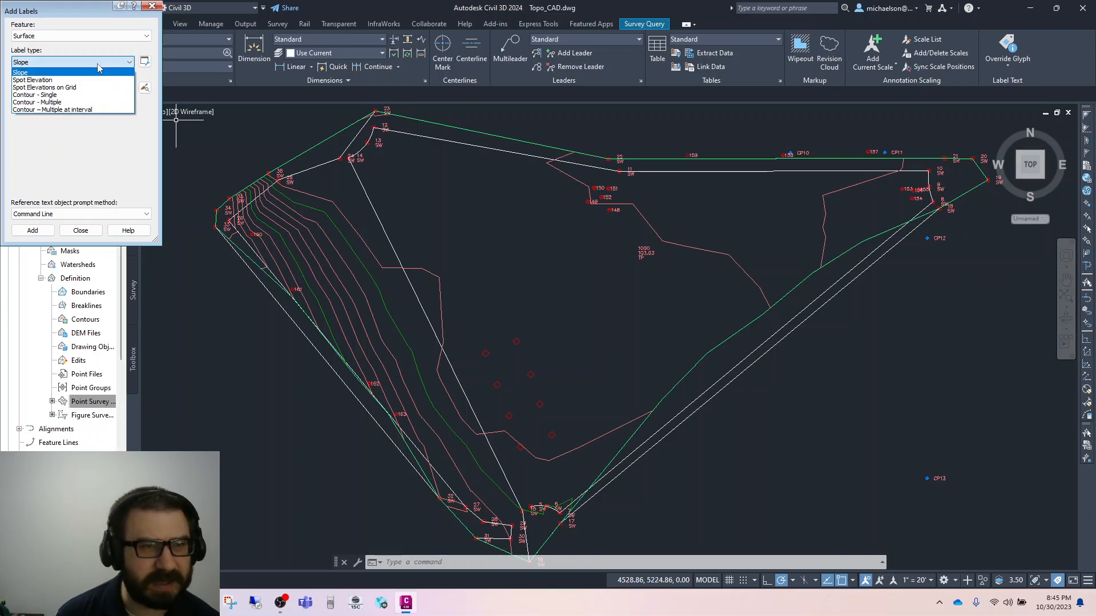
left_click(80, 95)
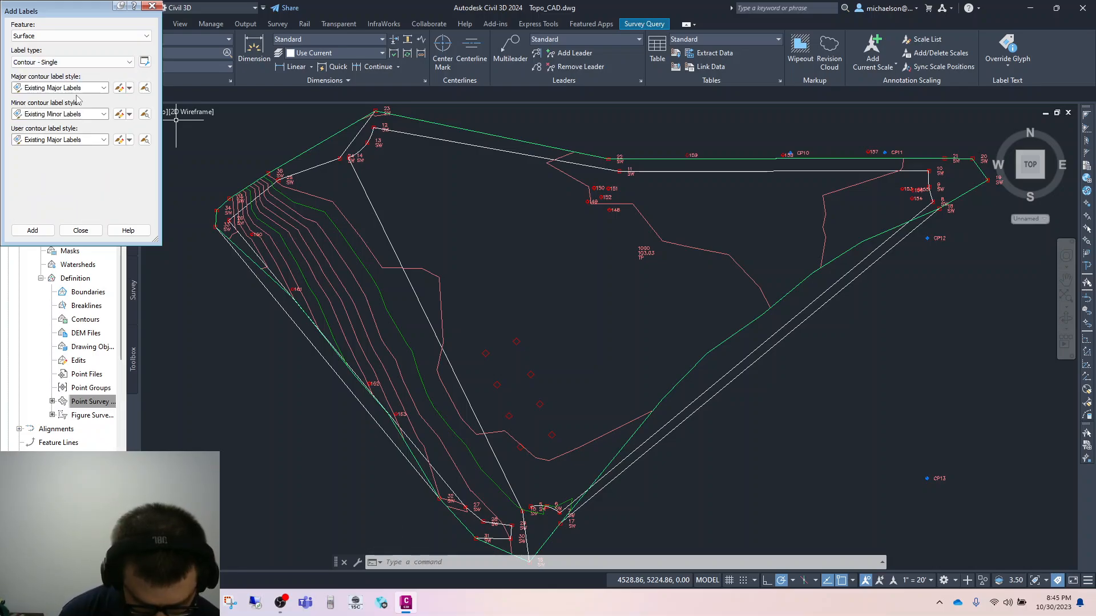
Step: Add single contour labels to the contour beside point 1000 and to the short contour west of points 153 to 155
left_click(32, 230)
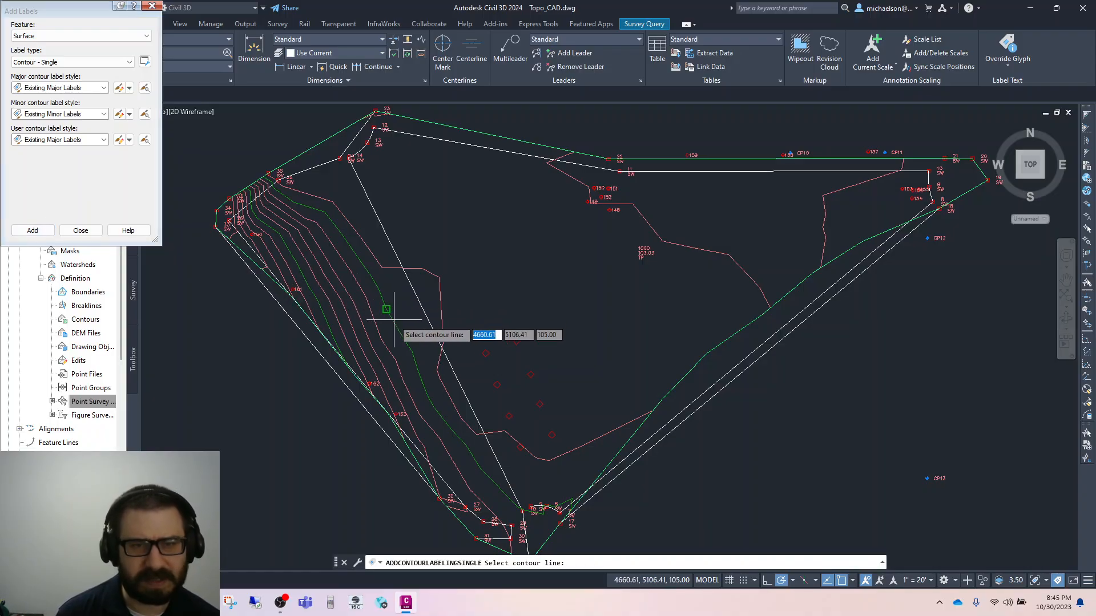
scroll(400, 319, "up", 2)
scroll(394, 320, "down", 2)
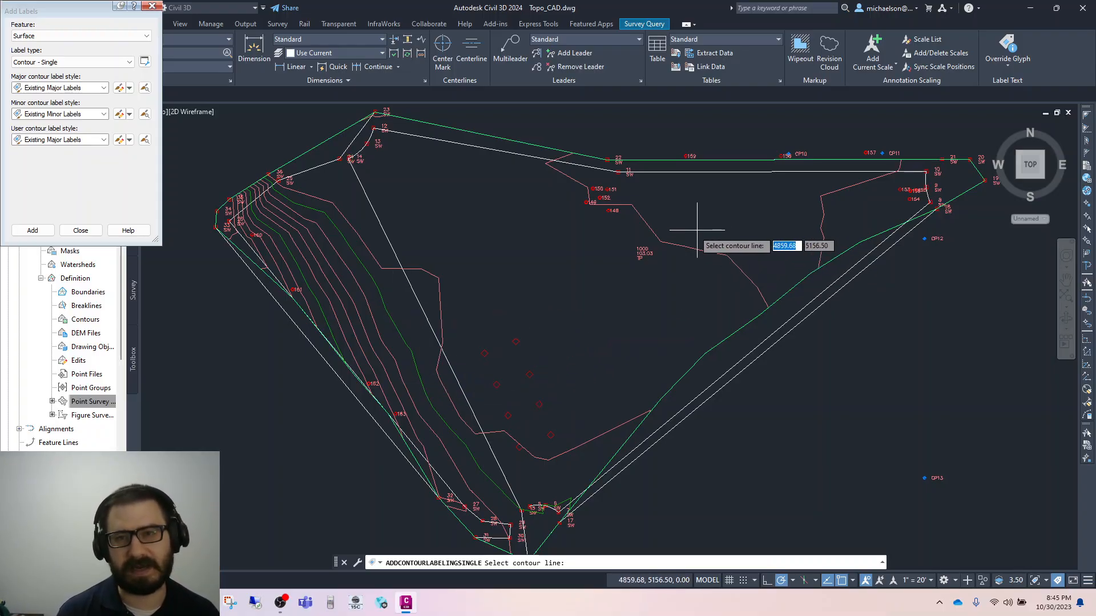
scroll(673, 232, "up", 5)
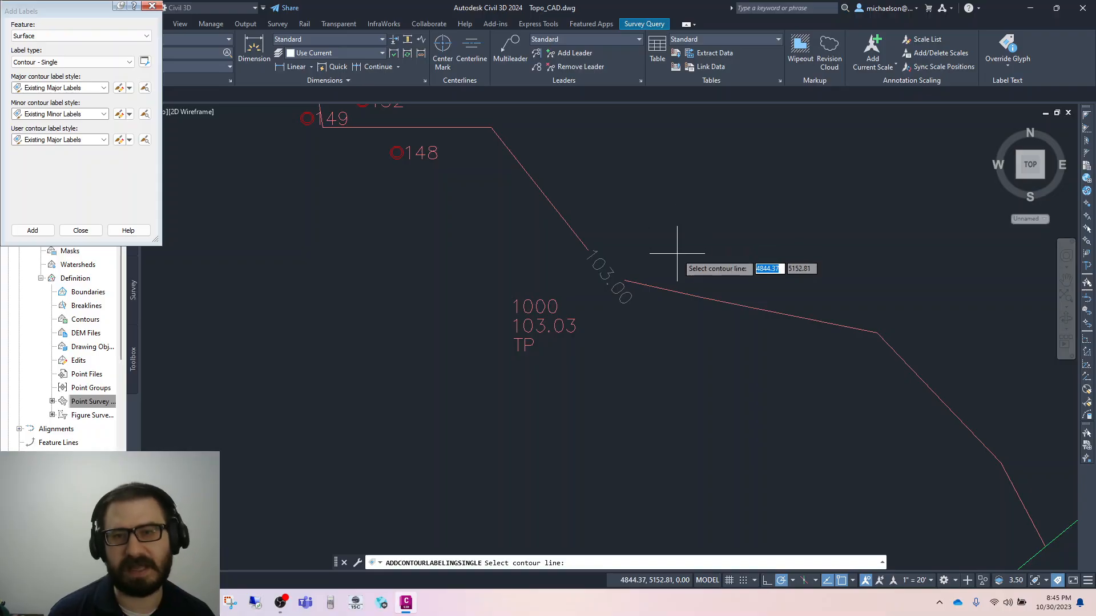
scroll(673, 234, "down", 4)
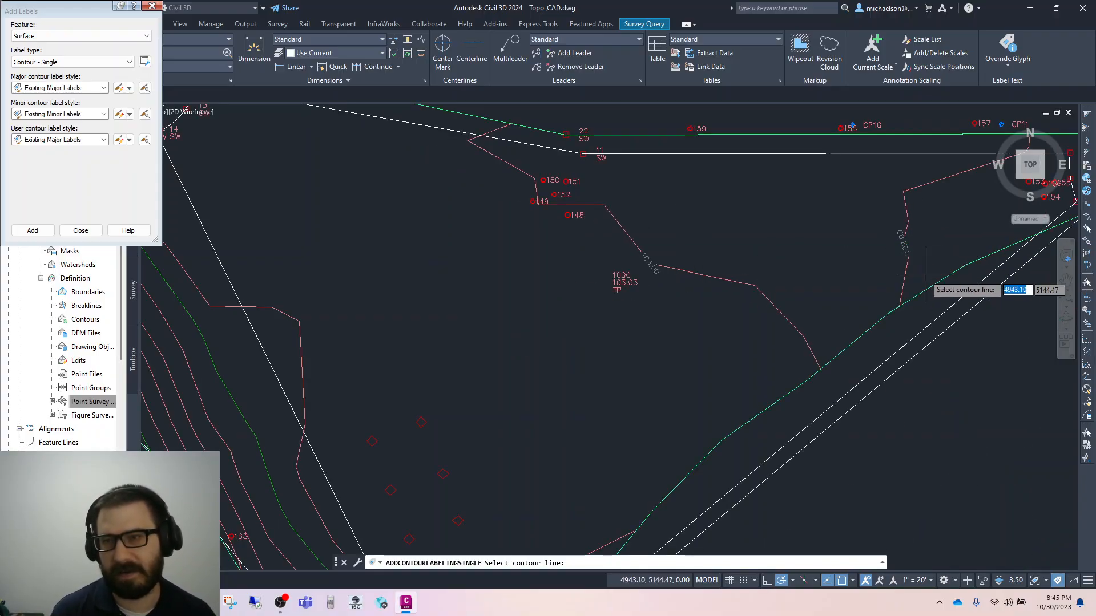
scroll(911, 242, "down", 4)
scroll(914, 250, "up", 4)
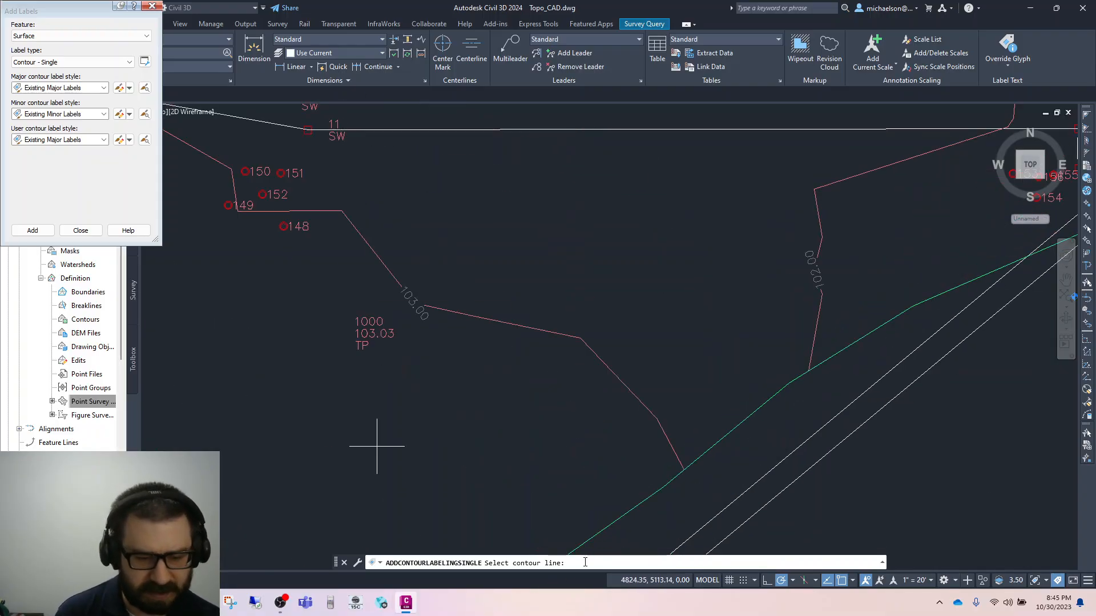
Step: Label the contour just west of the tree symbols and the adjacent green major contour
scroll(764, 391, "down", 3)
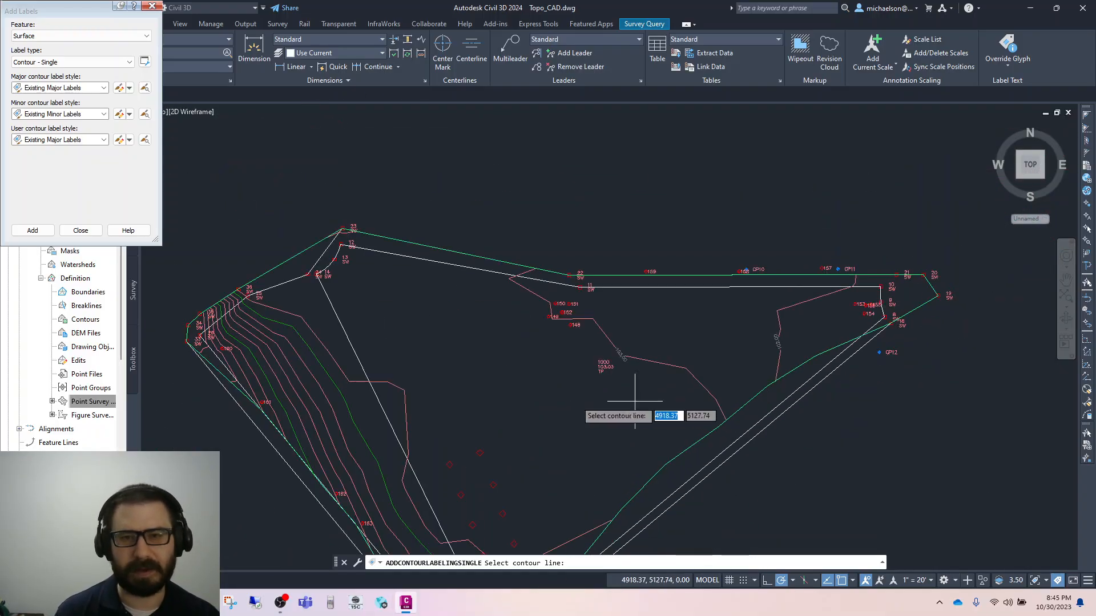
scroll(399, 402, "up", 3)
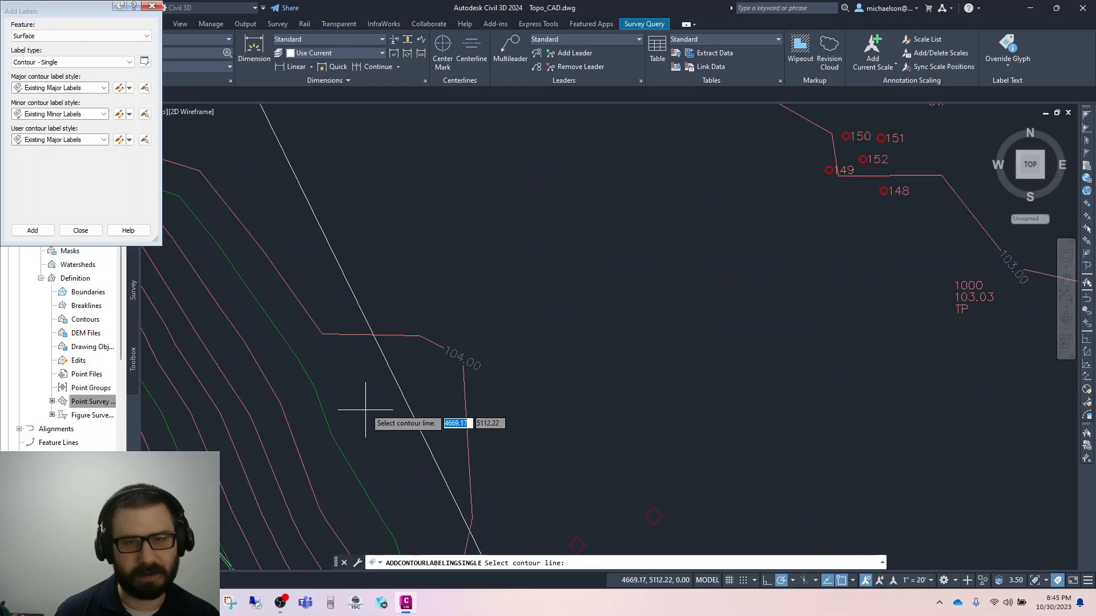
scroll(365, 409, "down", 4)
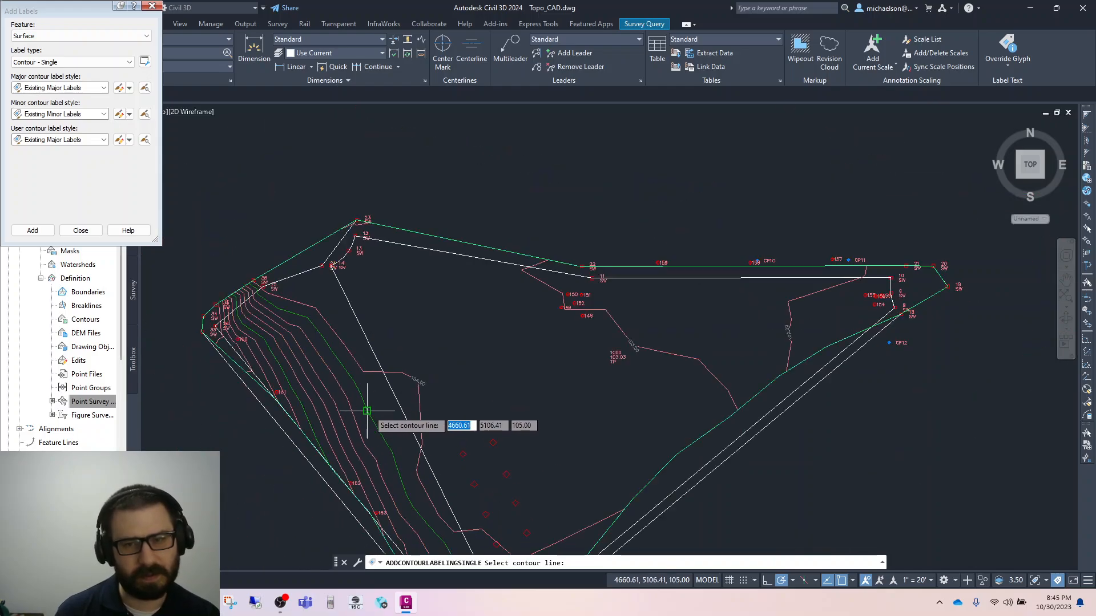
left_click(367, 411)
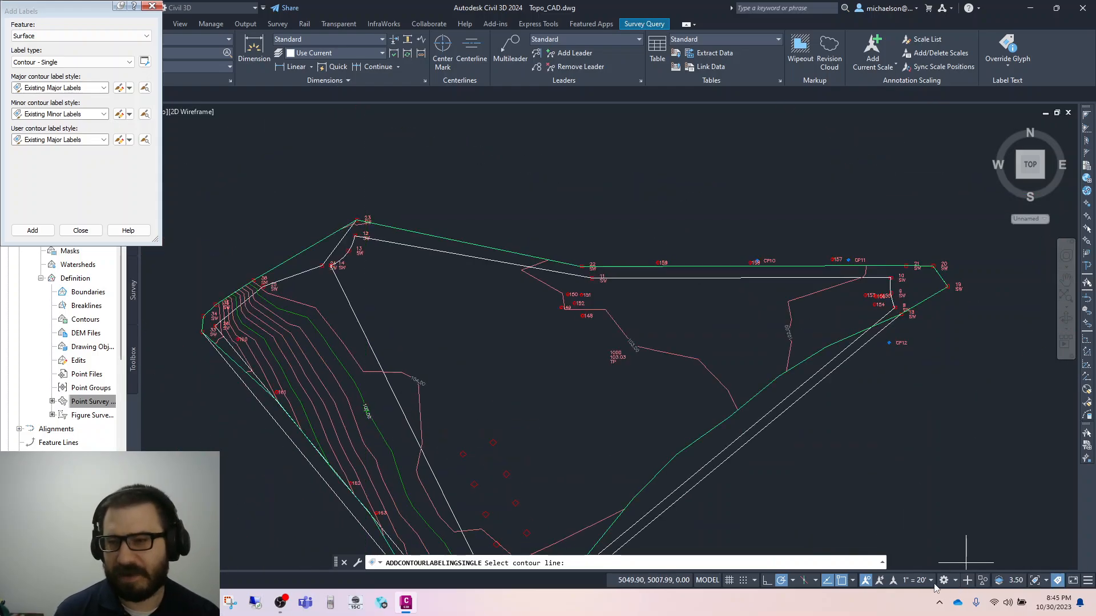
Step: Check which object snap modes are enabled while the contour labeling command is running
left_click(853, 581)
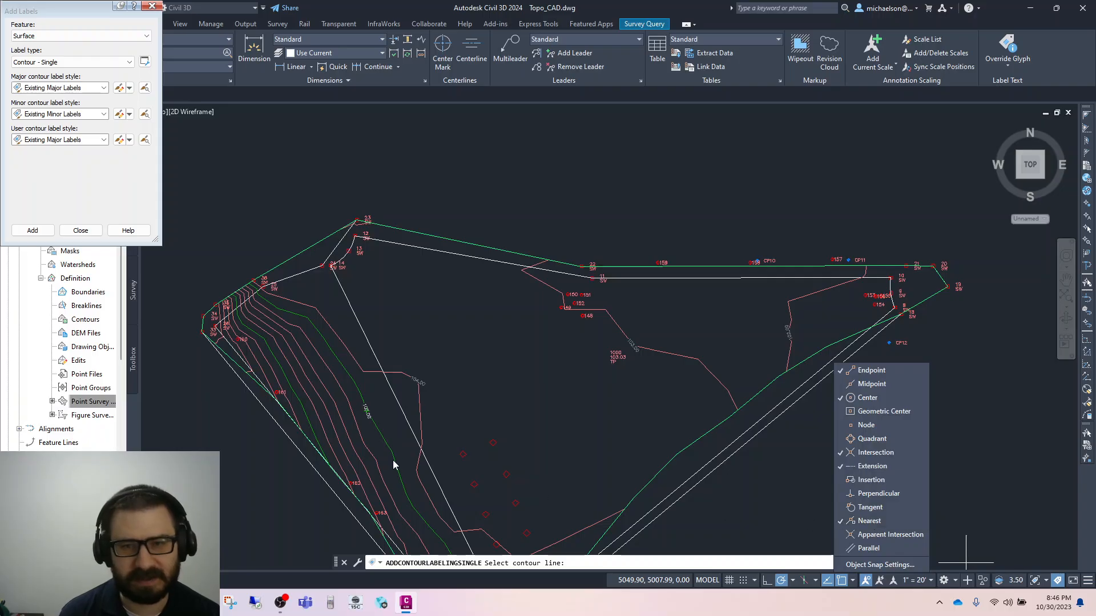
left_click(485, 583)
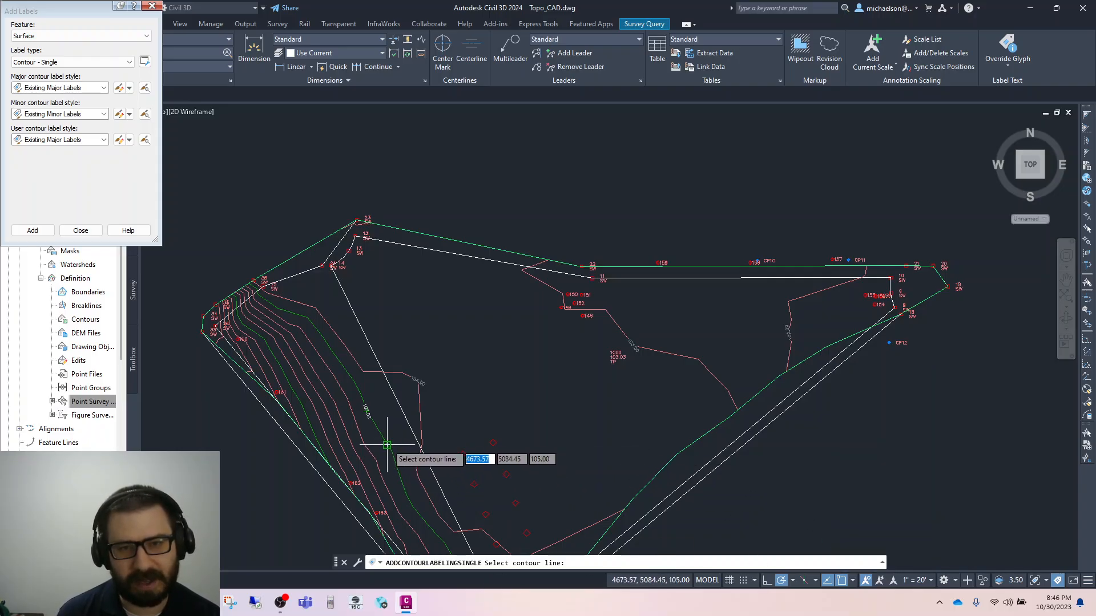
scroll(377, 465, "up", 6)
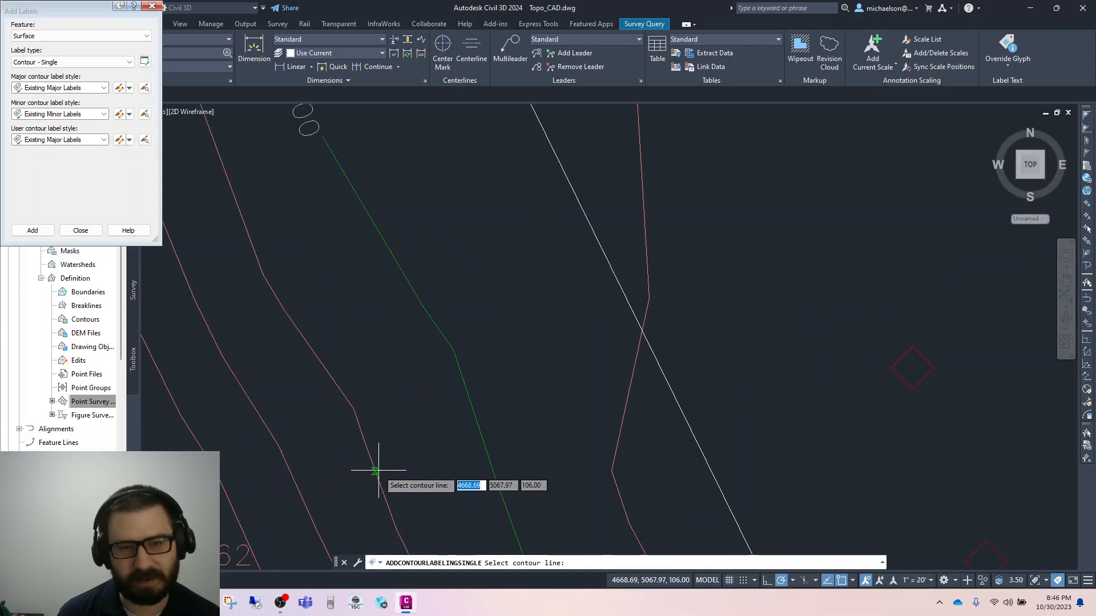
Step: Label the 107, 108, 109 and 110 contours on the steep west slope, beside the labeled 106 contour
scroll(377, 465, "down", 2)
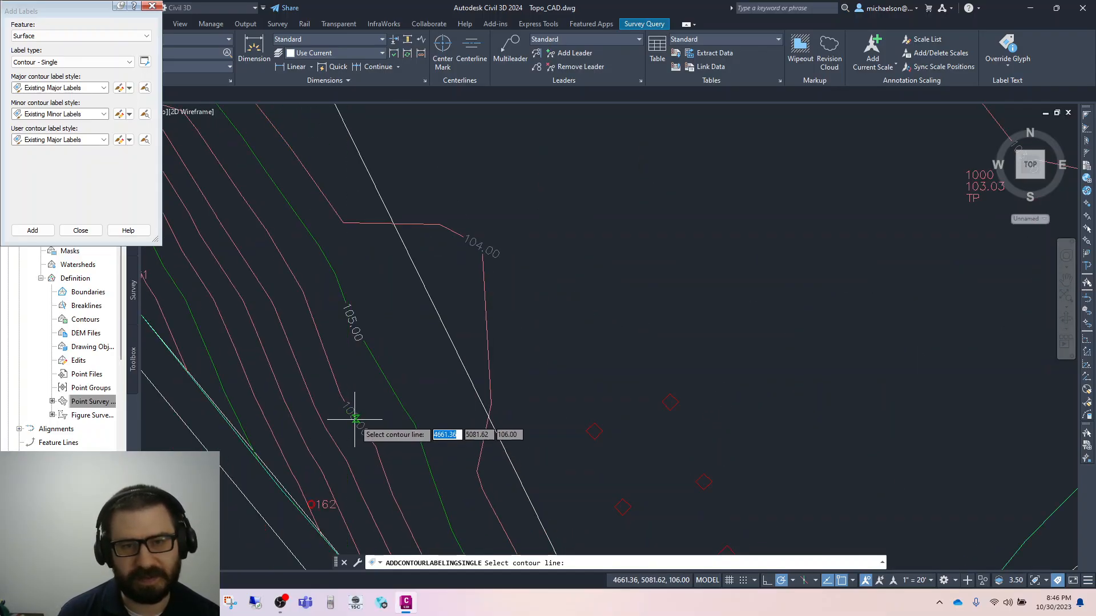
left_click(318, 413)
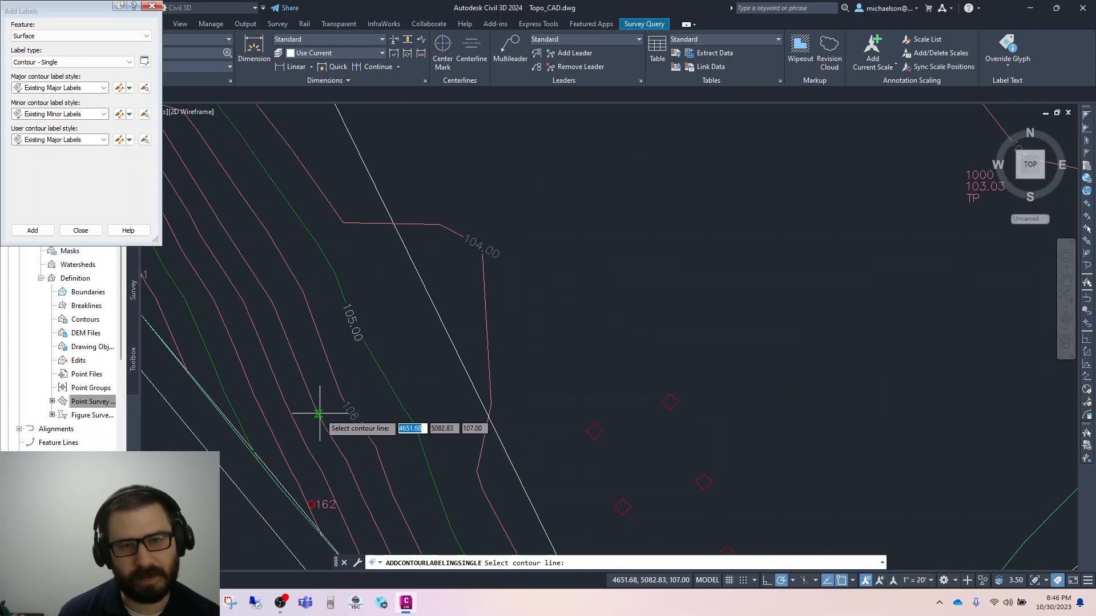
left_click(276, 383)
scroll(499, 415, "down", 2)
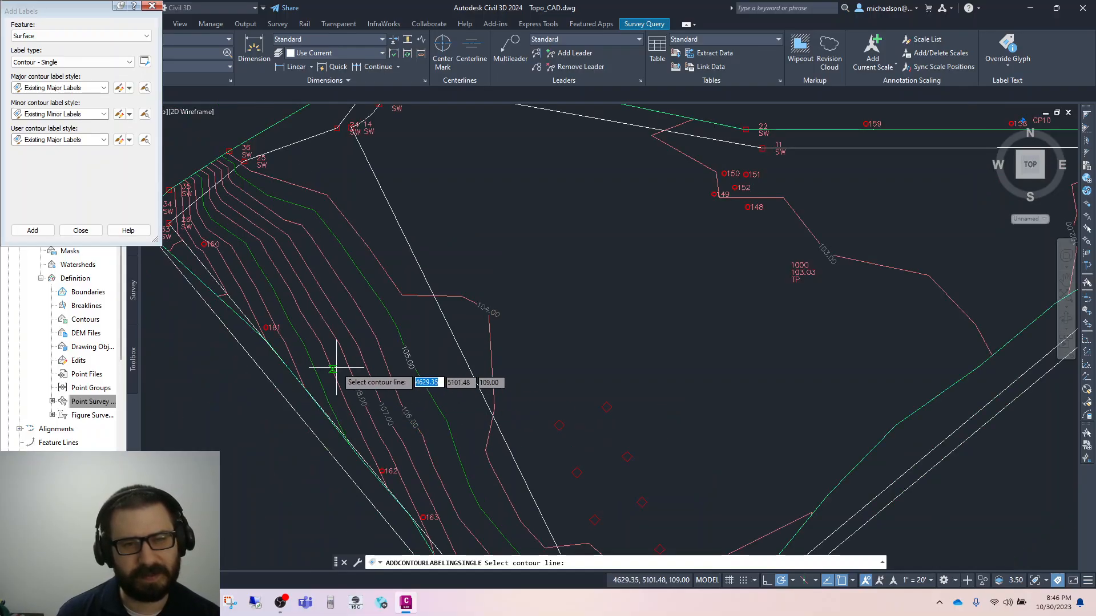
left_click(329, 371)
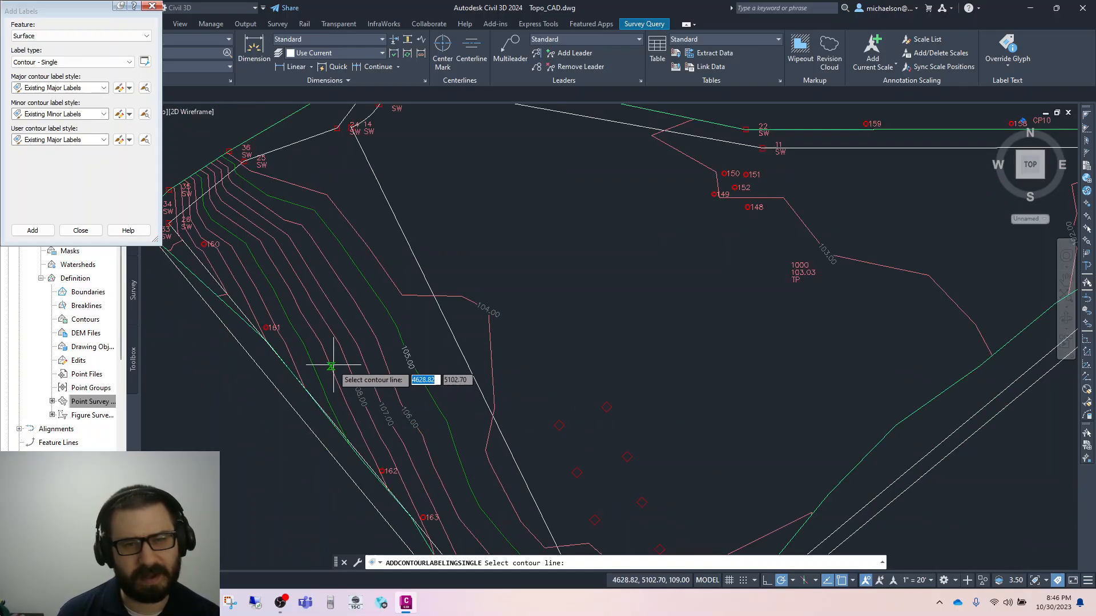
left_click(279, 301)
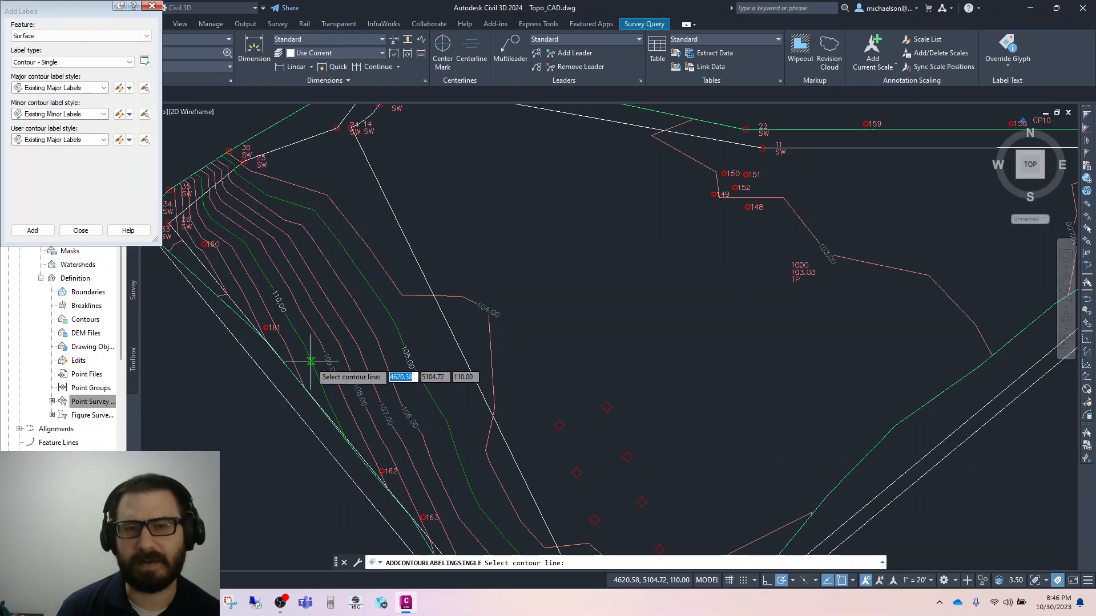
Step: Label the remaining 111, 112 and 113 contours on the west slope beside survey point 160
scroll(353, 337, "up", 2)
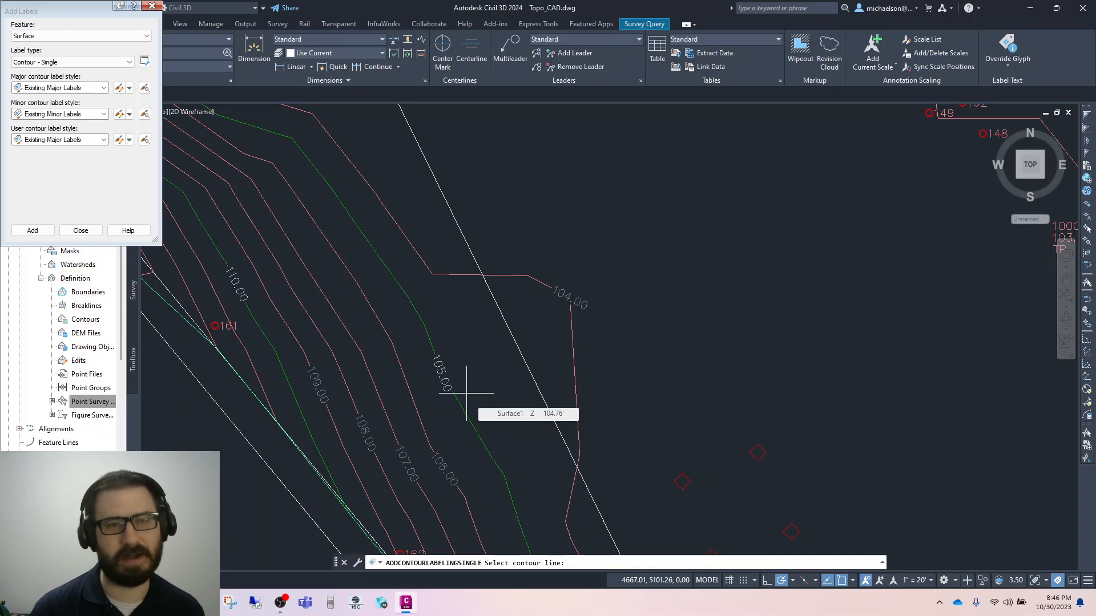
scroll(466, 393, "down", 3)
scroll(454, 389, "up", 2)
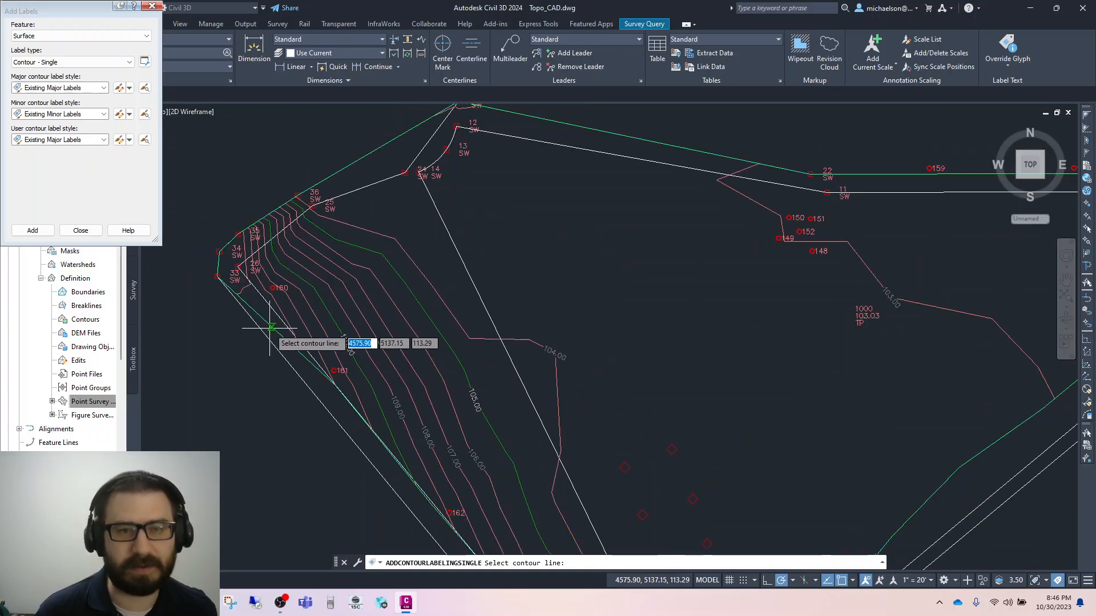
scroll(318, 318, "up", 2)
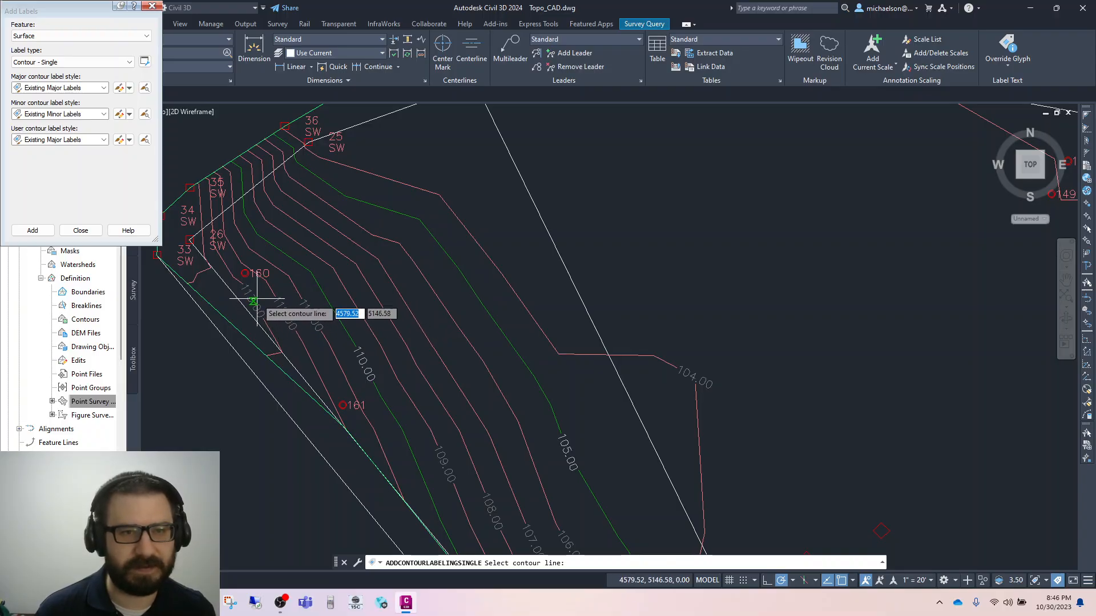
Step: Check the whole site for contours that still lack labels, and end the contour labeling command
scroll(366, 349, "down", 3)
scroll(440, 485, "up", 3)
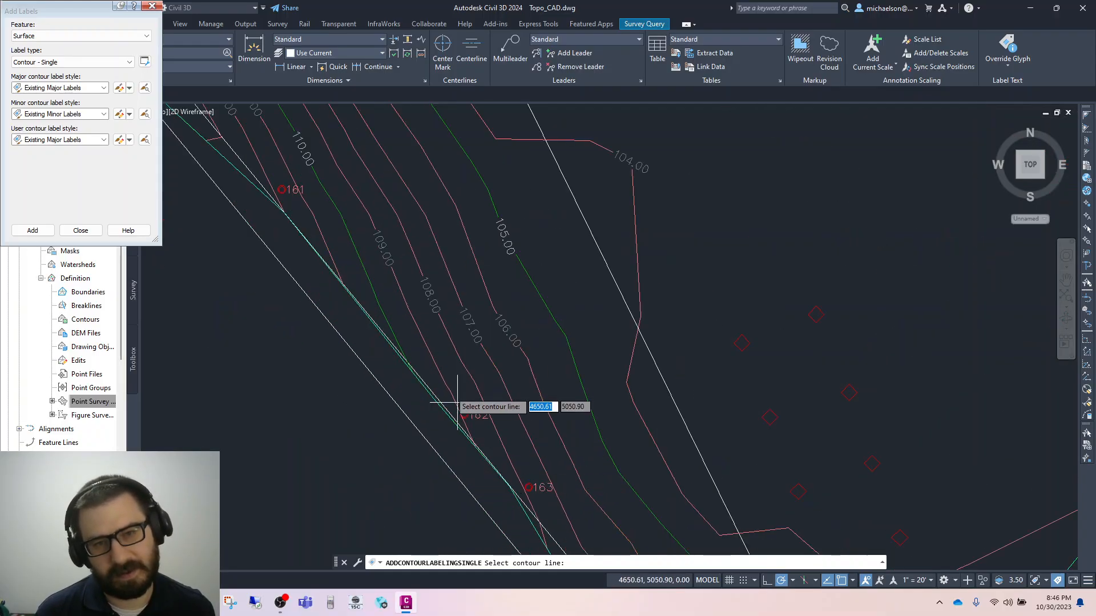
scroll(300, 269, "down", 8)
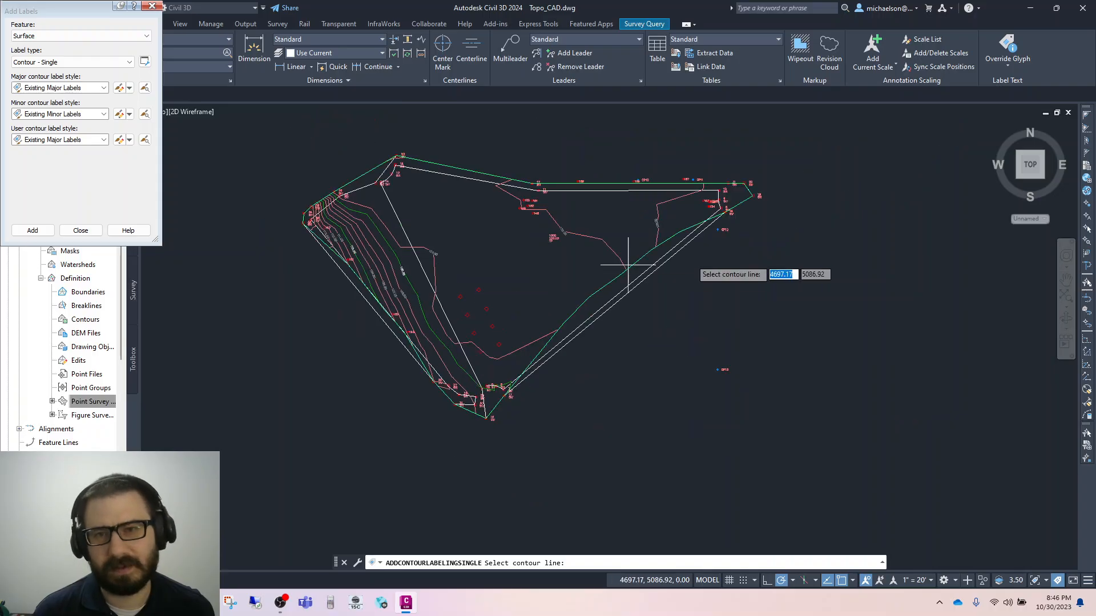
scroll(628, 265, "up", 3)
scroll(582, 234, "down", 3)
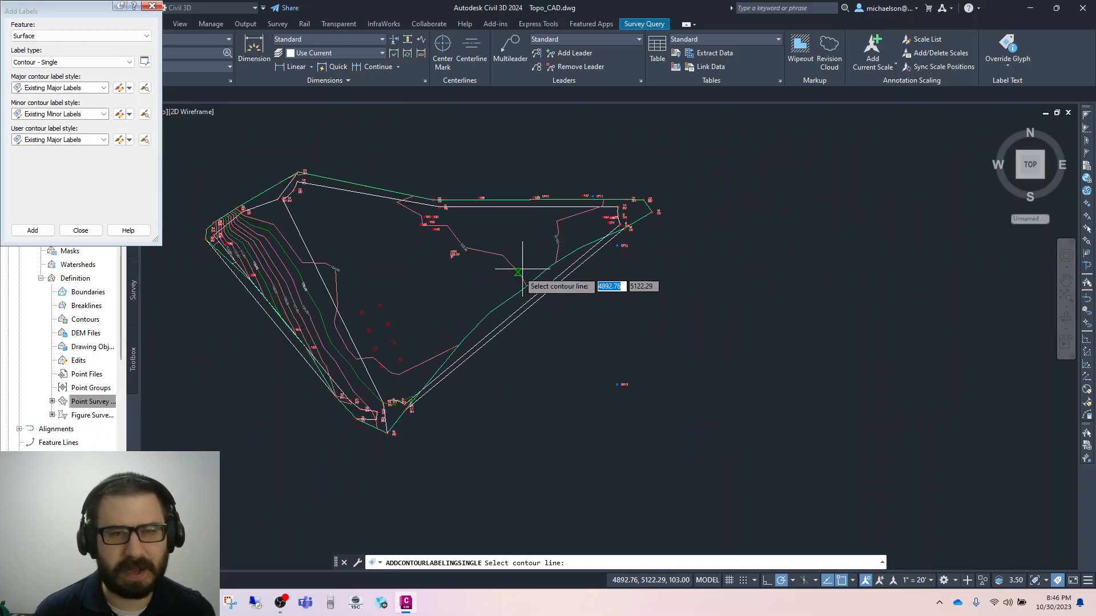
scroll(352, 296, "up", 2)
scroll(351, 296, "down", 2)
scroll(256, 275, "up", 2)
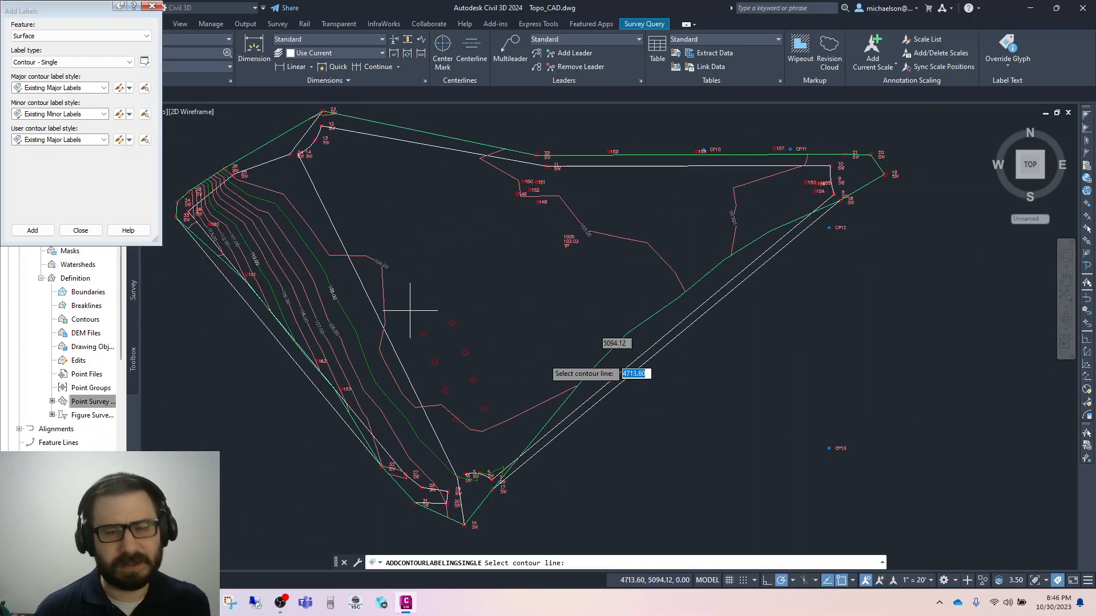
key("Escape")
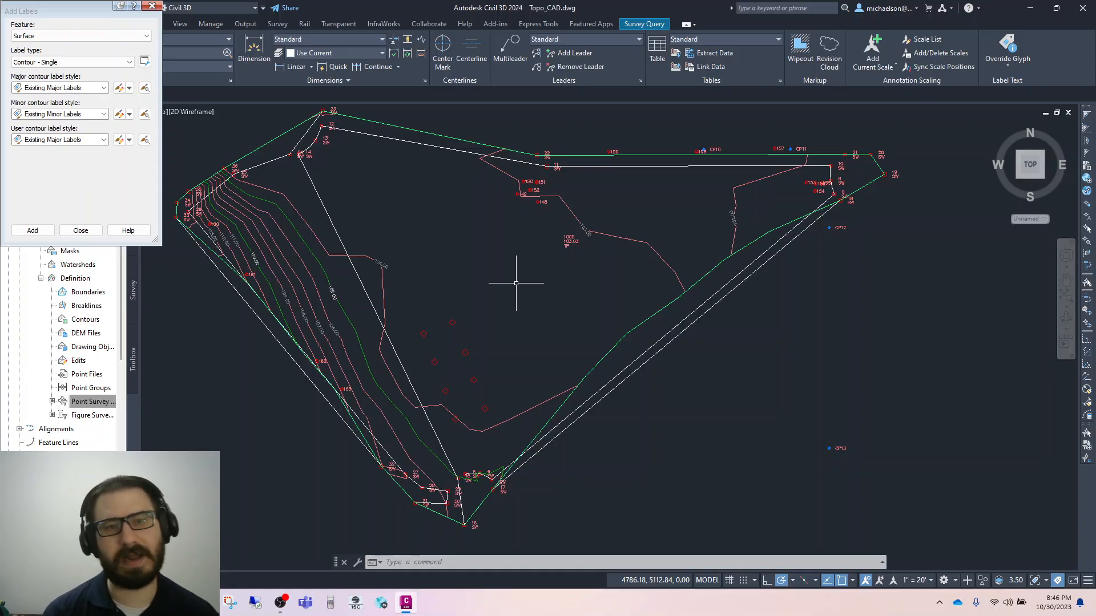
Step: Close the Add Labels dialog and zoom the drawing to its extents
scroll(280, 286, "up", 3)
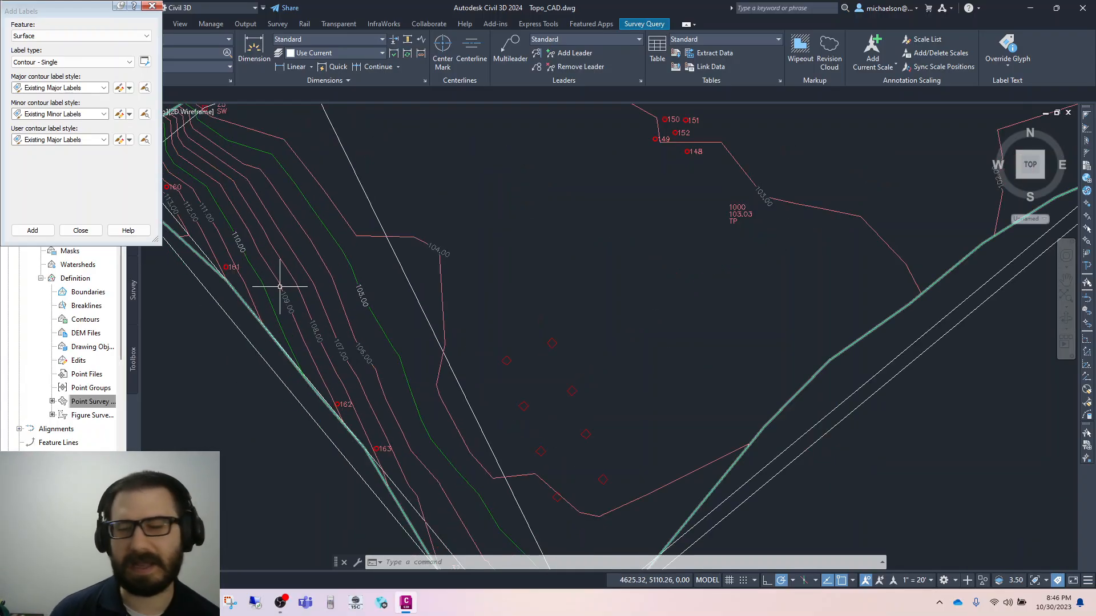
mouse_move(279, 287)
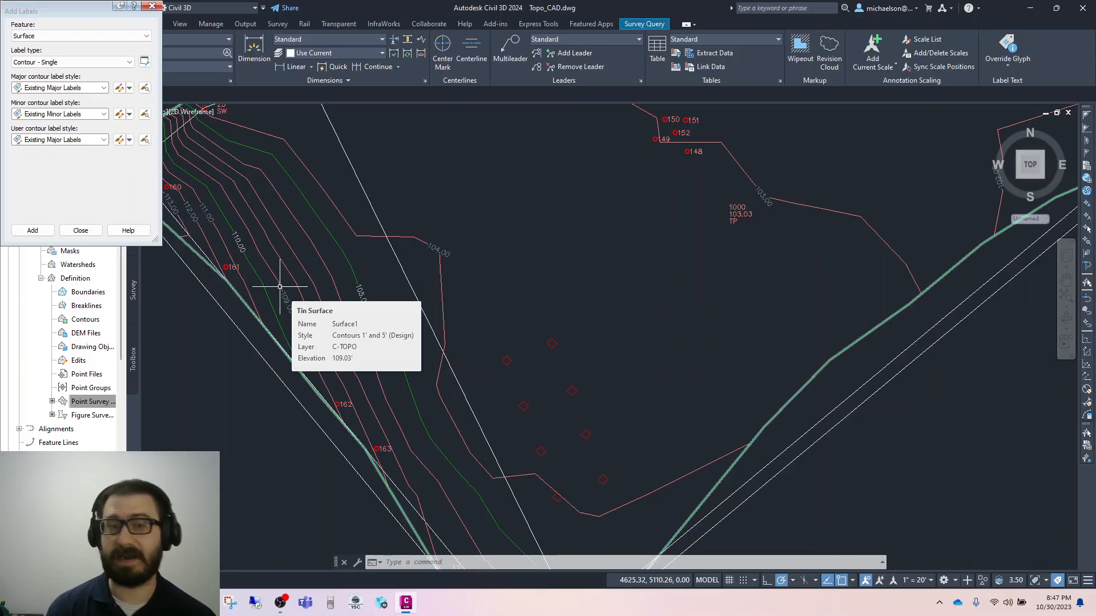
scroll(557, 317, "down", 3)
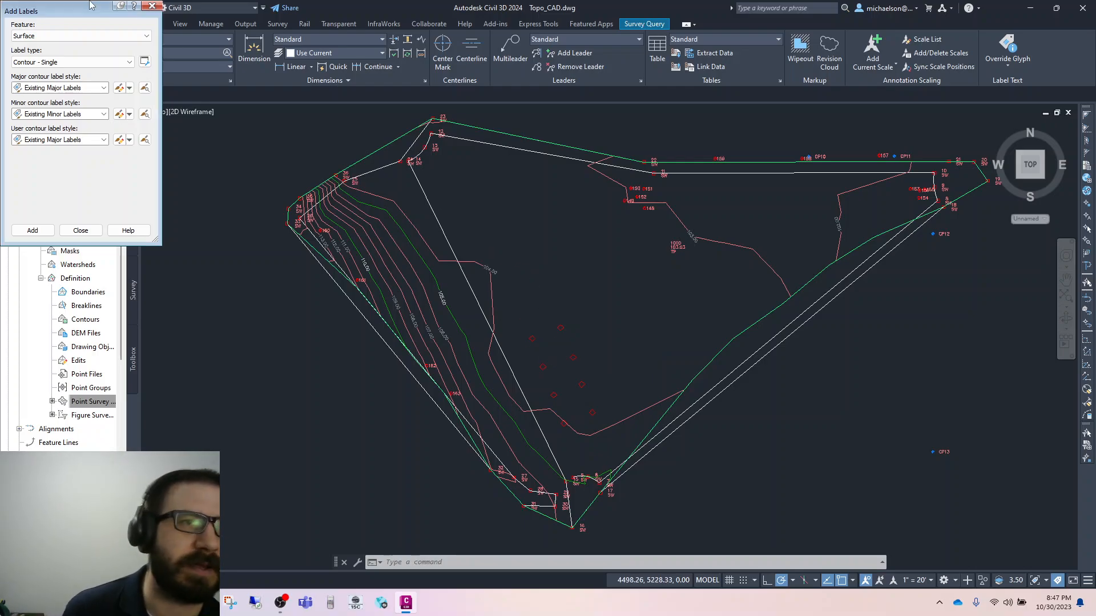
left_click(152, 5)
left_click(68, 8)
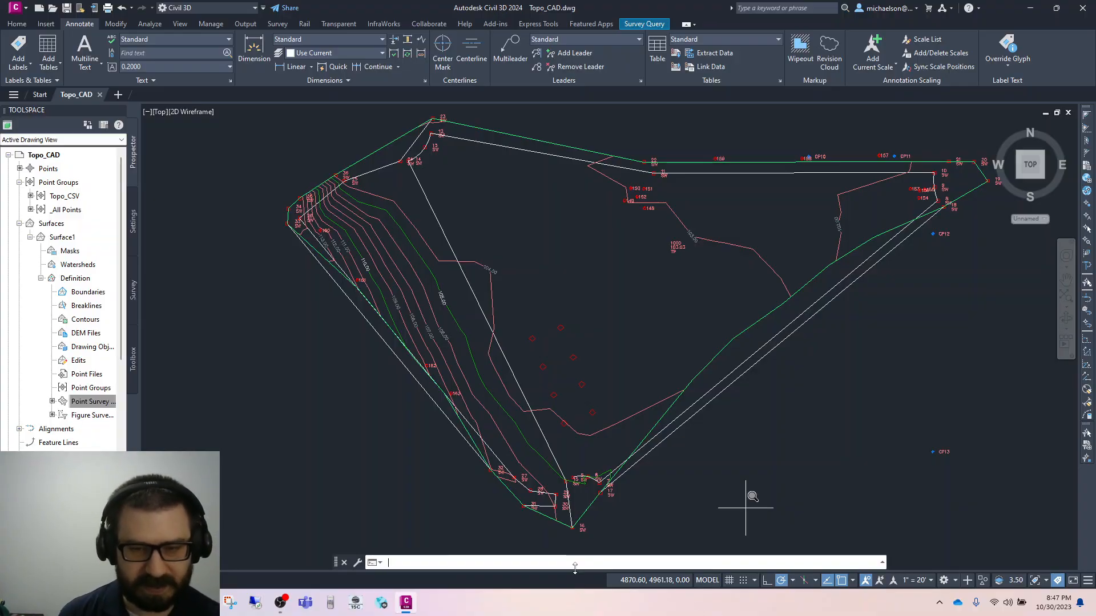
type("z")
key("Return")
type("E")
key("Return")
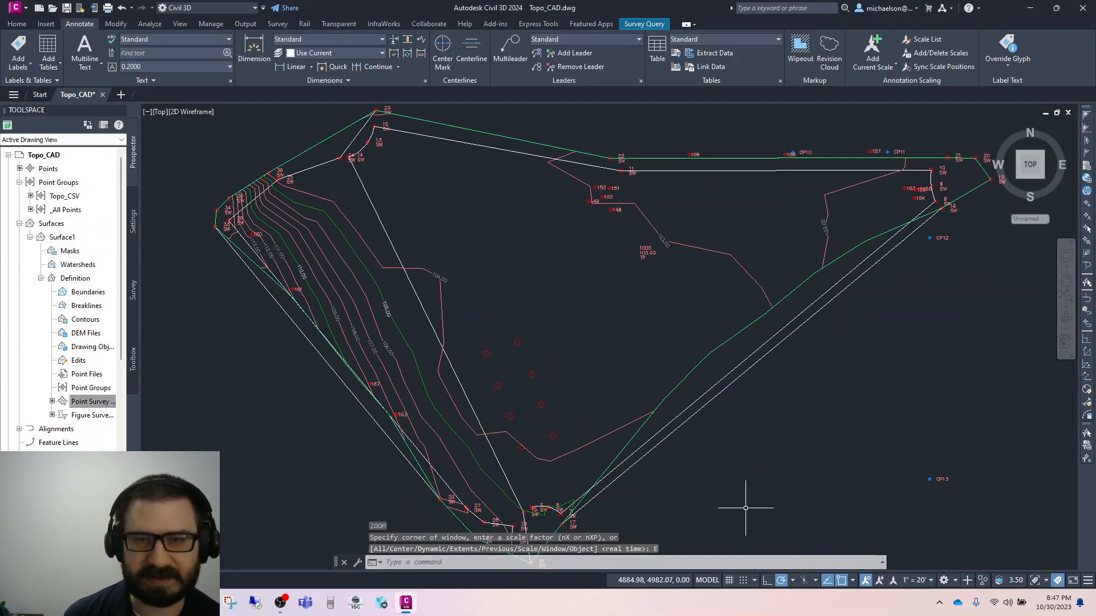
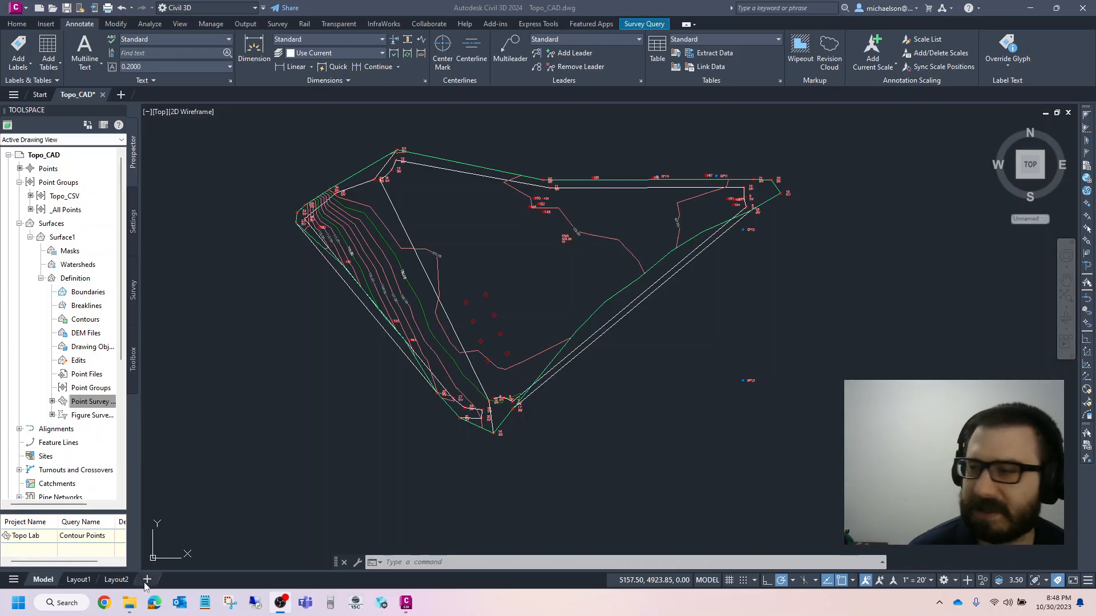
Step: Review Layout1 and Layout2, and create a new layout after them and open it
left_click(85, 581)
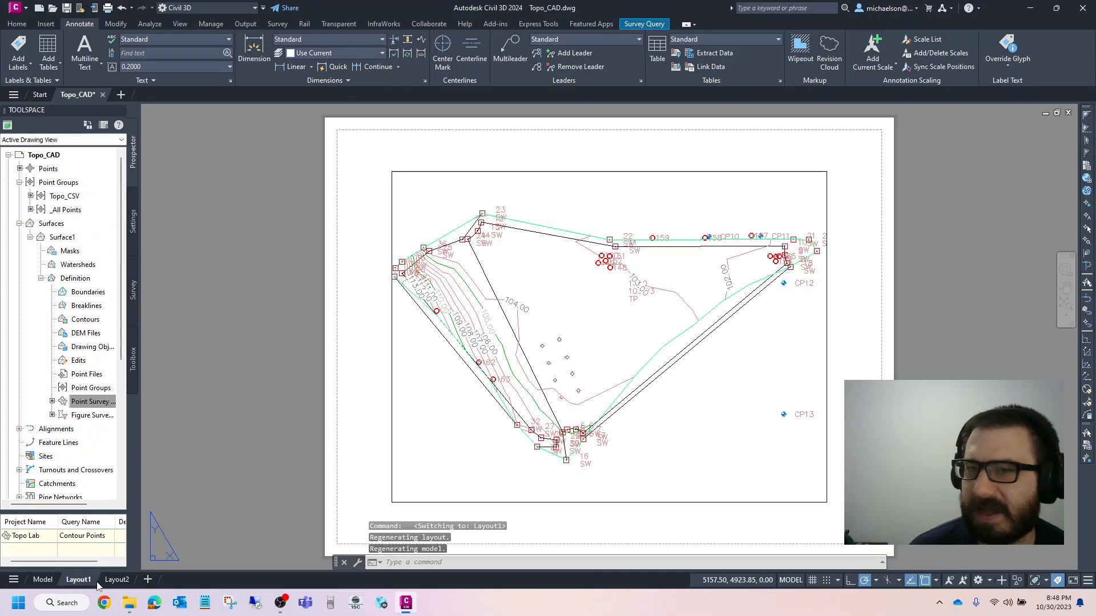
left_click(114, 581)
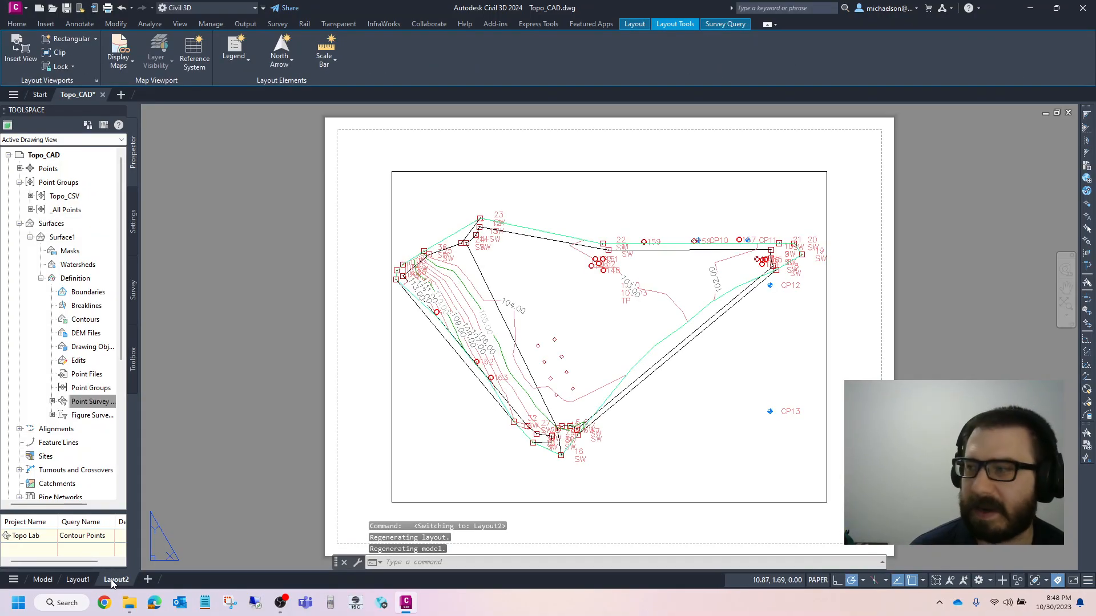
left_click(148, 580)
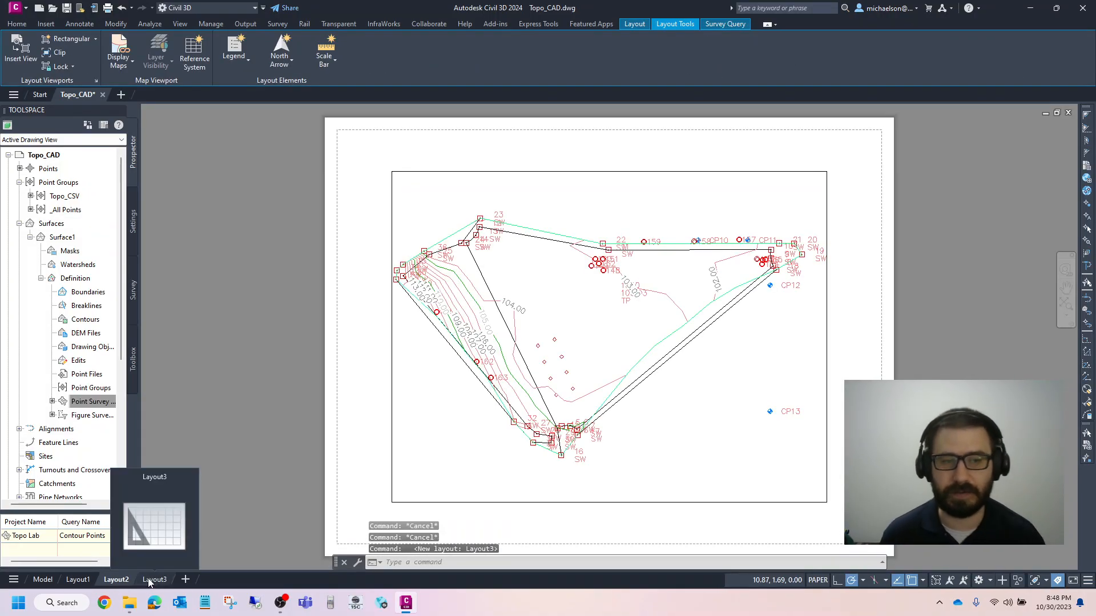
left_click(150, 580)
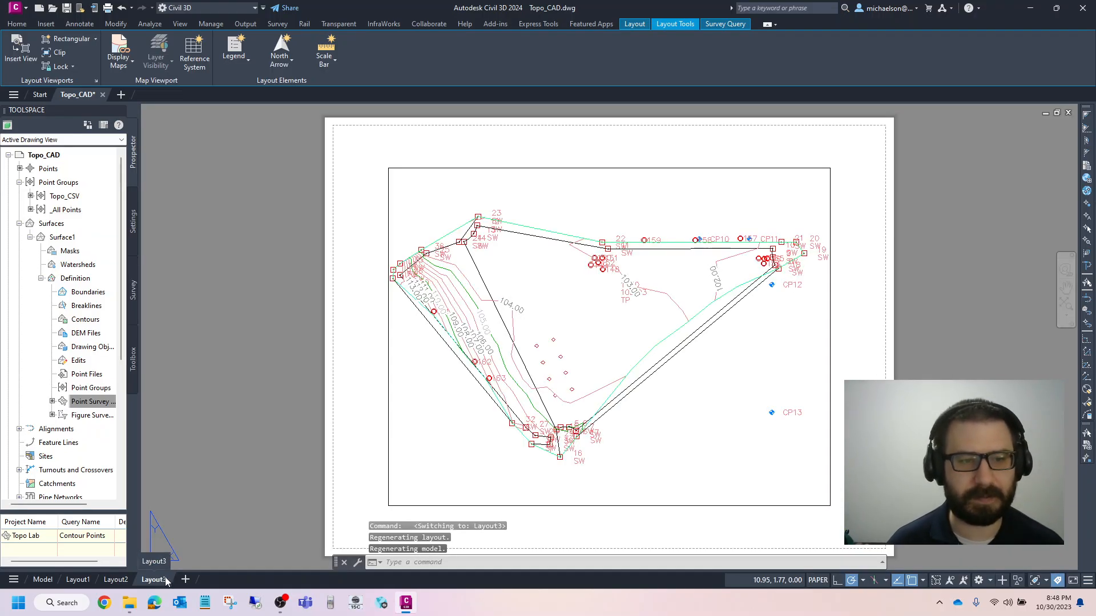
Step: Rename the new layout as FINAL DRAWING
right_click(166, 580)
left_click(202, 325)
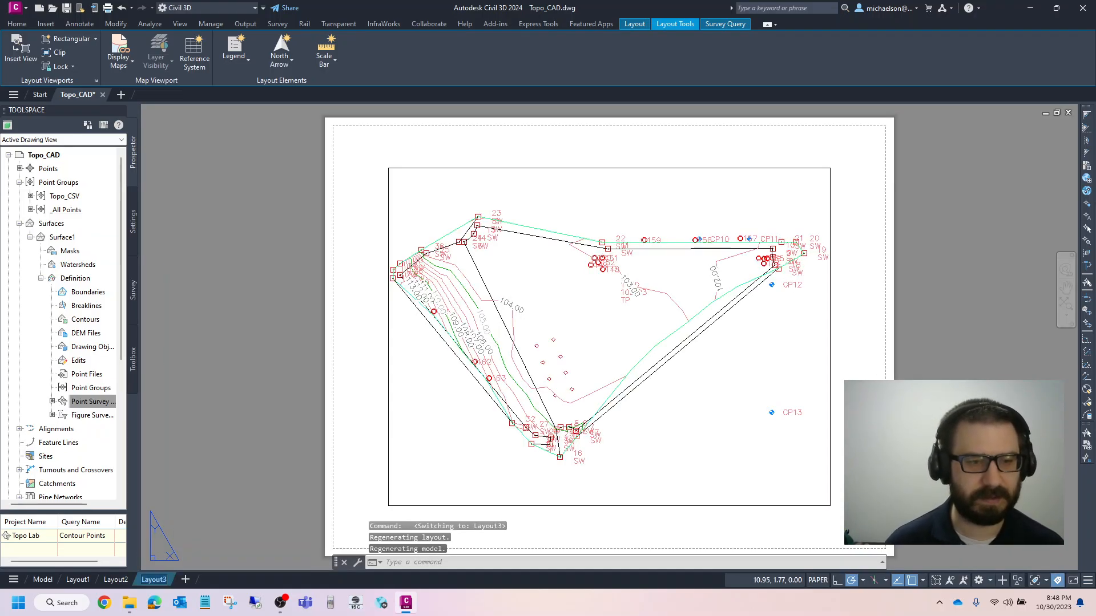
type("final")
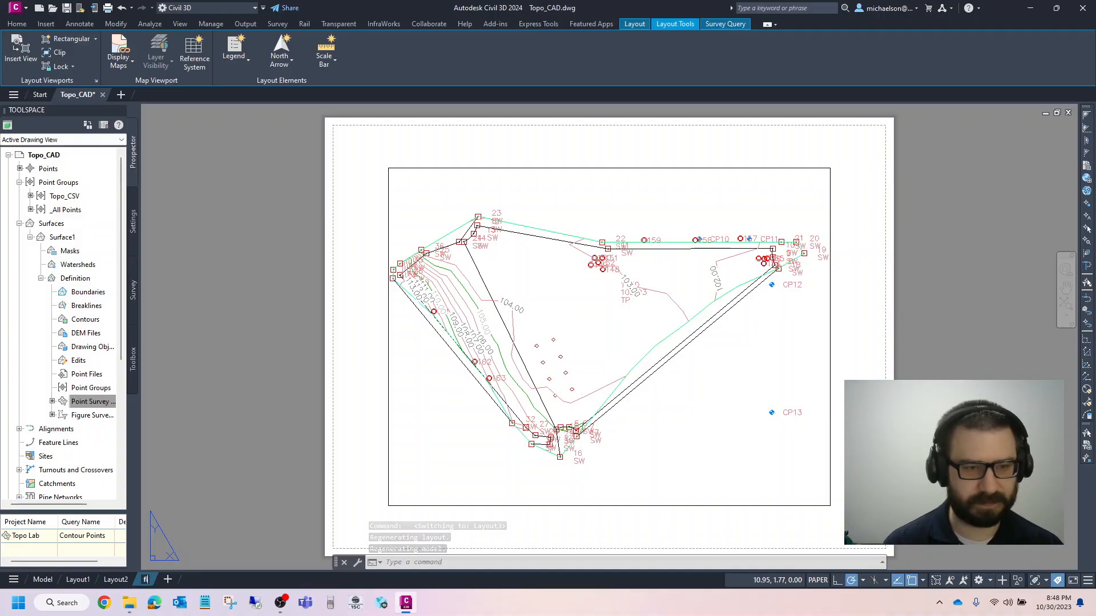
key("BackSpace")
key("BackSpace")
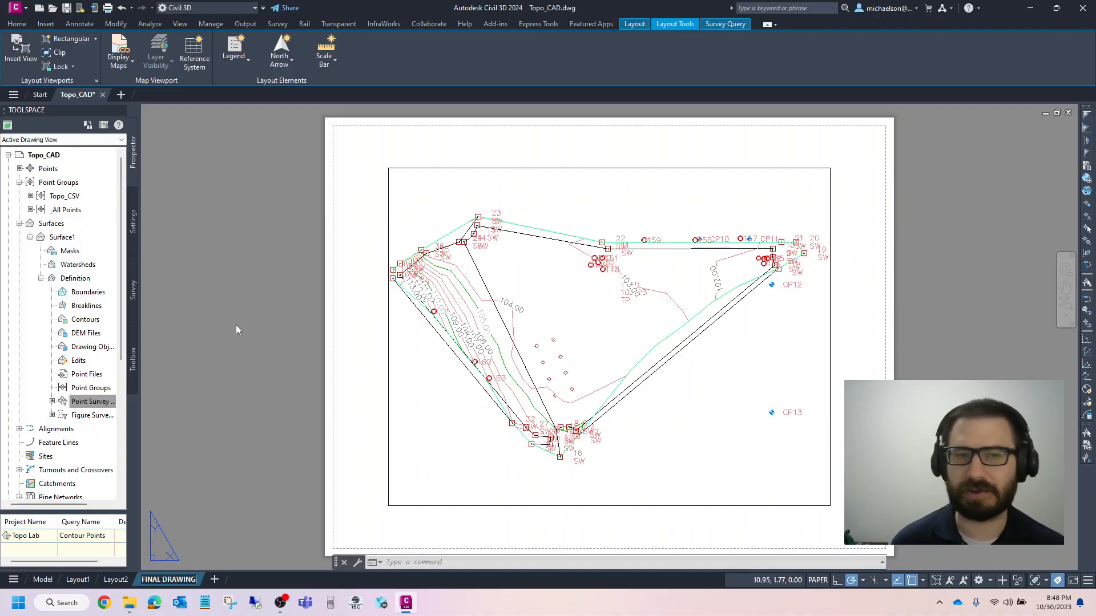
left_click(236, 324)
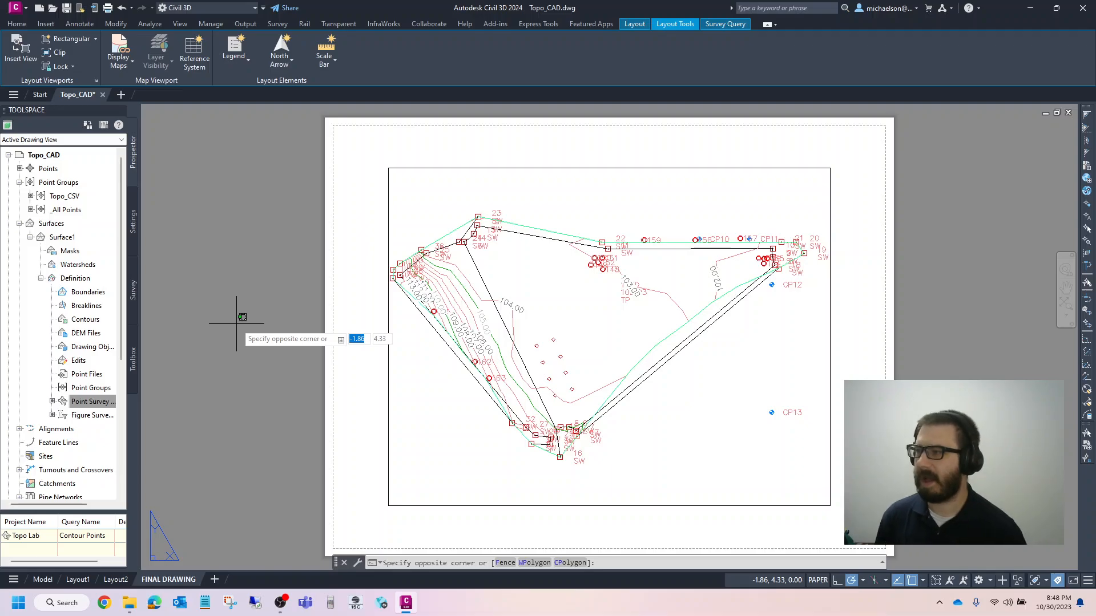
key("Escape")
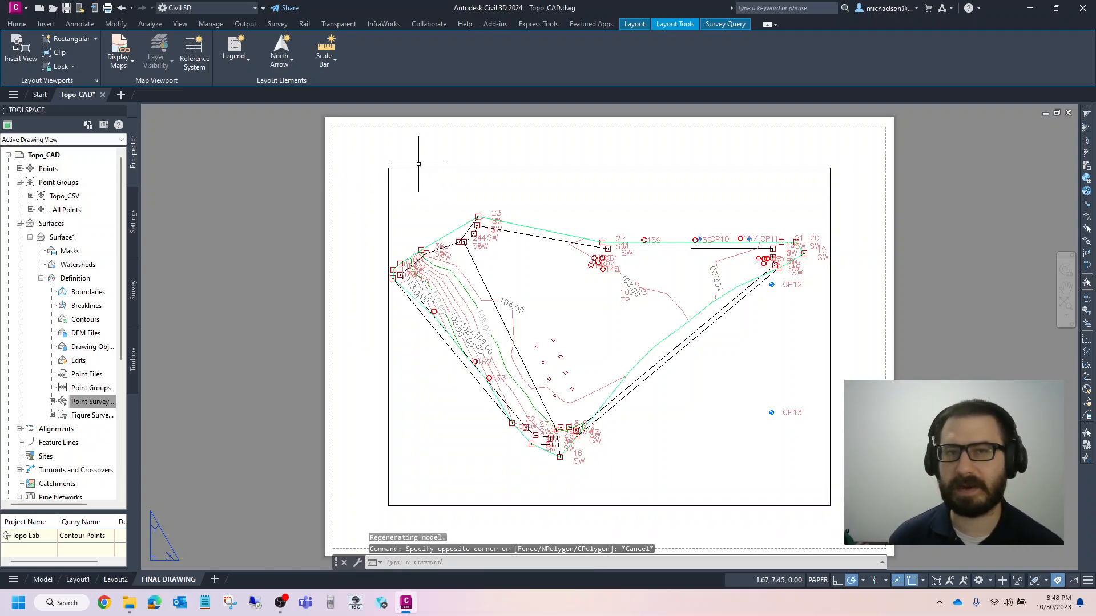
Step: Delete the default viewport from the FINAL DRAWING layout
left_click(417, 168)
key("Delete")
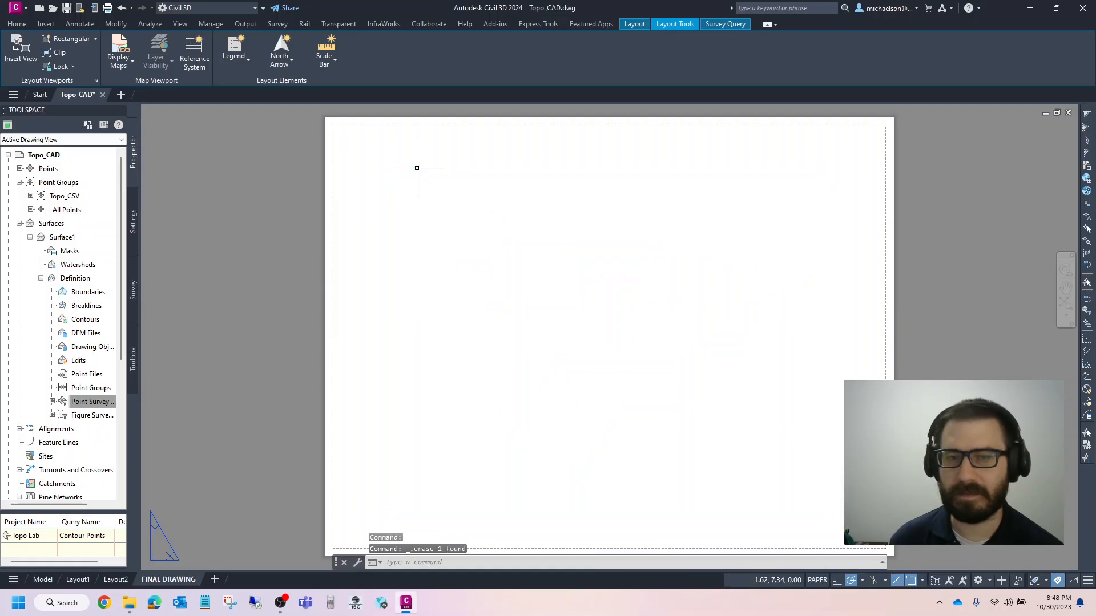
scroll(364, 143, "down", 2)
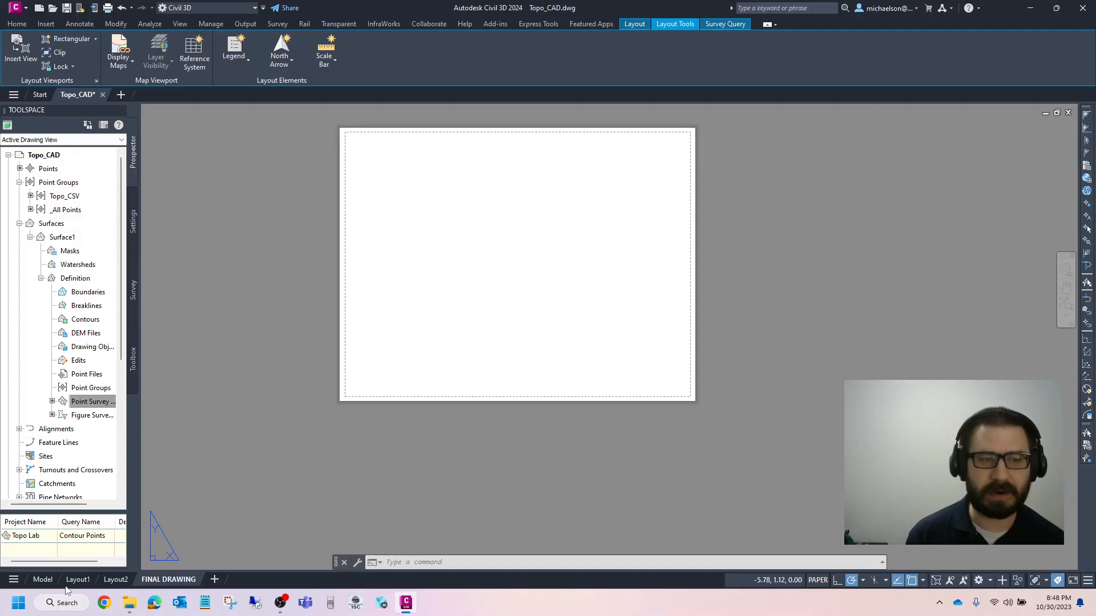
Step: Review the contour drawing in model space and return to the FINAL DRAWING layout
left_click(48, 581)
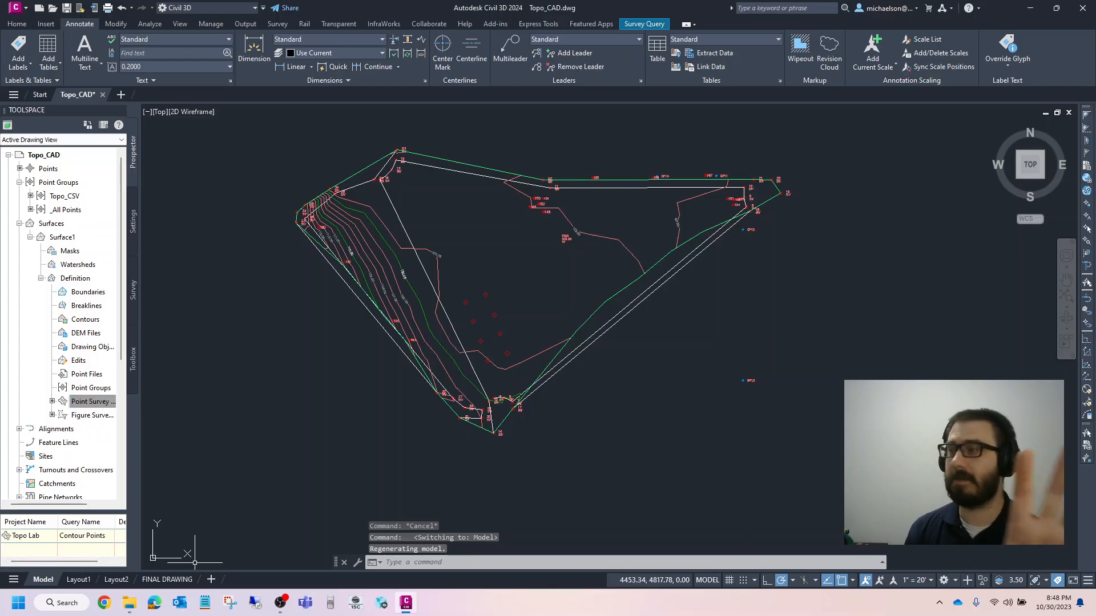
left_click(191, 579)
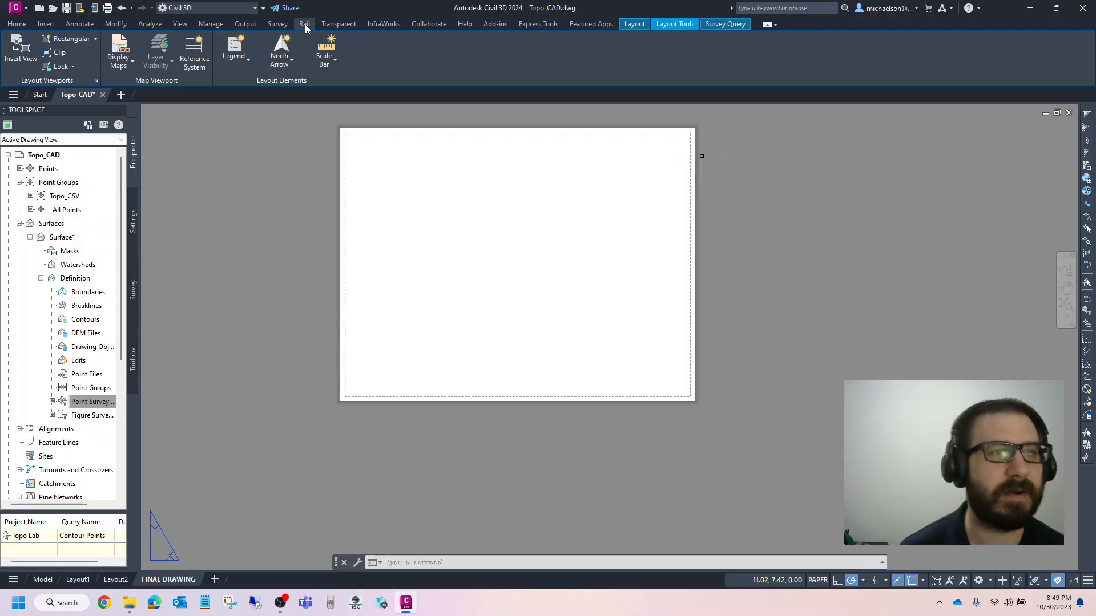
Step: Modify the FINAL DRAWING page setup to use DWG To PDF.pc3 as its plotter
left_click(24, 9)
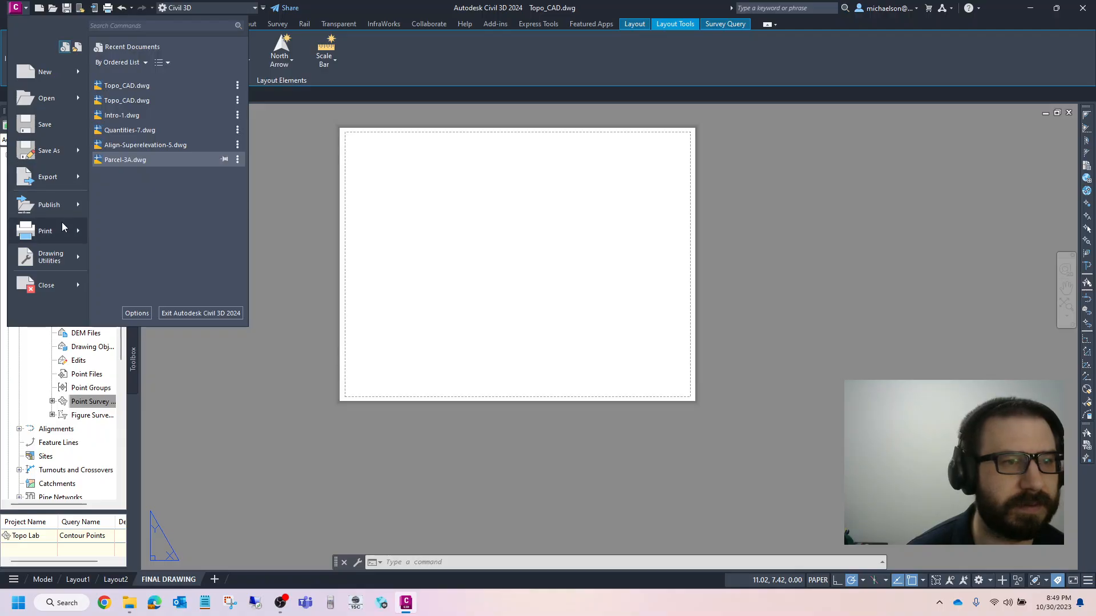
mouse_move(76, 228)
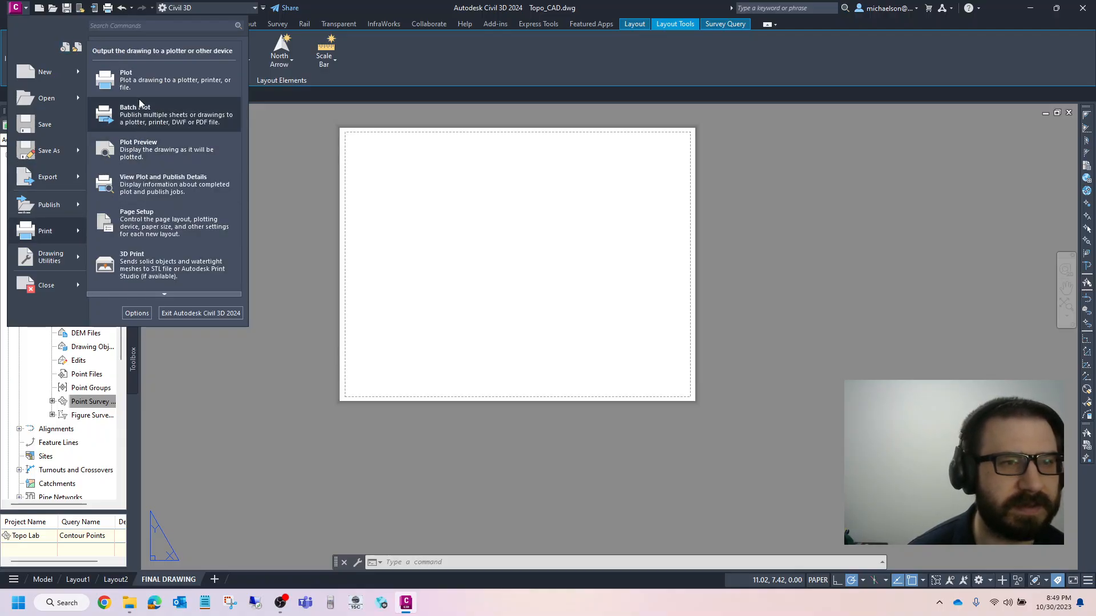
left_click(137, 212)
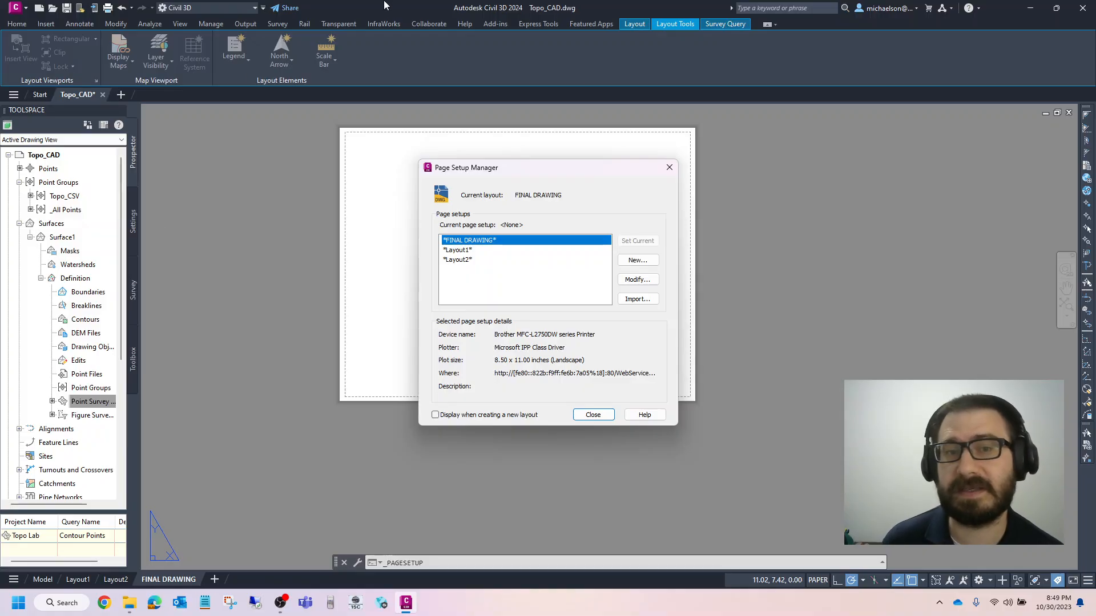
left_click(625, 282)
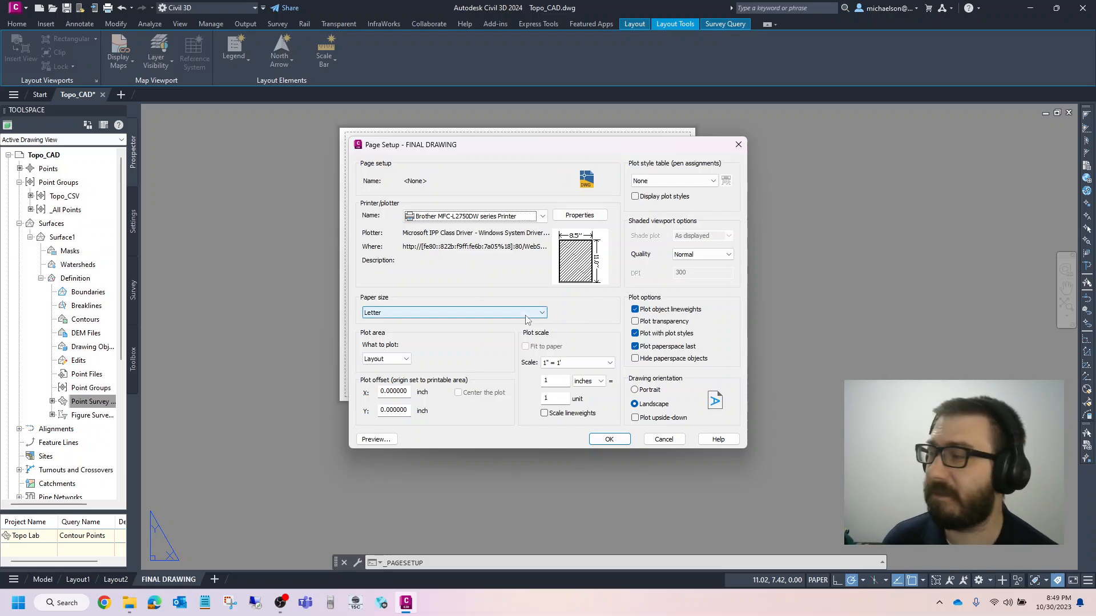
left_click_drag(548, 143, 842, 268)
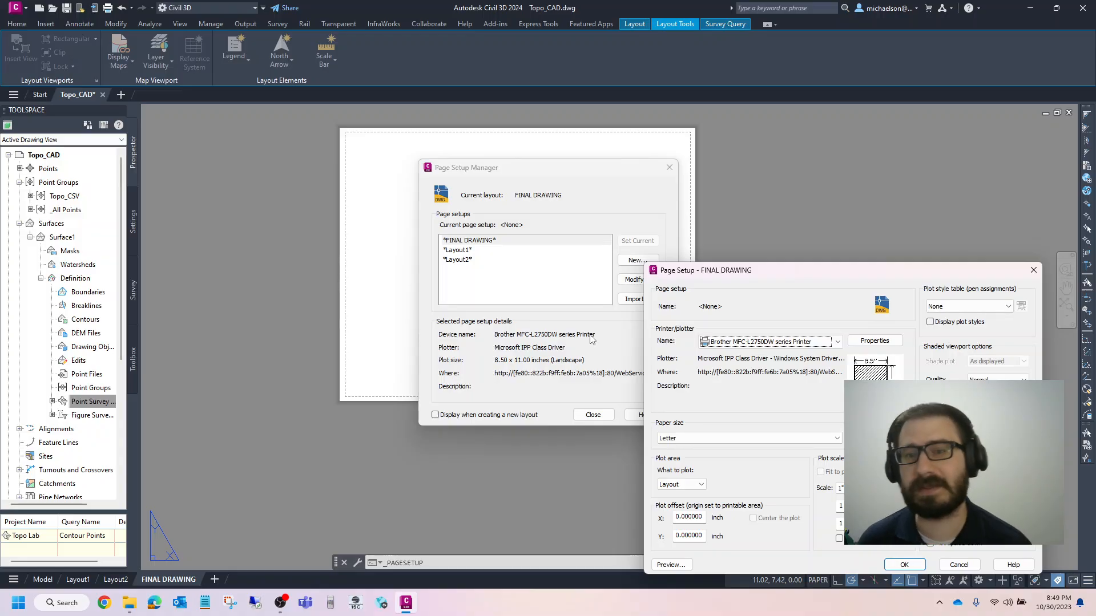
left_click(735, 438)
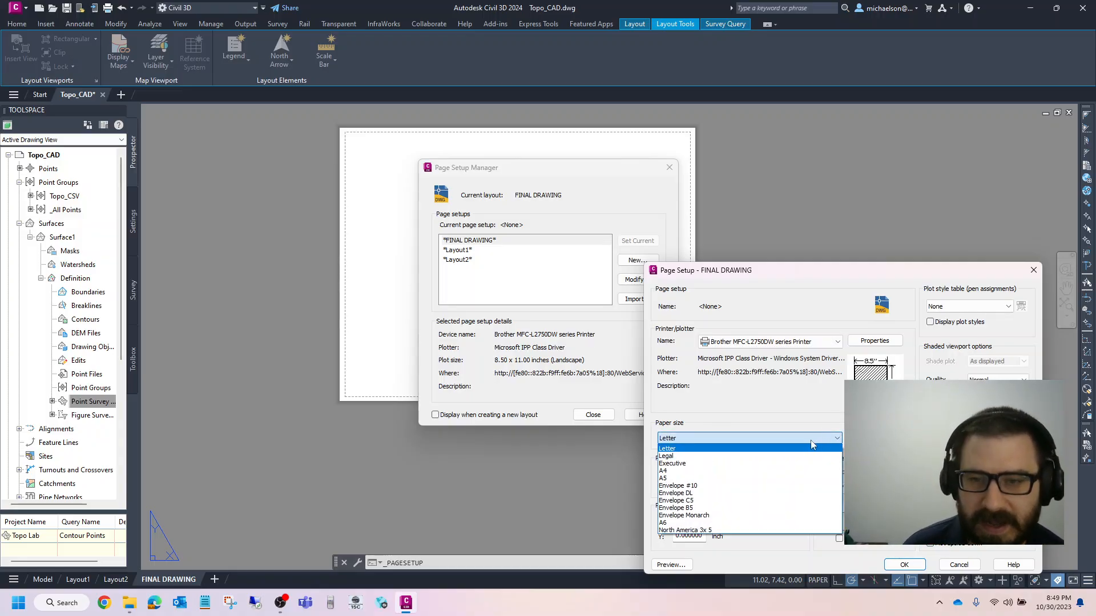
left_click(779, 400)
left_click(839, 342)
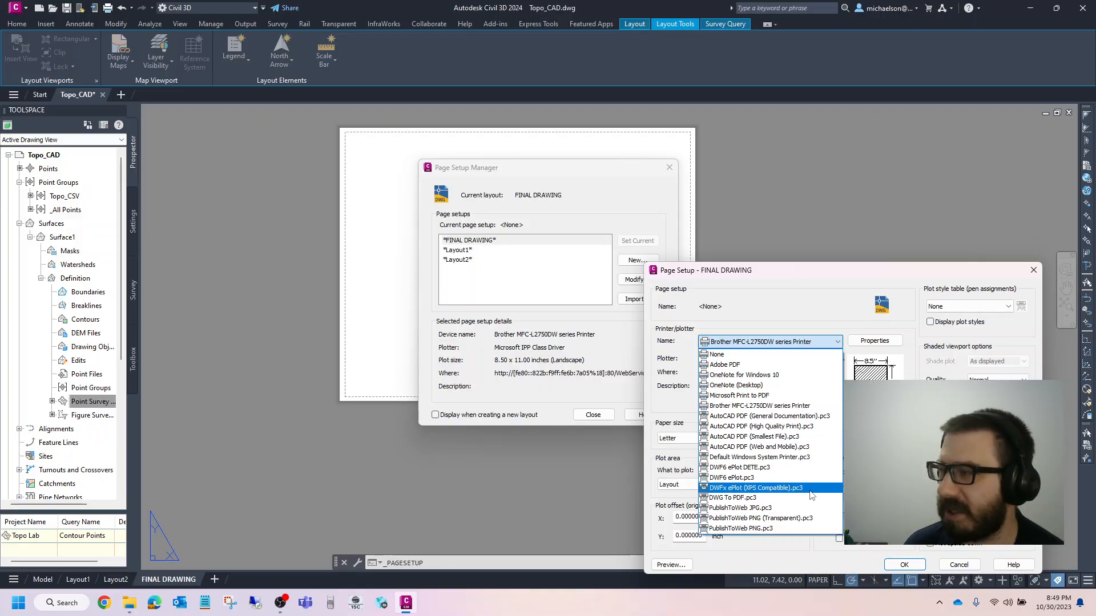
left_click(751, 498)
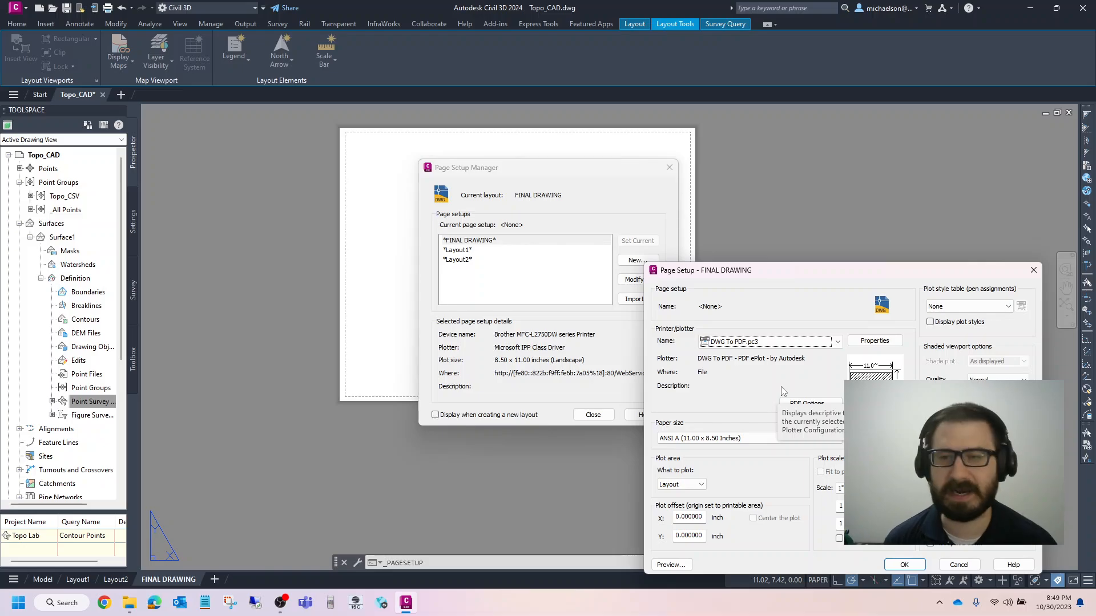
Step: Set the FINAL DRAWING paper size to ANSI full bleed B (17.00 x 11.00 Inches) and close the Page Setup Manager
left_click(814, 435)
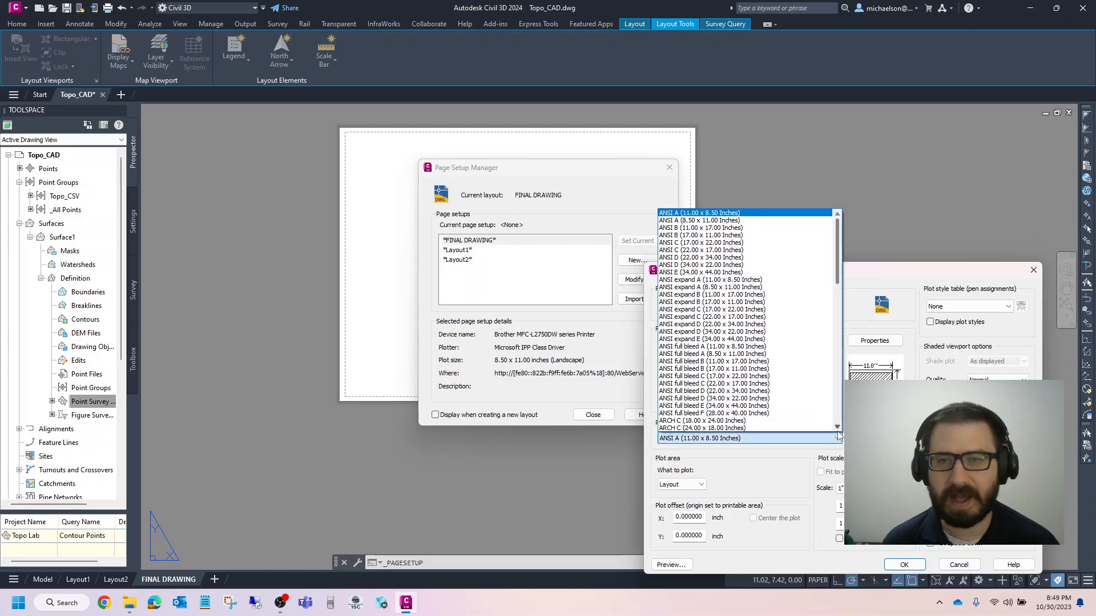
left_click(760, 369)
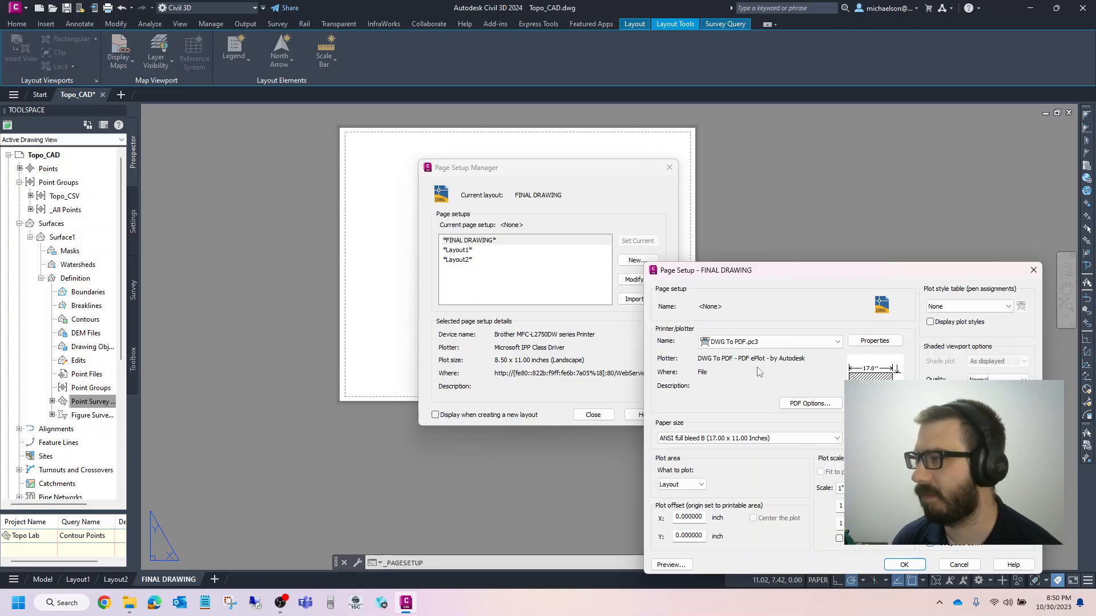
left_click(903, 565)
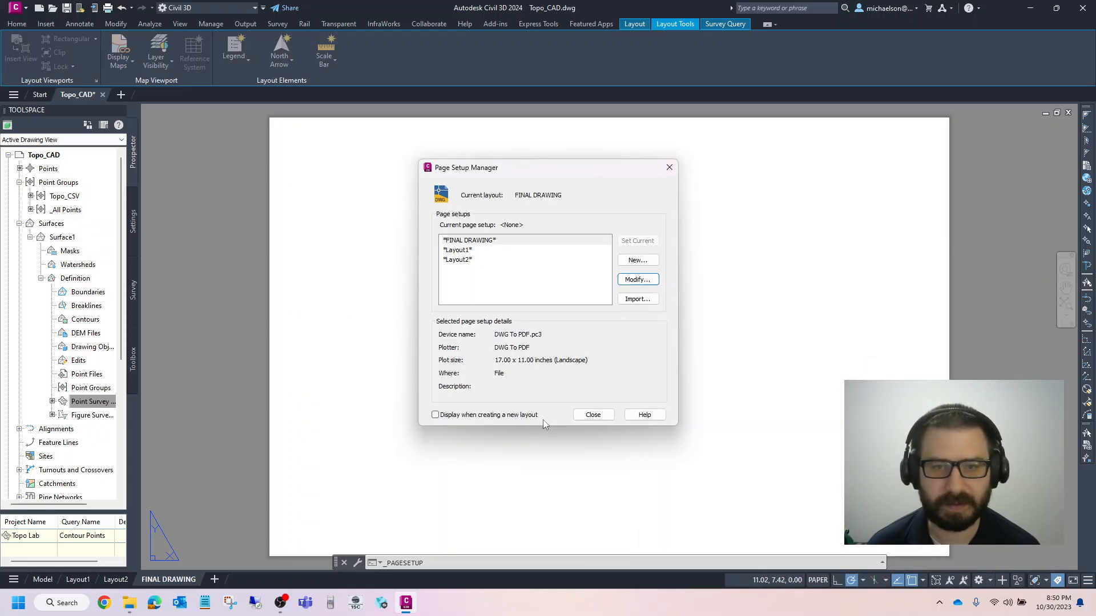
left_click(592, 415)
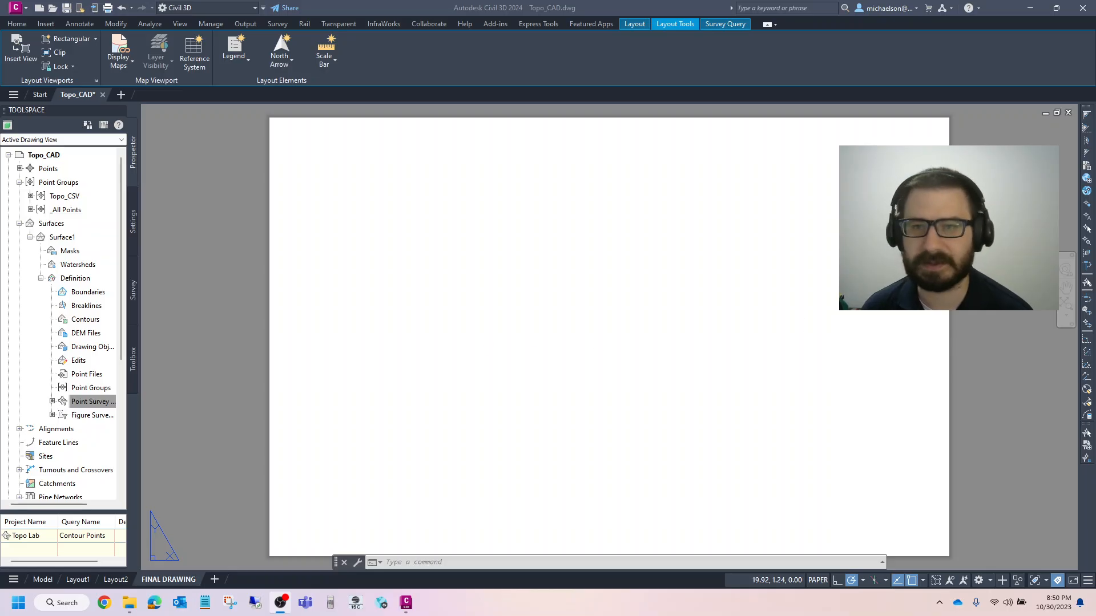
Step: Make layer 0 the current layer
left_click(522, 341)
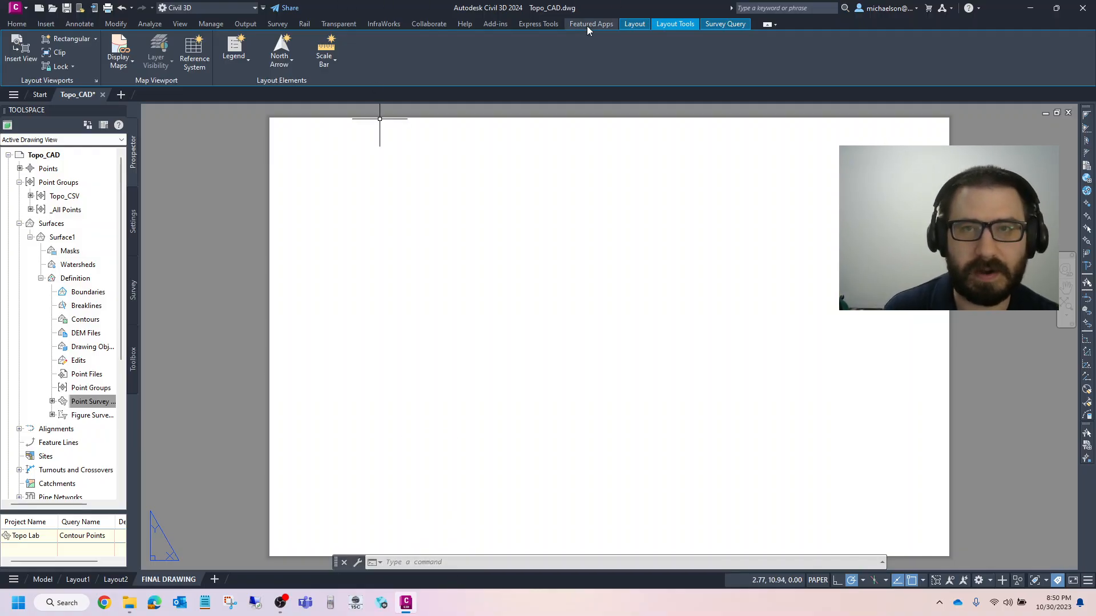
left_click(472, 562)
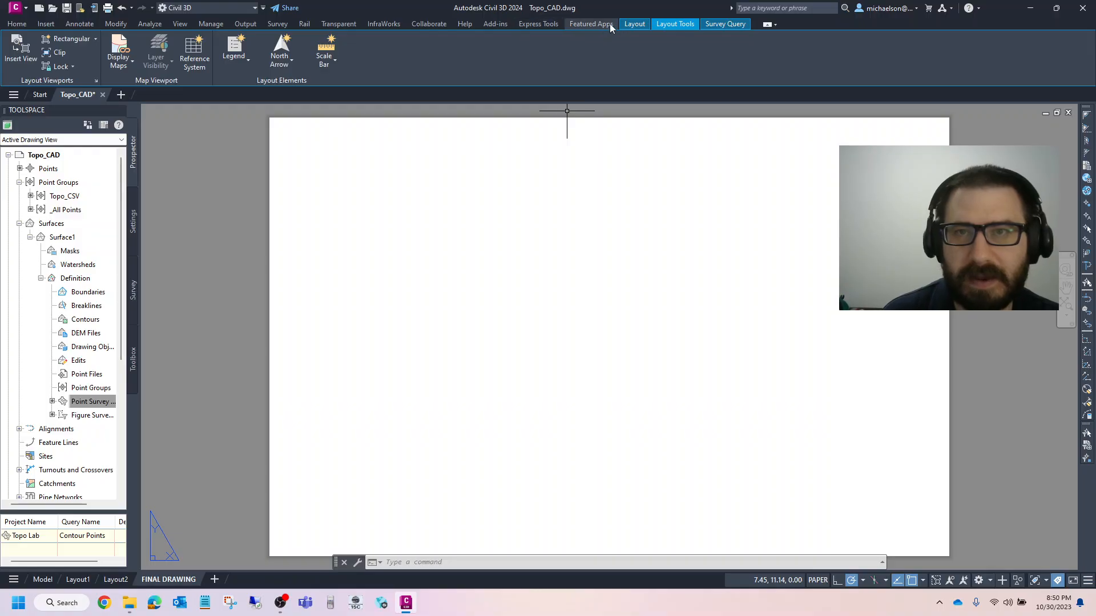
left_click(634, 23)
left_click(23, 25)
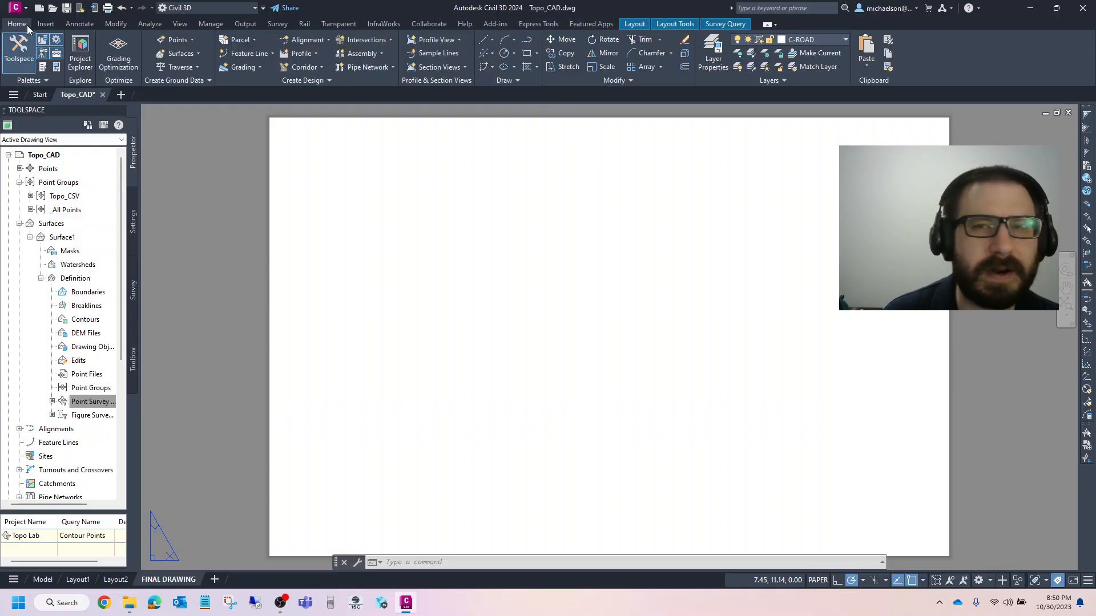
left_click(844, 40)
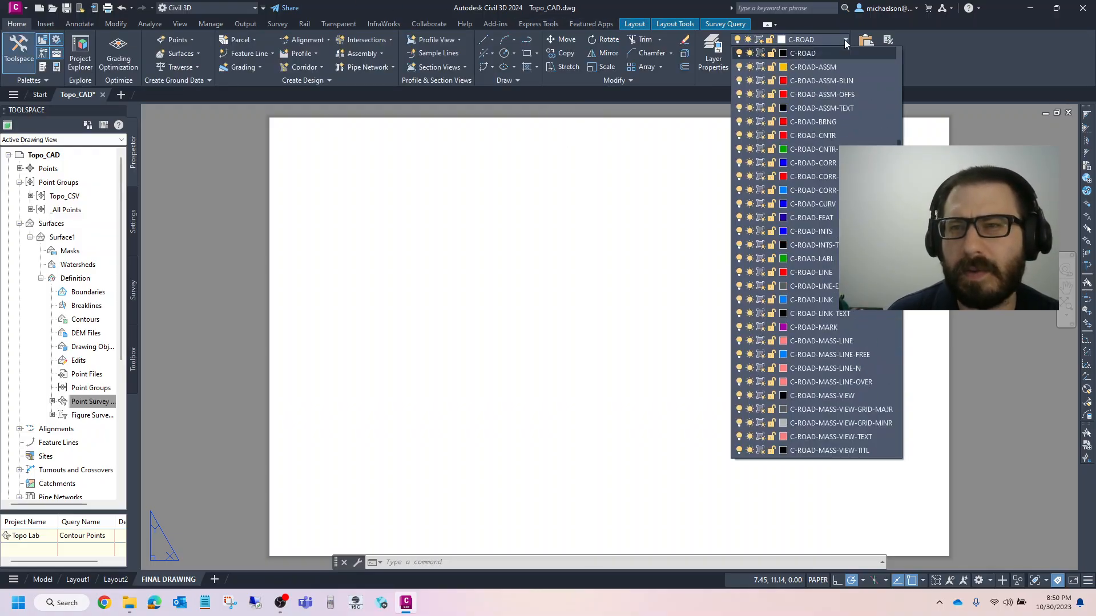
left_click(844, 40)
left_click(844, 41)
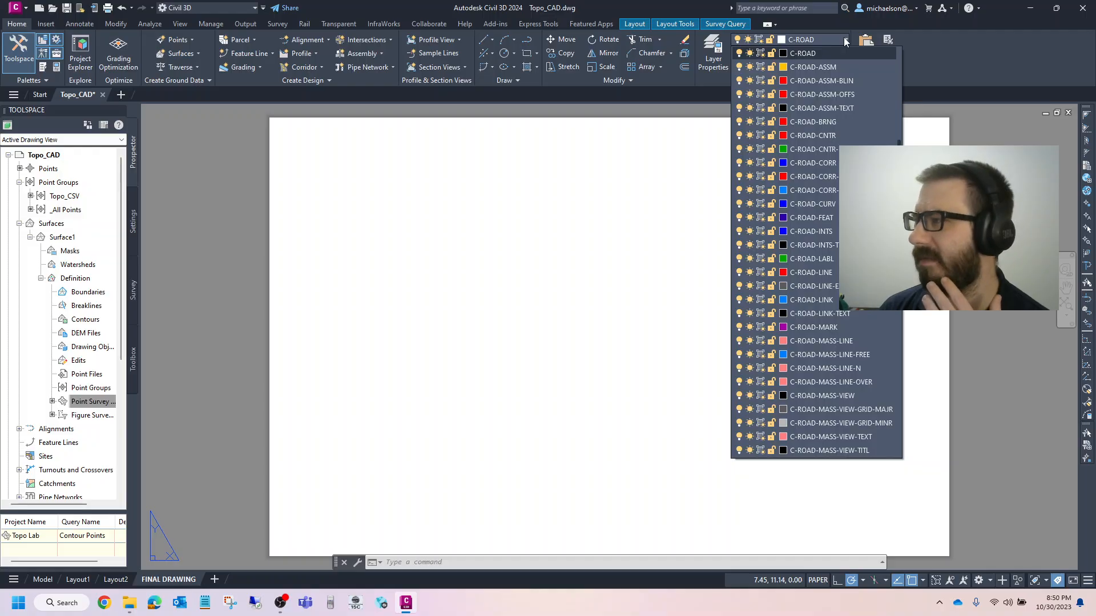
scroll(895, 72, "up", 10)
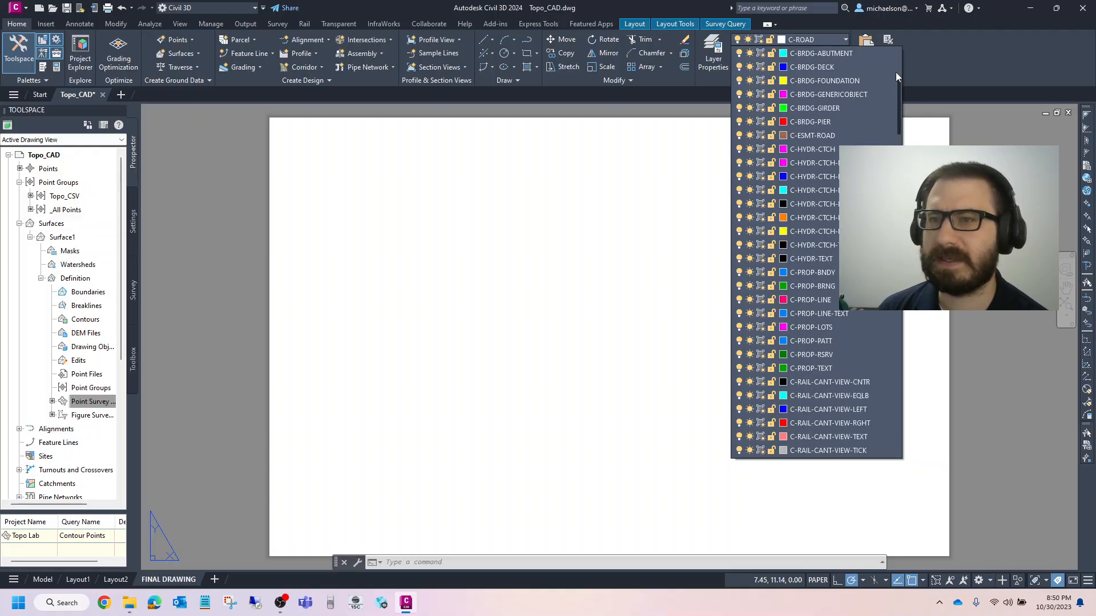
left_click(830, 51)
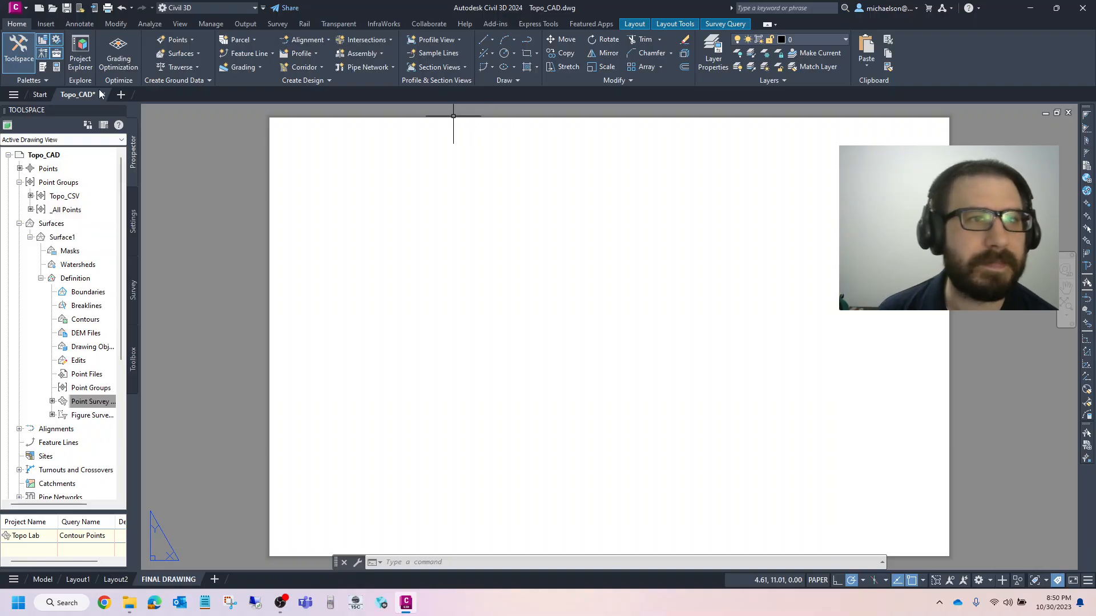
Step: Draw a diagonal line across the layout sheet from 0,0 to the sheet's upper-right corner
left_click(488, 43)
left_click(514, 53)
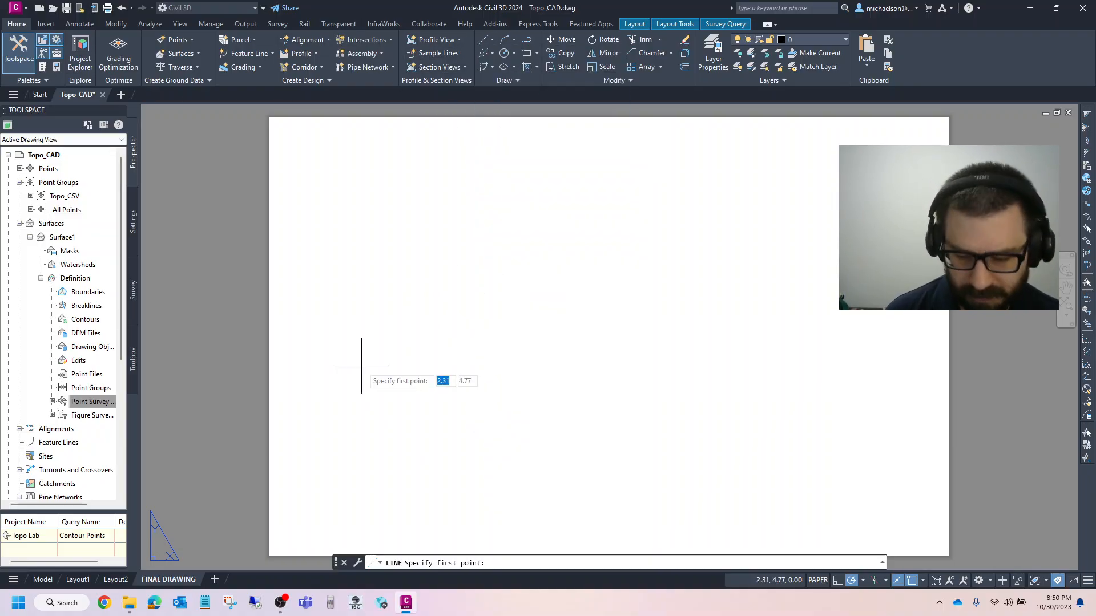
type("0,0")
key("Return")
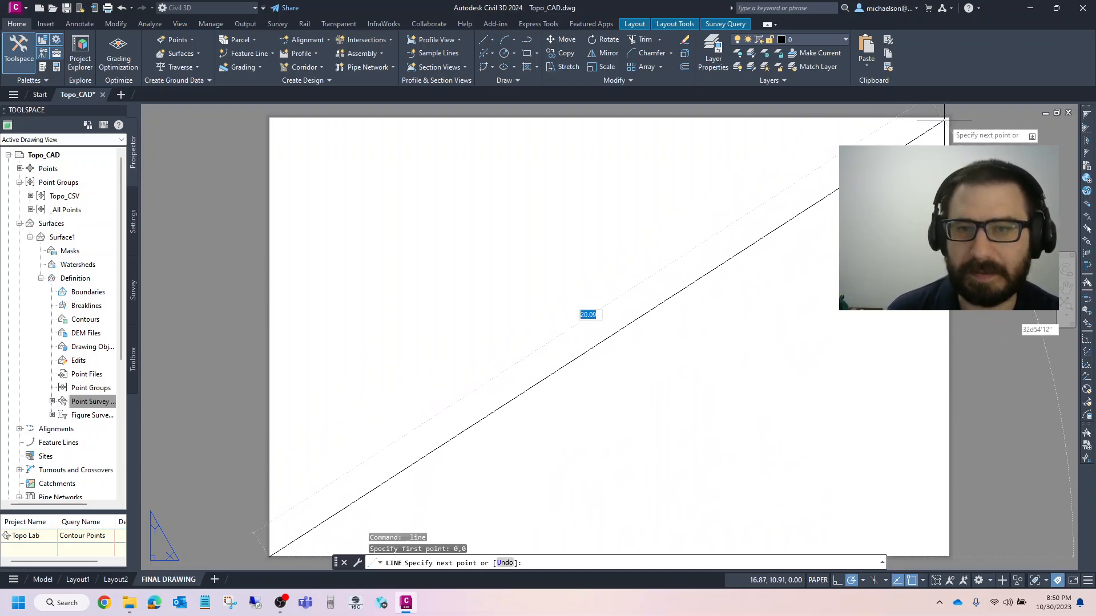
left_click(946, 118)
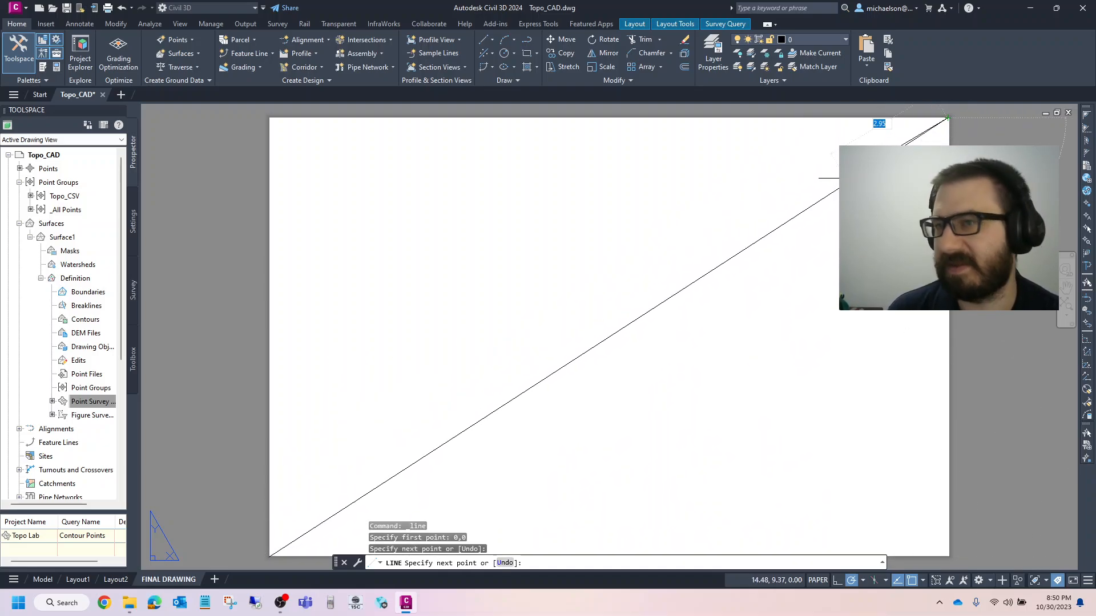
key("Escape")
Step: Delete the diagonal line from the layout sheet
left_click(717, 335)
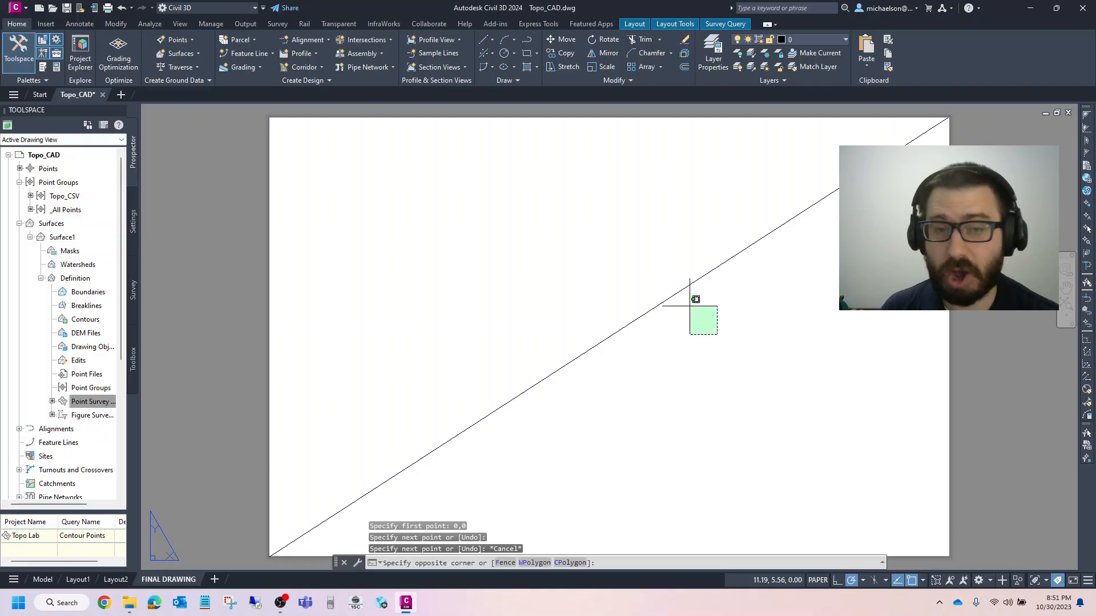
left_click(479, 237)
key("Delete")
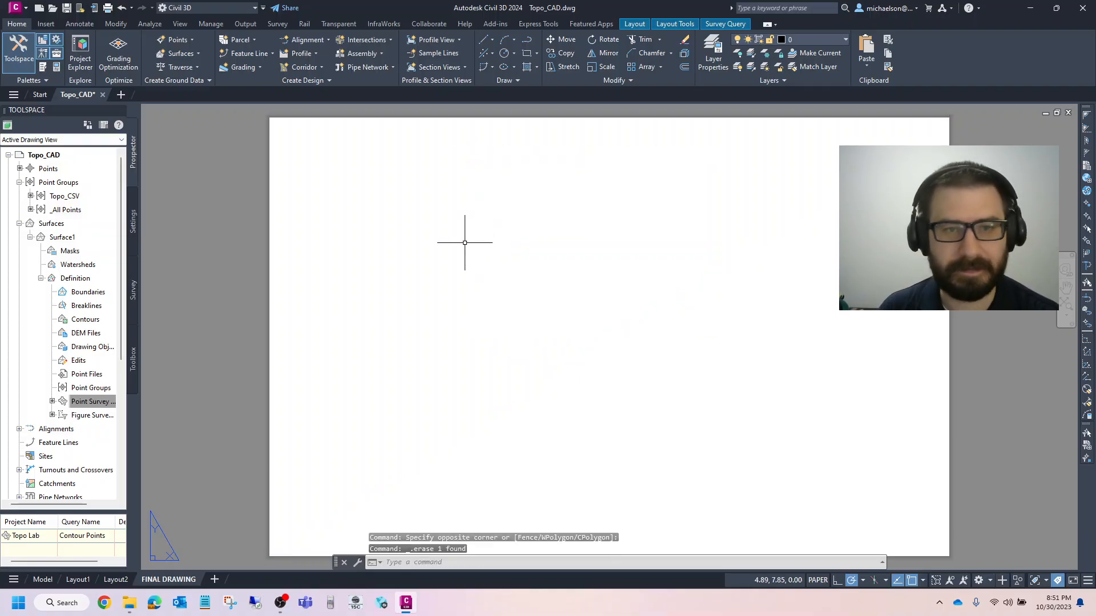
Step: Draw a rectangle 17 long by 11 wide on the layout sheet, starting at 0,0
left_click(488, 40)
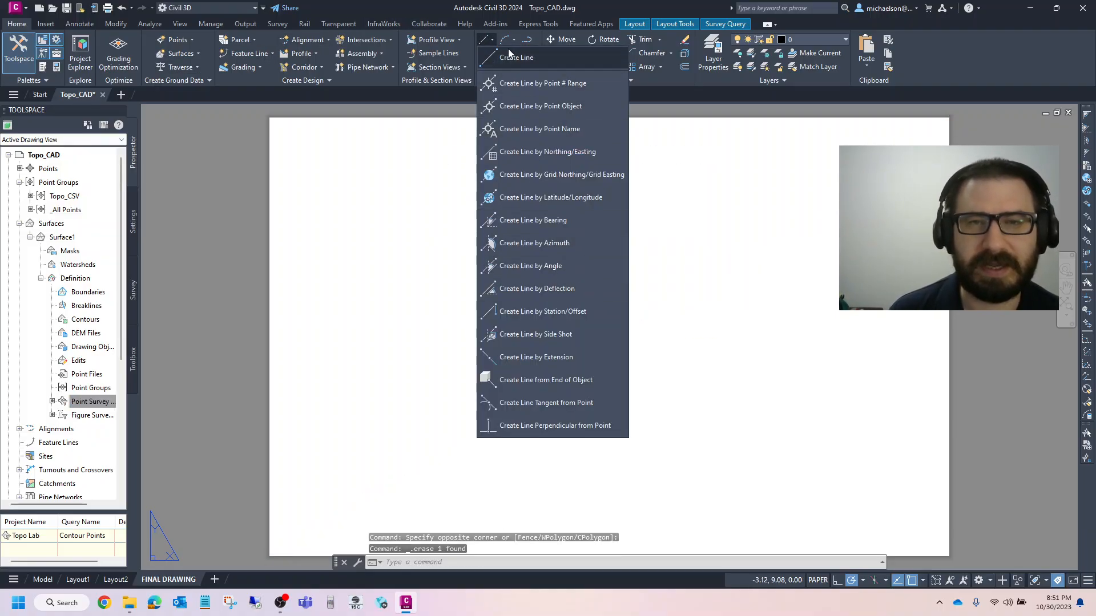
left_click(526, 53)
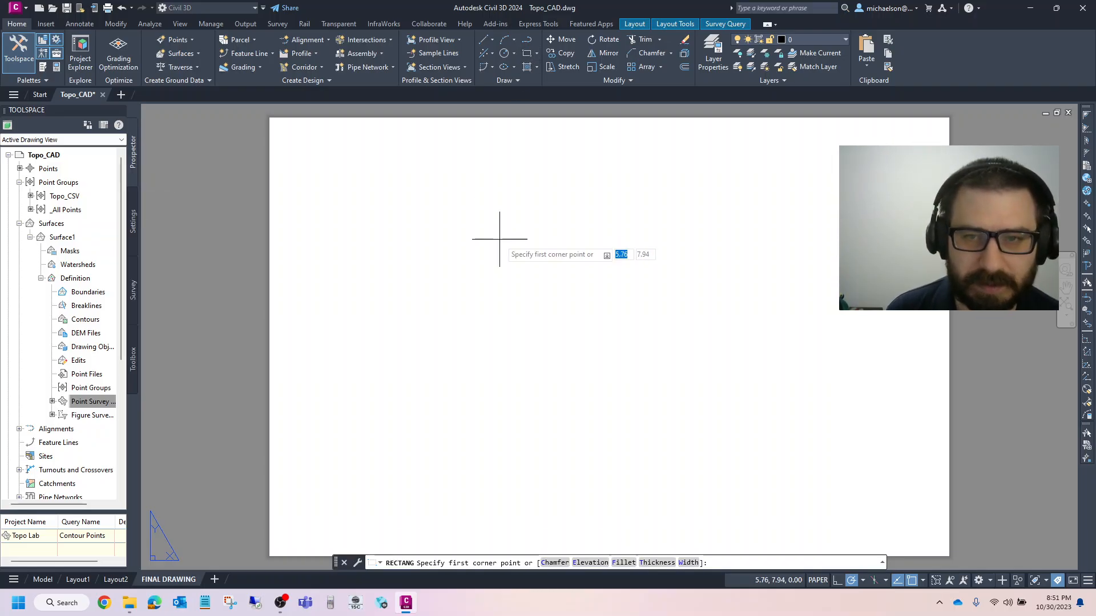
type("0,0")
key("Return")
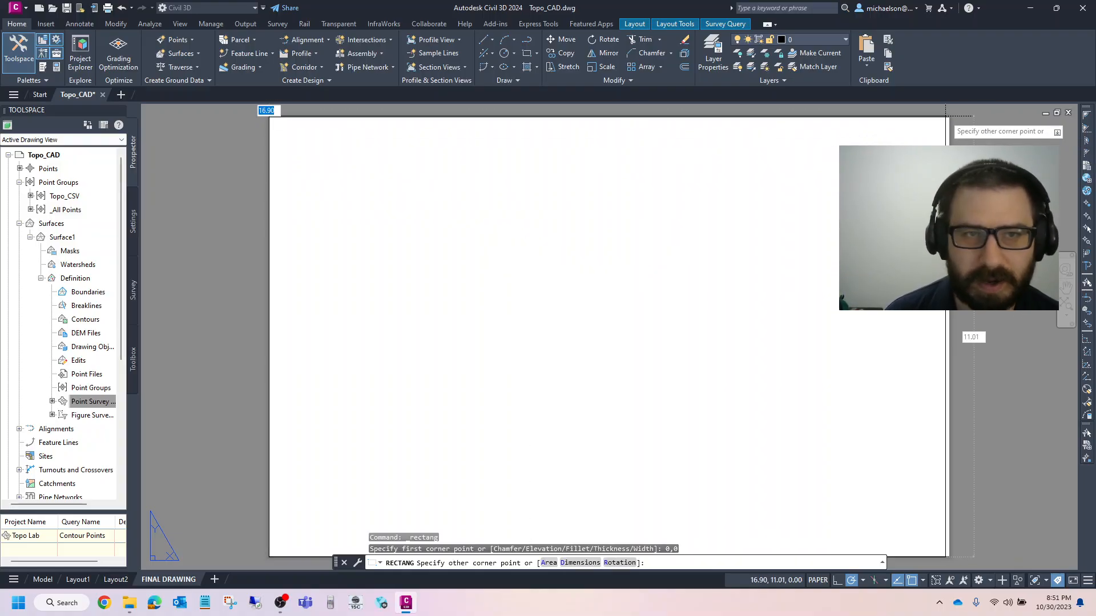
type("D")
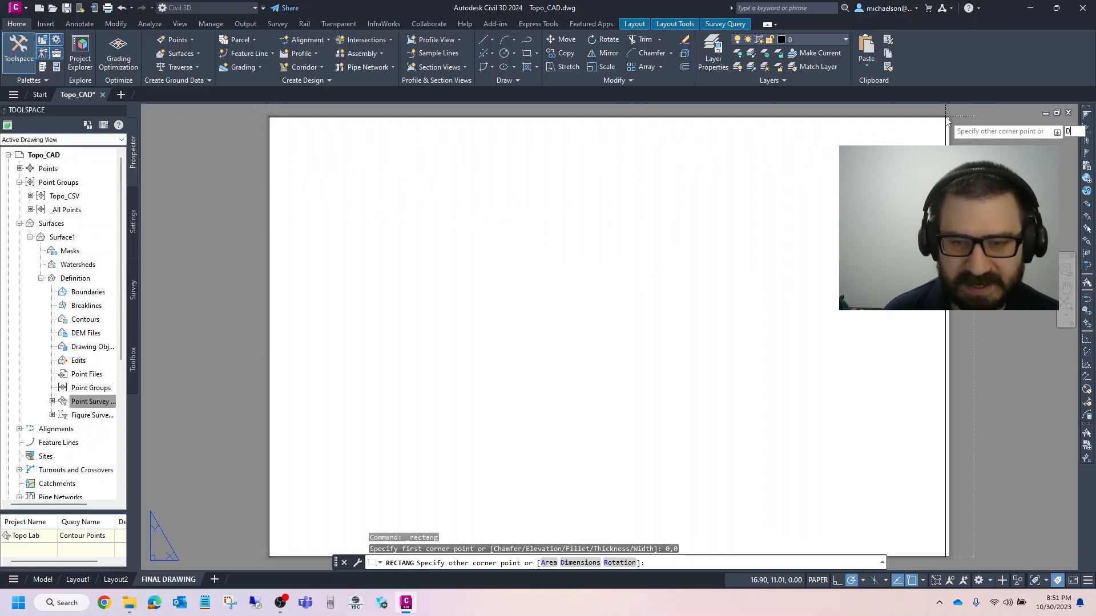
key("Return")
type("17")
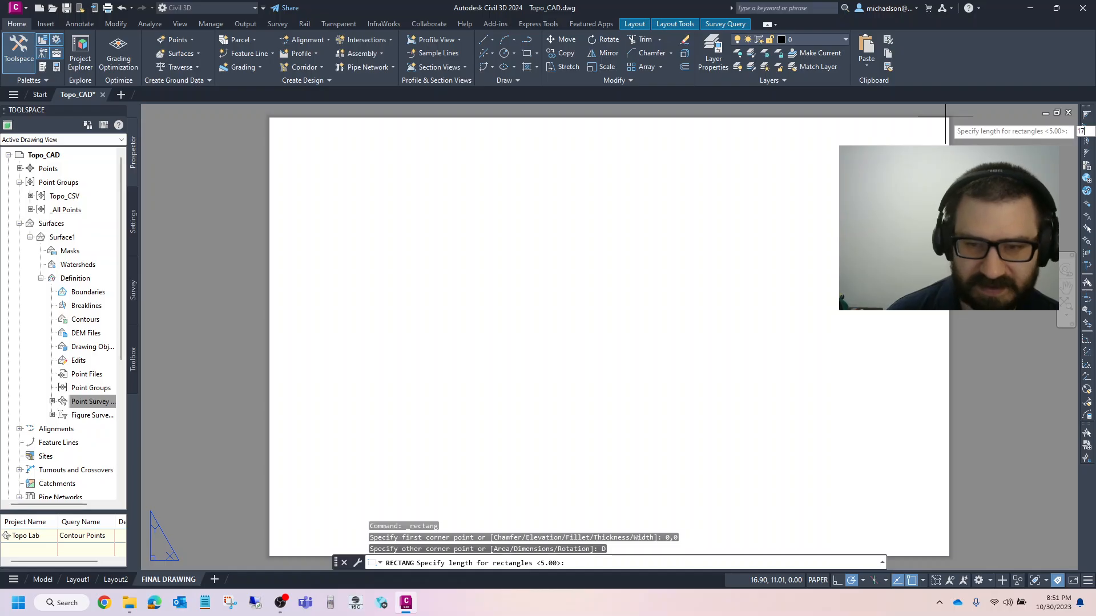
key("Return")
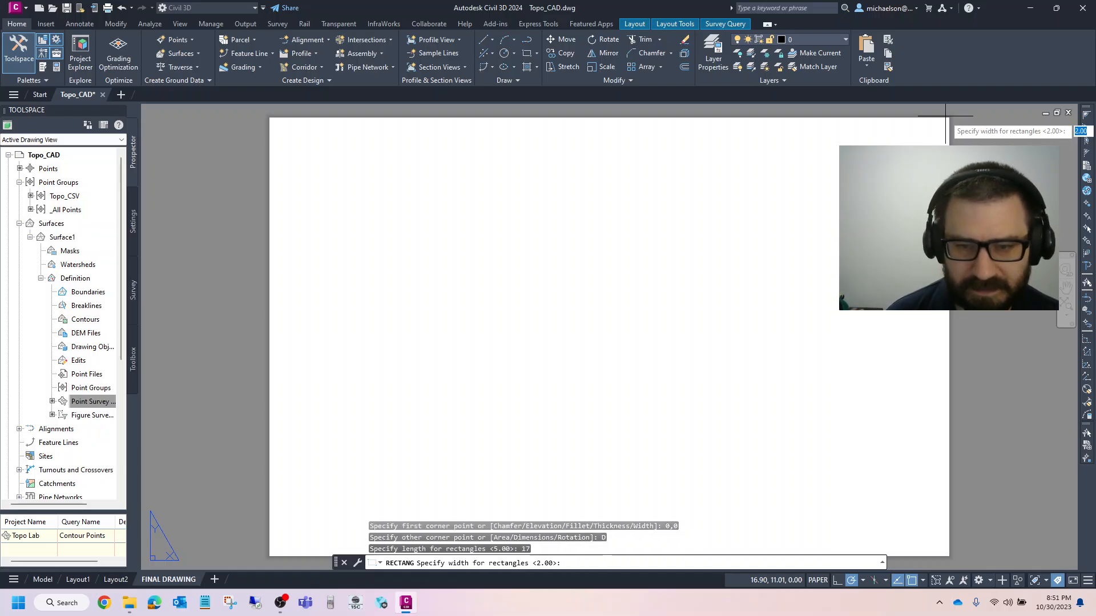
type("00>: ")
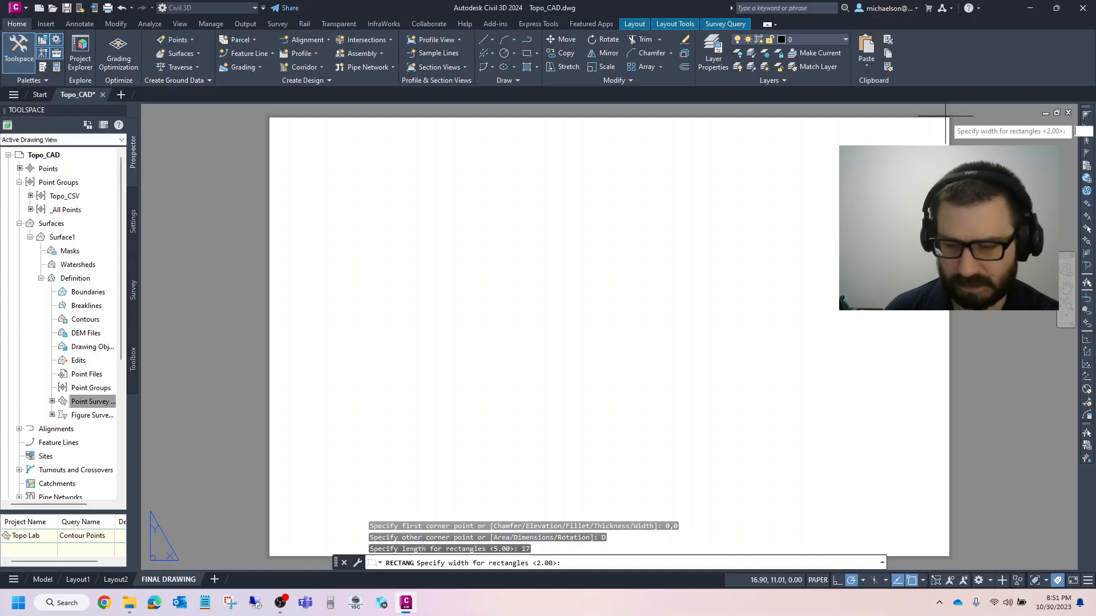
type("11")
key("Return")
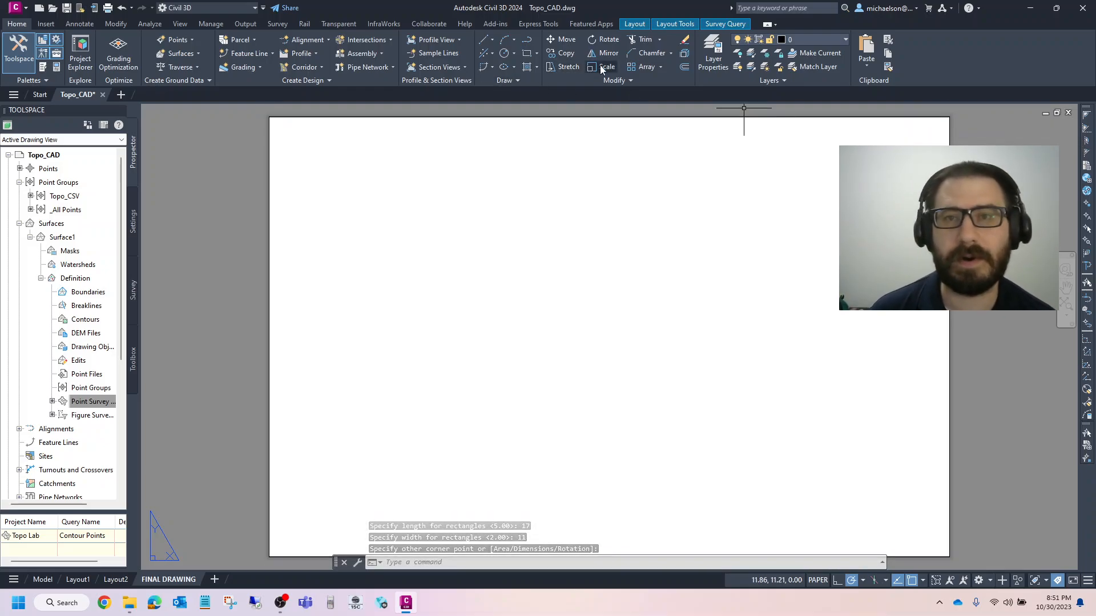
Step: Offset the sheet rectangle 0.5 inward and delete the original outer rectangle
left_click(684, 66)
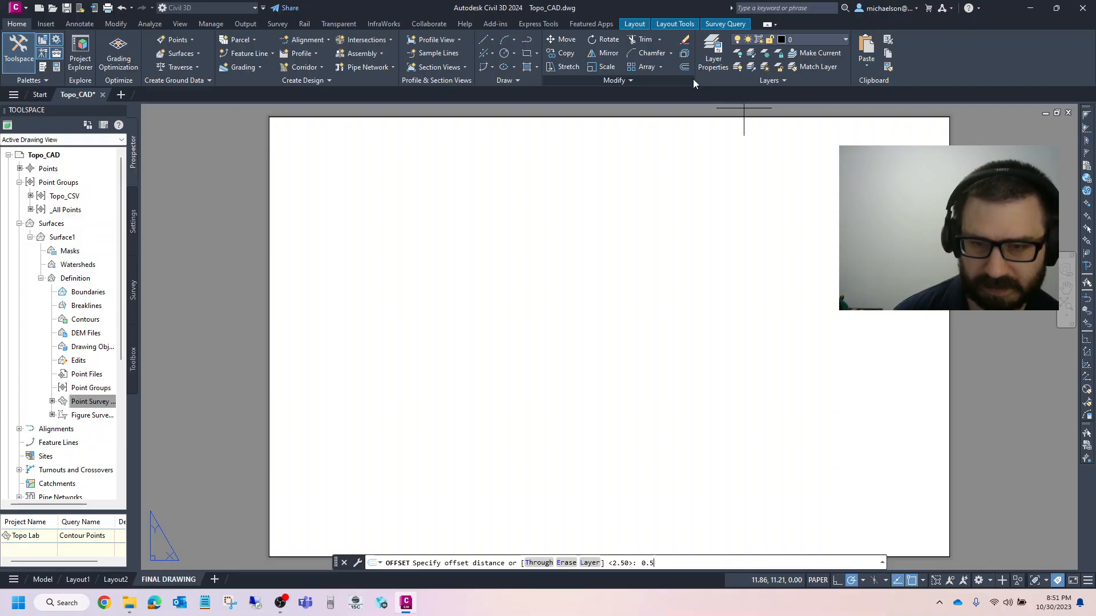
key("Return")
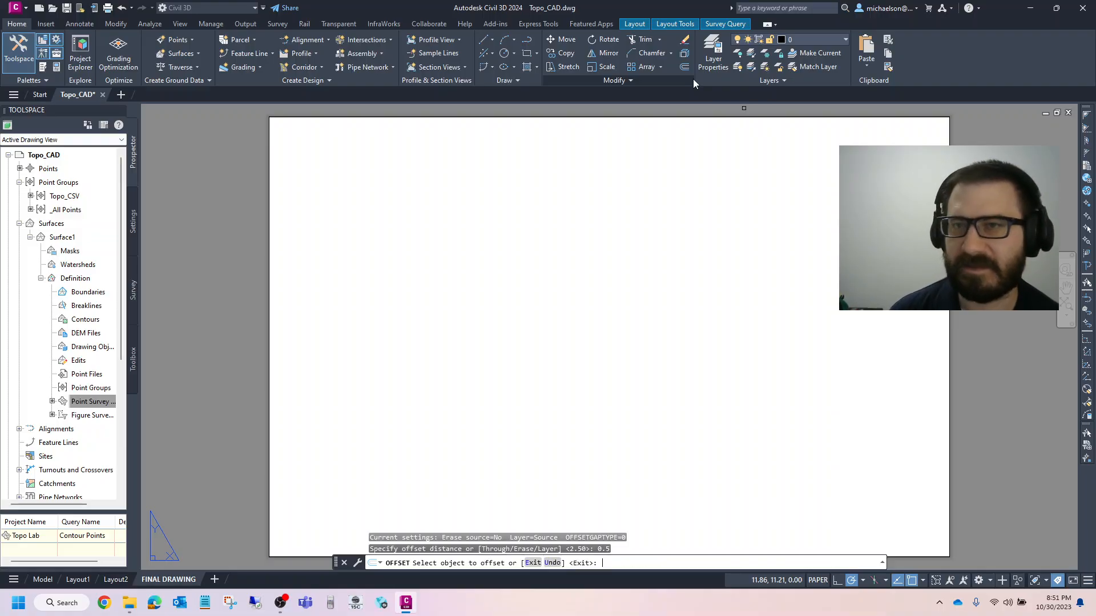
left_click(684, 116)
left_click(677, 186)
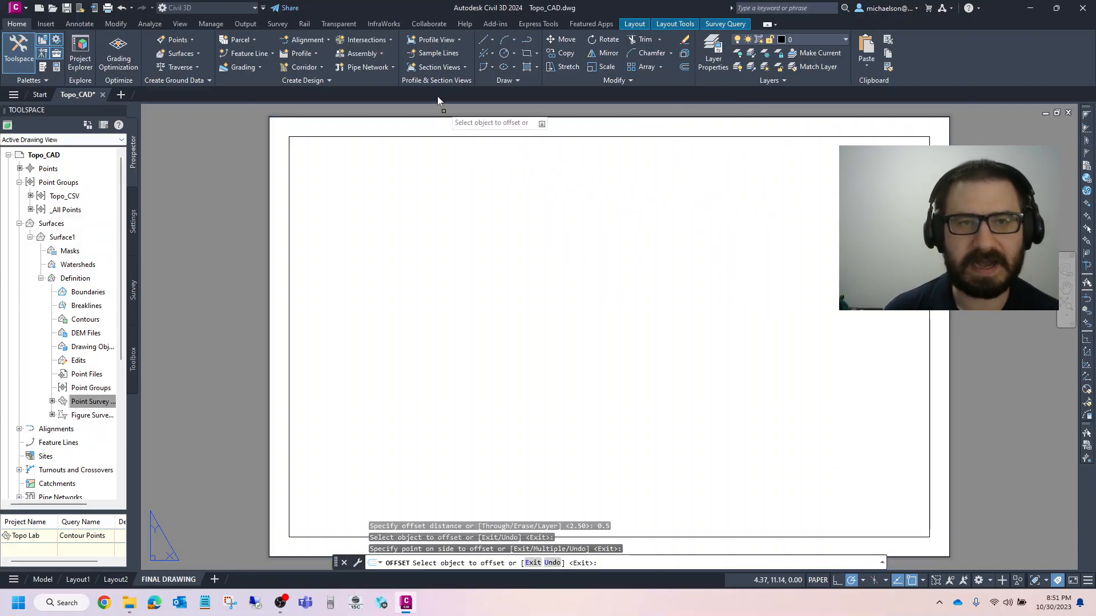
key("Escape")
left_click(433, 119)
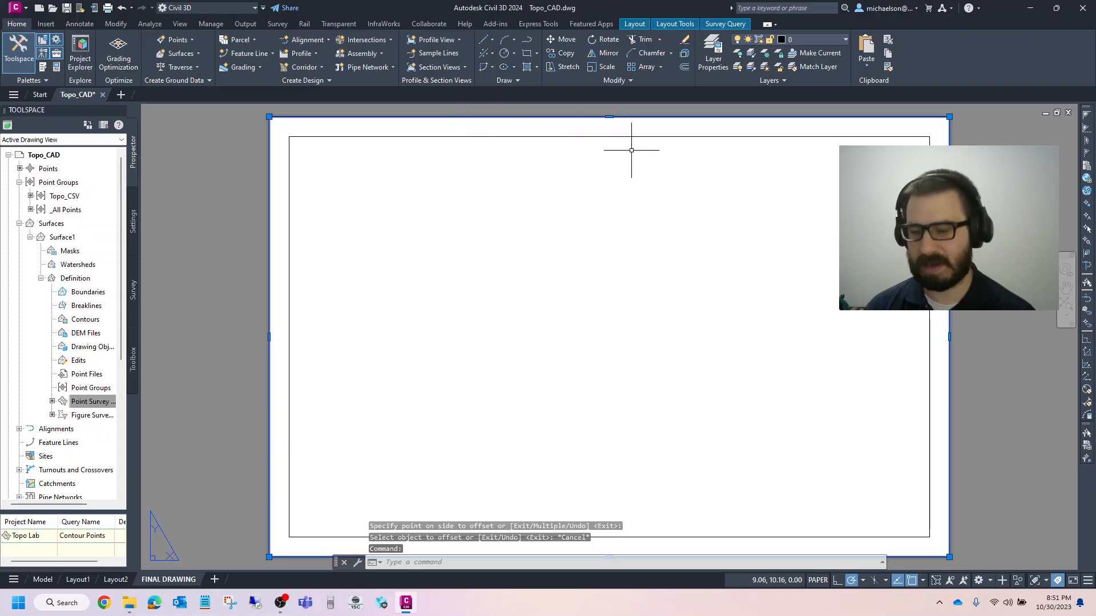
key("Delete")
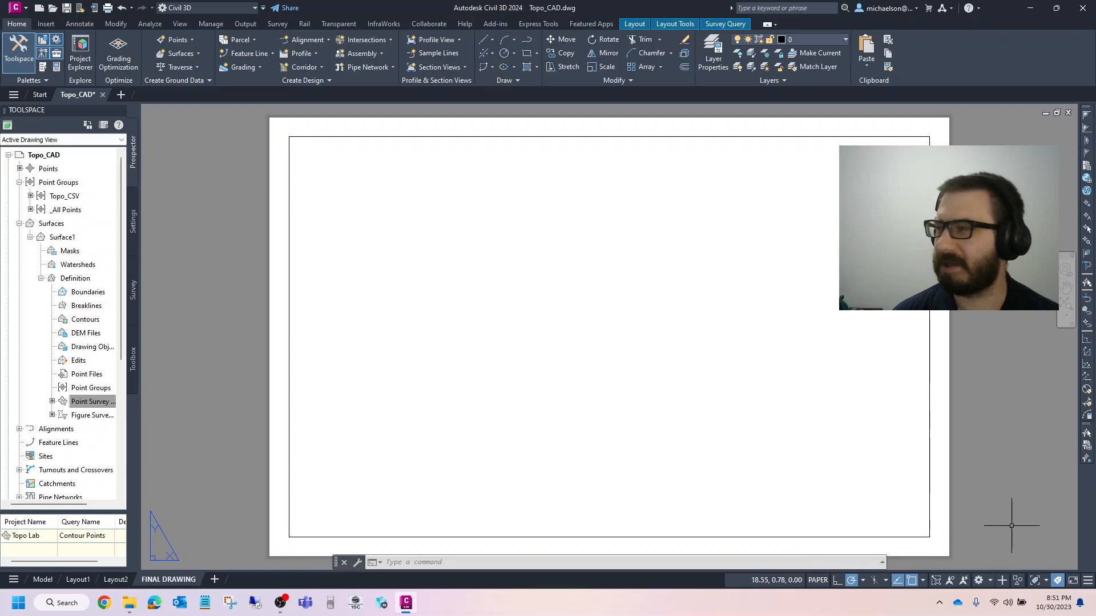
scroll(1027, 534, "up", 3)
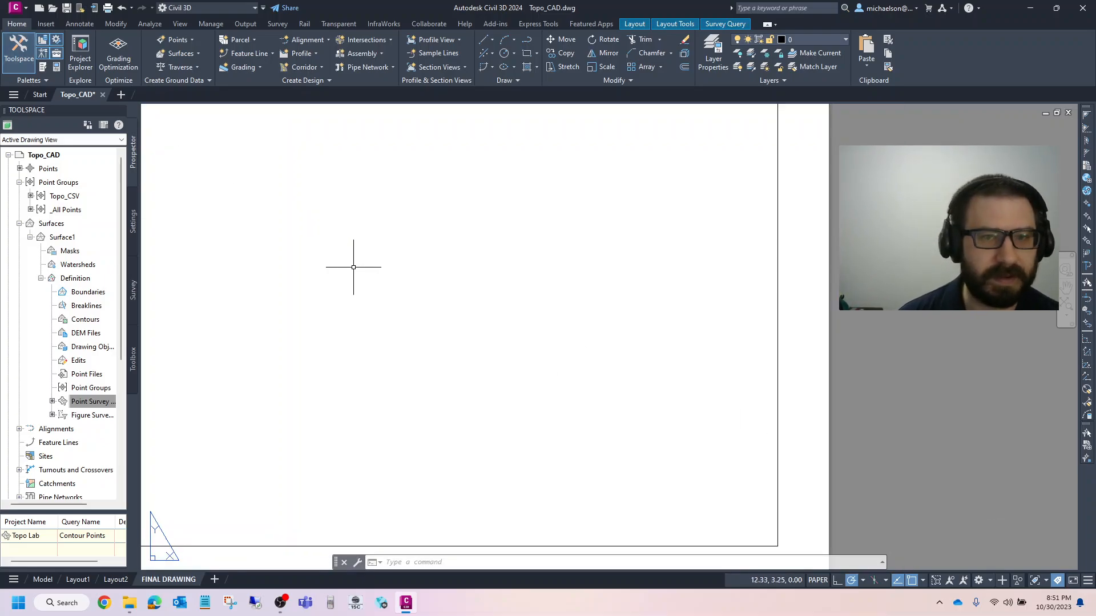
scroll(399, 250, "down", 3)
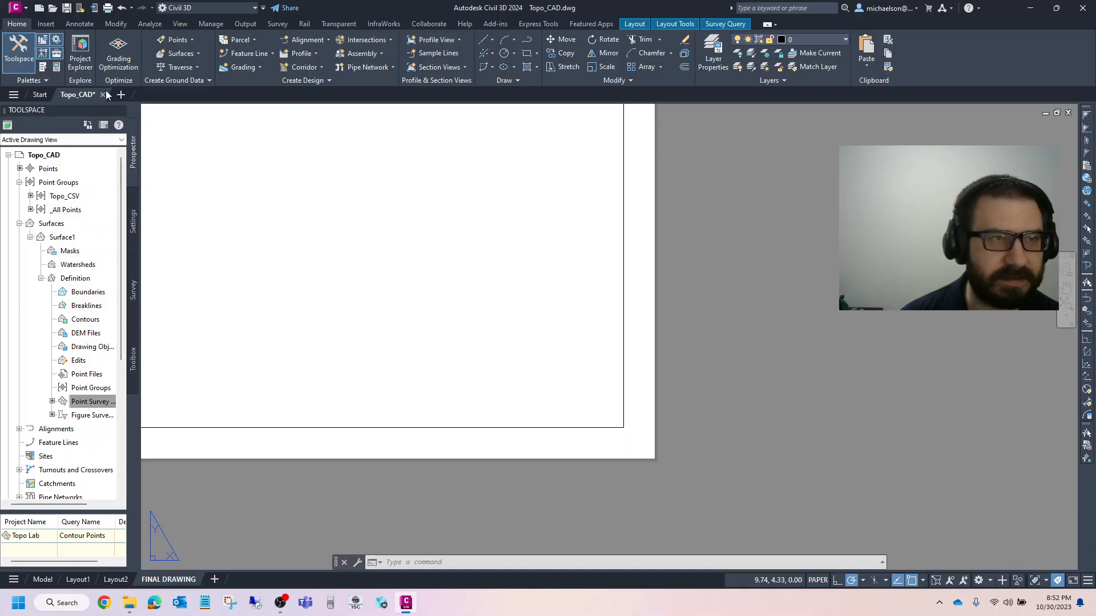
scroll(642, 269, "down", 2)
scroll(648, 322, "up", 2)
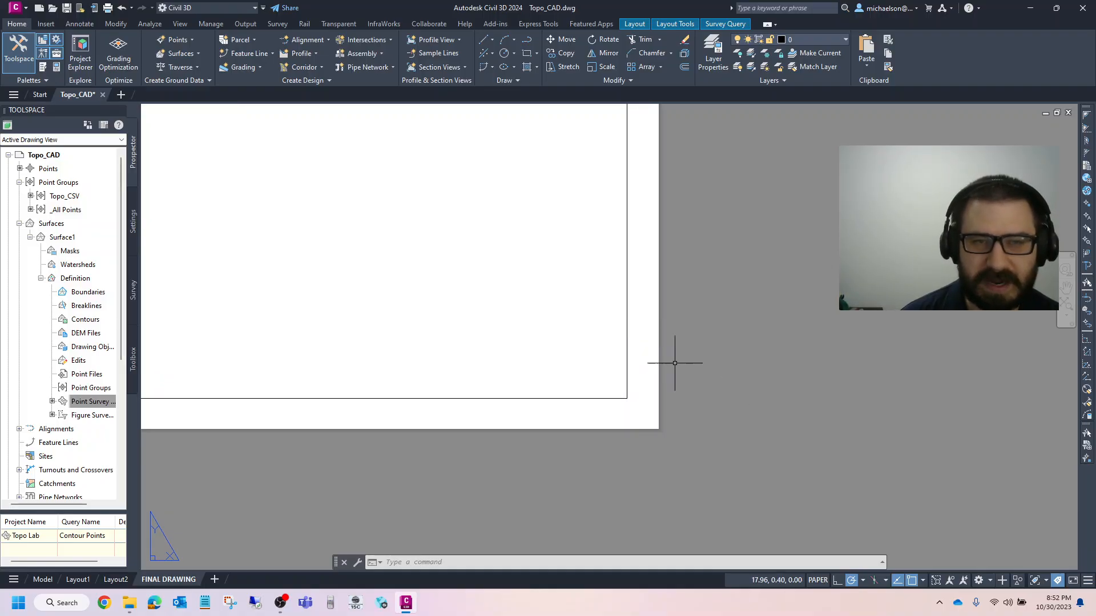
left_click(491, 40)
left_click(503, 57)
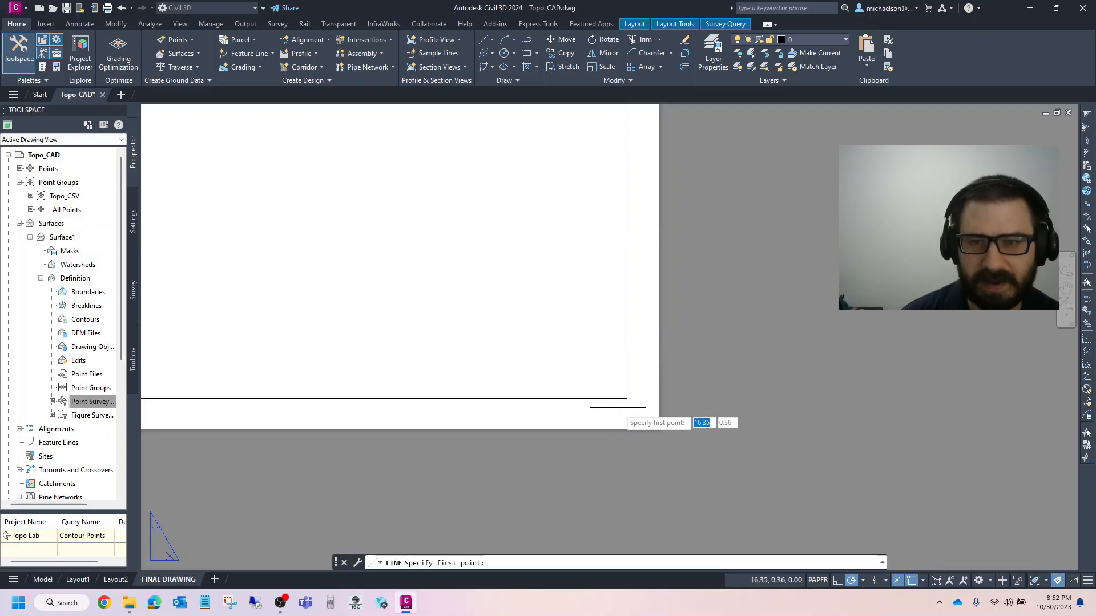
left_click(626, 398)
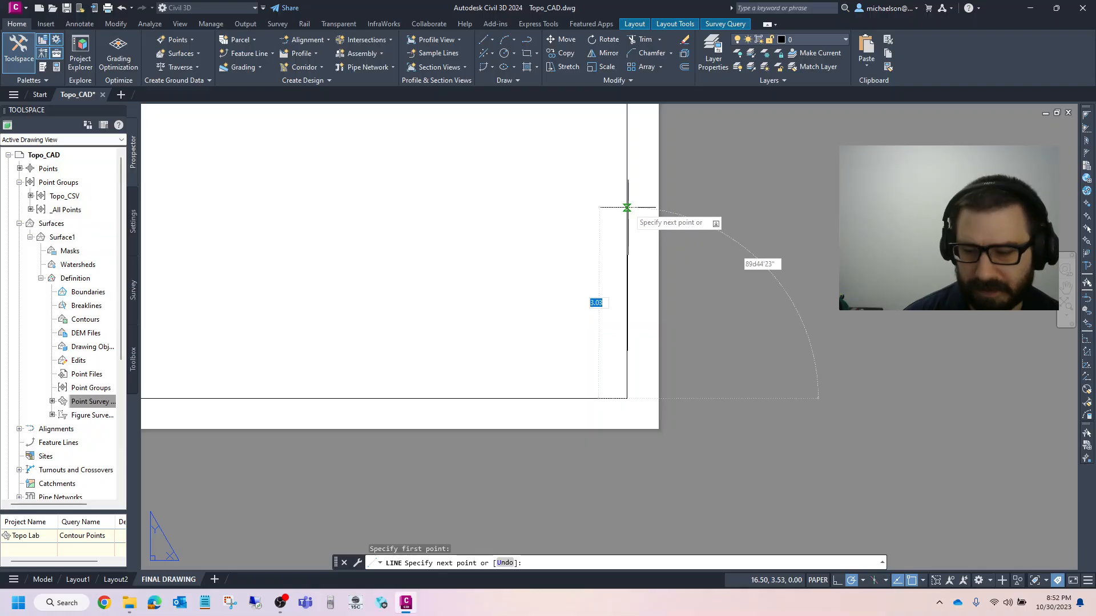
type("3")
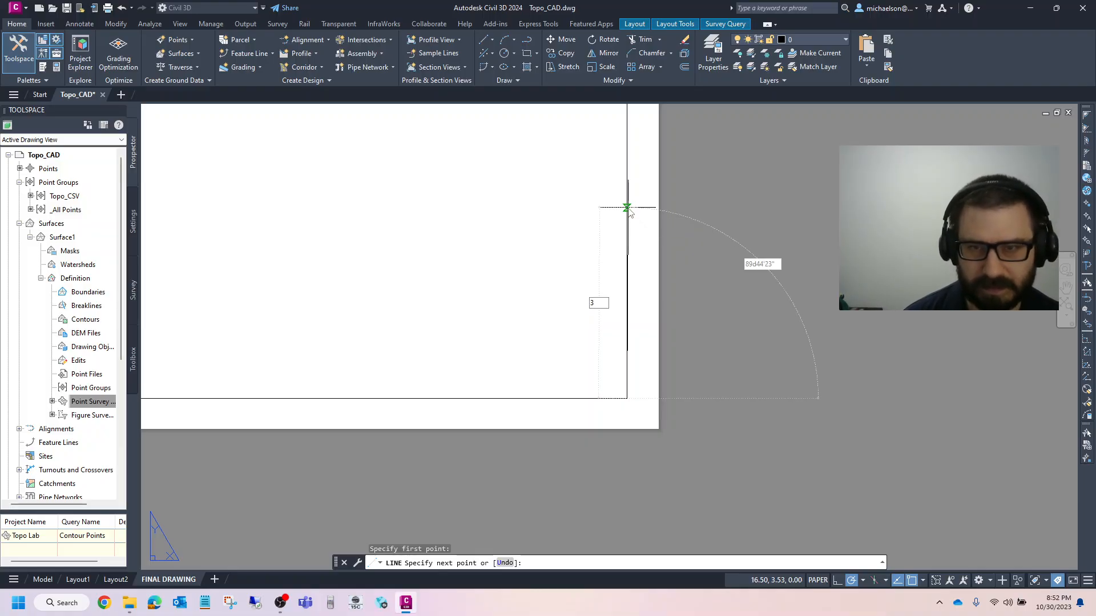
key("Return")
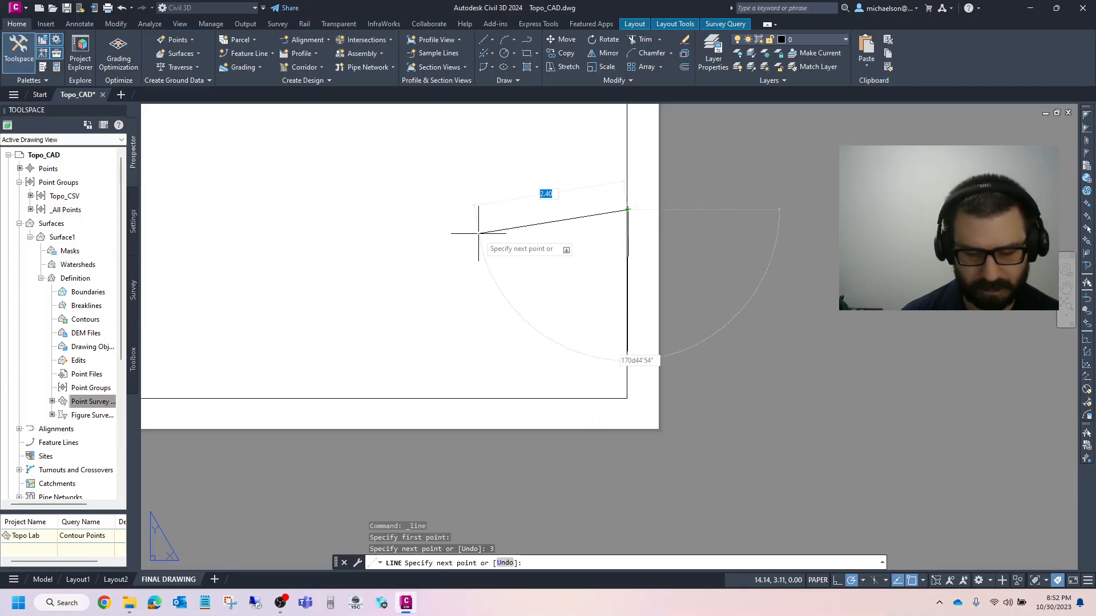
type("u")
key("Return")
key("Escape")
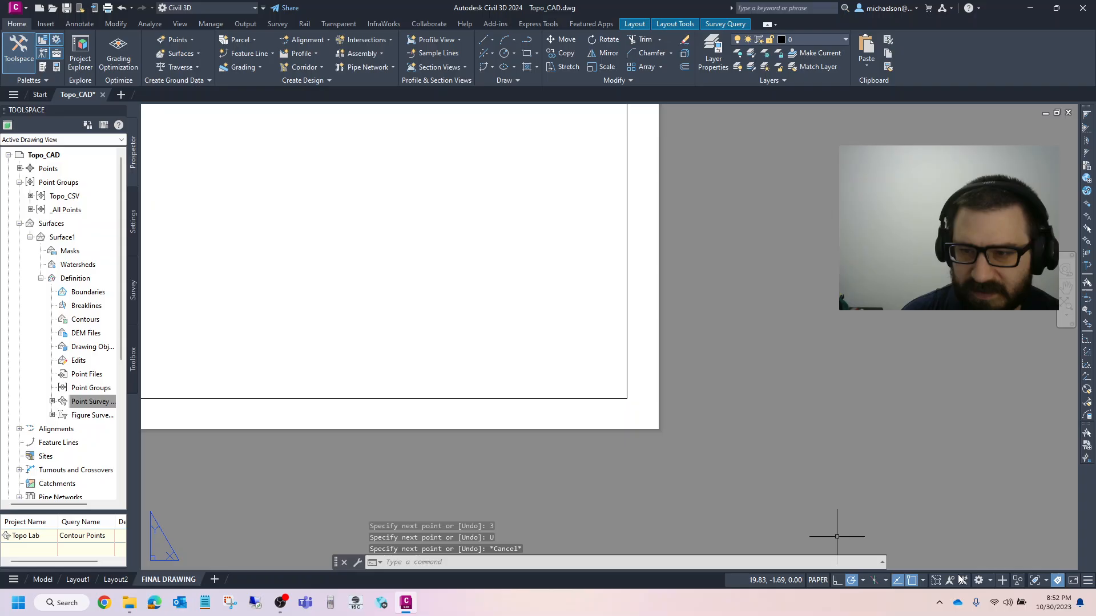
Step: With Ortho mode on, draw the title block outline from the border's lower-right corner: 3 up, 5 left and 3 down
left_click(924, 581)
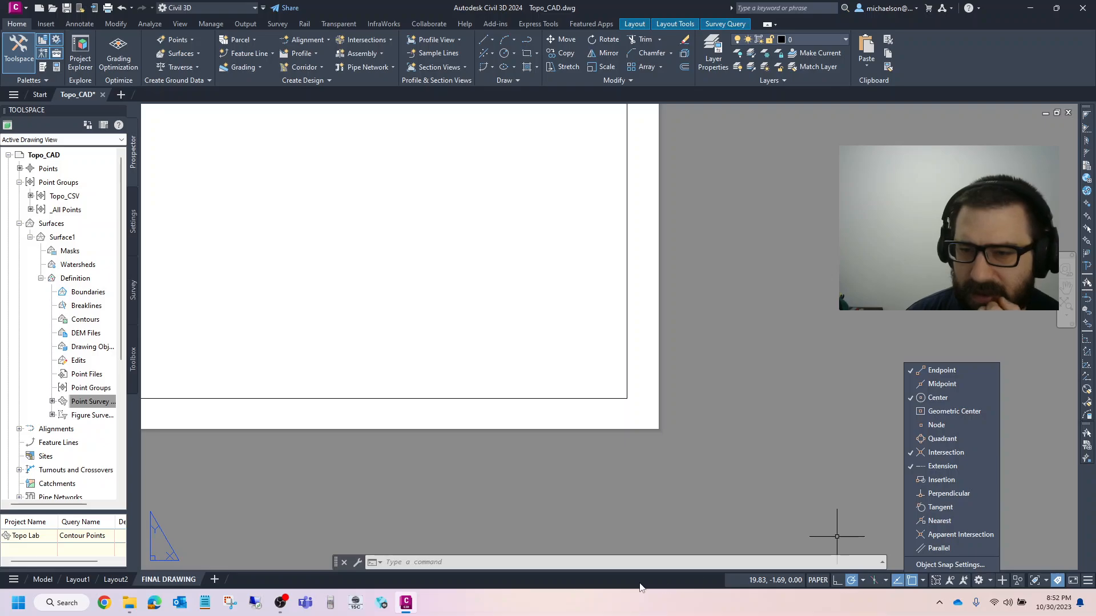
left_click(843, 583)
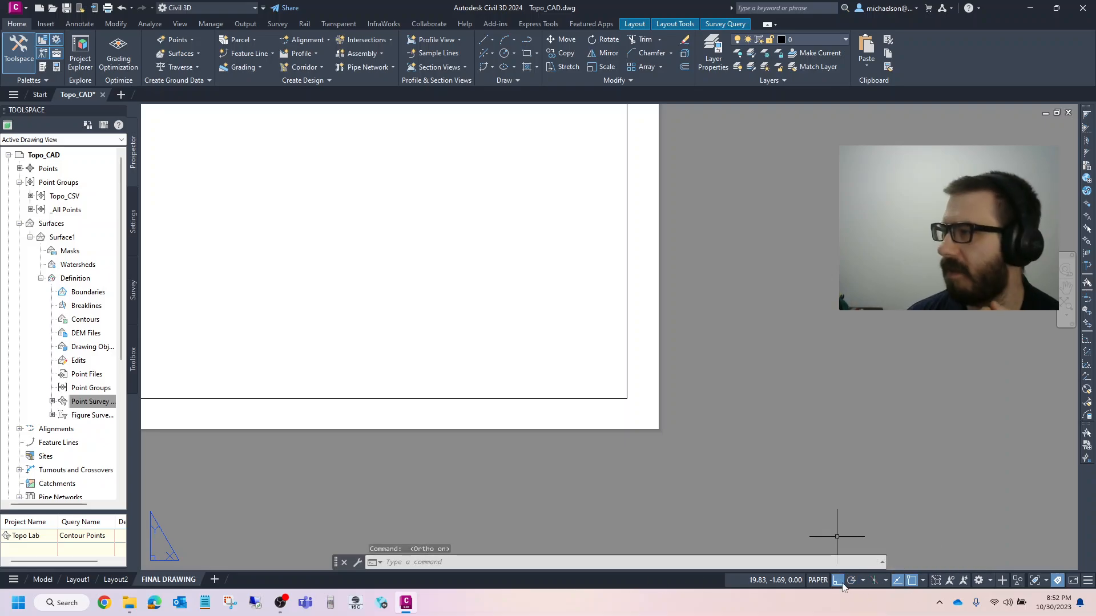
left_click(485, 44)
left_click(496, 53)
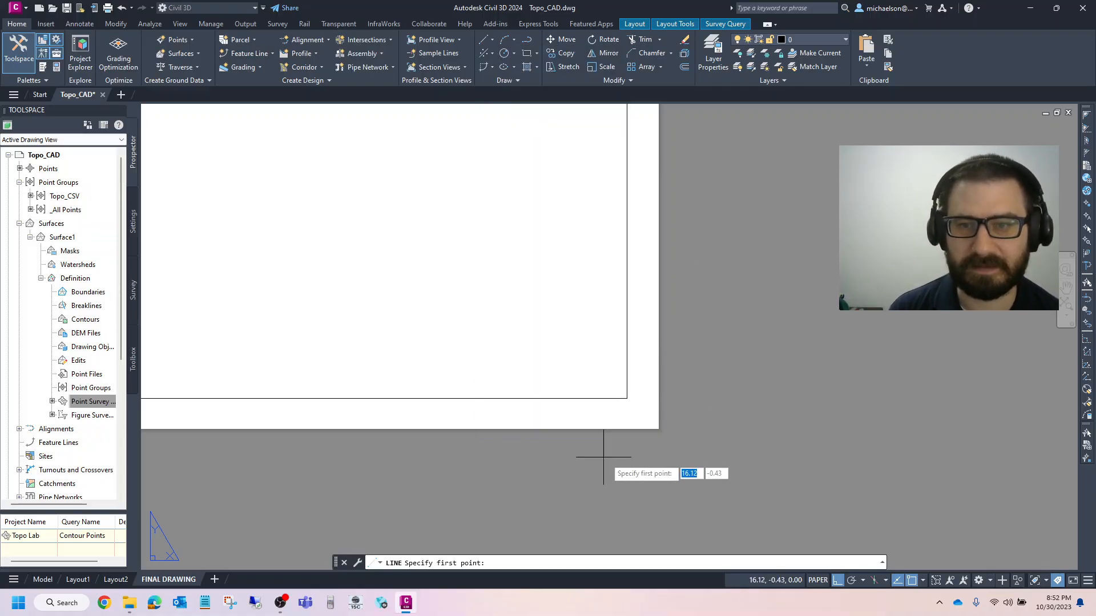
left_click(626, 399)
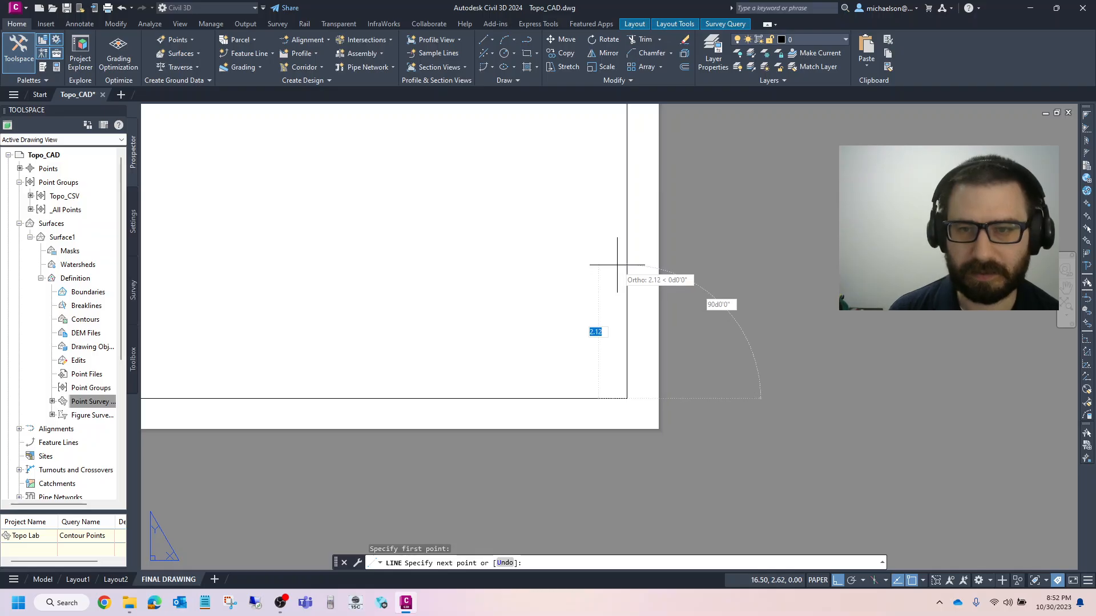
type("3")
key("Return")
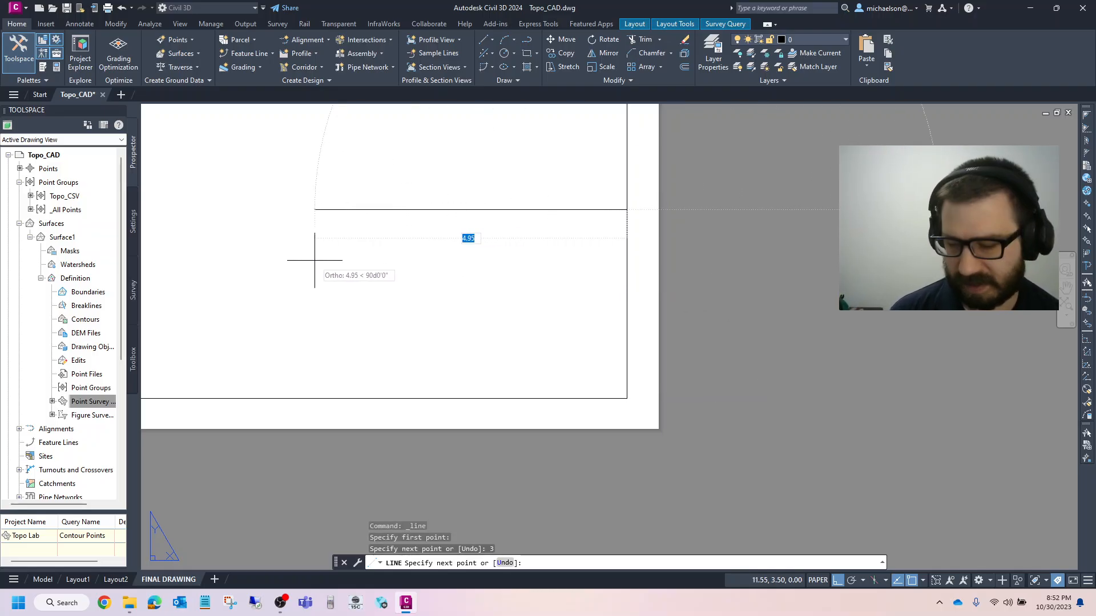
type("5")
key("Return")
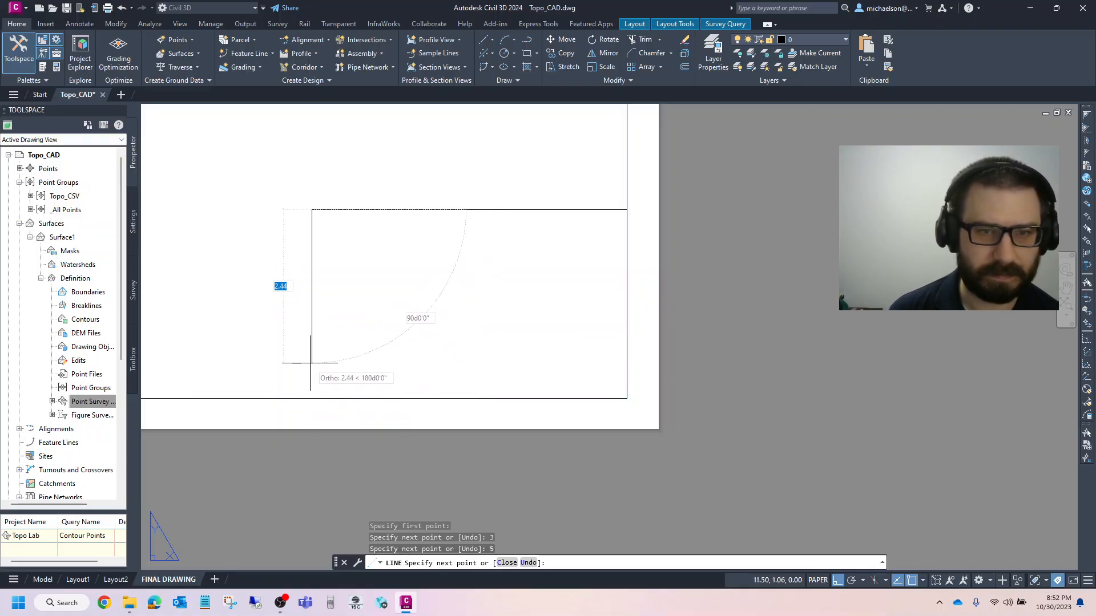
type("3")
key("Return")
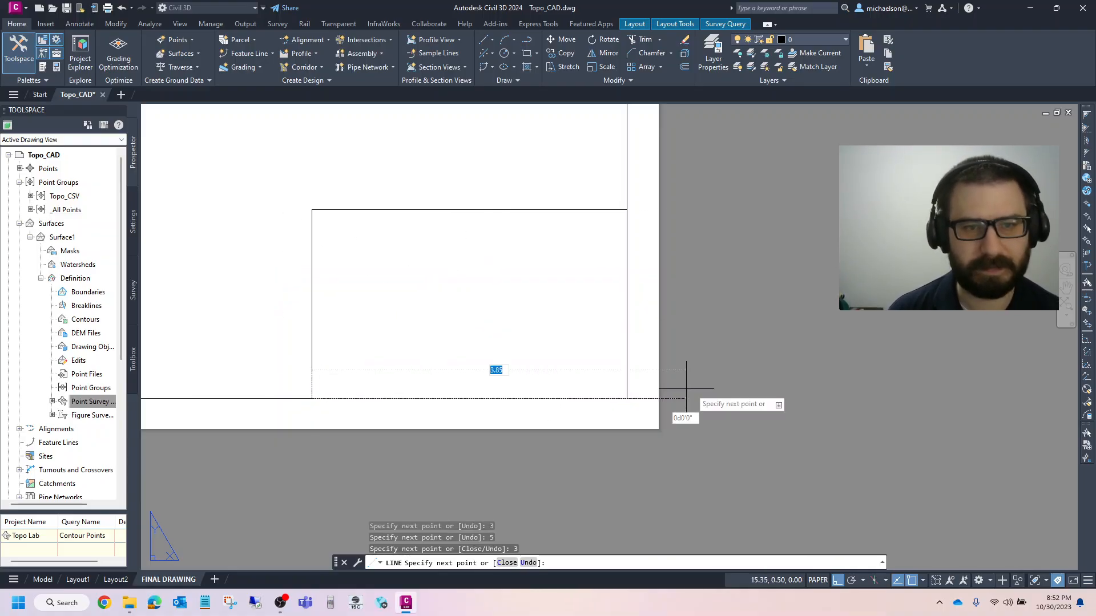
key("Escape")
Step: Offset the title block's top line downward twice at a distance of 1, dividing the block into three rows
scroll(615, 299, "down", 2)
scroll(615, 299, "down", 4)
scroll(567, 287, "up", 4)
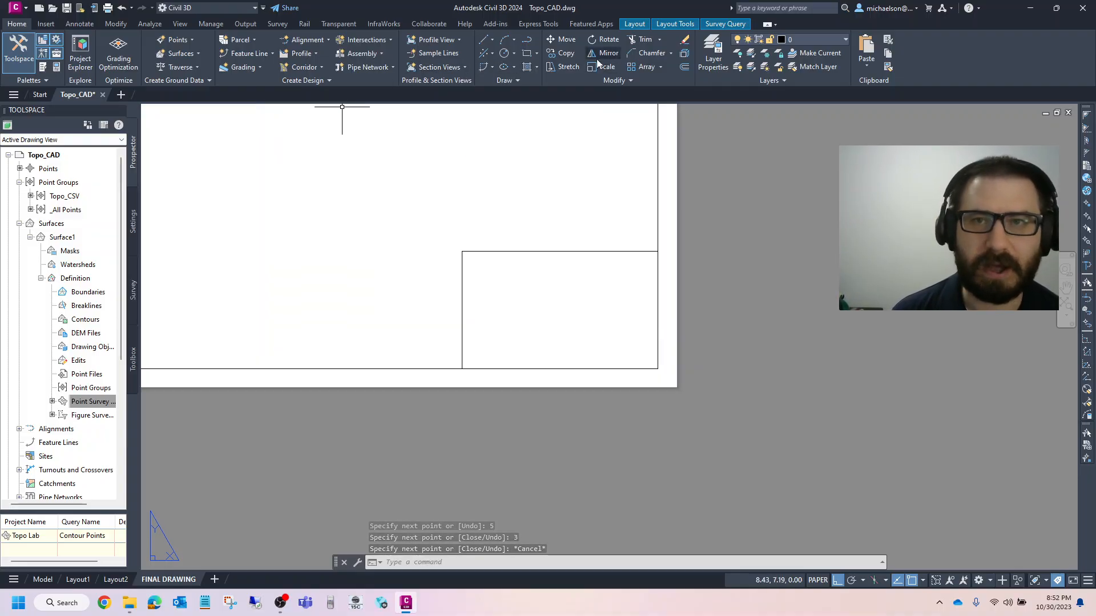
left_click(685, 68)
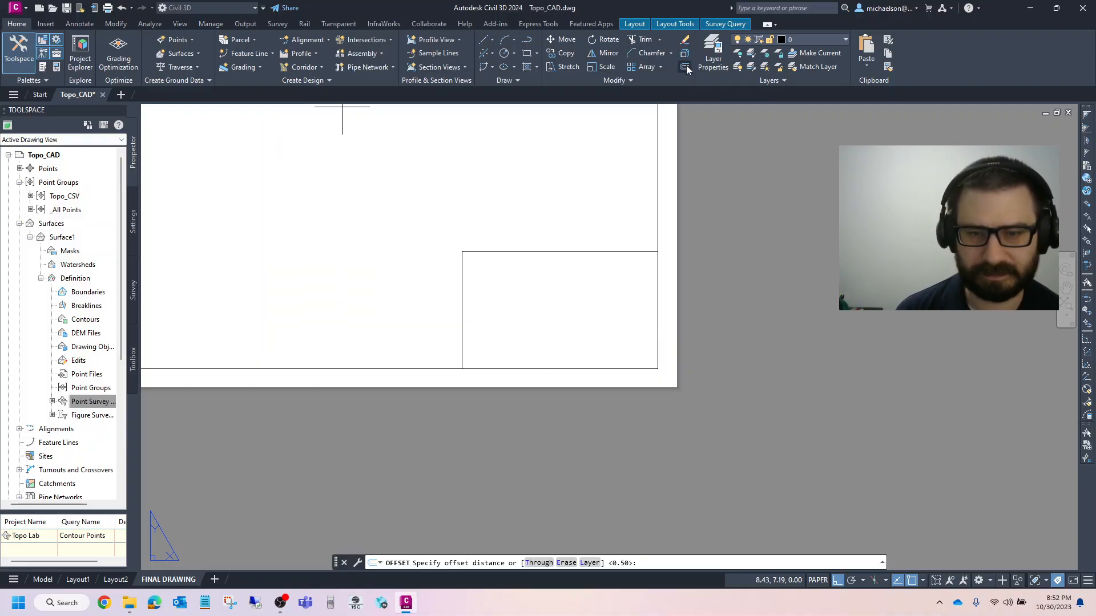
type("1")
key("Return")
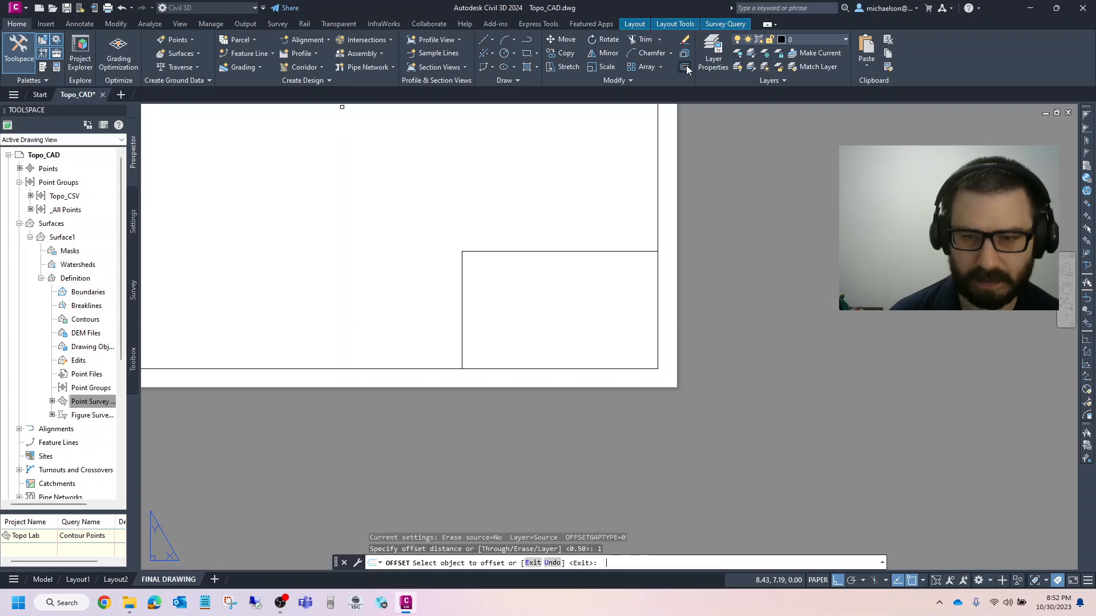
left_click(621, 248)
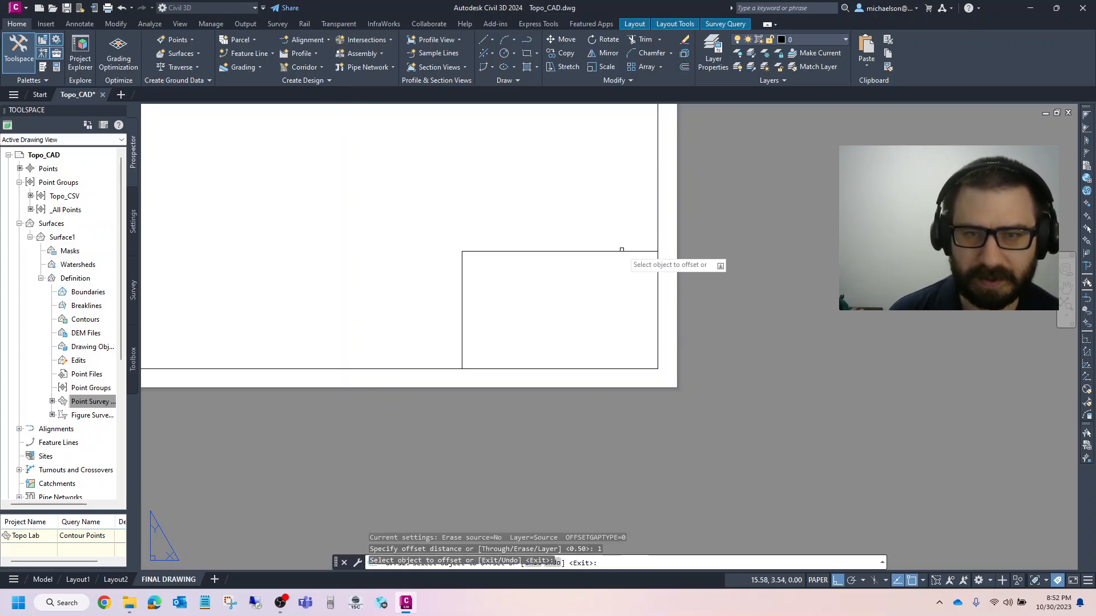
left_click(616, 252)
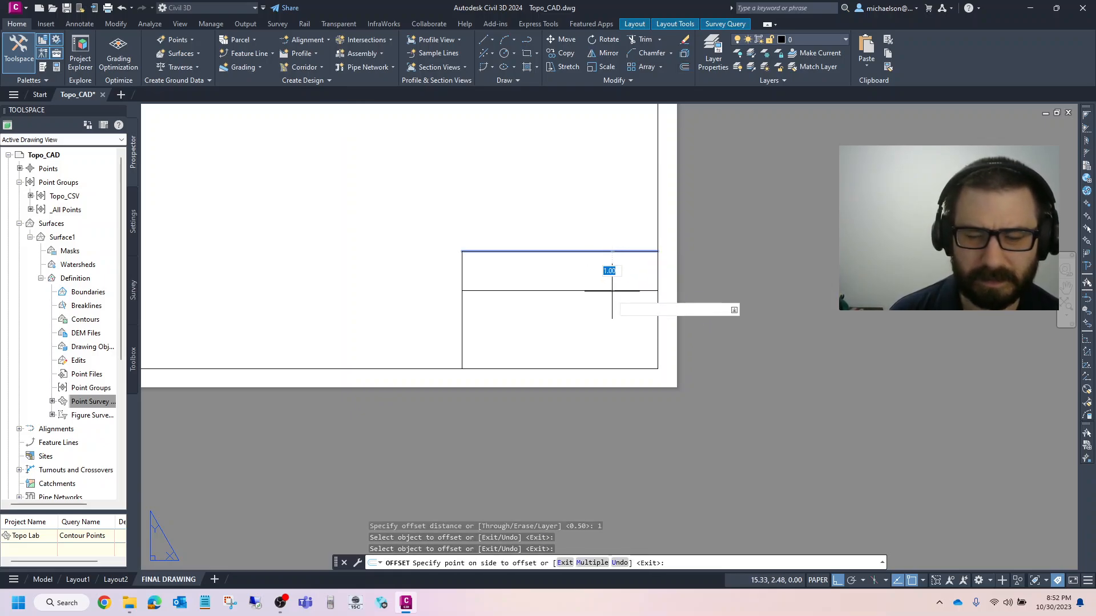
left_click(598, 311)
left_click(597, 291)
left_click(656, 333)
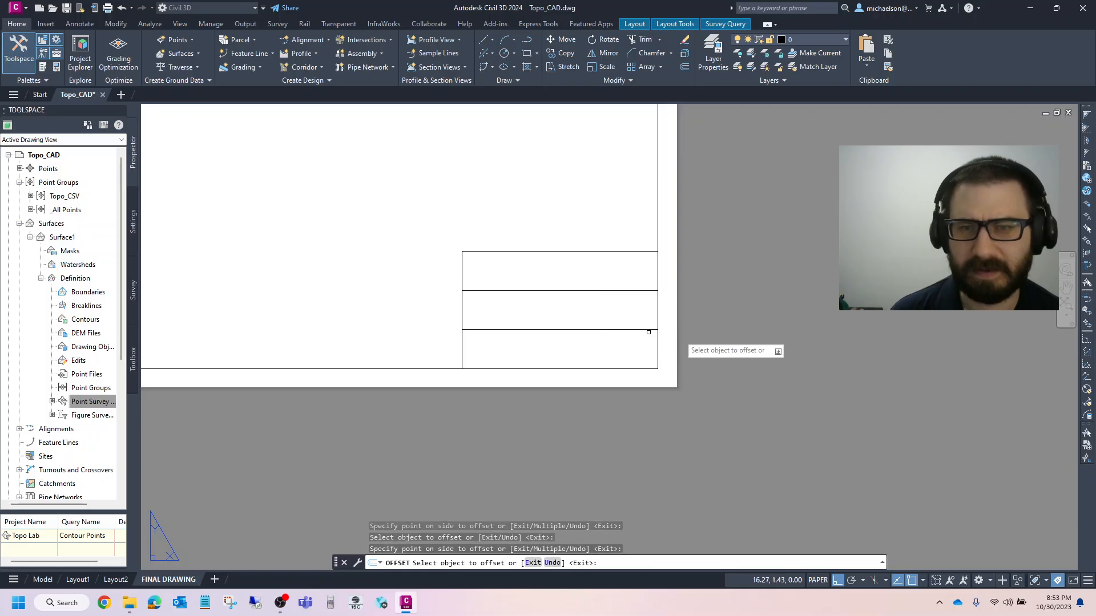
key("Escape")
scroll(605, 268, "up", 2)
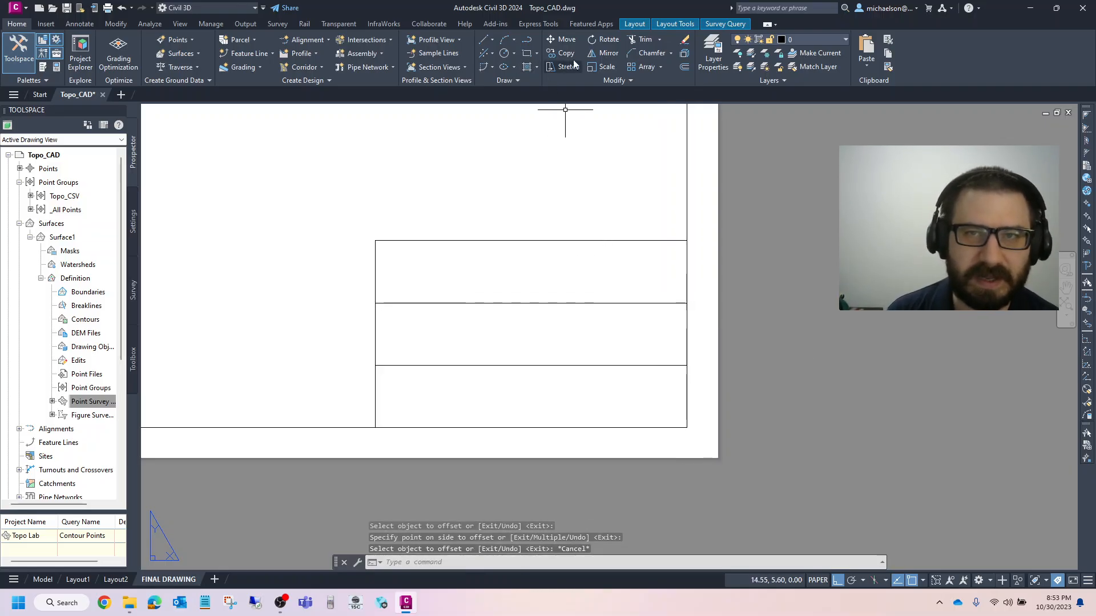
Step: Offset the title block's left side 2.5 inward to split the rows into two columns
left_click(684, 67)
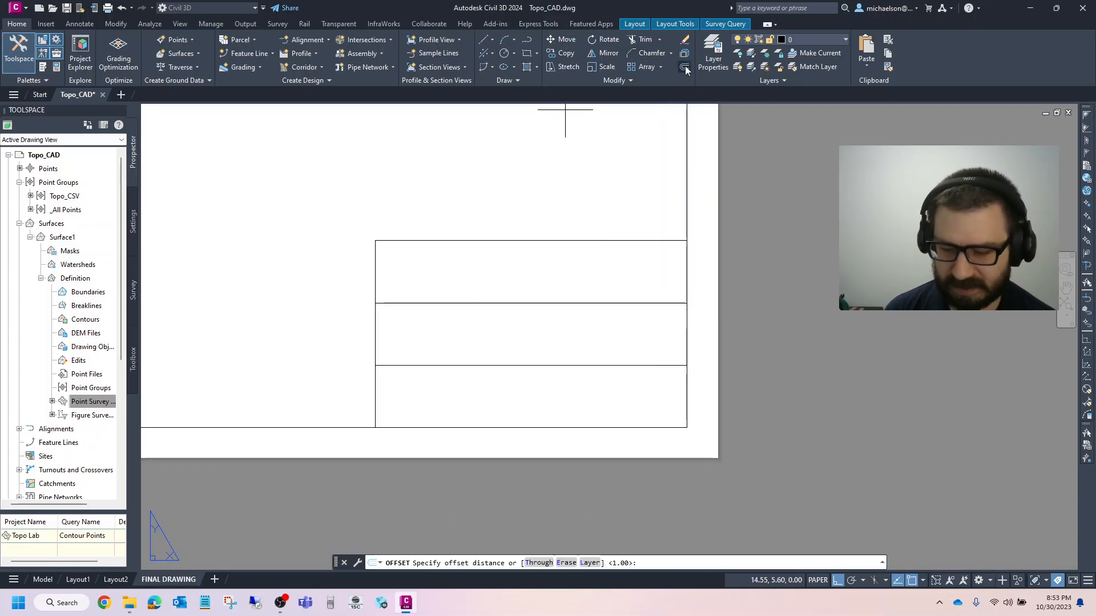
type("2.5")
key("Return")
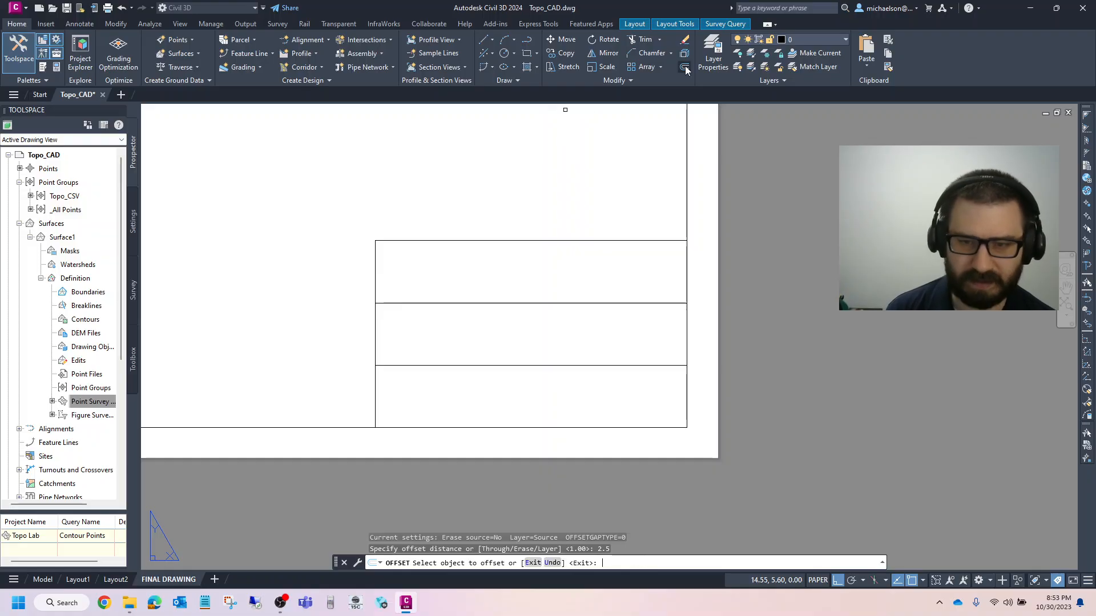
left_click(376, 257)
left_click(533, 228)
key("Escape")
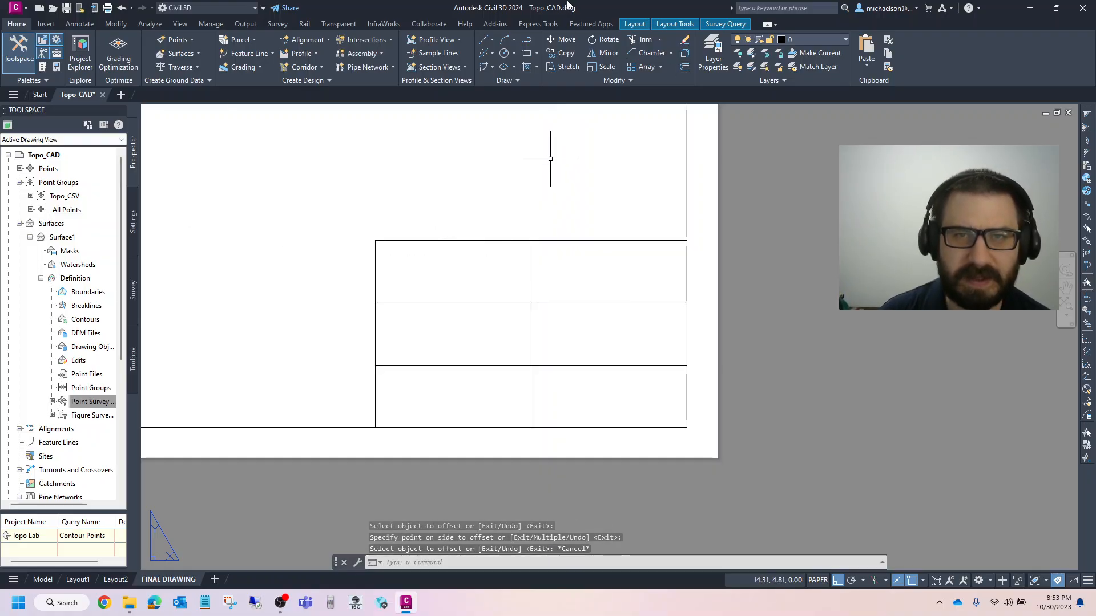
Step: Trim the vertical divider out of the title block's top row
left_click(646, 44)
key("Escape")
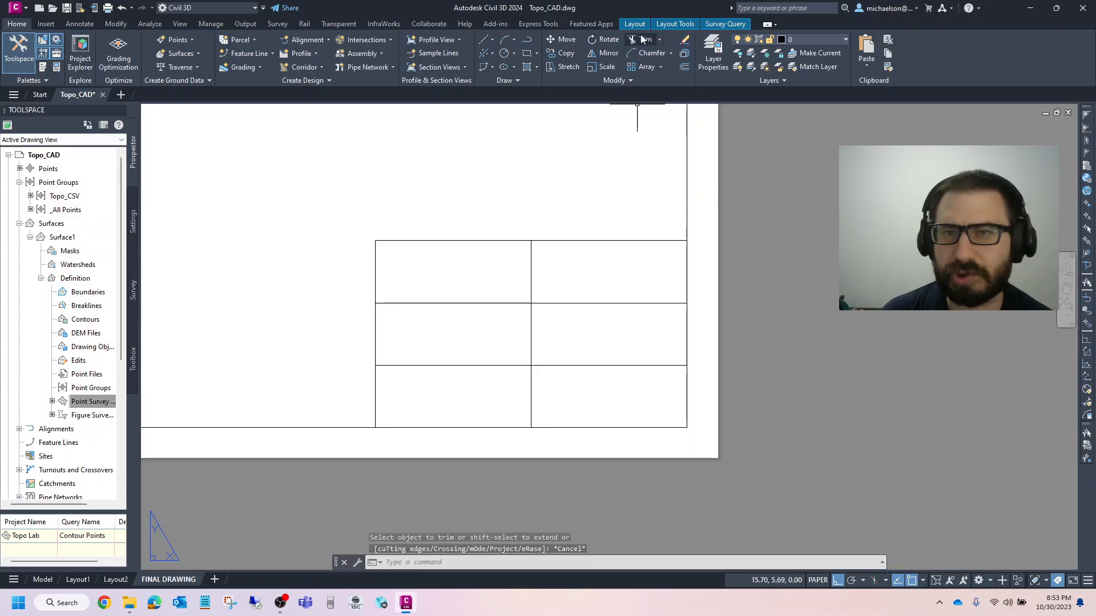
left_click(642, 39)
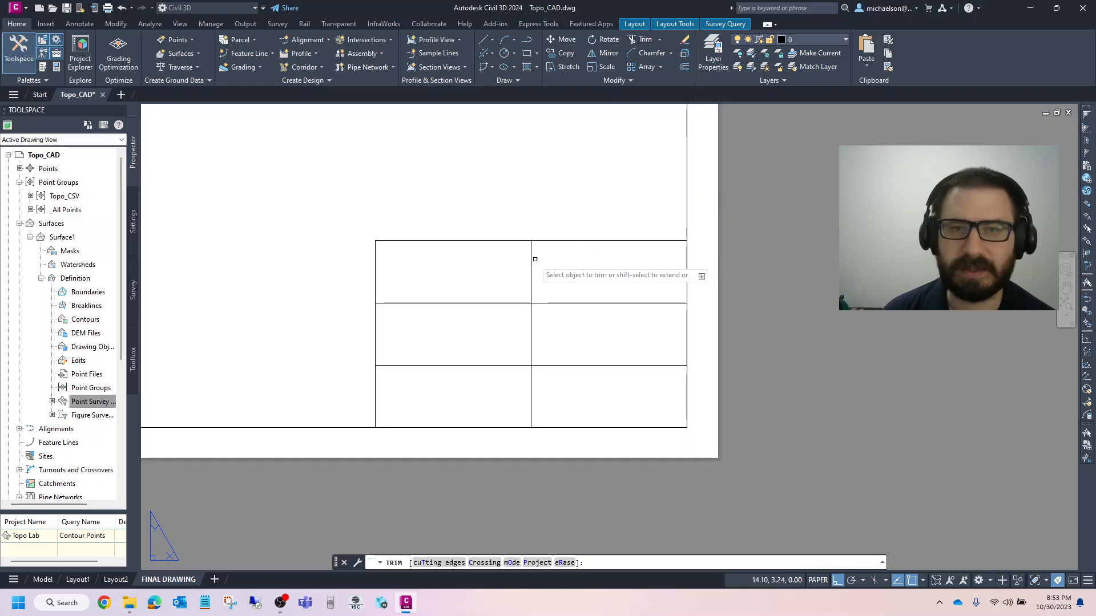
key("Escape")
scroll(1028, 353, "down", 2)
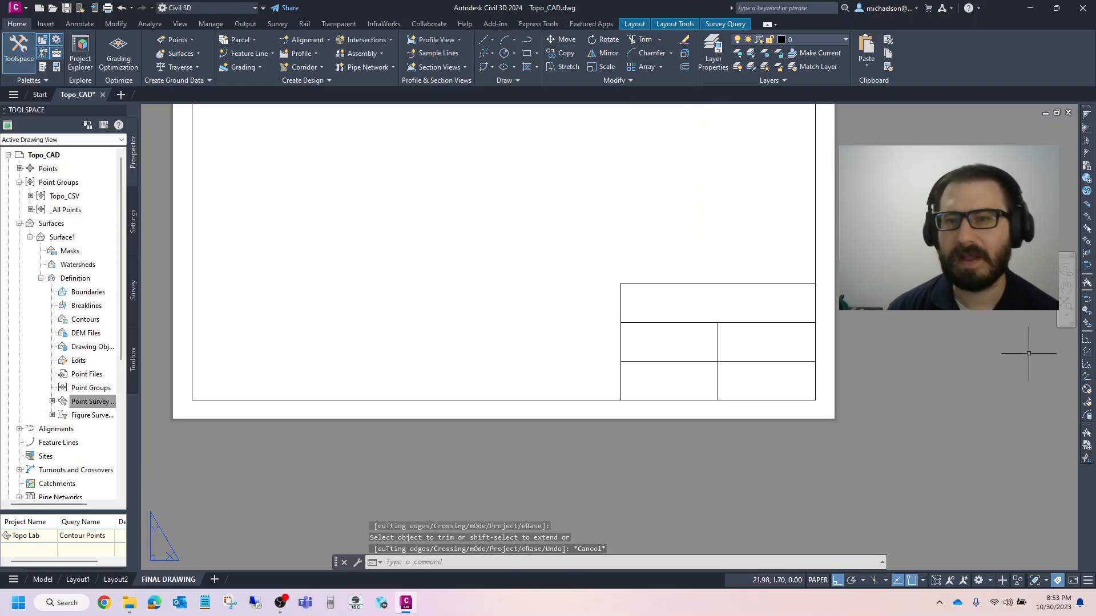
scroll(1032, 350, "up", 2)
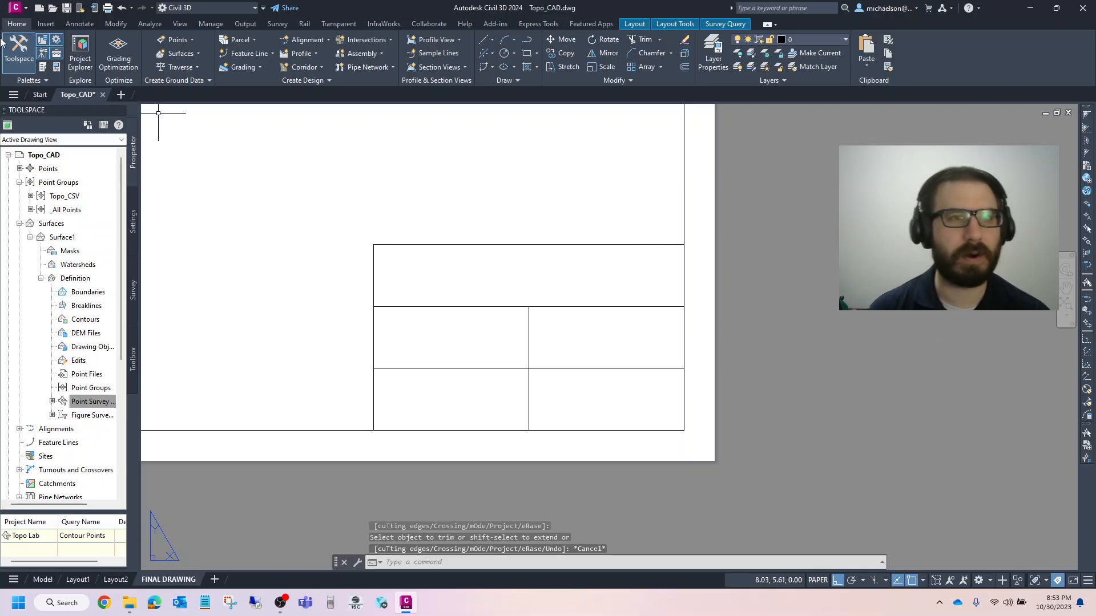
key("Escape")
Step: Add multiline text reading "CE 241: INTRODUCTION TO GEOMATICS" spanning the title block's top row from corner to corner
left_click(91, 25)
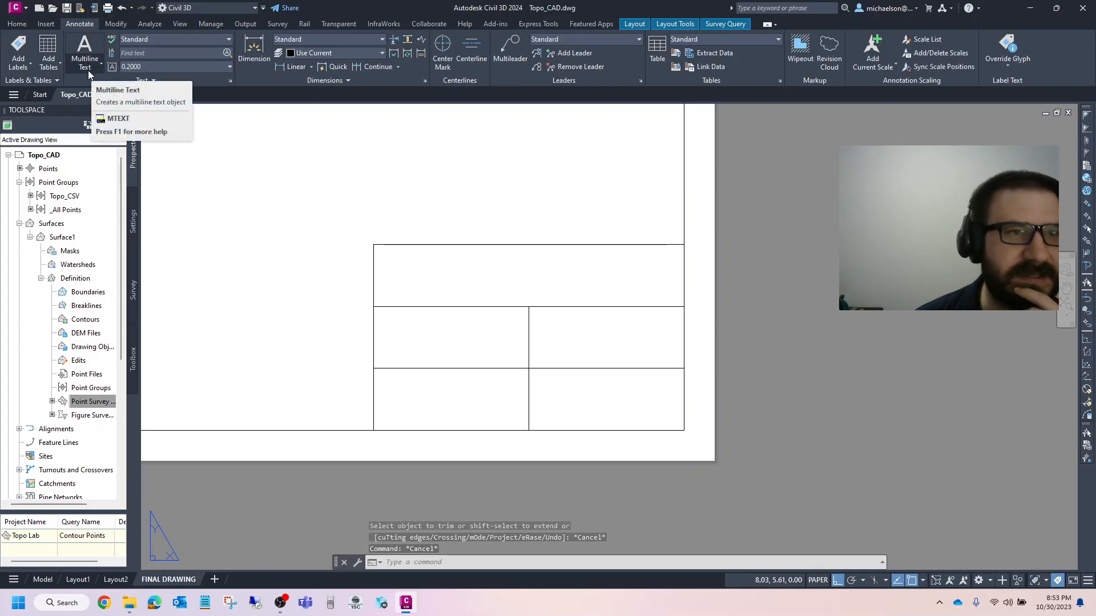
left_click(85, 51)
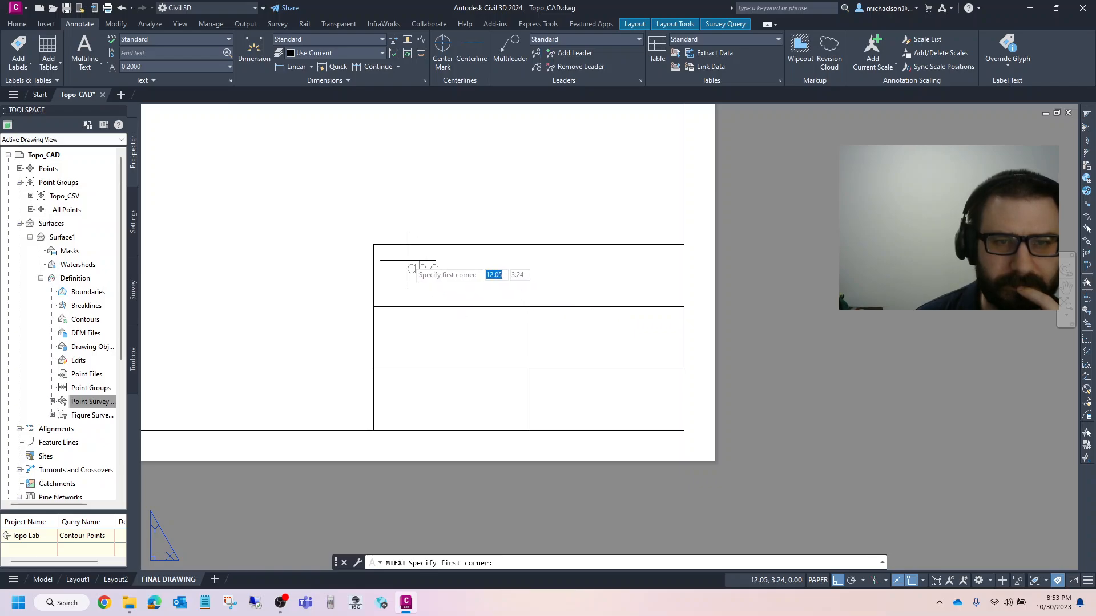
left_click(374, 245)
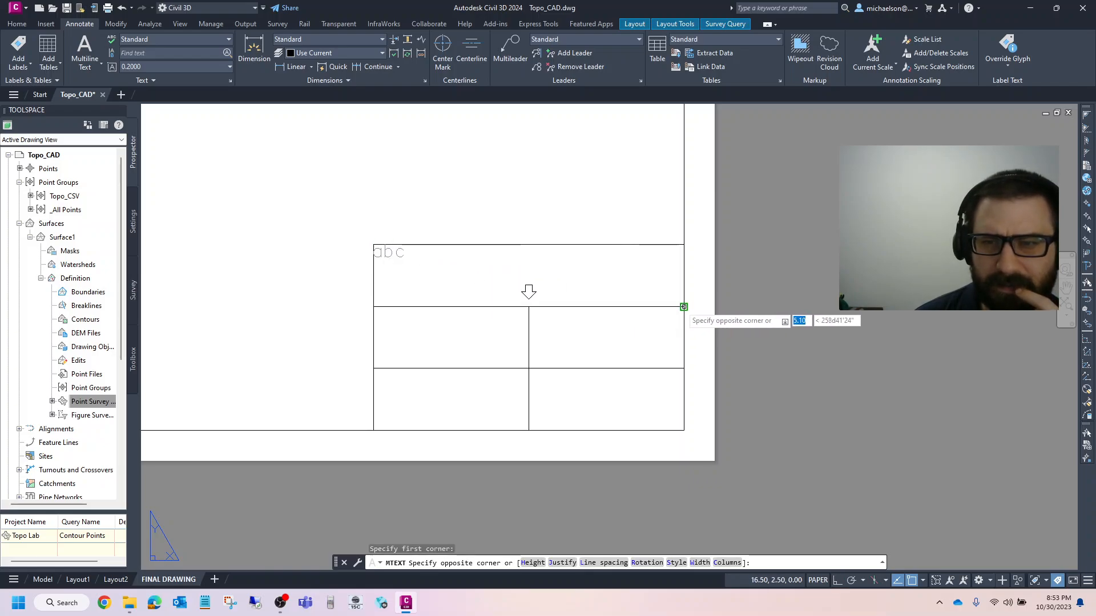
left_click(683, 307)
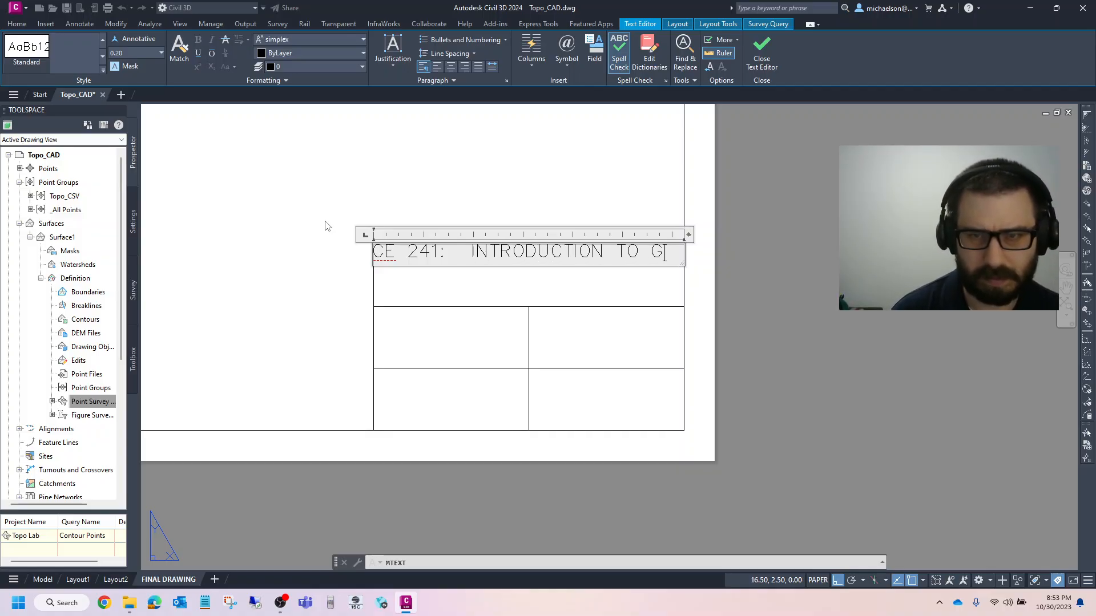
type("EOMATICS")
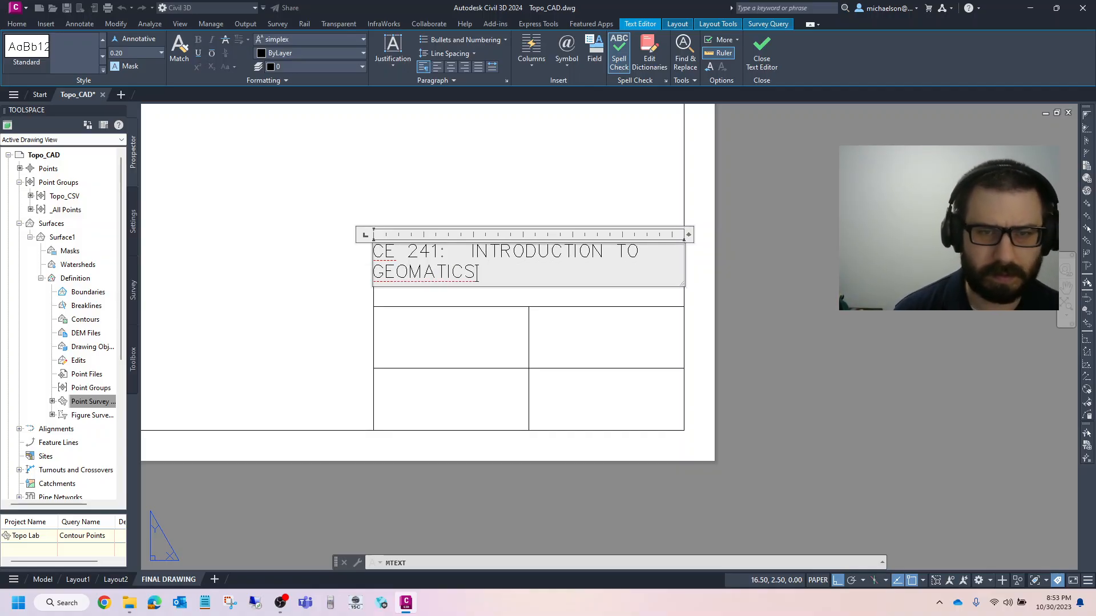
left_click(323, 224)
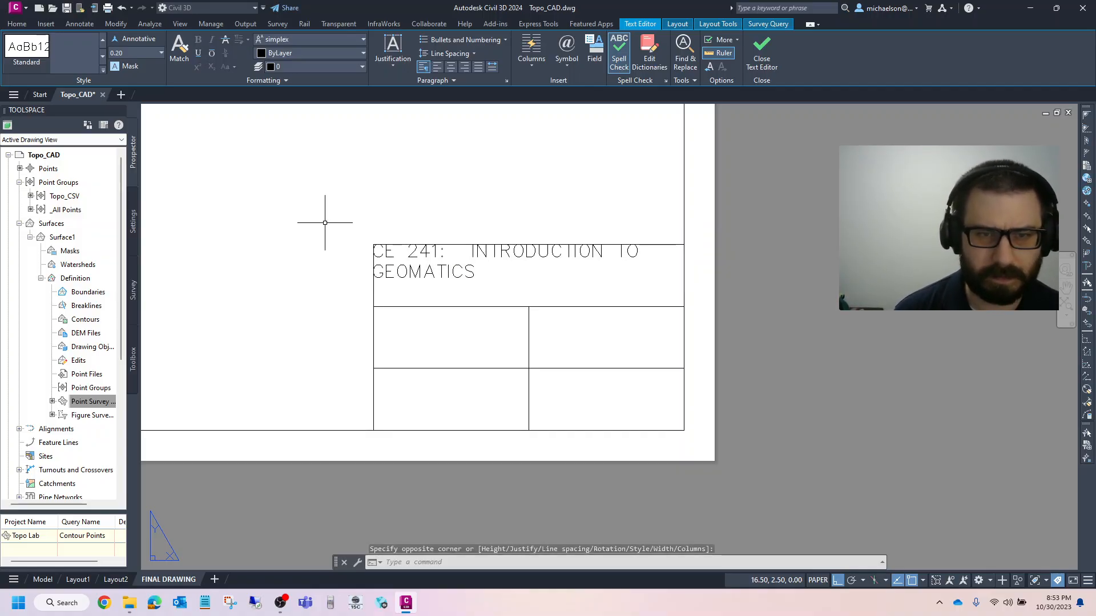
Step: Shorten "INTRODUCTION" to "INTRO" in the top row's course title text
left_click(456, 274)
left_click(456, 265)
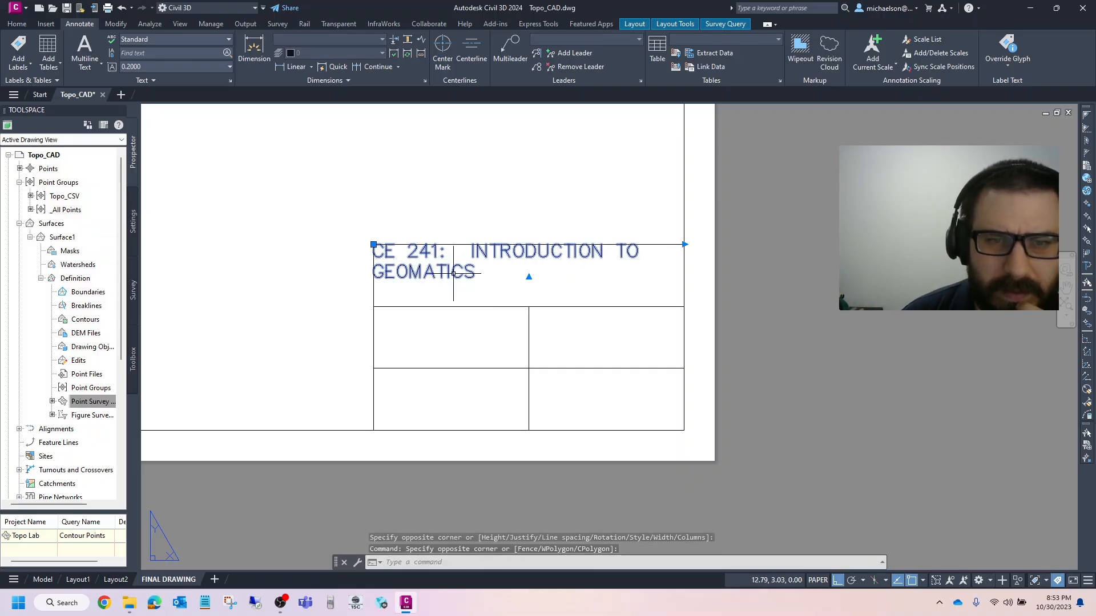
double_click(525, 254)
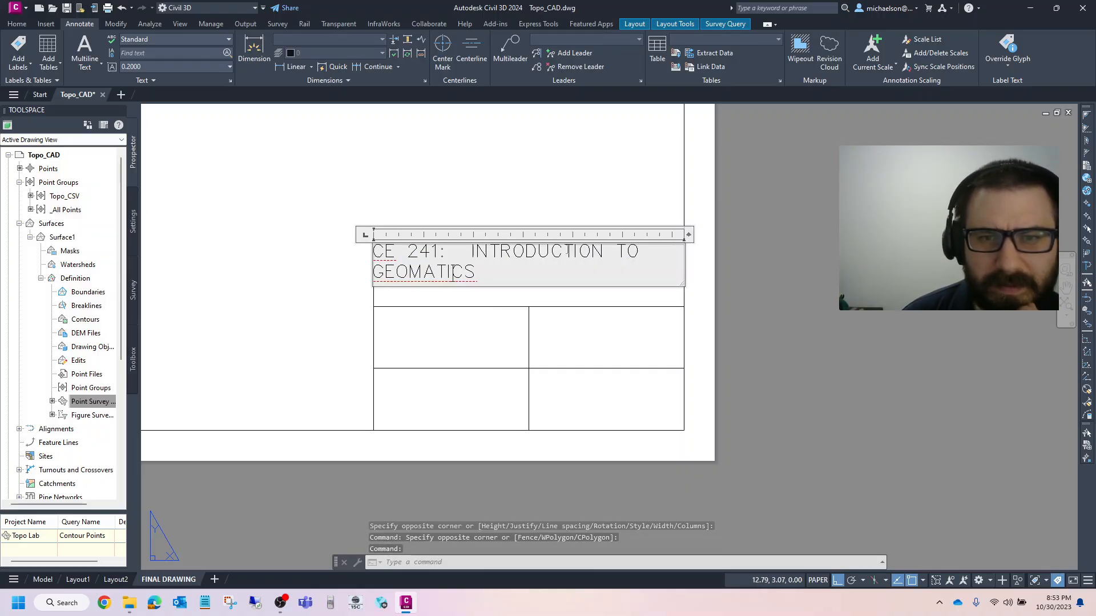
left_click_drag(526, 254, 599, 258)
key("BackSpace")
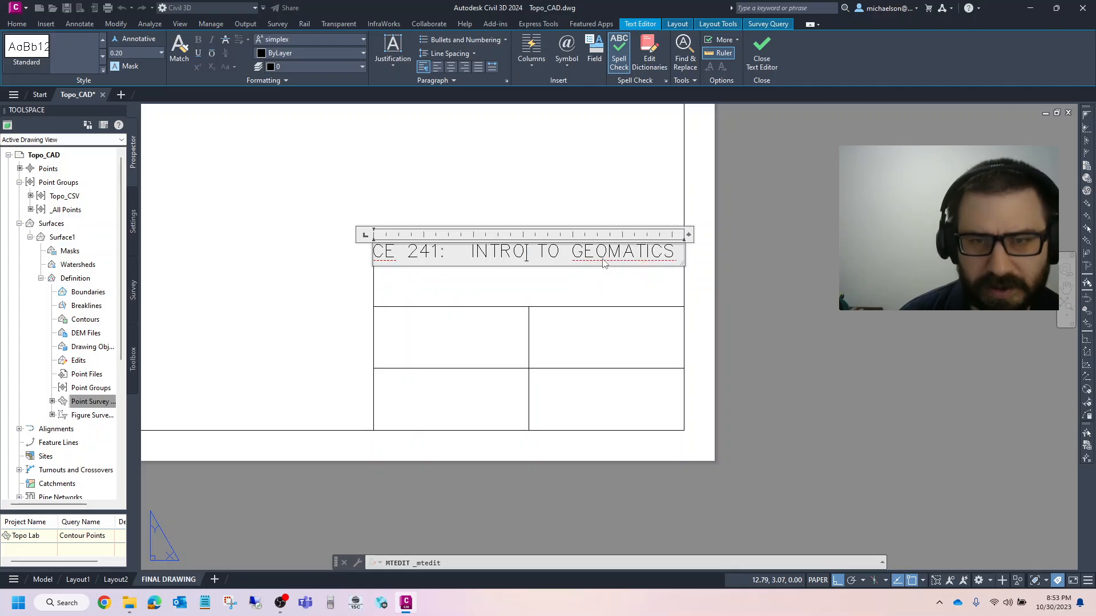
left_click(303, 280)
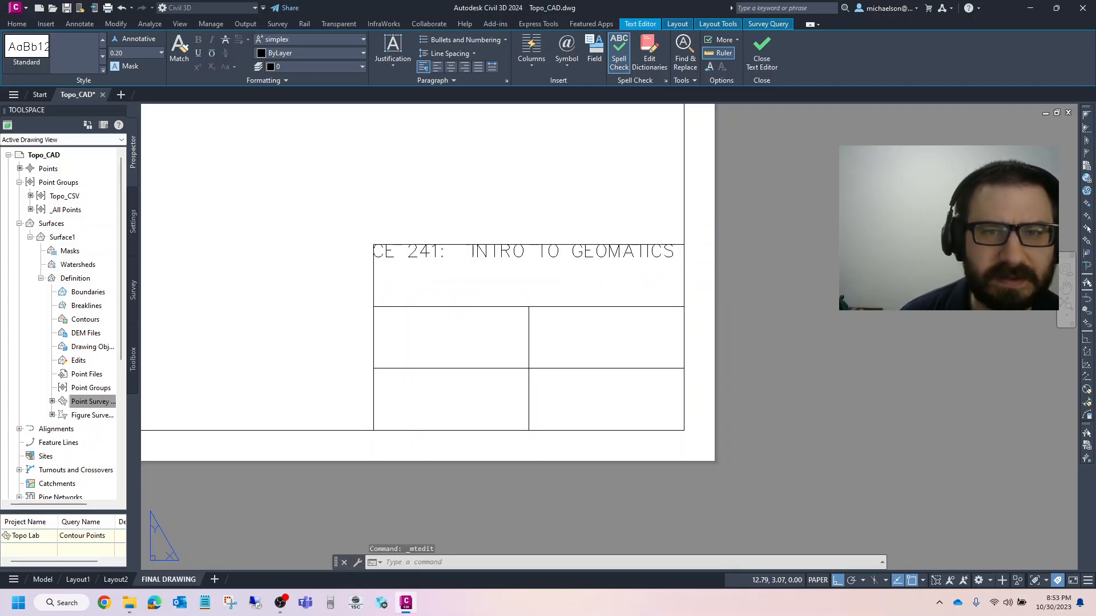
Step: Set the course title text's justification to Middle center in its properties
left_click(553, 254)
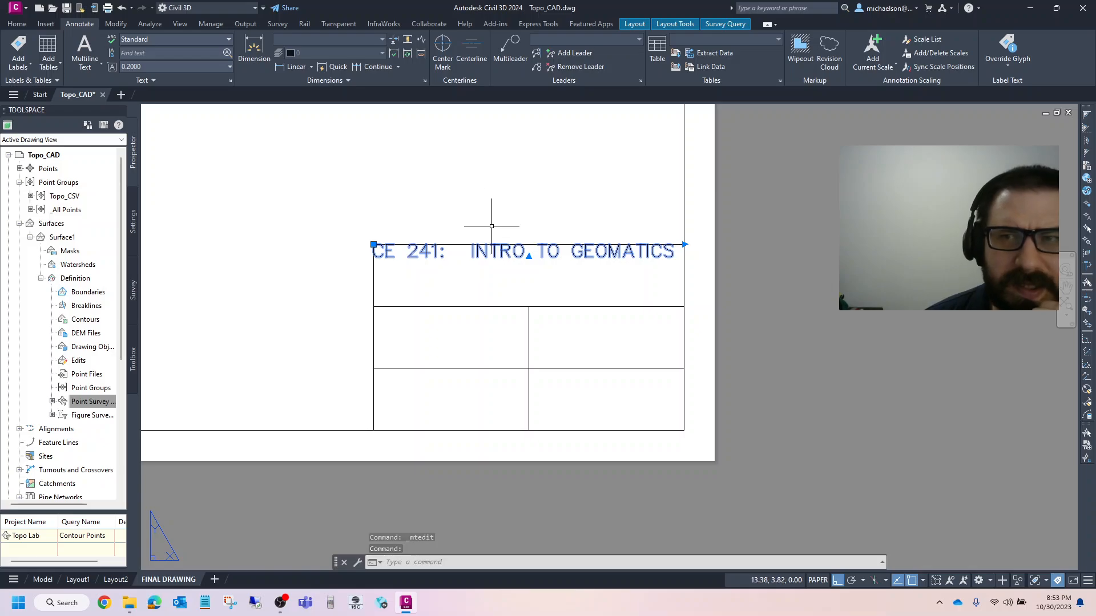
type("PR")
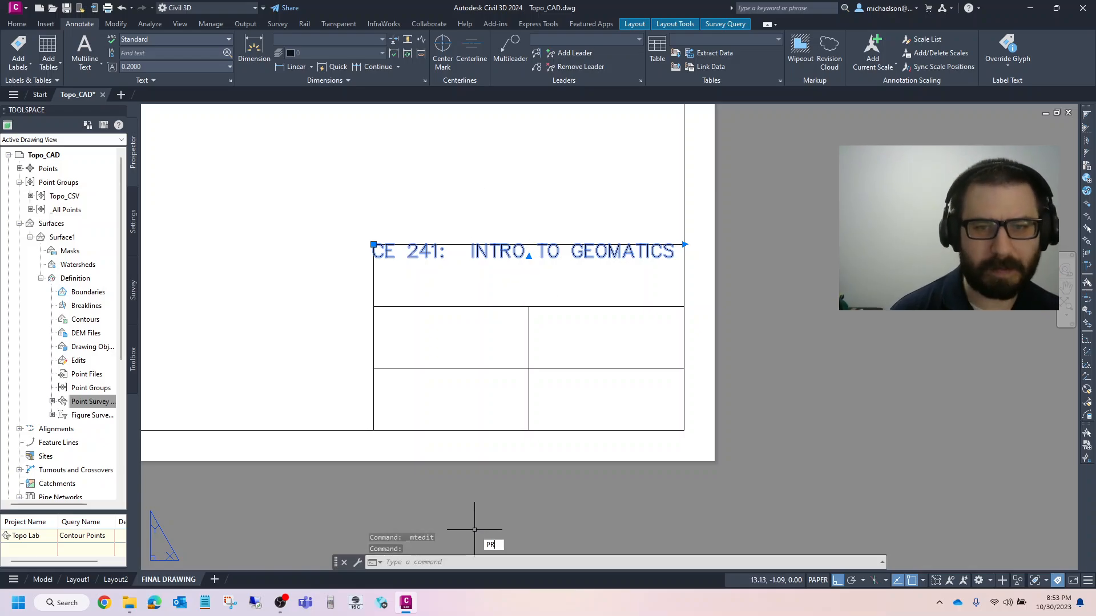
type("OPERTIES")
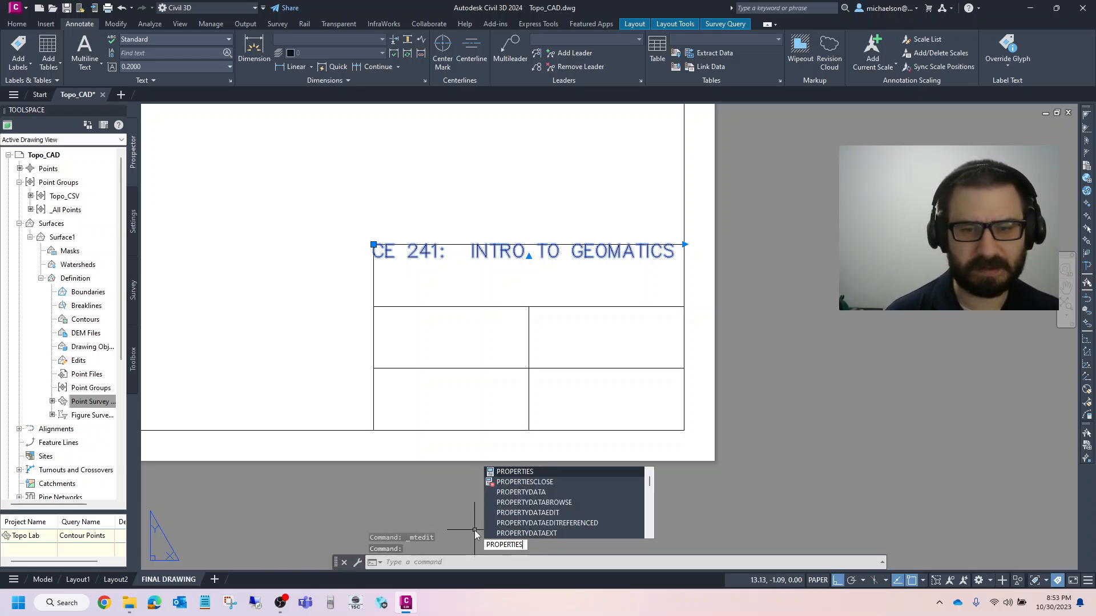
key("Return")
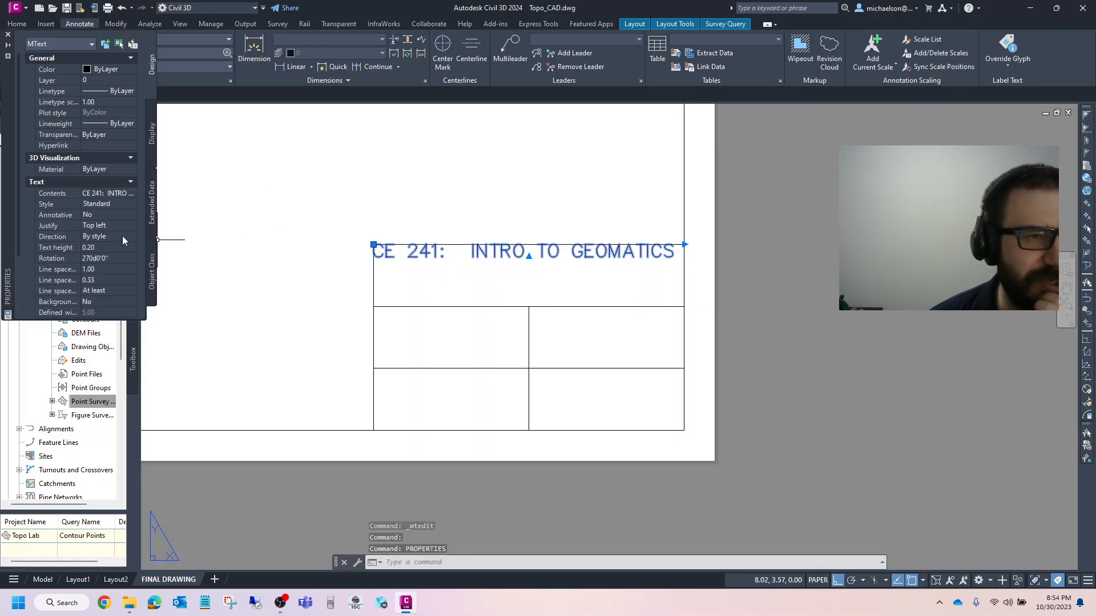
left_click(111, 227)
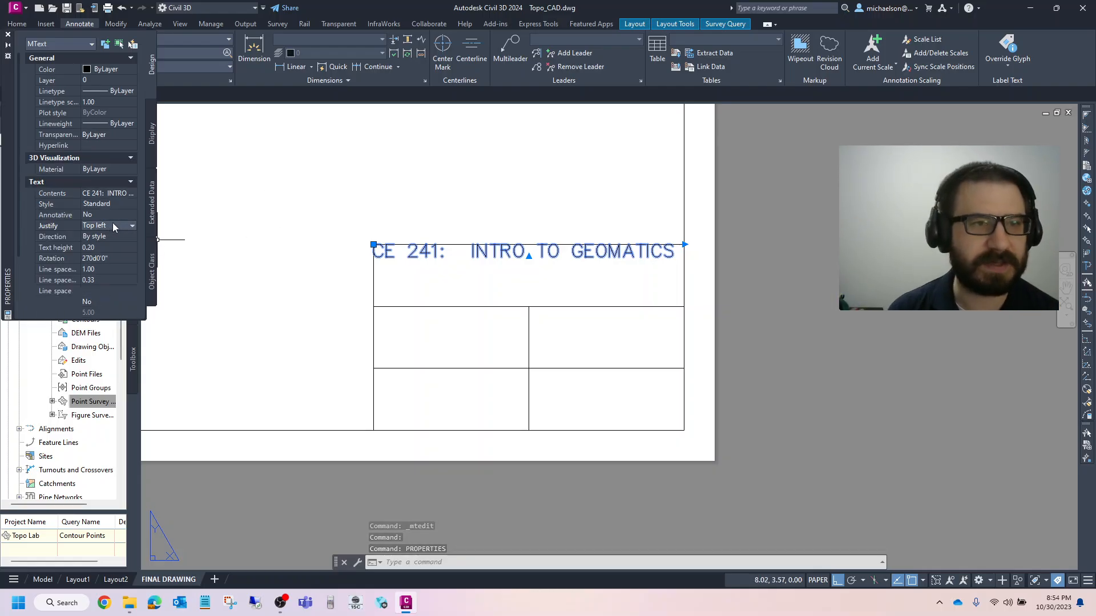
left_click(132, 225)
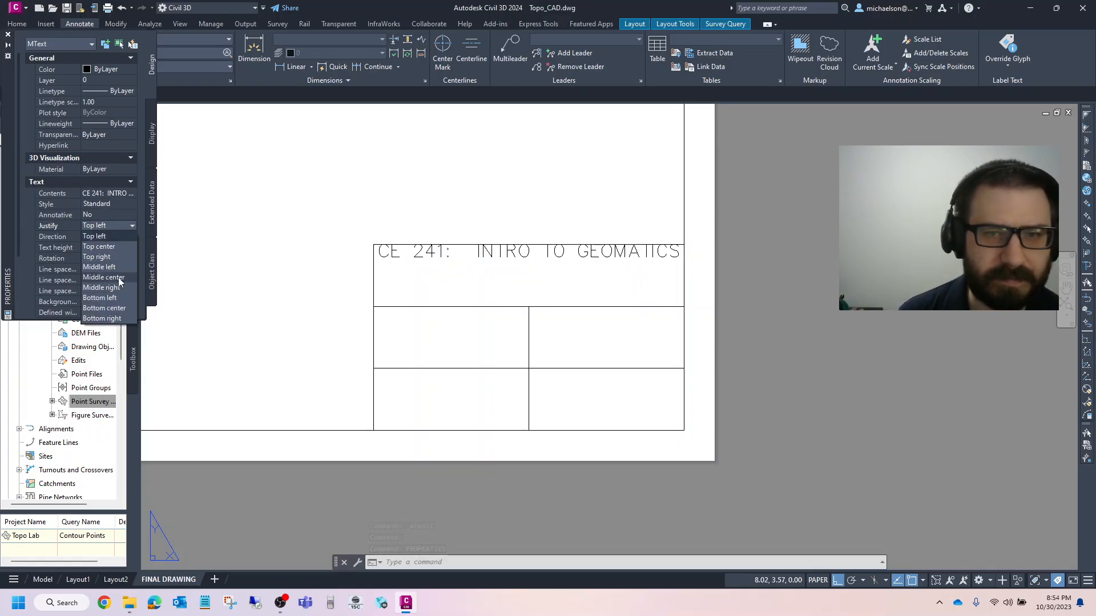
left_click(119, 277)
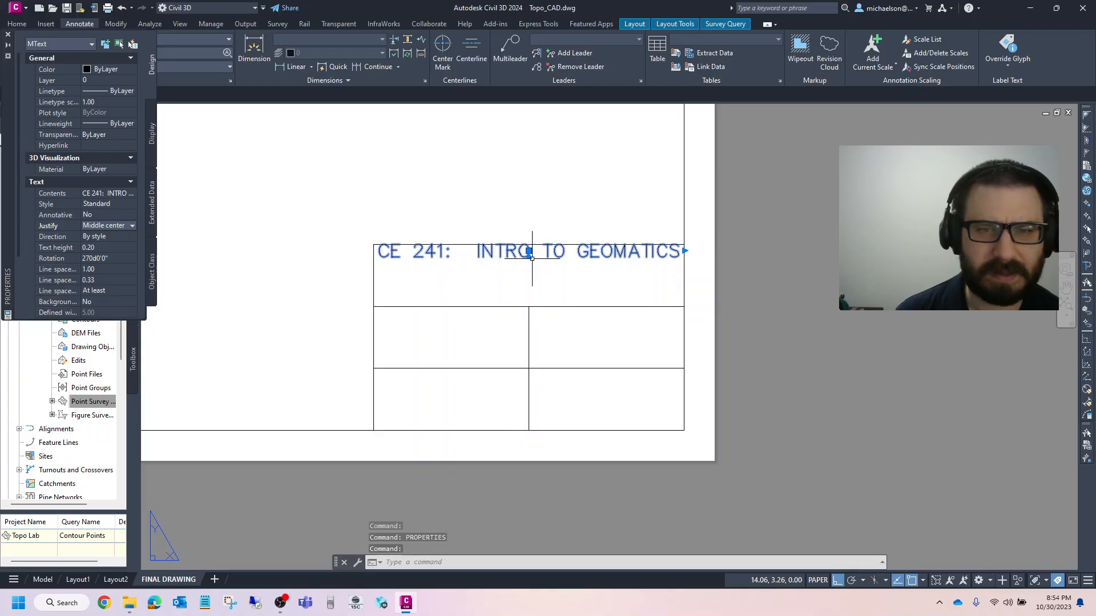
key("Escape")
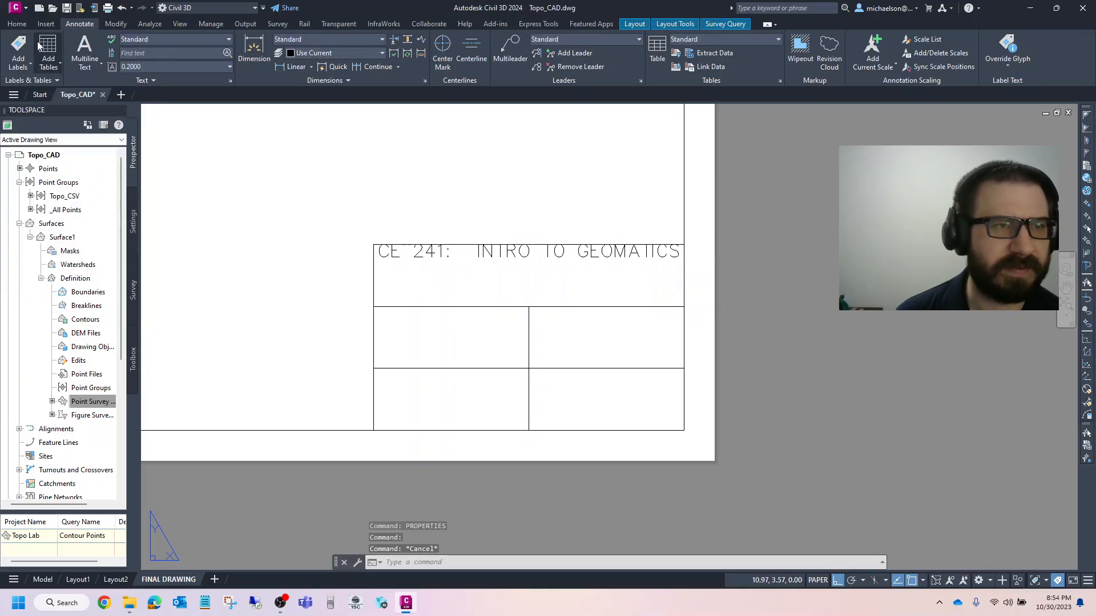
Step: Move the course title text straight down to the vertical middle of the title block's top row
left_click(643, 251)
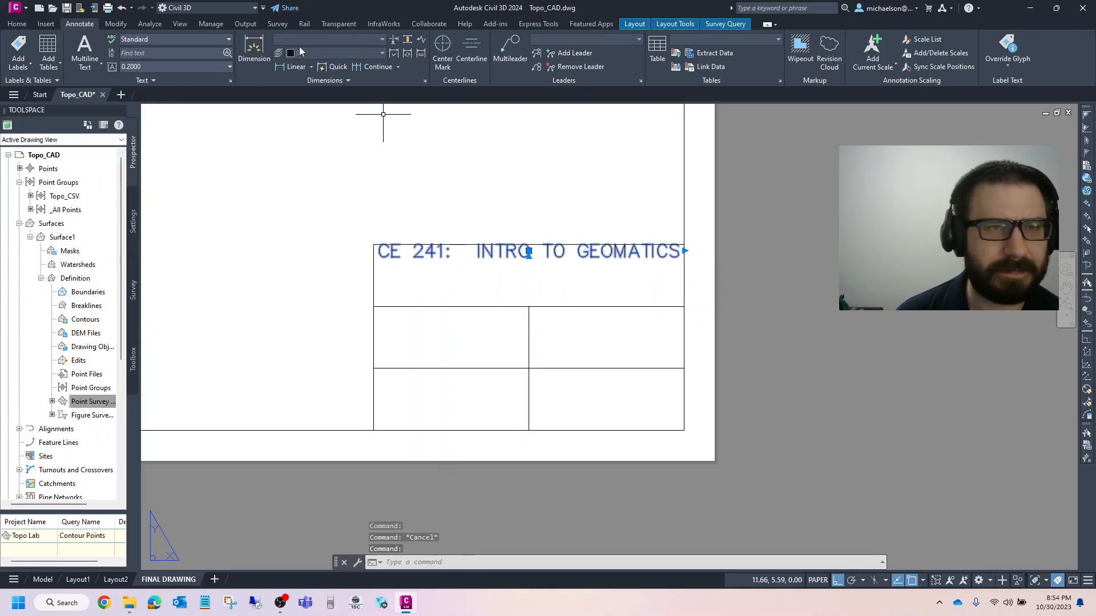
left_click(25, 27)
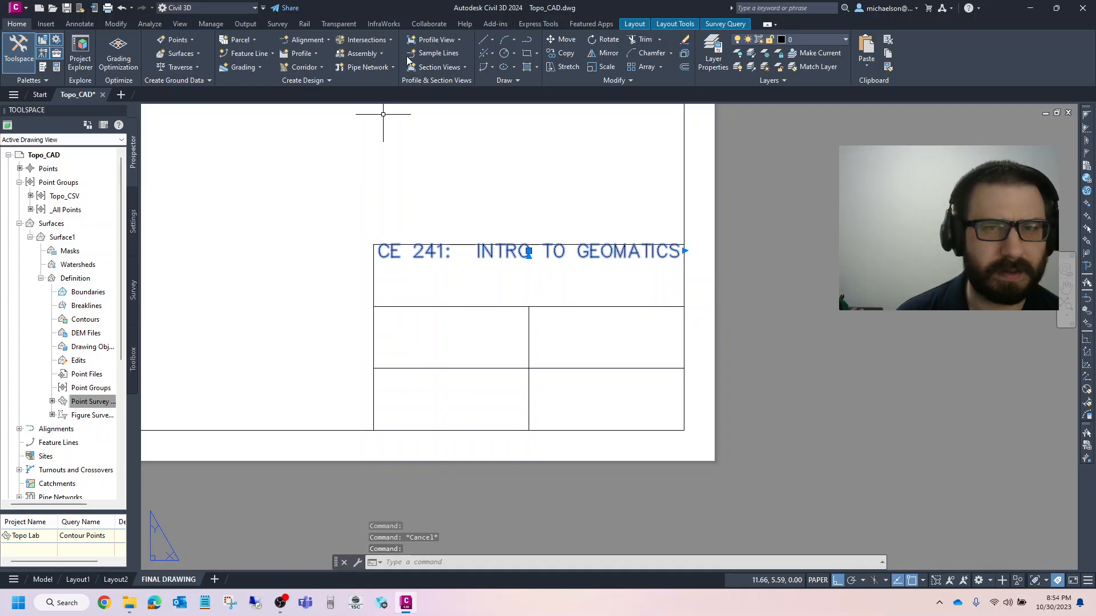
key("m")
key("space")
left_click(828, 251)
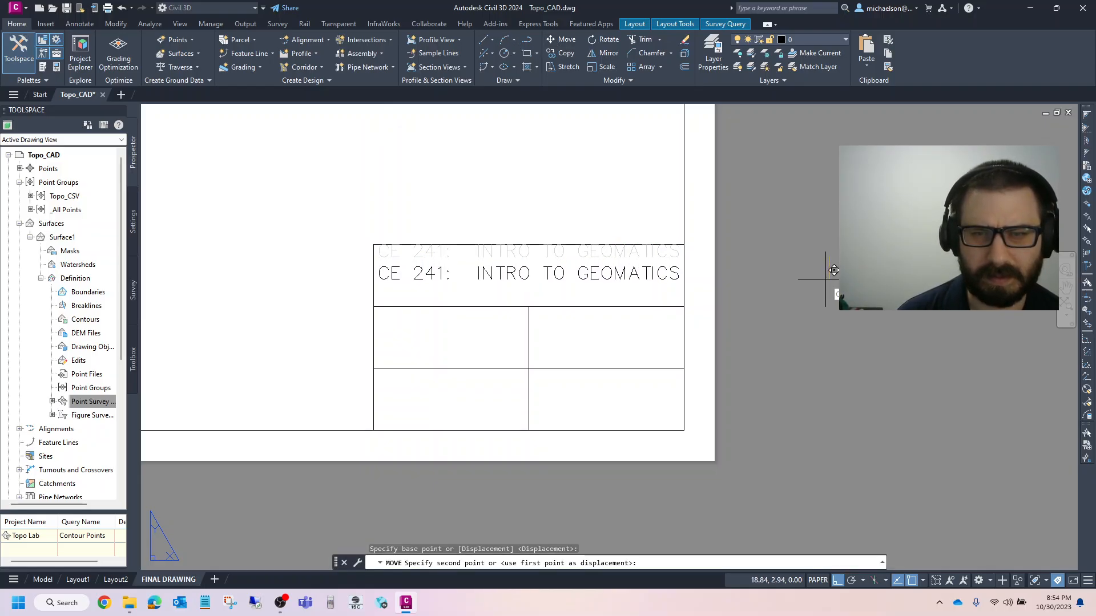
key("Escape")
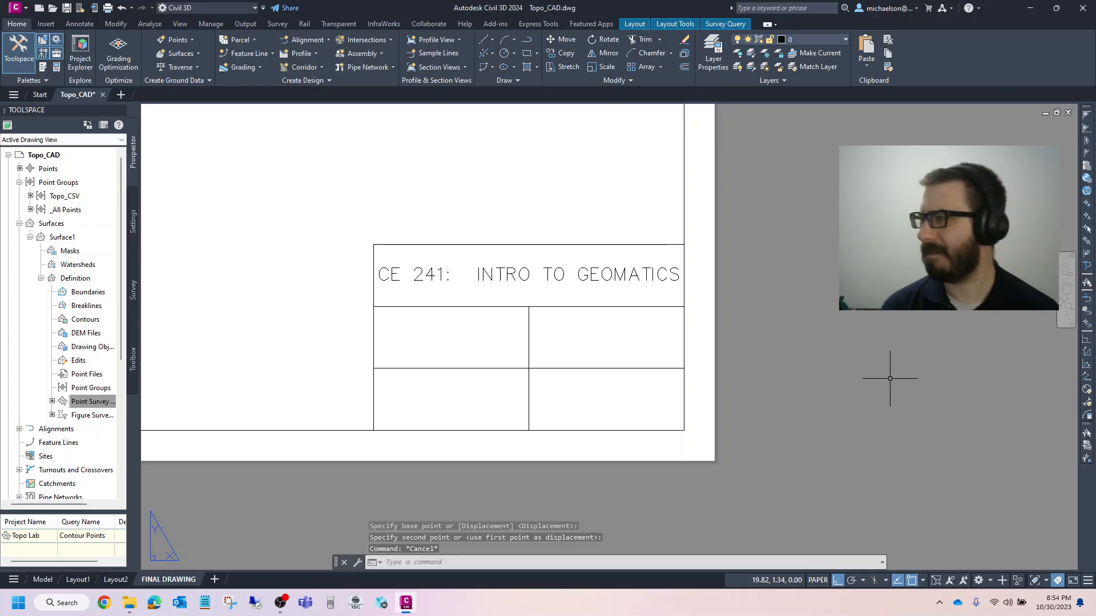
left_click(529, 275)
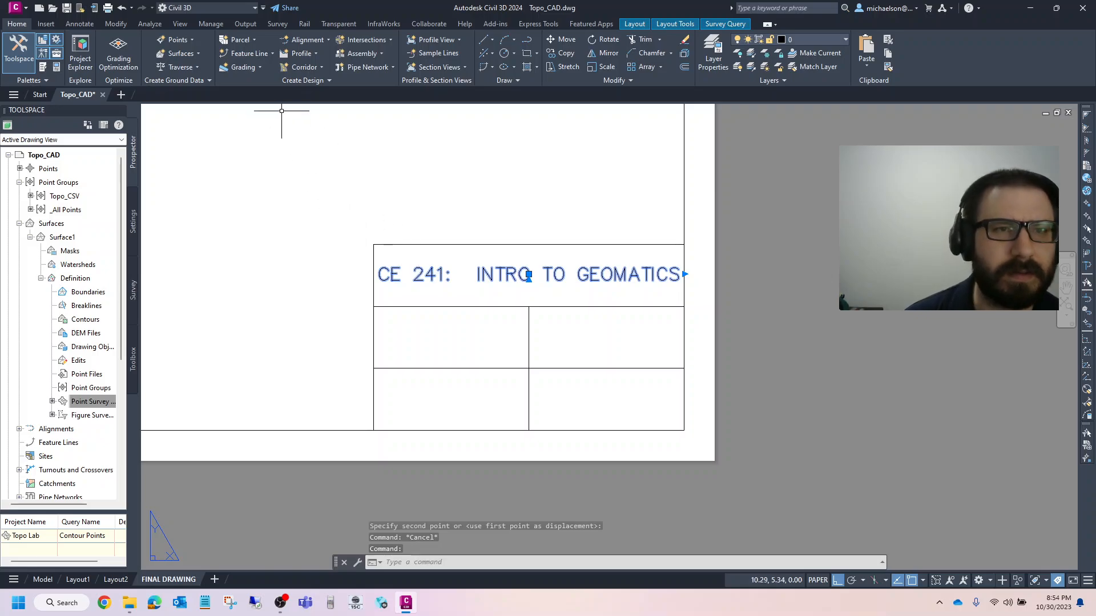
key("Escape")
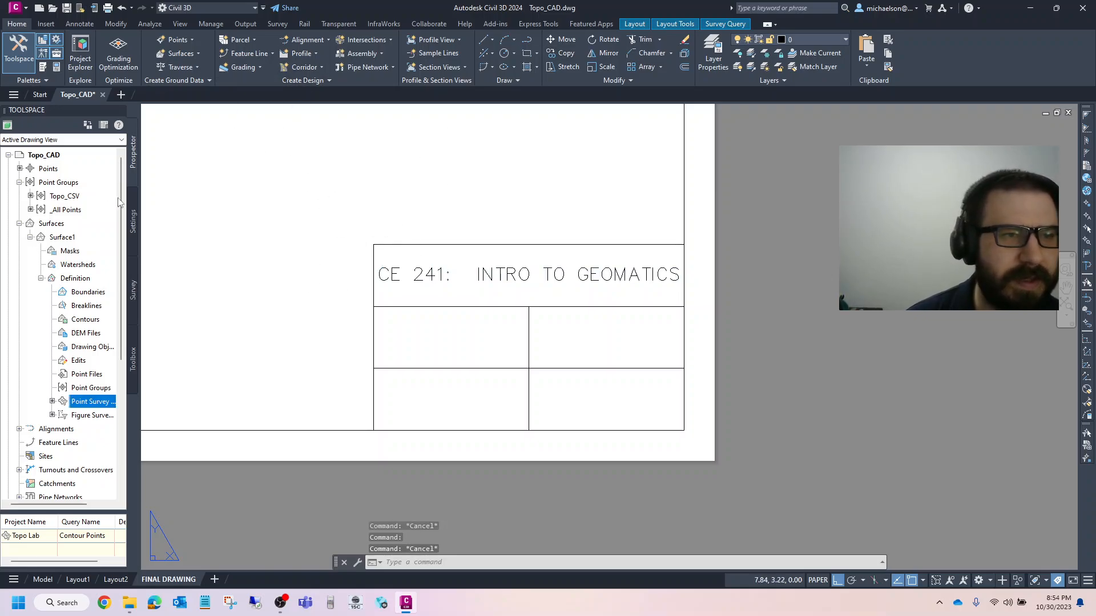
Step: Add multiline text spanning the left cell of the title block's second row, reading "DRAWN BY:" with the drafter's initials on the line below
left_click(78, 24)
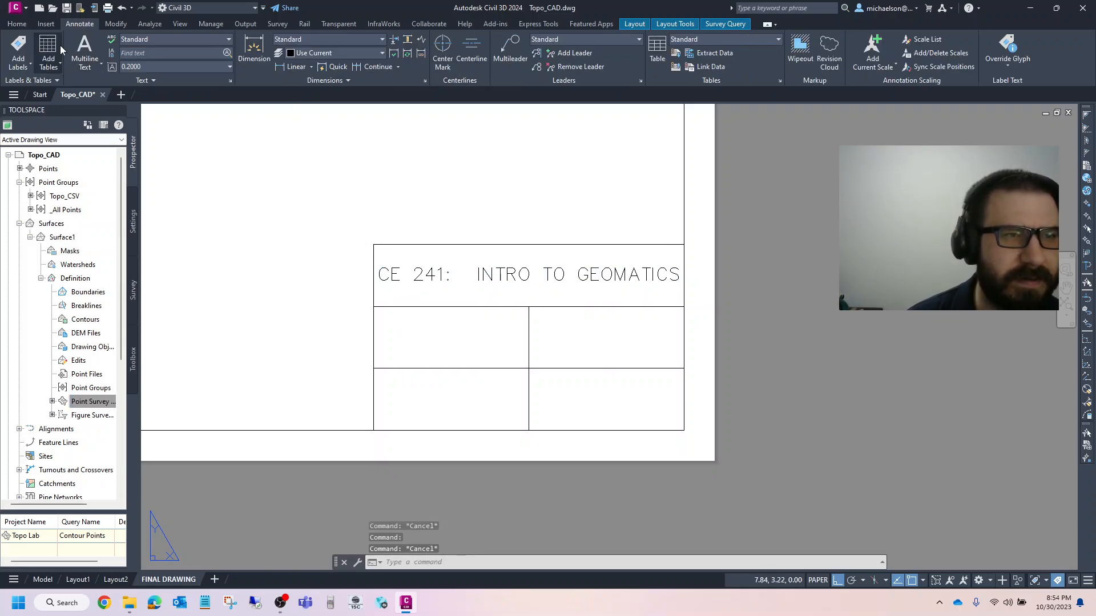
left_click(84, 50)
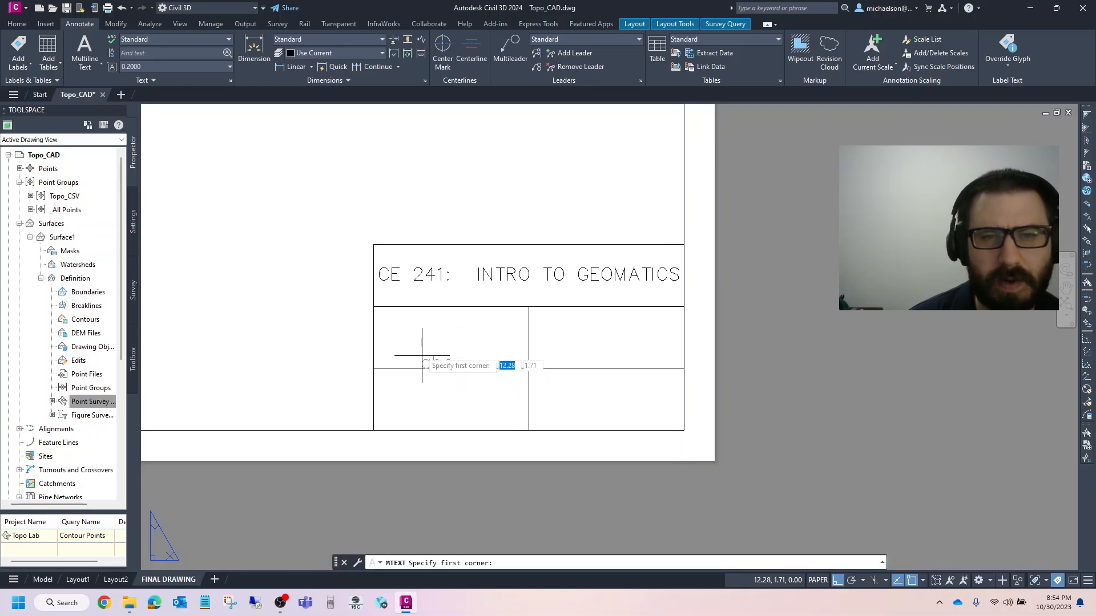
left_click(373, 306)
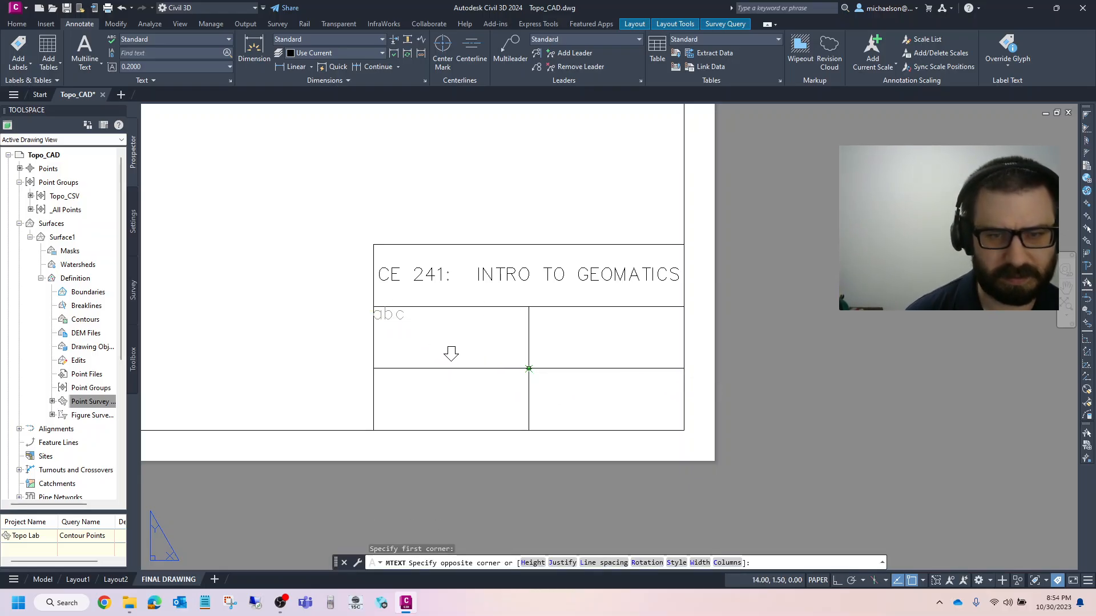
left_click(528, 369)
type("dR")
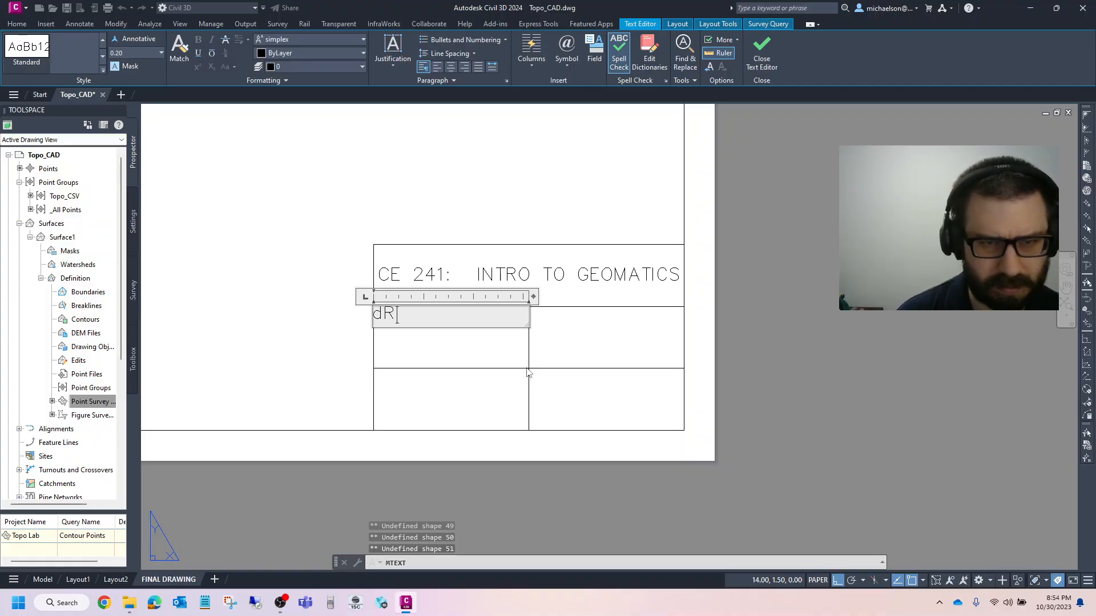
type("AW")
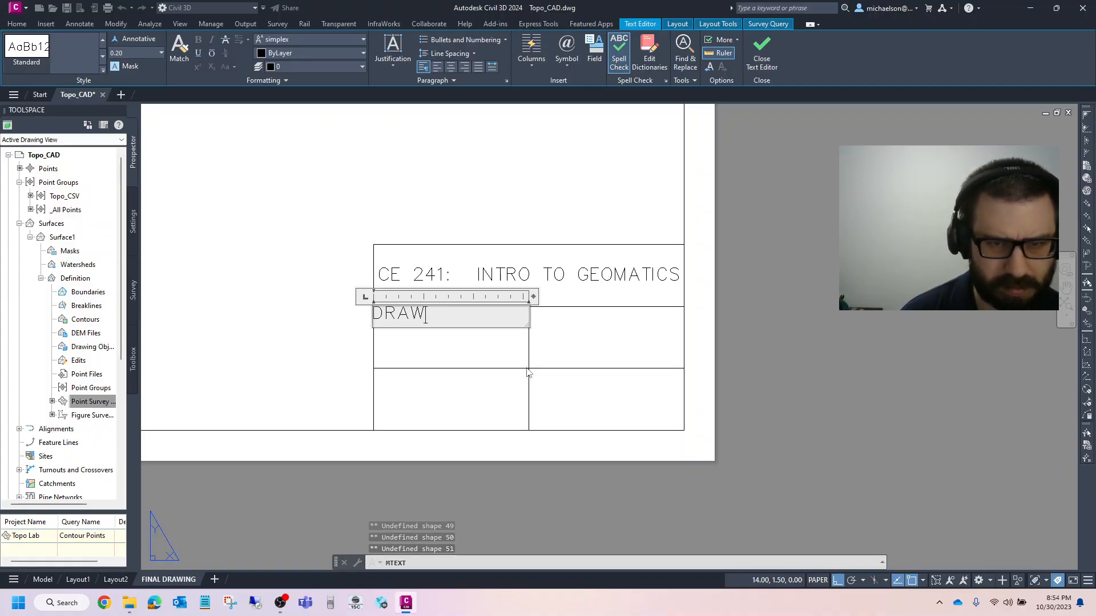
type("N BY:")
key("Return")
key("Return")
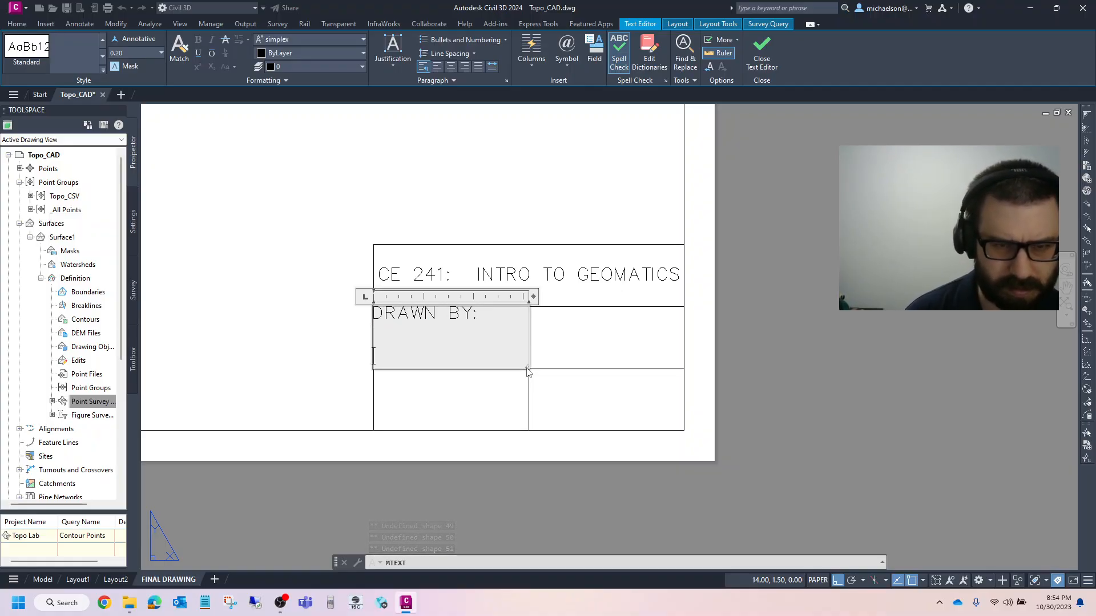
key("BackSpace")
type("GKM")
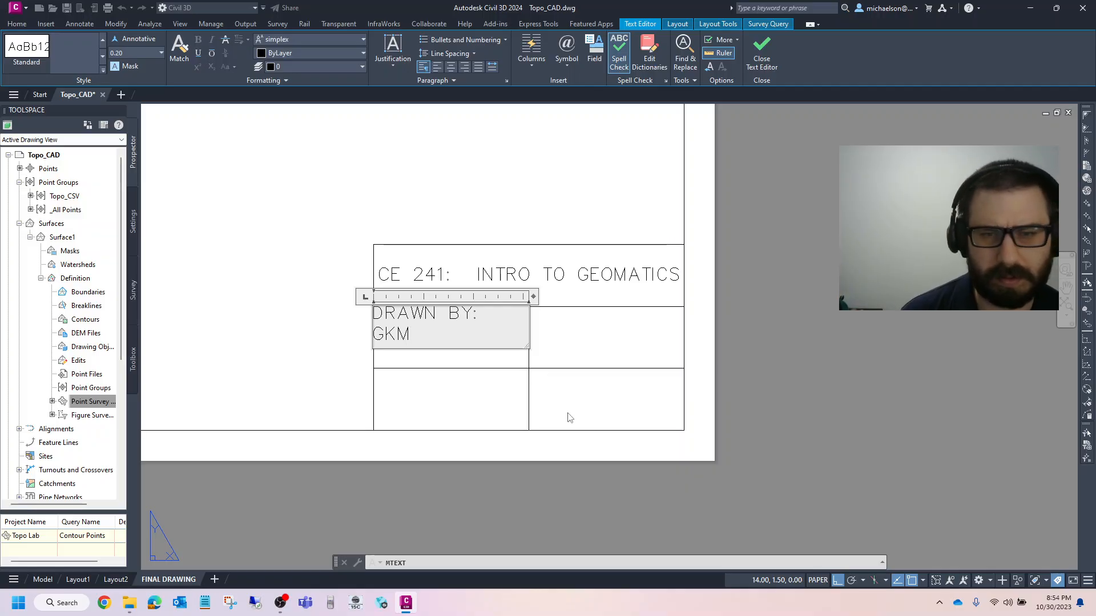
left_click(620, 497)
key("Escape")
Step: Move the "DRAWN BY:" text slightly to the right, clear of its cell's left border
left_click(404, 315)
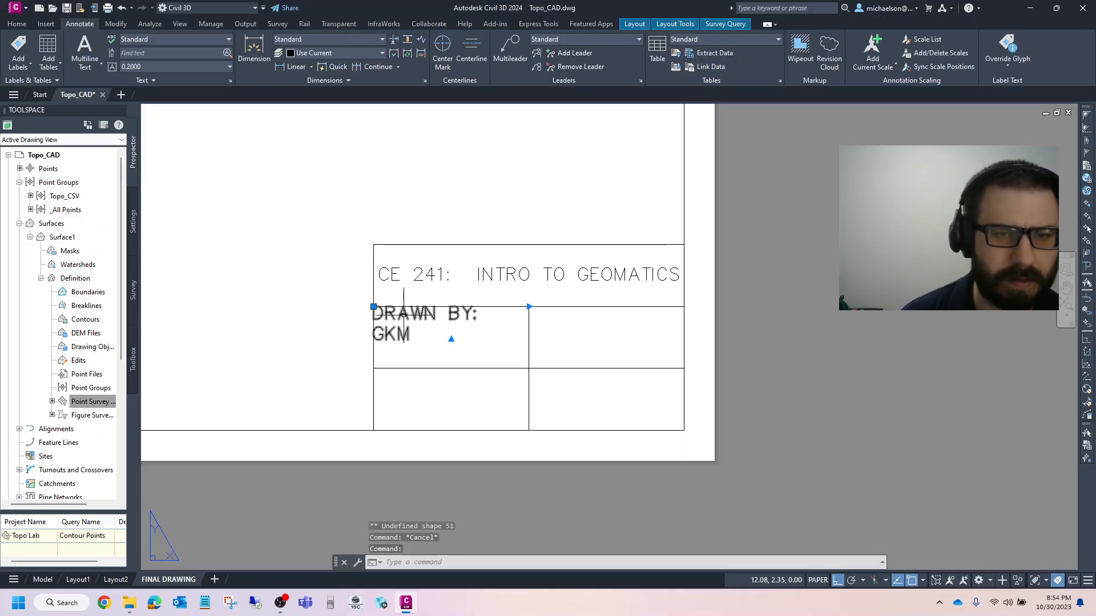
left_click(19, 25)
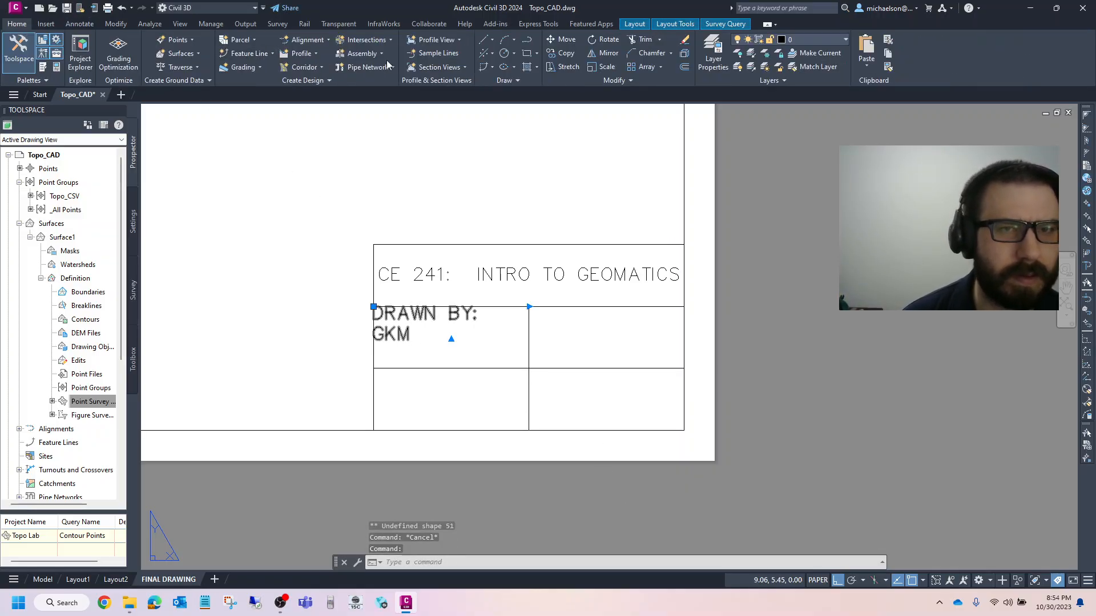
left_click(564, 39)
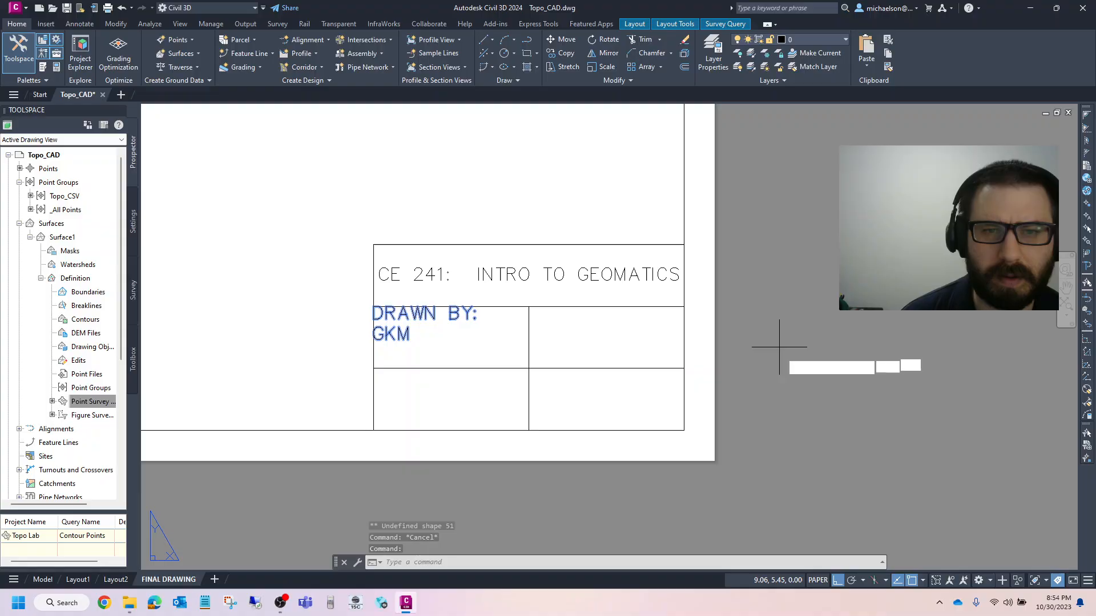
left_click(785, 399)
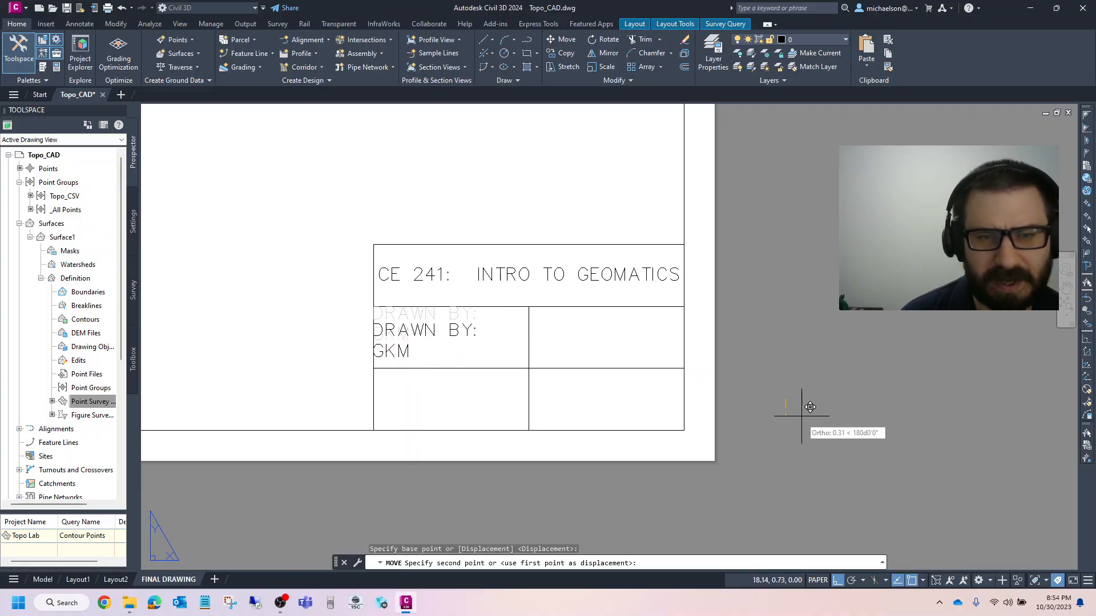
left_click(797, 400)
Step: Move the "DRAWN BY:" text straight down to the vertical middle of its cell
left_click(440, 345)
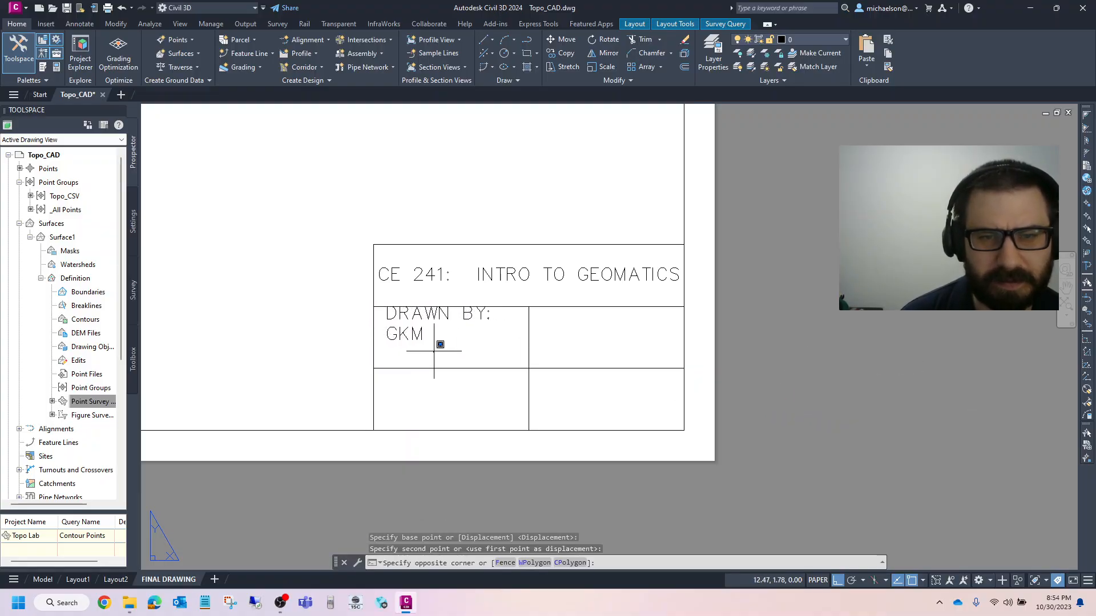
left_click(402, 321)
left_click(562, 39)
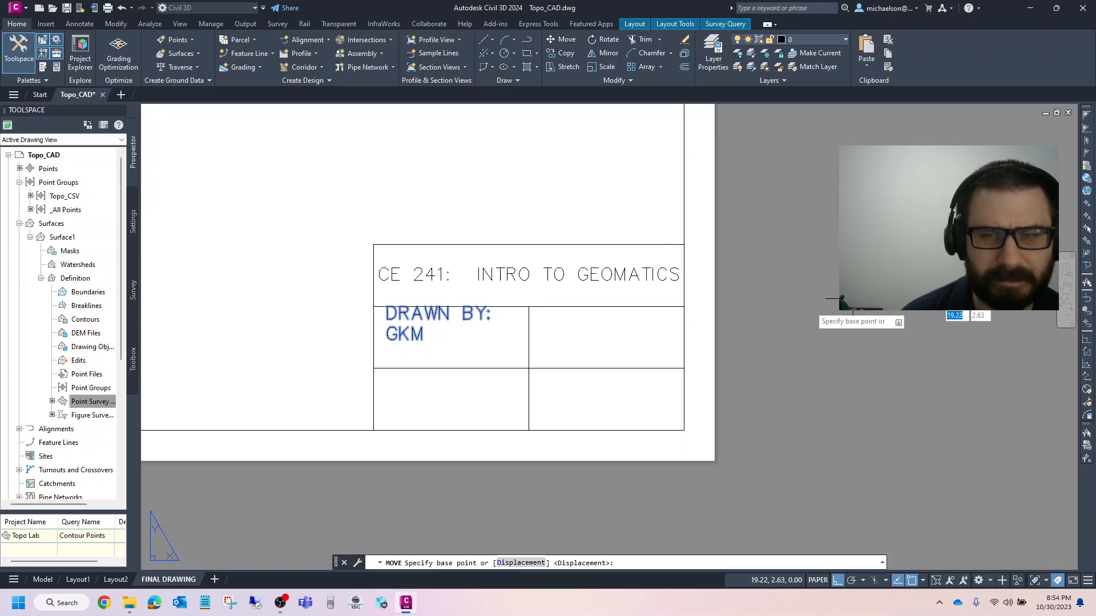
left_click(817, 311)
key("Escape")
Step: Remove the extra space between "CE 241:" and "INTRO" in the title block's course title text
scroll(838, 371, "down", 4)
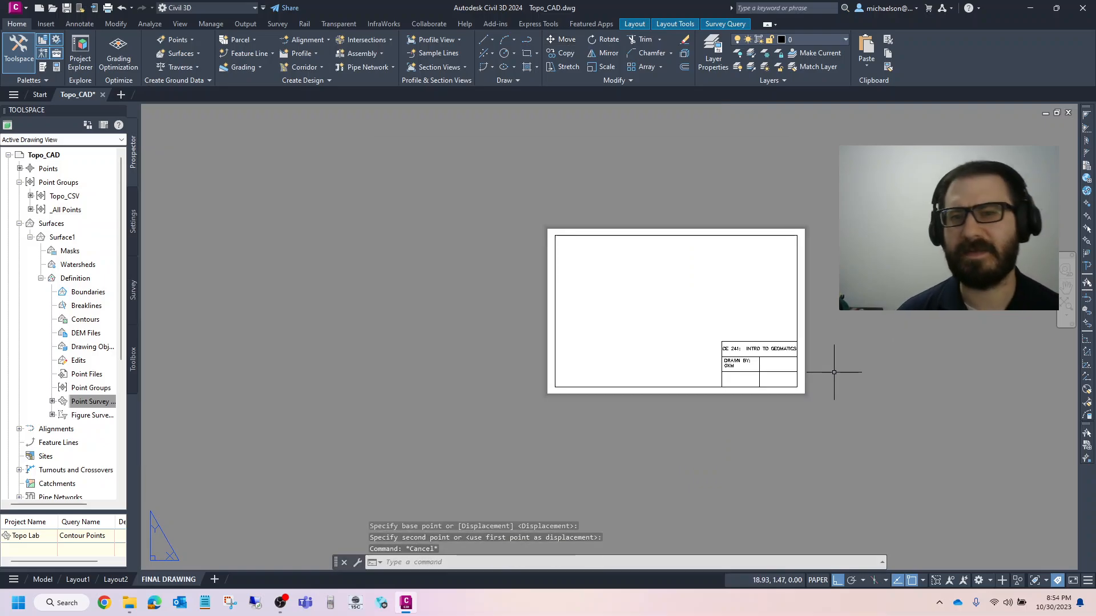
scroll(839, 372, "up", 4)
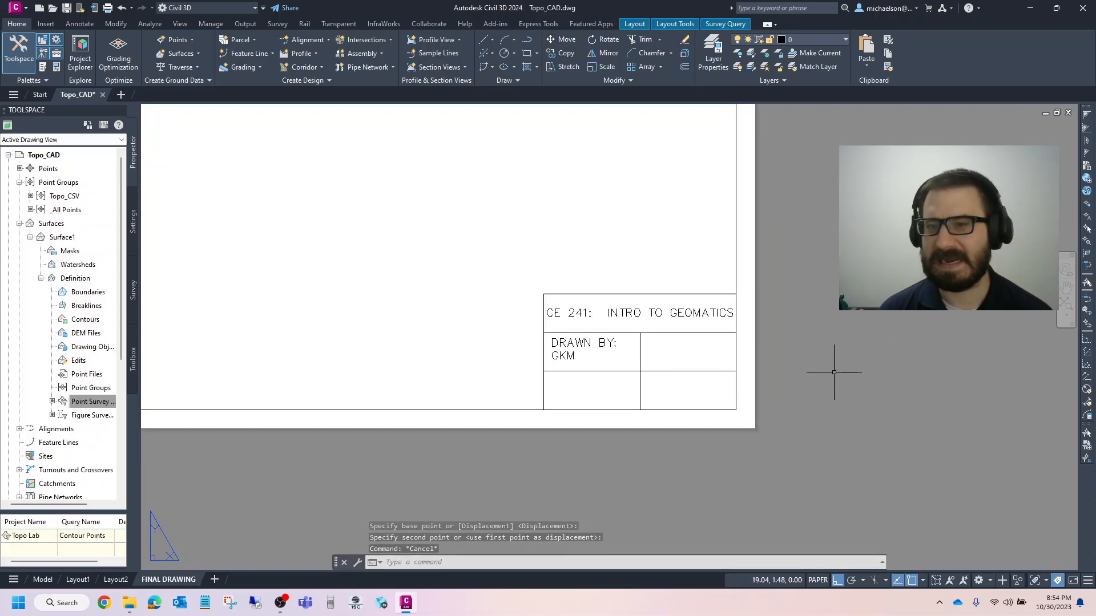
left_click(639, 314)
double_click(639, 313)
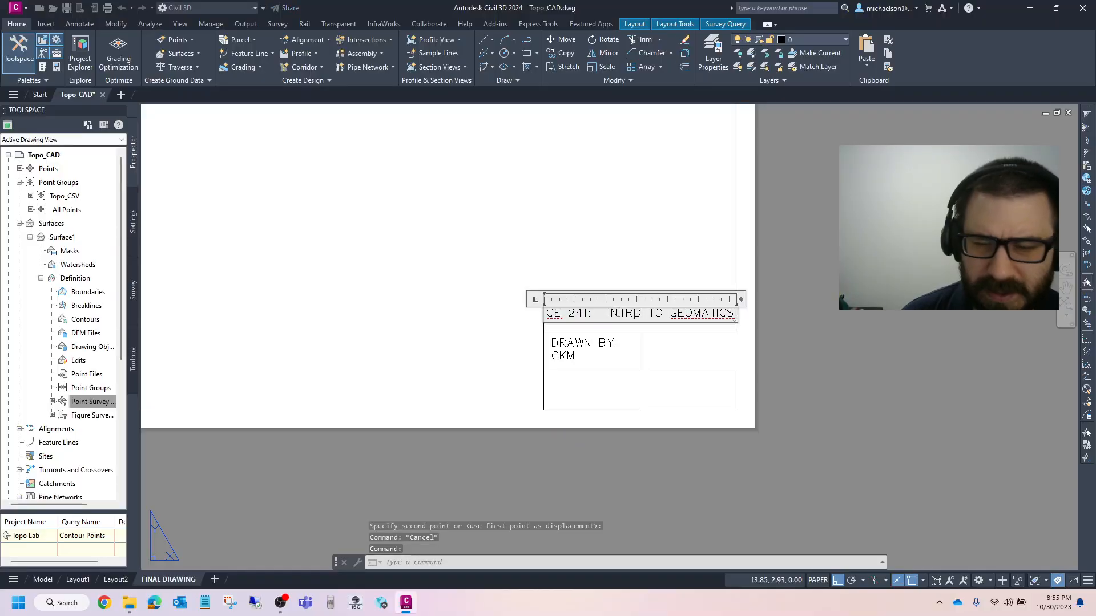
left_click(602, 313)
key("BackSpace")
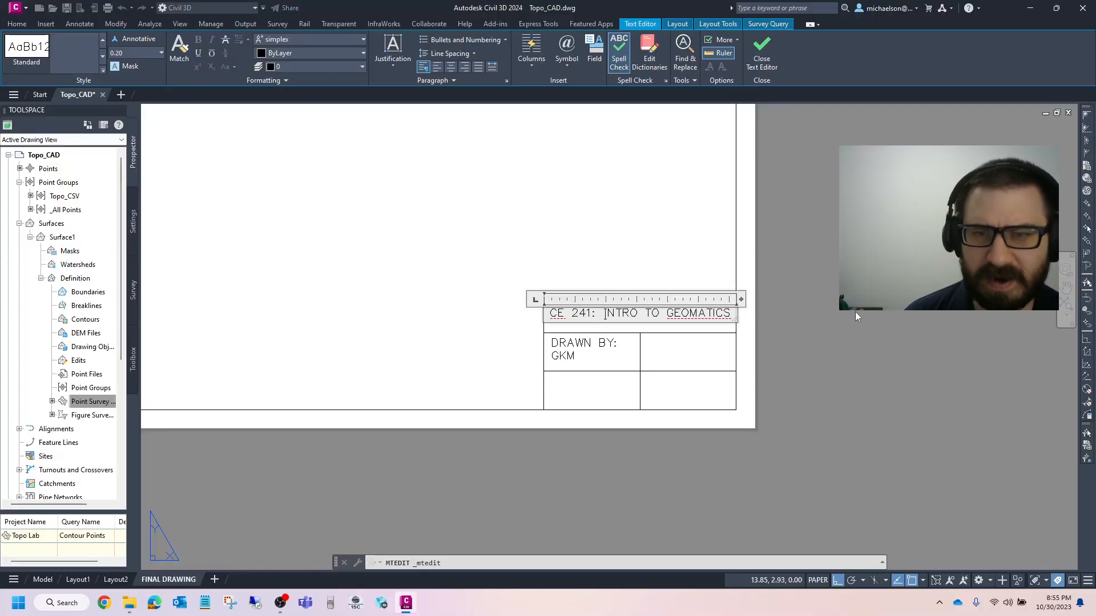
left_click(852, 336)
scroll(785, 324, "down", 2)
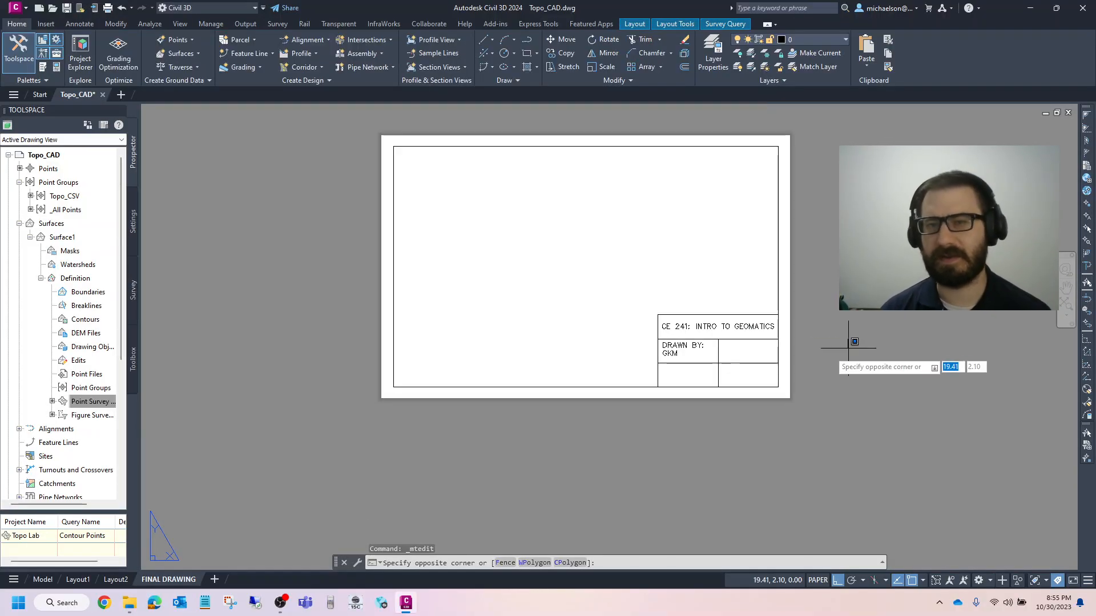
scroll(799, 347, "up", 2)
key("Escape")
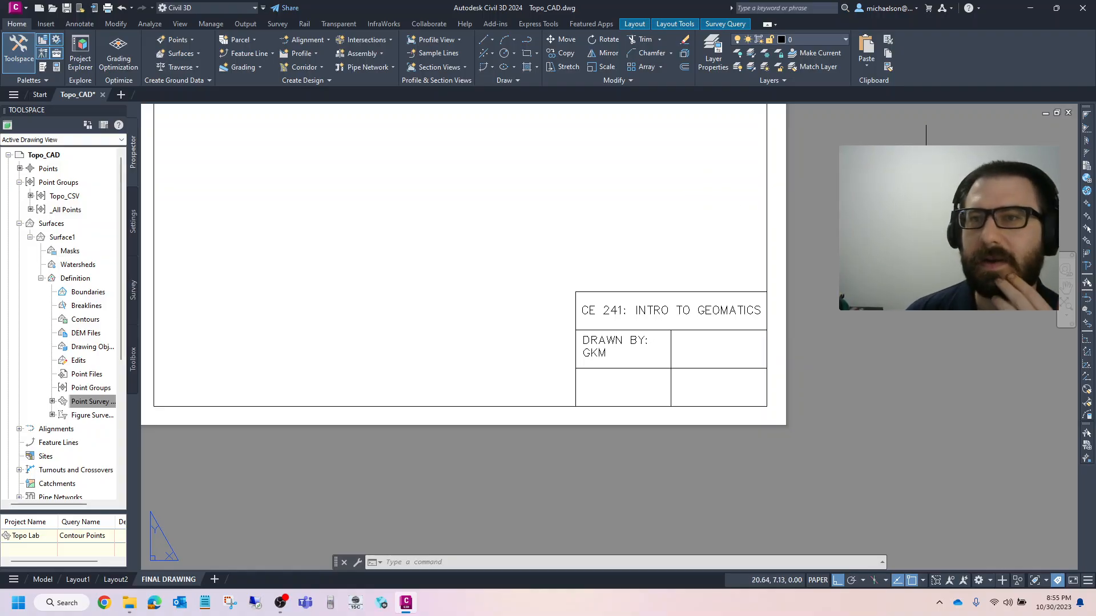
left_click(847, 38)
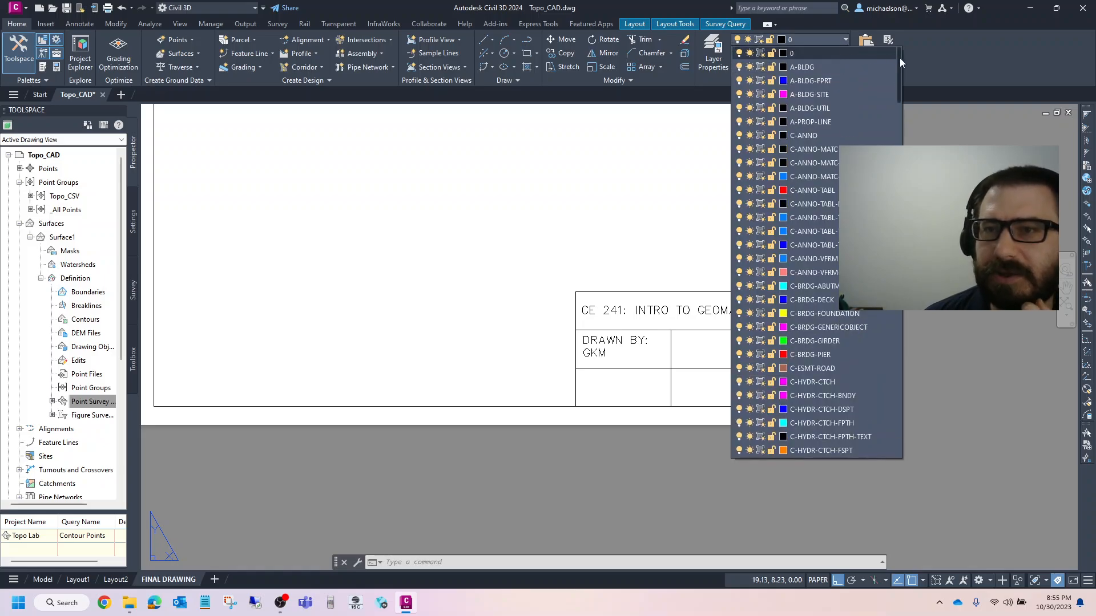
left_click_drag(899, 60, 952, 1)
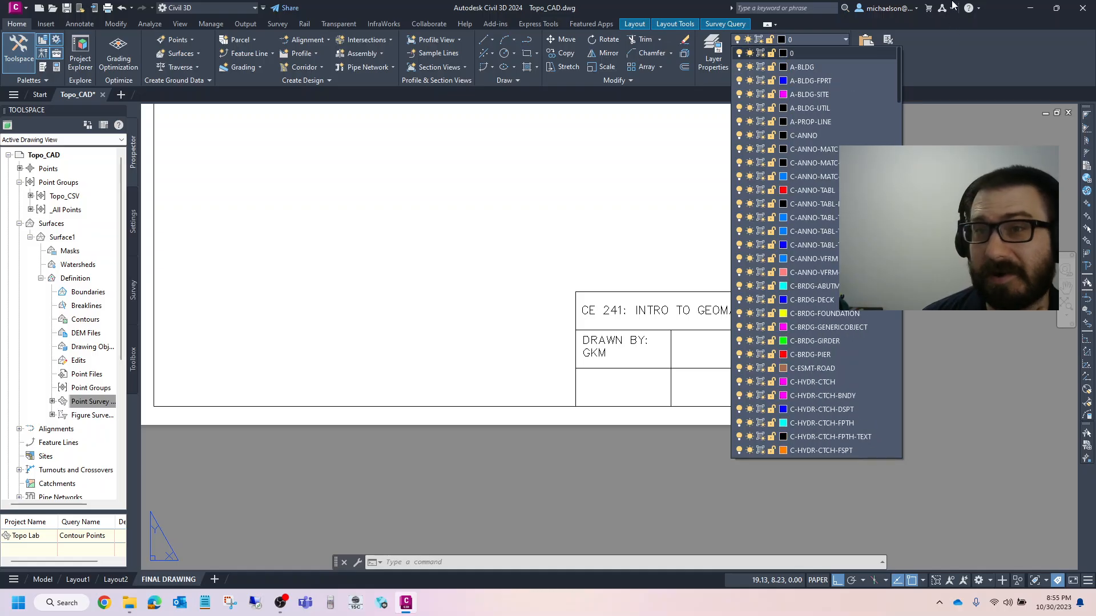
left_click(972, 55)
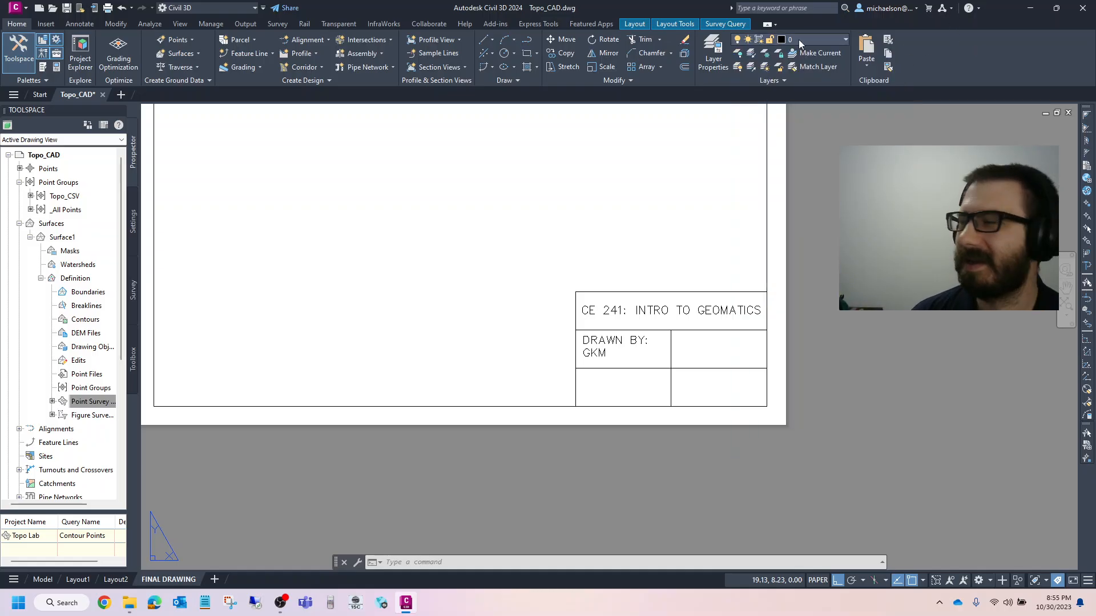
Step: Create a new layer for the viewport in the layer properties, with a name beginning "ViewportL"
left_click(721, 52)
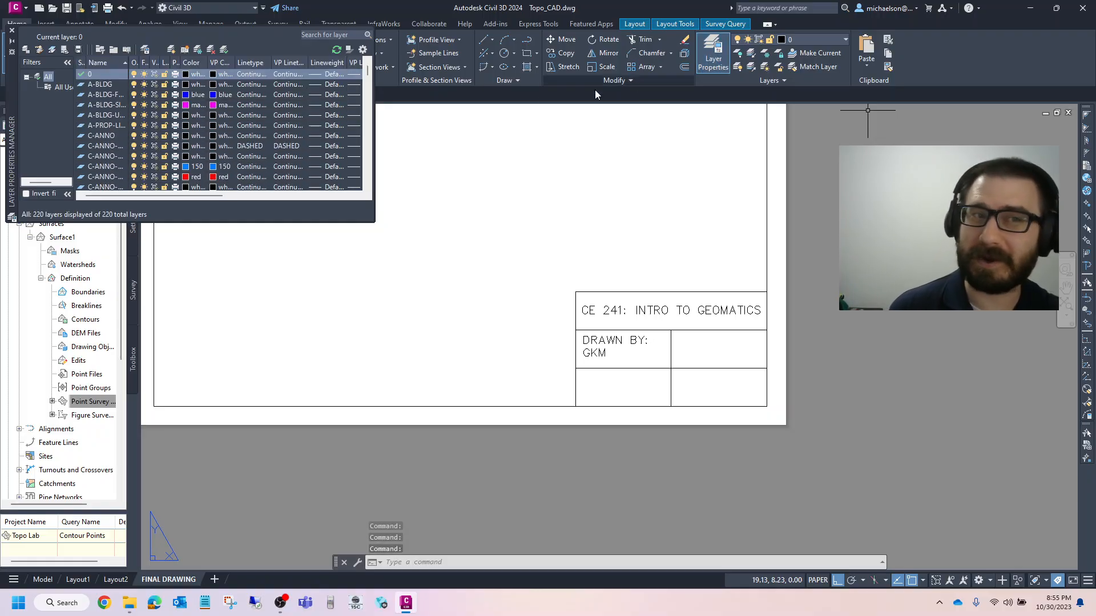
left_click(172, 51)
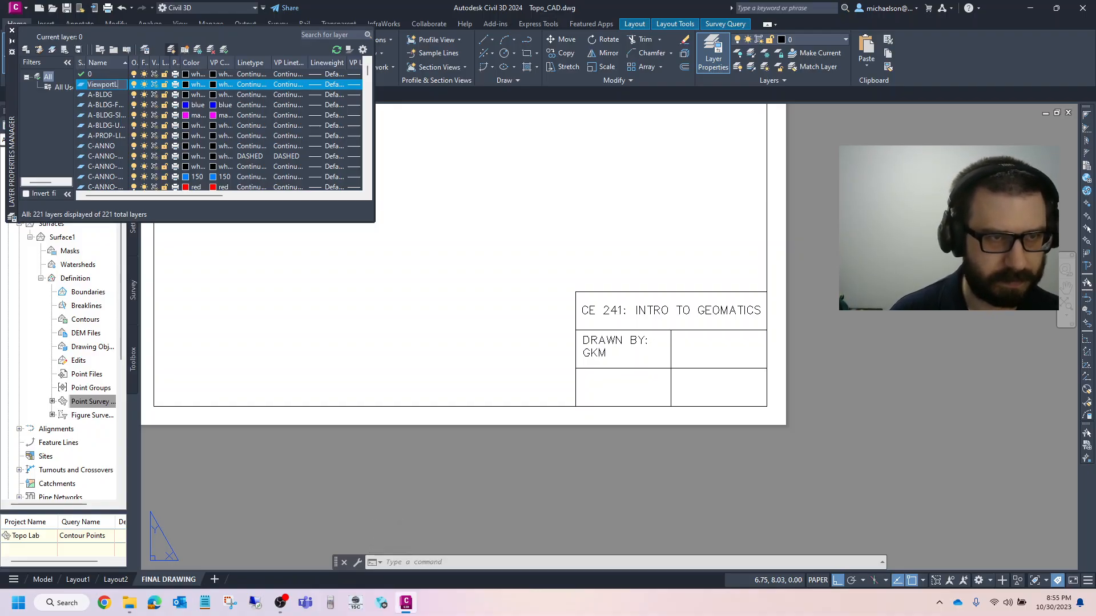
left_click(120, 127)
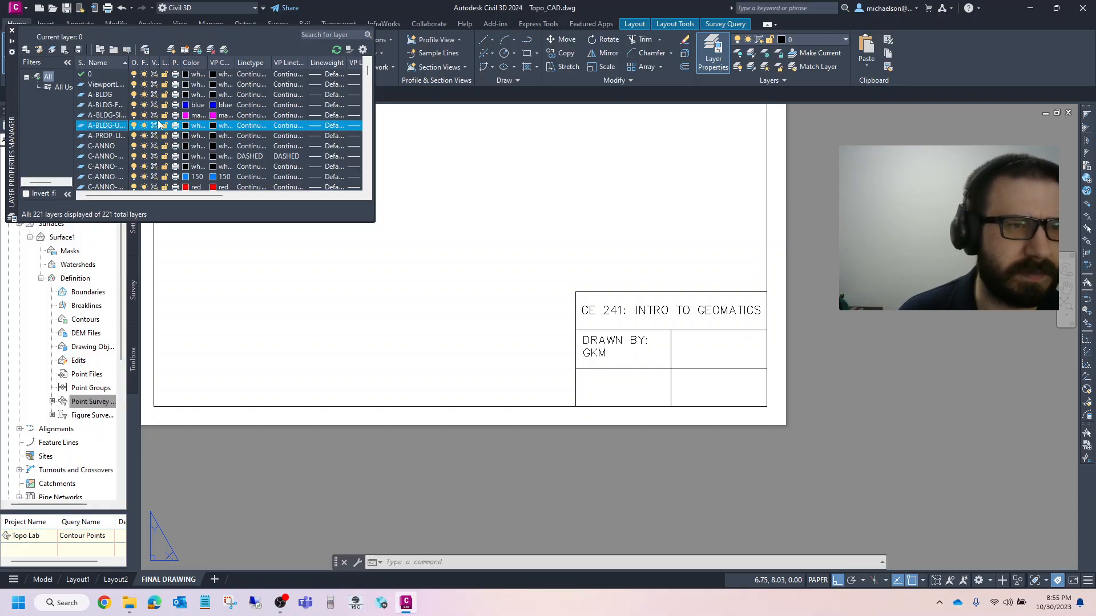
left_click(11, 33)
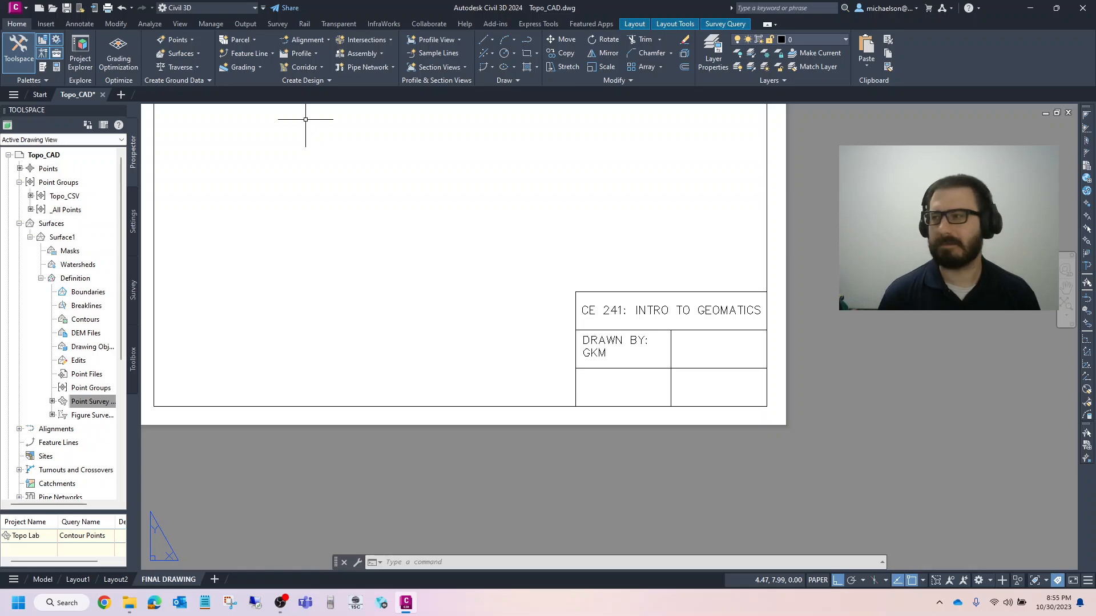
Step: Insert a viewport framing the survey points, contours and CP13, and place it in the upper-left part of the sheet
scroll(359, 328, "down", 2)
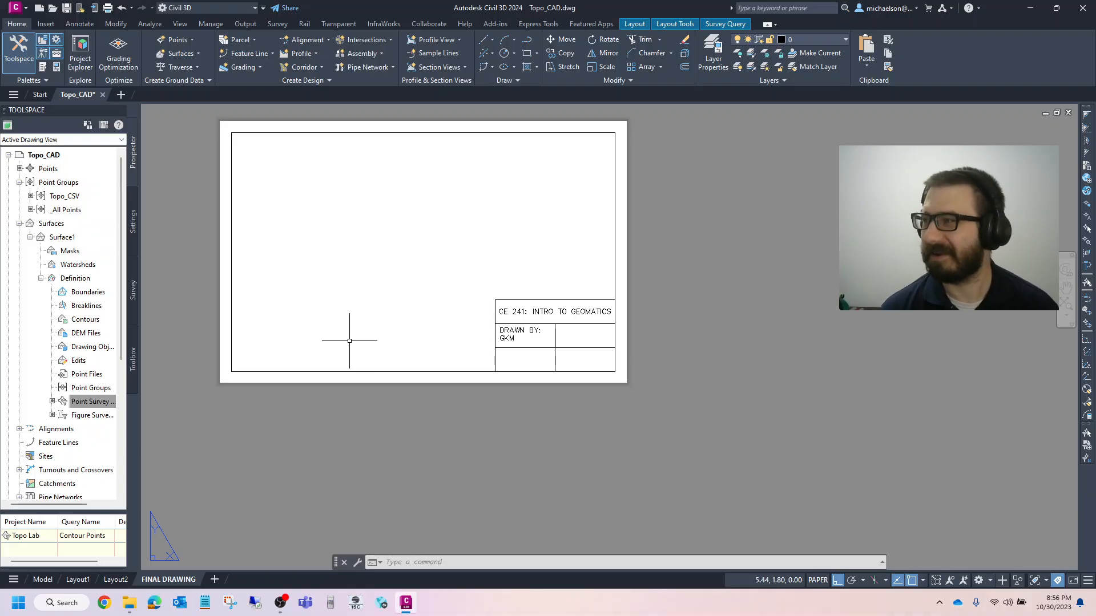
left_click(645, 26)
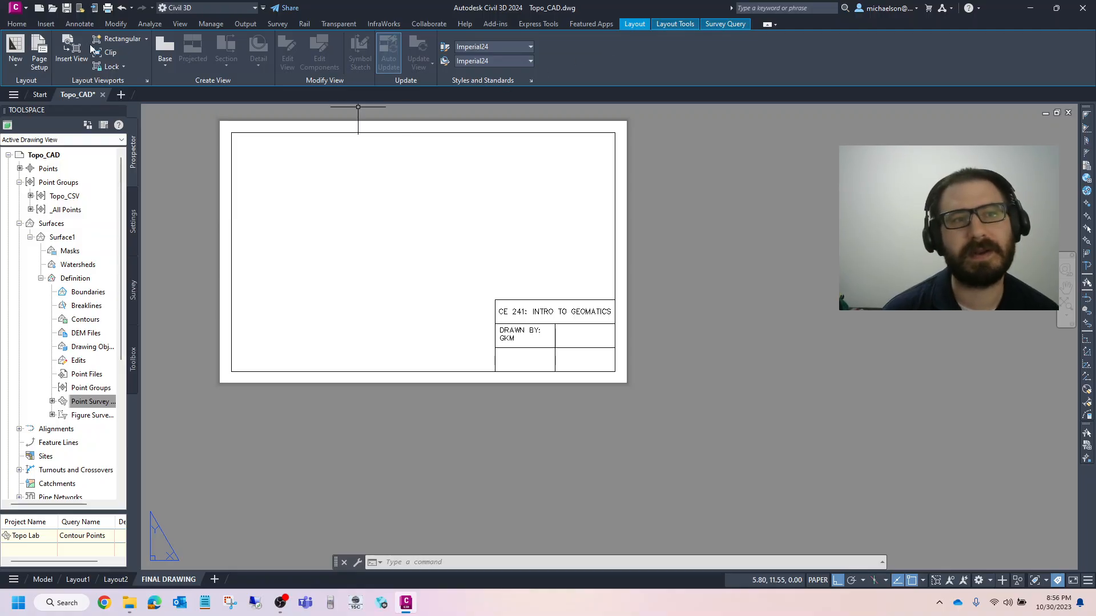
left_click(10, 64)
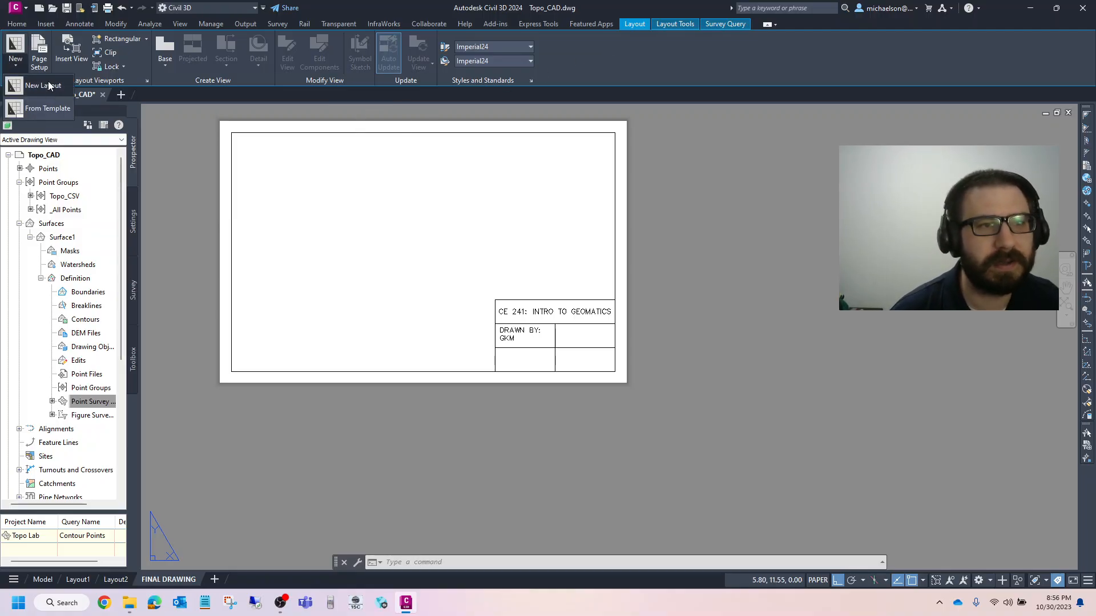
left_click(77, 59)
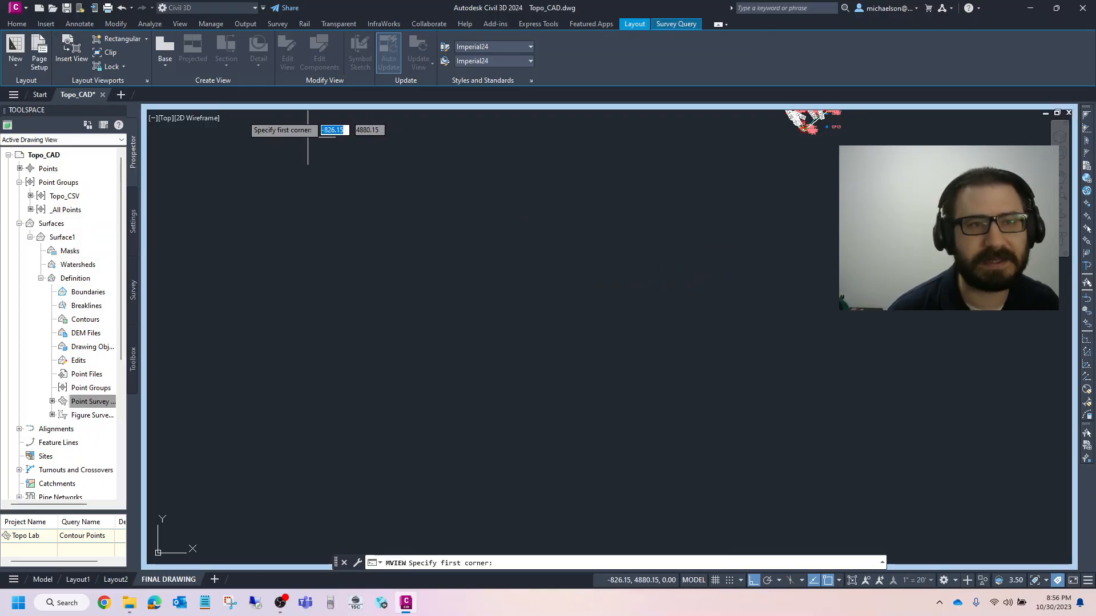
scroll(632, 379, "down", 2)
scroll(765, 194, "up", 8)
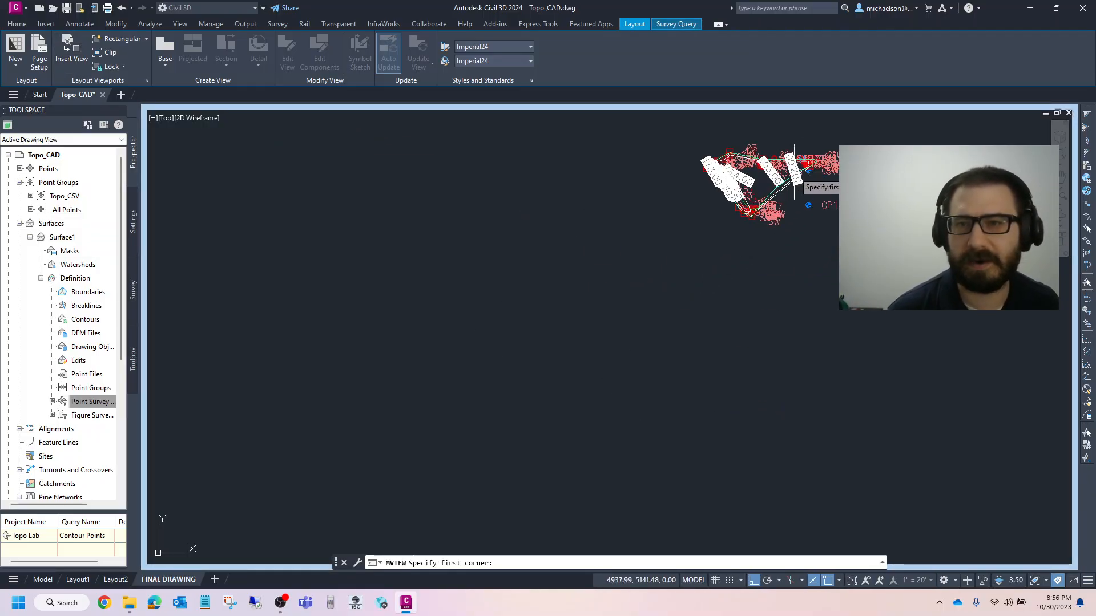
scroll(796, 155, "down", 7)
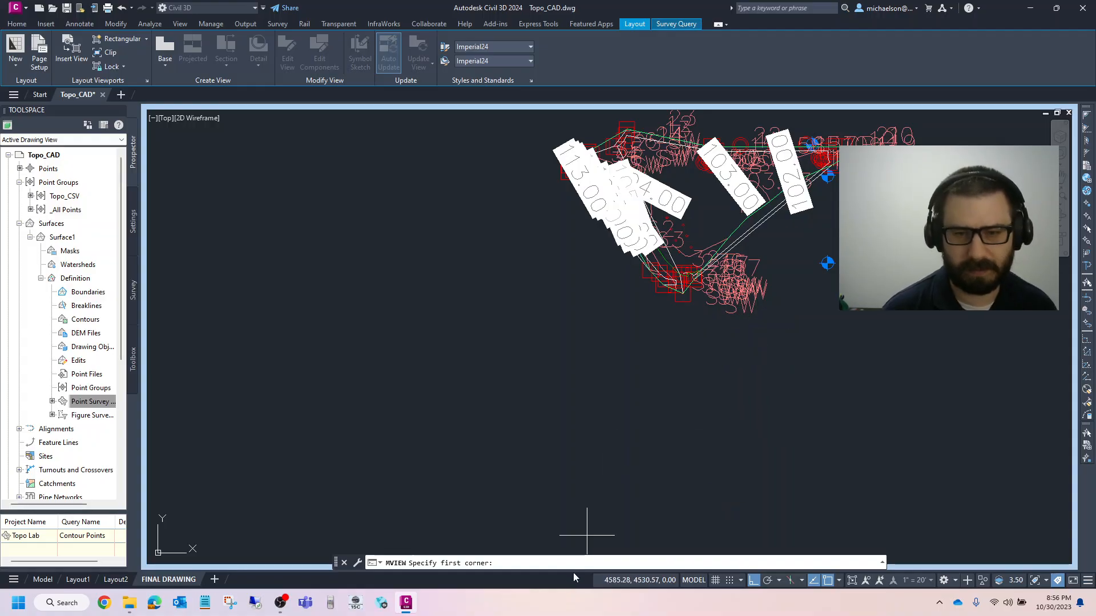
scroll(548, 531, "down", 2)
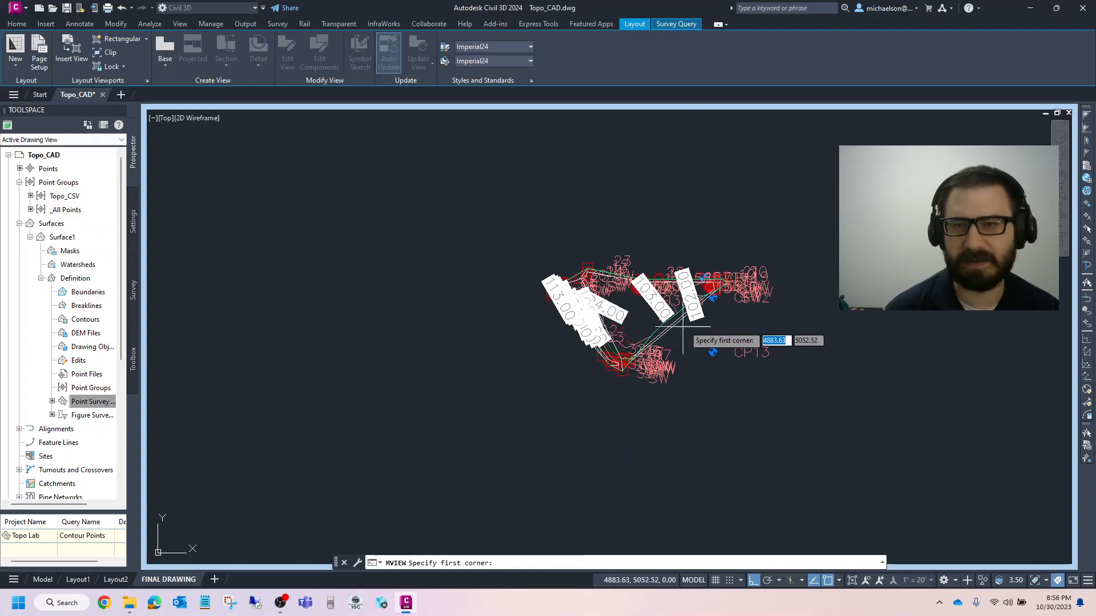
scroll(713, 334, "up", 2)
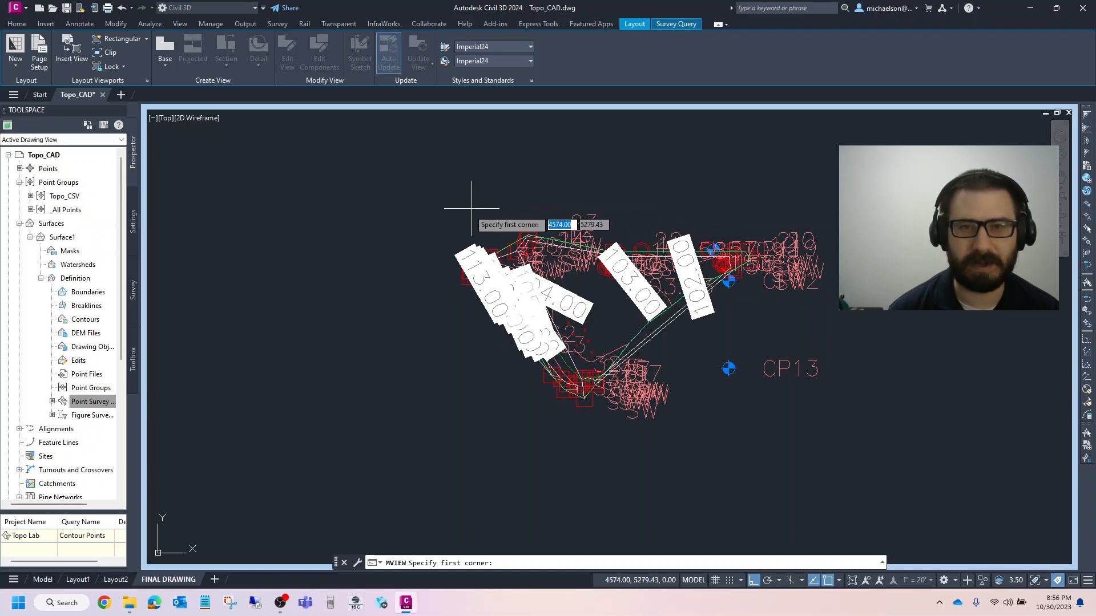
left_click(434, 211)
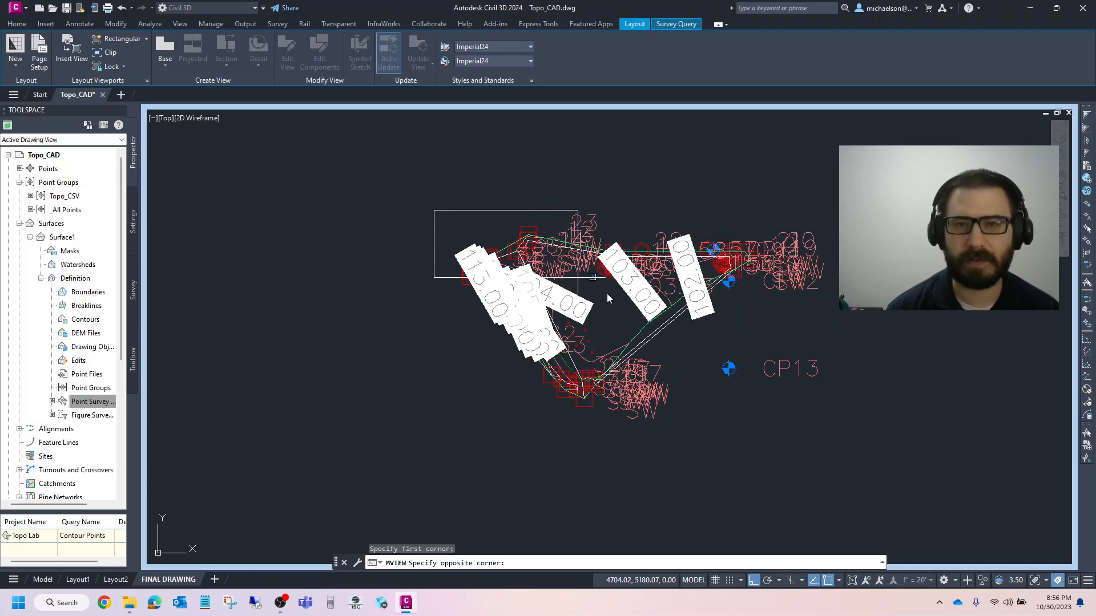
left_click(833, 436)
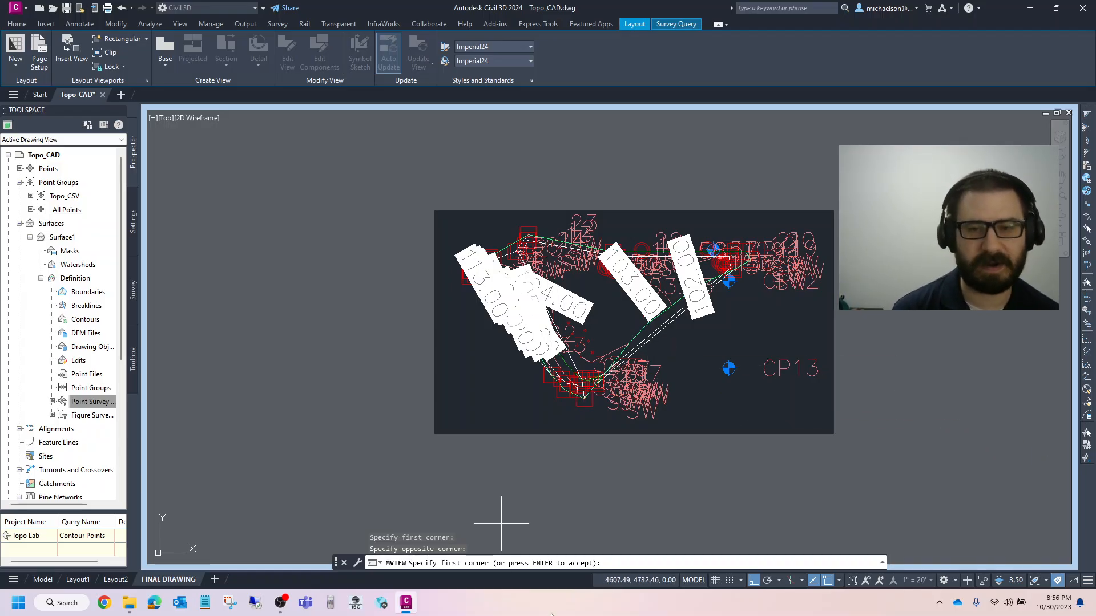
key("Return")
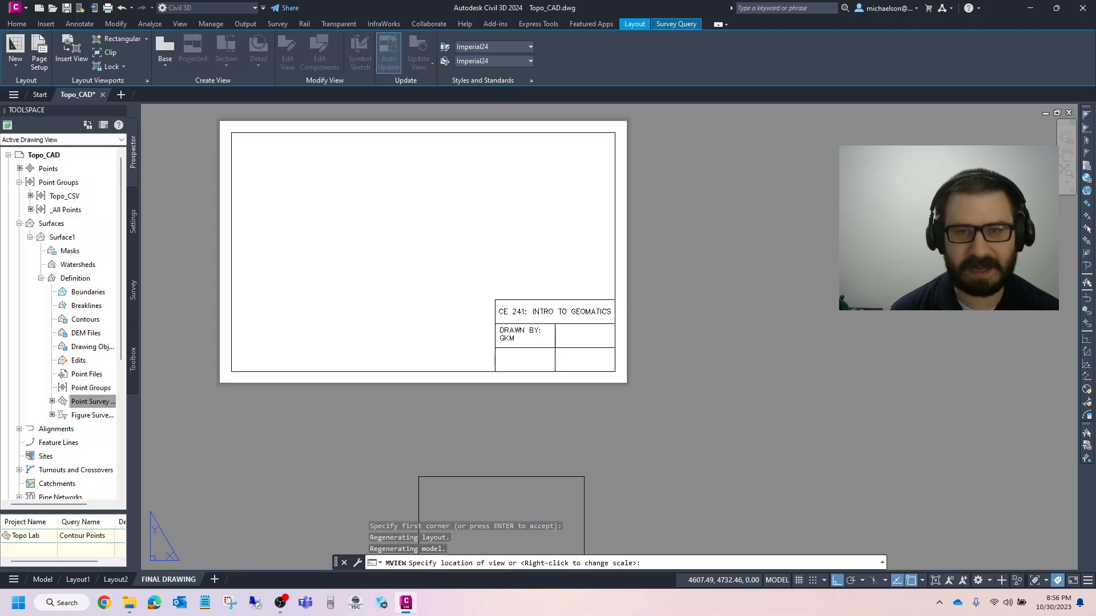
left_click(349, 223)
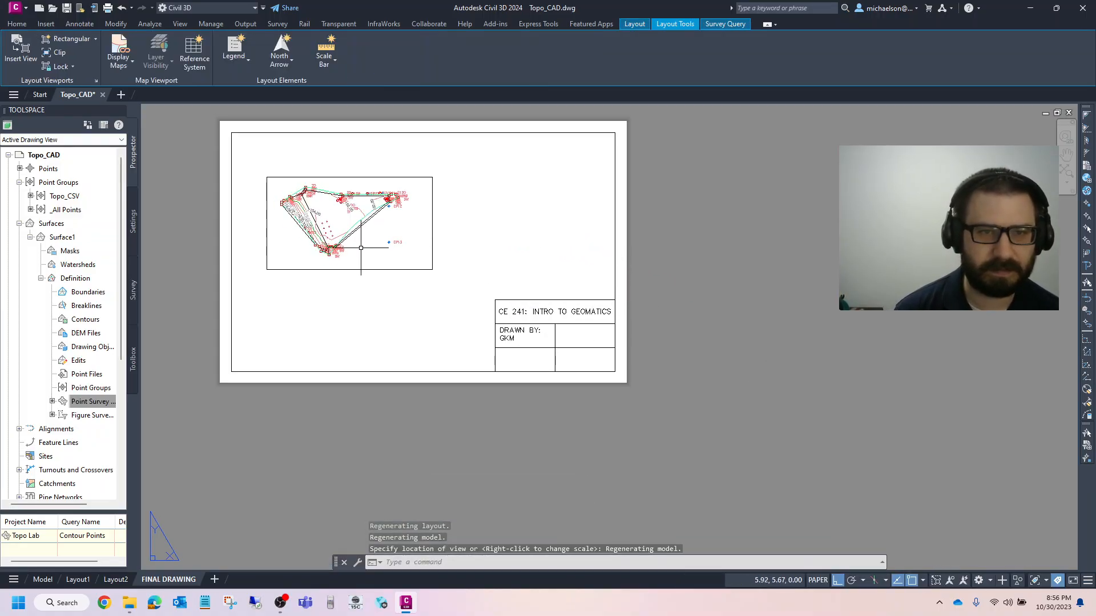
Step: Delete the survey viewport from the FINAL DRAWING layout
scroll(303, 200, "up", 4)
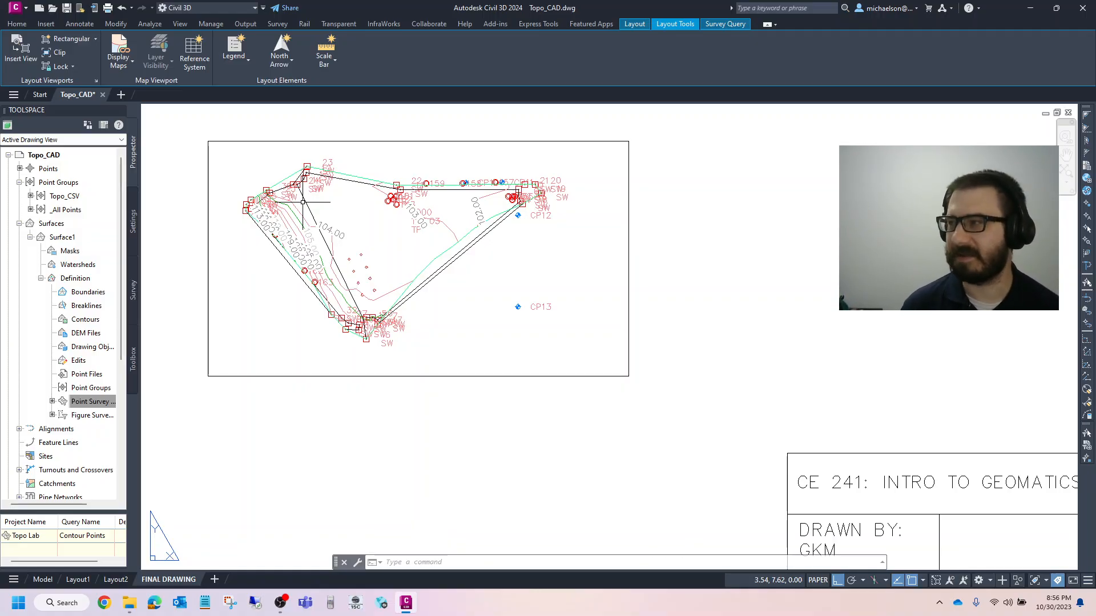
scroll(792, 271, "down", 3)
left_click(660, 362)
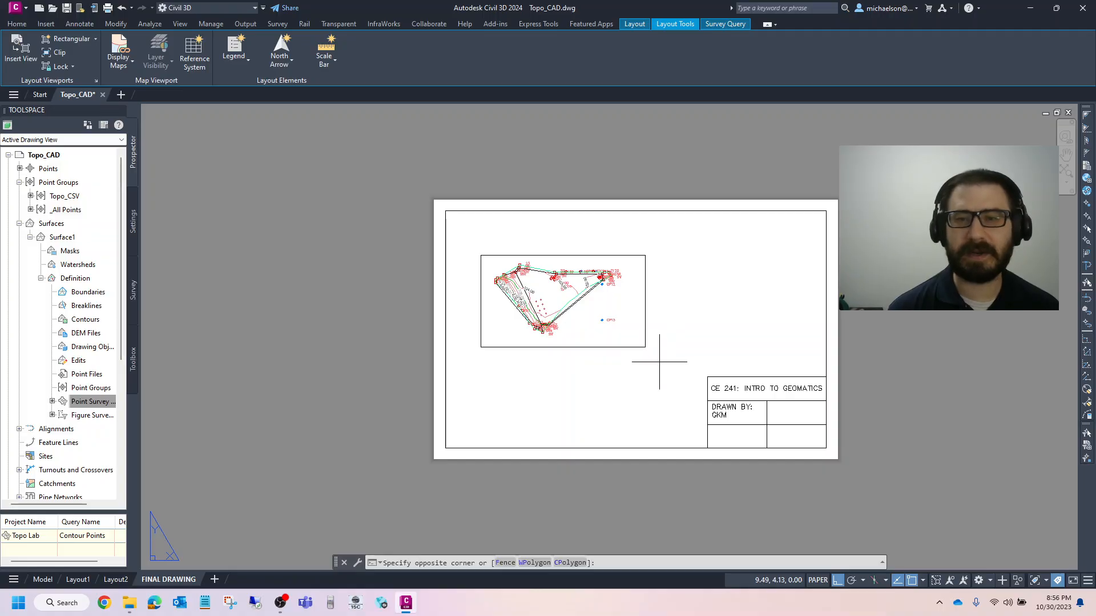
left_click(521, 239)
key("Delete")
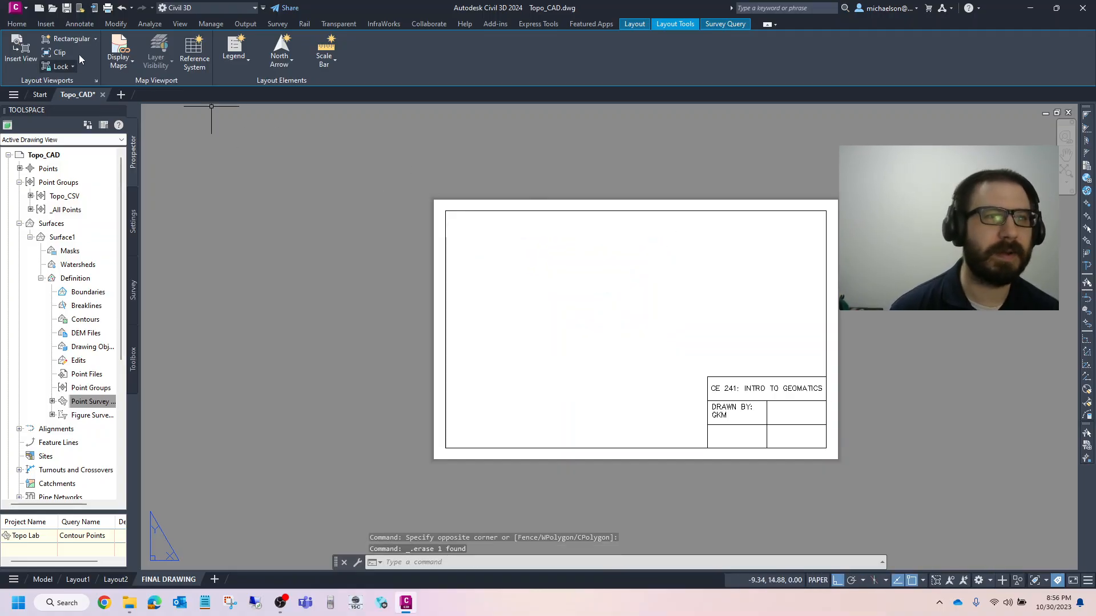
Step: Start another Insert View and frame the whole survey, including the control points, with a rectangular window
left_click(25, 54)
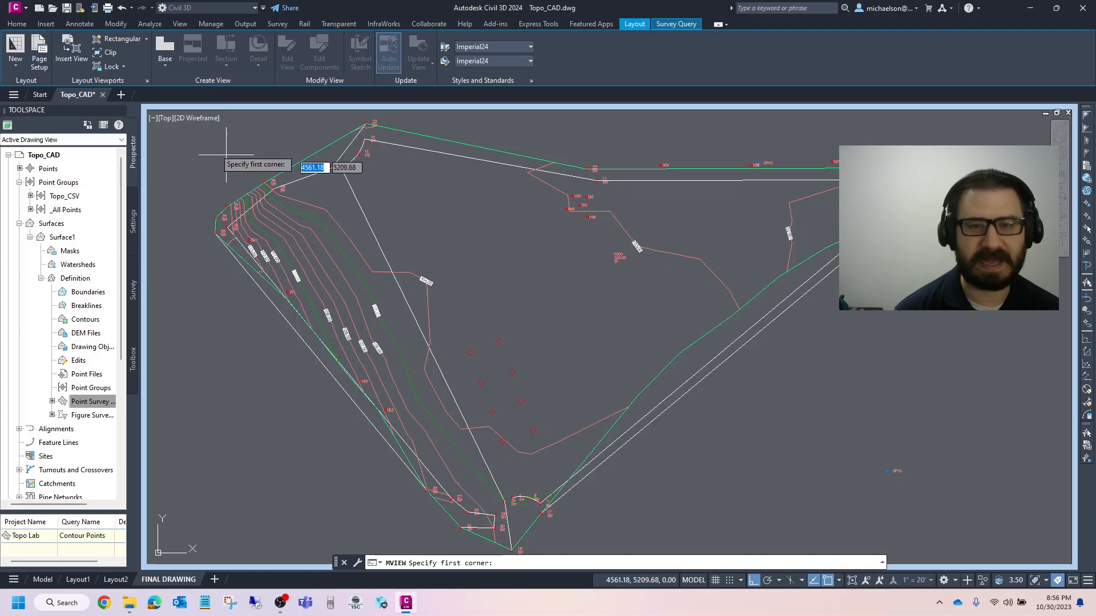
scroll(214, 148, "down", 2)
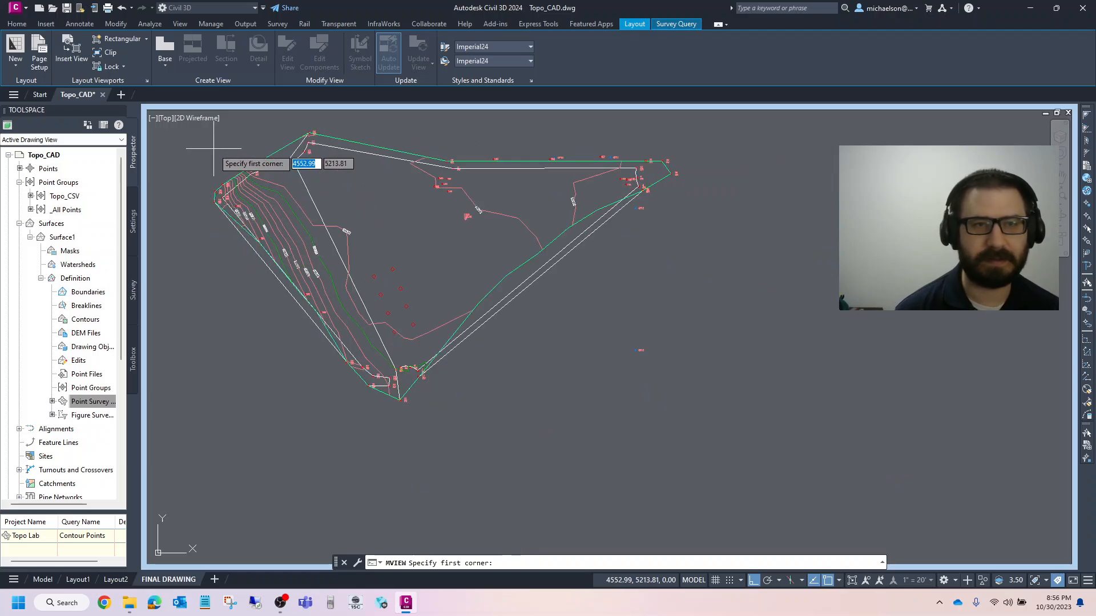
left_click(193, 124)
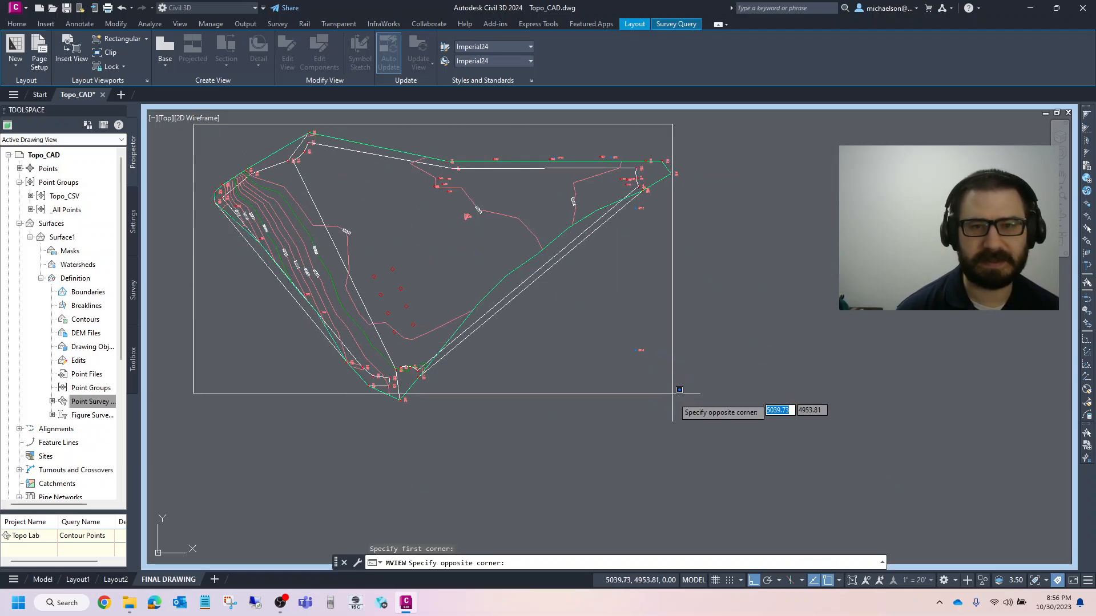
left_click(701, 417)
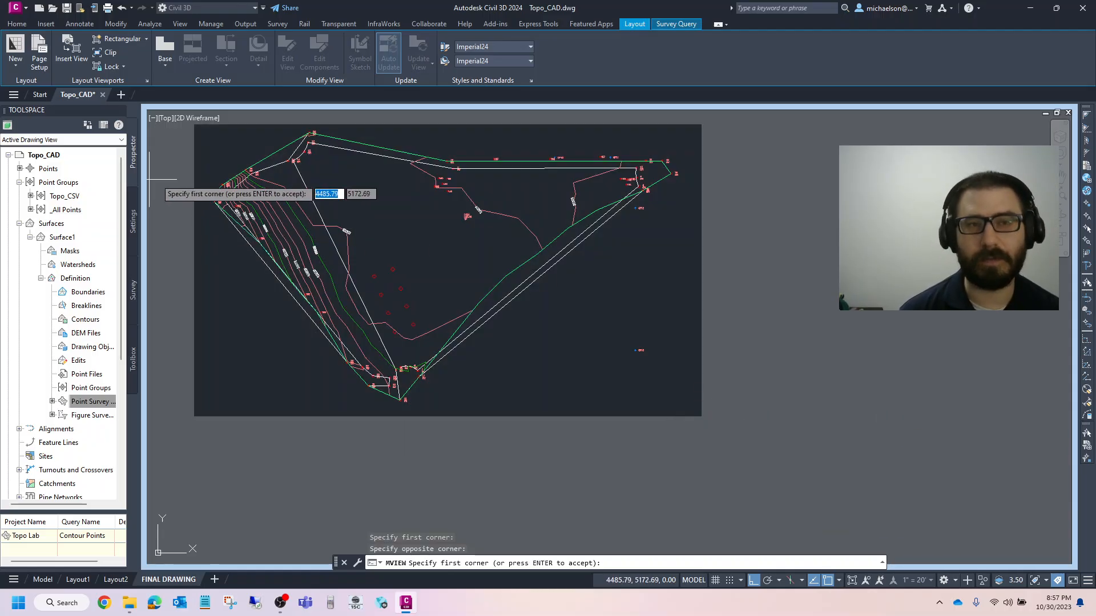
Step: Try several smaller view windows over the contours, the survey's western side and its northern edge
left_click(204, 139)
left_click(428, 262)
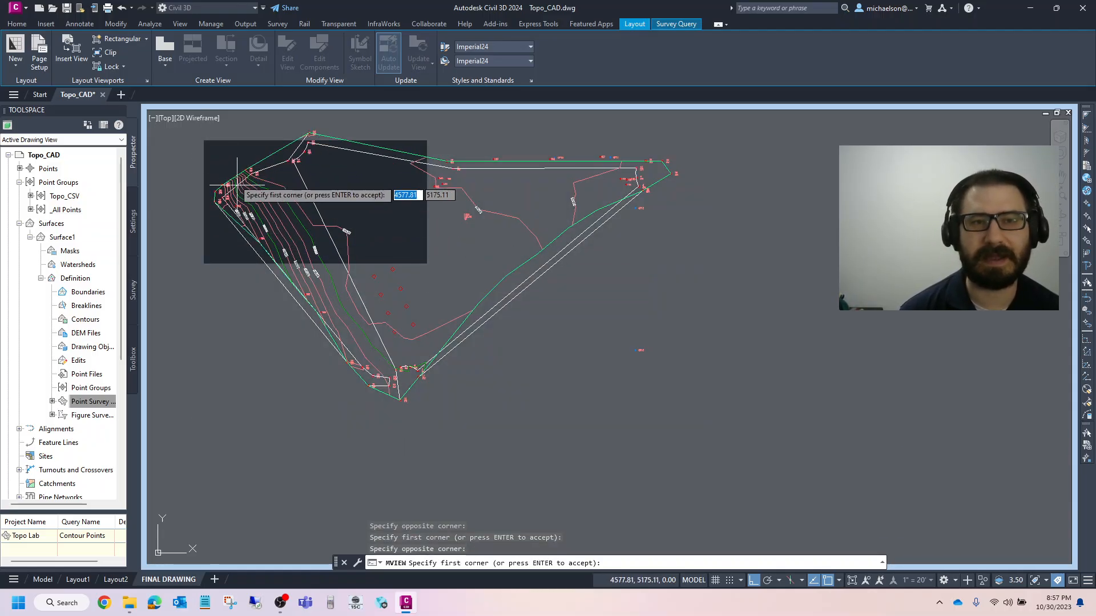
left_click(228, 165)
left_click(387, 293)
left_click(225, 165)
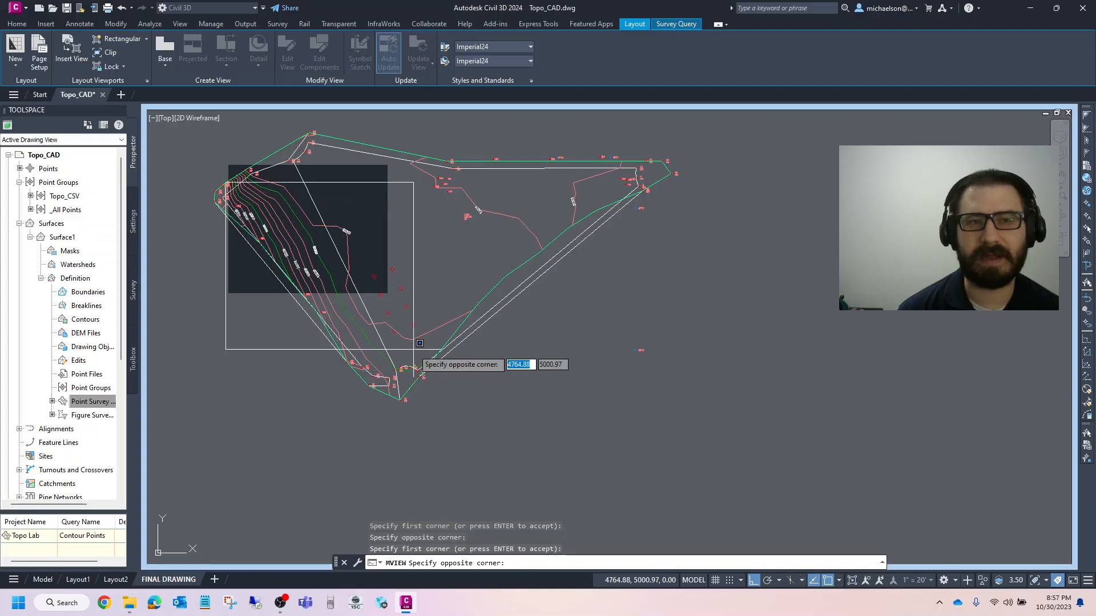
left_click(442, 351)
left_click(309, 134)
left_click(555, 217)
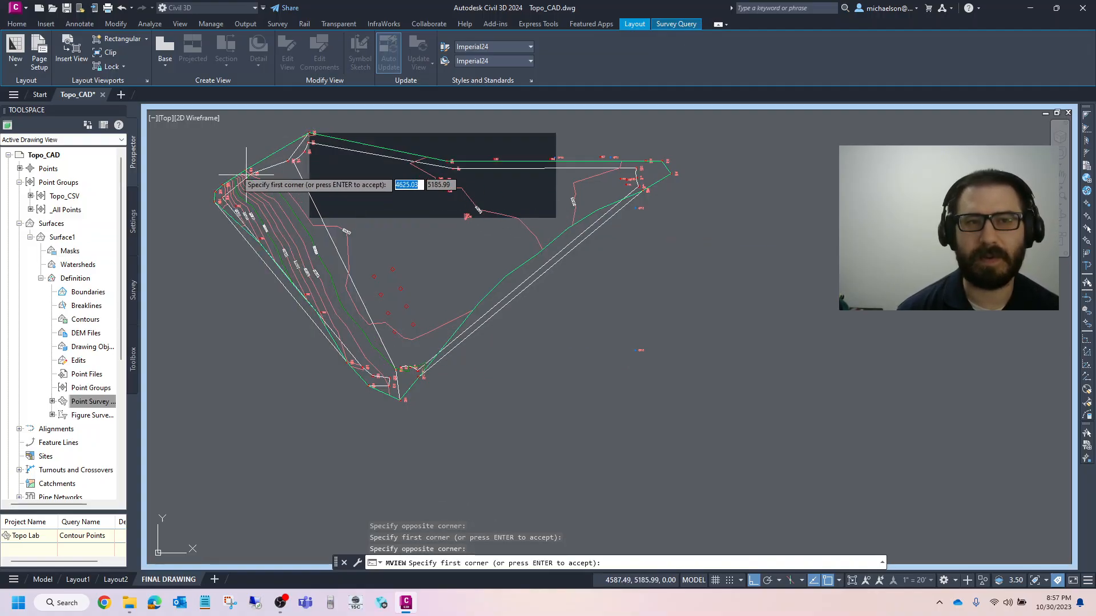
Step: Reframe the view window around the entire survey, including CP13, and accept it for the layout
left_click(190, 125)
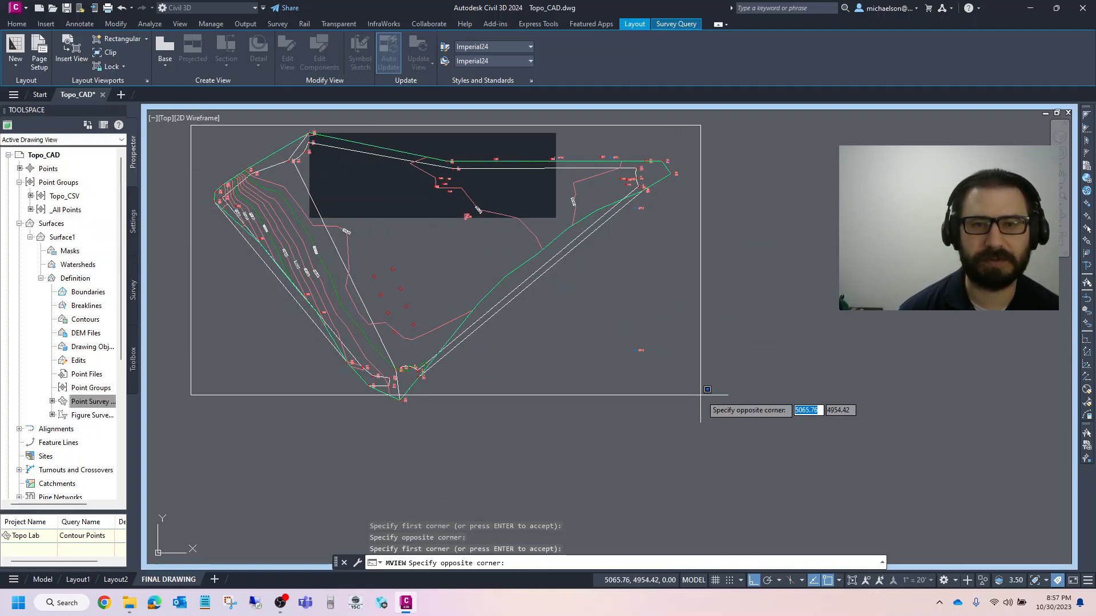
left_click(692, 416)
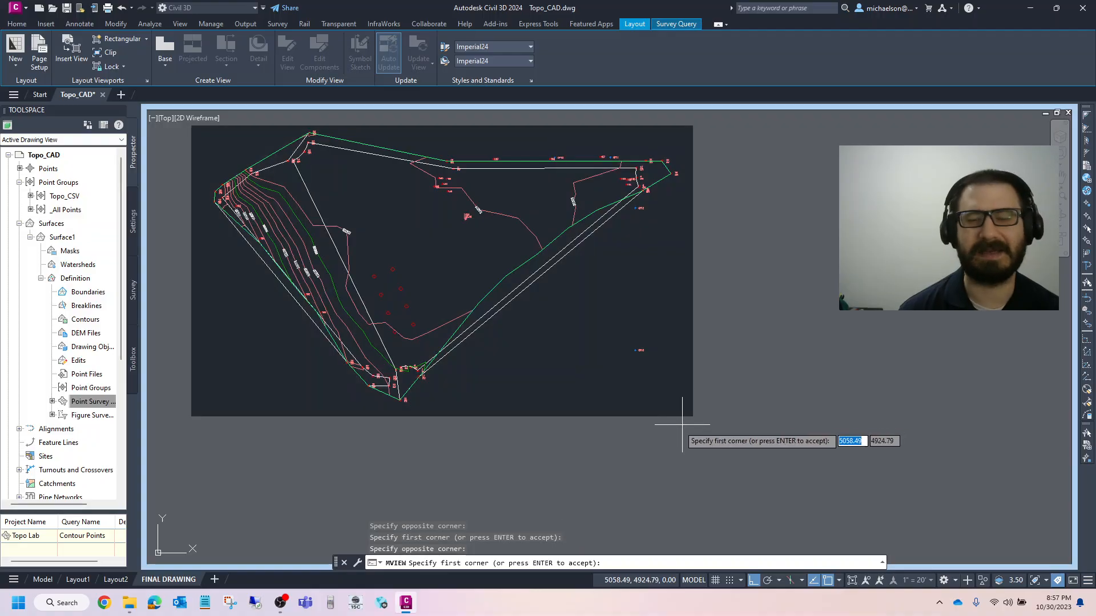
key("Return")
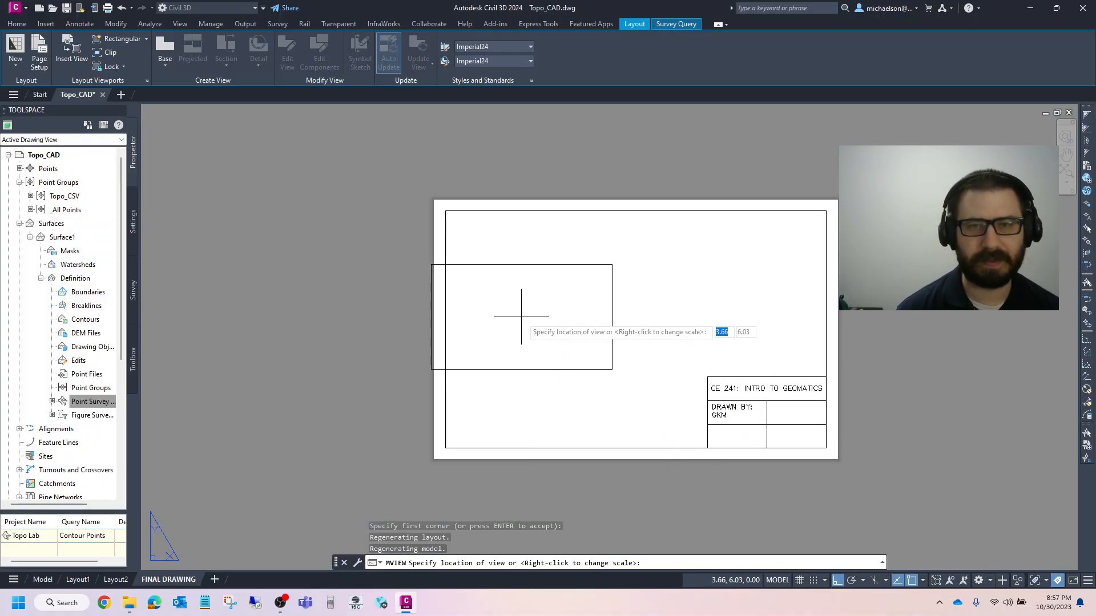
Step: Try the view scales 1" = 60', 1" = 50', 1" = 40' and 1" = 70' on the unplaced viewport
right_click(558, 308)
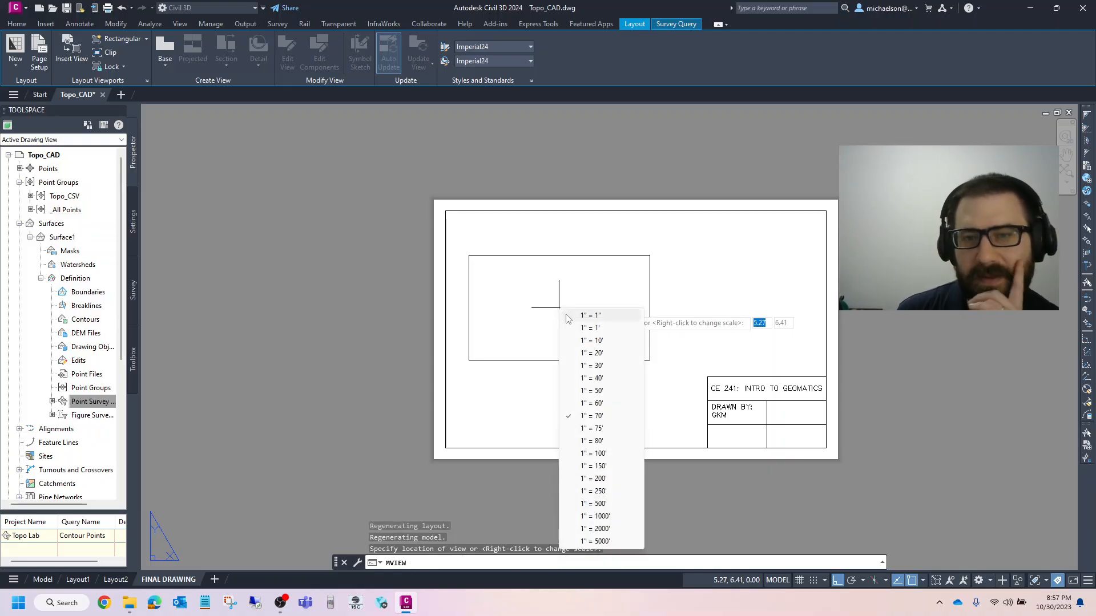
left_click(591, 403)
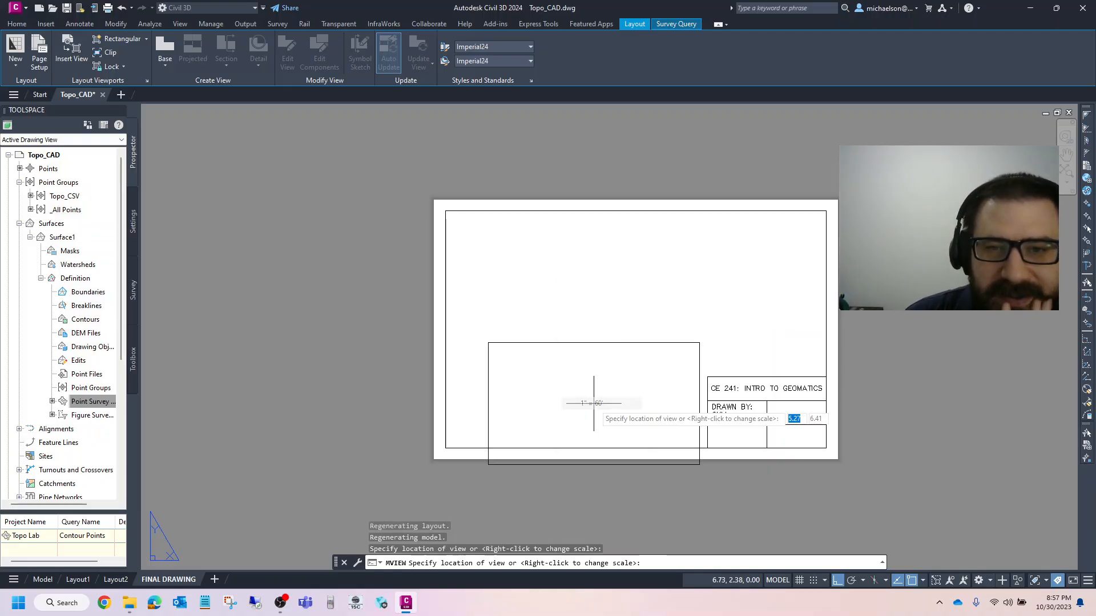
right_click(573, 294)
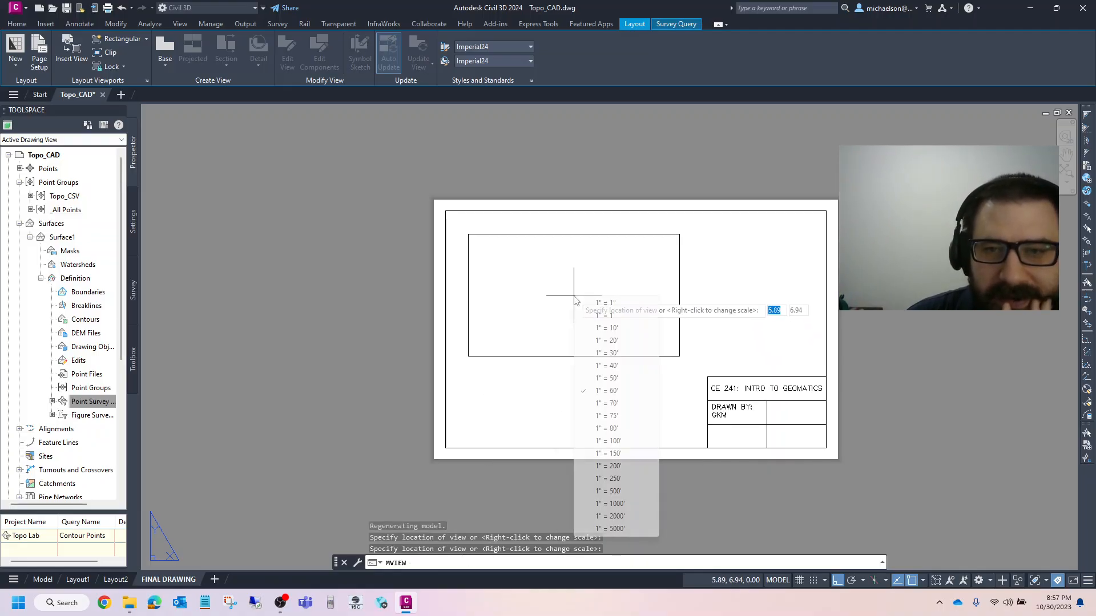
left_click(622, 378)
right_click(587, 297)
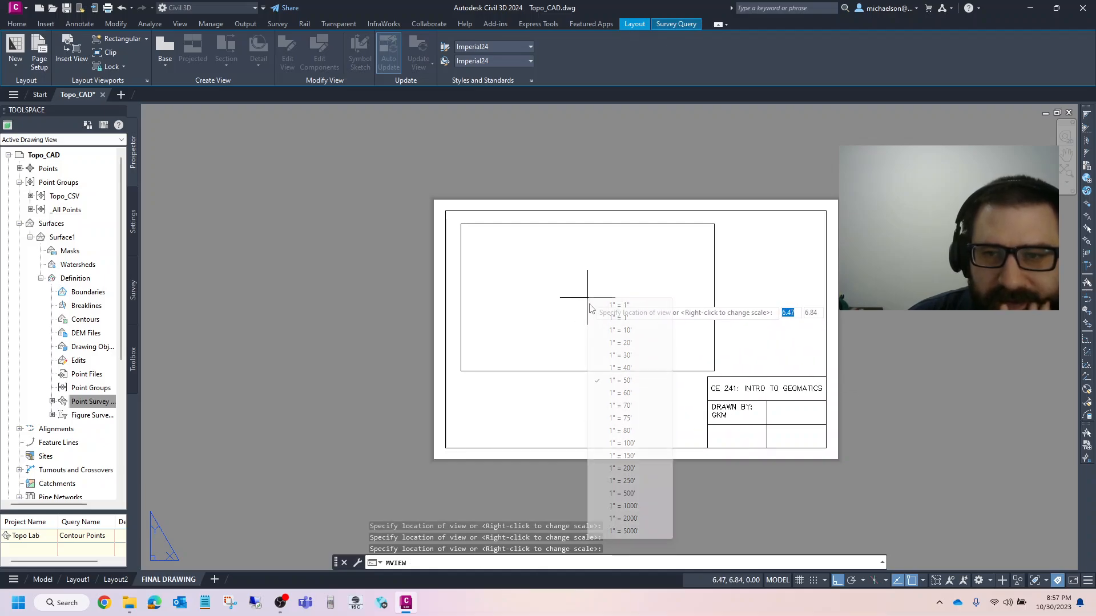
left_click(606, 371)
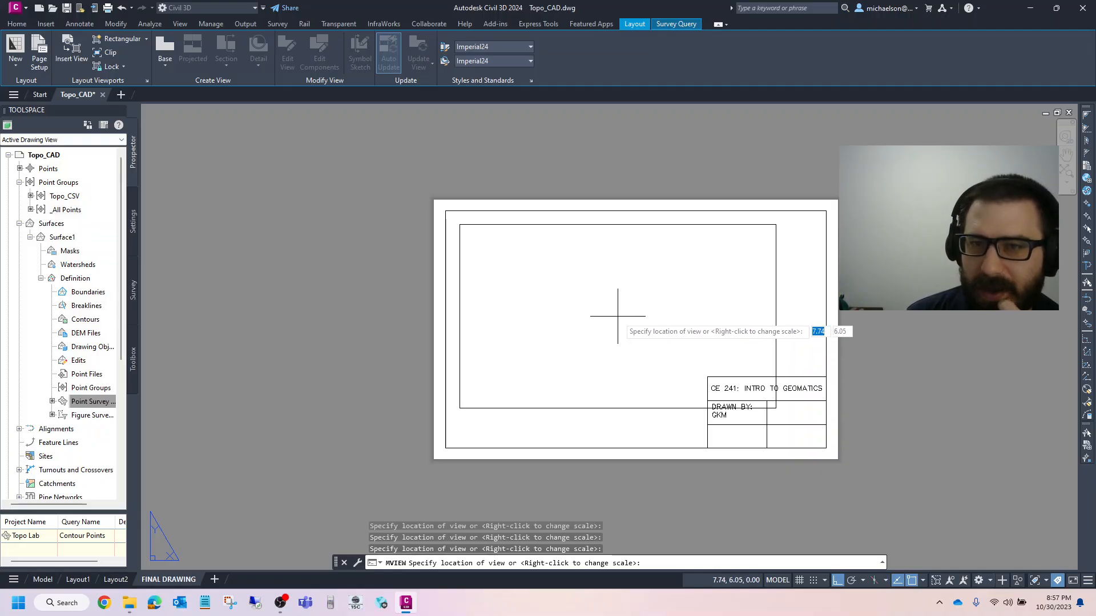
right_click(617, 315)
left_click(651, 424)
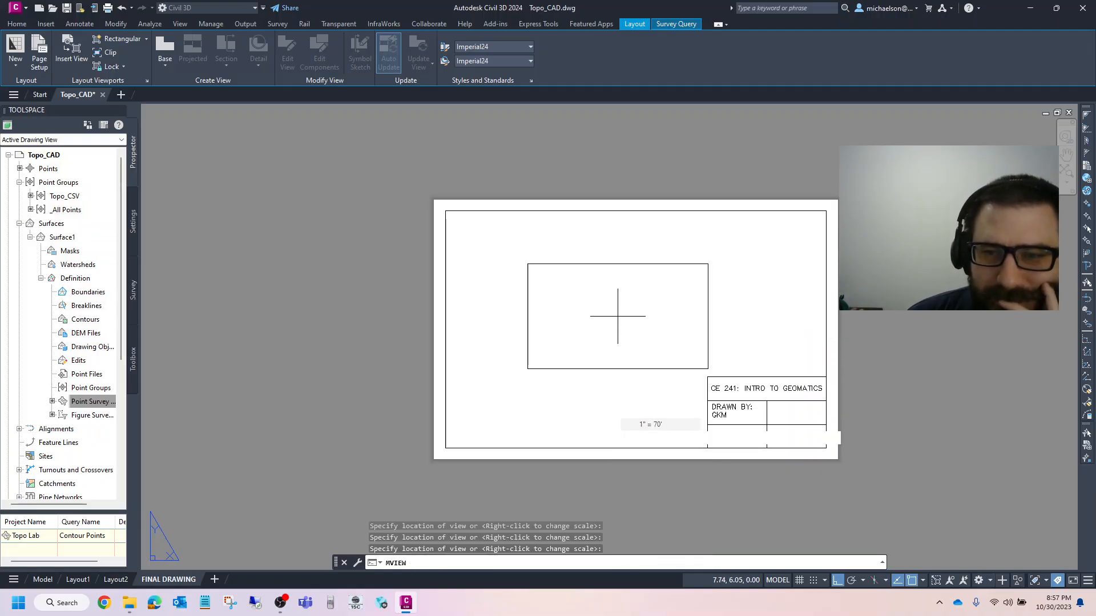
Step: Set the viewport scale to 1" = 60' and place it in the upper-left part of the sheet, clear of the title block
right_click(553, 293)
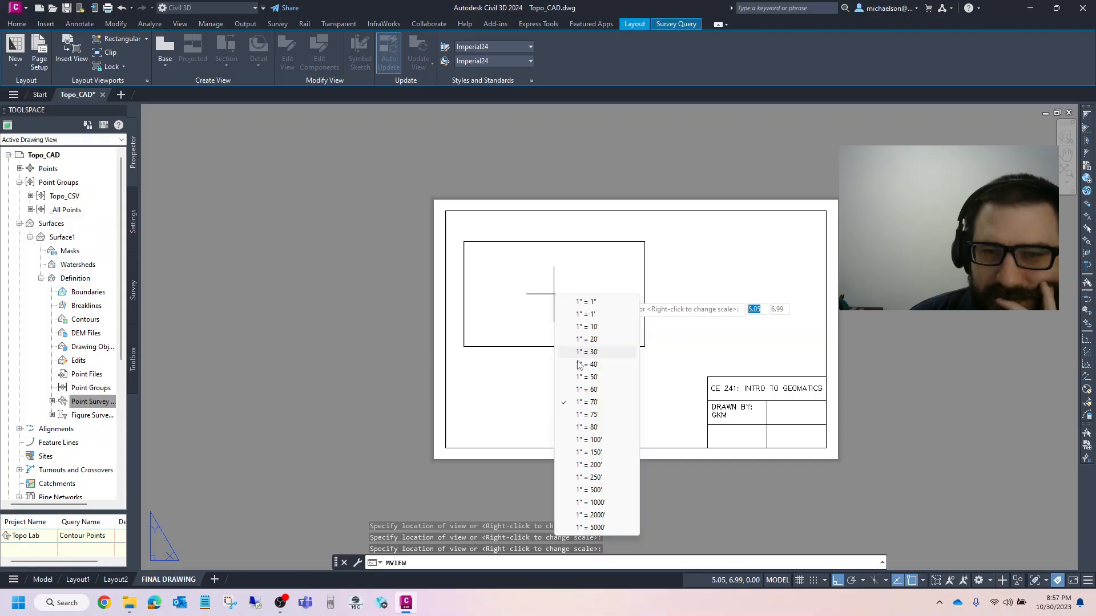
left_click(583, 389)
left_click(559, 297)
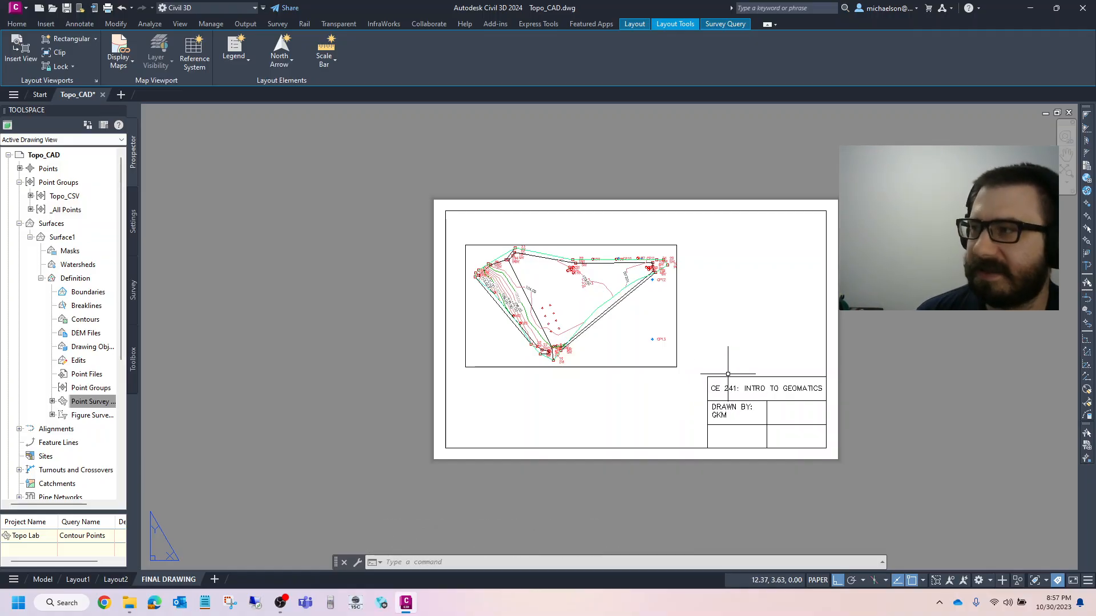
Step: Erase the DRAWN BY text and the two divider lines separating the four lower title block cells
scroll(816, 401, "up", 2)
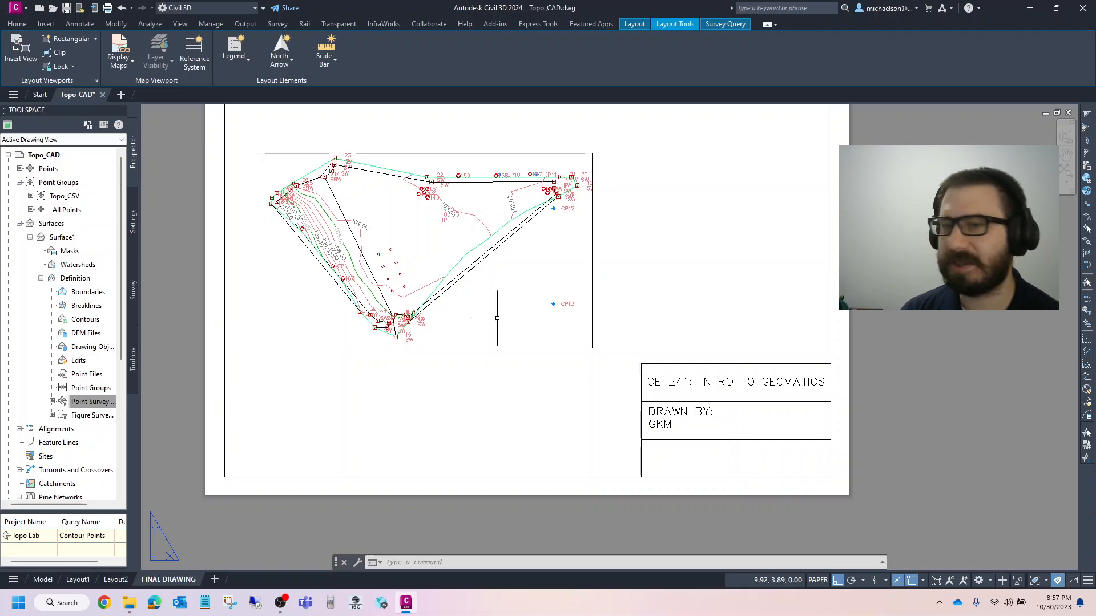
scroll(736, 444, "up", 2)
left_click(686, 416)
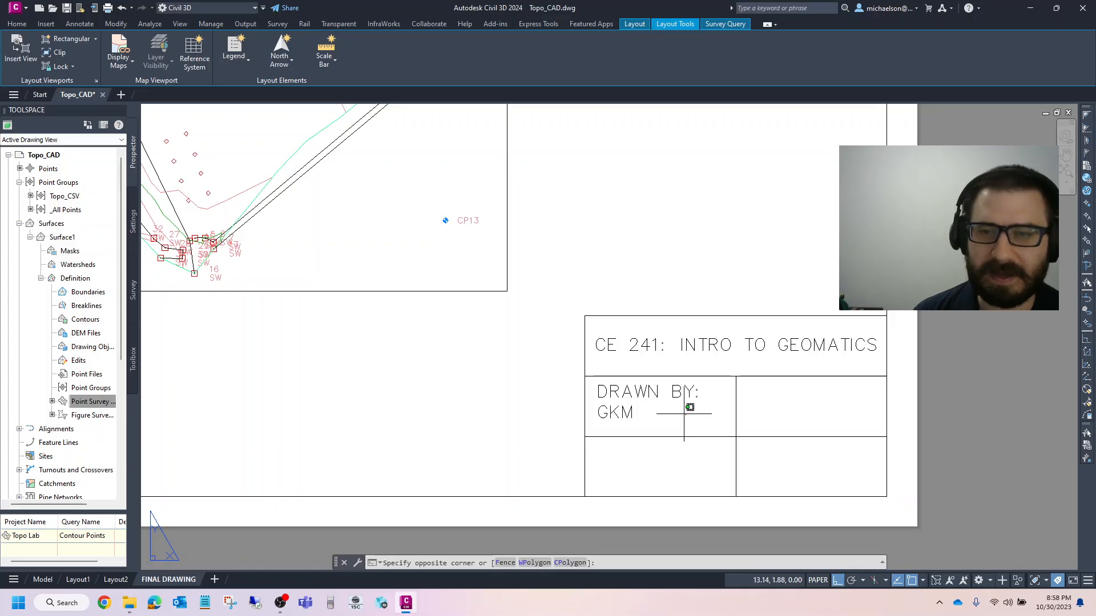
left_click(613, 380)
key("Delete")
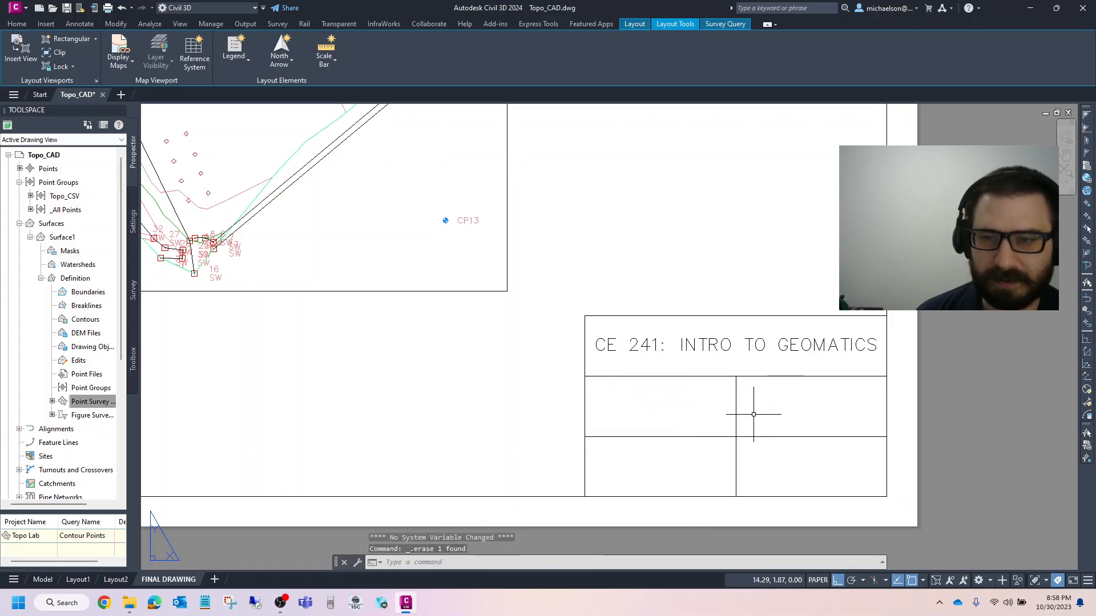
left_click(754, 415)
left_click(702, 439)
key("Delete")
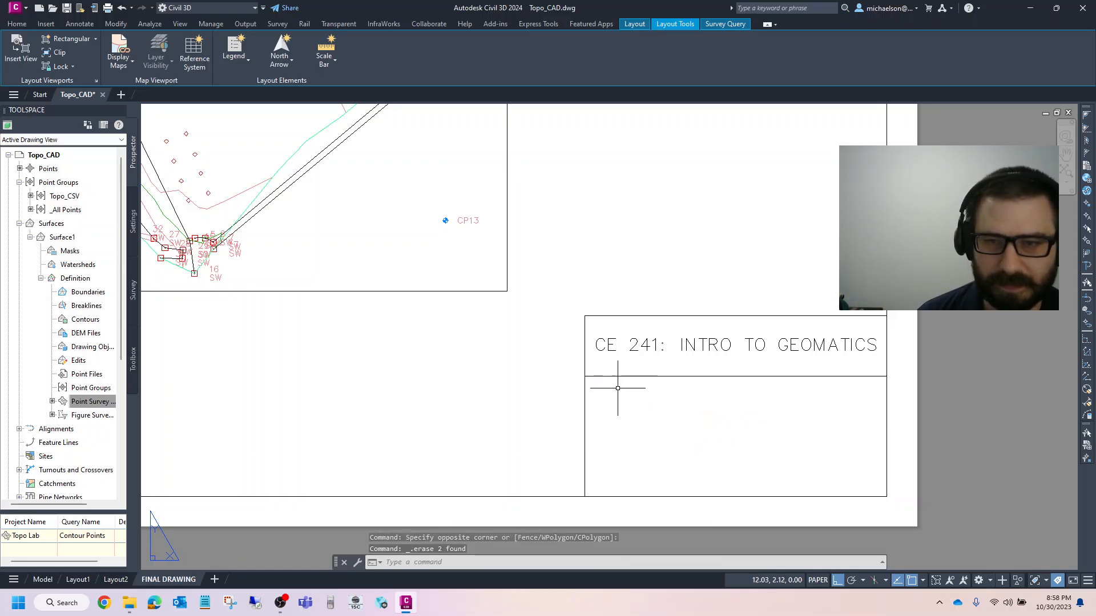
Step: Trim the title block's outer vertical edge below the course title cell and erase the horizontal line beneath the title
left_click(45, 24)
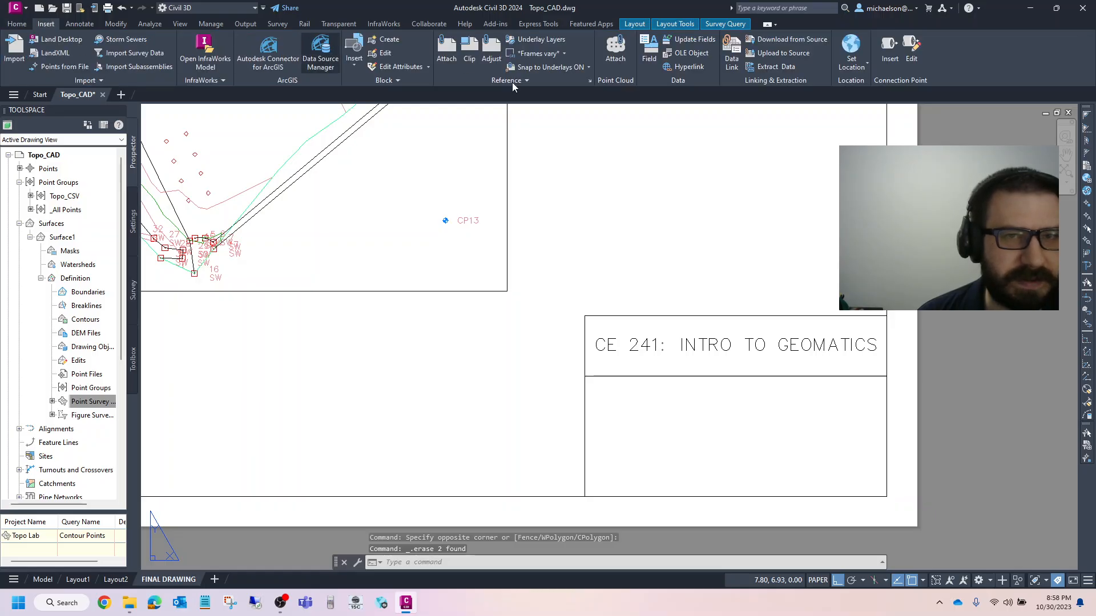
left_click(15, 21)
left_click(643, 44)
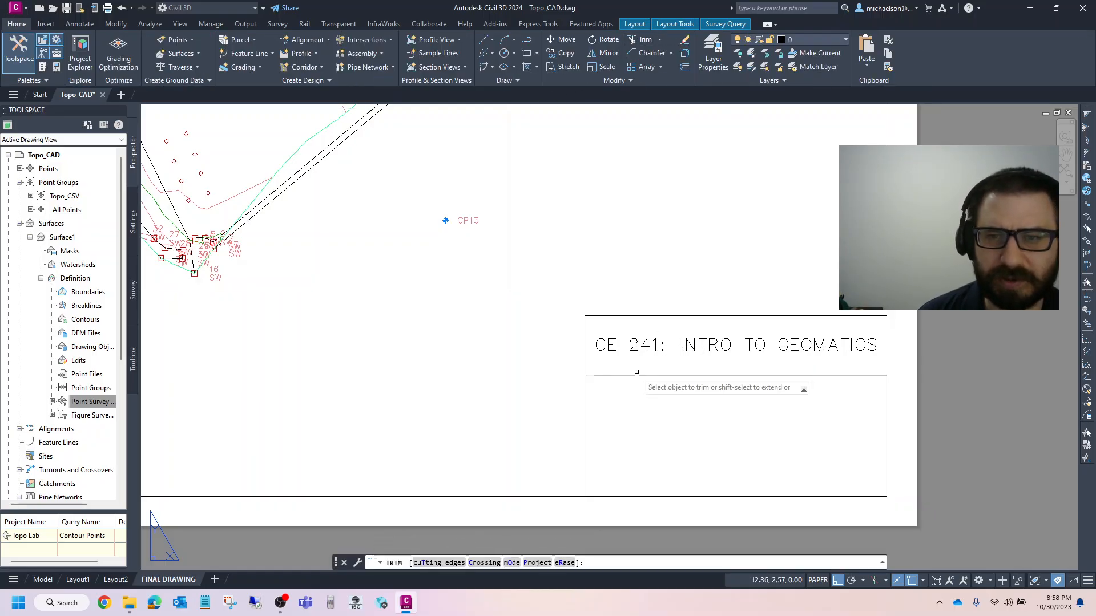
left_click(586, 390)
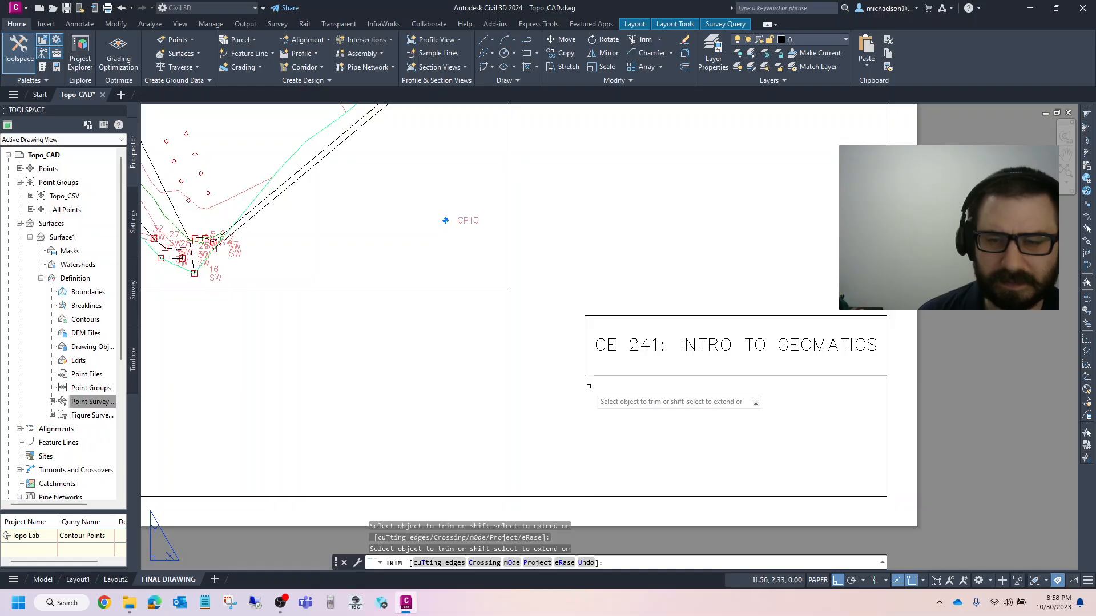
key("Escape")
left_click(594, 372)
left_click(594, 376)
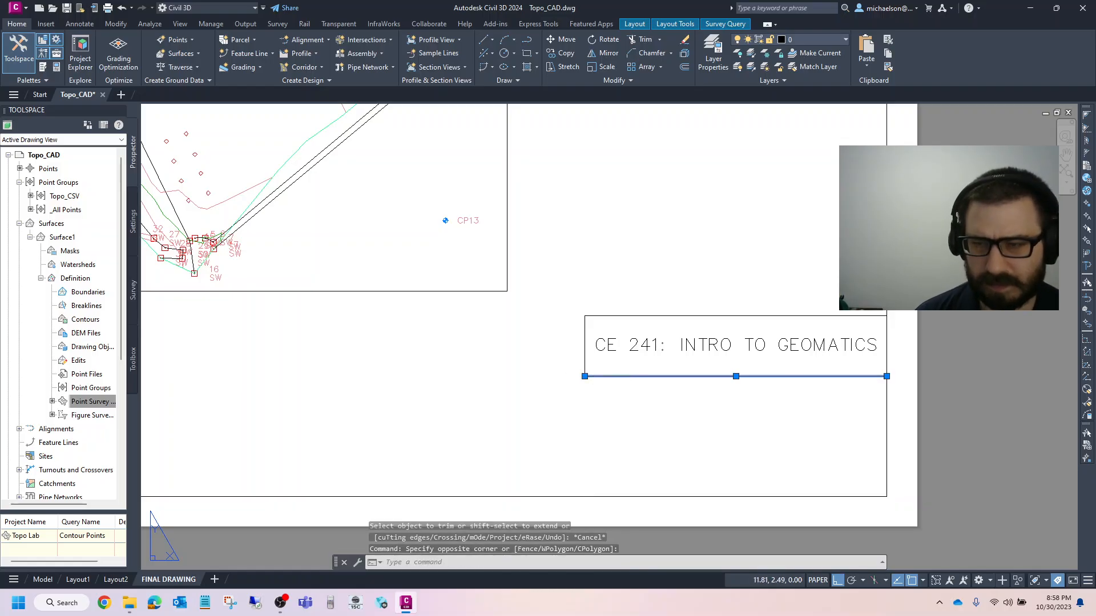
key("Delete")
Step: Move the CE 241: INTRO TO GEOMATICS text with its two remaining frame lines straight down by 2 units
left_click(857, 381)
left_click(577, 286)
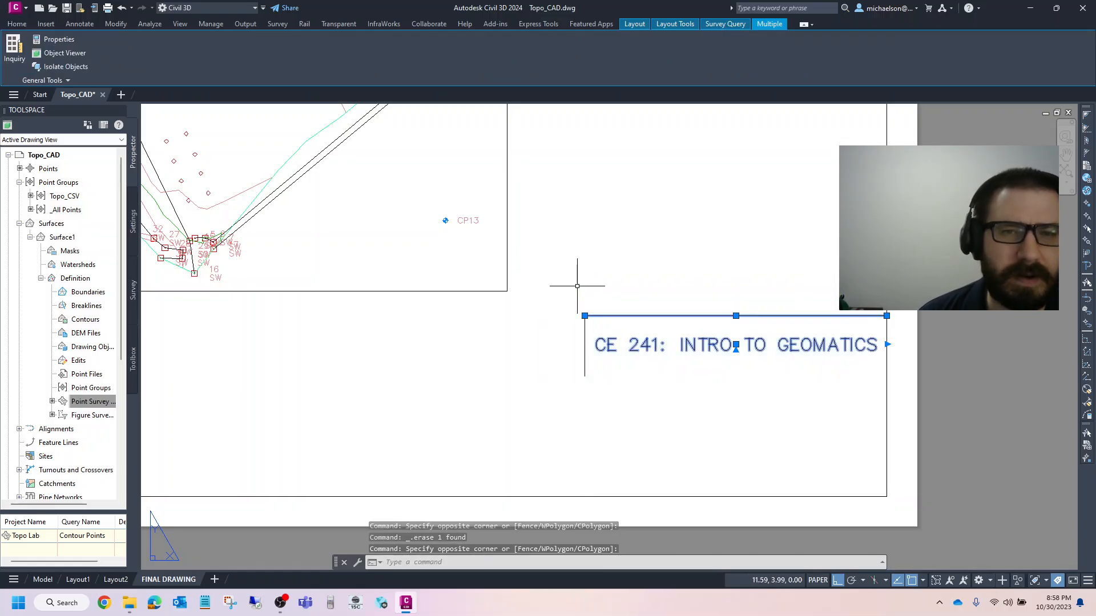
left_click(861, 381)
left_click(557, 292)
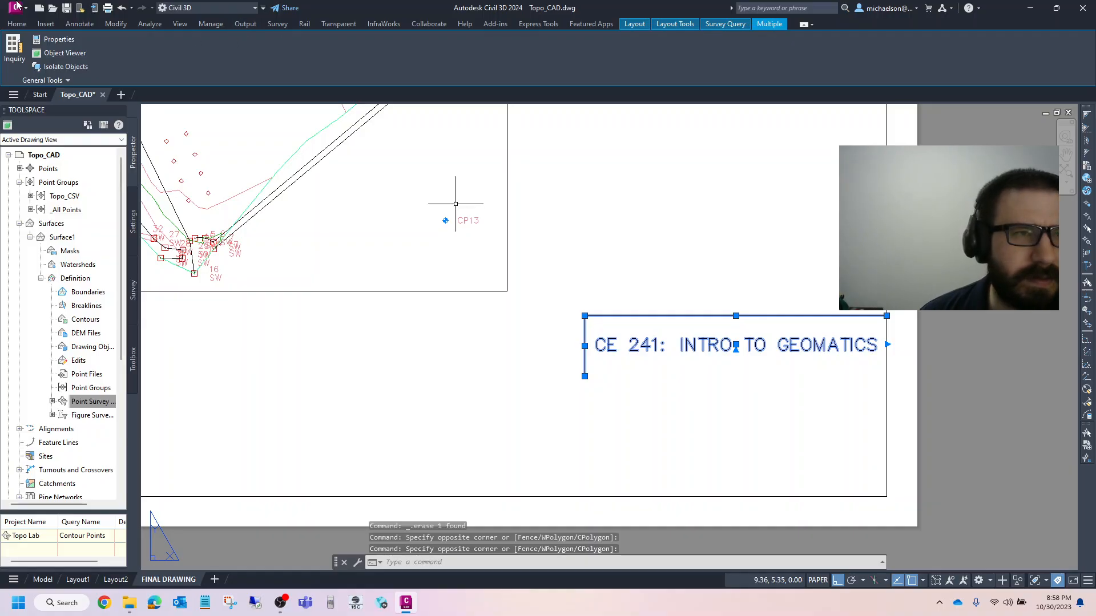
left_click(22, 22)
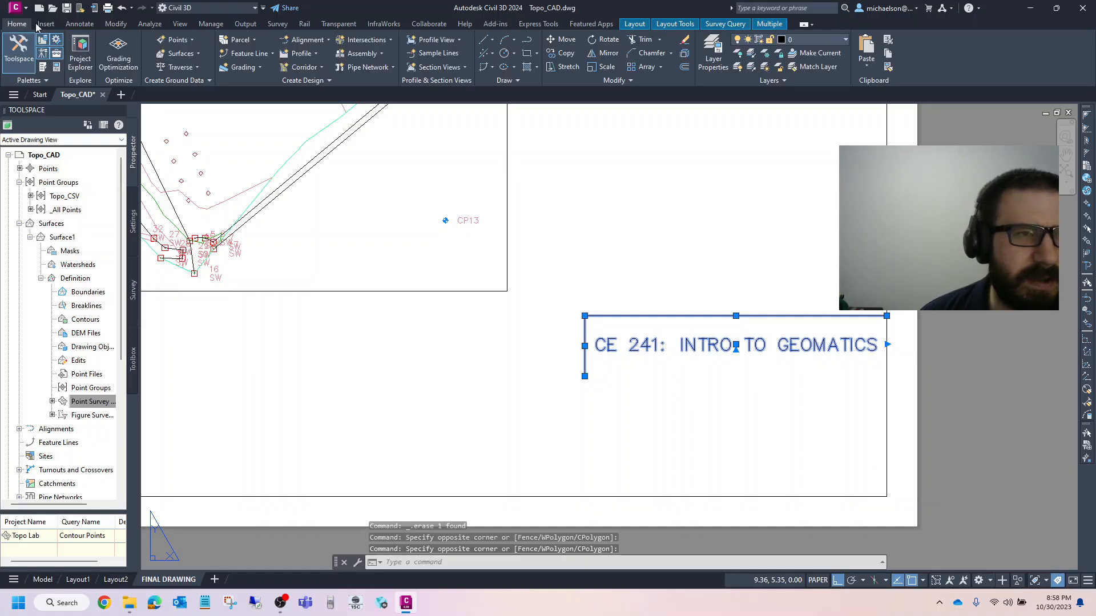
left_click(556, 41)
left_click(585, 376)
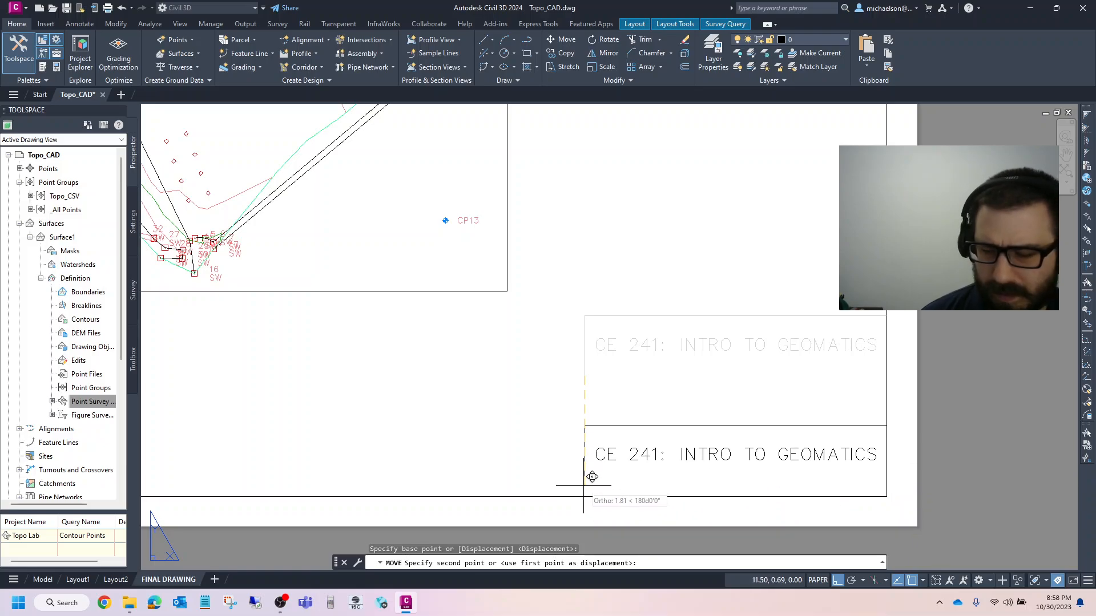
type("2")
key("Escape")
Step: Delete the placed survey viewport from the FINAL DRAWING sheet
scroll(648, 306, "down", 4)
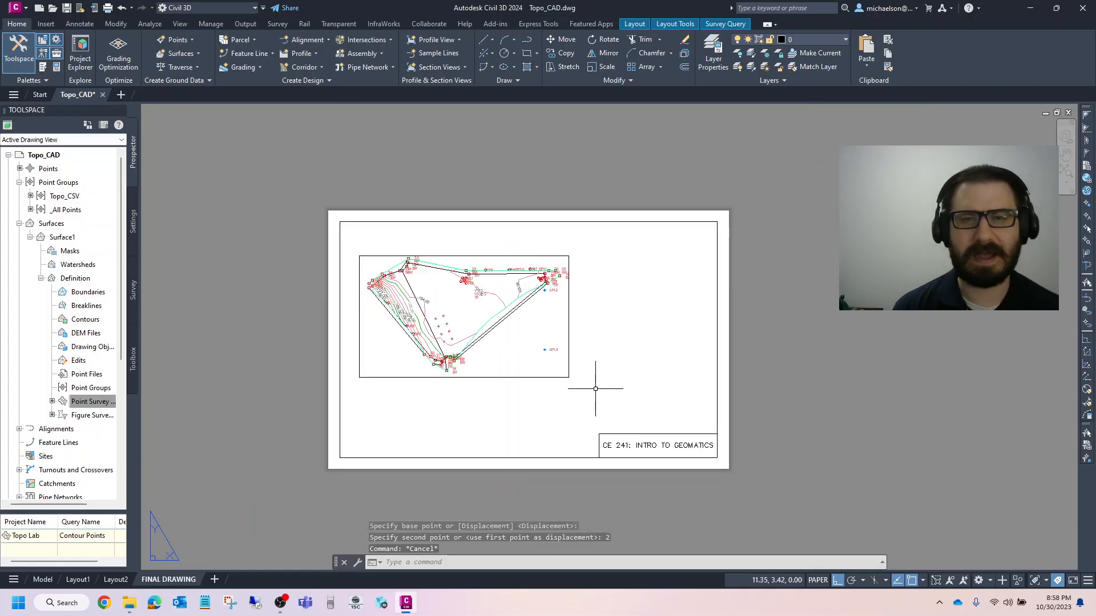
left_click(595, 387)
left_click(570, 354)
key("Delete")
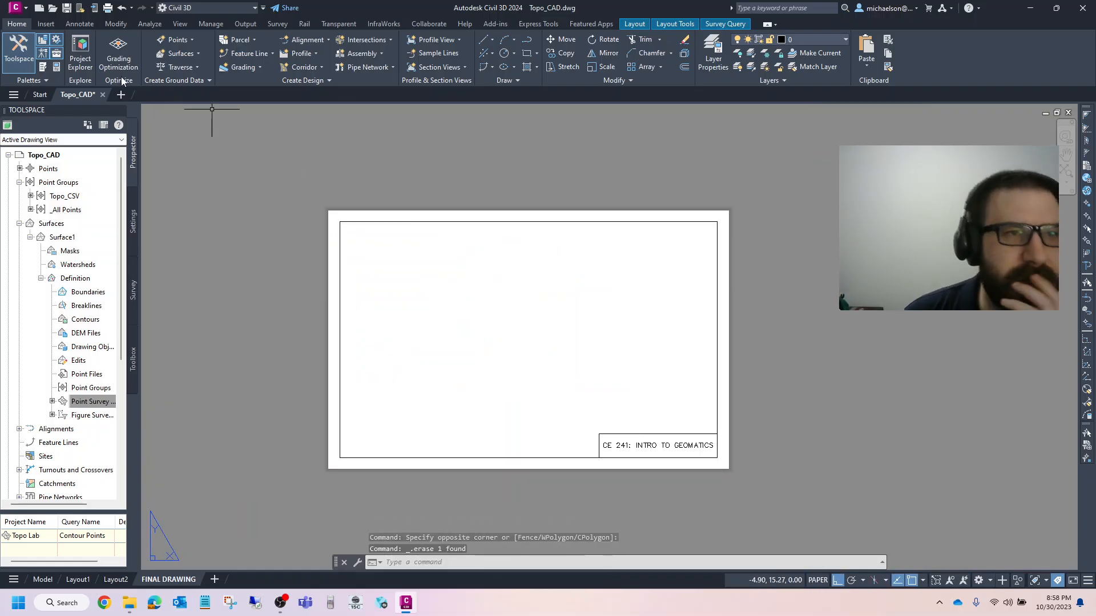
Step: Start a new inserted view and accept a window around the entire survey, including CP13
left_click(630, 25)
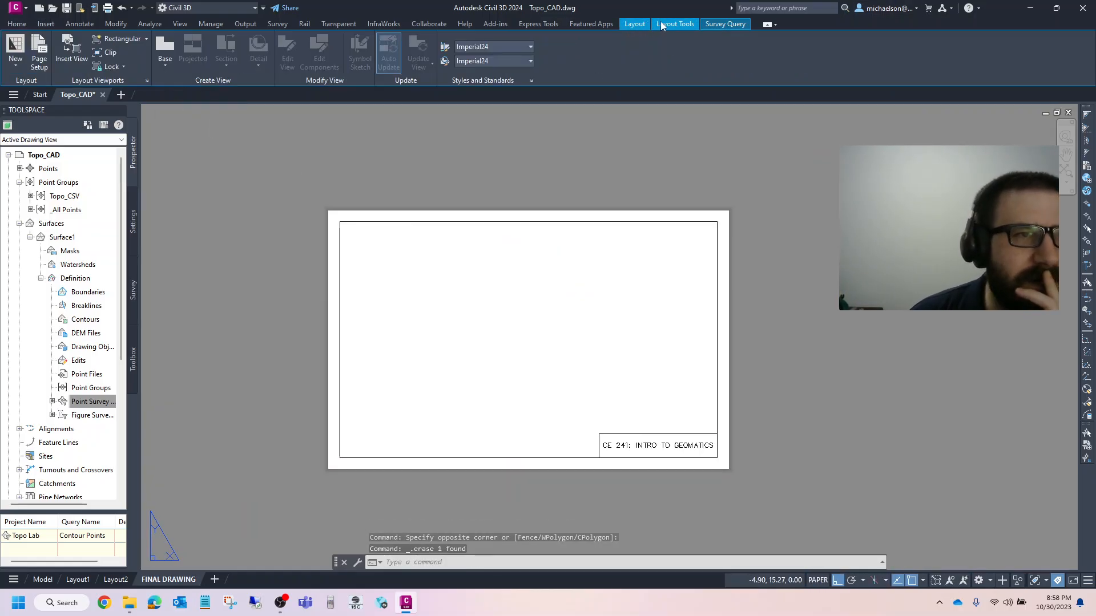
left_click(68, 60)
scroll(308, 200, "down", 2)
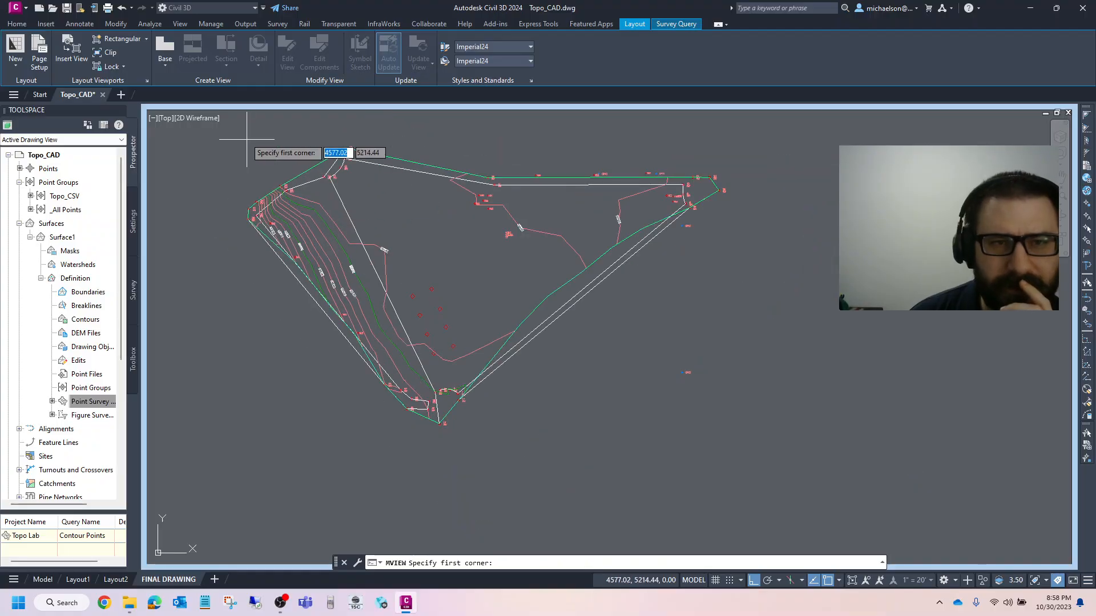
left_click(218, 137)
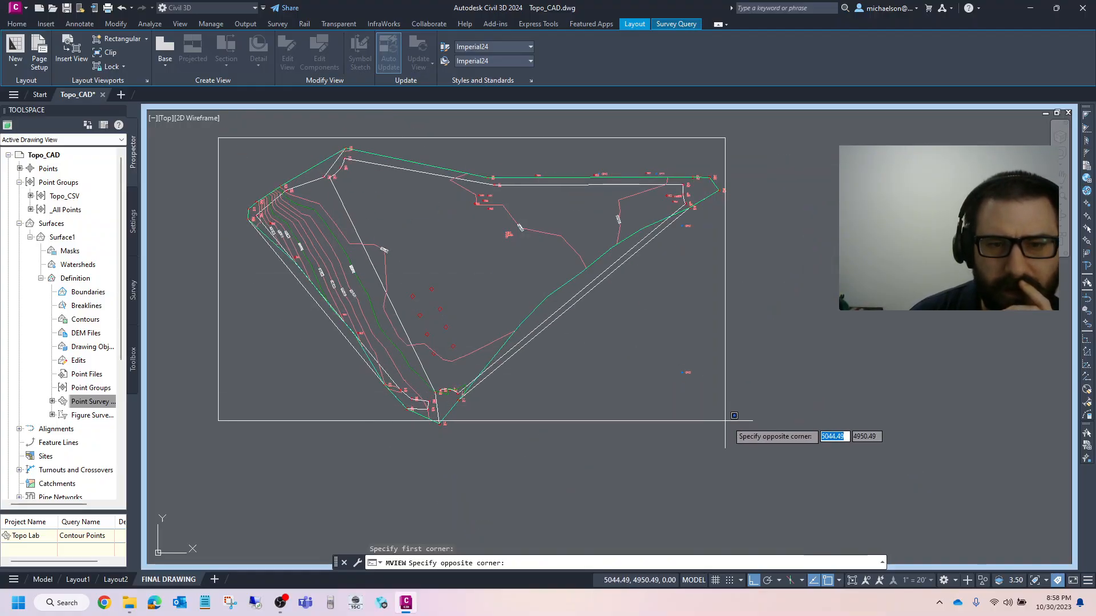
left_click(734, 442)
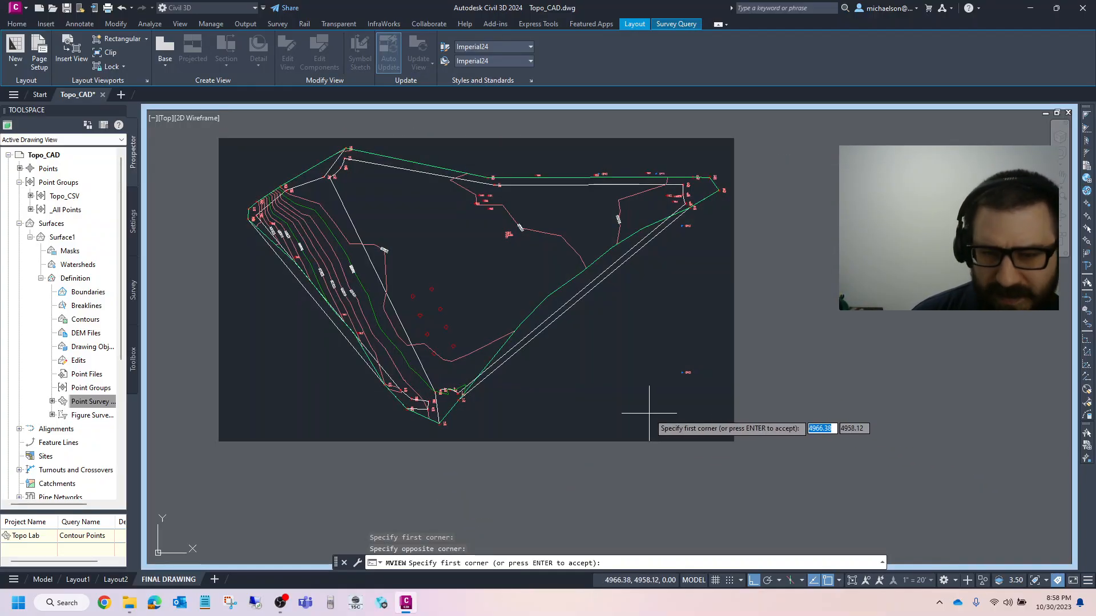
key("Return")
Step: Try the view scales 1" = 60' and 1" = 50' on the unplaced viewport
right_click(461, 303)
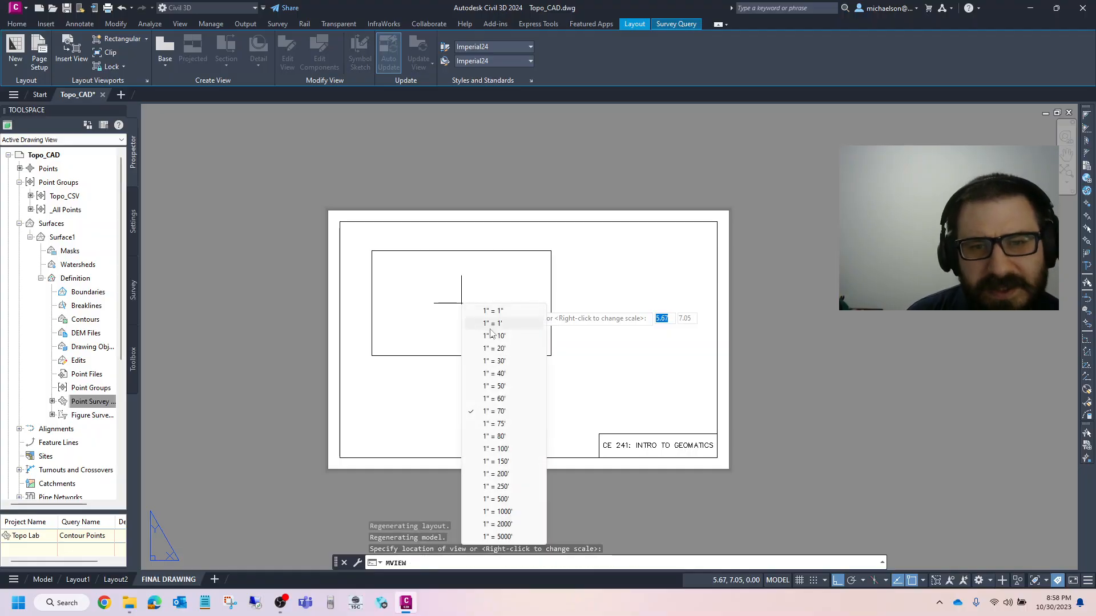
left_click(490, 397)
right_click(467, 341)
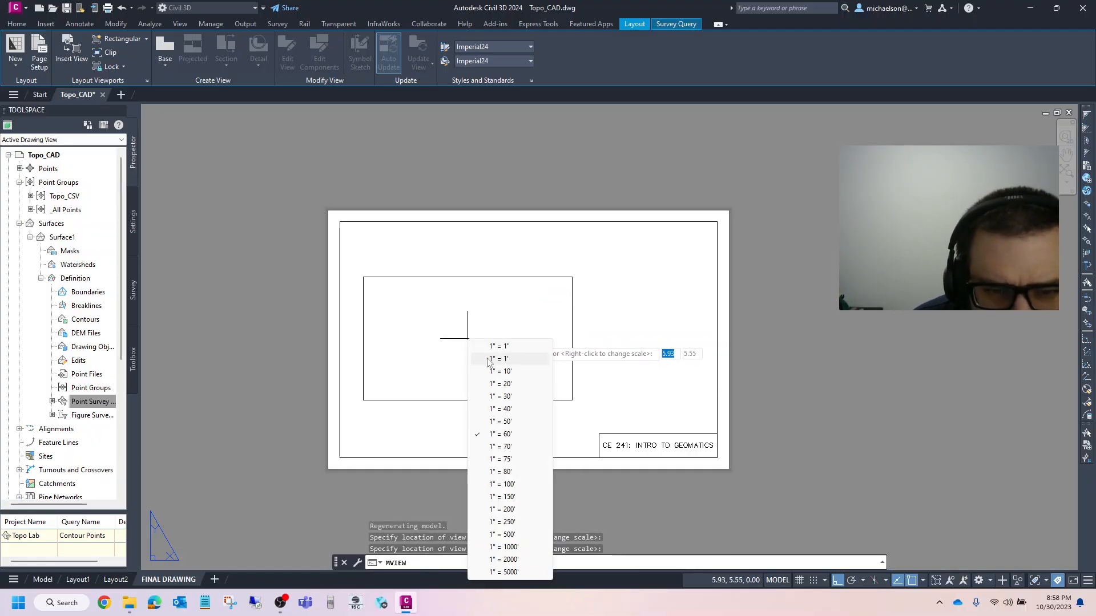
left_click(496, 423)
Step: Set the viewport scale to 1" = 40' and place it inside the sheet border, above the title block
right_click(477, 318)
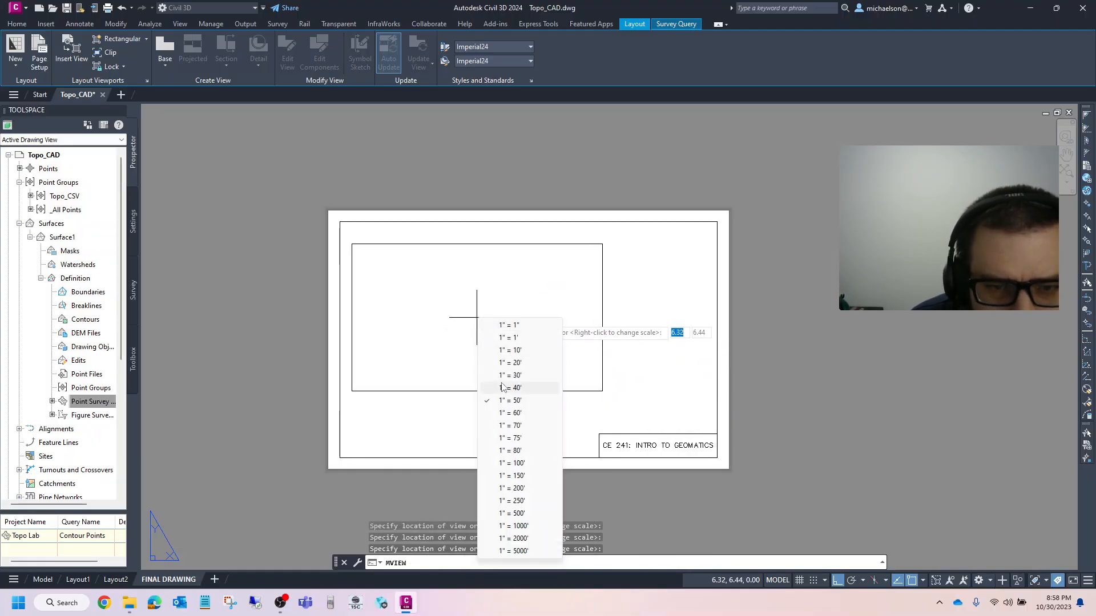
left_click(507, 387)
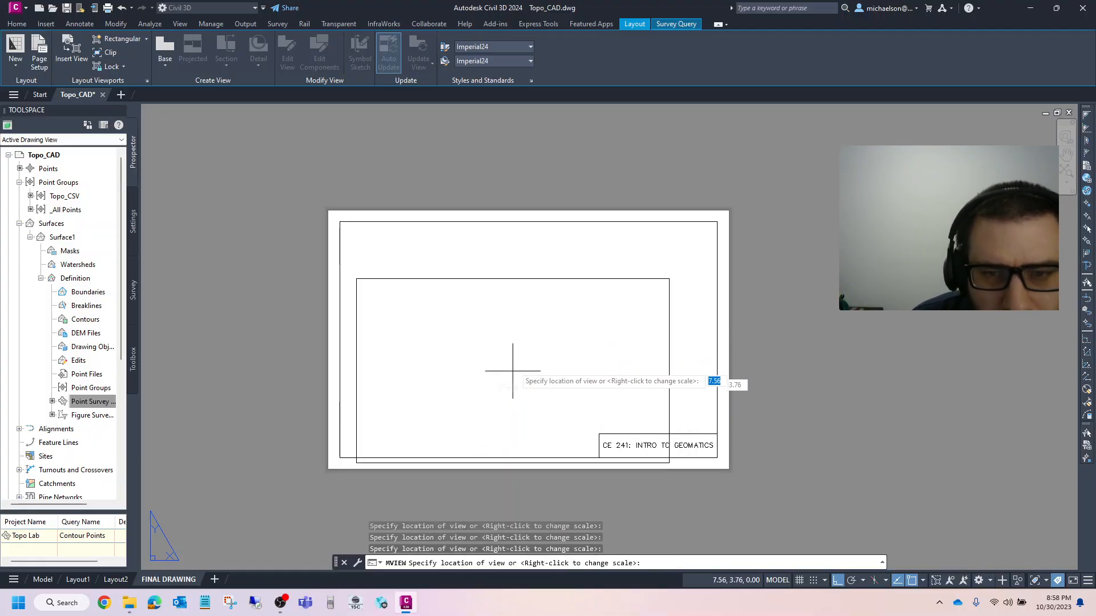
left_click(505, 321)
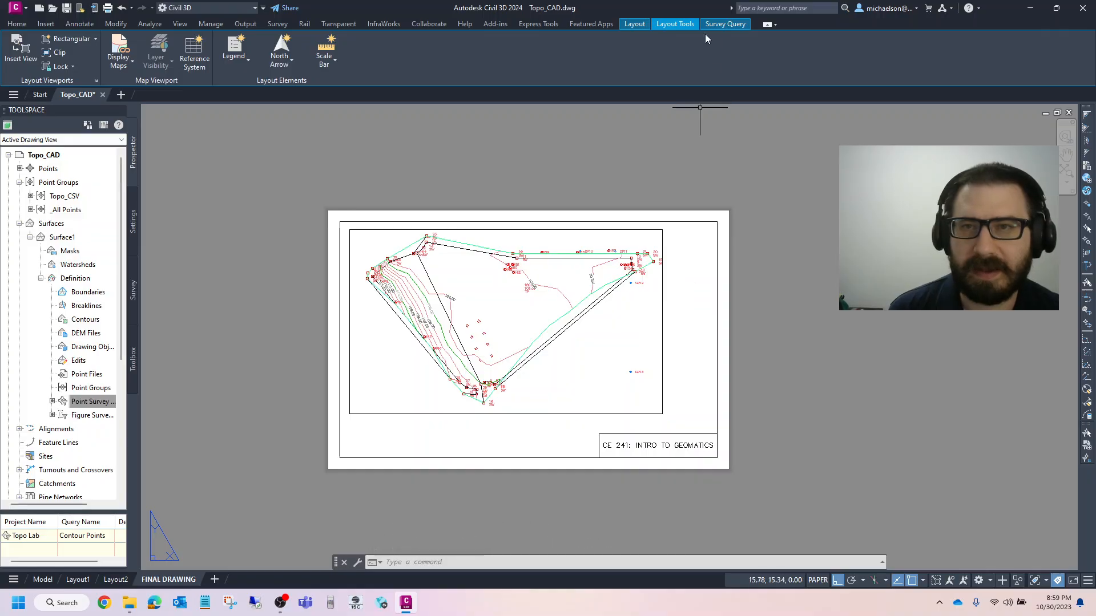
left_click(642, 23)
left_click(720, 25)
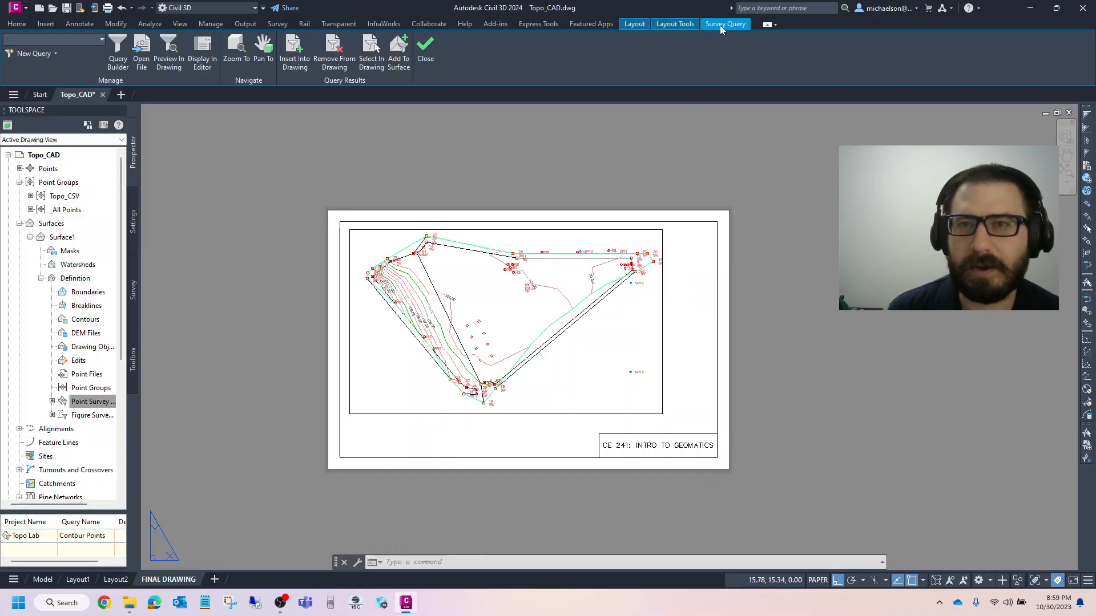
left_click(631, 25)
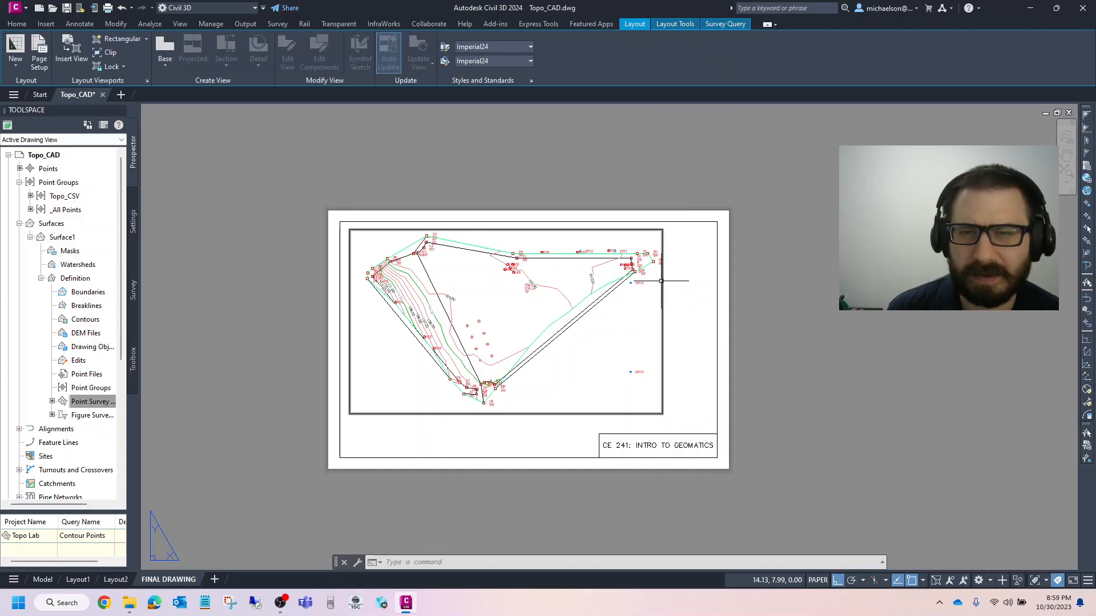
left_click(661, 281)
left_click(27, 23)
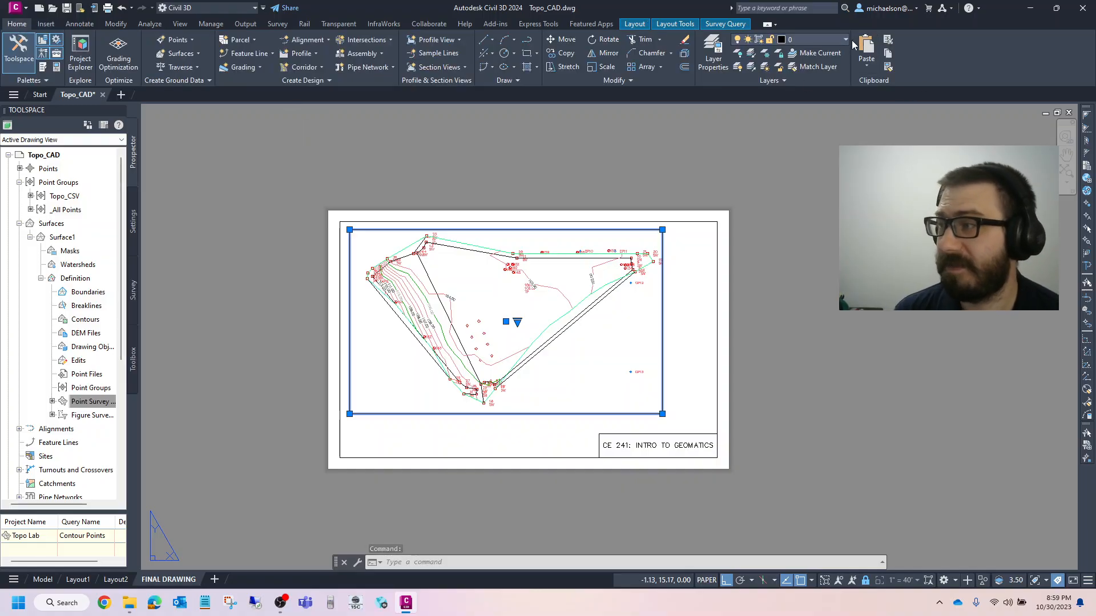
key("Escape")
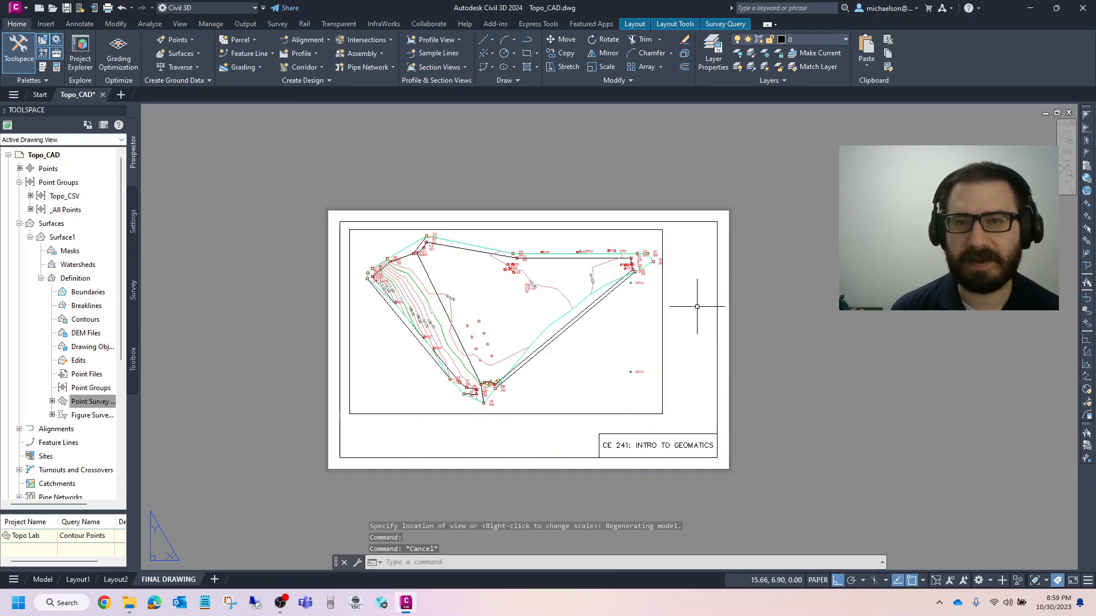
Step: Assign the survey viewport to the layer ViewportLayer and clear the selection
left_click(663, 308)
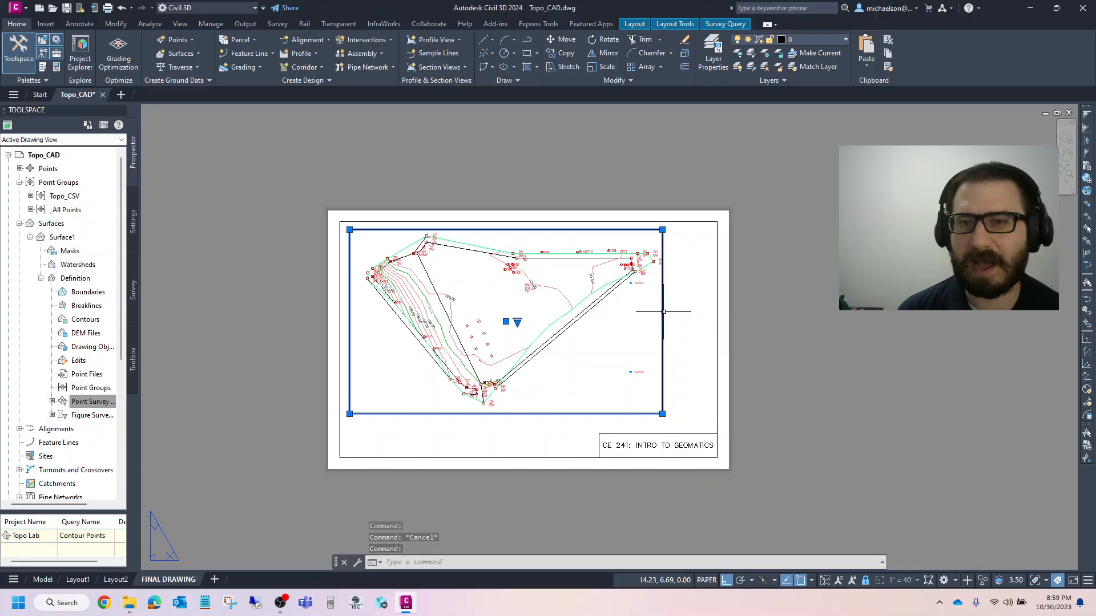
left_click(845, 39)
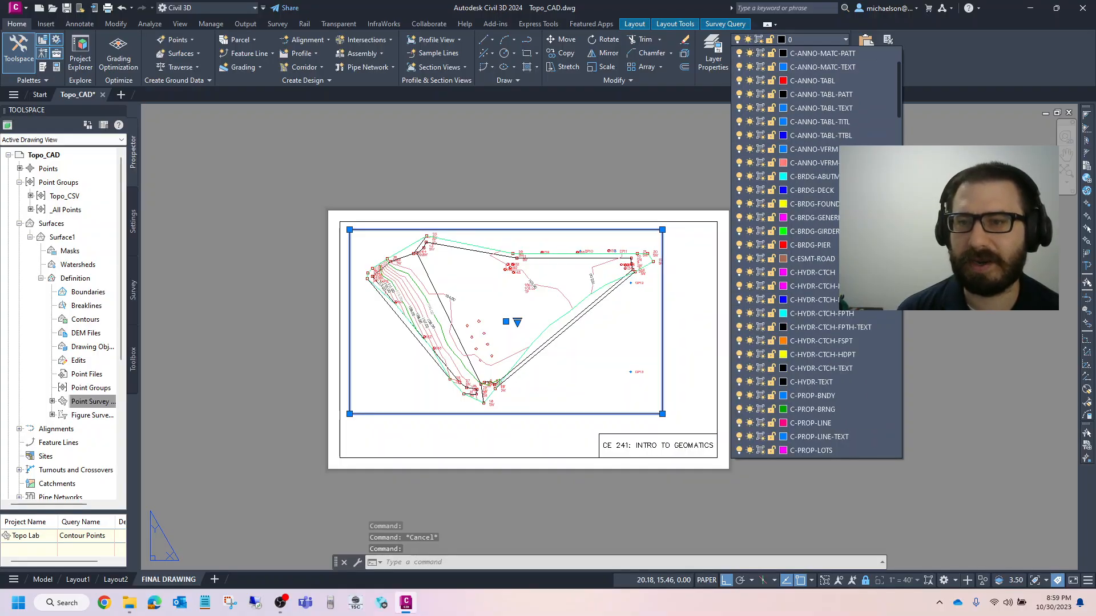
scroll(889, 439, "down", 2)
left_click(815, 450)
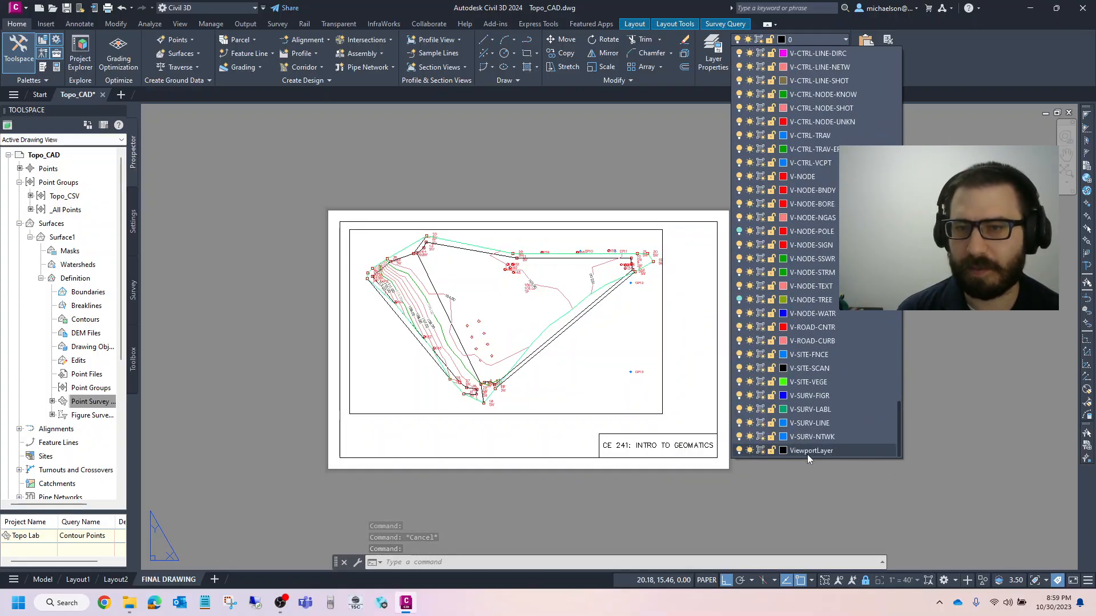
left_click(868, 308)
key("Escape")
key("Escape")
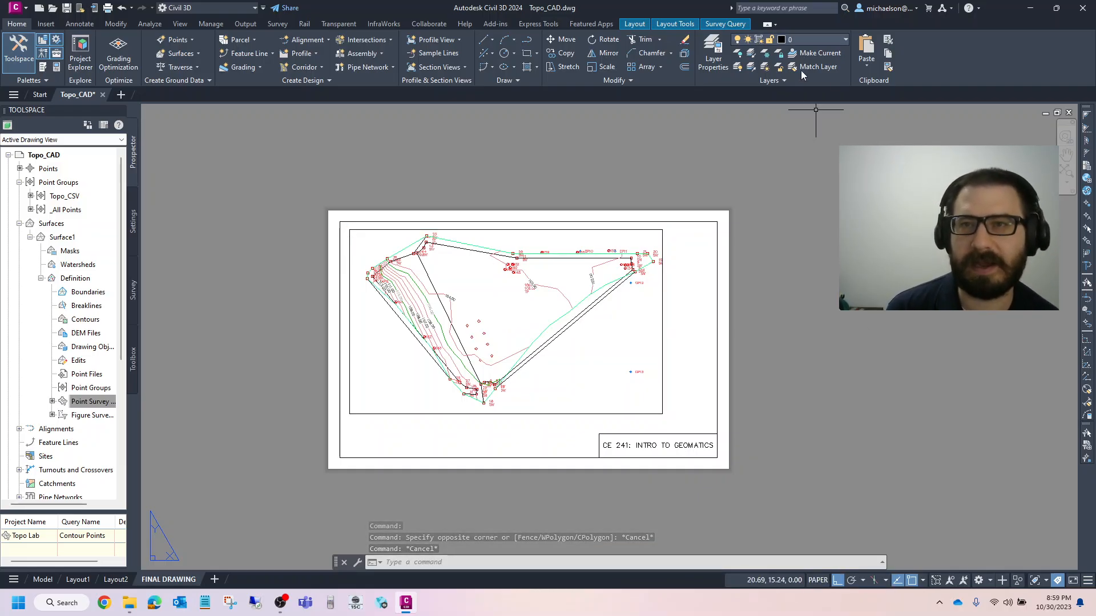
Step: Turn off the layer ViewportLayer to hide the survey viewport's border on the sheet
left_click(842, 40)
scroll(823, 361, "down", 10)
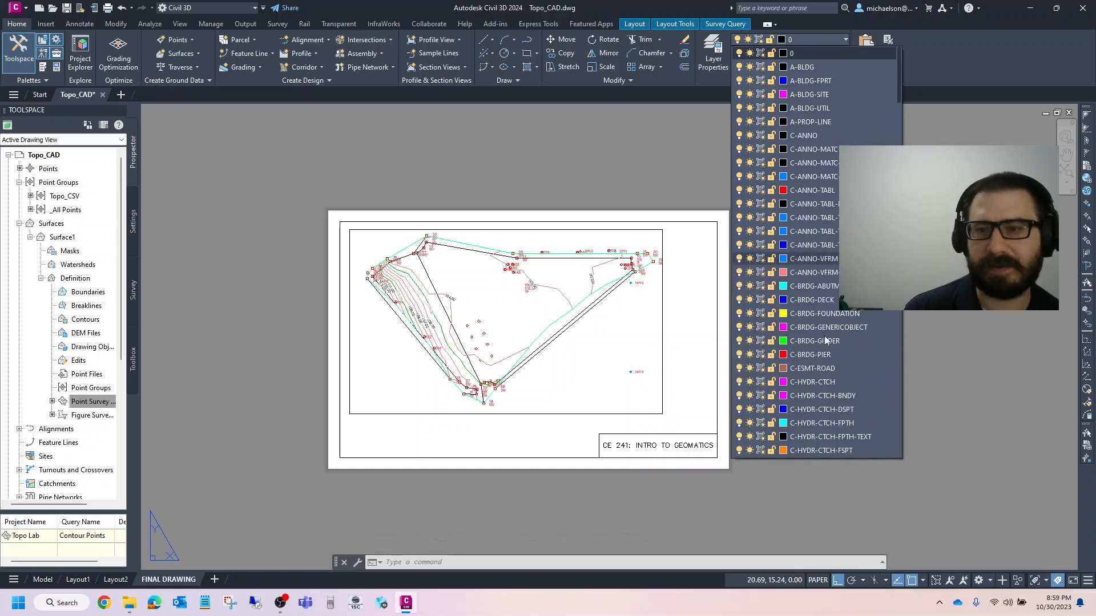
scroll(823, 361, "down", 10)
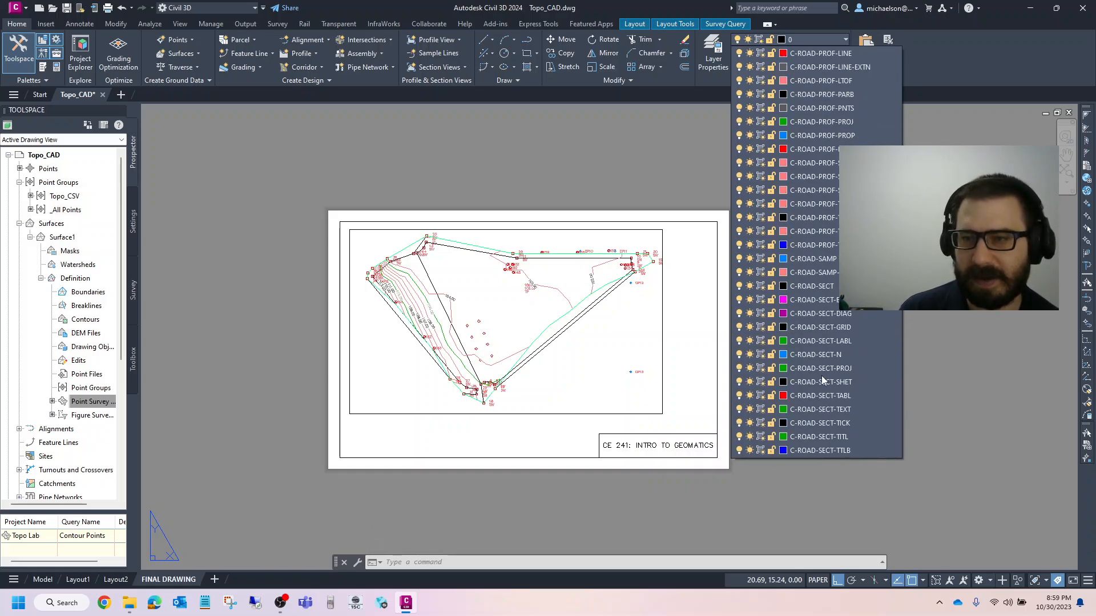
left_click(899, 355)
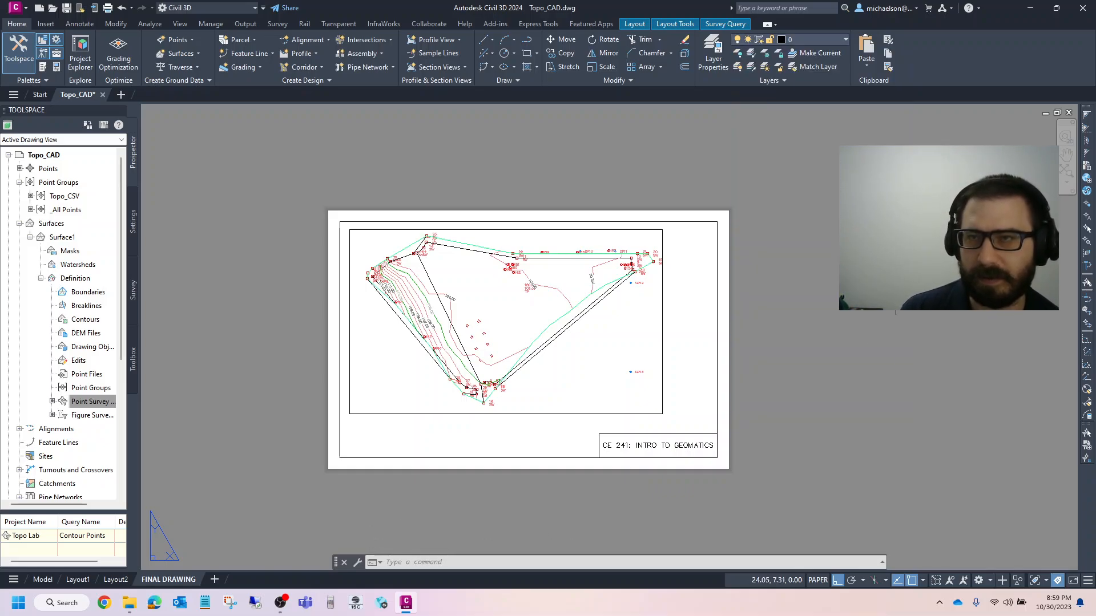
left_click(845, 39)
left_click(844, 39)
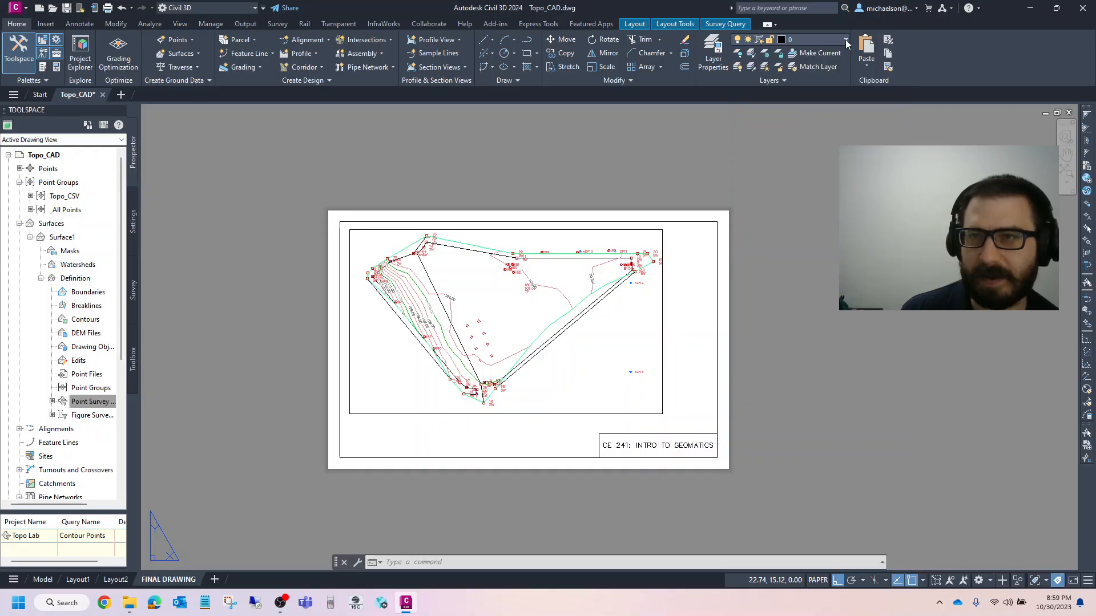
left_click(844, 39)
left_click_drag(900, 64, 900, 464)
left_click(739, 450)
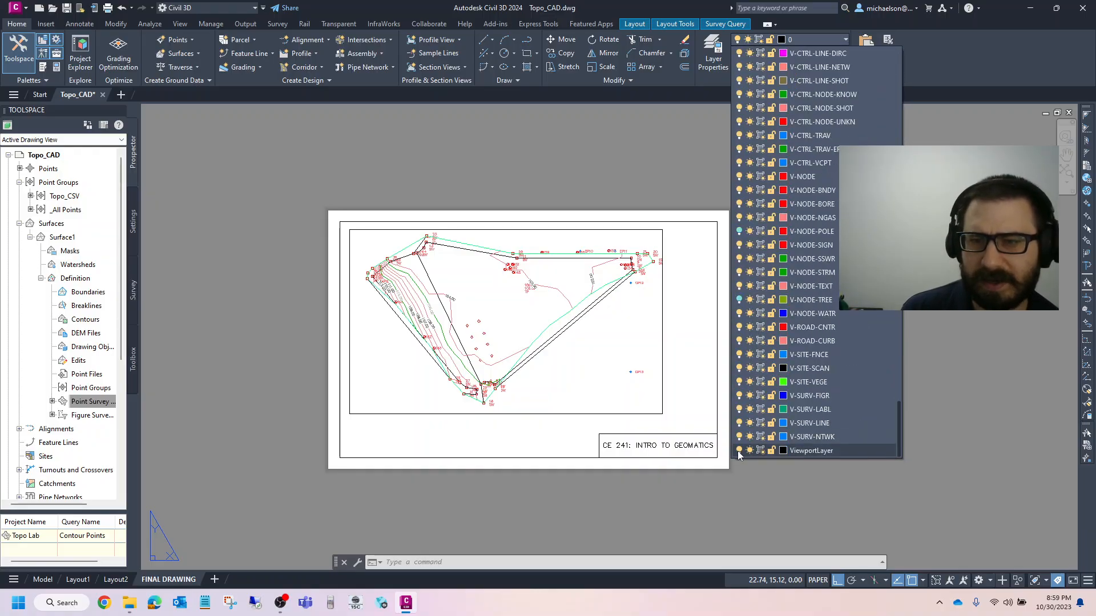
left_click(984, 460)
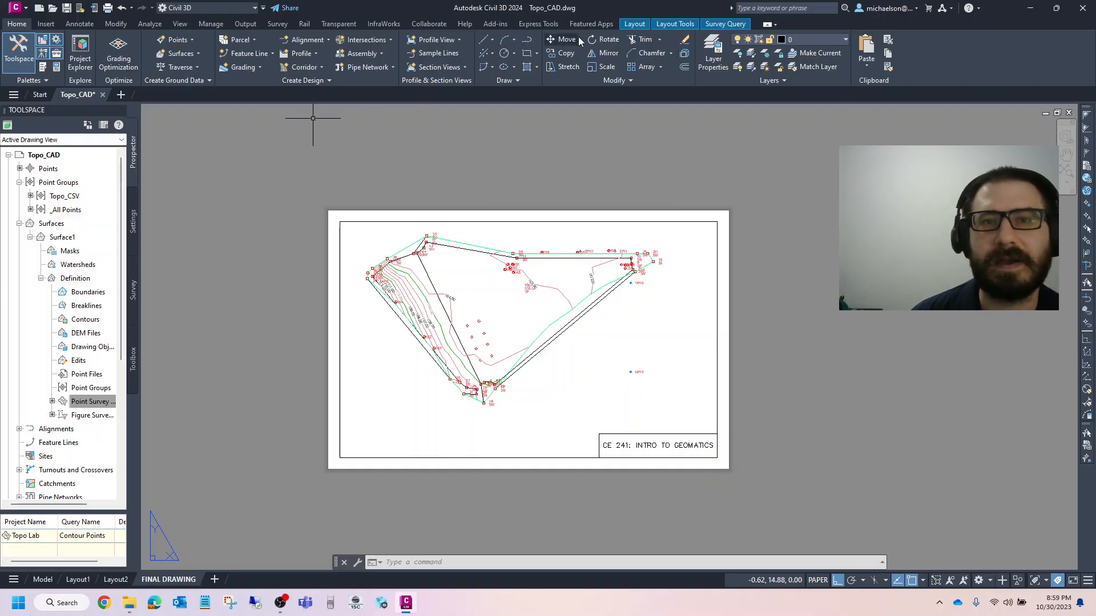
Step: Turn the layer ViewportLayer back on to show the survey viewport's border
left_click(846, 39)
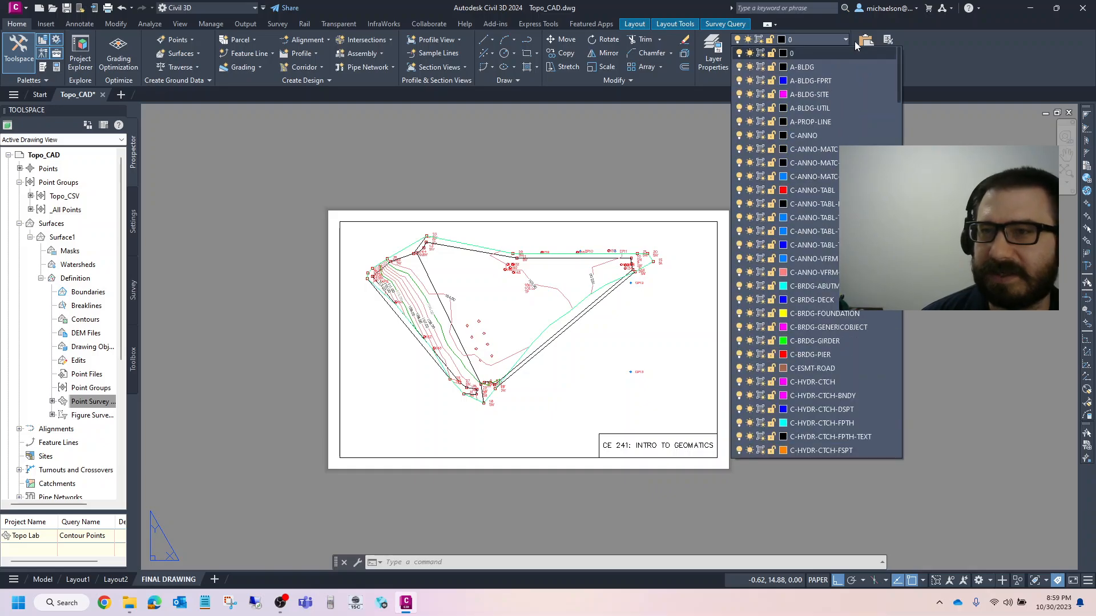
left_click_drag(900, 71, 901, 450)
left_click(740, 451)
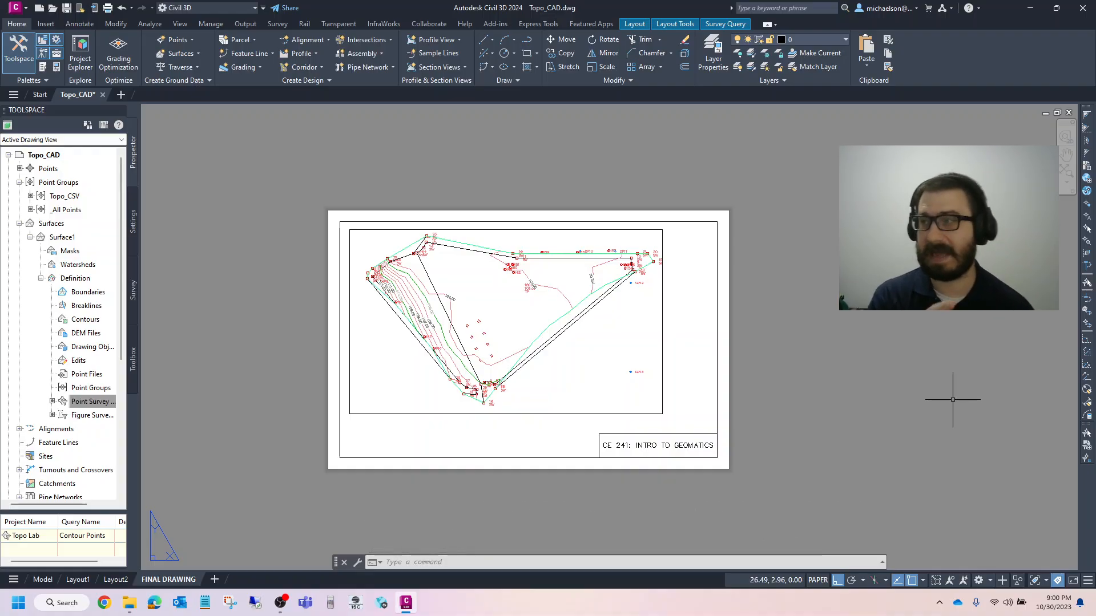
Step: Insert north arrow Arrow 19 for the survey viewport, placing it between the viewport's right edge and the sheet border
left_click(709, 24)
left_click(667, 26)
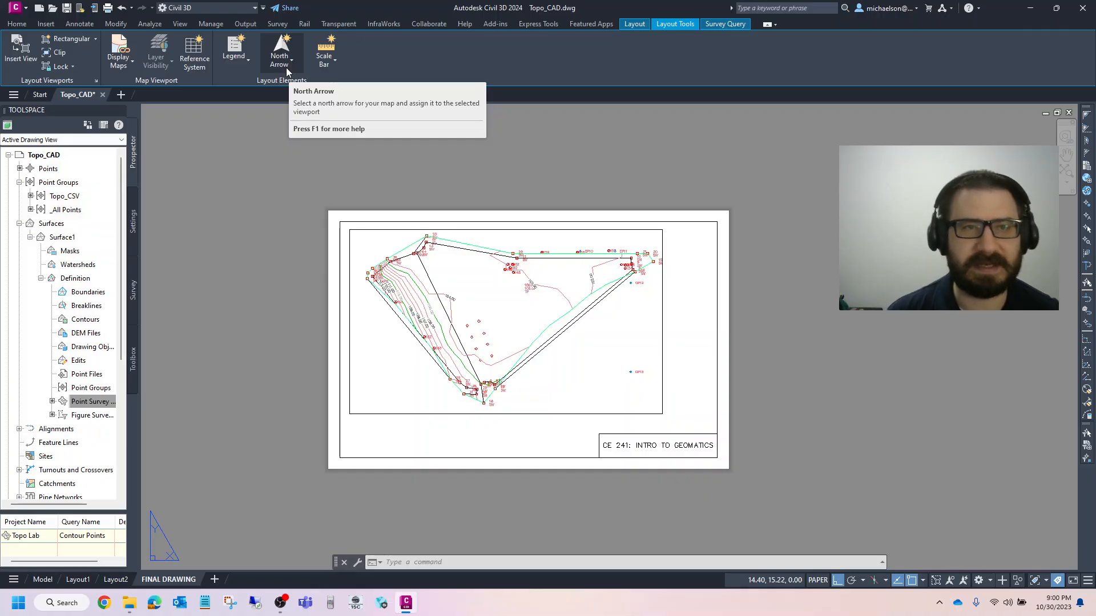
left_click(279, 54)
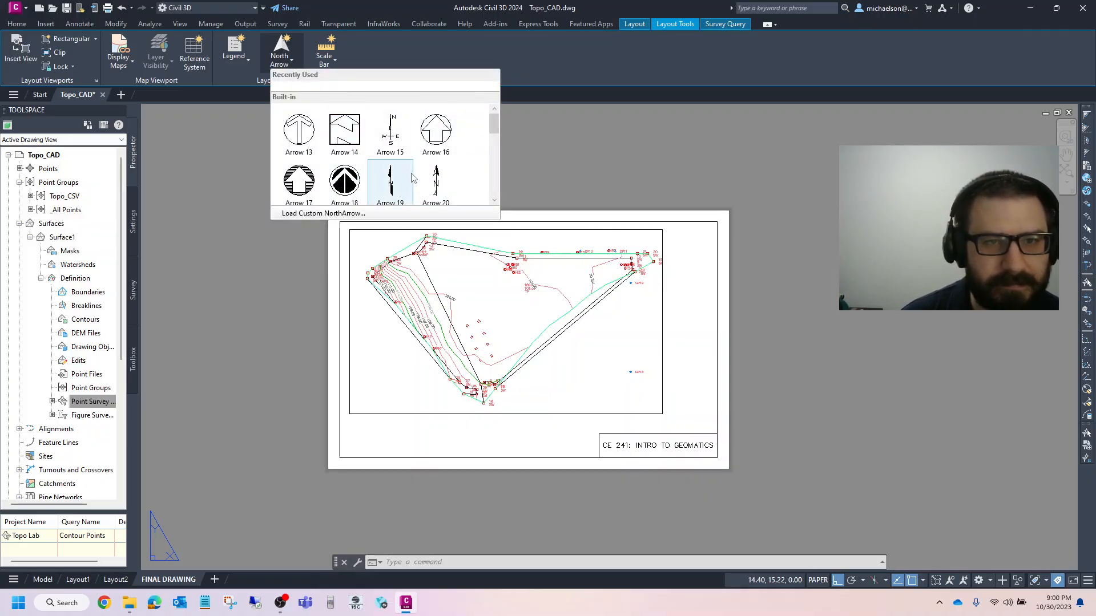
left_click(392, 182)
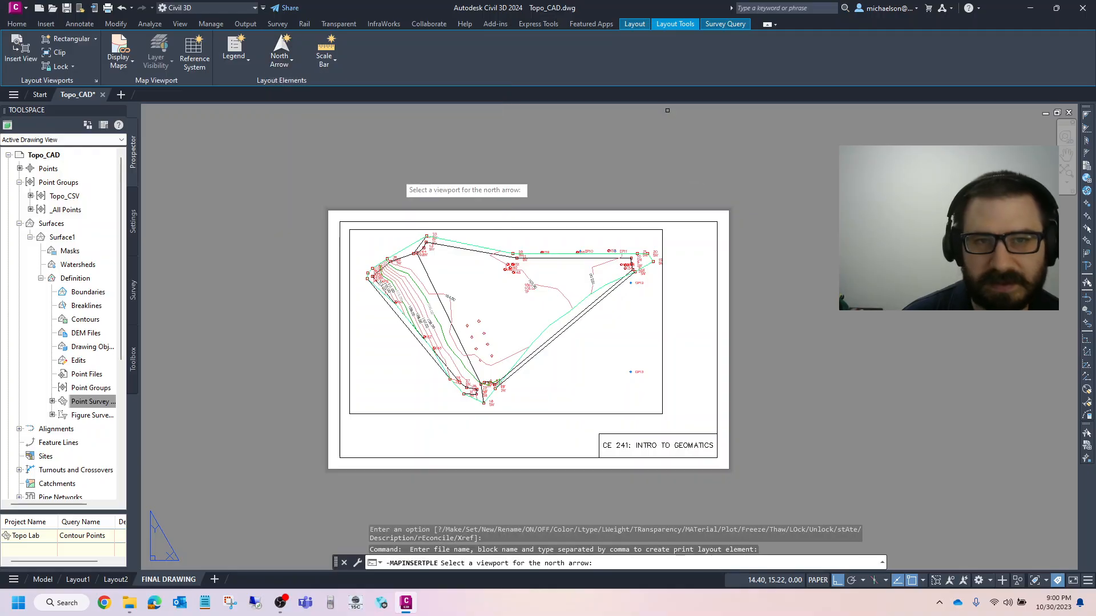
scroll(662, 287, "up", 2)
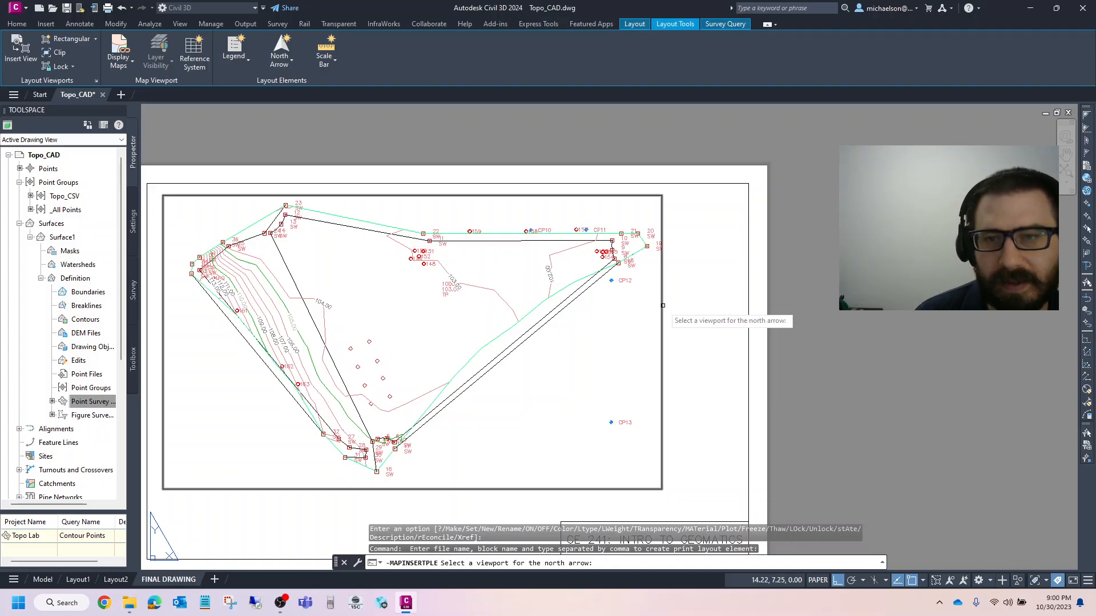
left_click(659, 306)
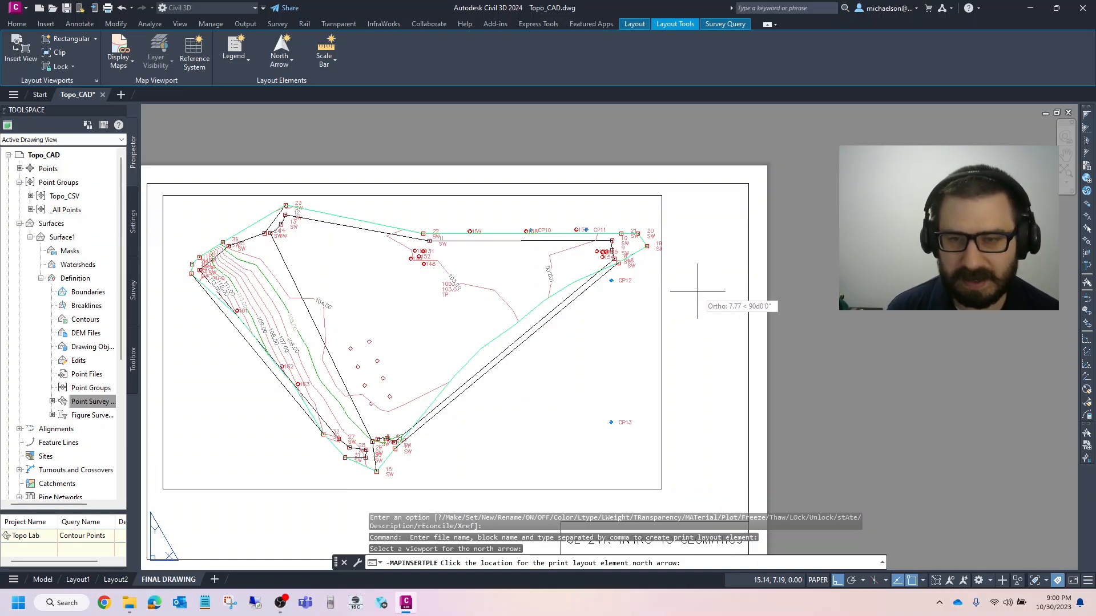
left_click(698, 291)
Step: Scale the north arrow by a factor of 40 about the intersection at the centre of its N
scroll(698, 303, "up", 4)
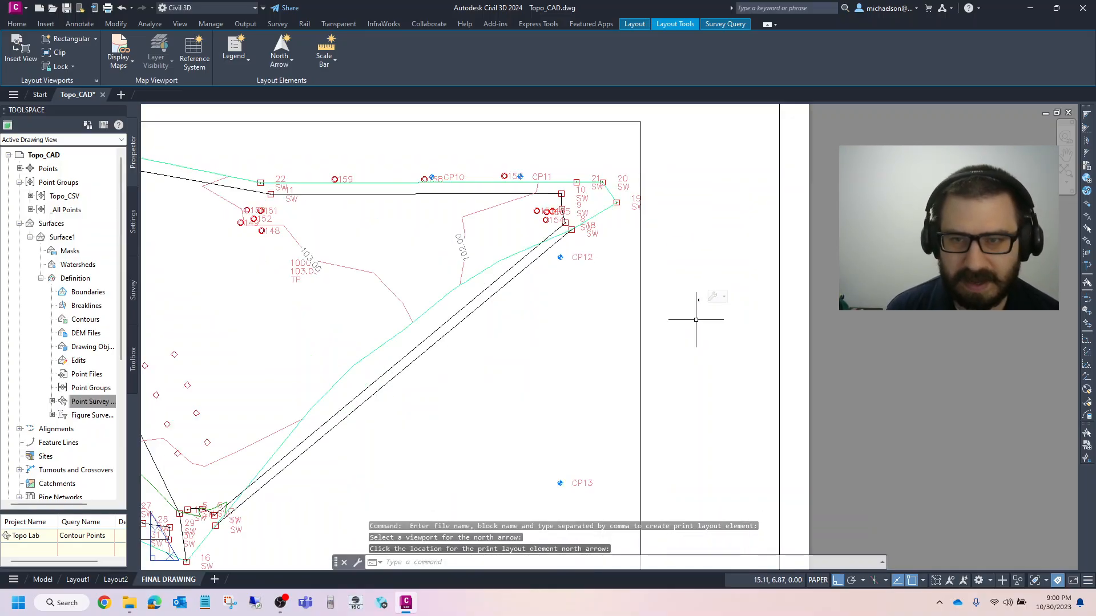
scroll(698, 319, "up", 5)
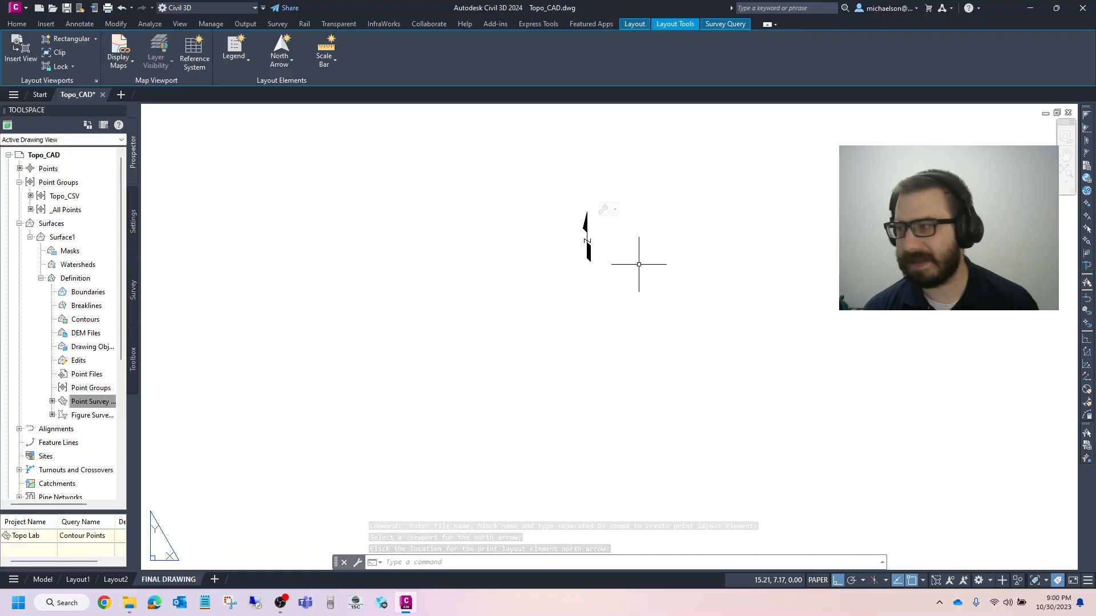
scroll(638, 265, "down", 4)
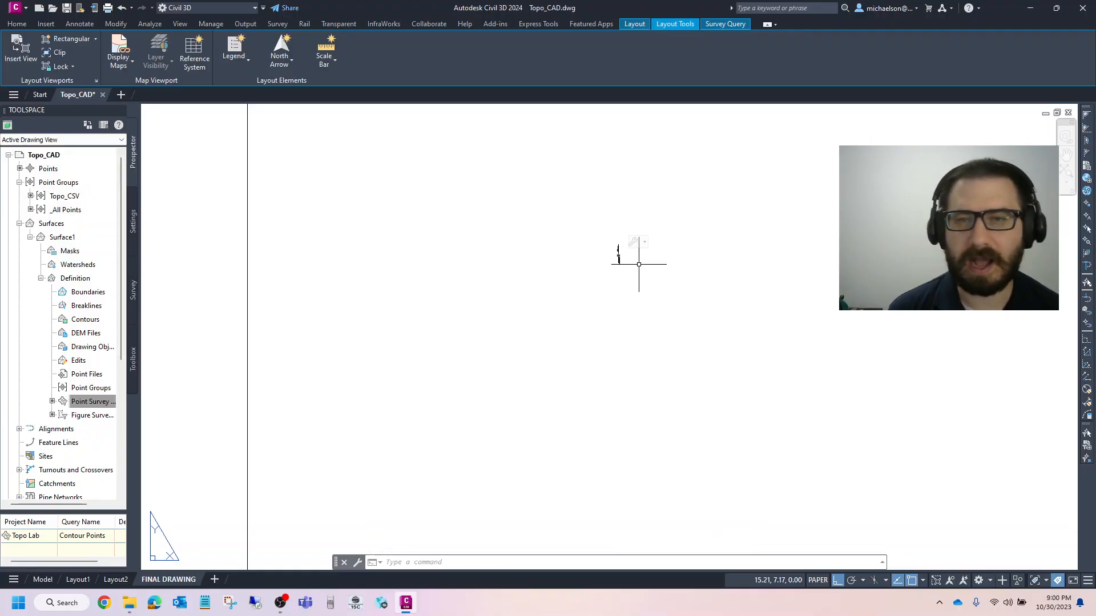
scroll(633, 263, "up", 4)
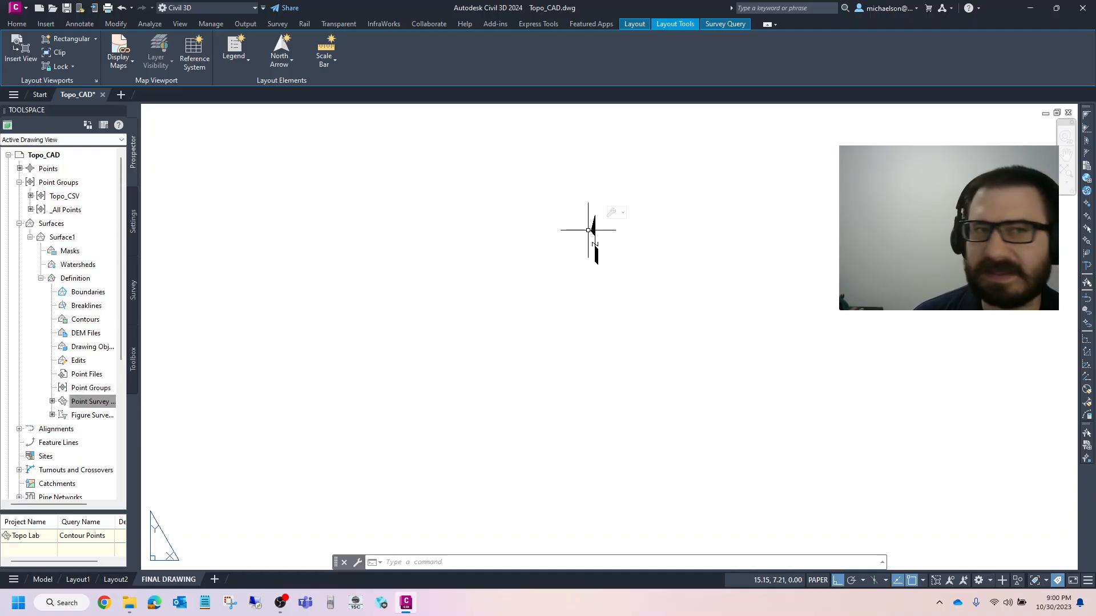
left_click(22, 21)
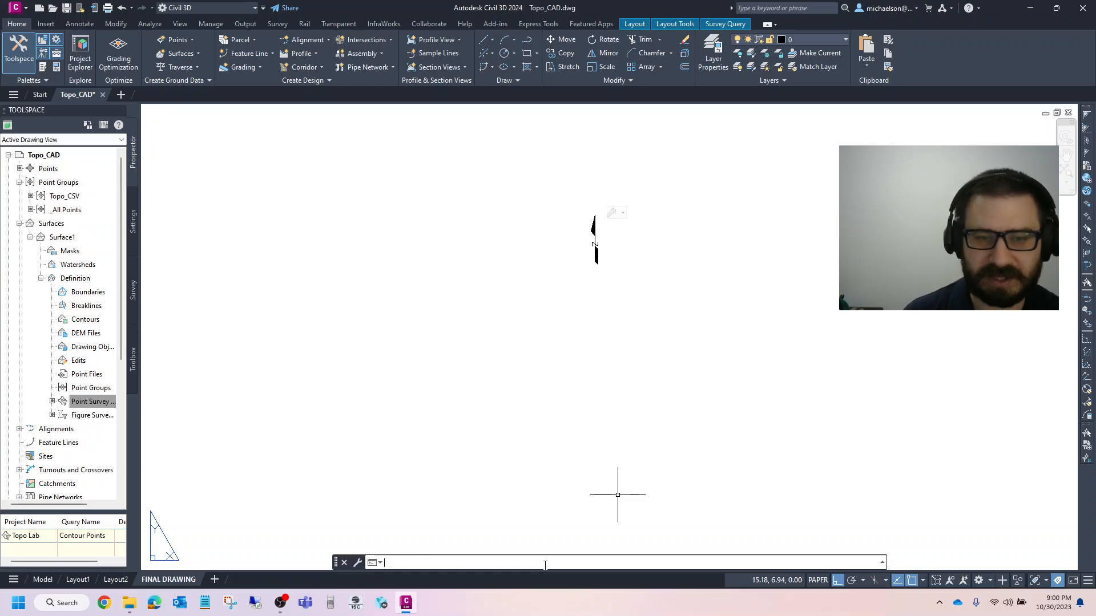
key("Return")
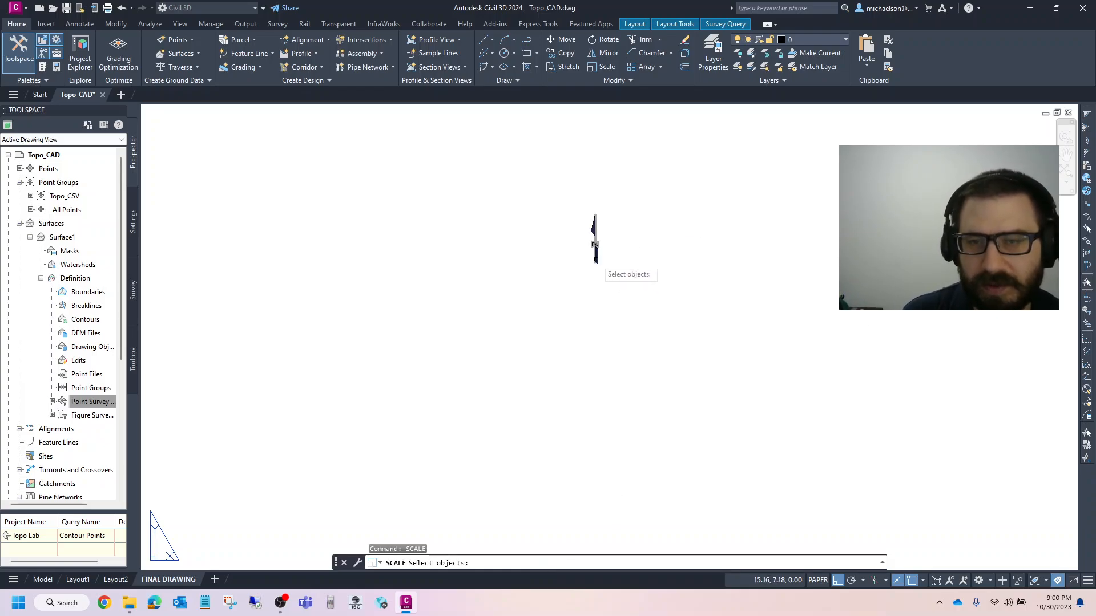
left_click(597, 256)
key("Return")
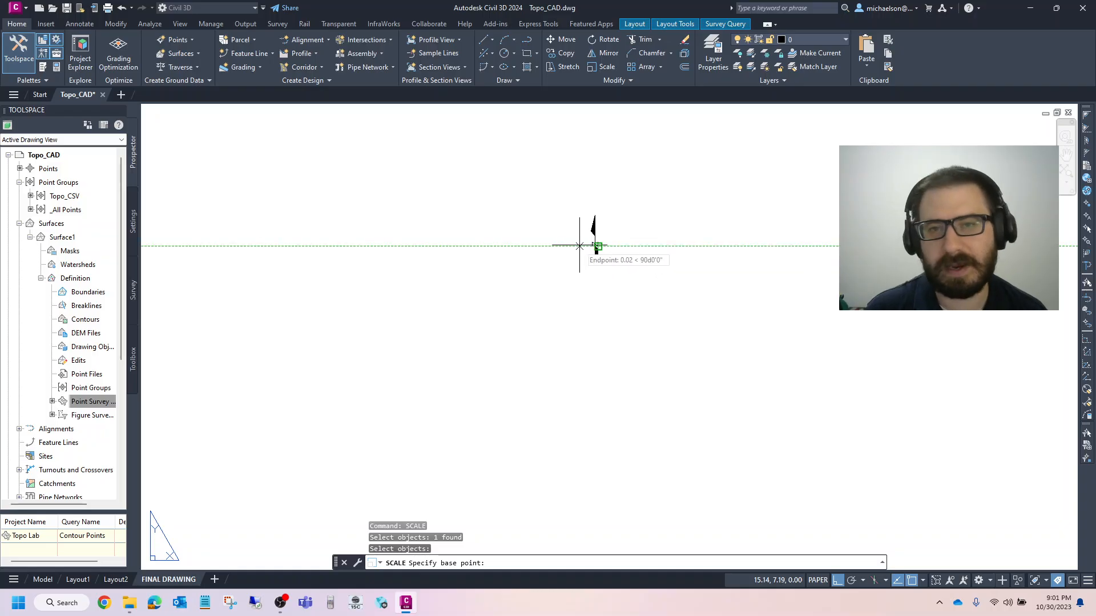
scroll(594, 237, "up", 5)
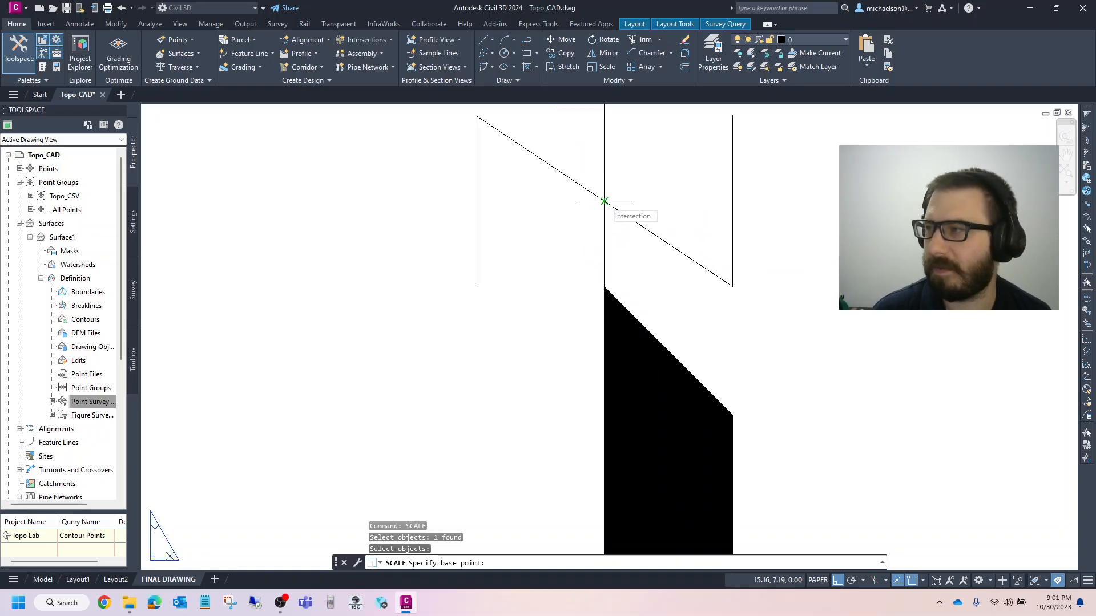
left_click(604, 201)
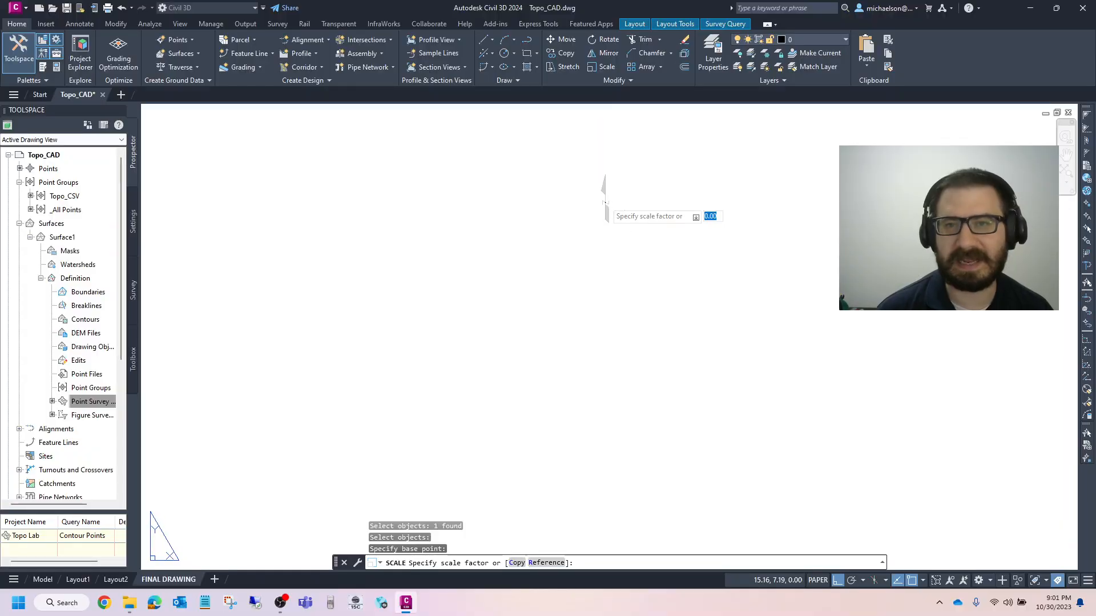
scroll(608, 194, "down", 6)
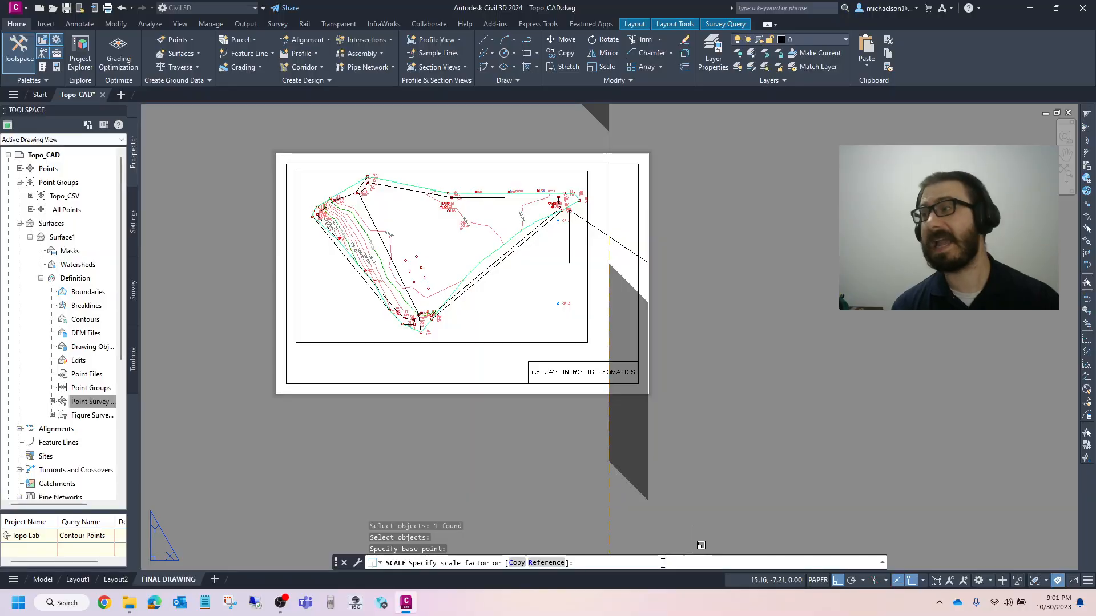
key("Return")
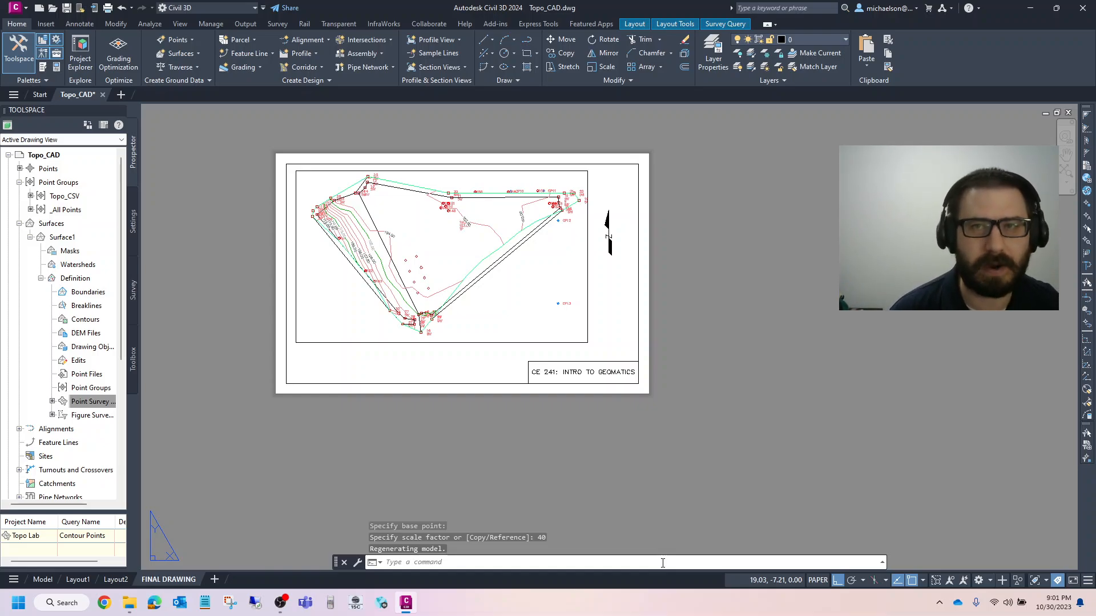
Step: Start inserting the built-in ScaleBar1_Imperial scale bar and assign it to the survey viewport
left_click(675, 25)
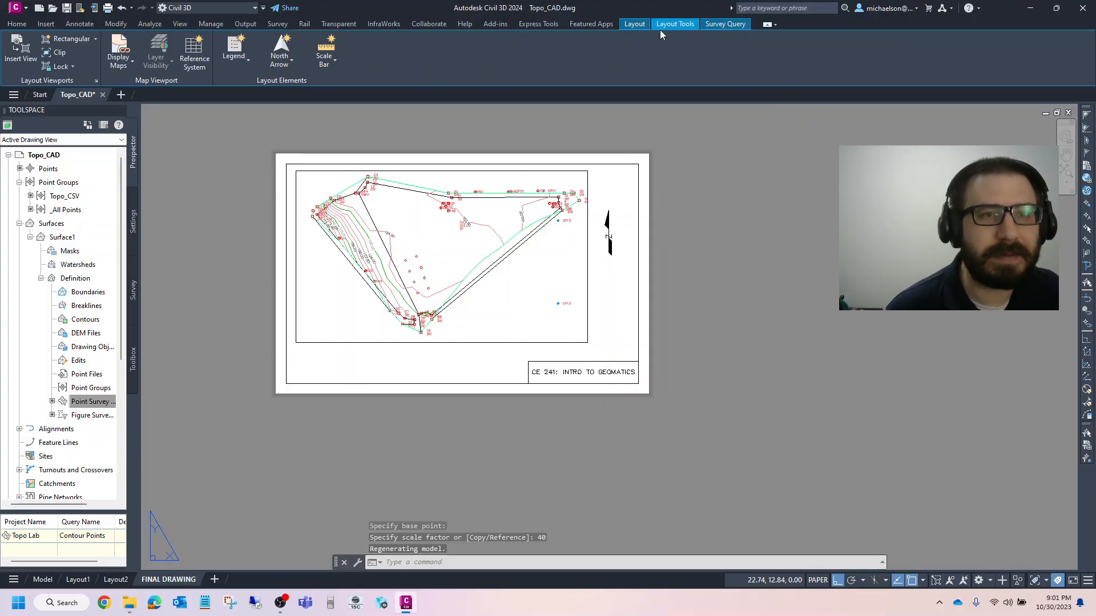
left_click(333, 62)
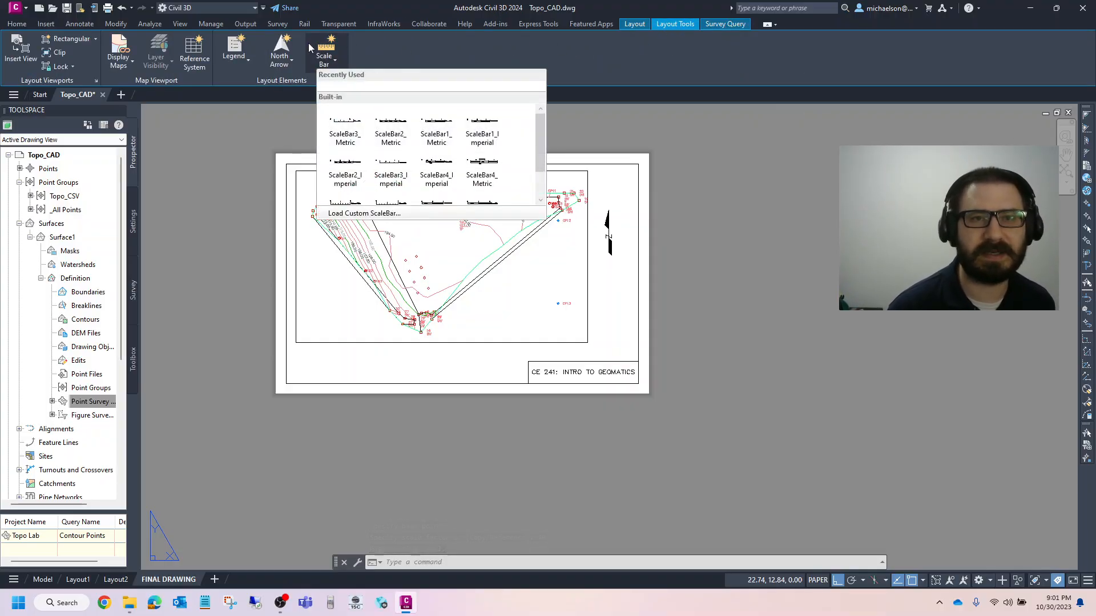
left_click(482, 135)
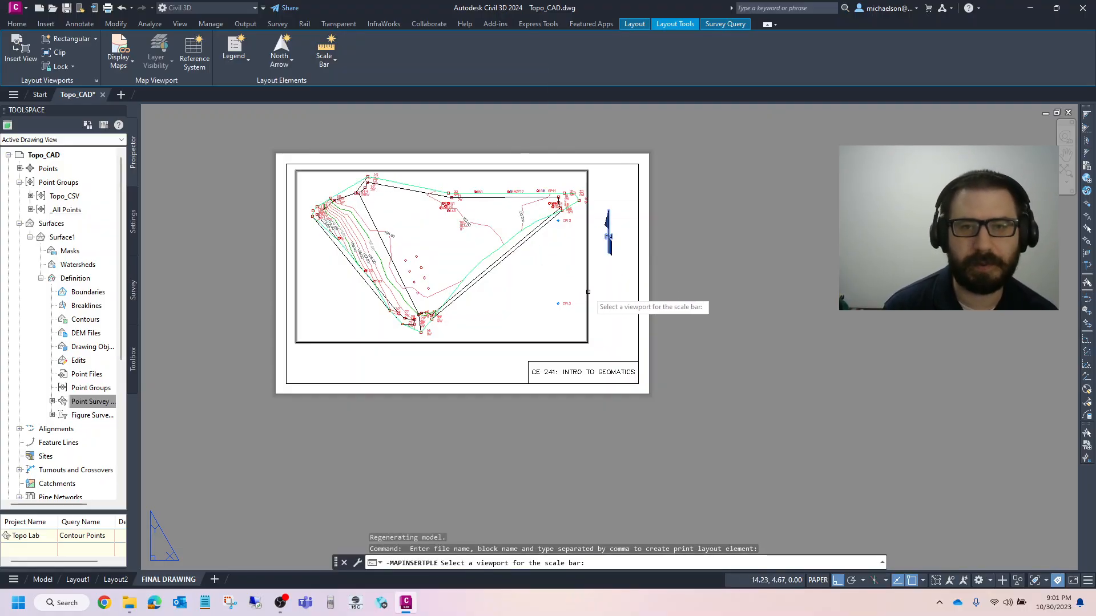
left_click(562, 290)
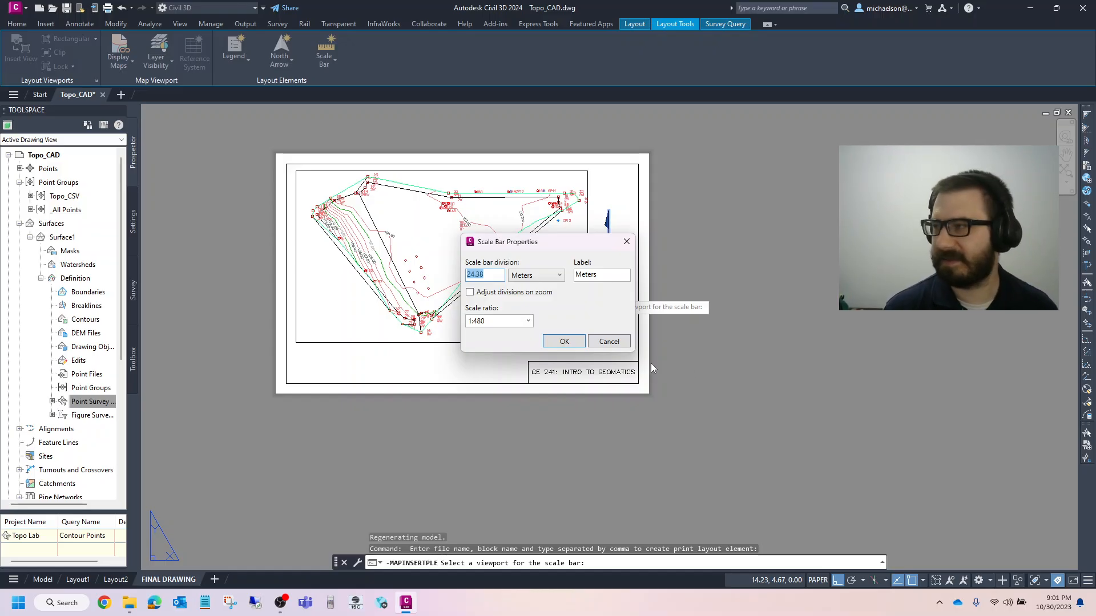
Step: Set the scale bar's units to Feet with a division of 40 and accept the properties
left_click(560, 276)
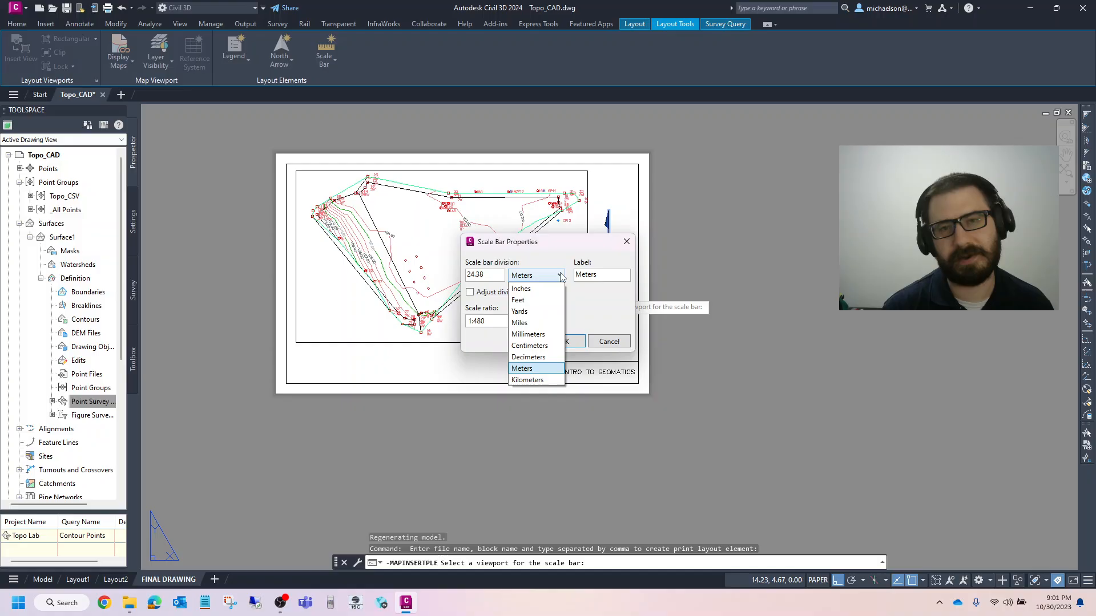
left_click(529, 299)
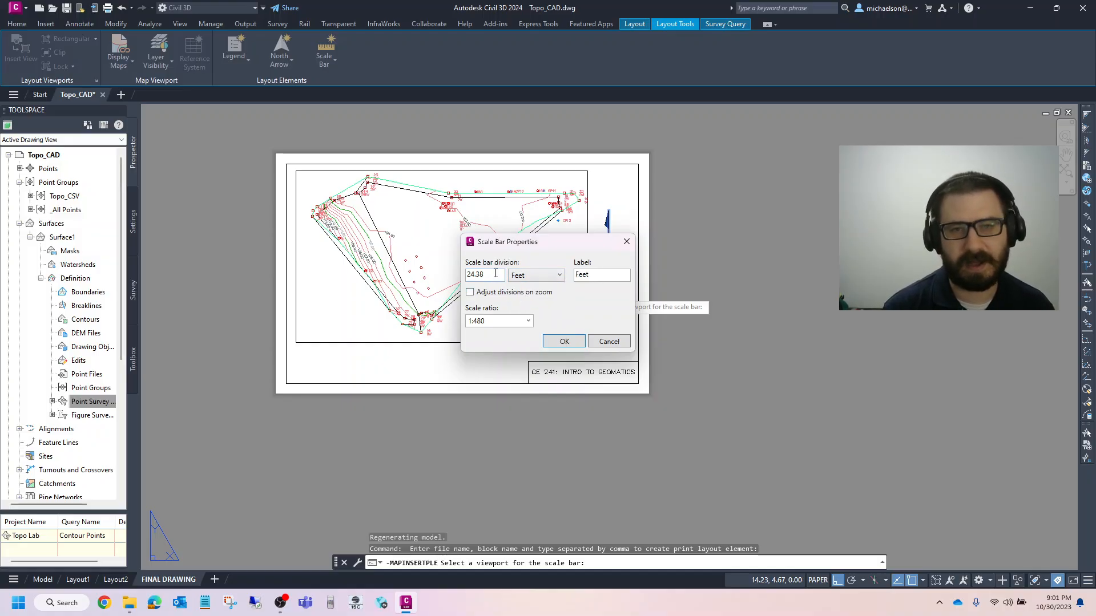
left_click_drag(495, 274, 210, 261)
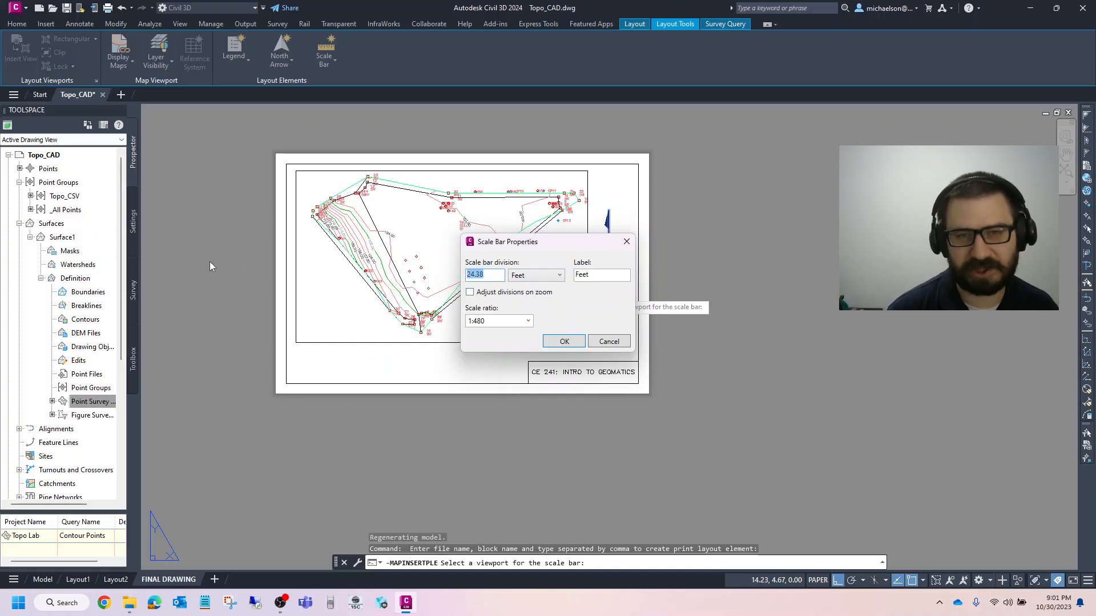
type("40")
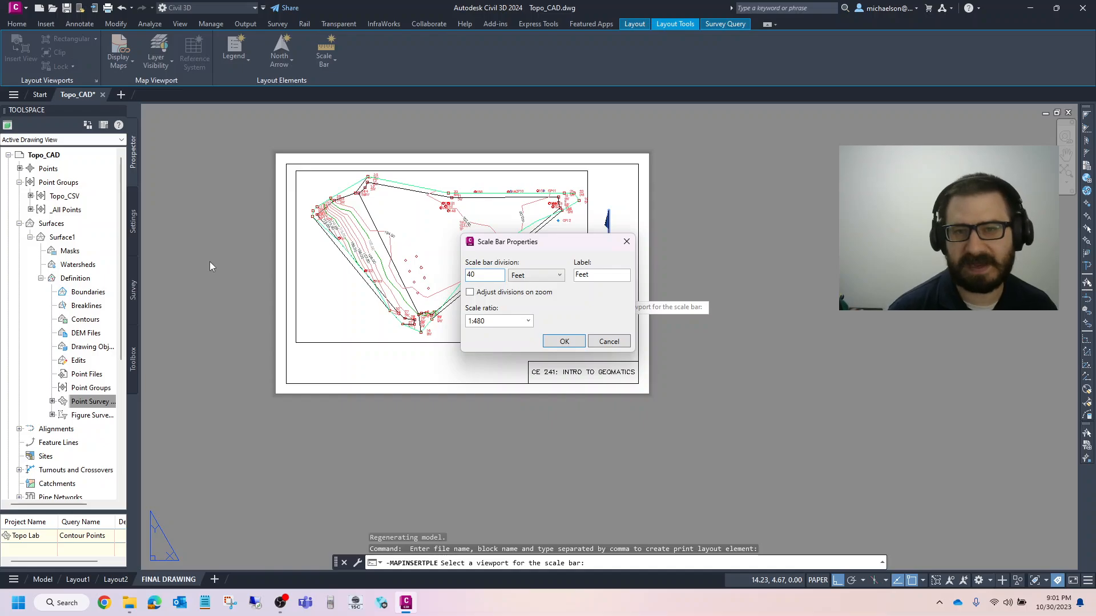
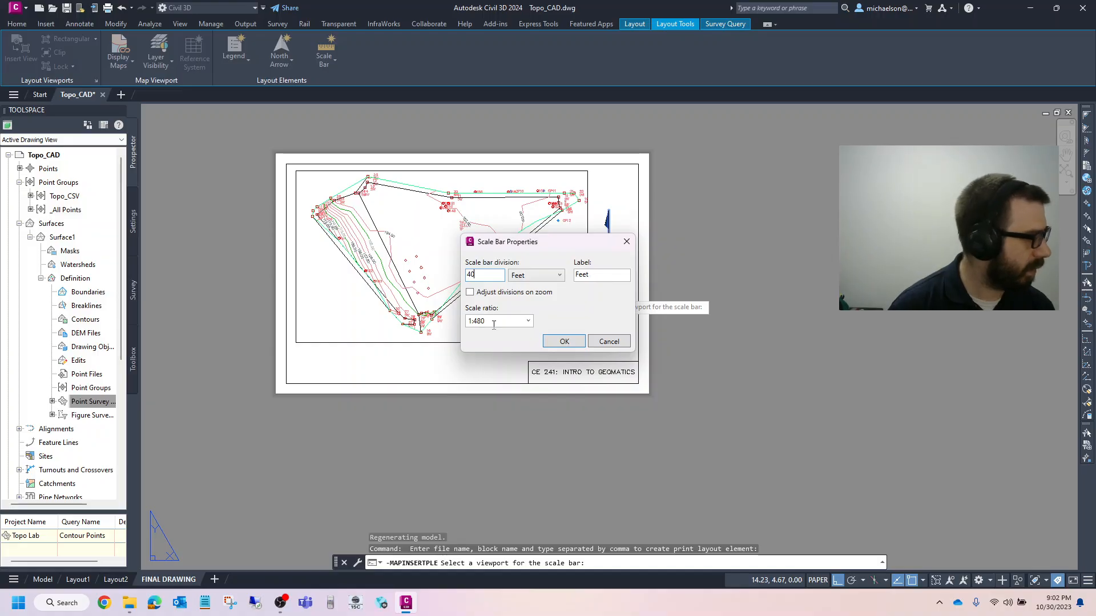
left_click(574, 345)
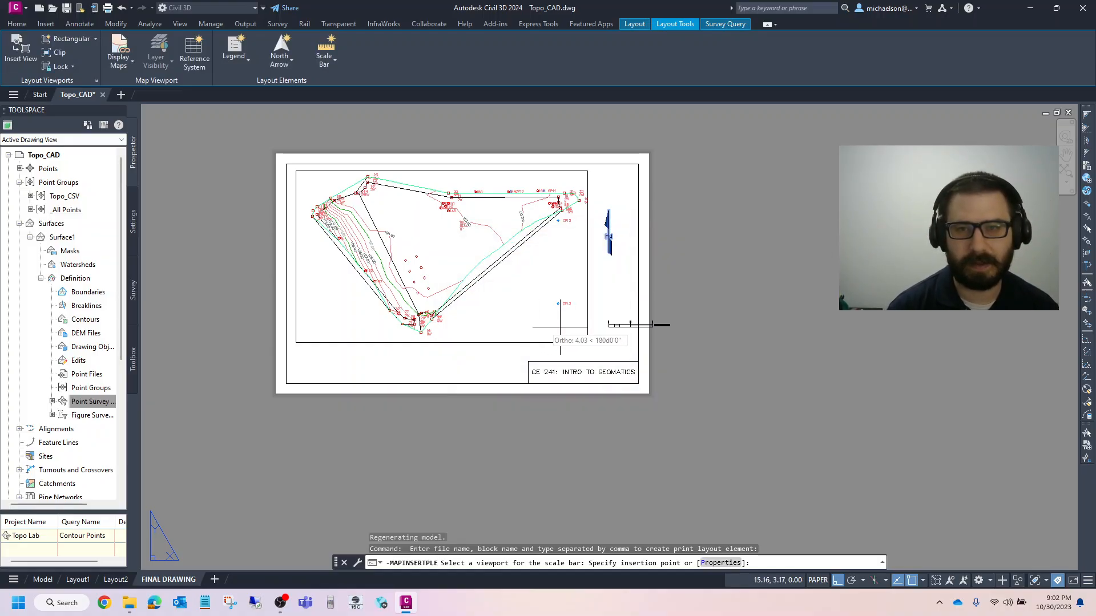
Step: Switch from ortho to polar tracking and place the scale bar just below the survey viewport's bottom edge, beside the title block
left_click(852, 580)
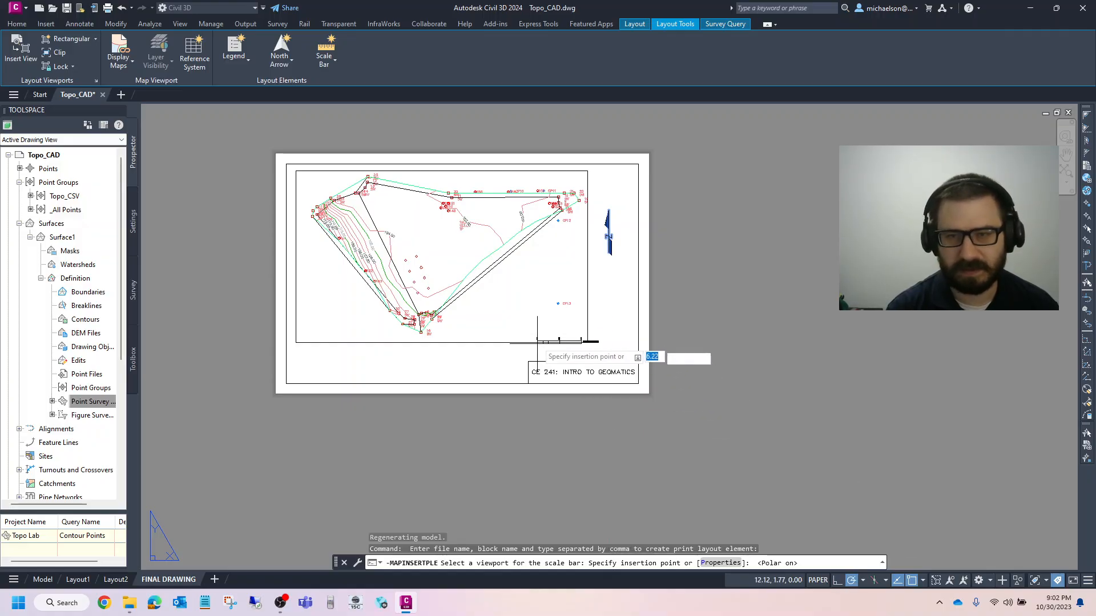
scroll(565, 328, "up", 2)
scroll(565, 328, "up", 2)
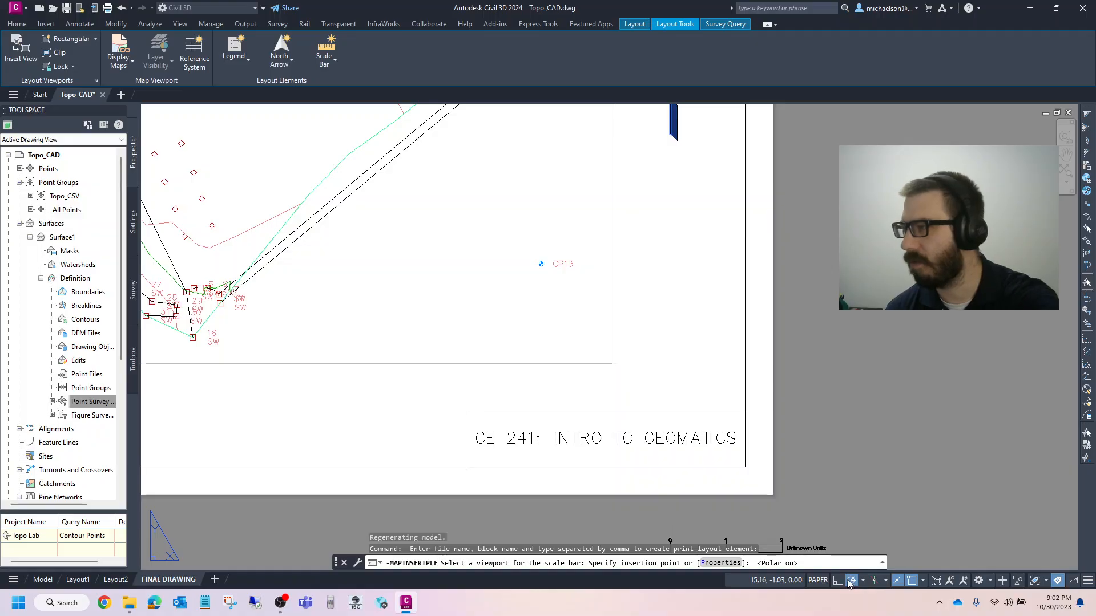
scroll(578, 363, "down", 3)
scroll(599, 327, "up", 4)
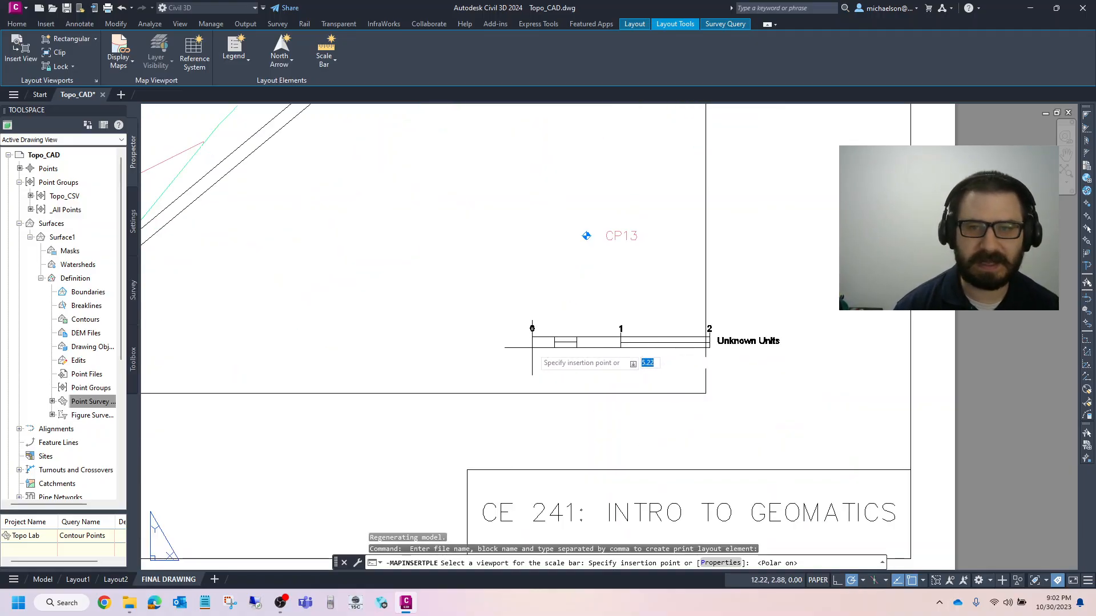
scroll(517, 357, "down", 1)
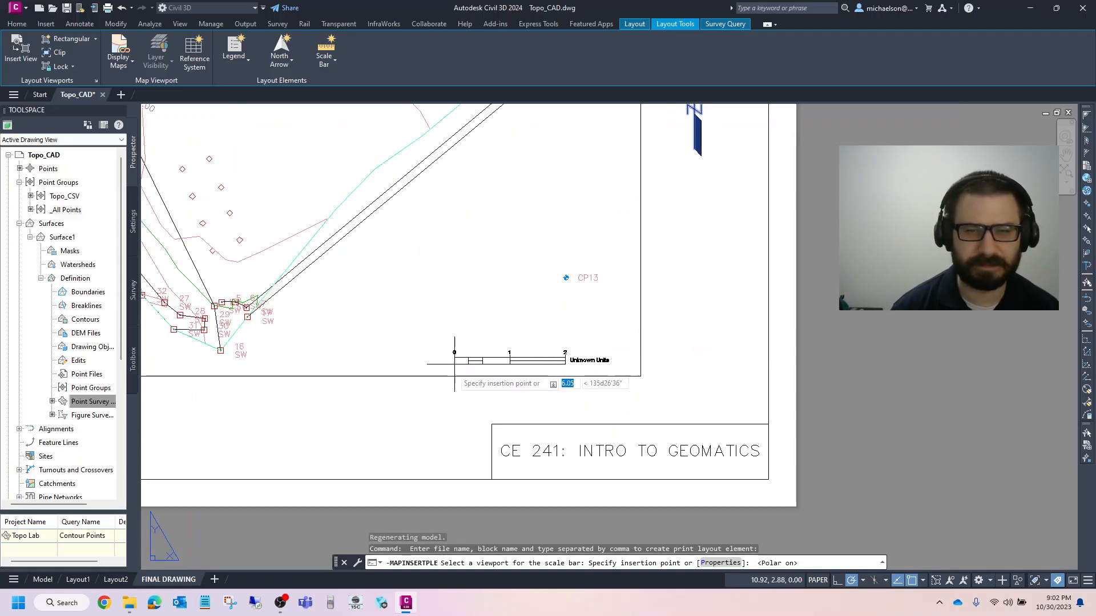
left_click(438, 394)
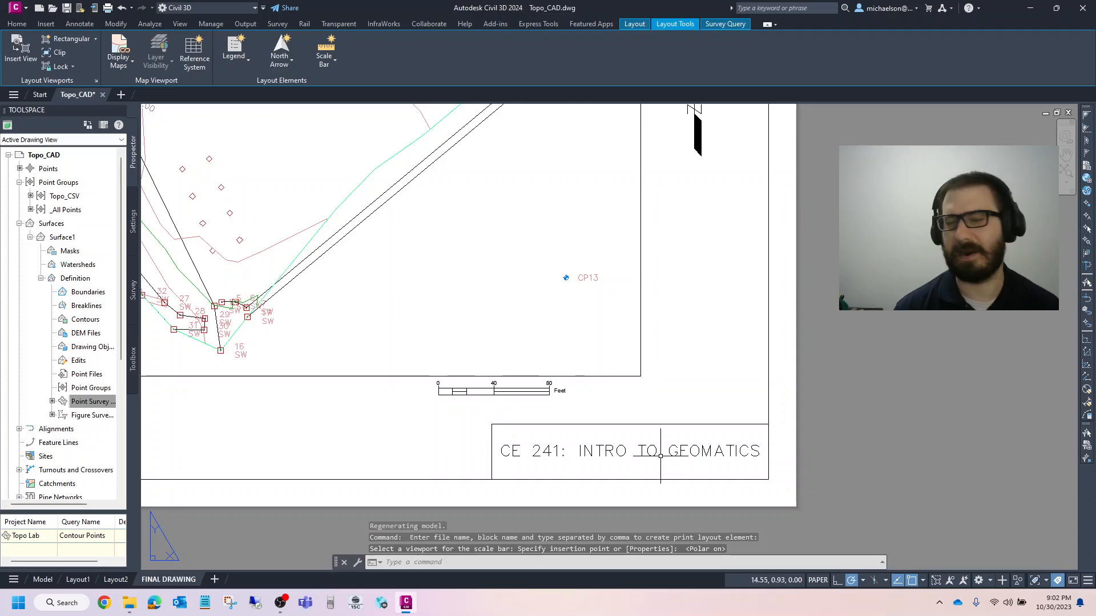
Step: Move the scale bar into the blank strip below the survey viewport, near the lower-left corner of the sheet border
scroll(572, 392, "up", 2)
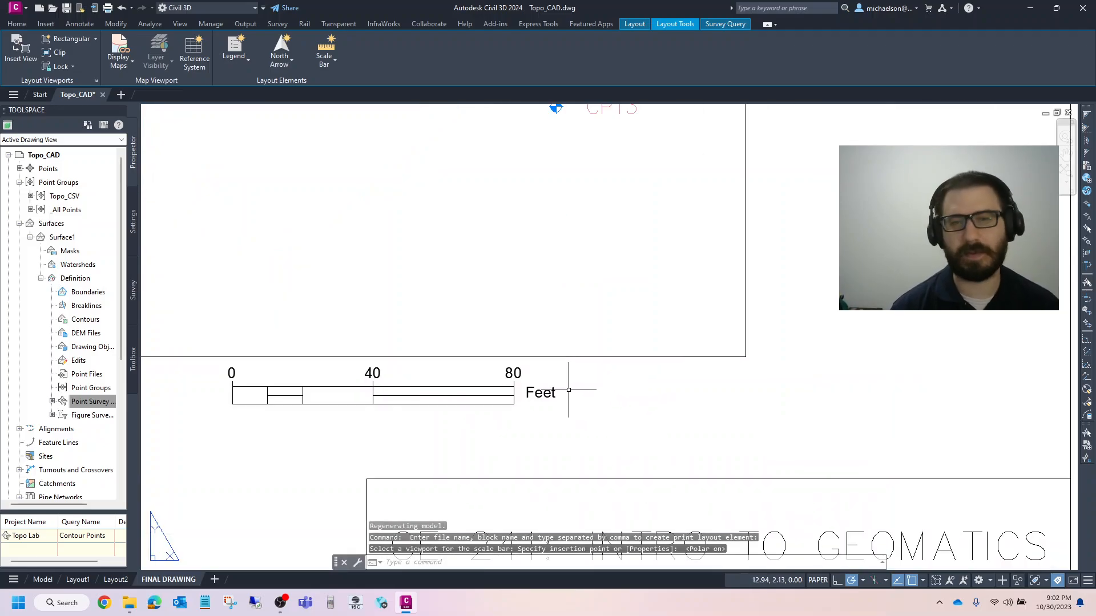
scroll(592, 412, "down", 4)
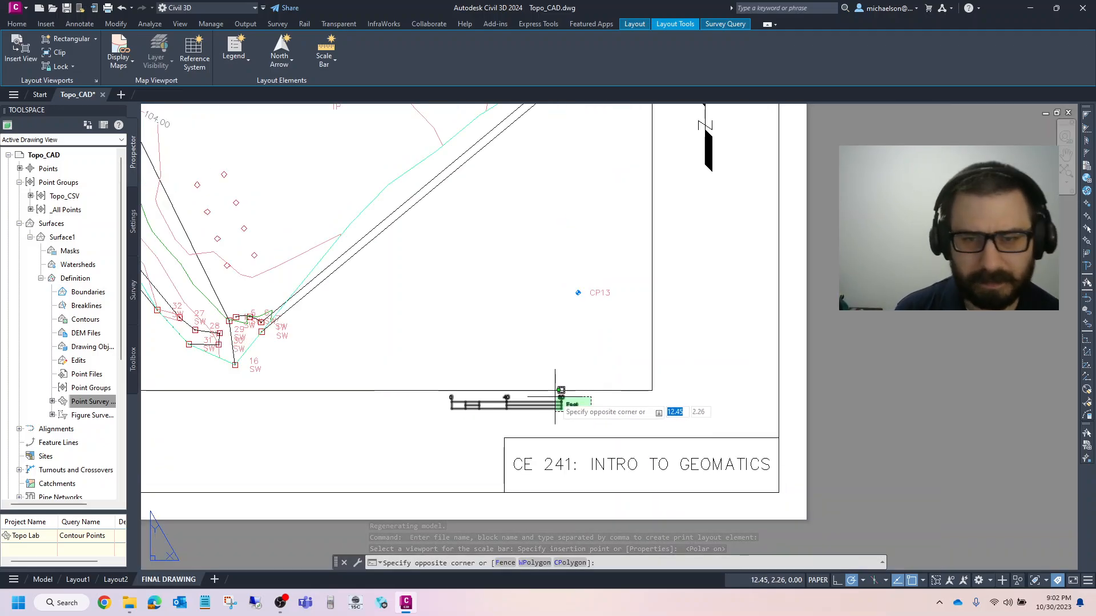
left_click(588, 409)
scroll(561, 421, "down", 2)
left_click(263, 145)
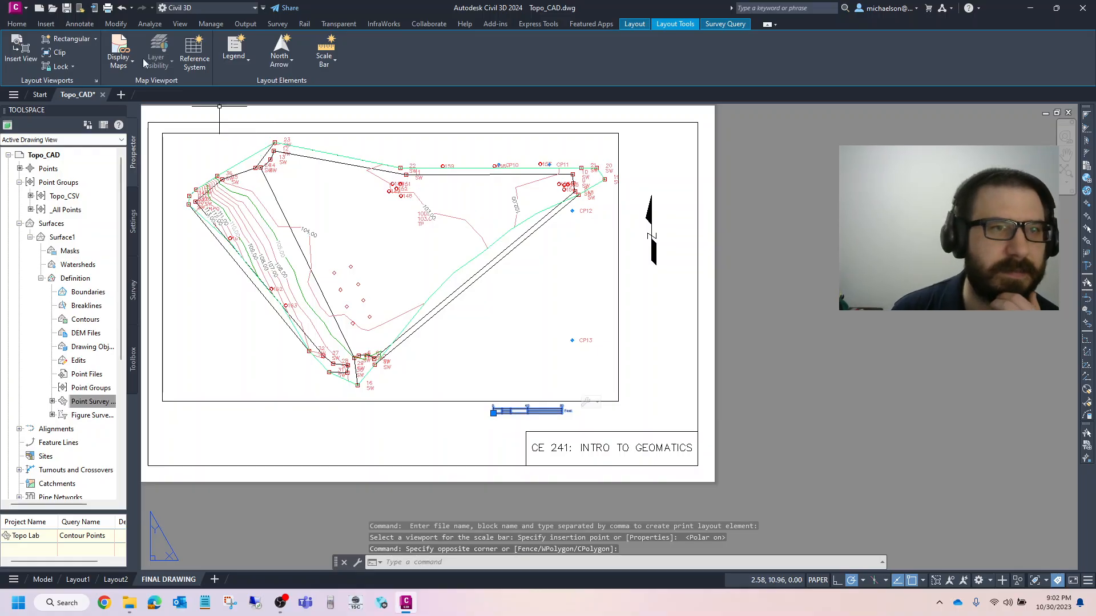
left_click(25, 28)
left_click(562, 38)
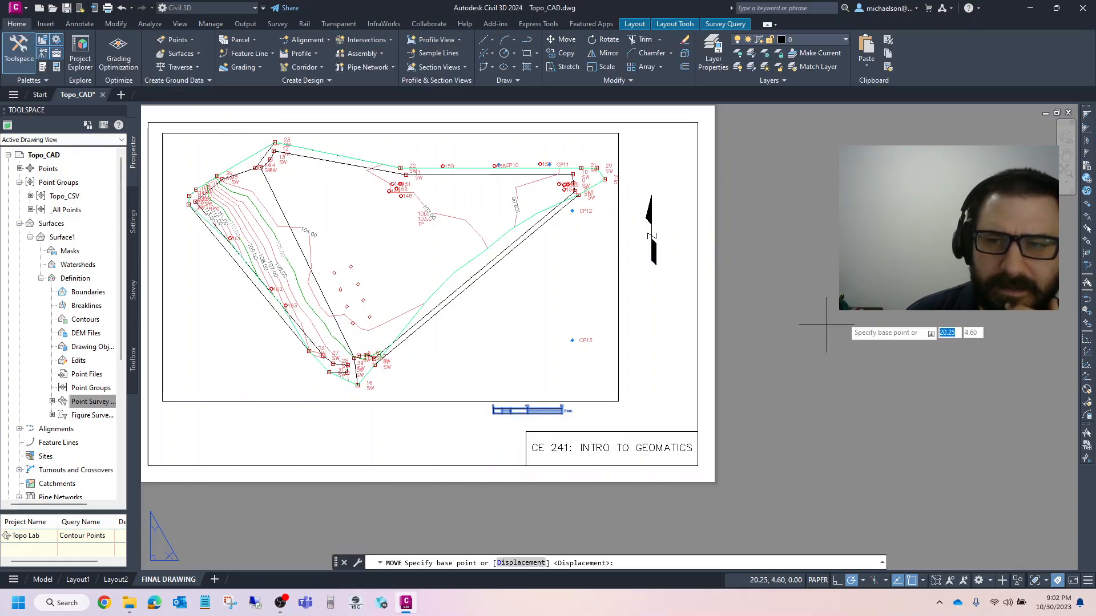
left_click(855, 303)
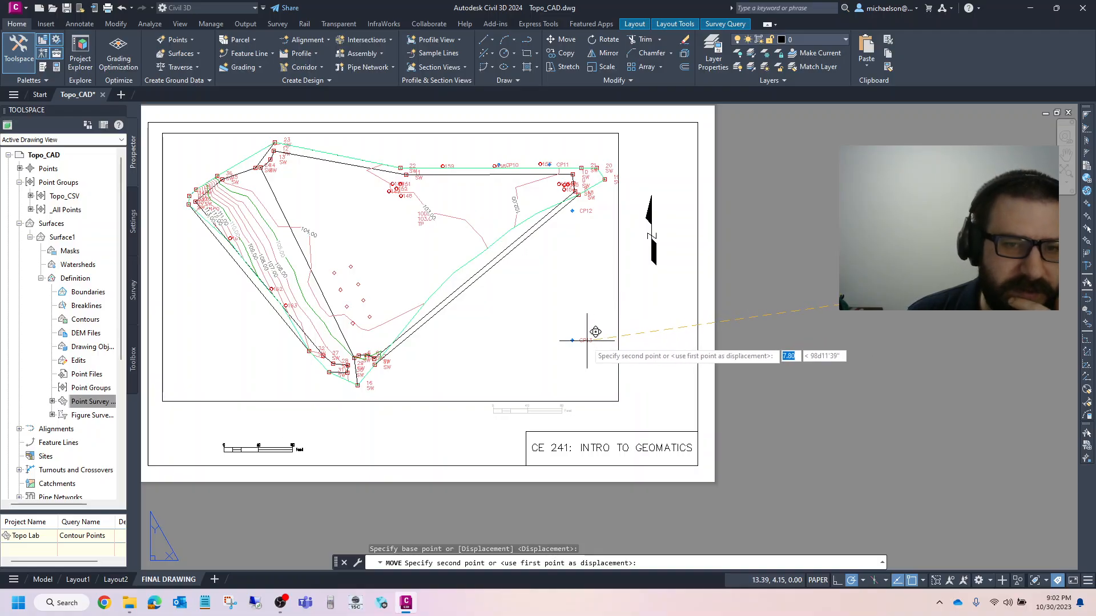
left_click(565, 323)
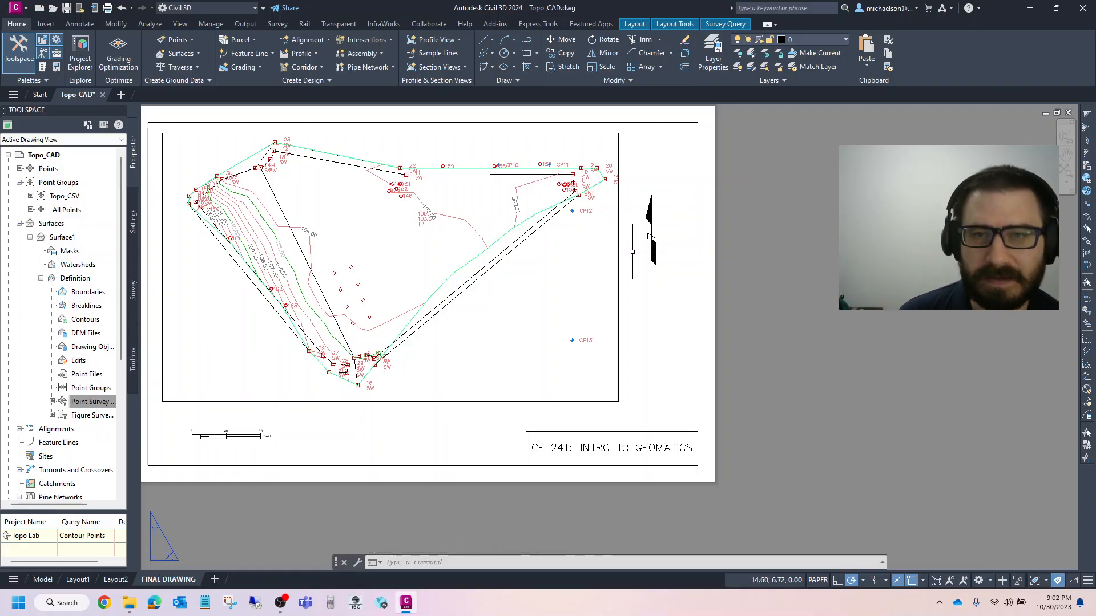
Step: Turn off the ViewportLayer layer to hide the survey viewport's frame
left_click(617, 257)
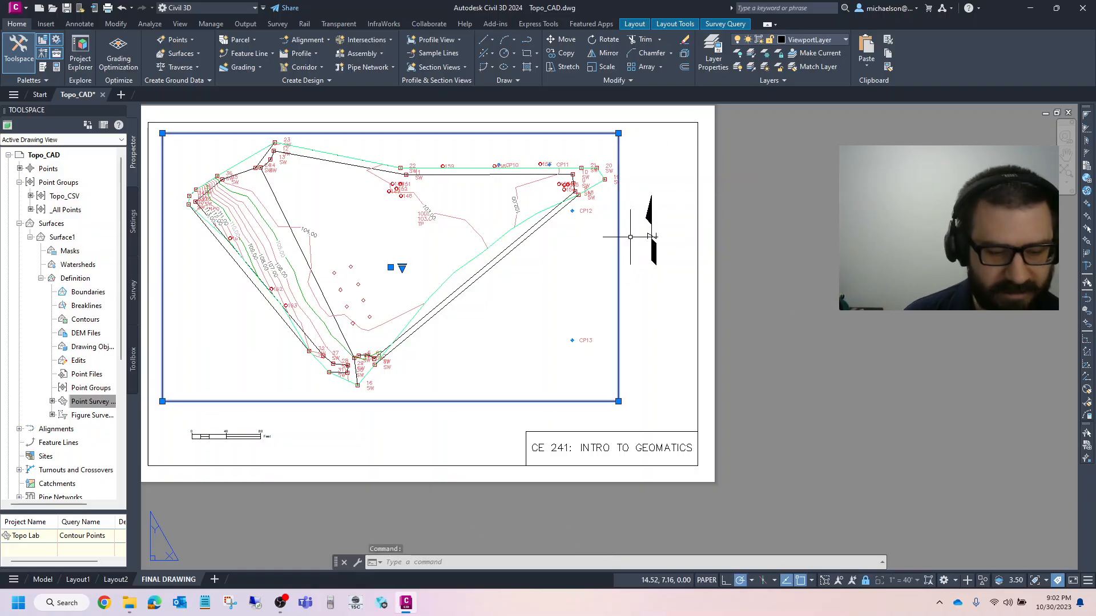
key("Escape")
left_click(844, 40)
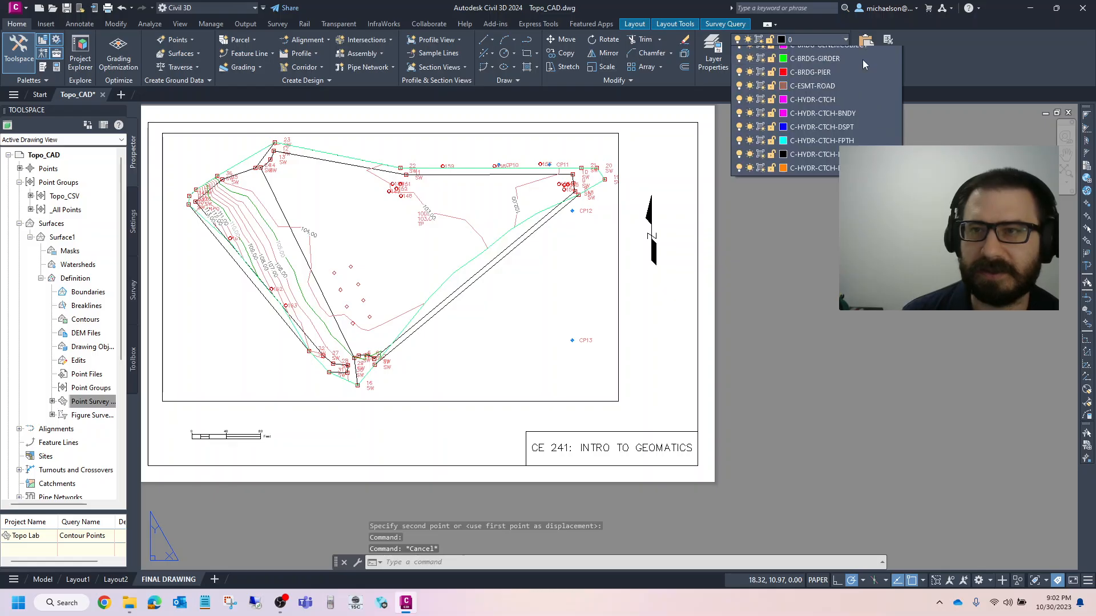
left_click_drag(899, 83, 901, 456)
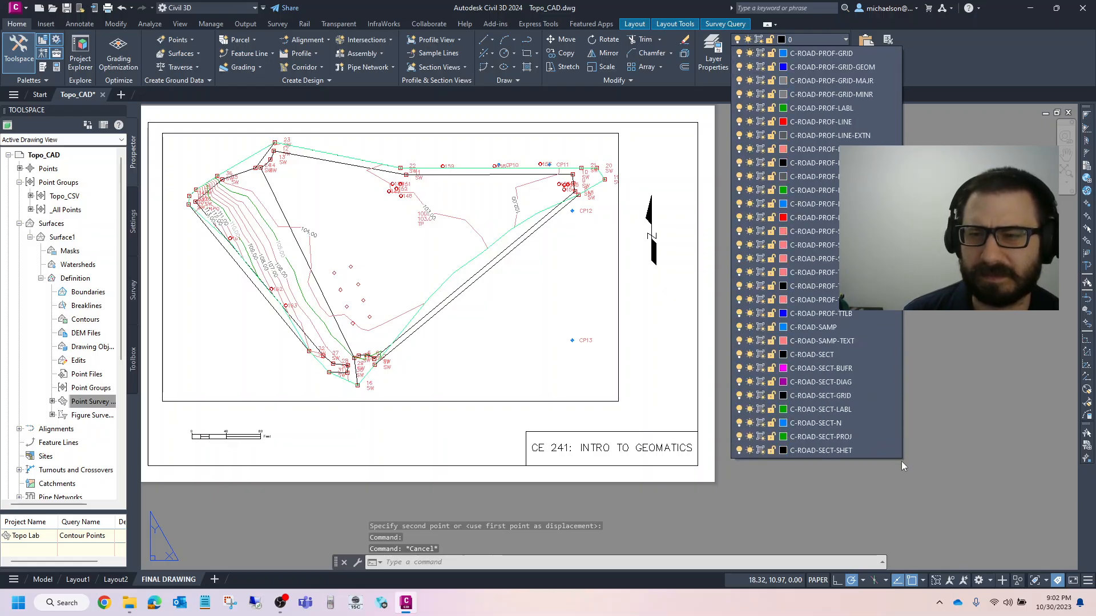
left_click(740, 451)
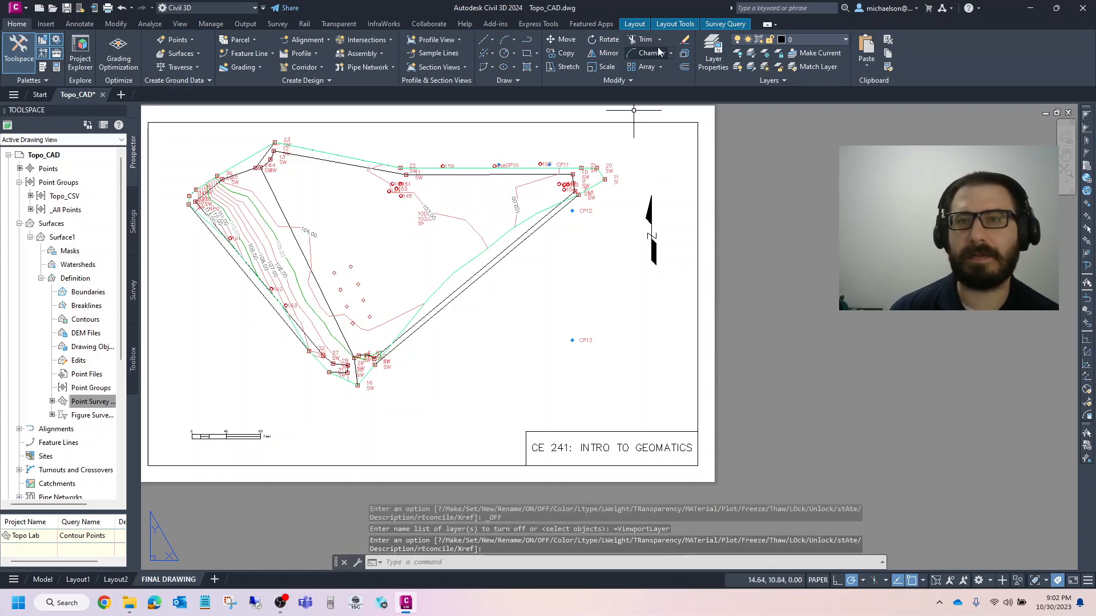
left_click(663, 25)
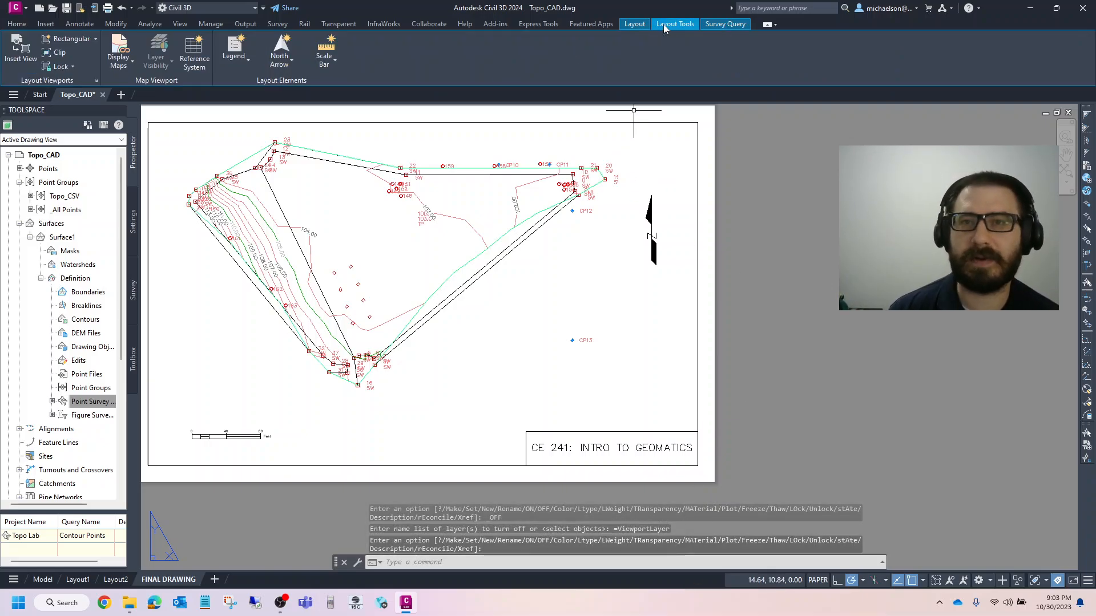
left_click(241, 66)
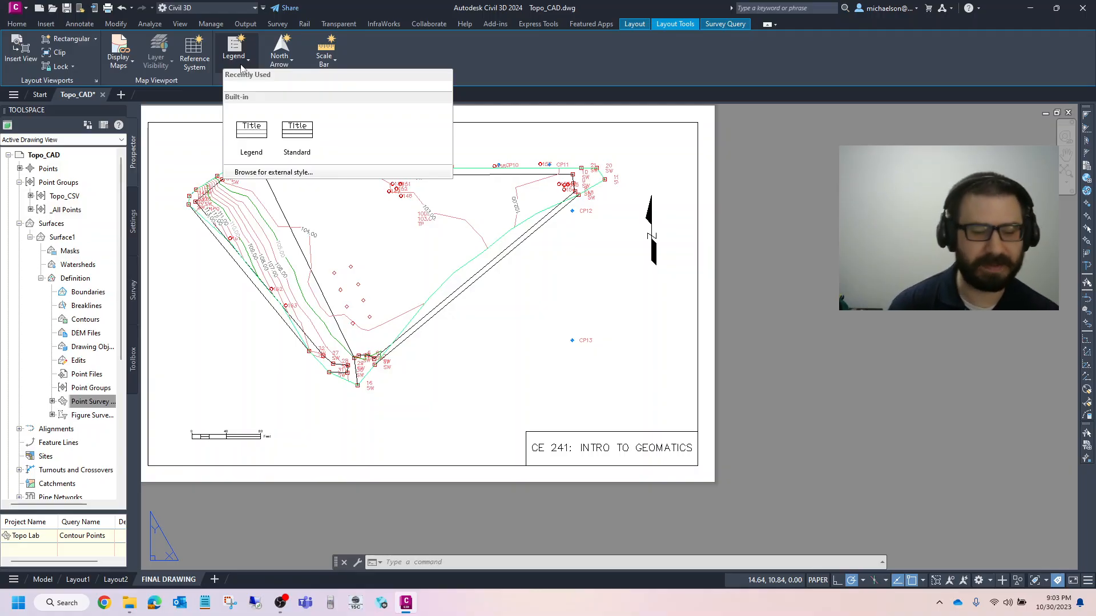
key("Escape")
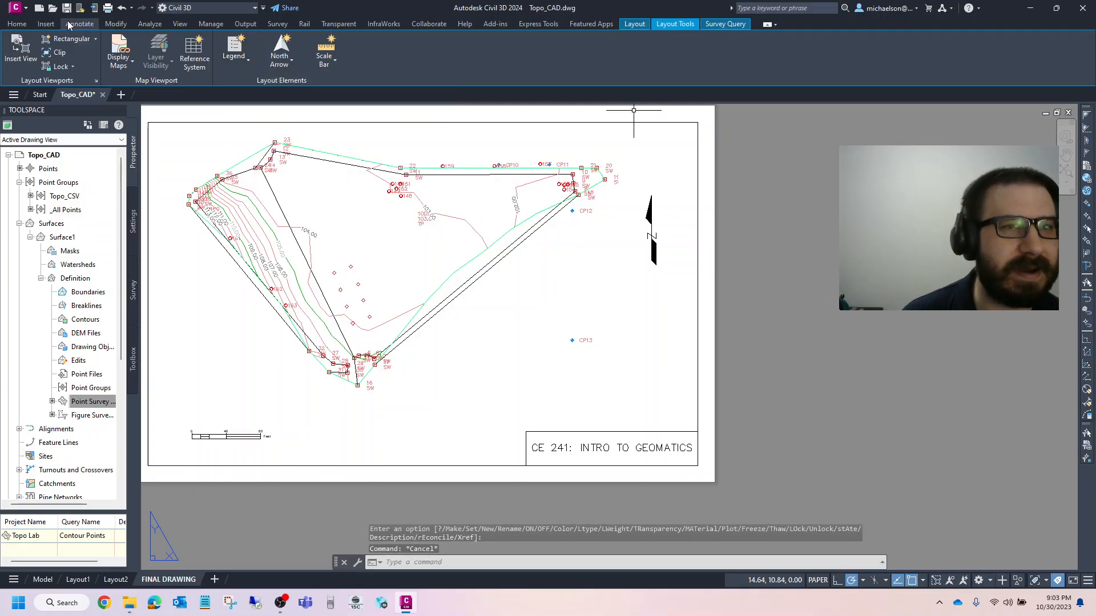
Step: Create multiline text in the blank area above the title block, with the heading "LEGEND:" and an indented entry "TREE" below a blank line
left_click(72, 24)
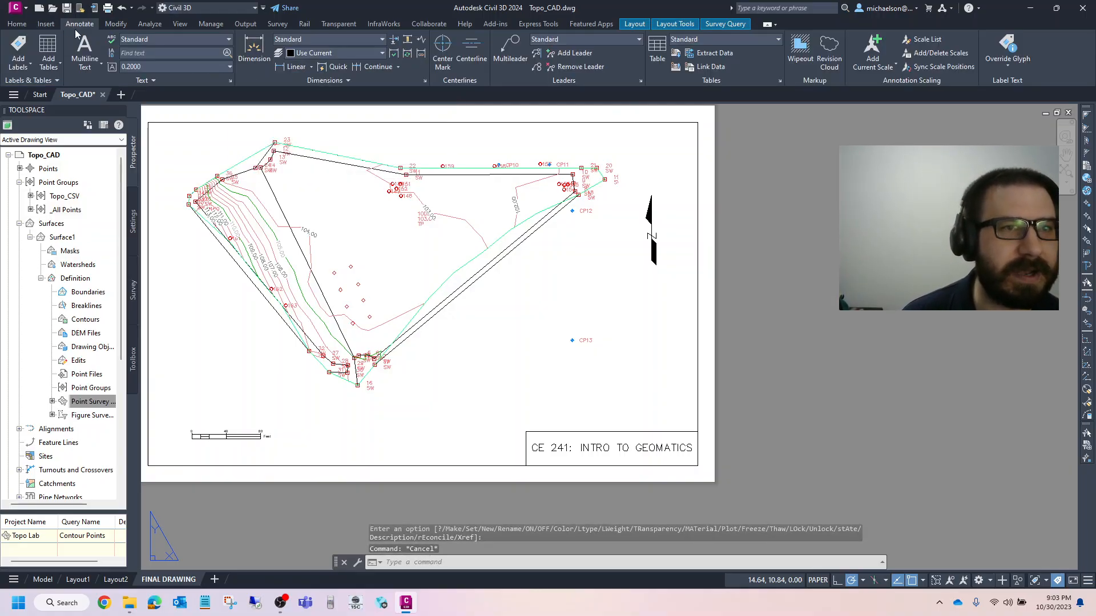
left_click(86, 64)
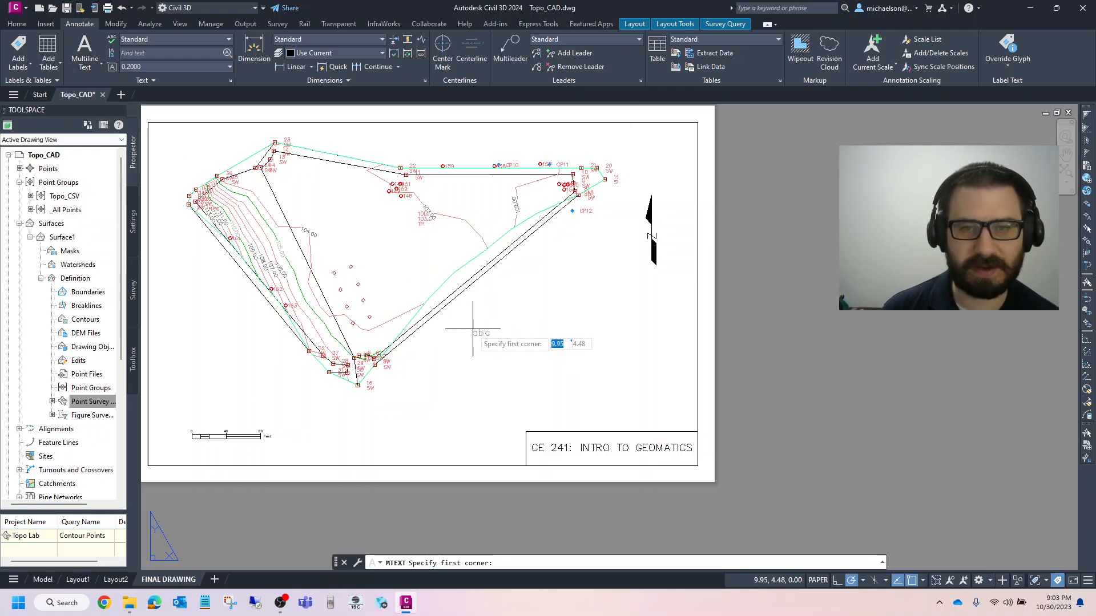
left_click(470, 332)
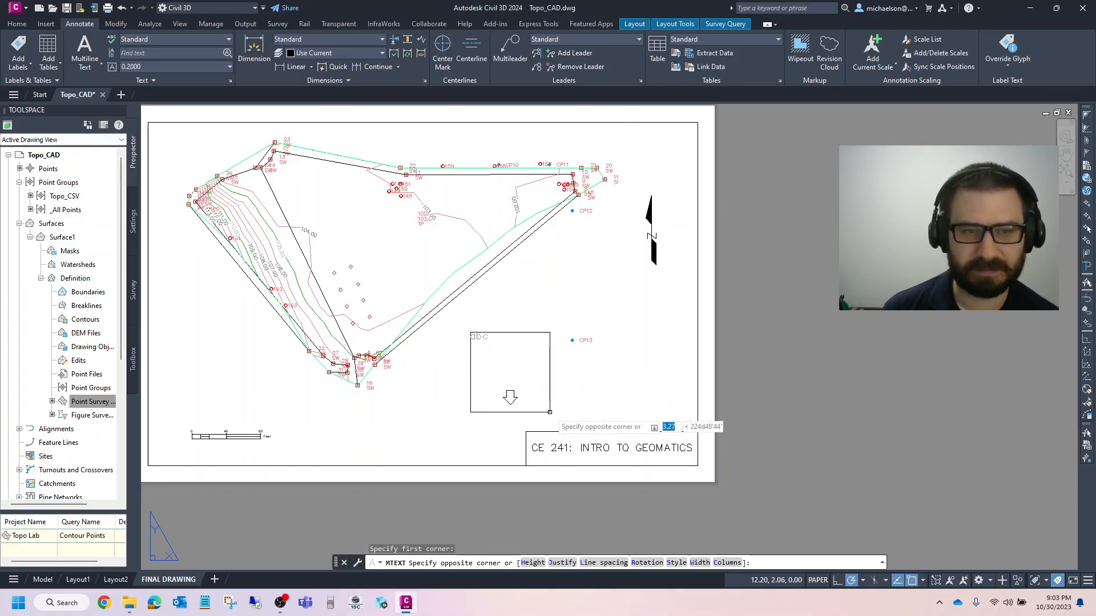
left_click(552, 412)
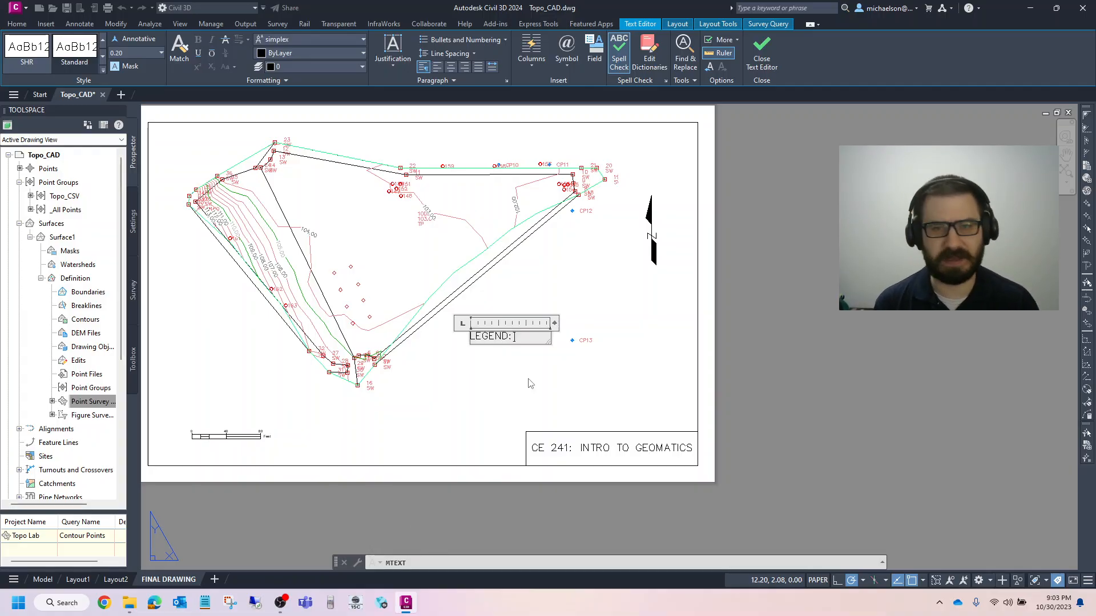
key("Return")
key("Return")
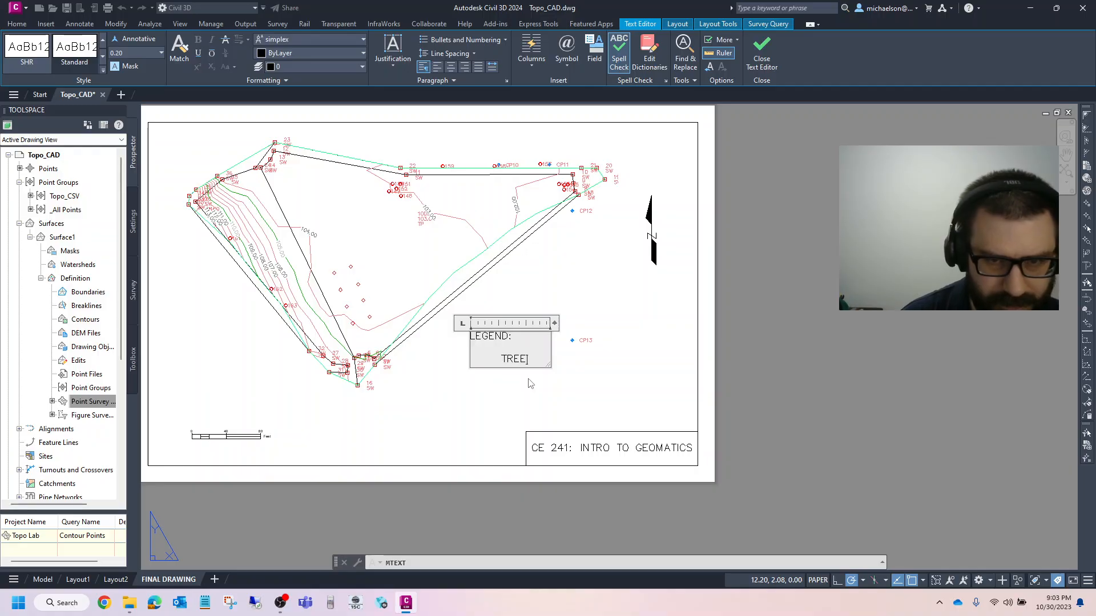
Step: Add indented legend entries "CONTROL PONT" and "QUOITS", widen the text box so each fits on one line, and finish the text
key("Return")
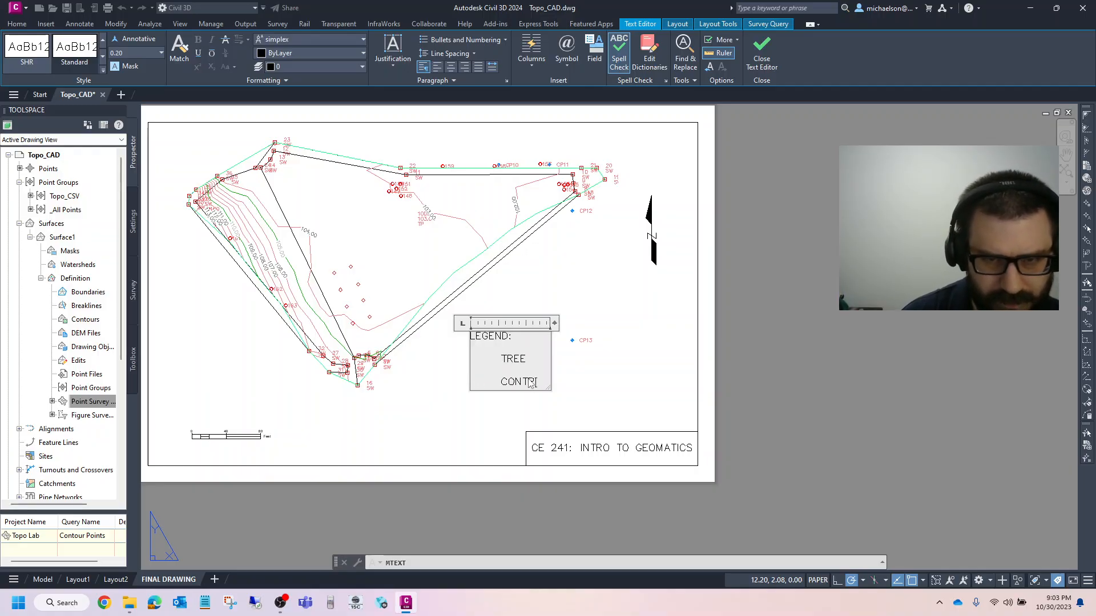
type("CONTROL PONT")
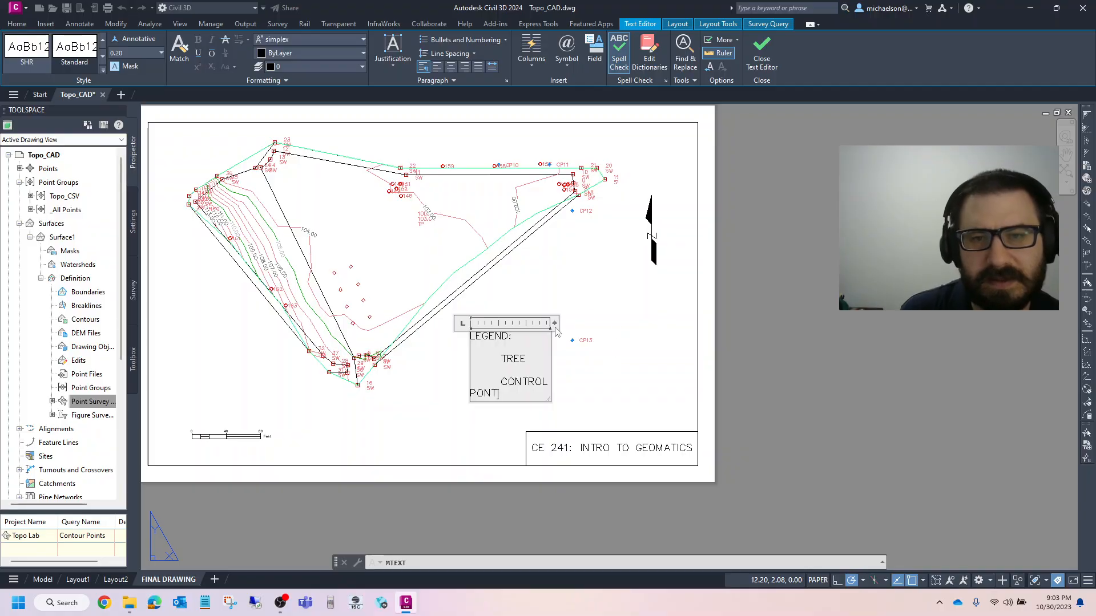
left_click_drag(554, 323, 616, 324)
key("Return")
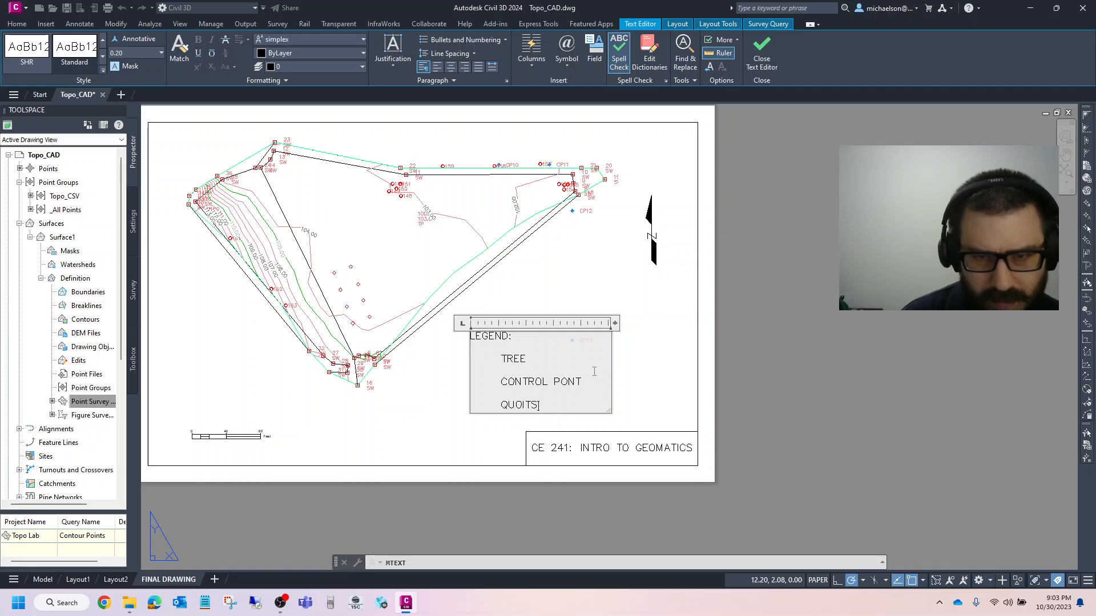
left_click(679, 381)
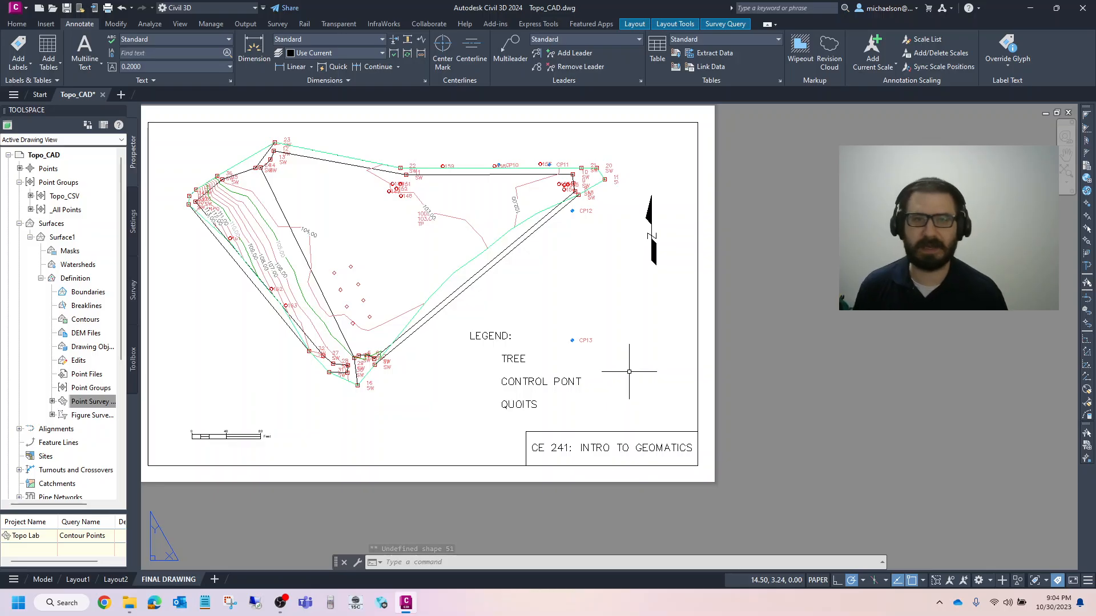
Step: Turn on the V-NODE-POLE and V-NODE-TREE layers, then refresh the sheet by switching to model space and back to FINAL DRAWING
left_click(17, 24)
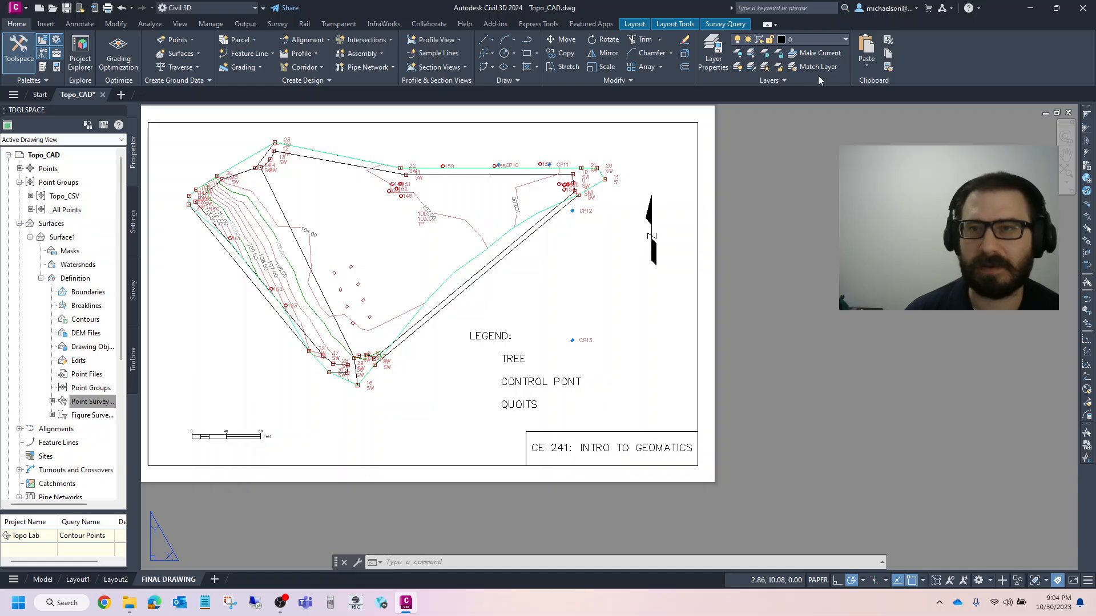
left_click(816, 40)
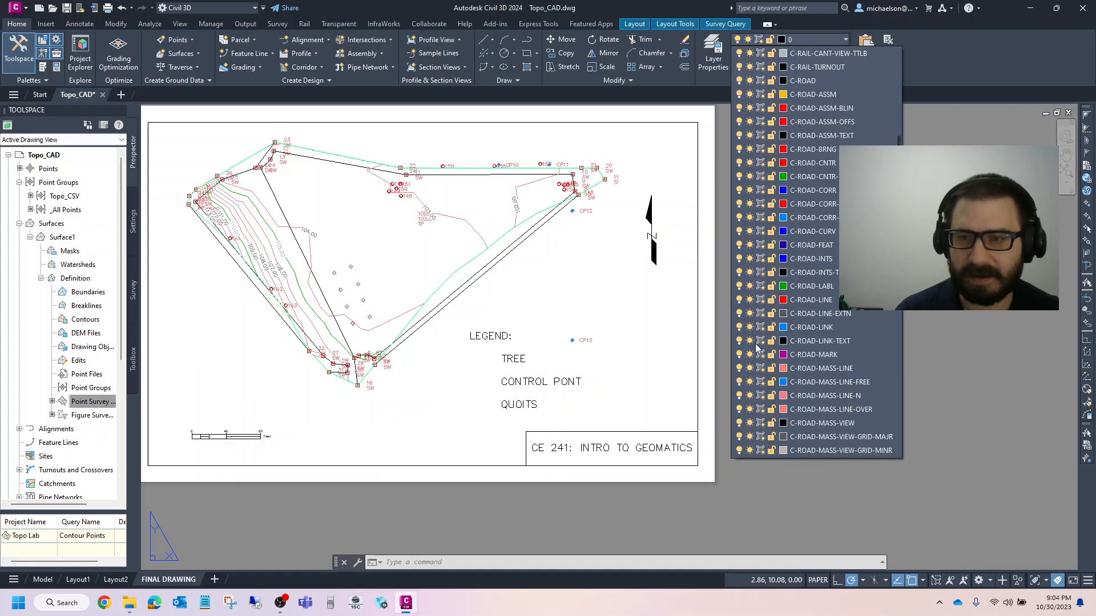
scroll(756, 347, "down", 15)
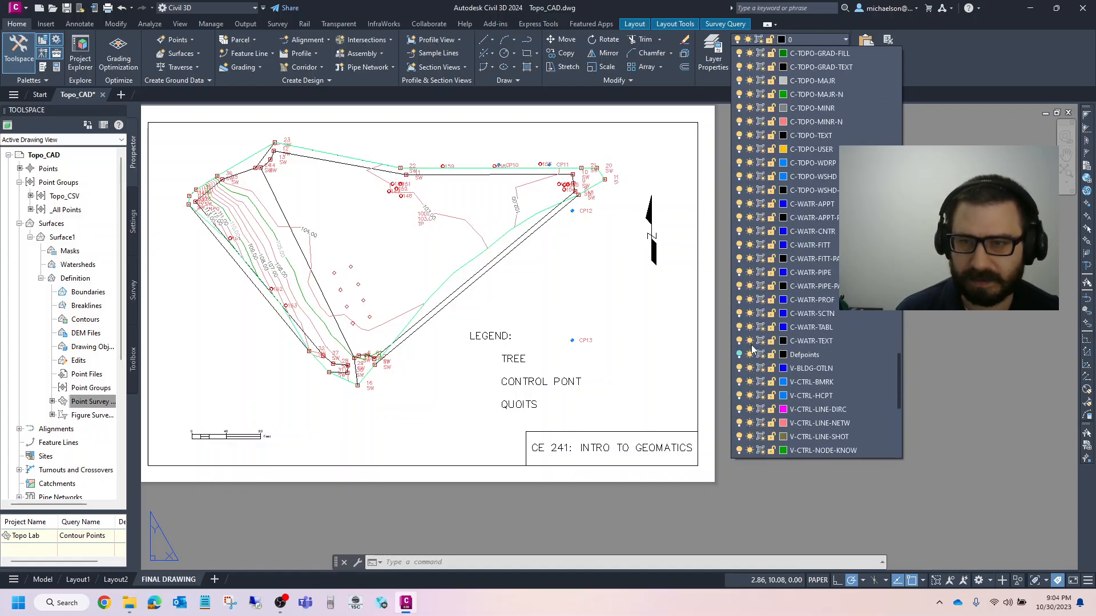
scroll(752, 349, "down", 5)
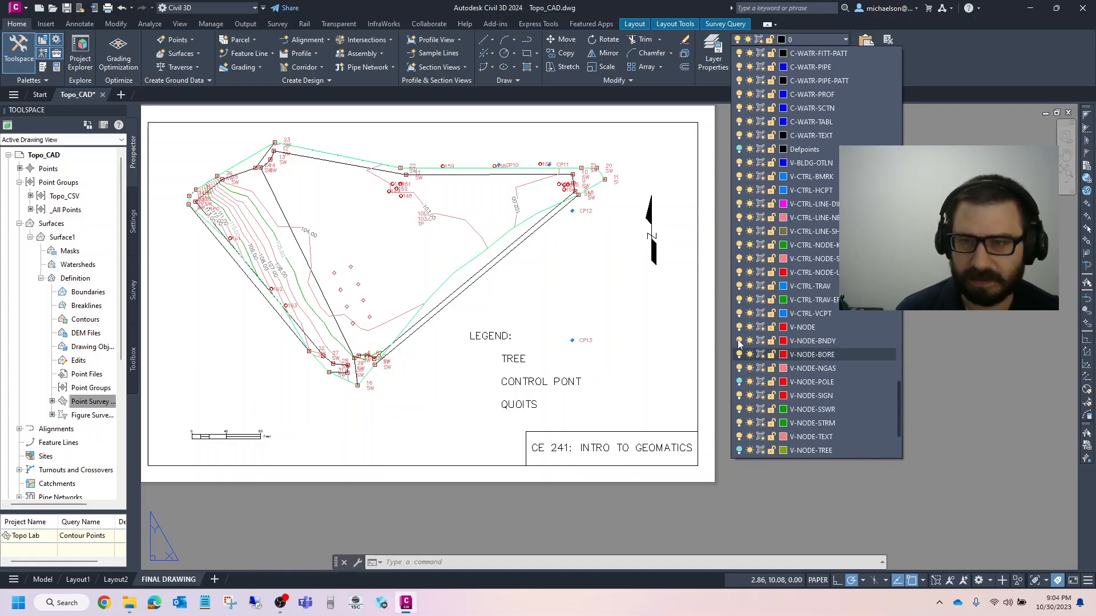
left_click(740, 382)
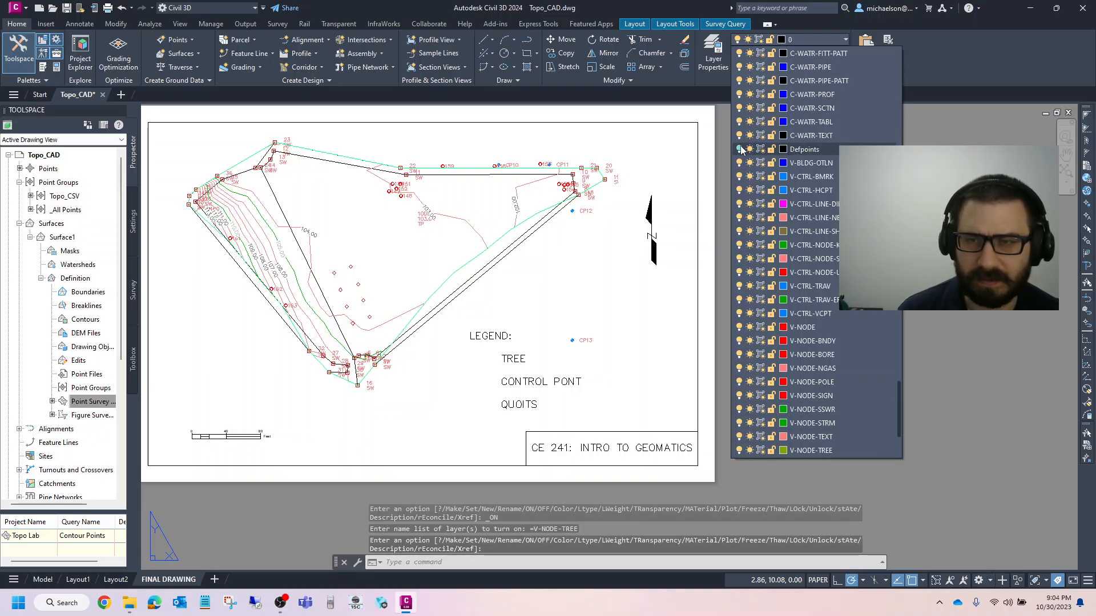
left_click(606, 314)
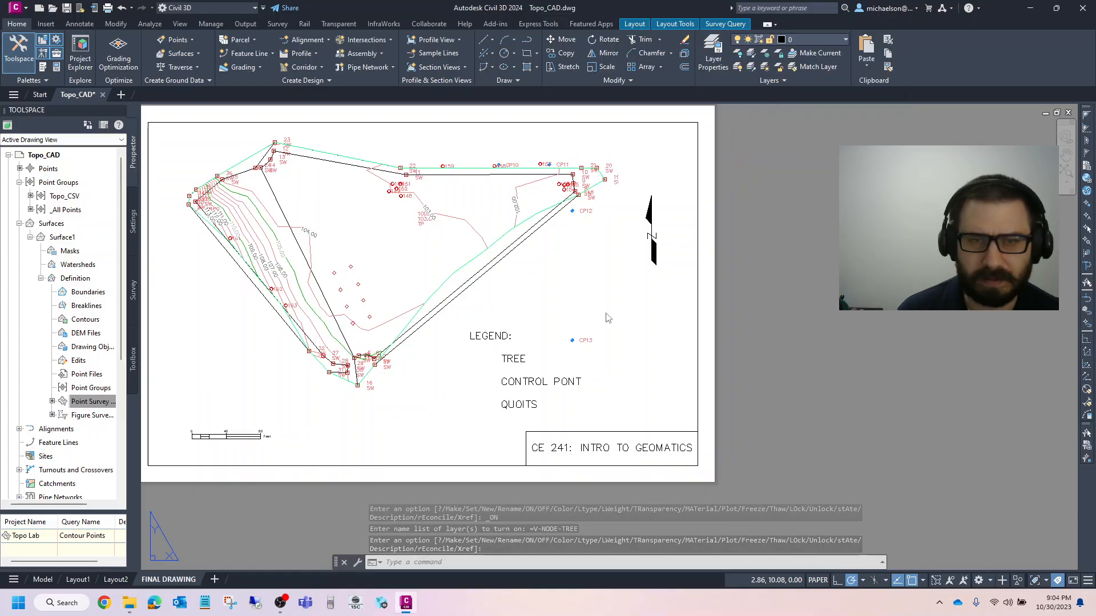
left_click(54, 579)
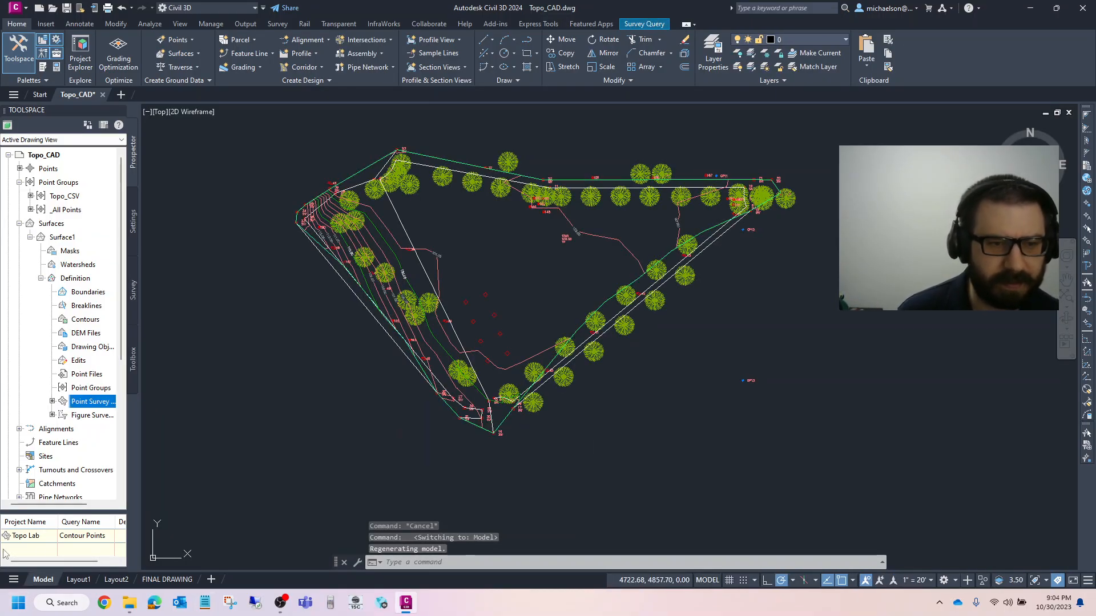
left_click(166, 579)
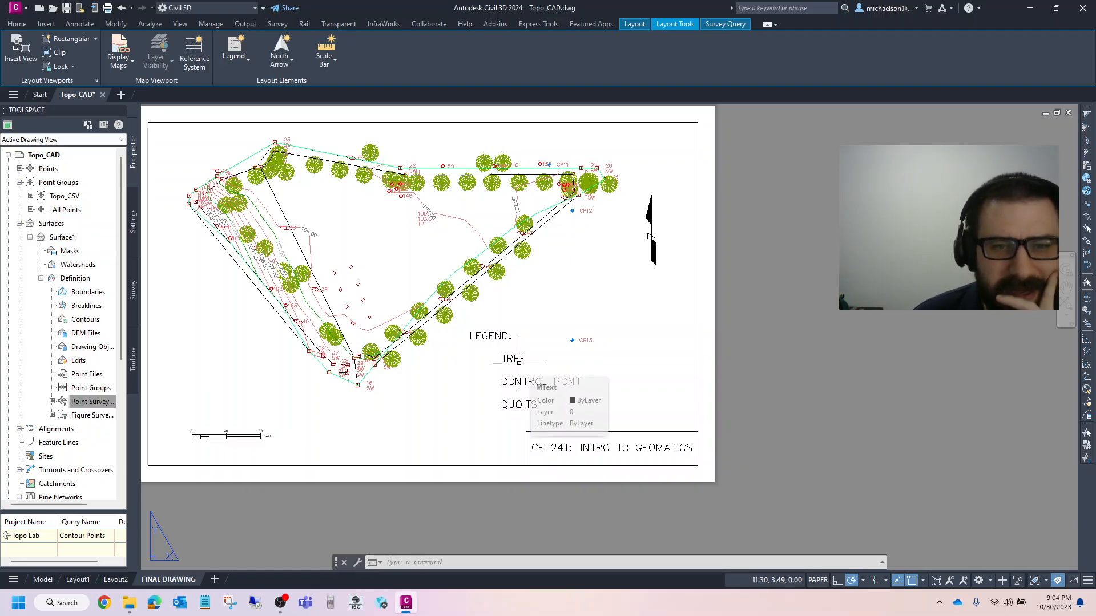
Step: Underline the heading "LEGEND:" in the legend's multiline text and finish editing
left_click(521, 358)
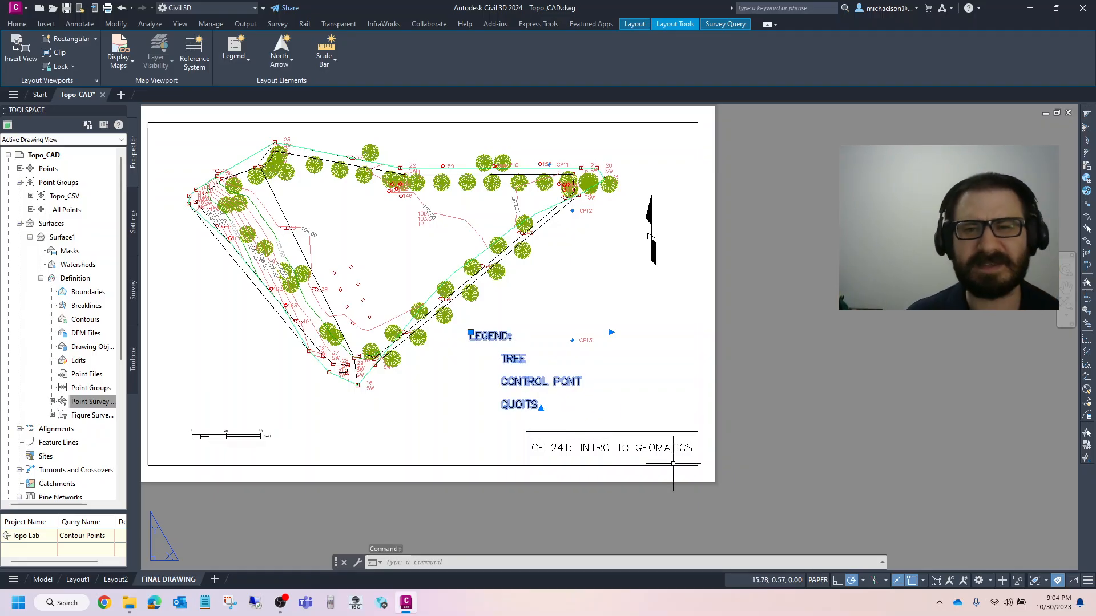
key("Escape")
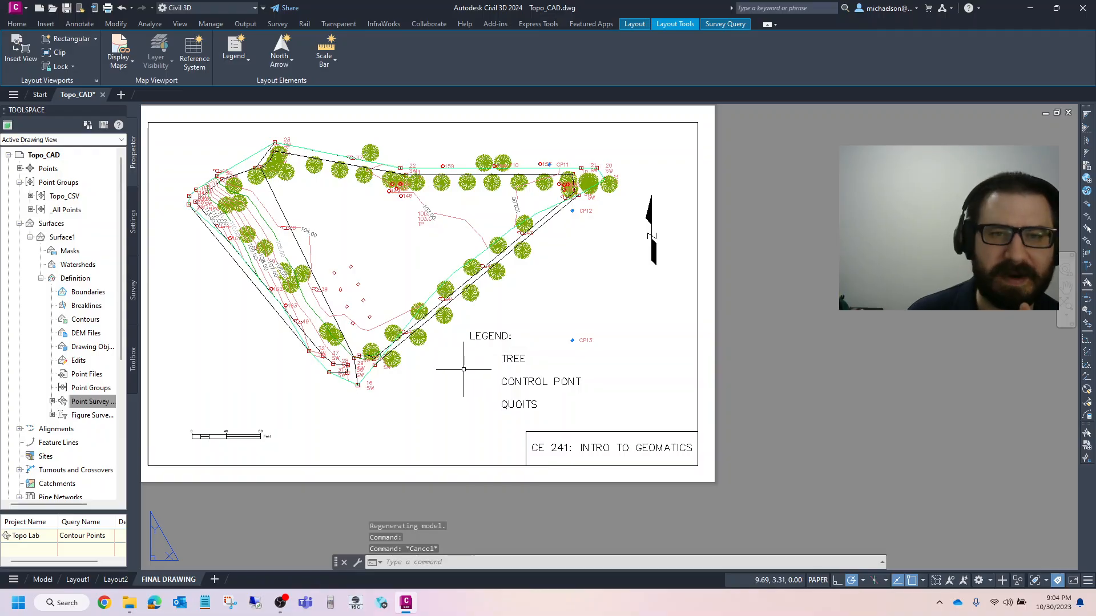
scroll(484, 353, "up", 2)
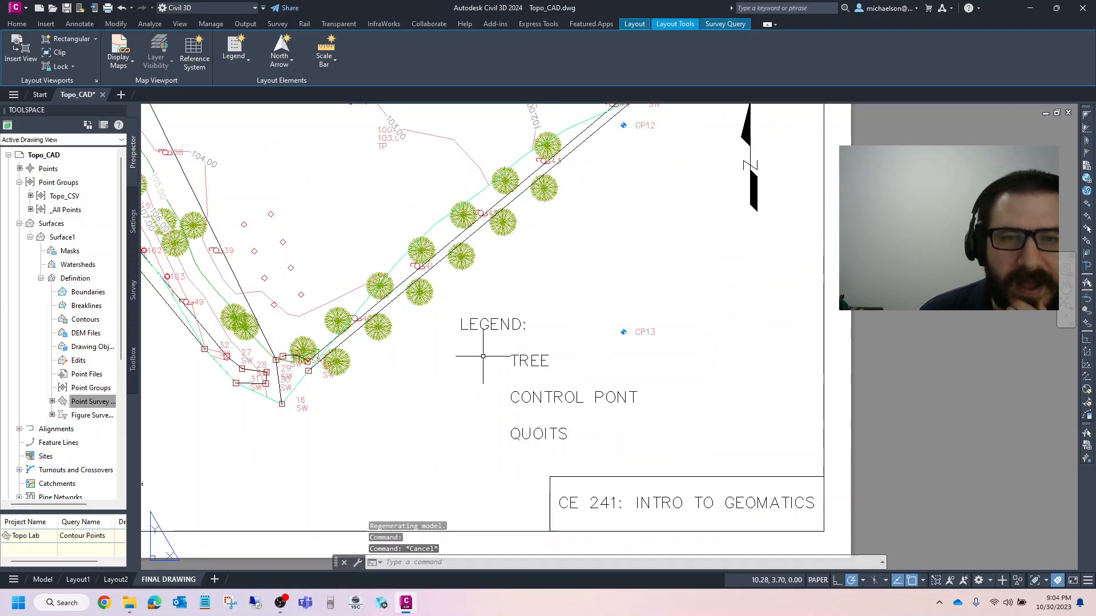
double_click(485, 324)
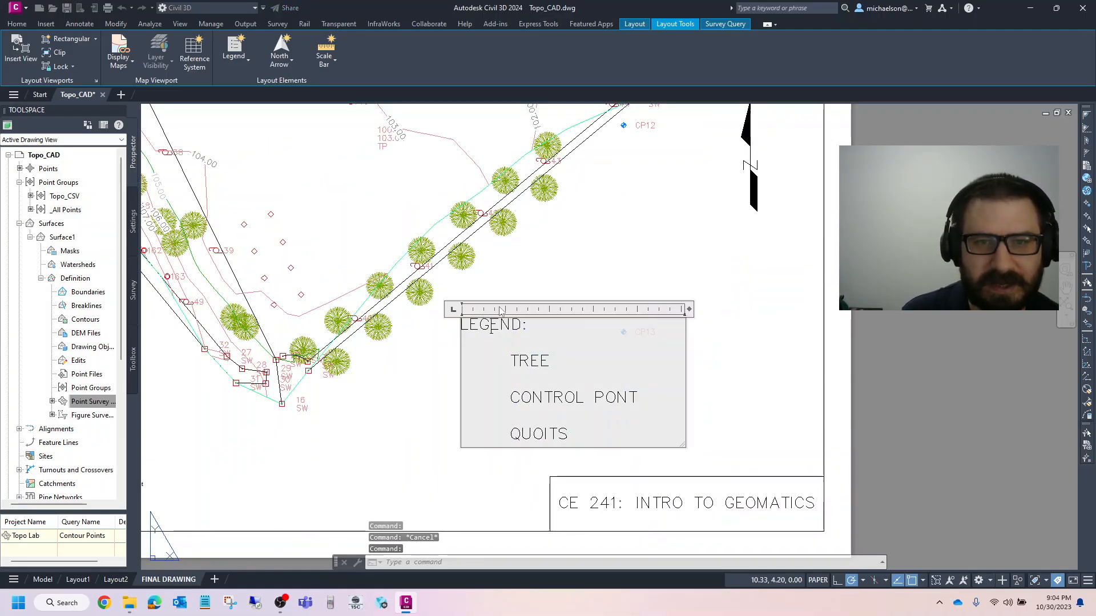
left_click_drag(530, 326, 328, 326)
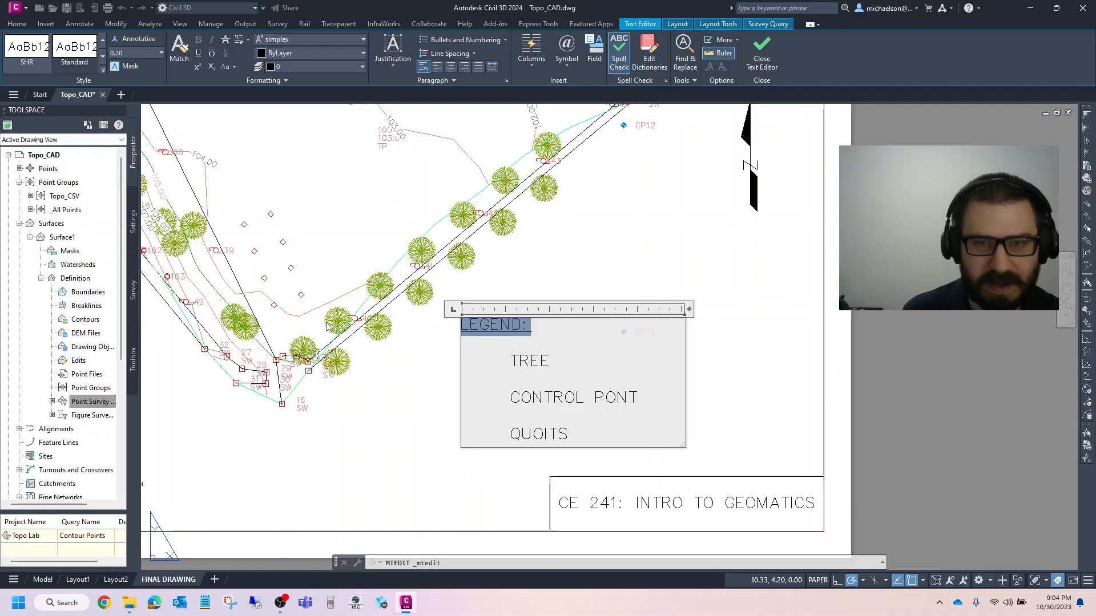
left_click(925, 356)
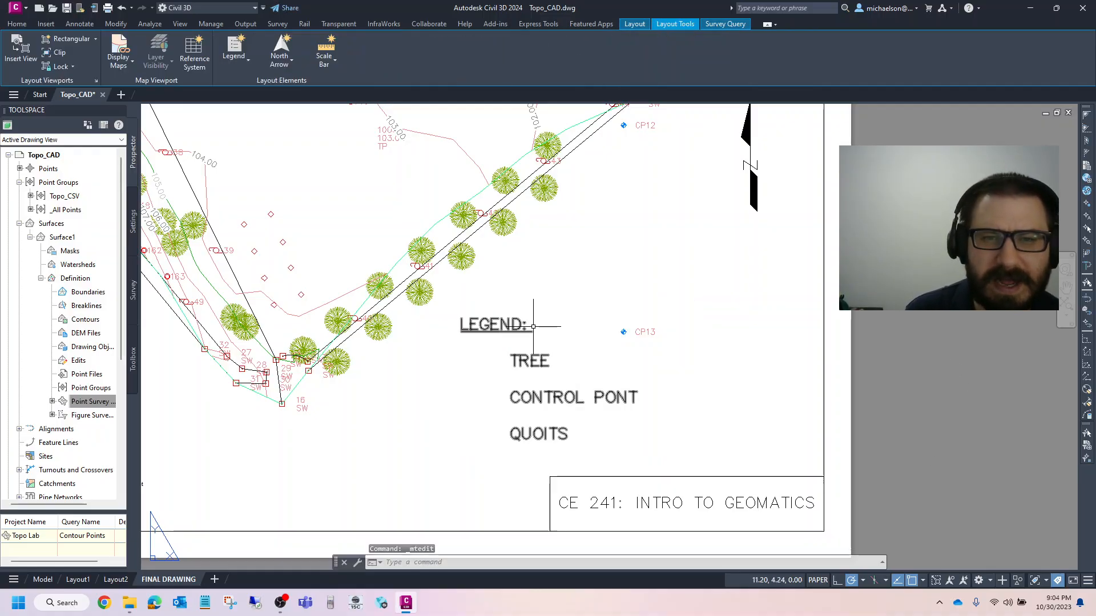
key("Escape")
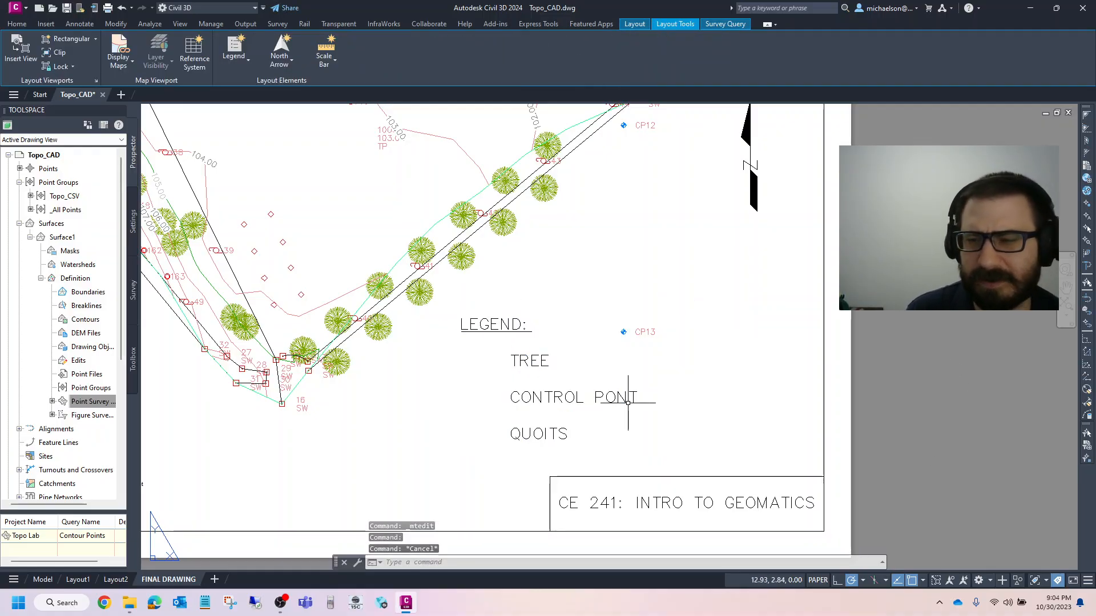
key("Escape")
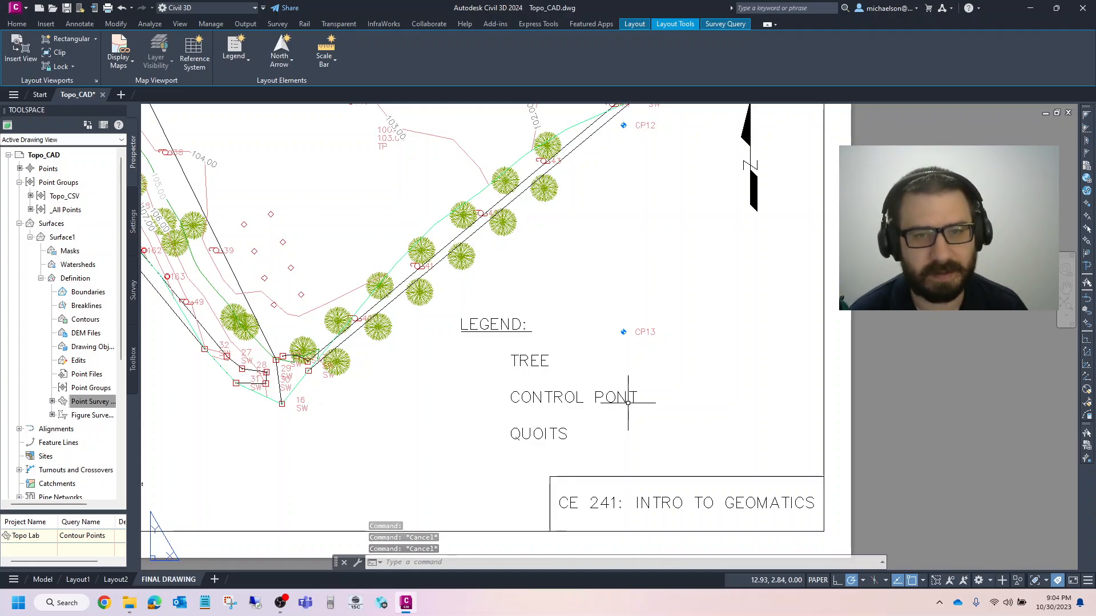
Step: Insert the drawing's Tree 6 block as the legend symbol just before the TREE entry
type("IN")
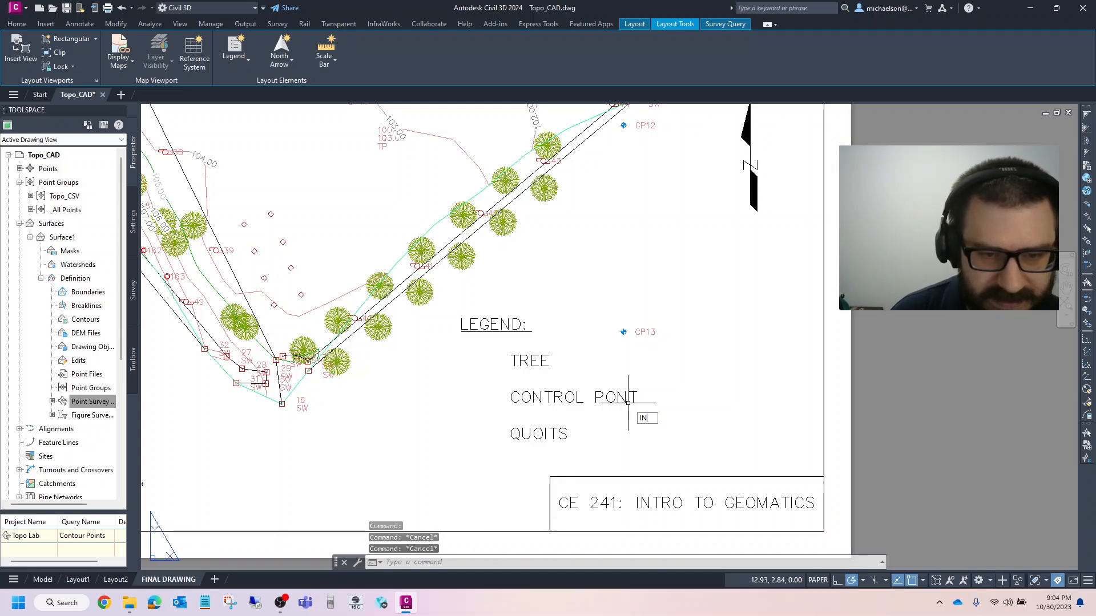
type("SERT")
key("Return")
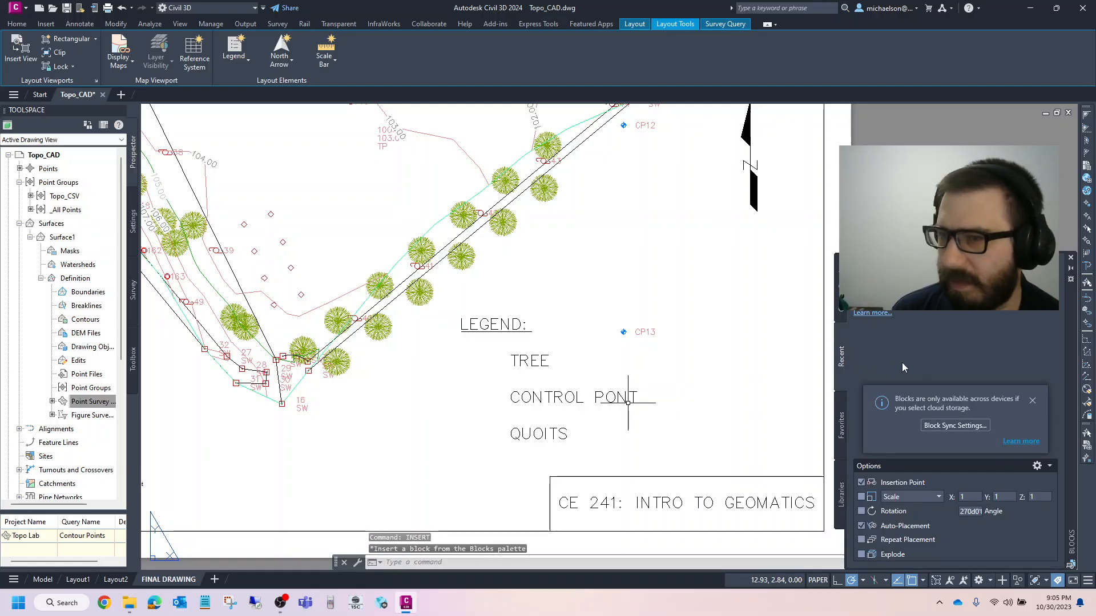
left_click(1032, 401)
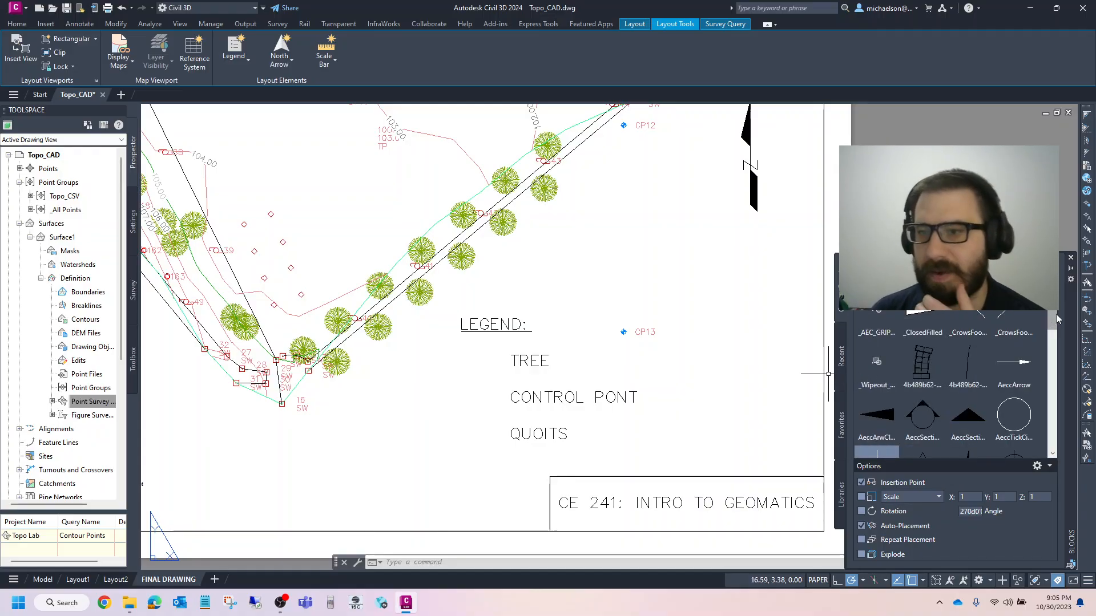
left_click_drag(1052, 320, 1053, 401)
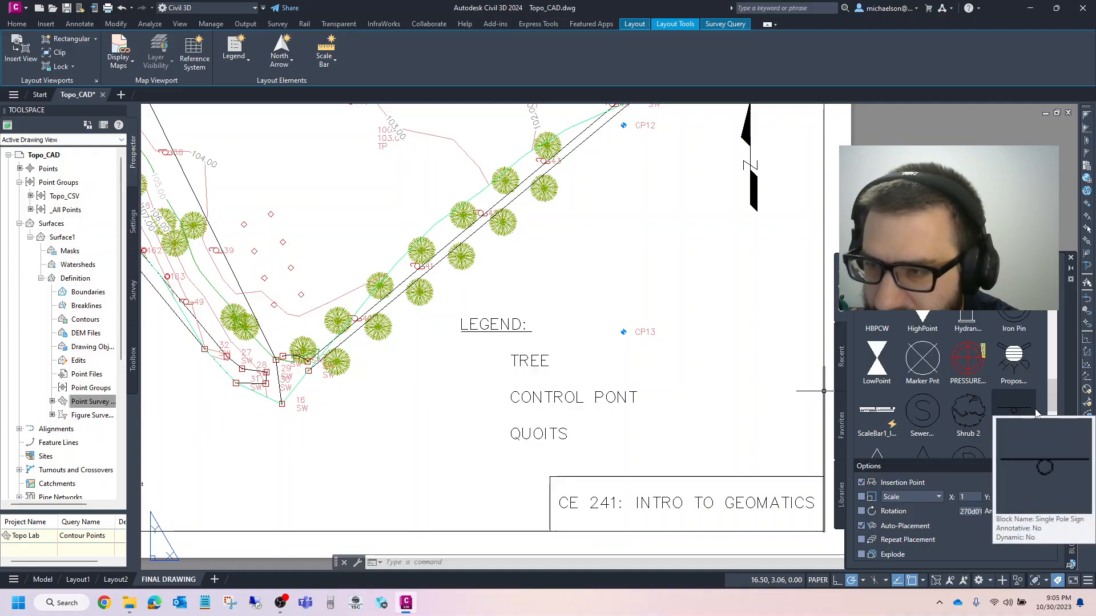
left_click_drag(1054, 399, 1048, 437)
left_click(877, 406)
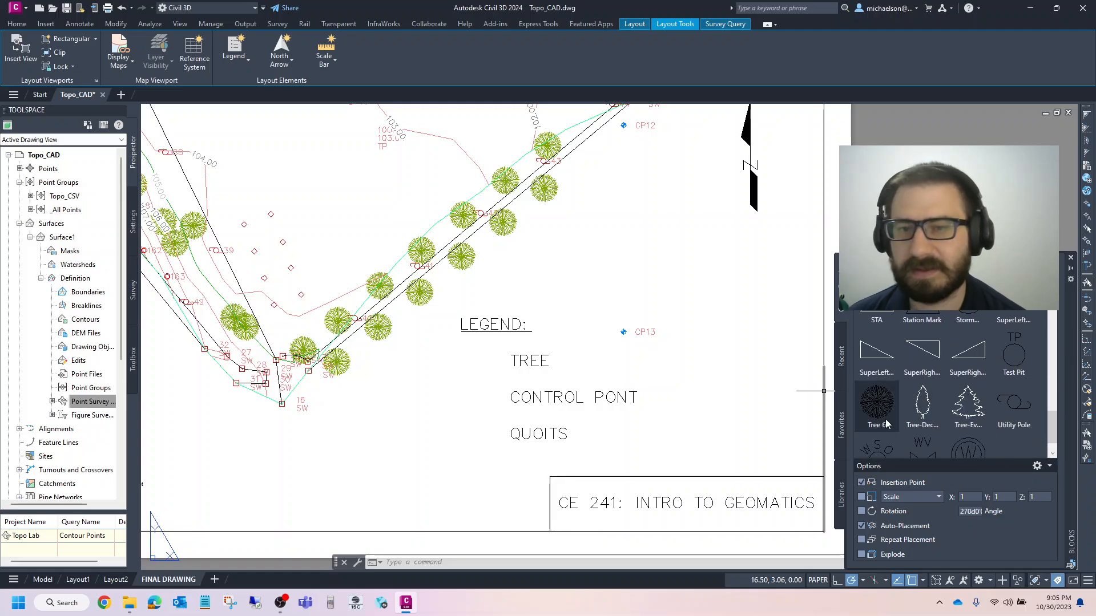
left_click(486, 361)
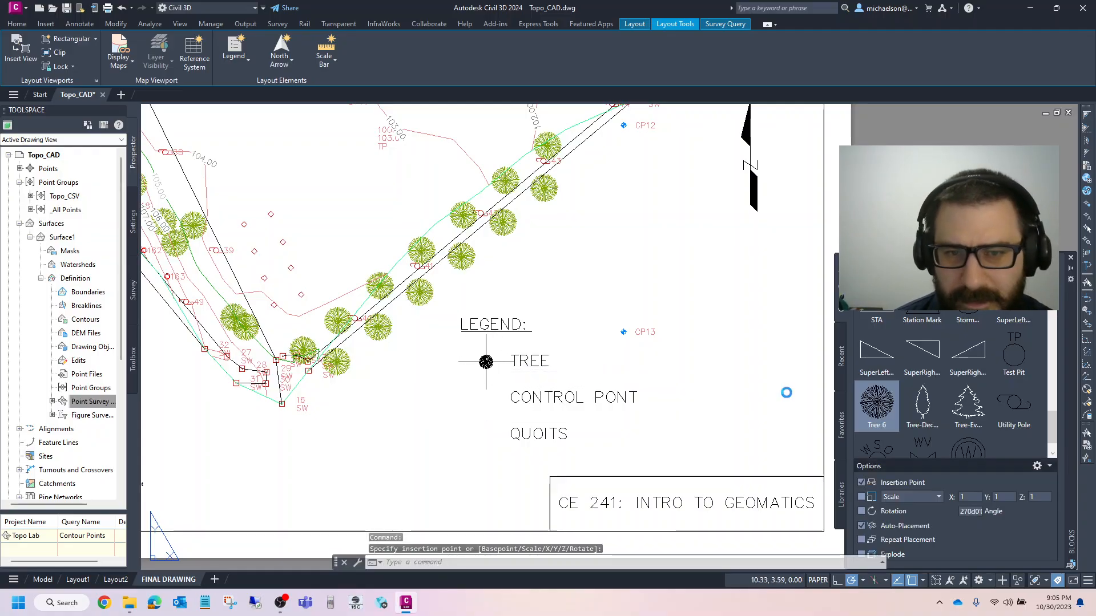
Step: Insert the Benchmark block just before the CONTROL PONT entry and the Utility Pole block just before the QUOITS entry
left_click_drag(1051, 420, 1055, 330)
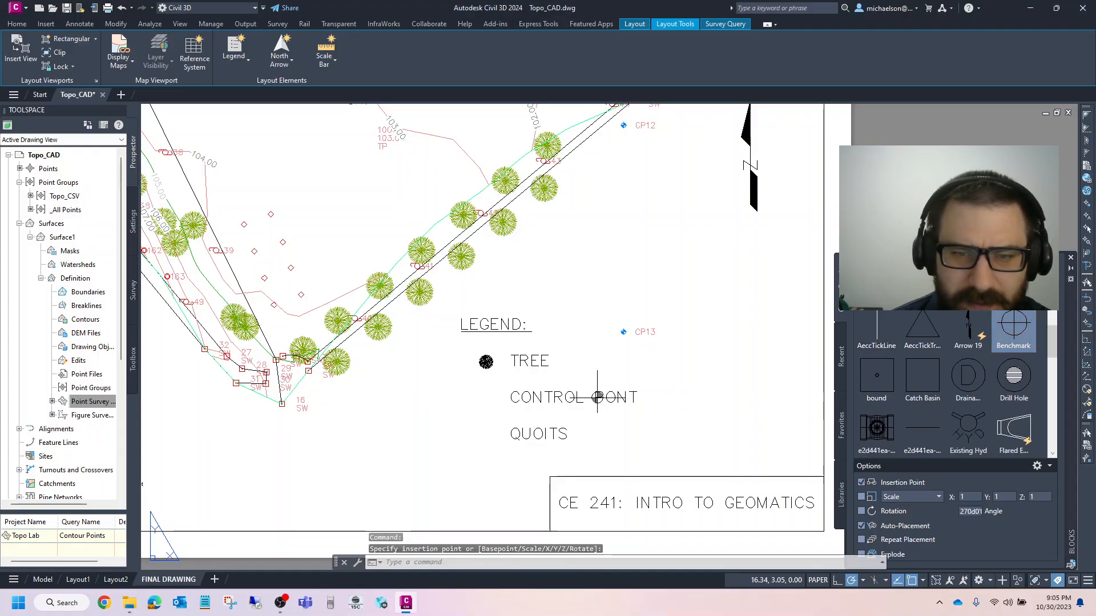
left_click(1004, 331)
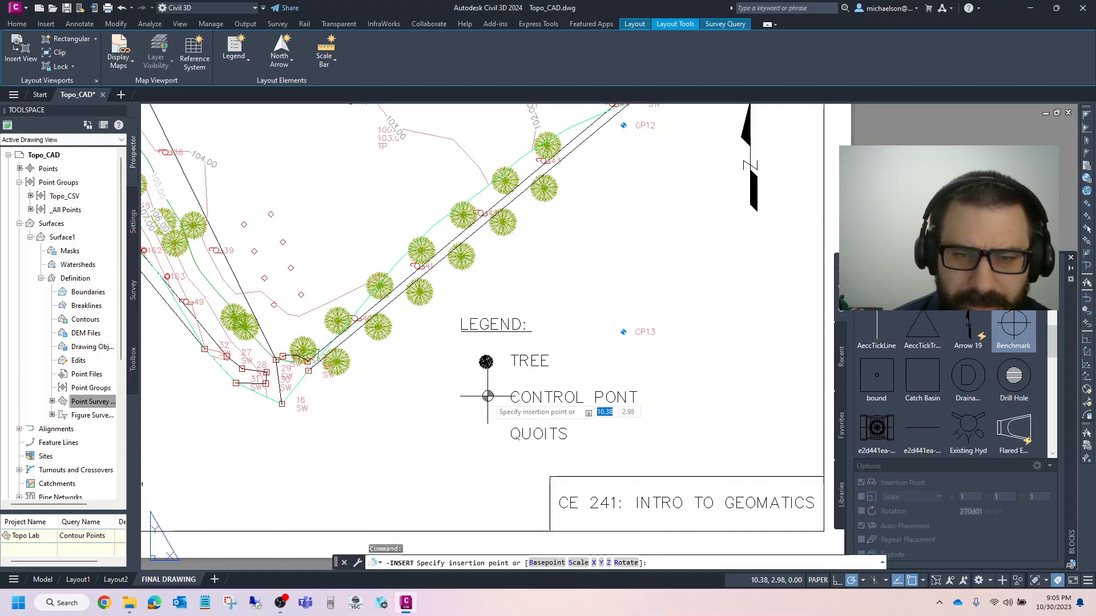
left_click(488, 398)
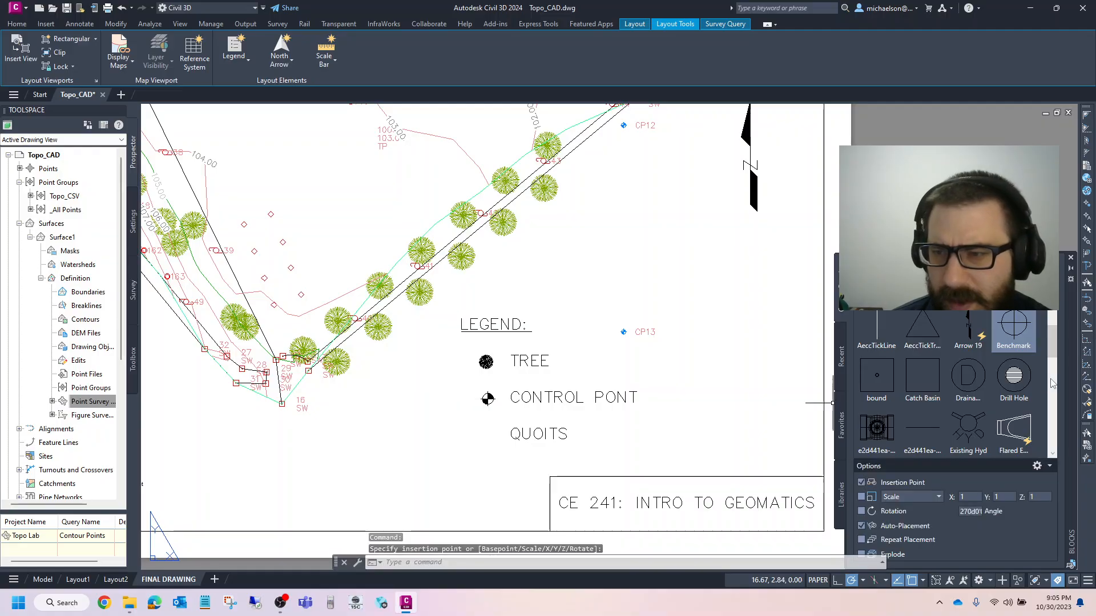
scroll(1047, 394, "down", 3)
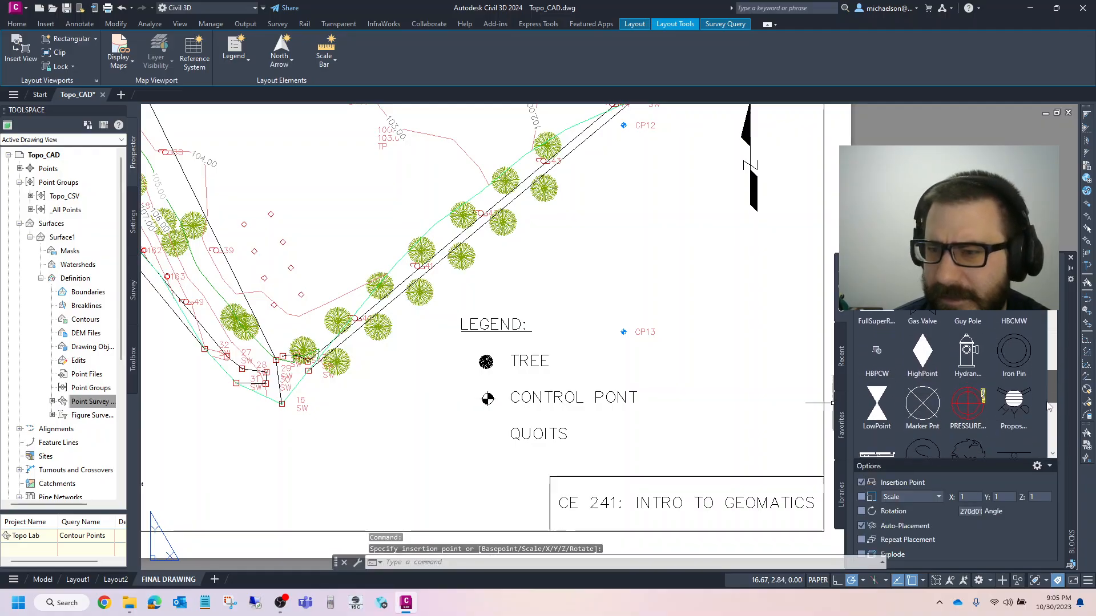
scroll(1033, 439, "down", 1)
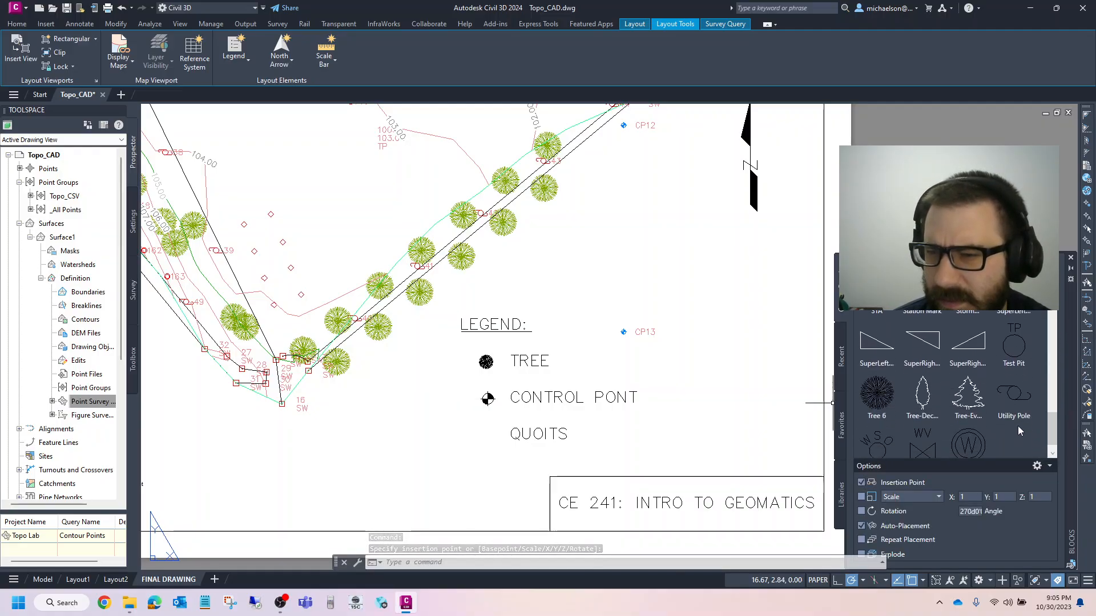
left_click(1013, 399)
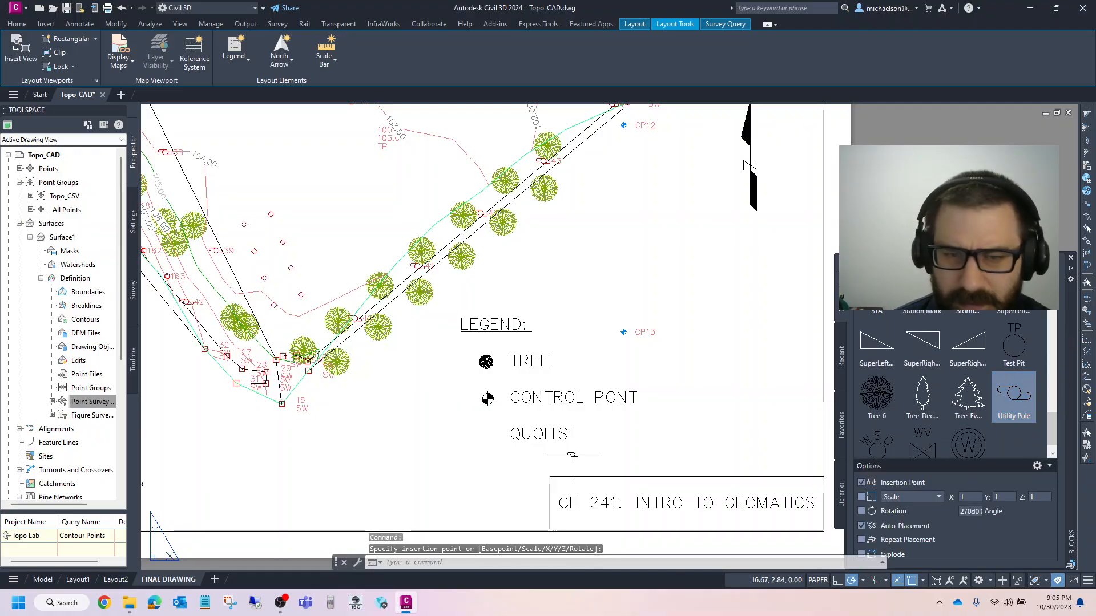
left_click(487, 437)
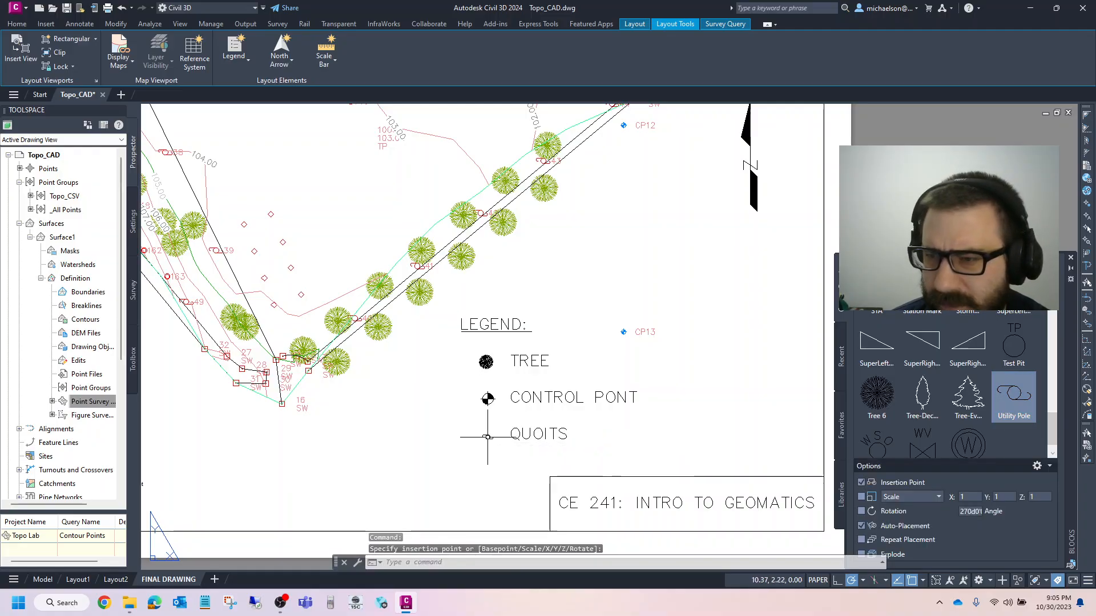
left_click_drag(1054, 433, 1063, 333)
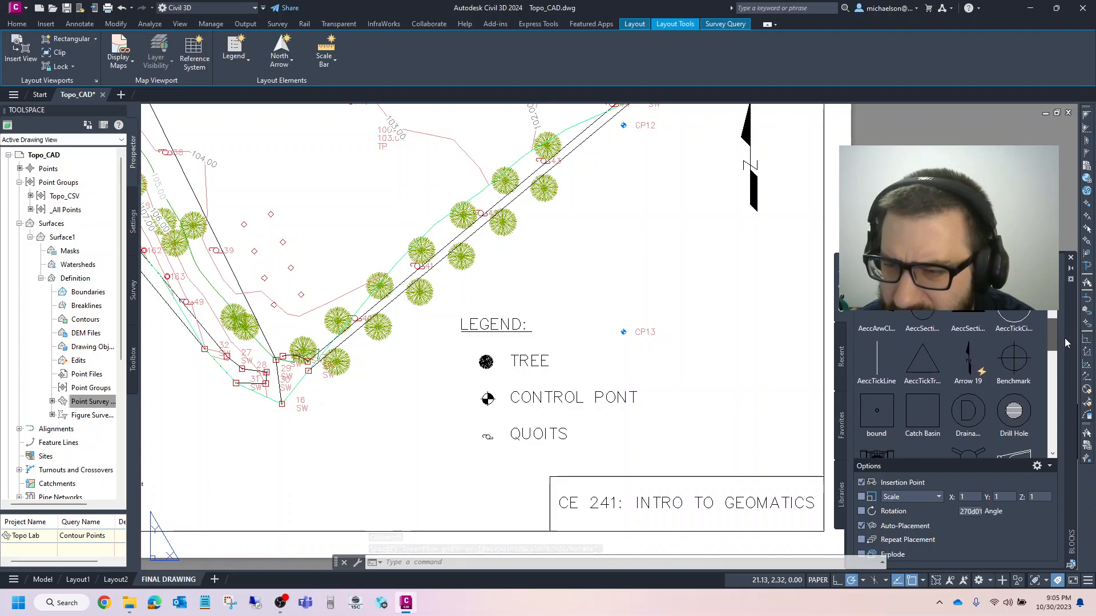
left_click(936, 418)
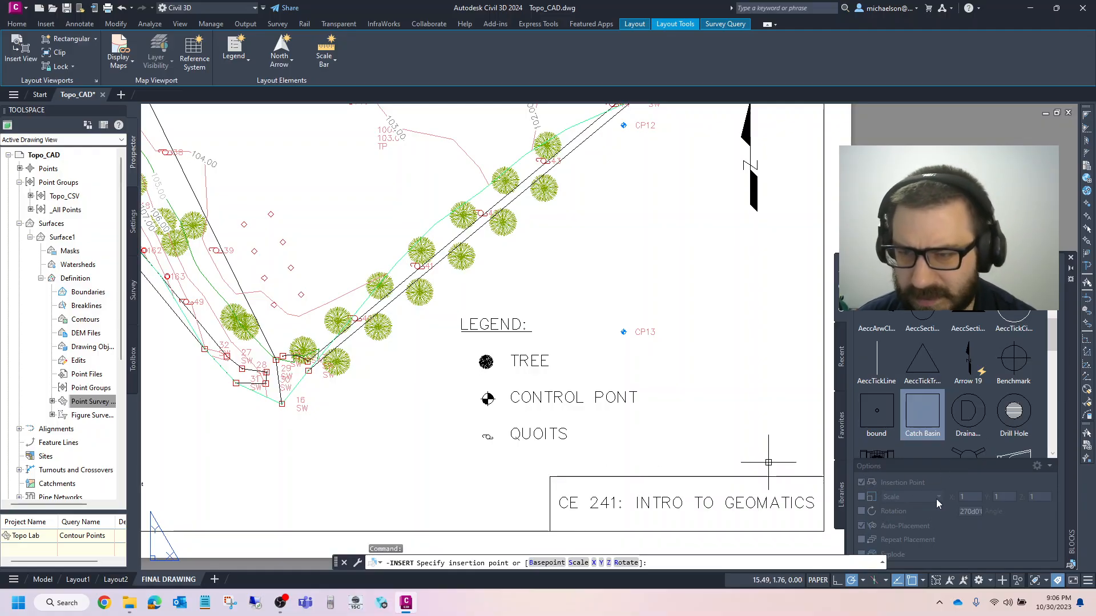
left_click(968, 412)
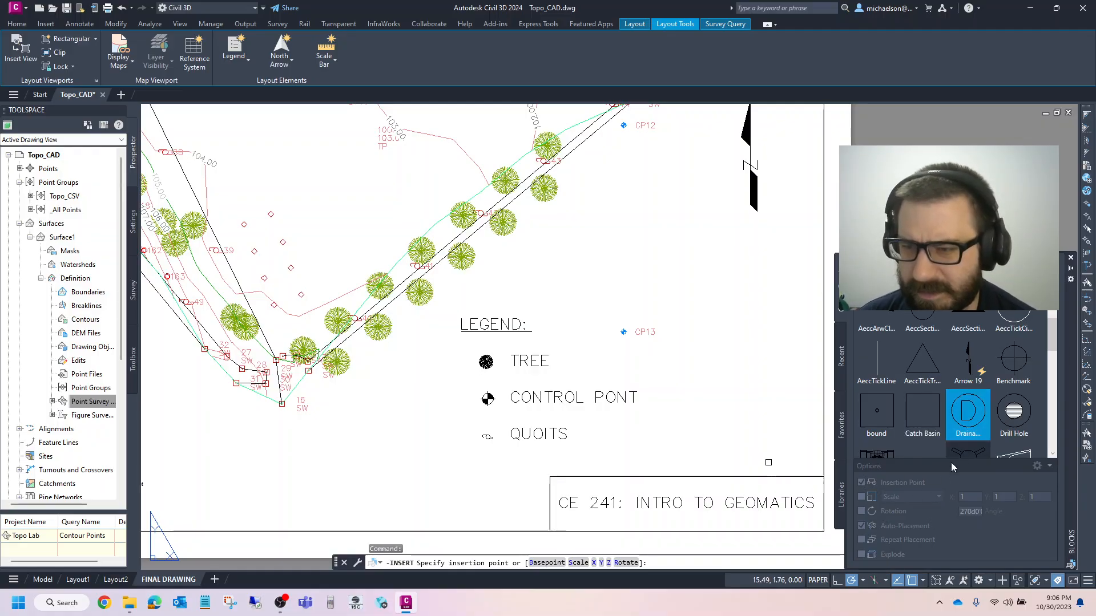
left_click(841, 361)
left_click(839, 425)
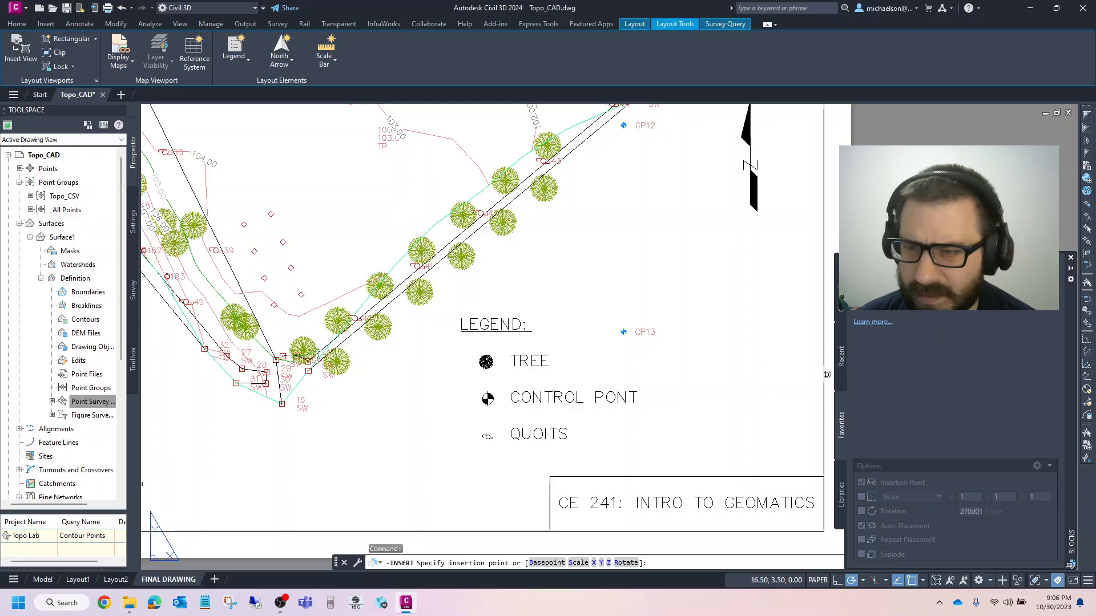
left_click(840, 294)
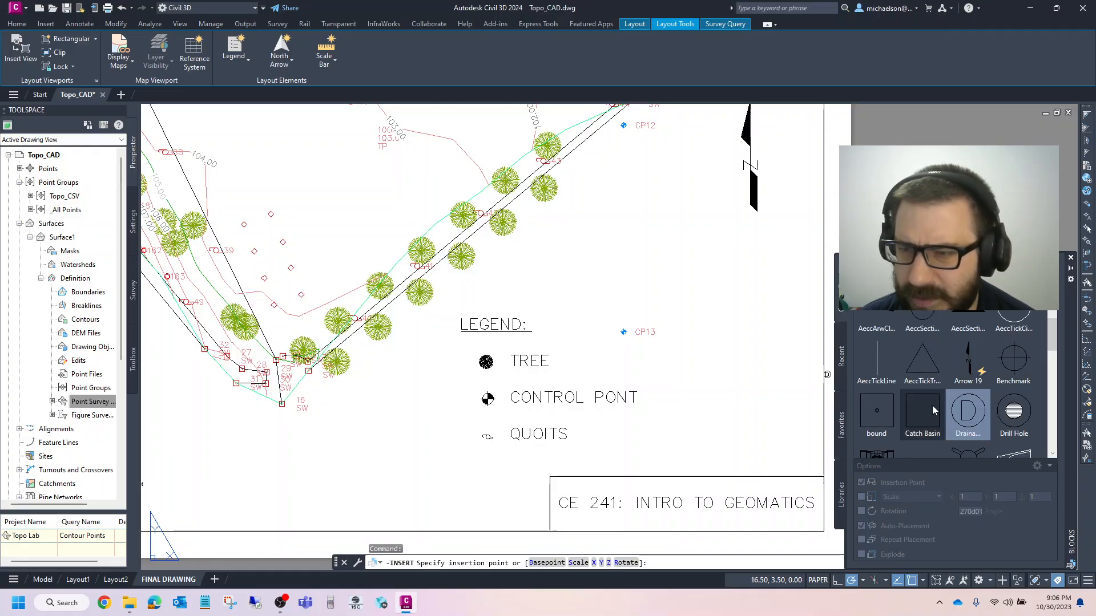
left_click(995, 427)
key("Escape")
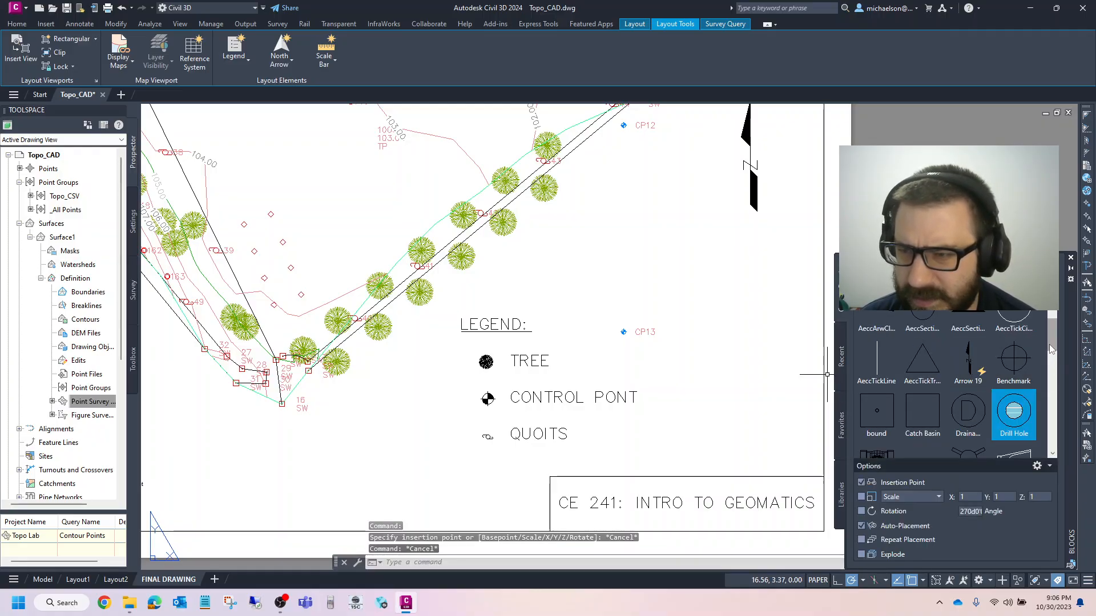
Step: Insert the Catch Basin block rotated 45 degrees in front of the utility pole symbol on the QUOITS line
left_click(922, 416)
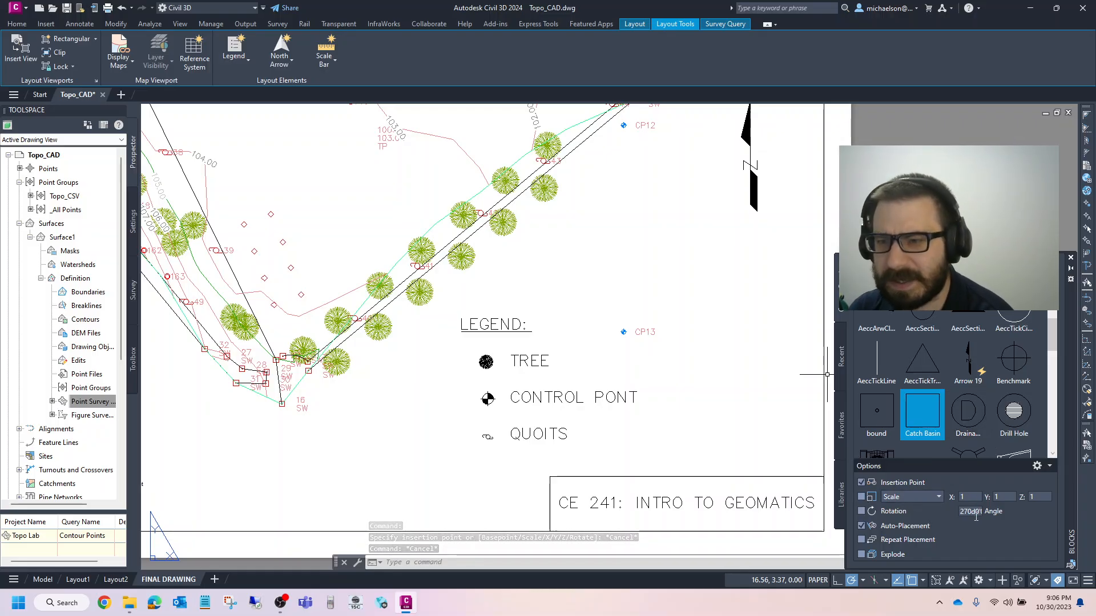
left_click(972, 510)
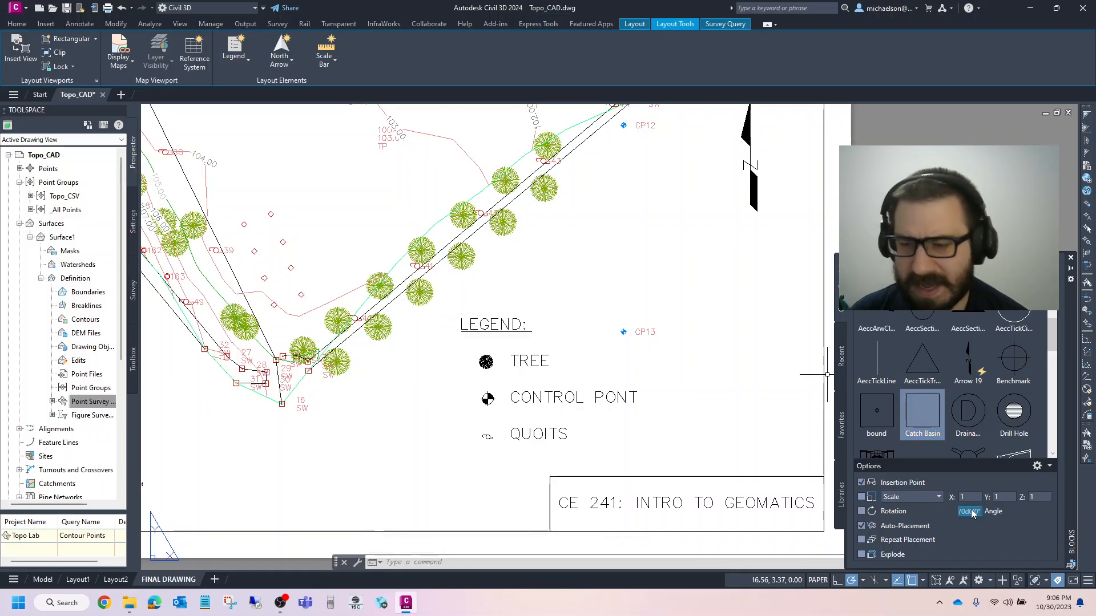
type("45")
left_click(921, 415)
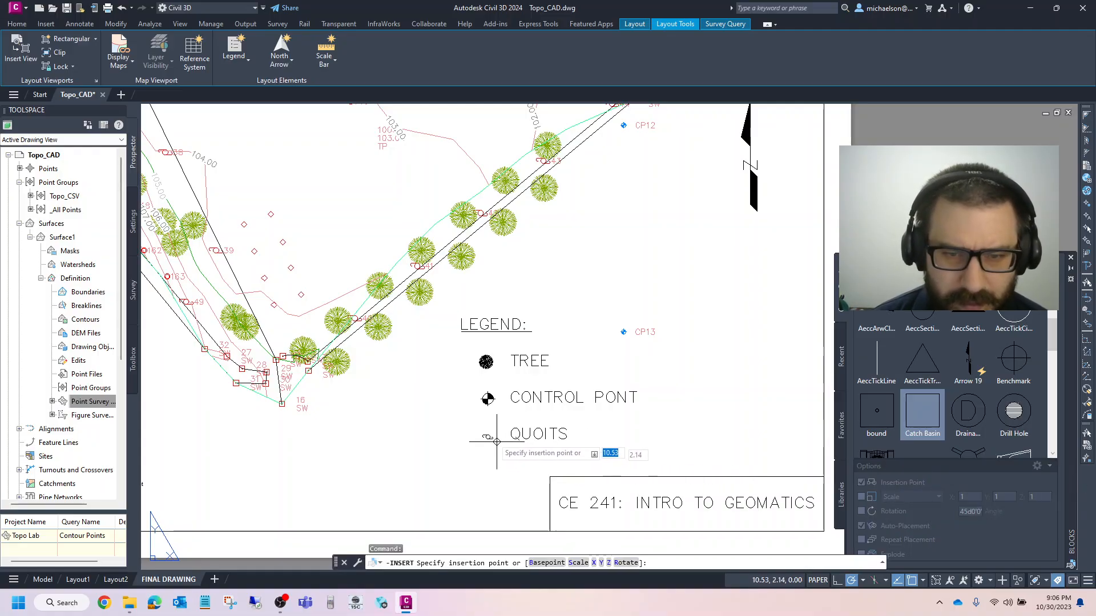
key("Escape")
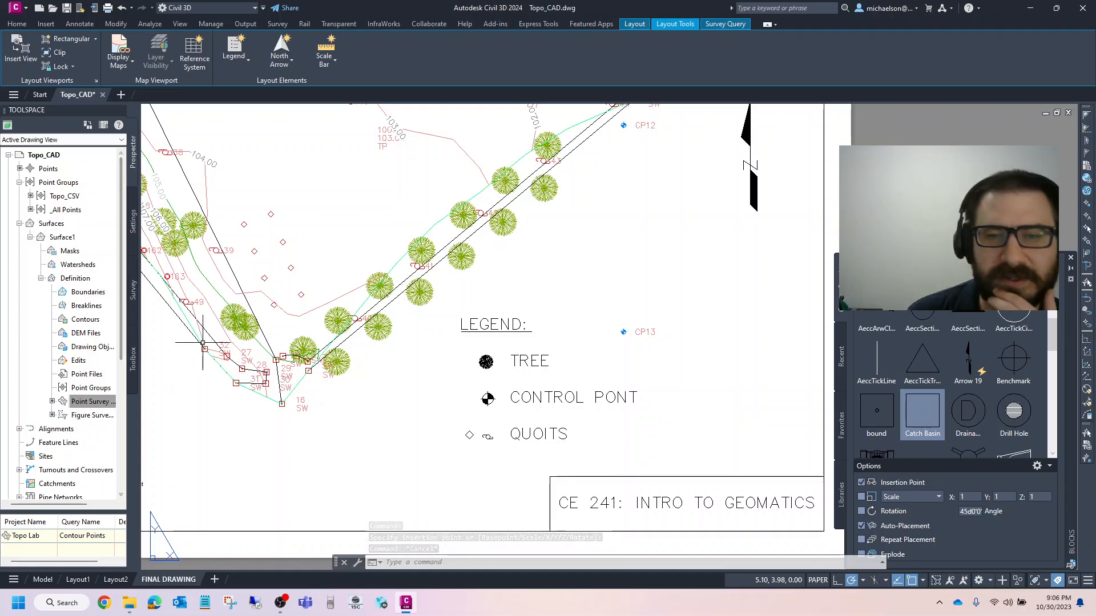
Step: Move the utility pole symbol straight down from the QUOITS line to the empty line below it in the legend
left_click(488, 437)
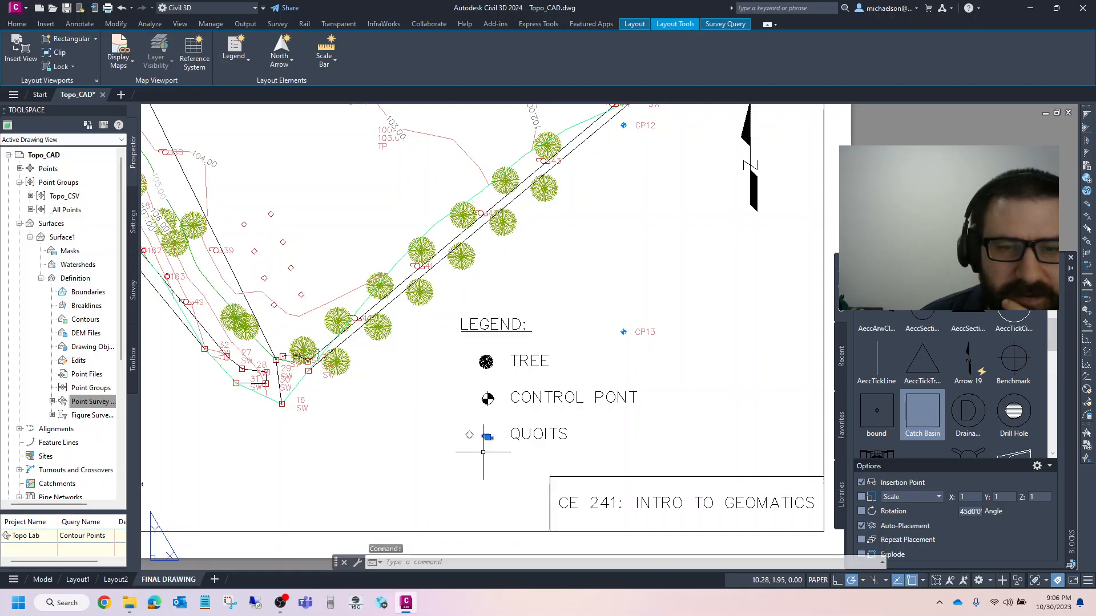
scroll(42, 26, "up", 5)
scroll(20, 23, "up", 5)
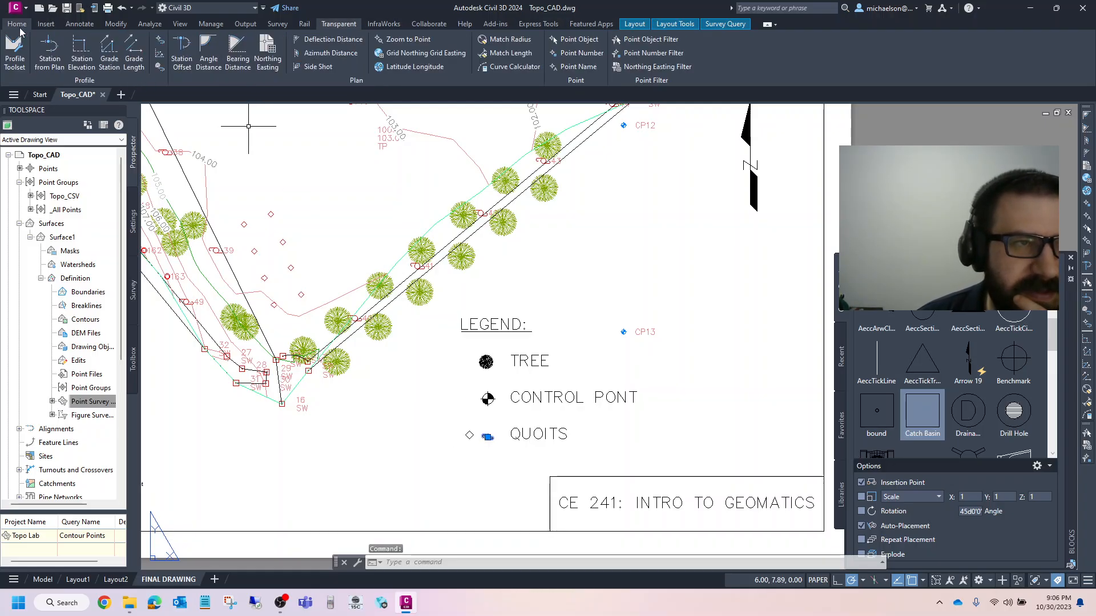
scroll(20, 22, "up", 3)
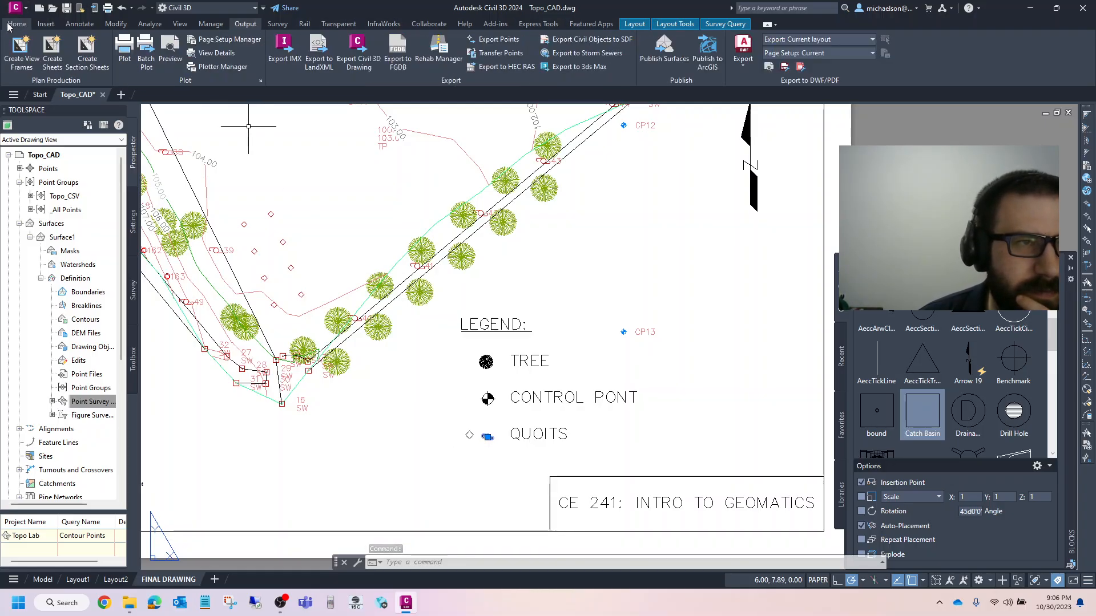
scroll(161, 55, "up", 5)
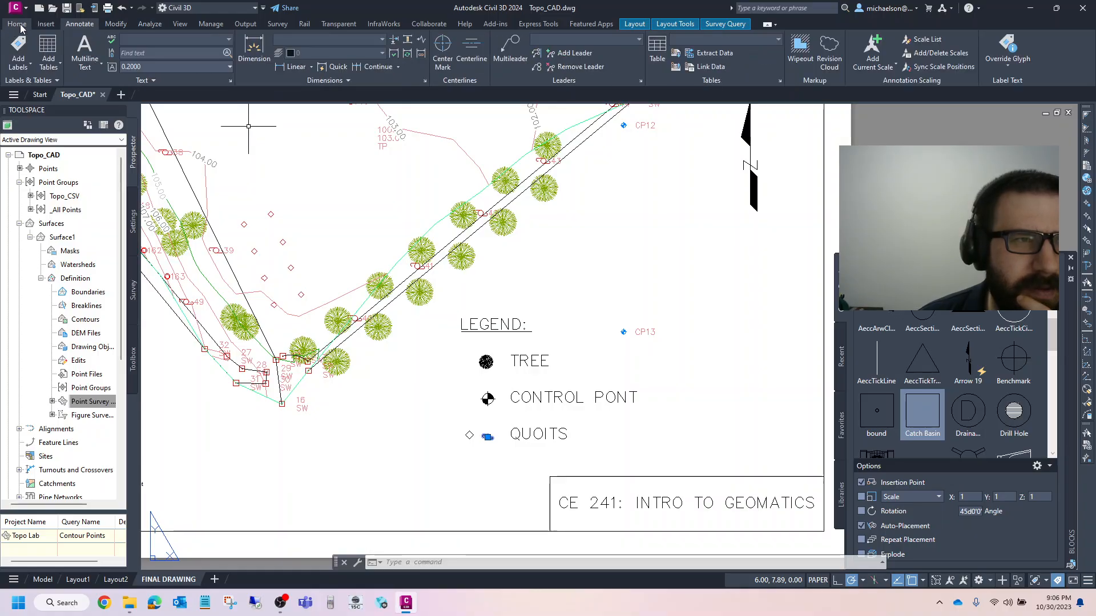
left_click(567, 39)
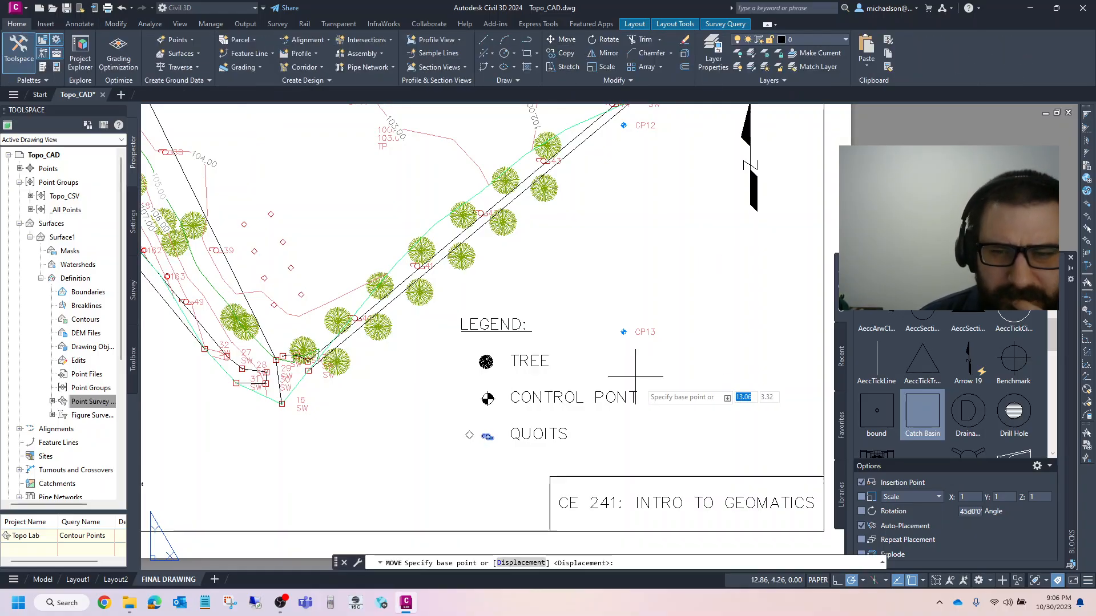
left_click(654, 408)
left_click(652, 427)
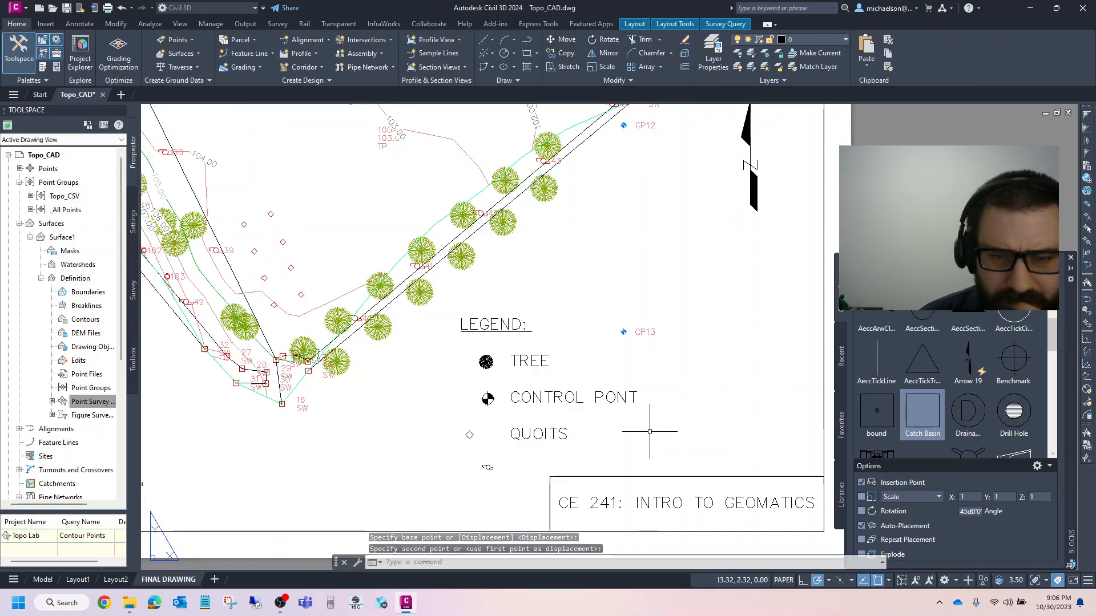
Step: Add the entry "UTILITY POLE" below QUOITS in the legend's multiline text and finish editing
left_click(549, 438)
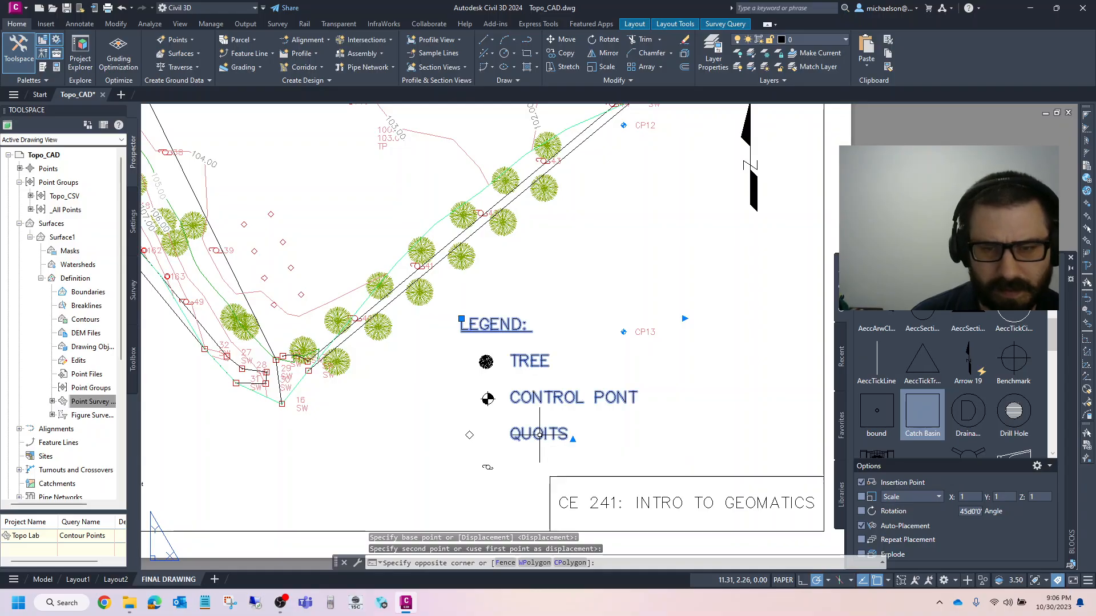
left_click(537, 434)
left_click(543, 426)
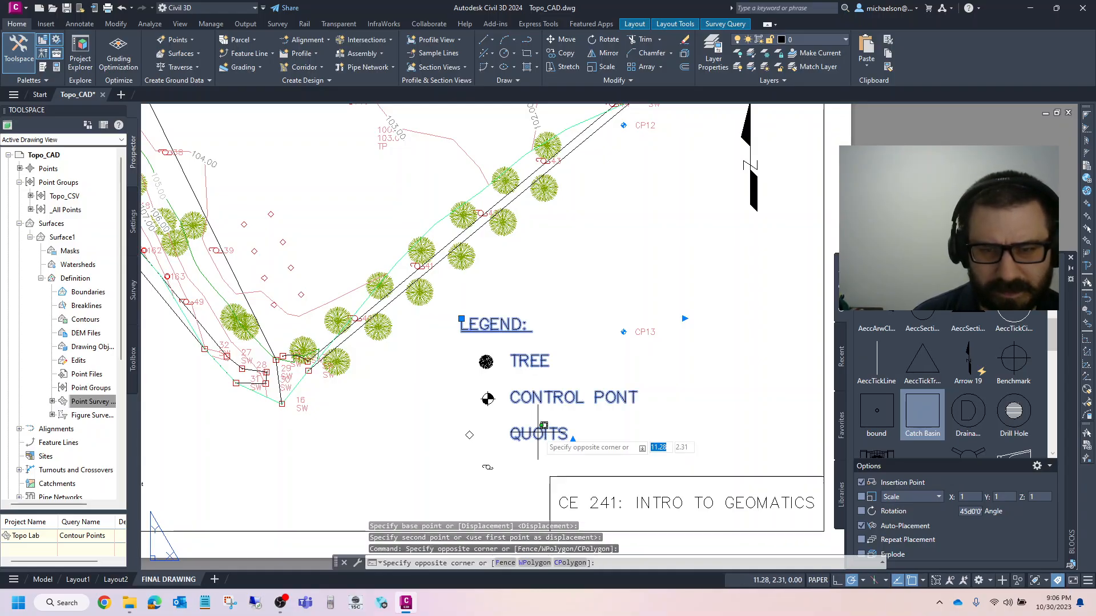
left_click(539, 432)
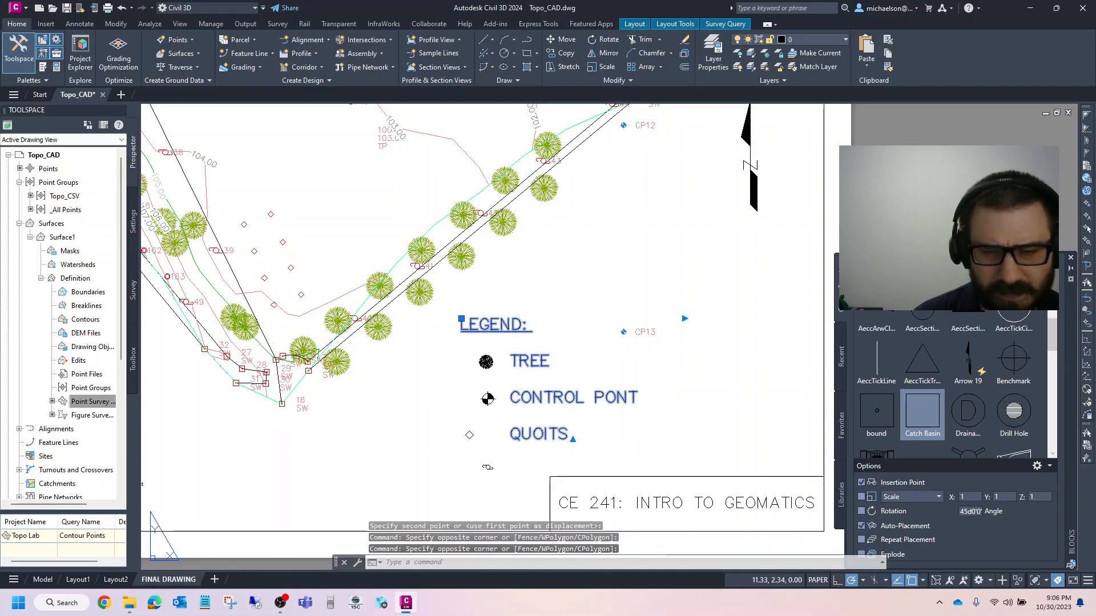
double_click(575, 409)
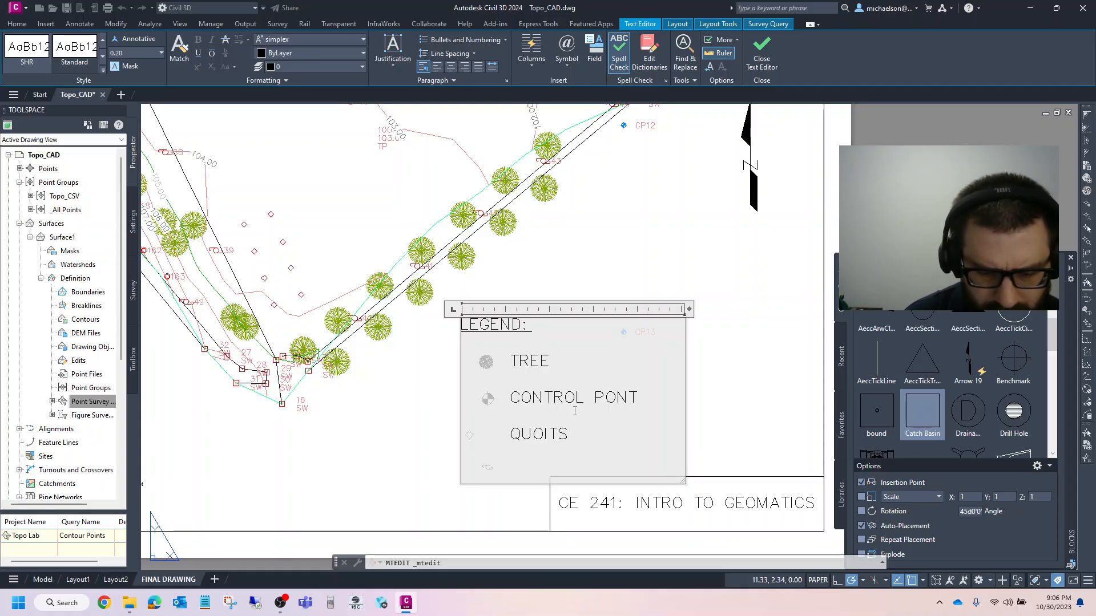
type("UTILITY POLE")
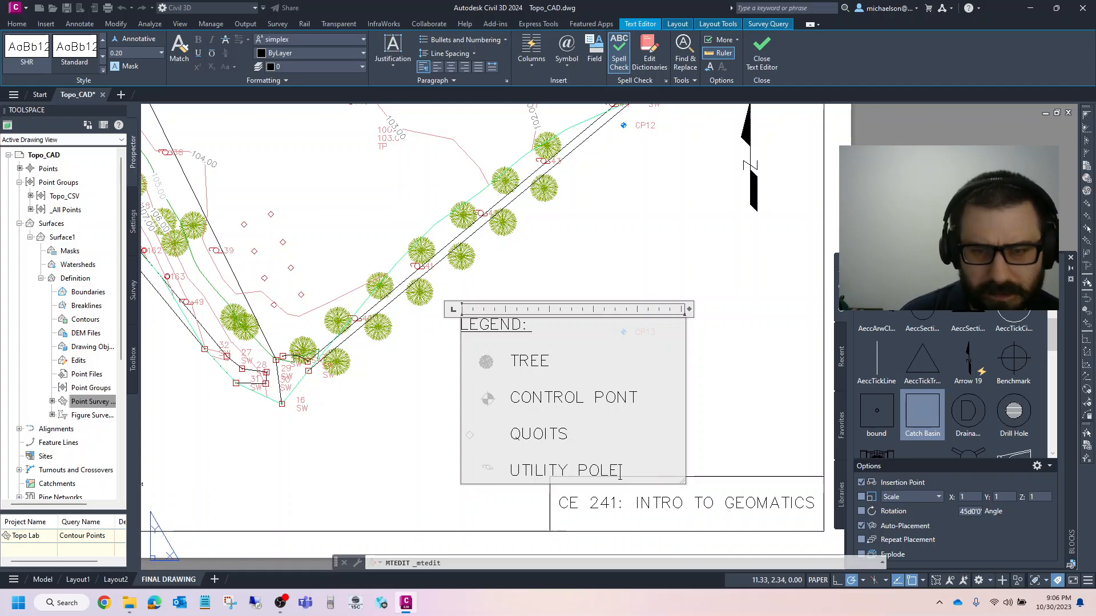
key("Escape")
Step: Move the diamond-shaped catch basin symbol on the QUOITS line sideways into line with the other legend symbols
scroll(494, 446, "up", 4)
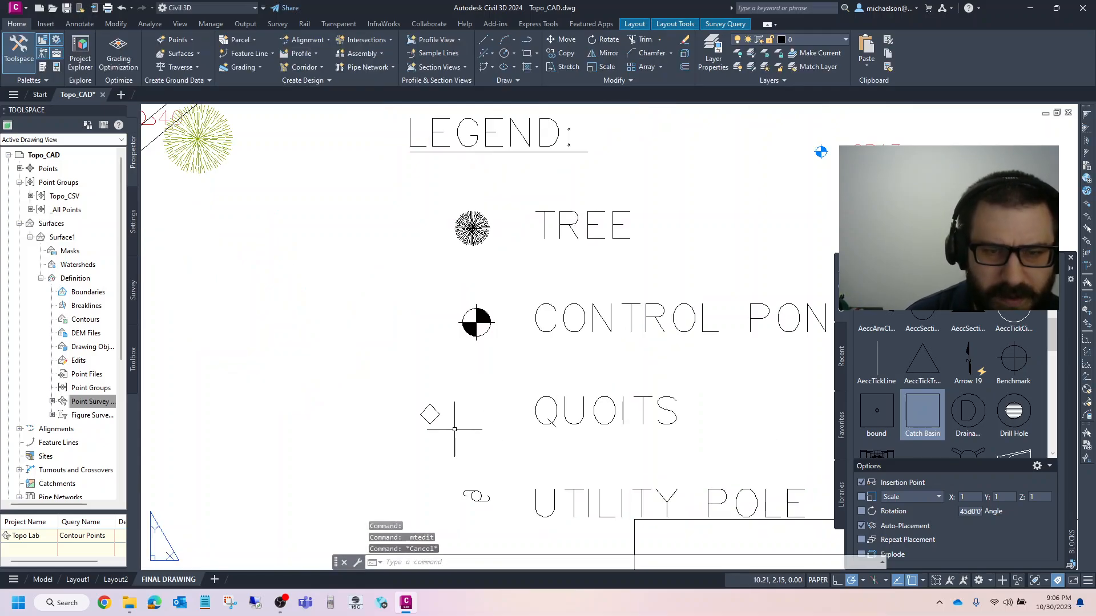
left_click(417, 401)
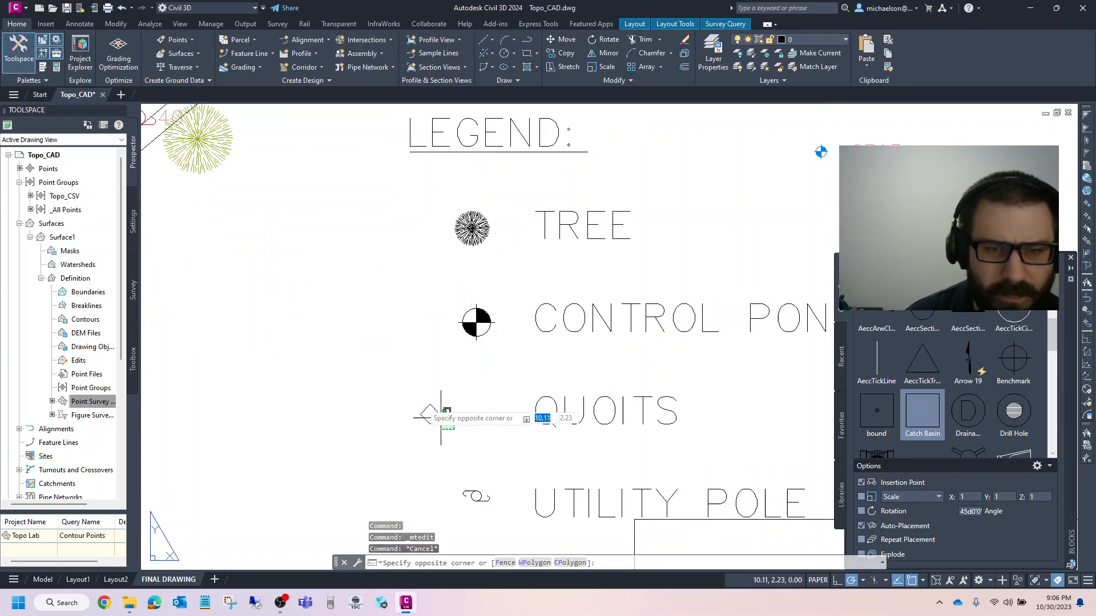
left_click(576, 41)
left_click(483, 441)
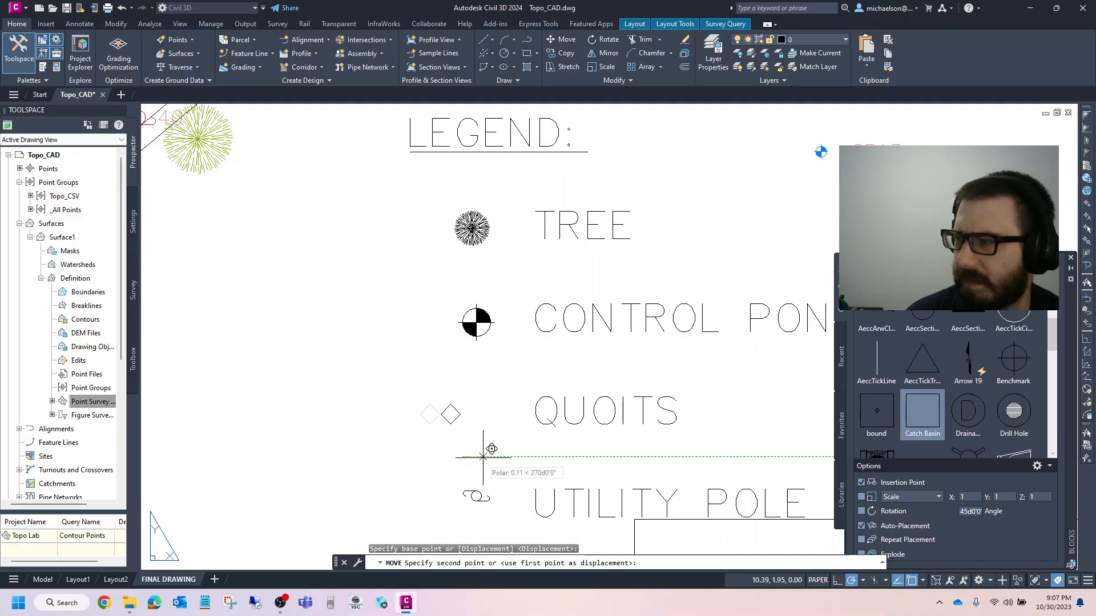
key("Escape")
Step: Move the whole legend, text and all four symbols together, up and to the right so it clears the title block
scroll(394, 428, "down", 4)
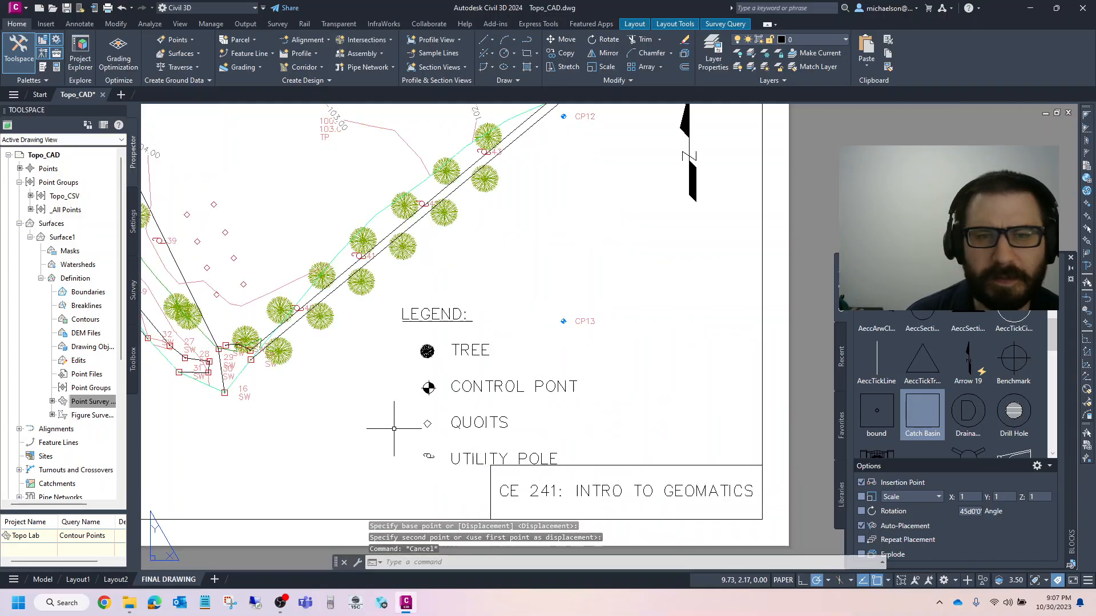
scroll(399, 434, "down", 3)
scroll(465, 465, "up", 5)
left_click(467, 467)
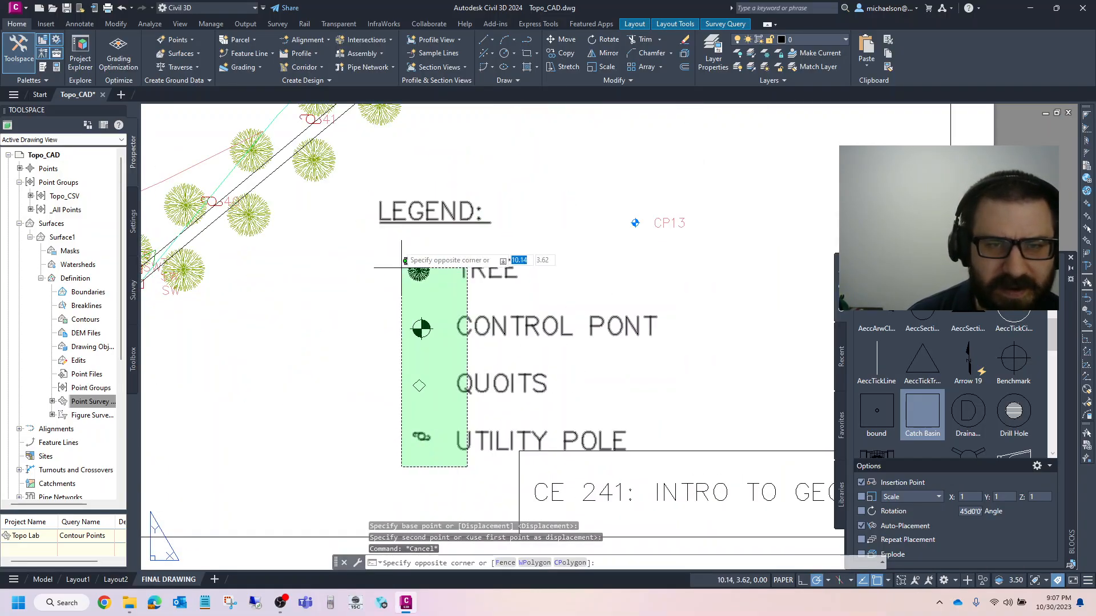
left_click(401, 267)
scroll(401, 267, "down", 6)
scroll(408, 251, "up", 2)
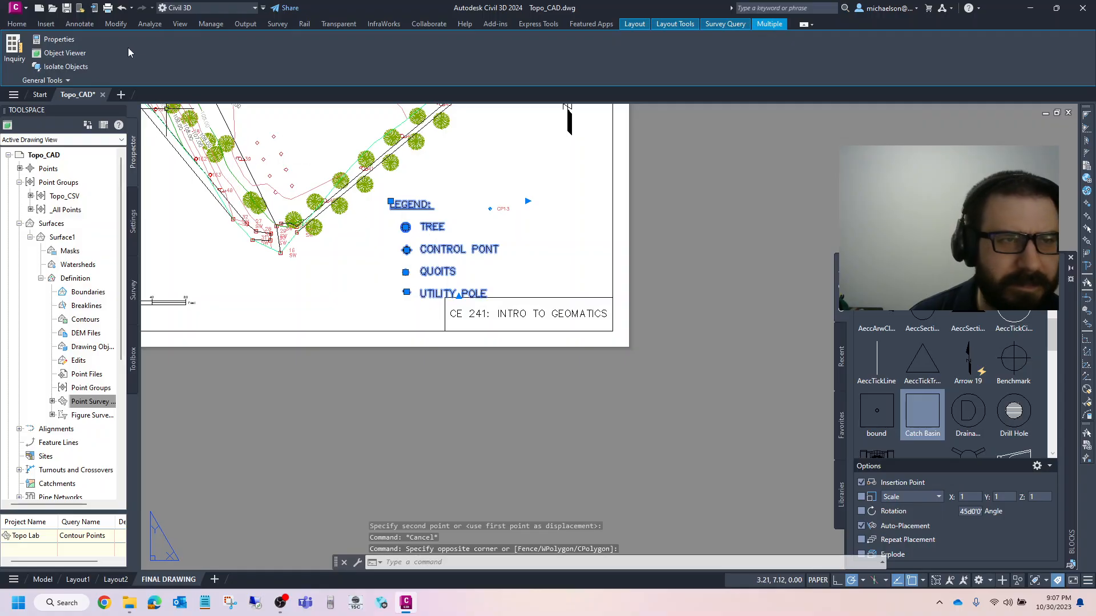
left_click(17, 23)
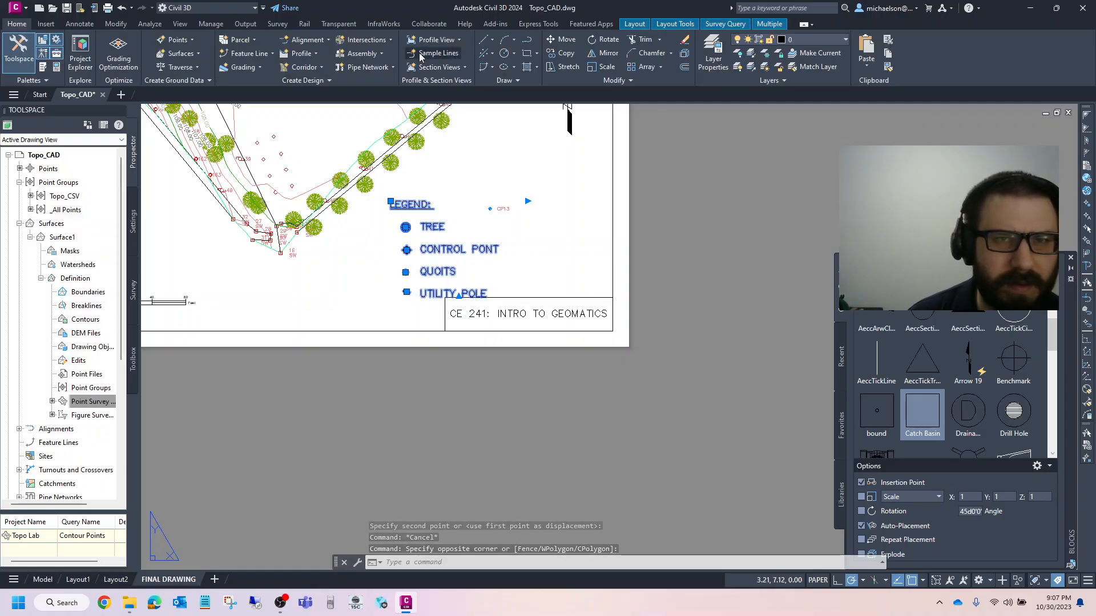
left_click(567, 39)
left_click(701, 323)
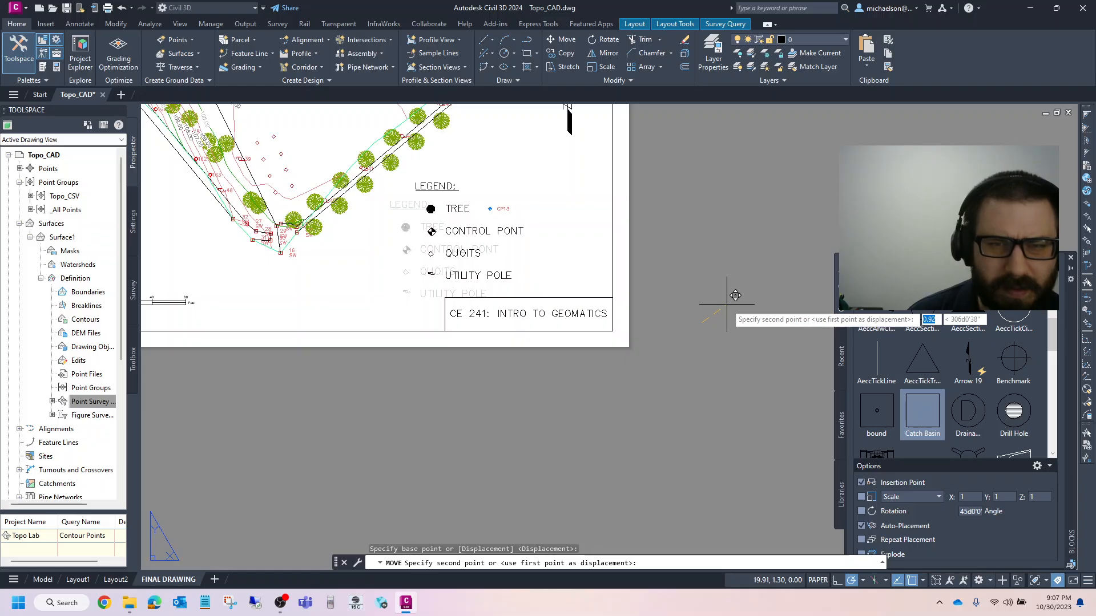
left_click(726, 304)
scroll(660, 293, "down", 3)
scroll(589, 223, "up", 2)
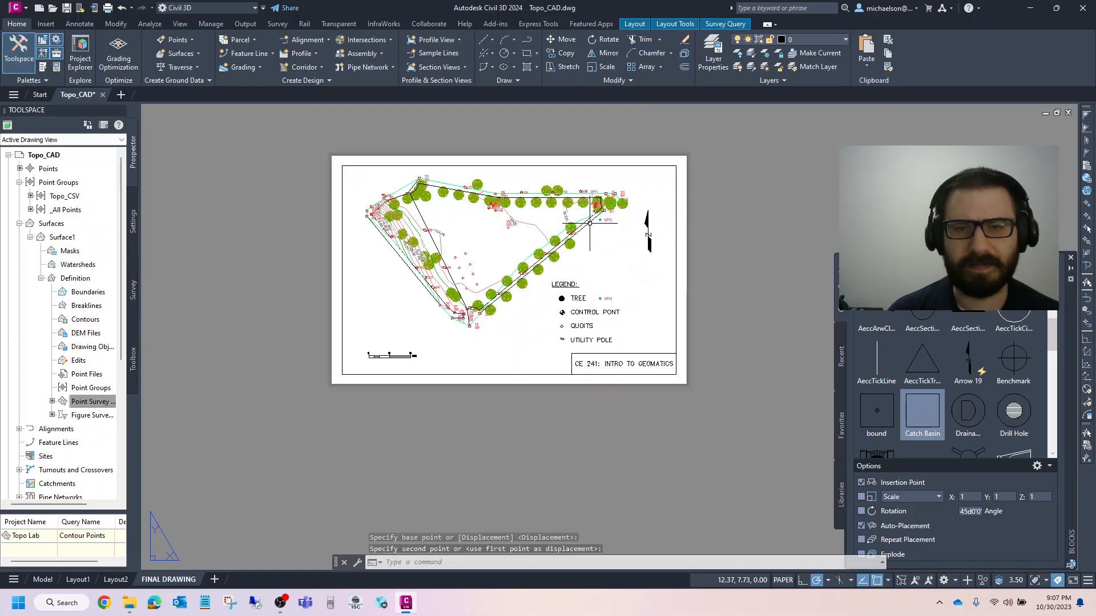
scroll(590, 223, "up", 2)
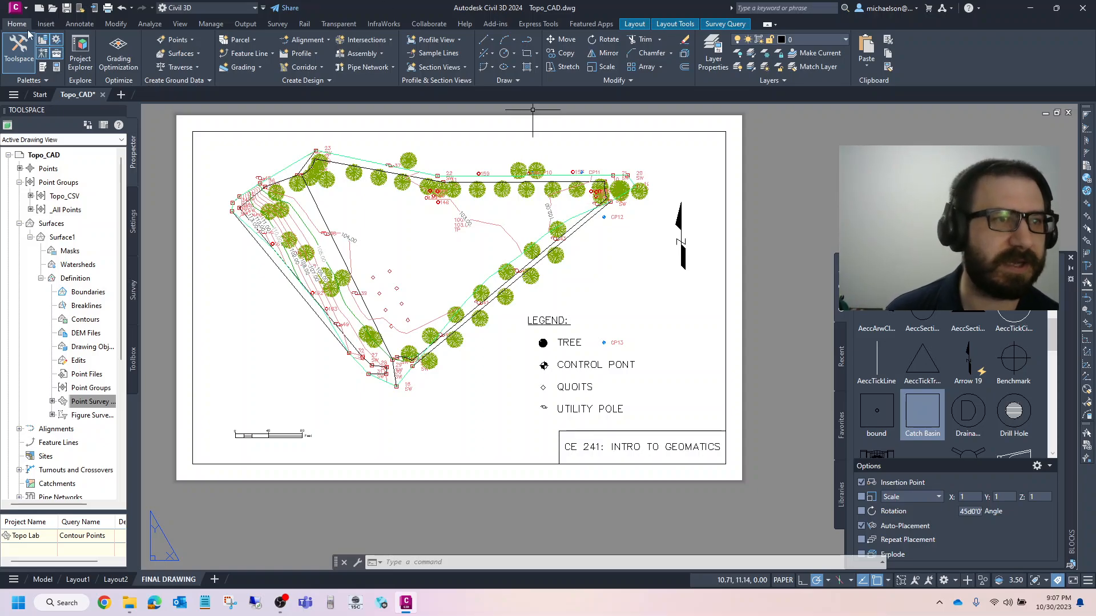
Step: Start plotting the FINAL DRAWING layout as a single sheet and set the plot style table to Grayscale.ctb
left_click(108, 9)
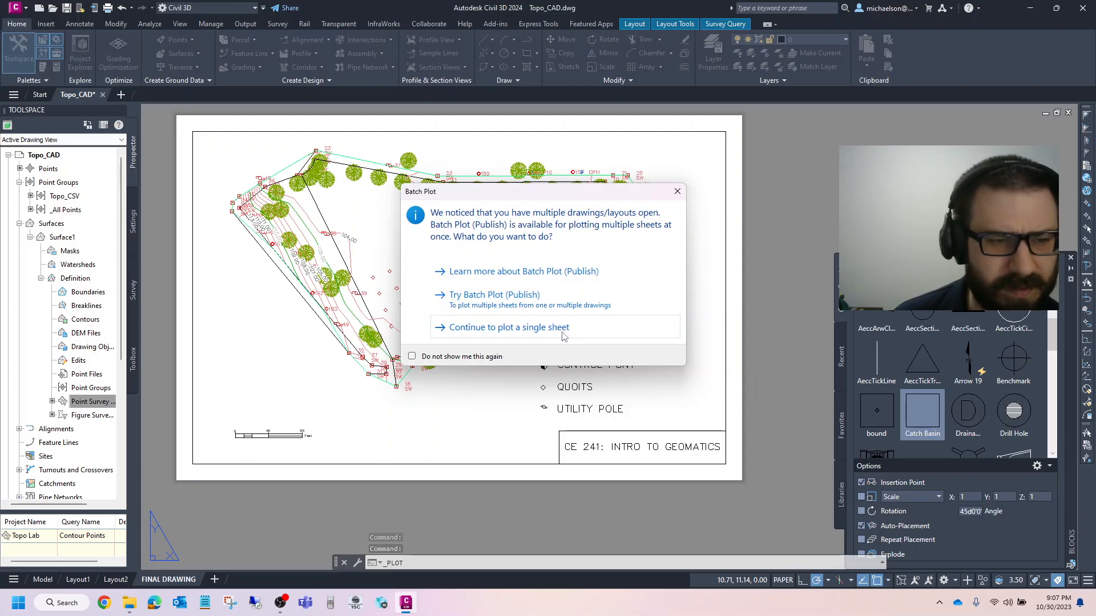
key("Escape")
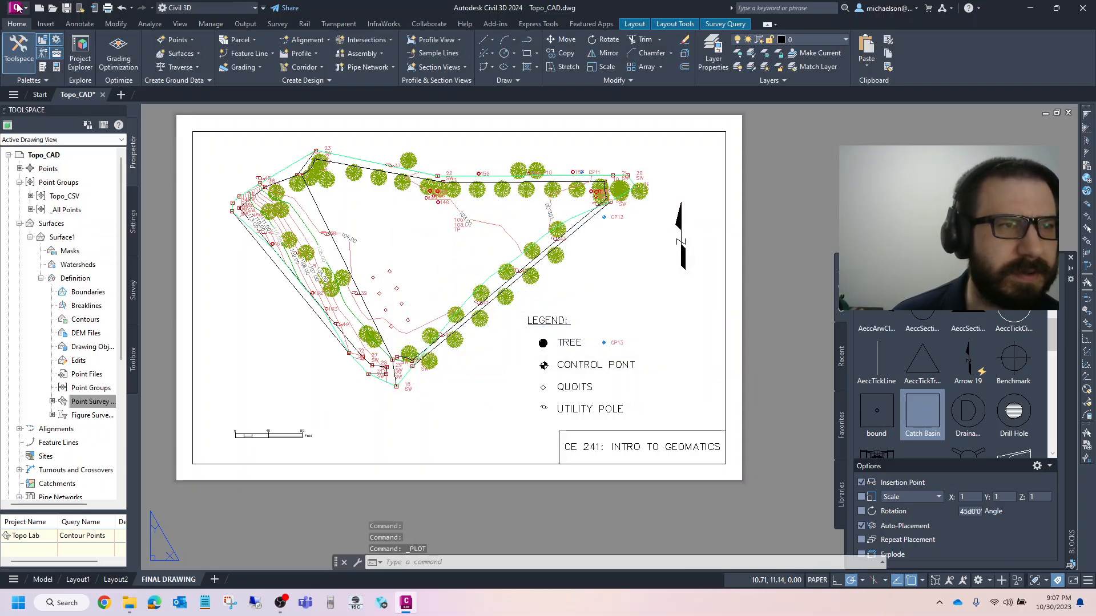
left_click(16, 8)
mouse_move(81, 231)
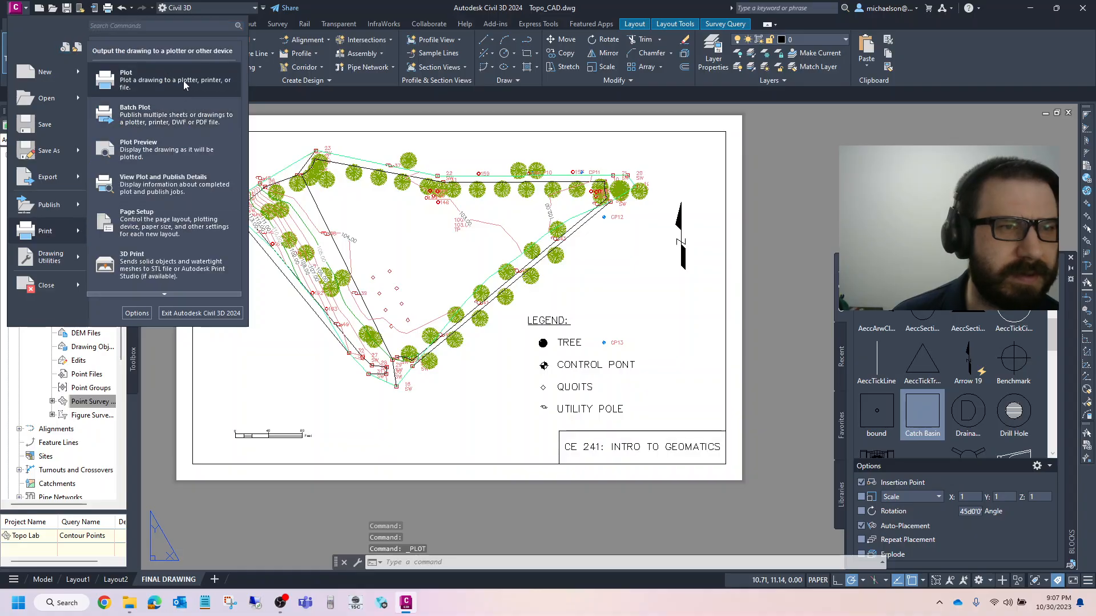
left_click(183, 81)
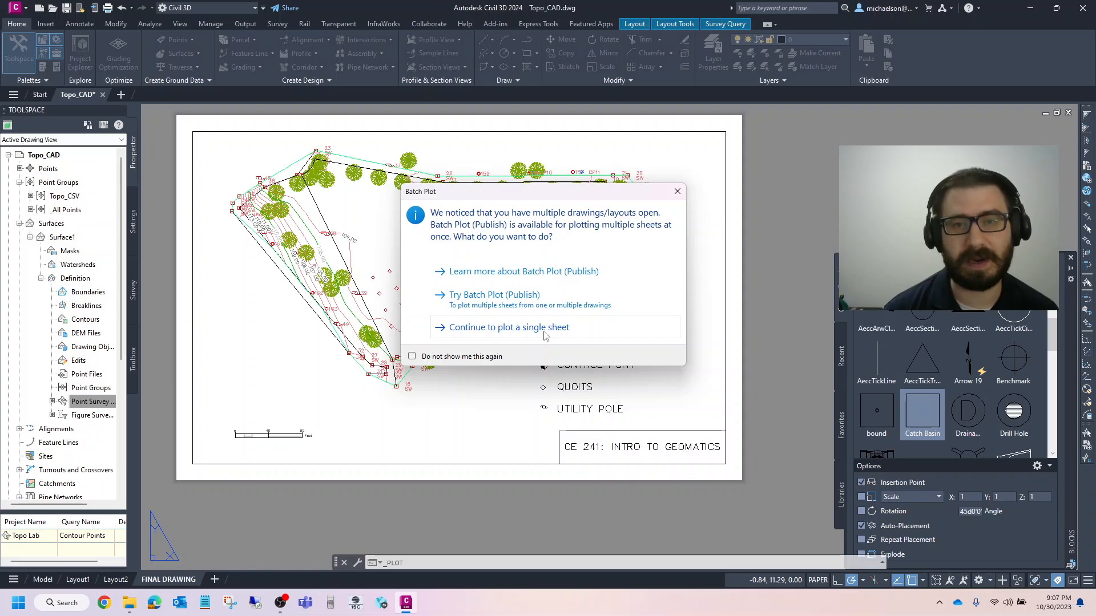
left_click(543, 333)
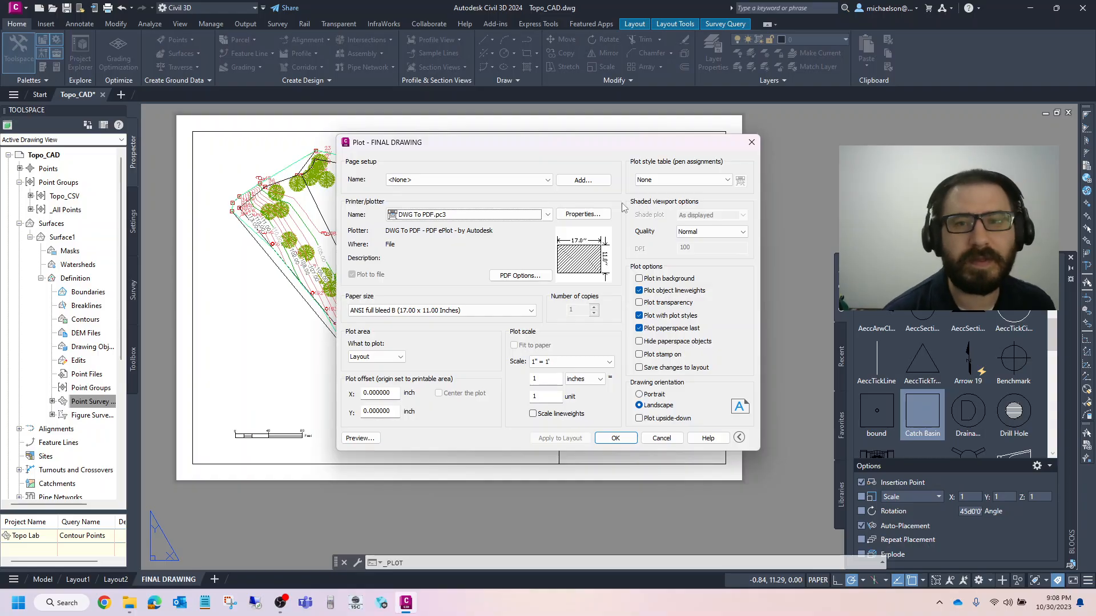
left_click(725, 180)
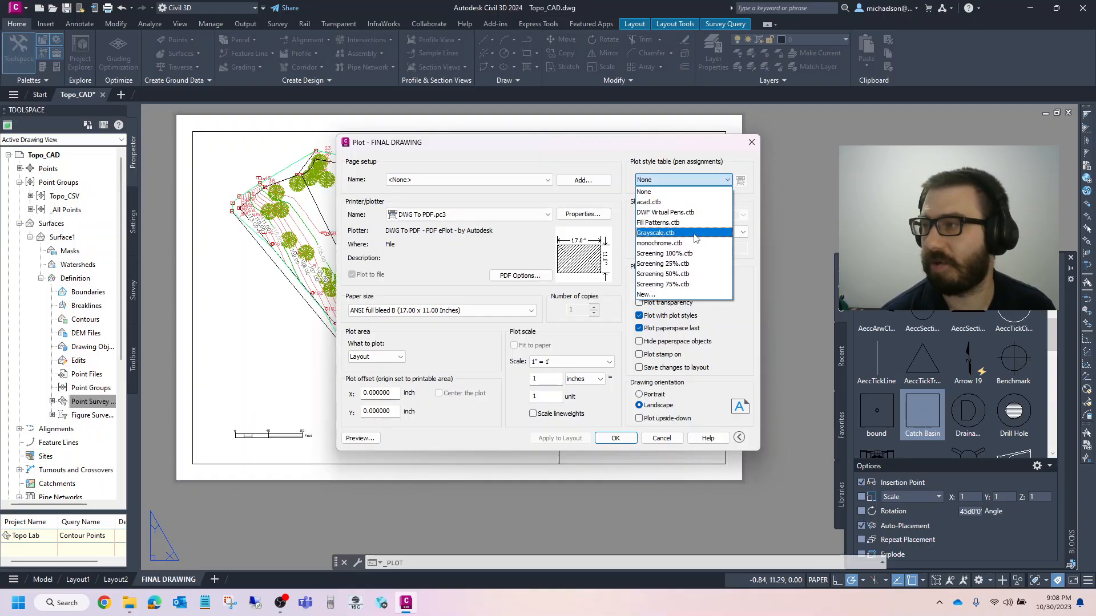
left_click(695, 233)
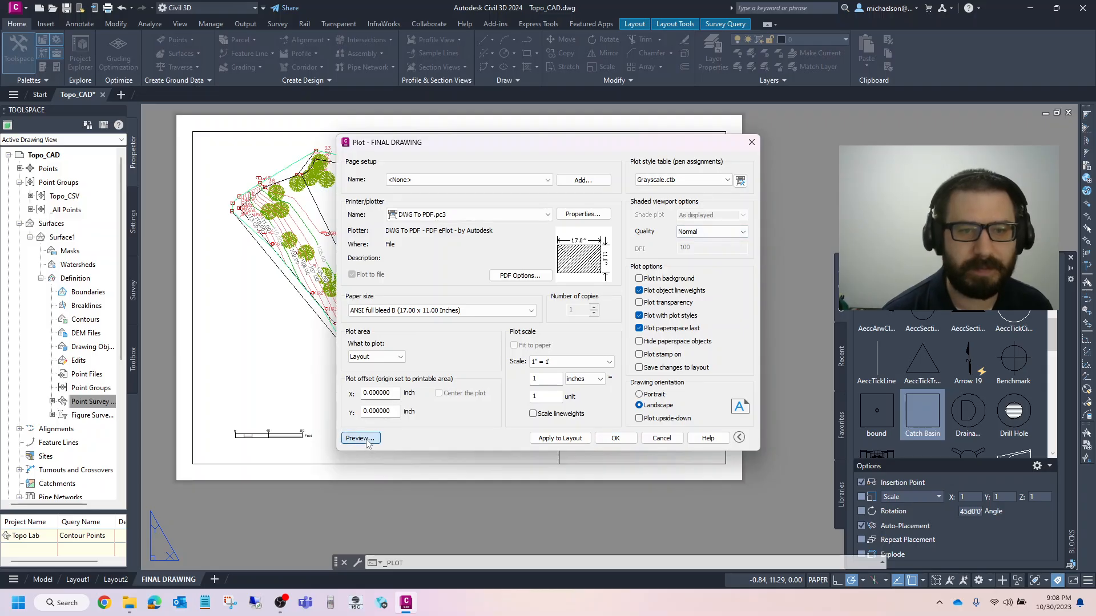
Step: Preview the grayscale plot, examine the sheet and return to the plot settings
key("Return")
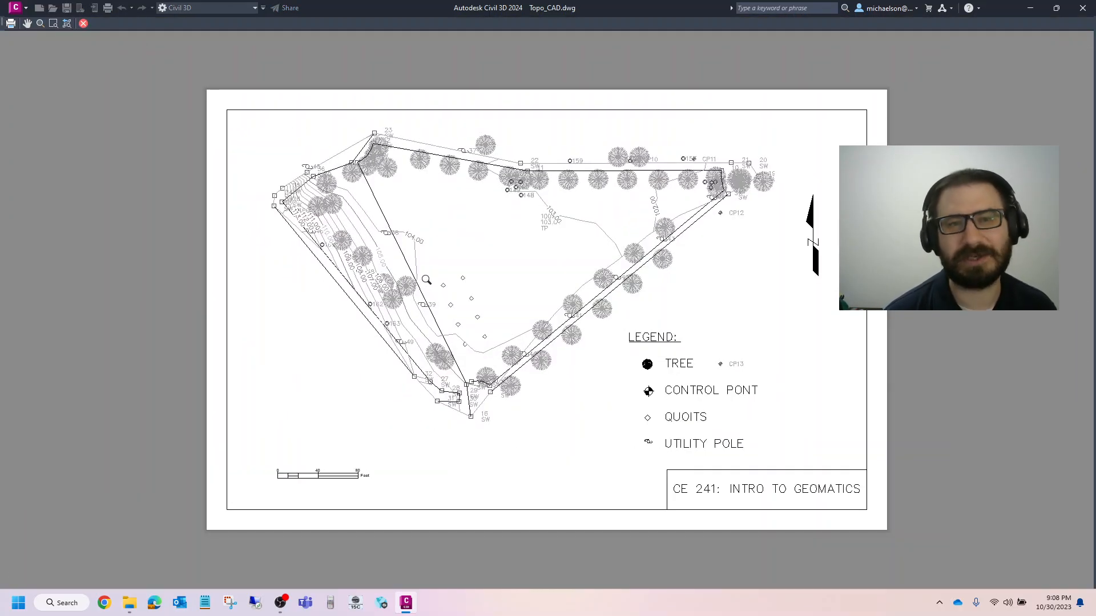
scroll(386, 241, "up", 2)
scroll(359, 233, "down", 2)
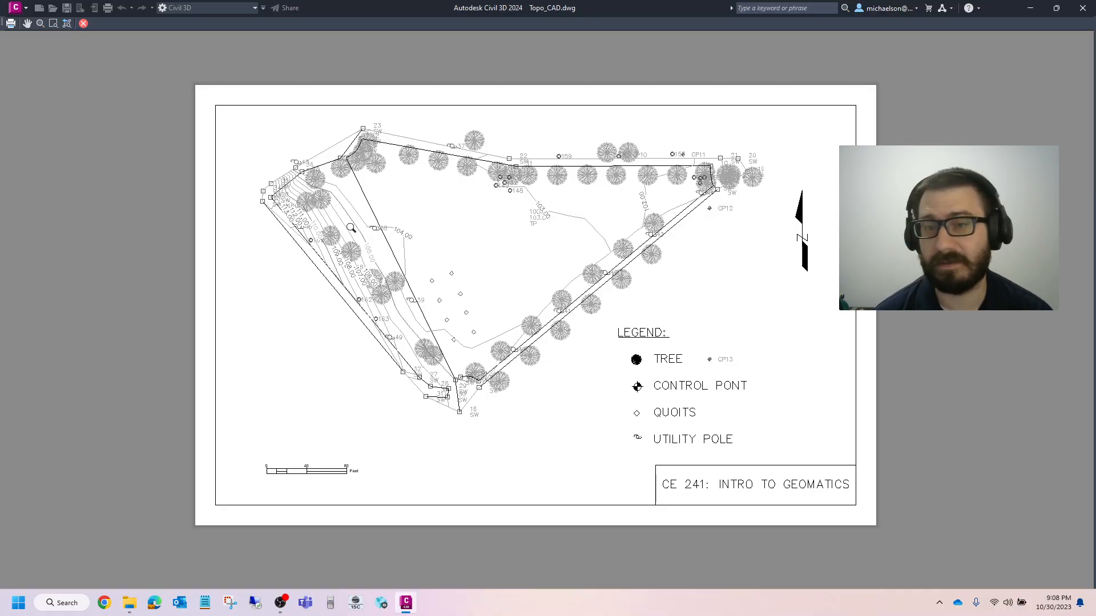
key("Escape")
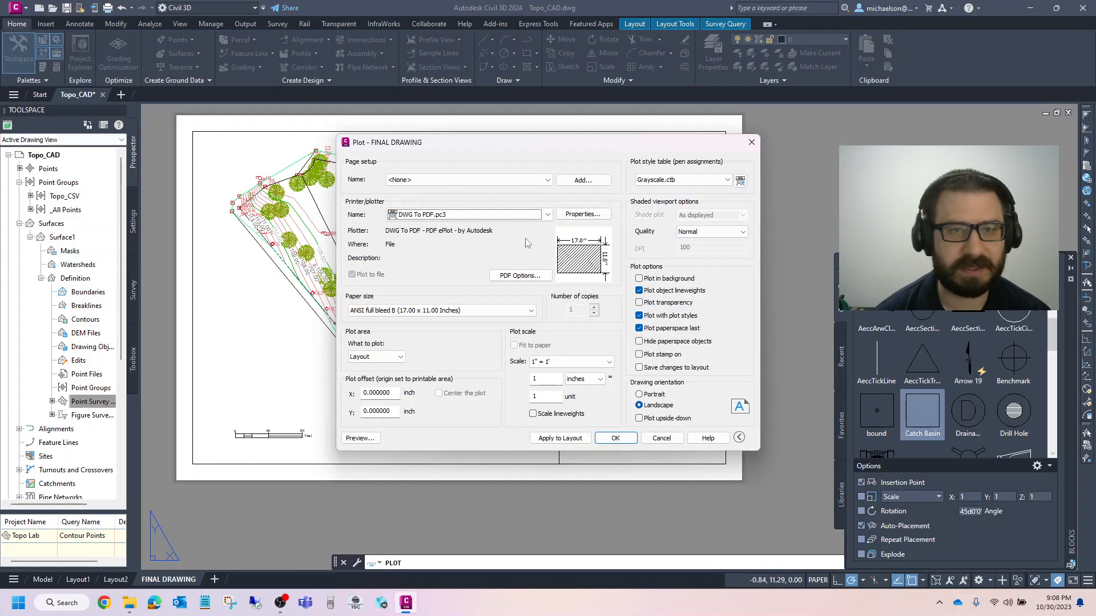
Step: Plot the layout to PDF, saving it on the Desktop as Topo_CAD-FINAL DRAWING.pdf
left_click(609, 438)
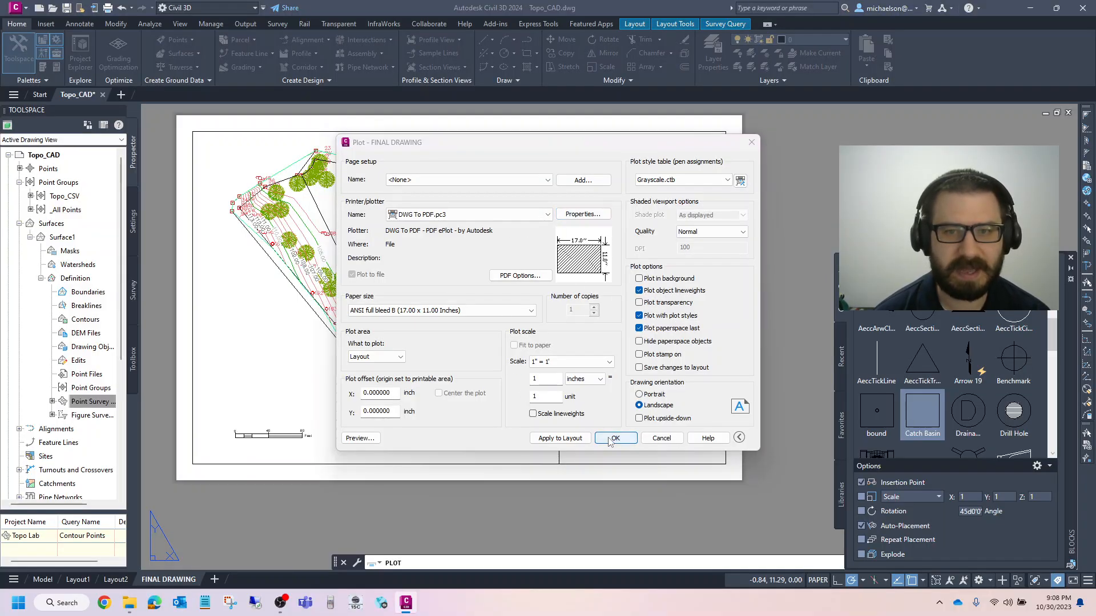
left_click(400, 276)
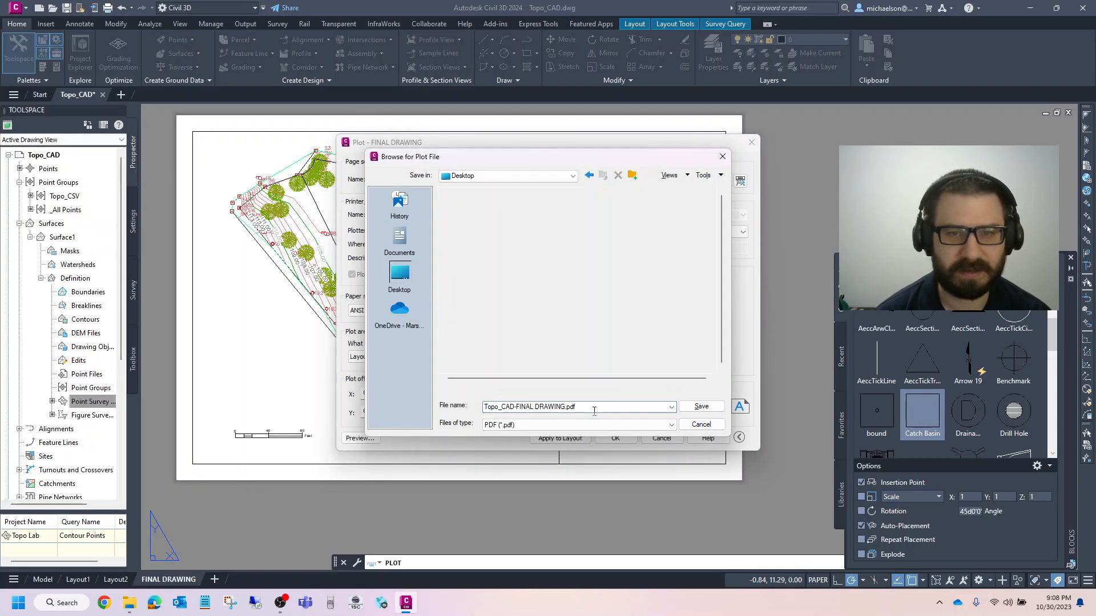
left_click(702, 407)
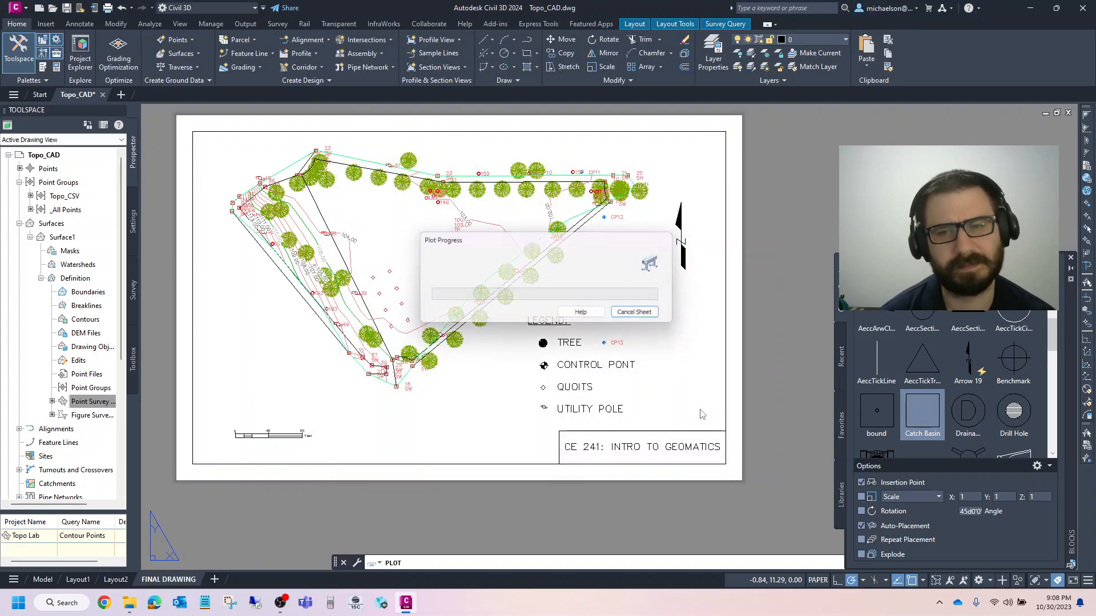